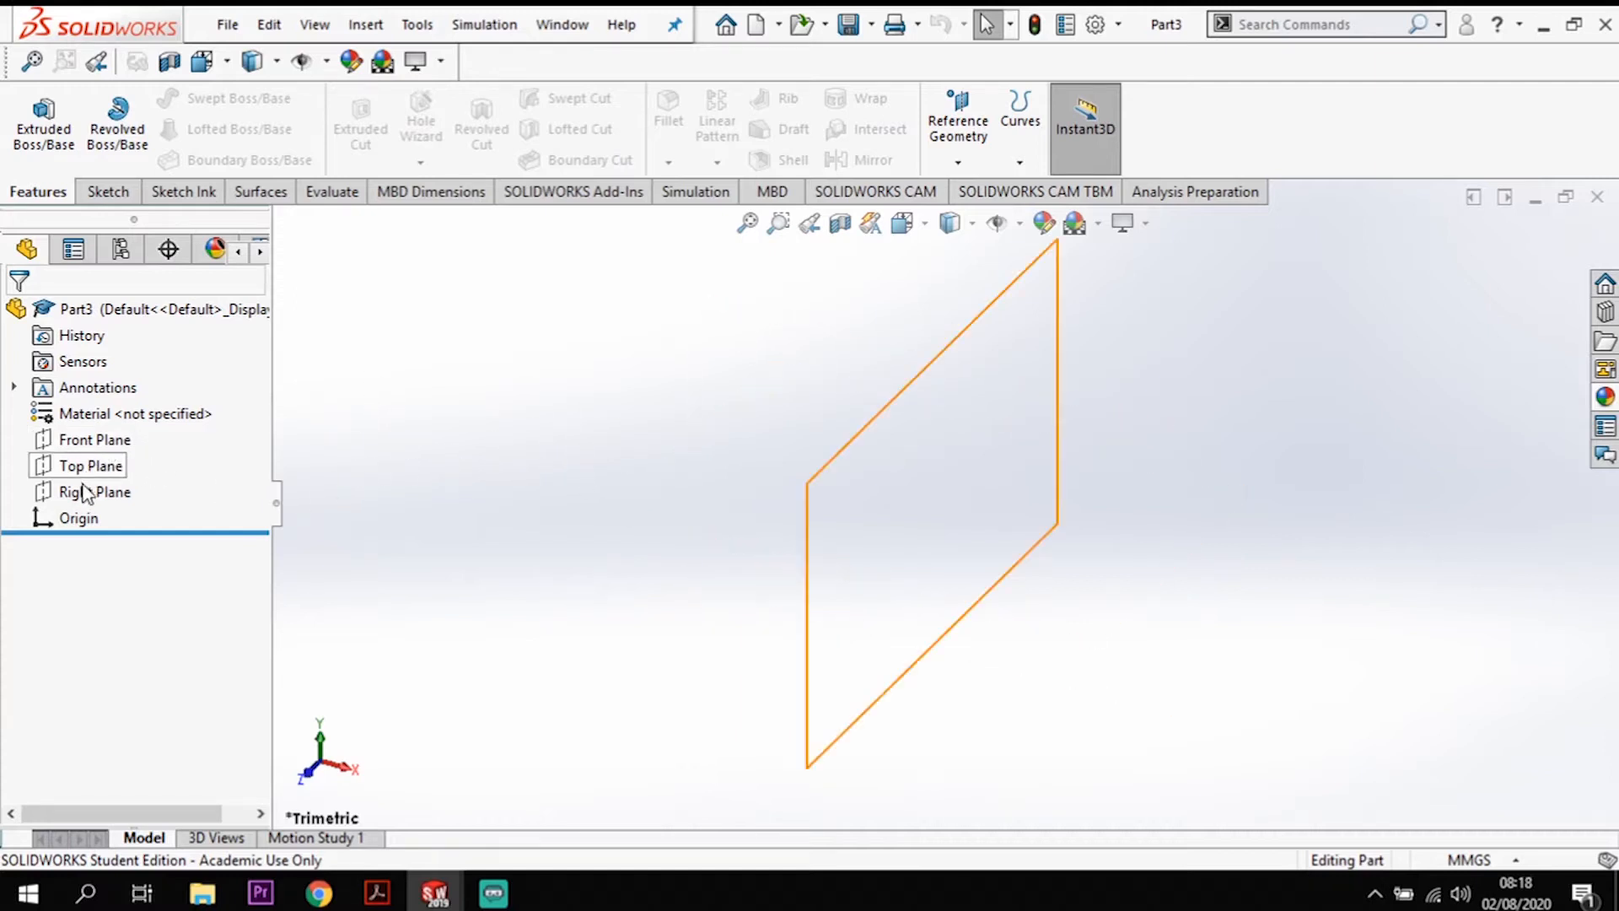
Step: Start a sketch on the Right Plane and draw a horizontal centerline about 20 mm long just below the origin
left_click(99, 497)
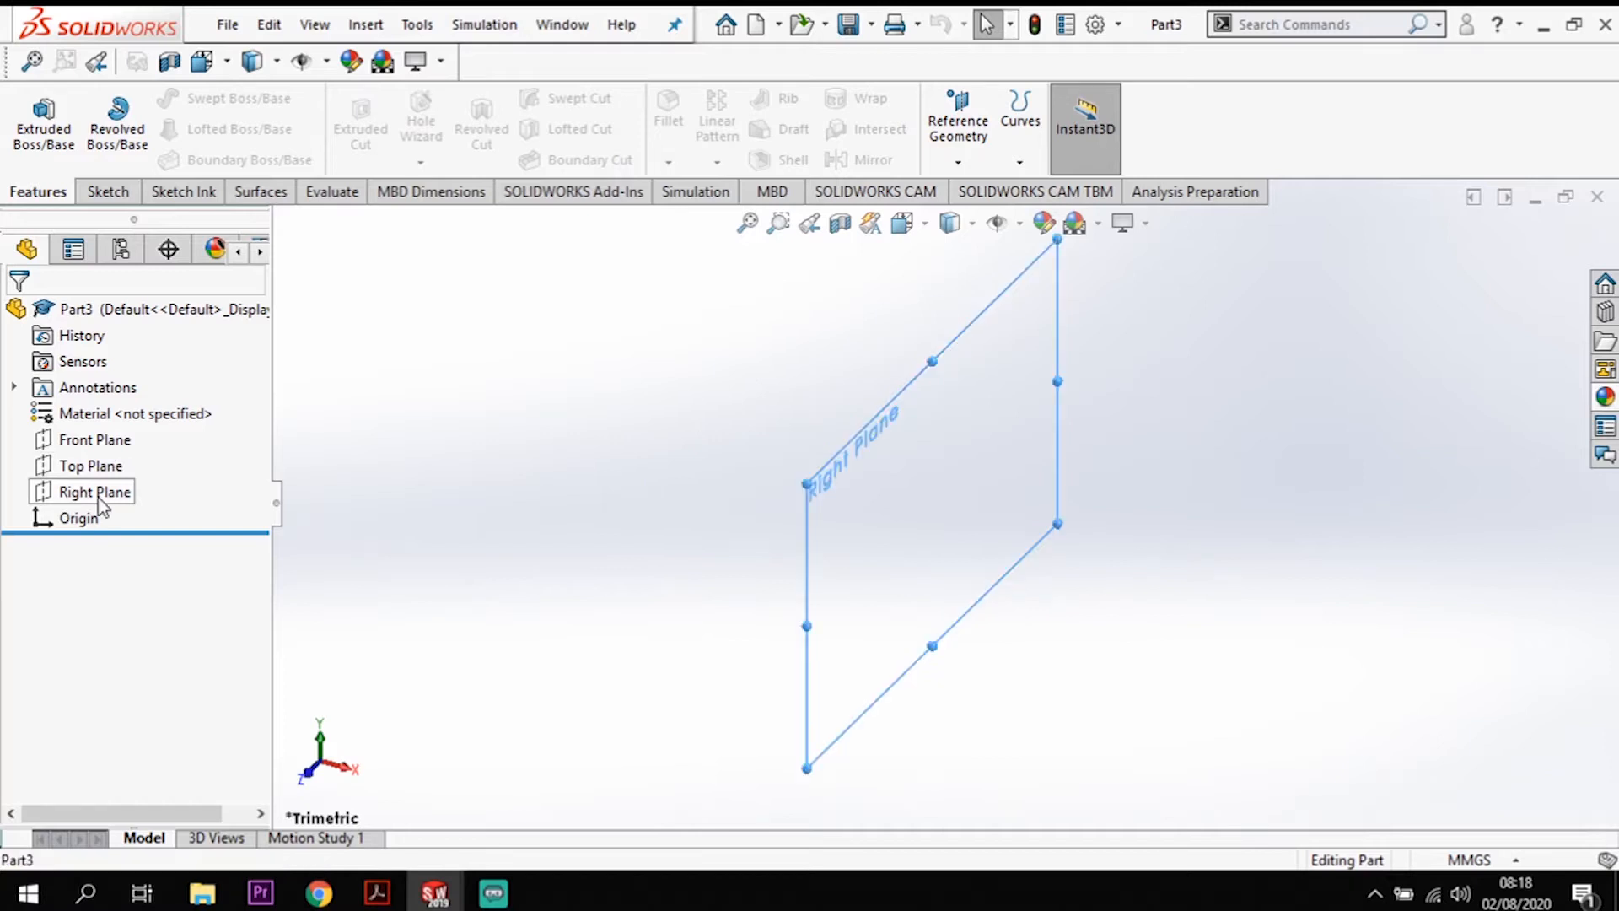
left_click(108, 190)
left_click(26, 121)
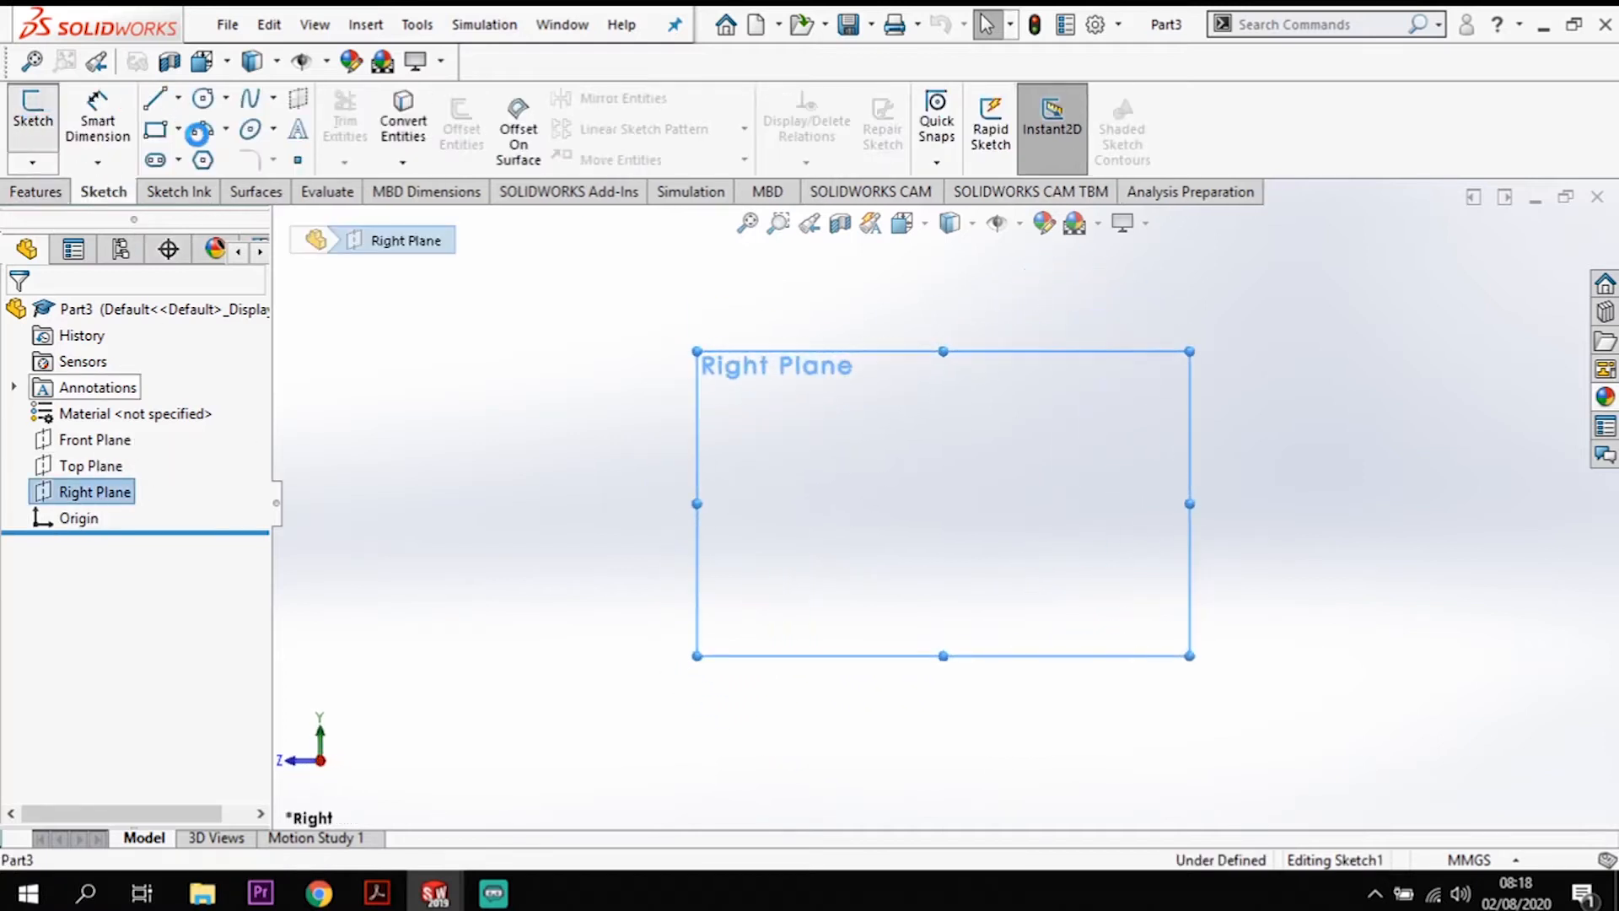
left_click(178, 98)
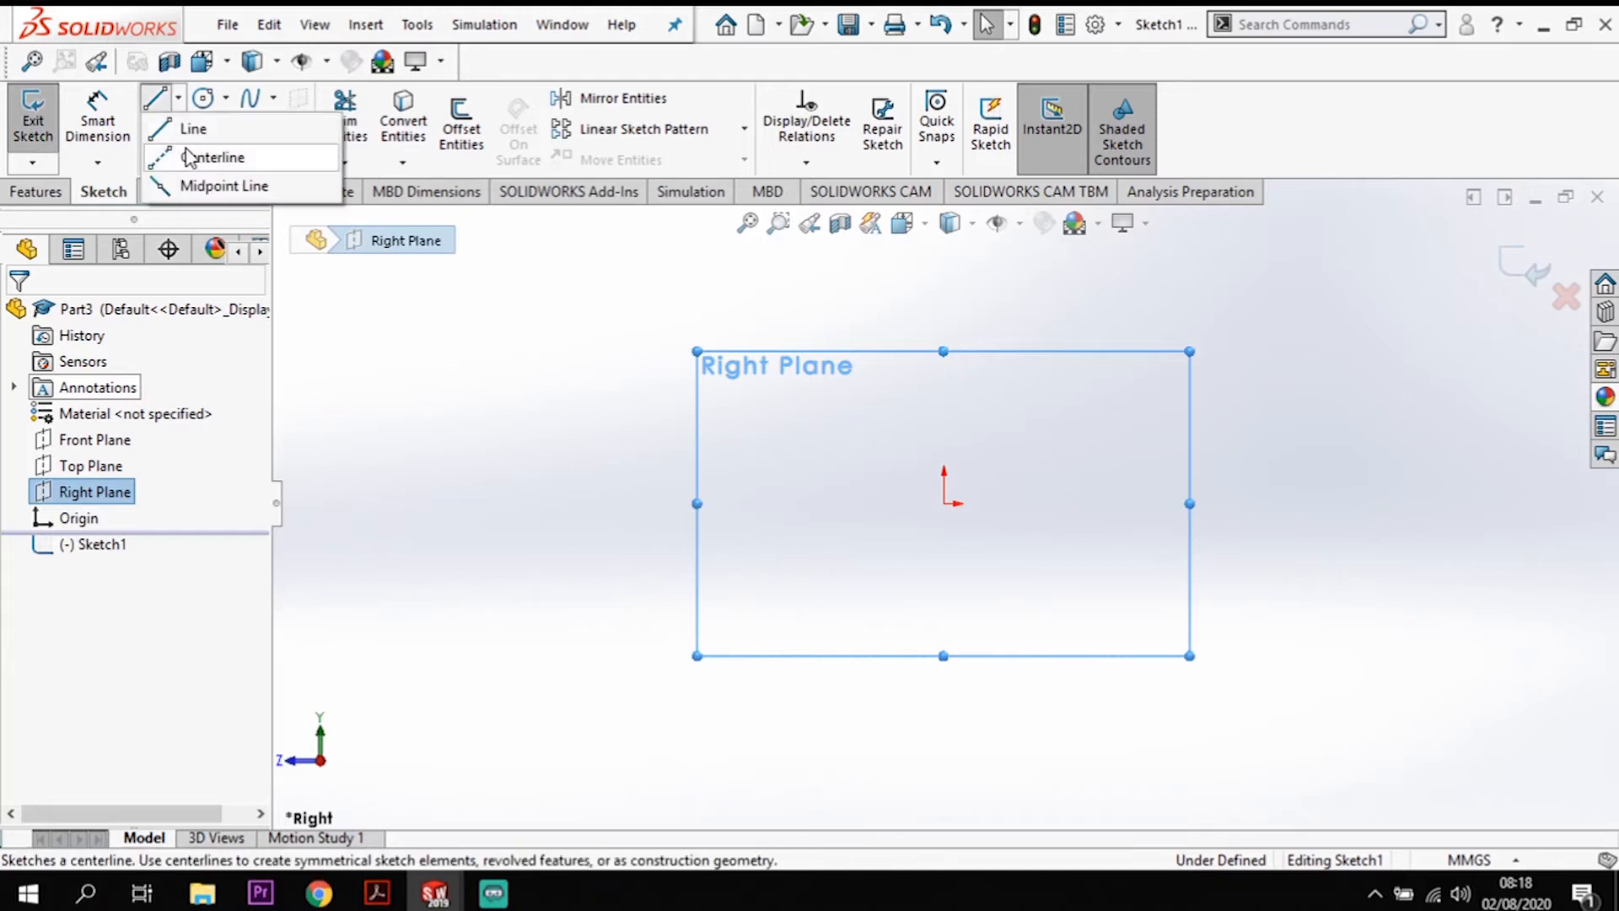
left_click(919, 530)
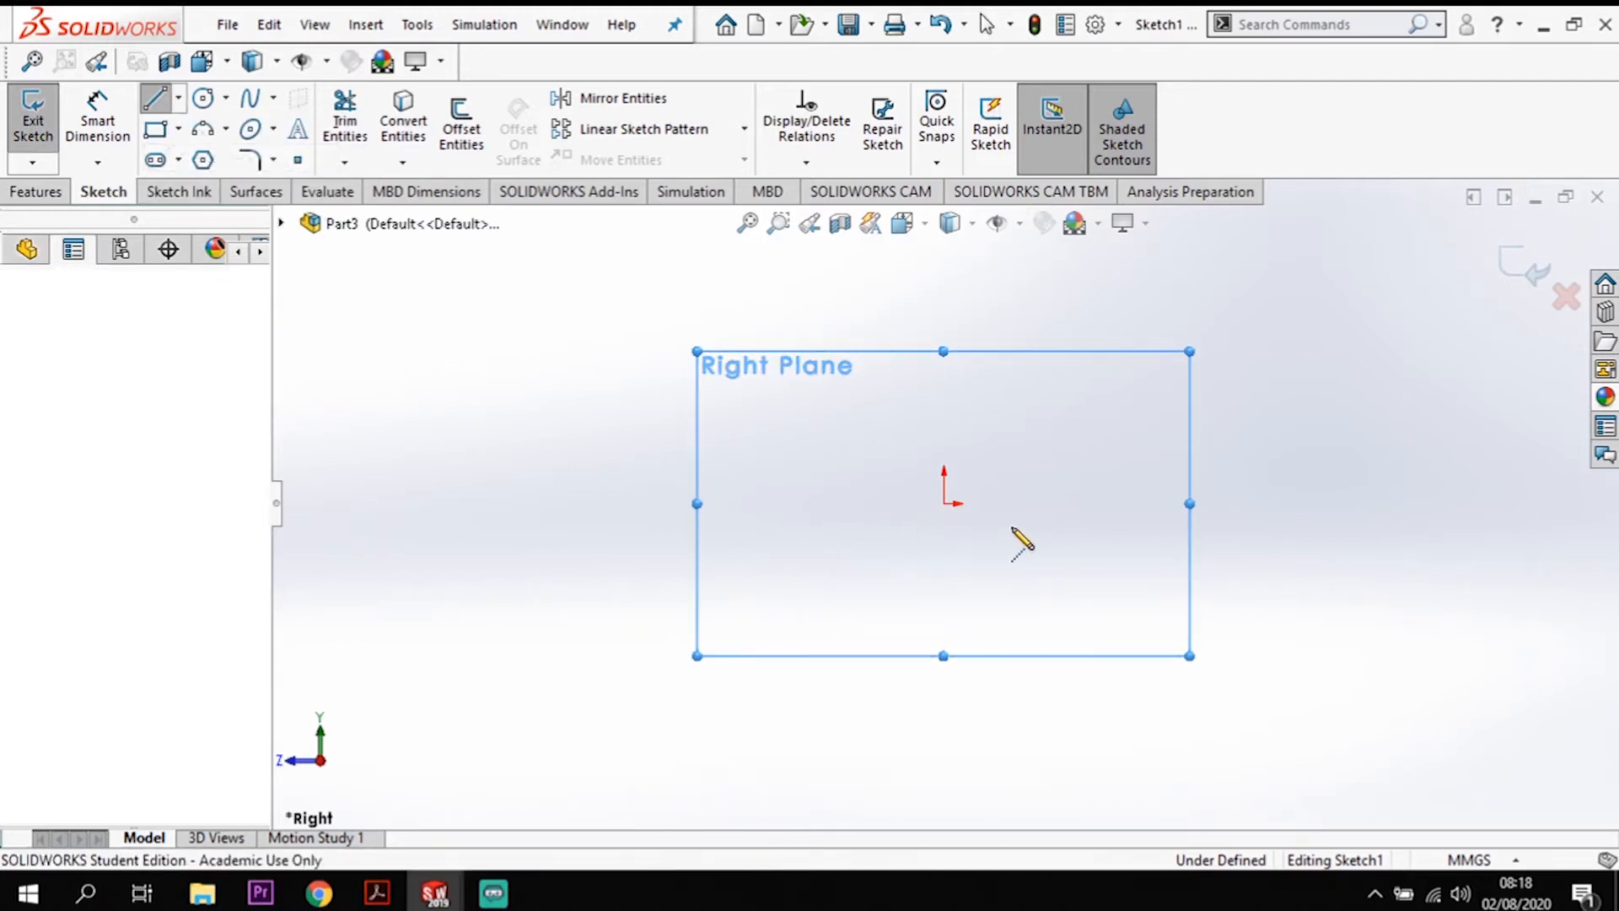
left_click(1004, 531)
key("Escape")
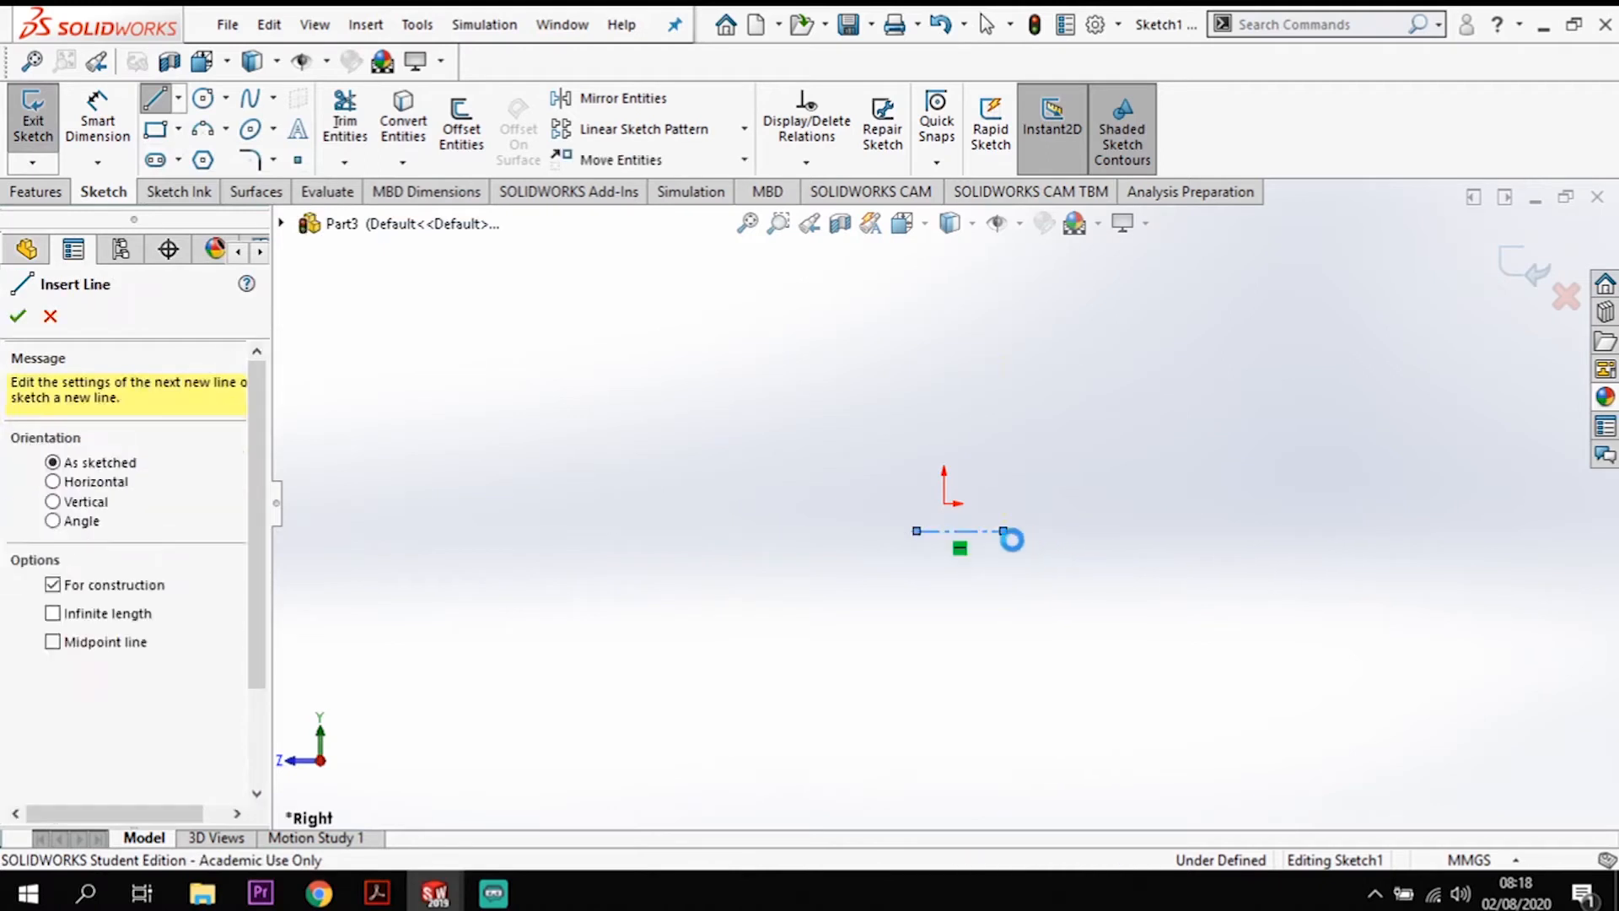
key("Escape")
Step: Add a Midpoint relation between the horizontal centerline and the origin
left_click(945, 505)
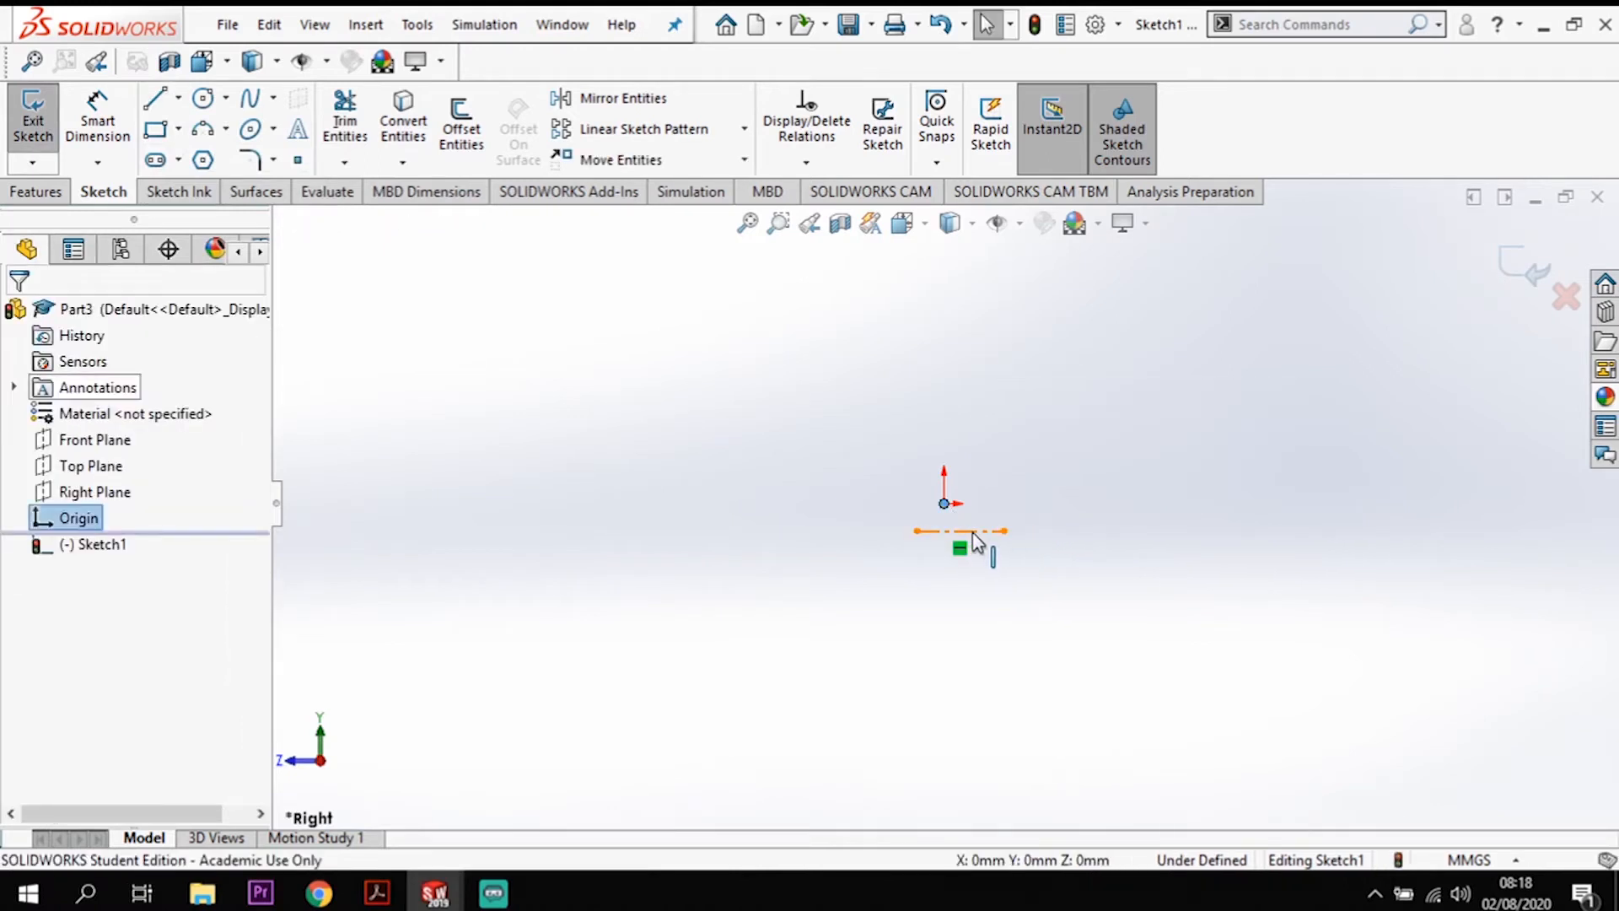
left_click(975, 540, "ctrl")
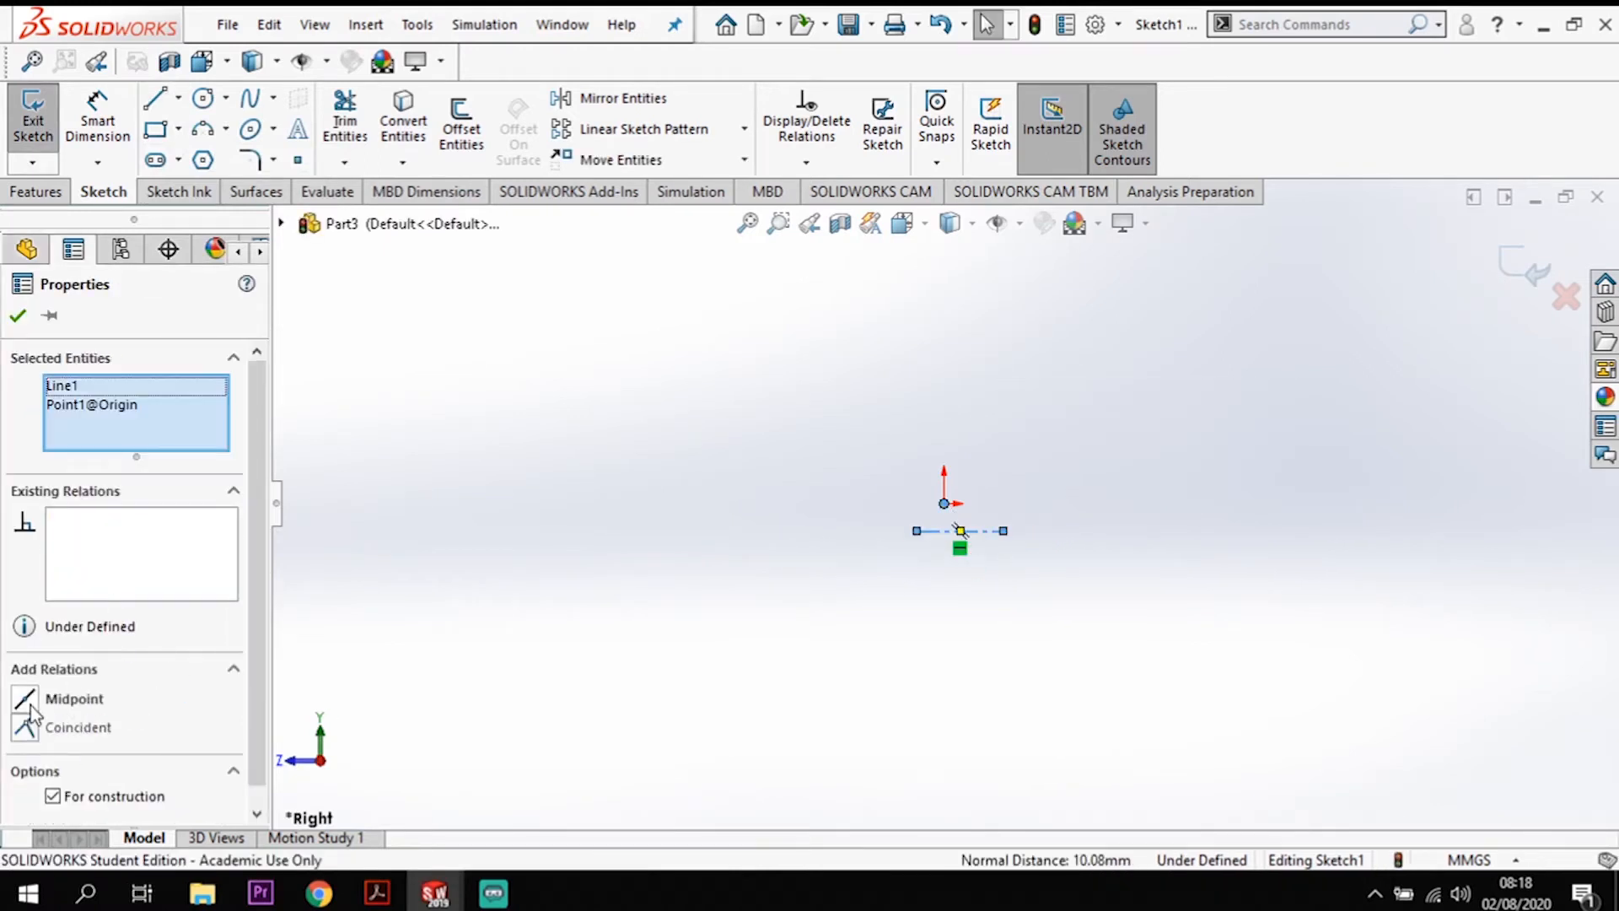
left_click(26, 699)
left_click(938, 593)
Step: Dimension the horizontal centerline's length as 25 mm and center the dimension text below the line
key("d")
scroll(978, 548, "down", 2)
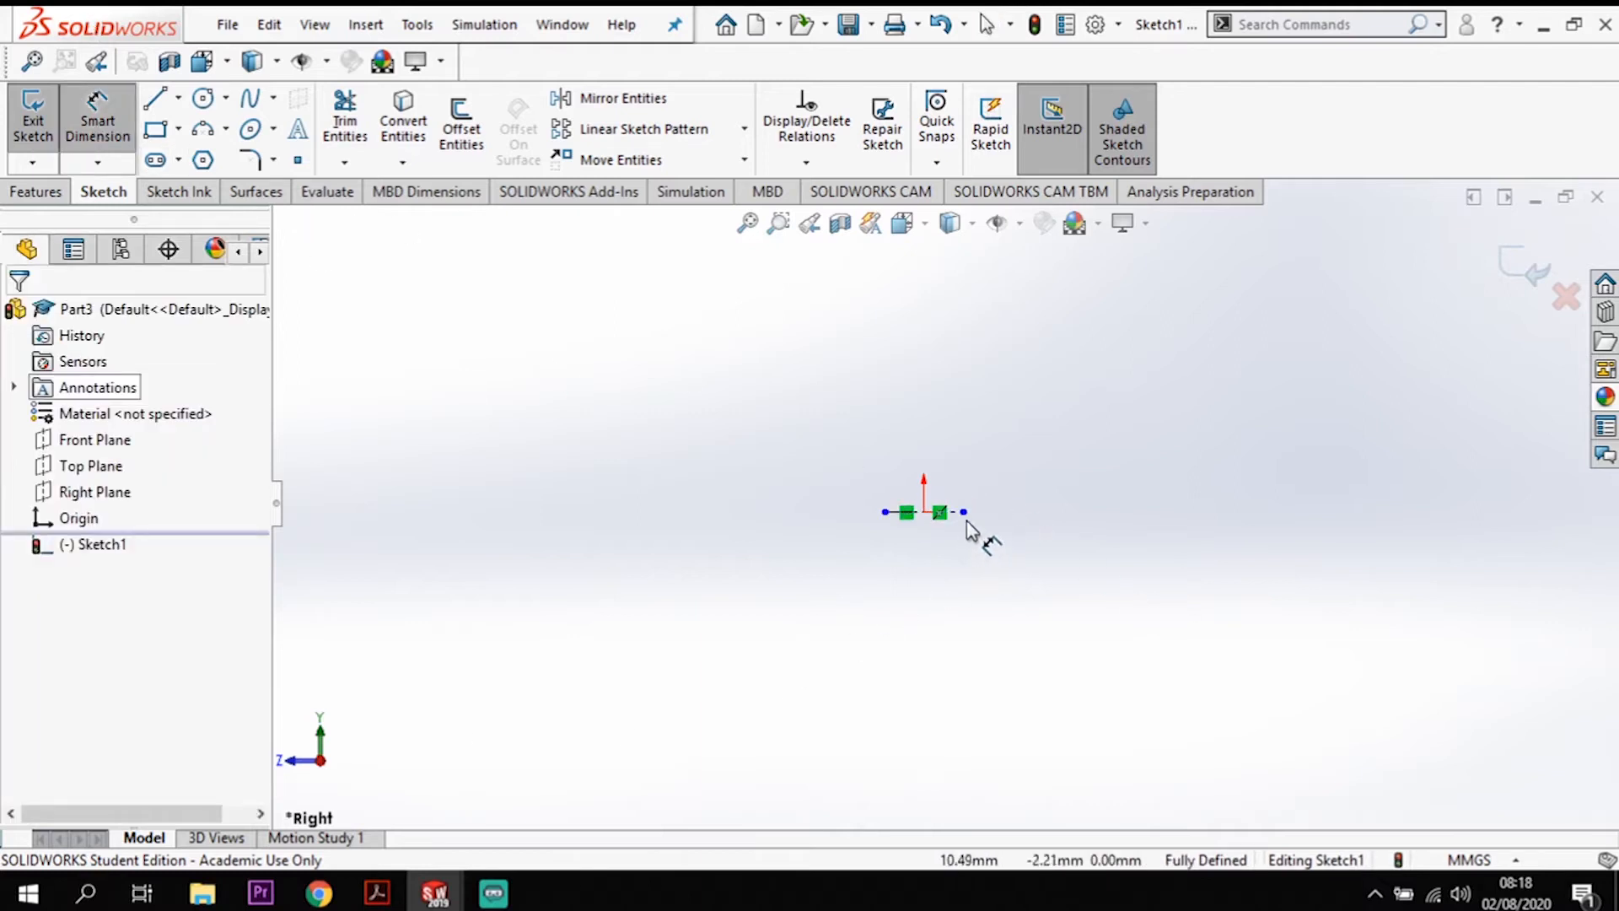
left_click(928, 512)
left_click(912, 616)
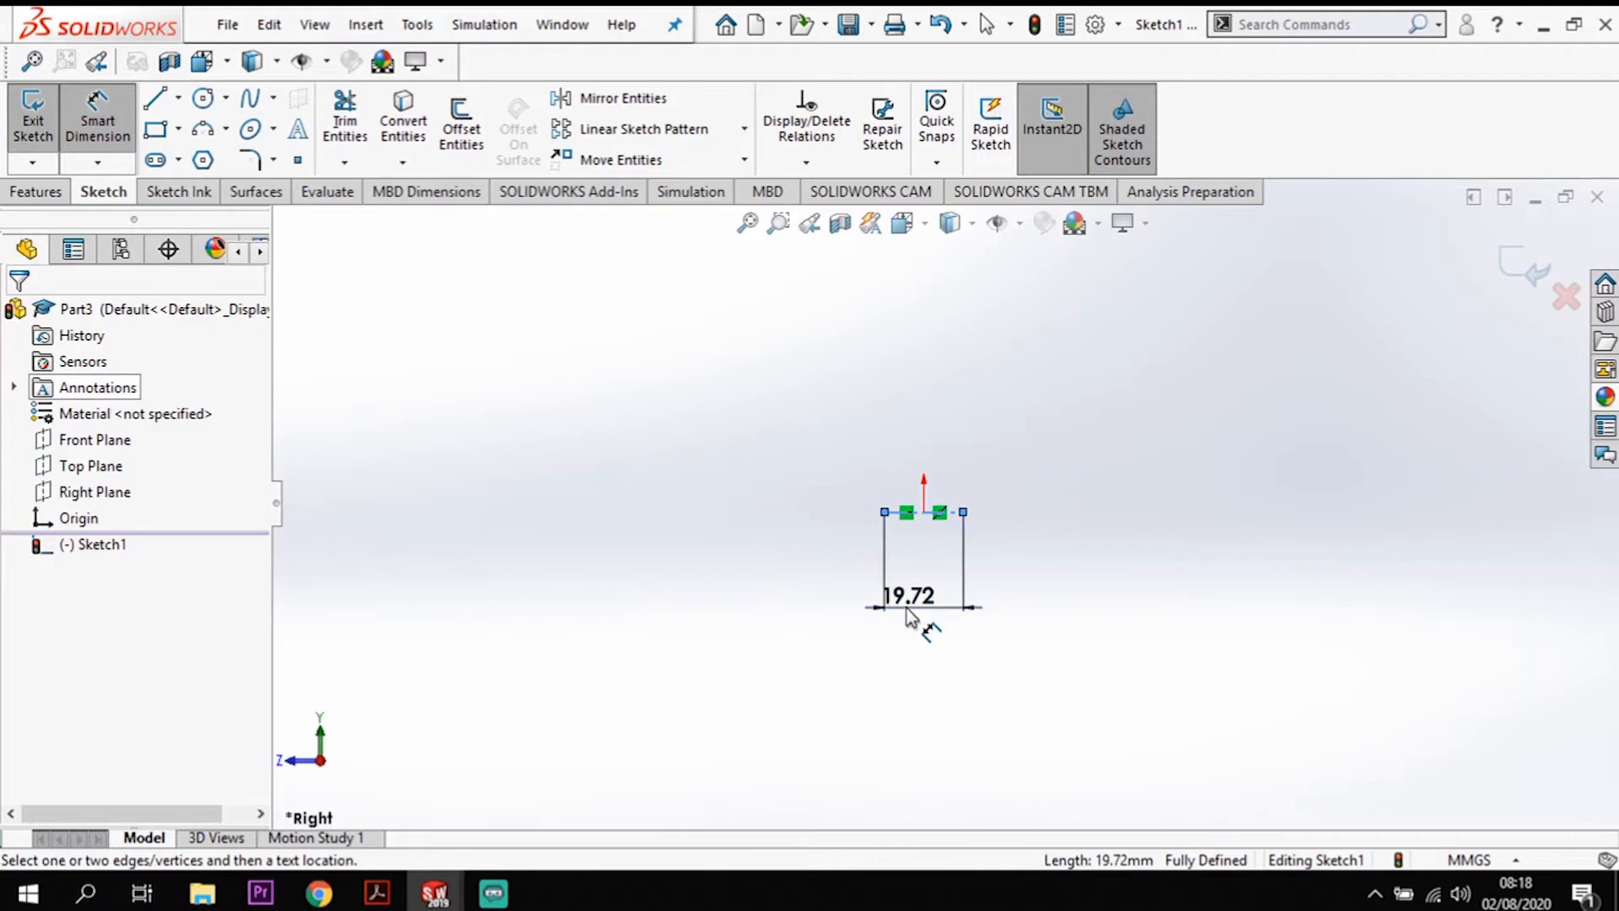
type("25")
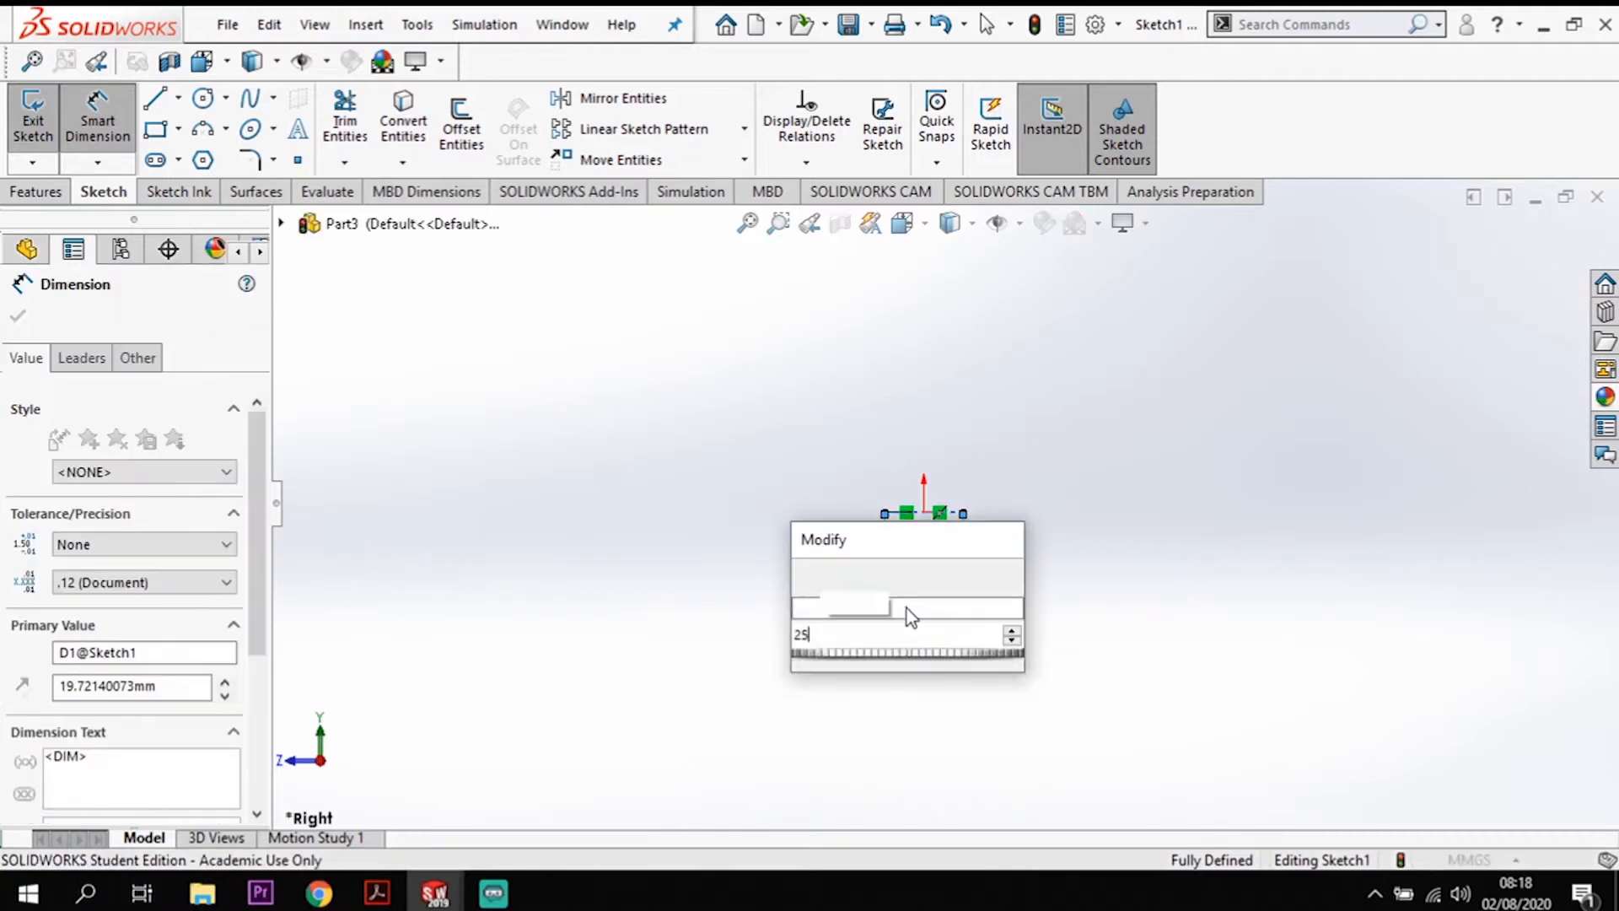
key("Return")
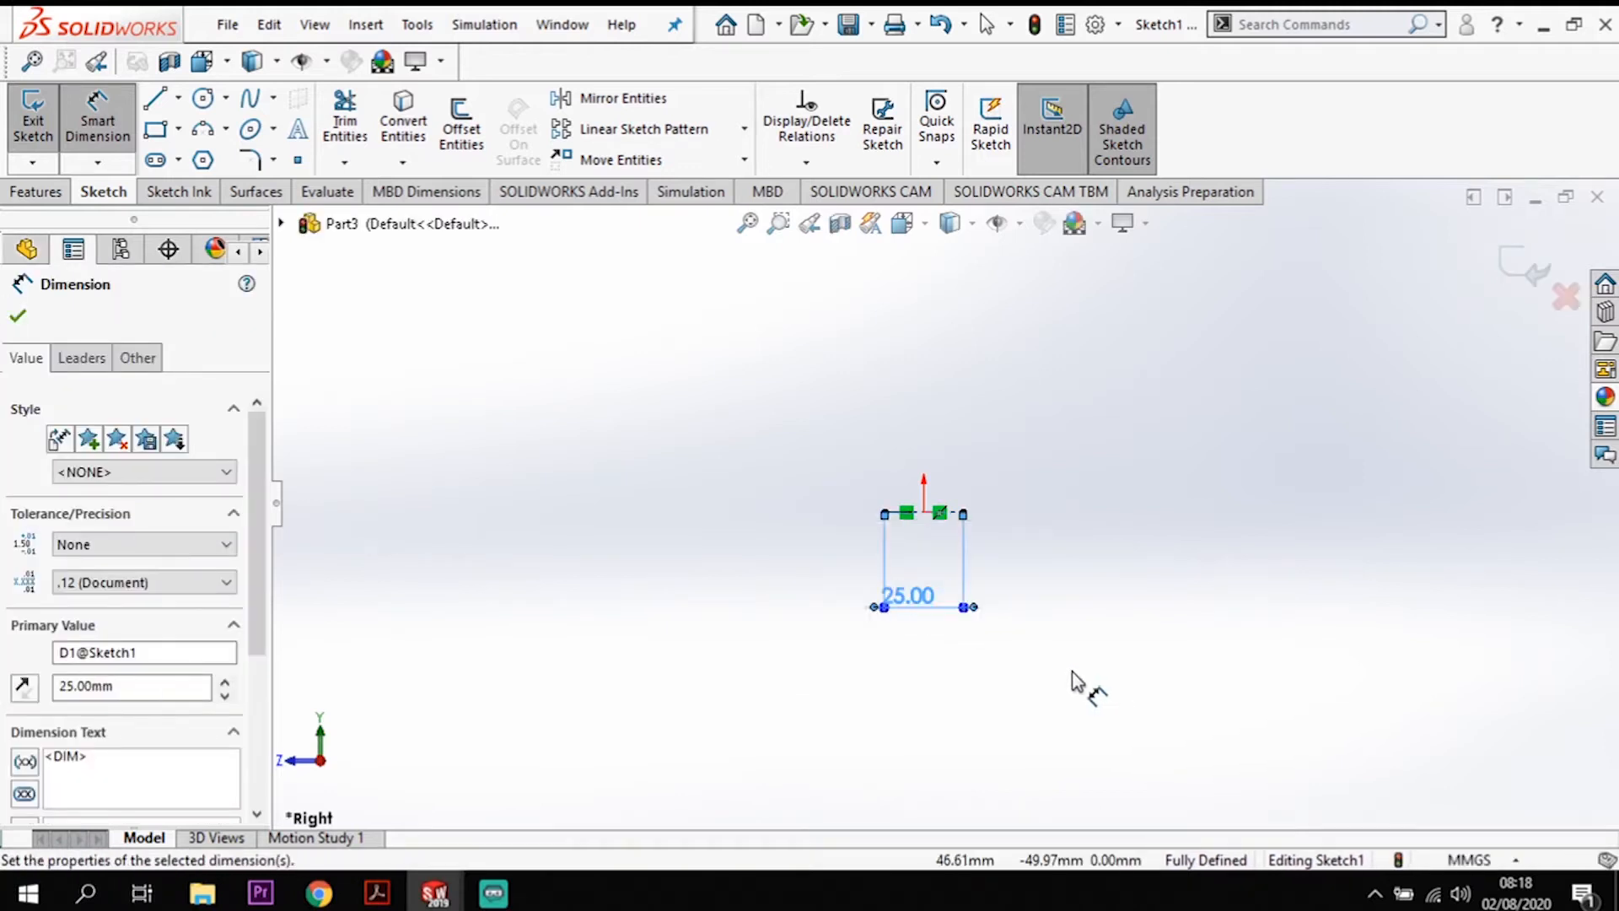
left_click(1130, 621)
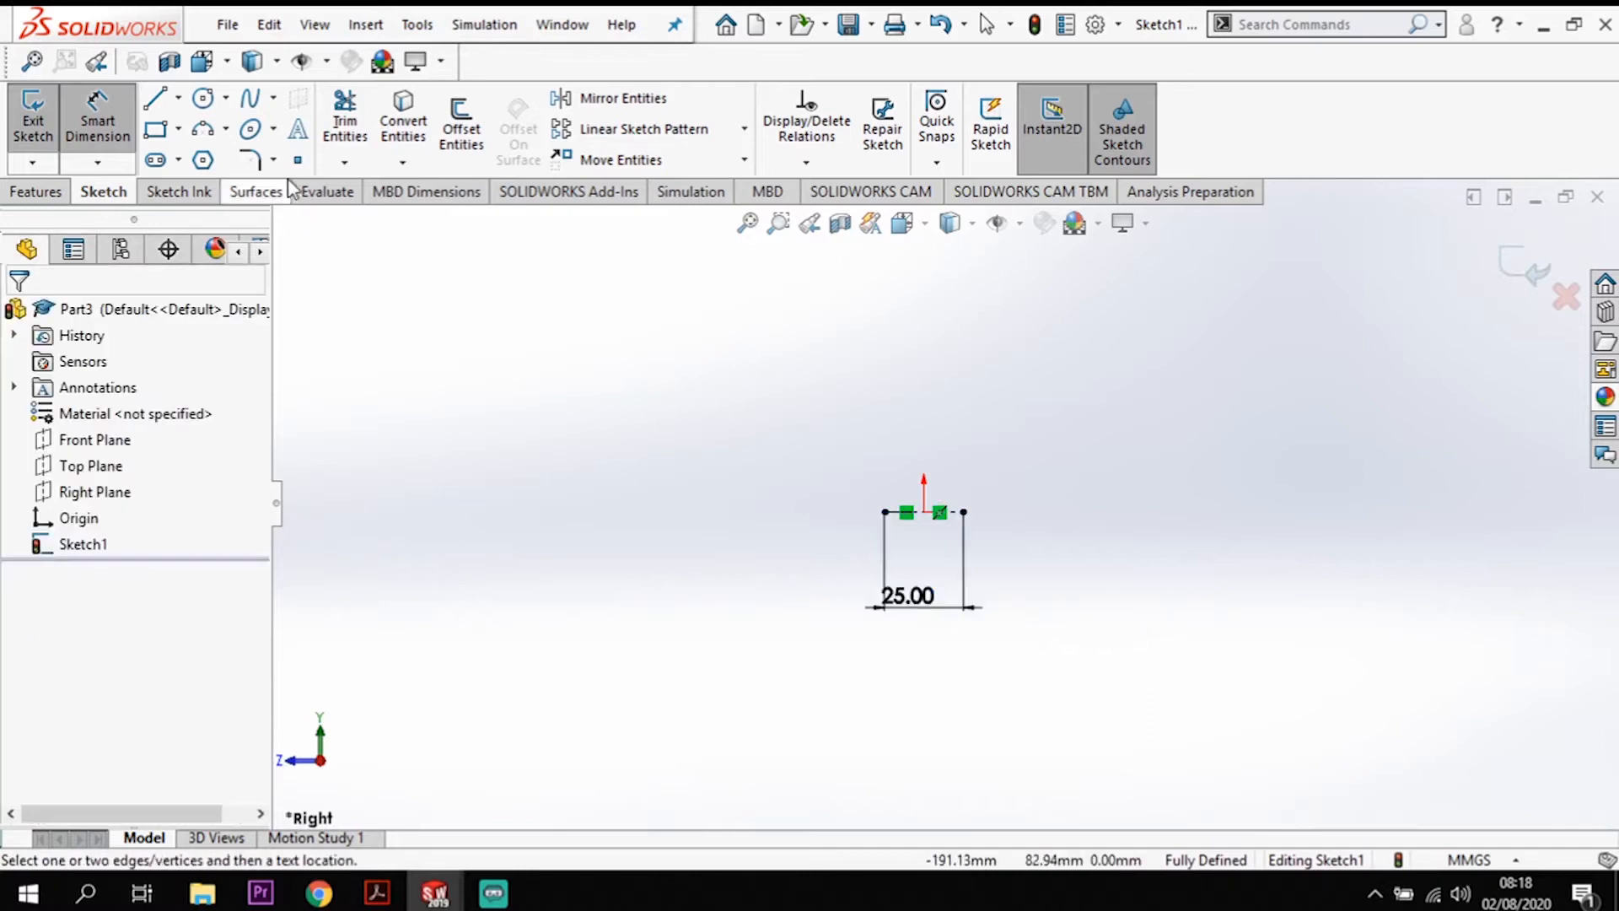
left_click_drag(899, 615, 936, 614)
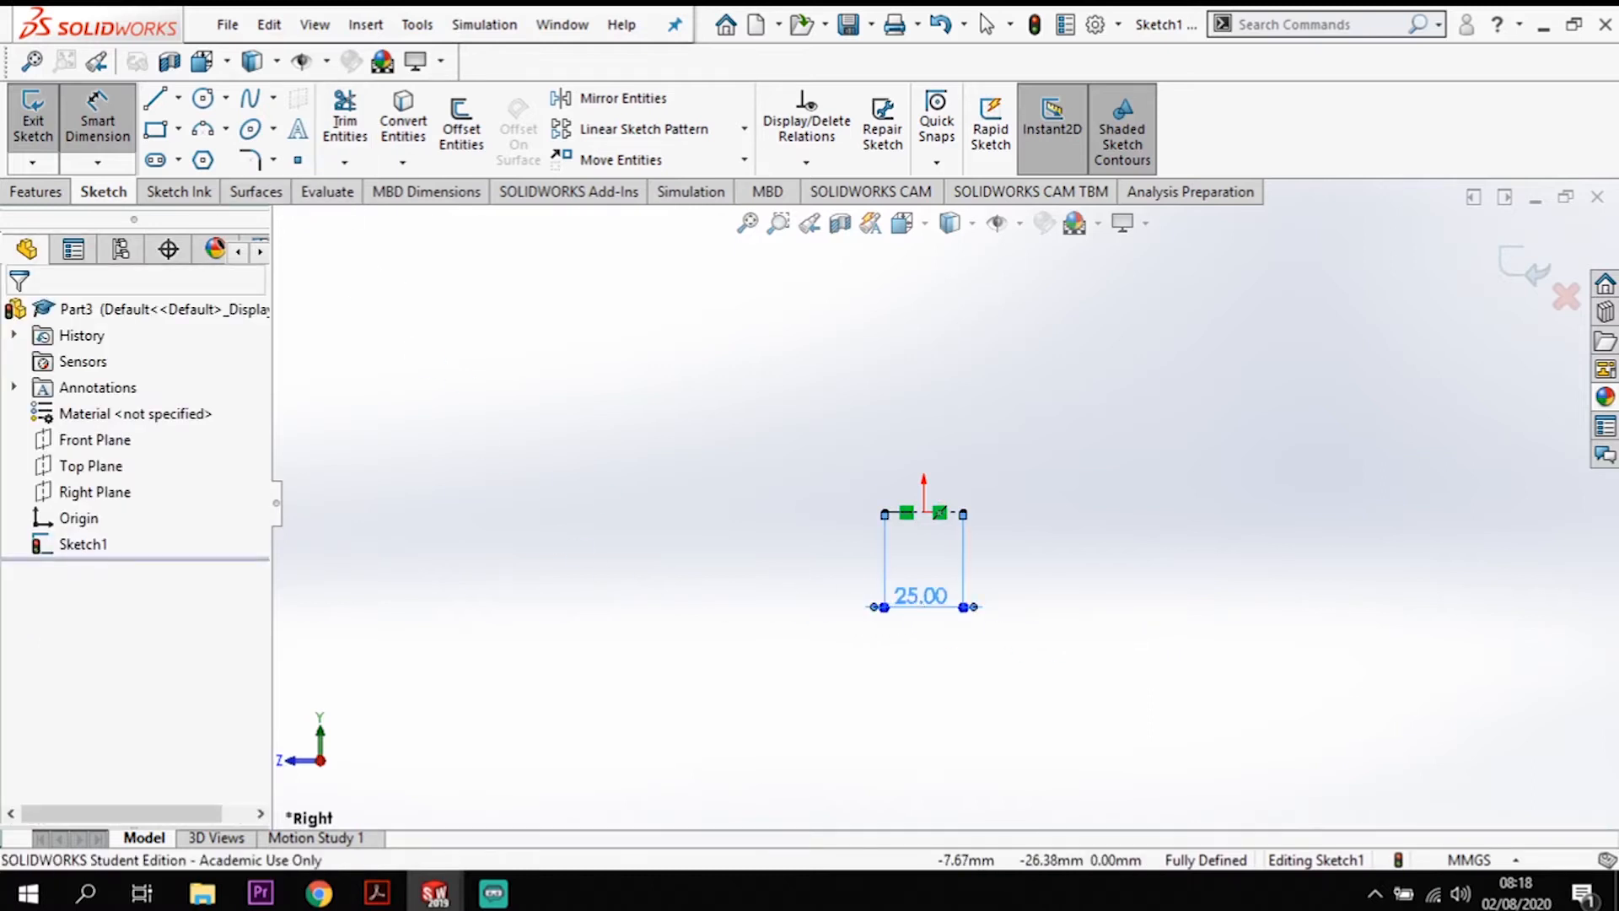
Step: Draw a vertical centerline about 59 mm long upward from the origin
left_click(159, 102)
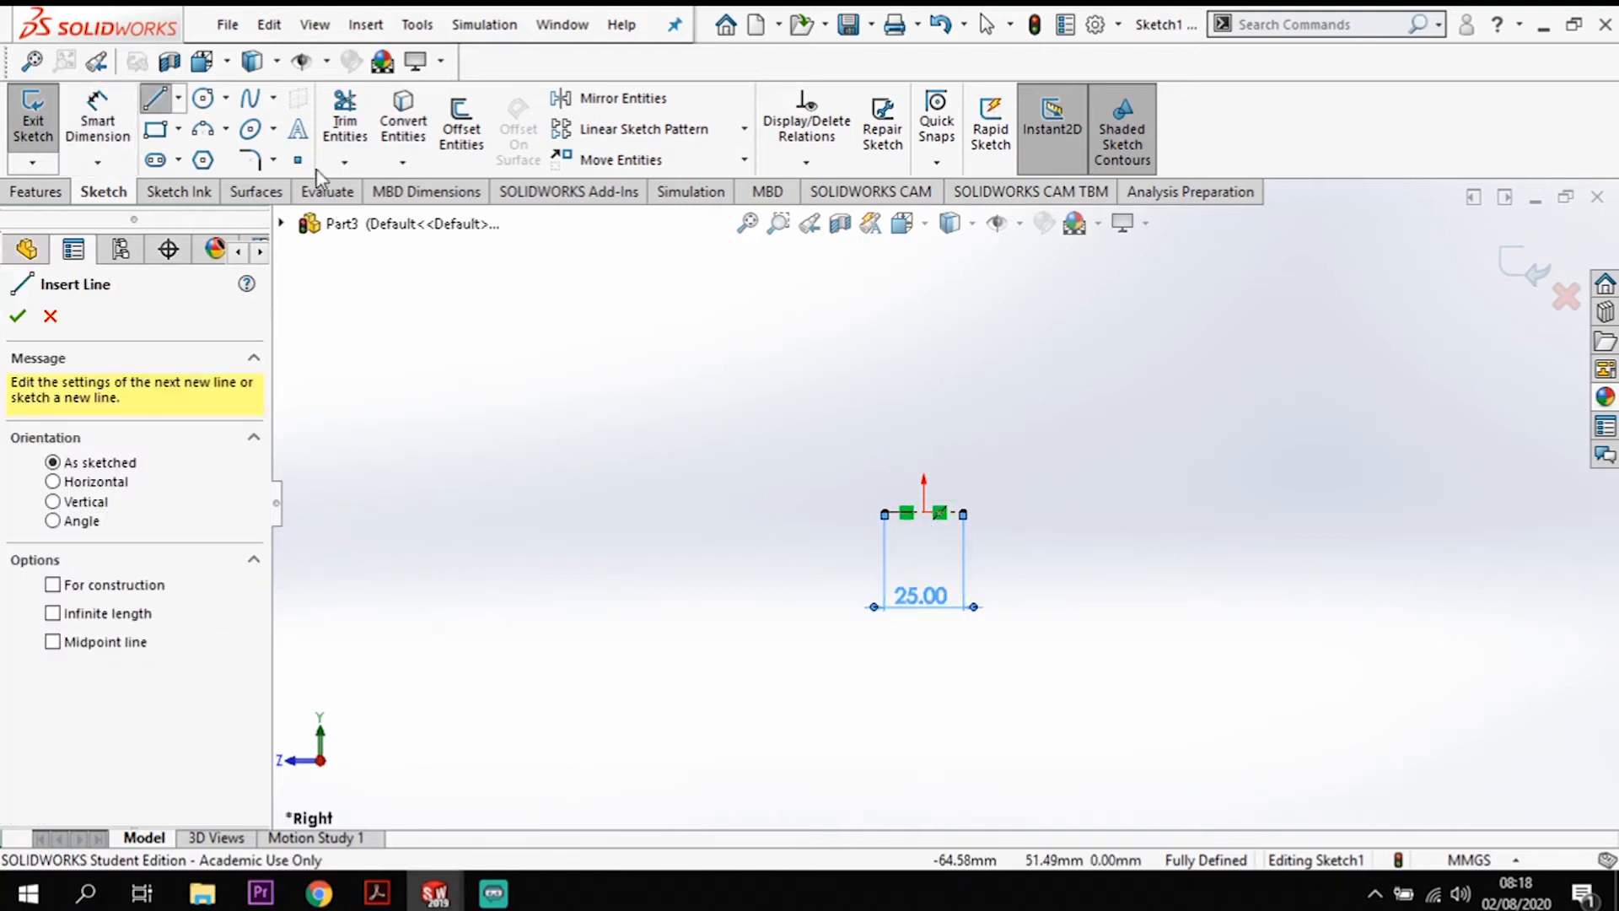
left_click(178, 97)
left_click(203, 155)
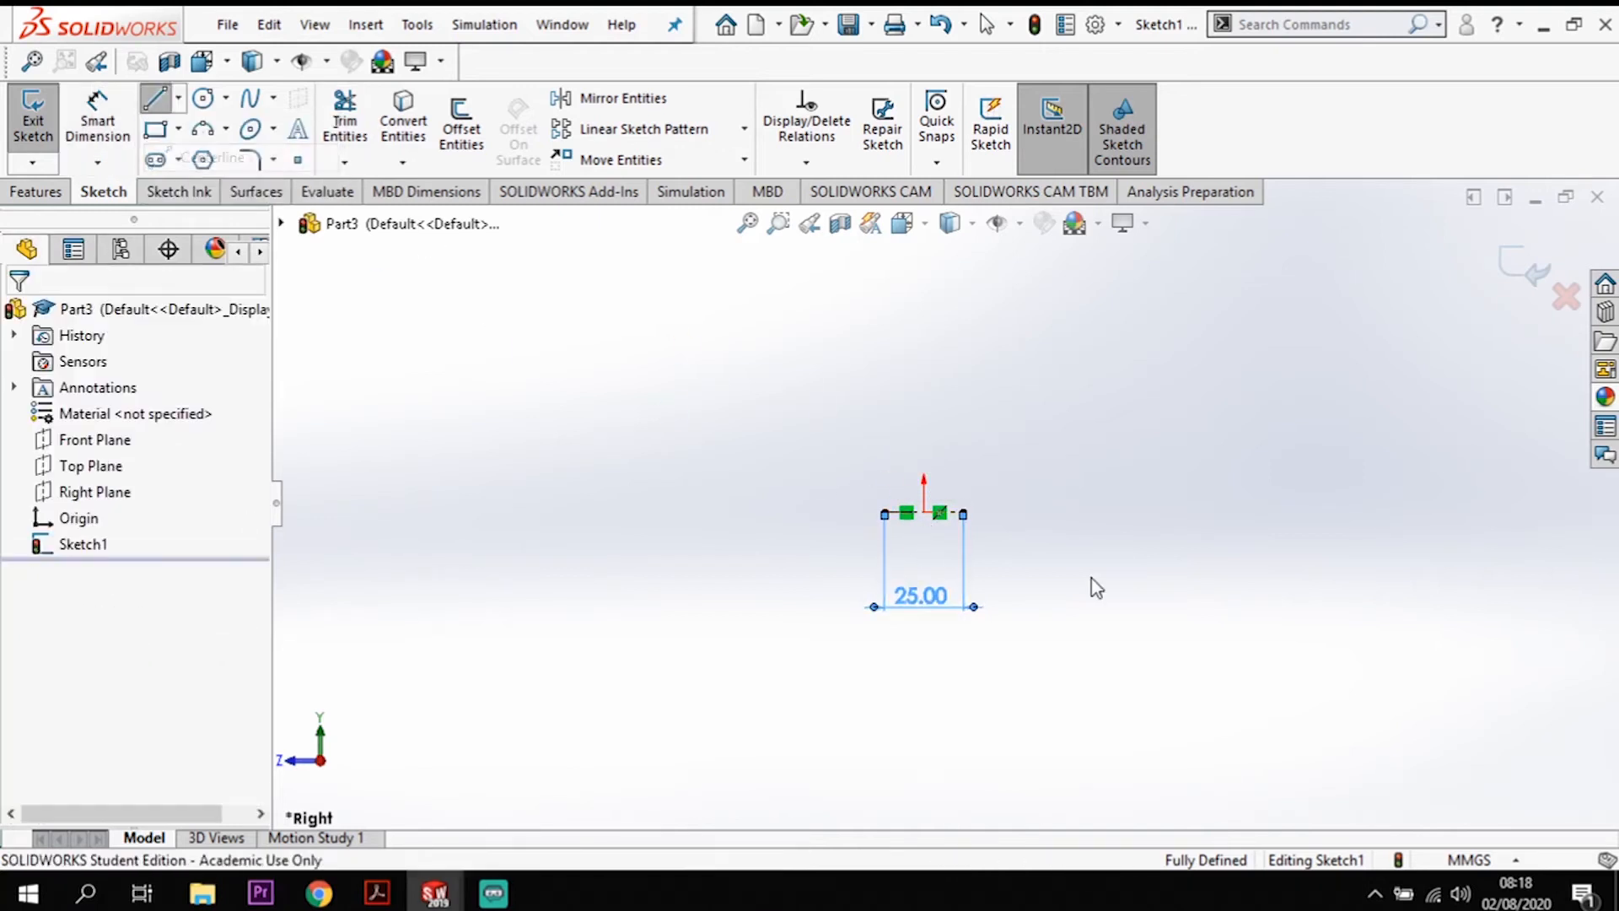
left_click(925, 512)
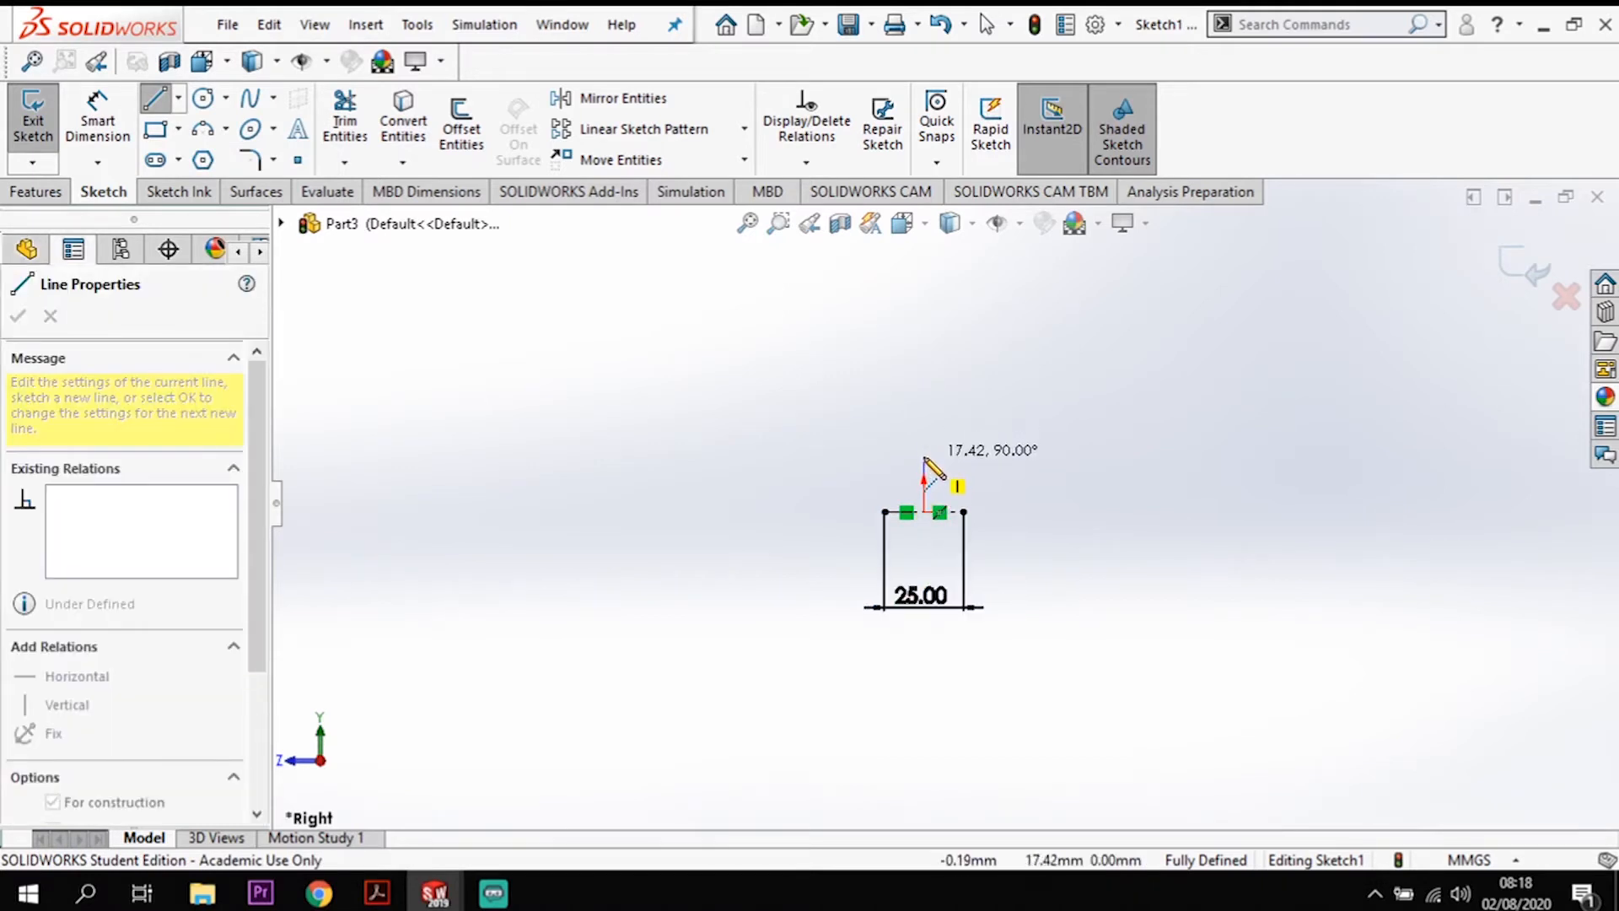
left_click(924, 417)
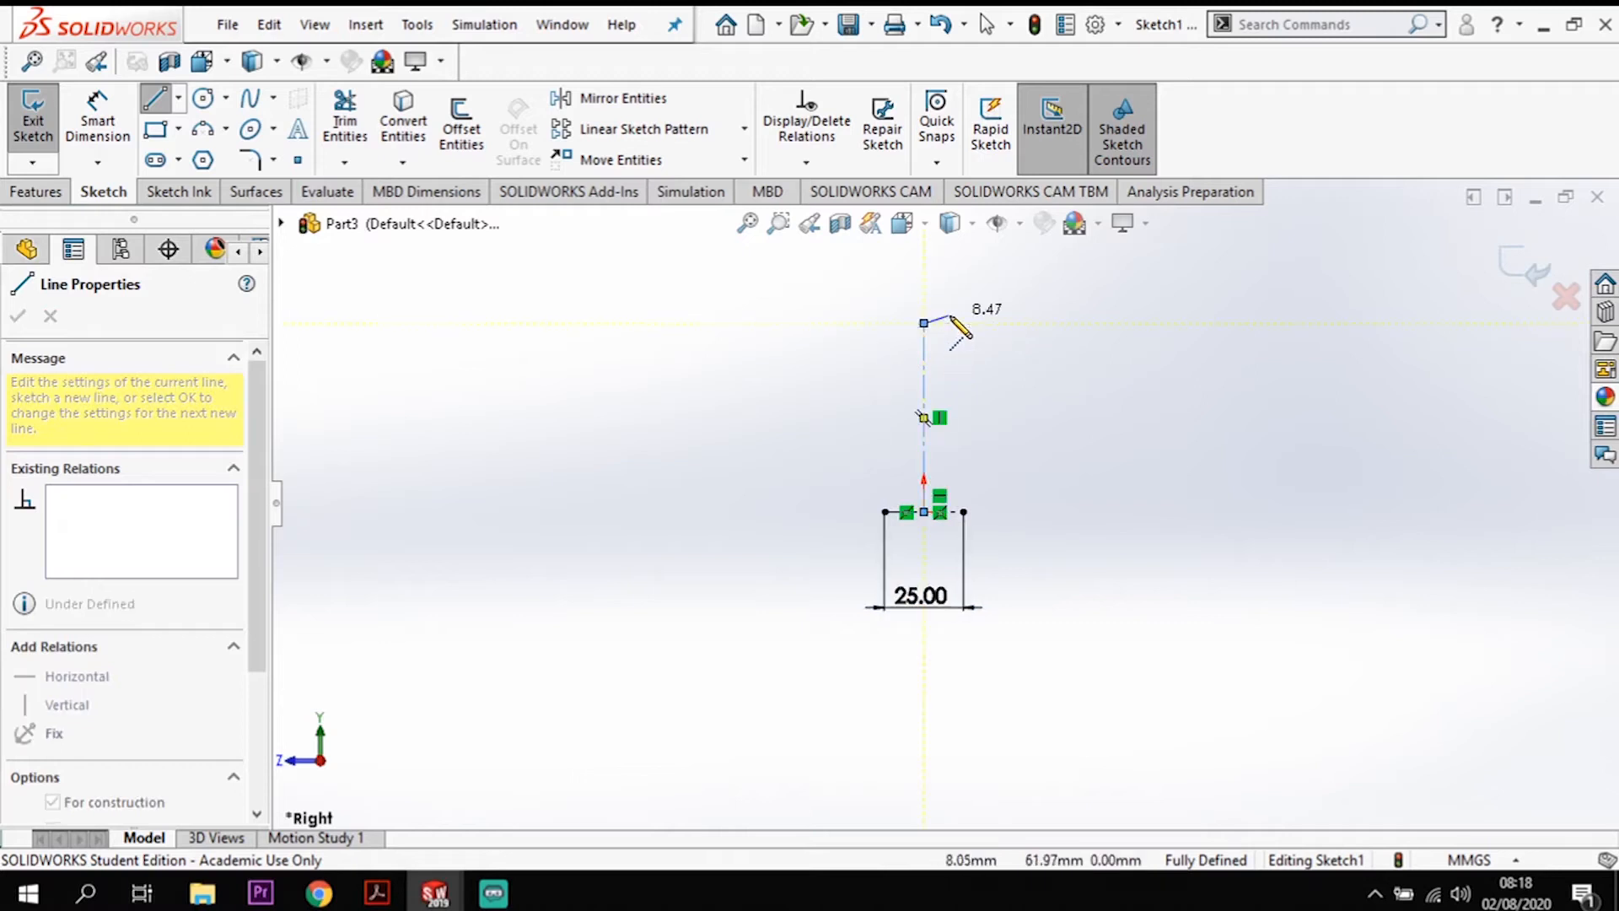
left_click(924, 323)
key("Escape")
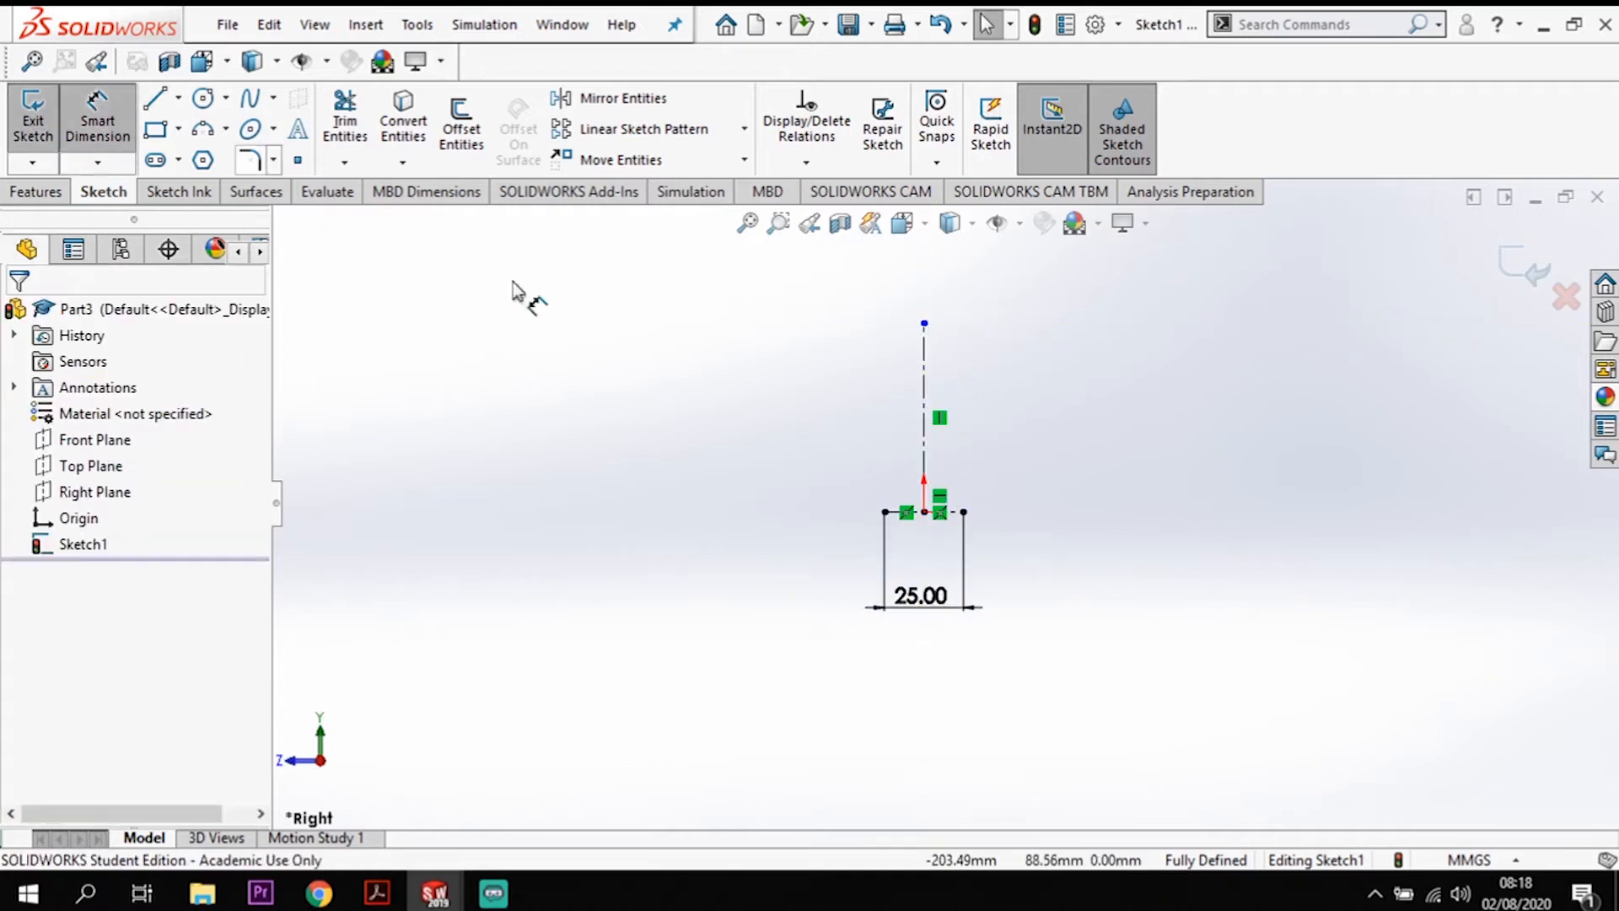
Step: Dimension the vertical centerline's length as 60 mm, placing the dimension beside it on the positive Z side
left_click(922, 380)
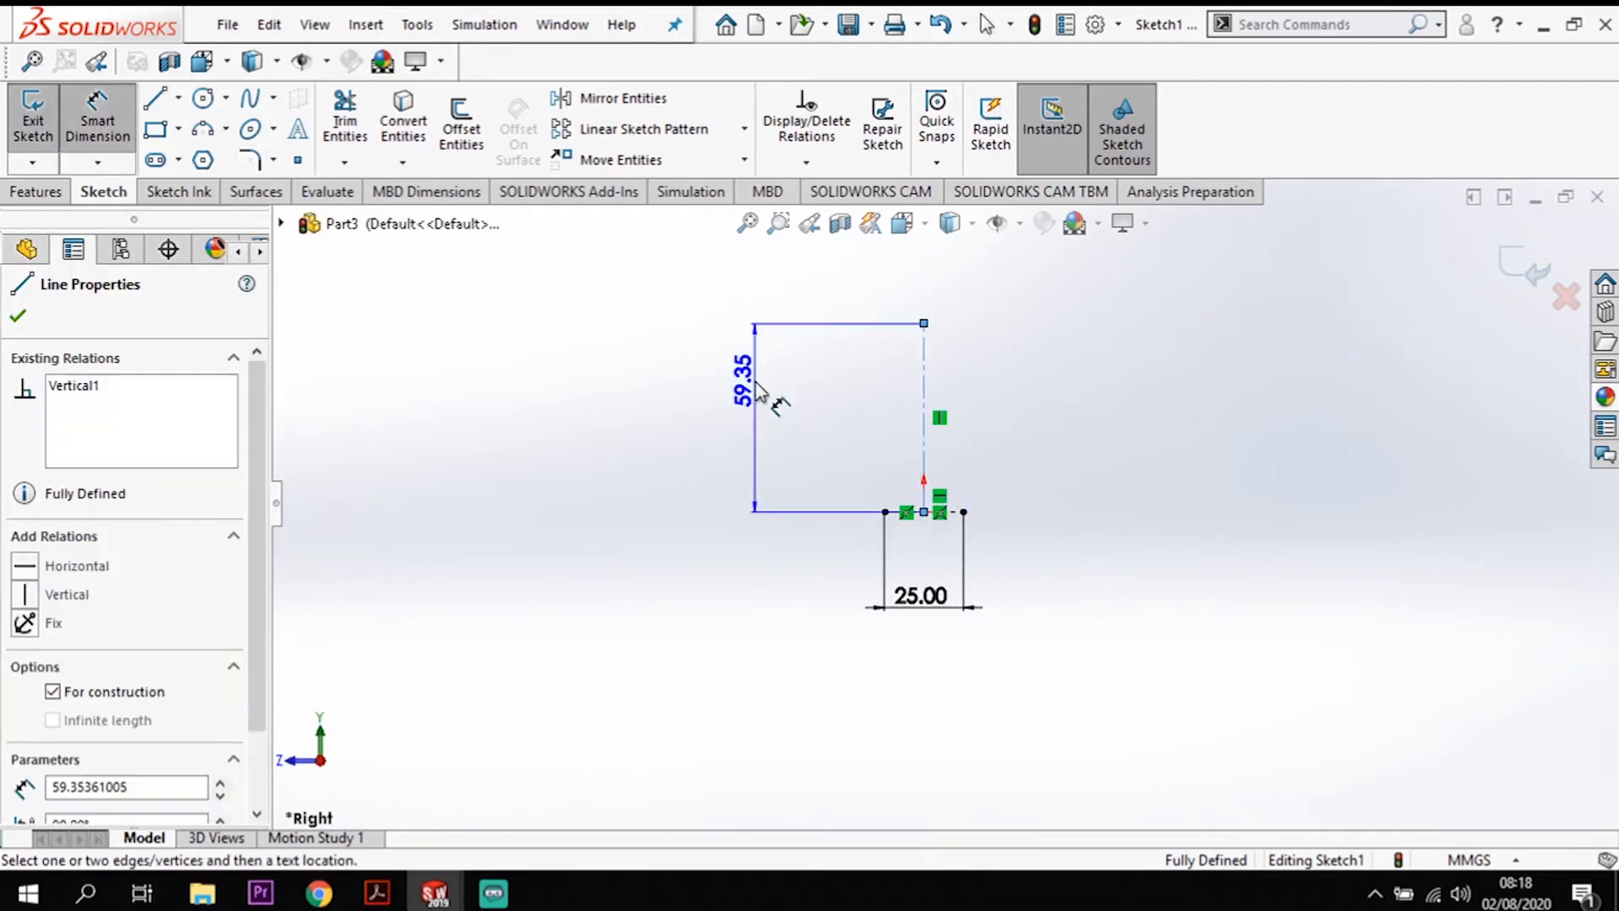
left_click(746, 396)
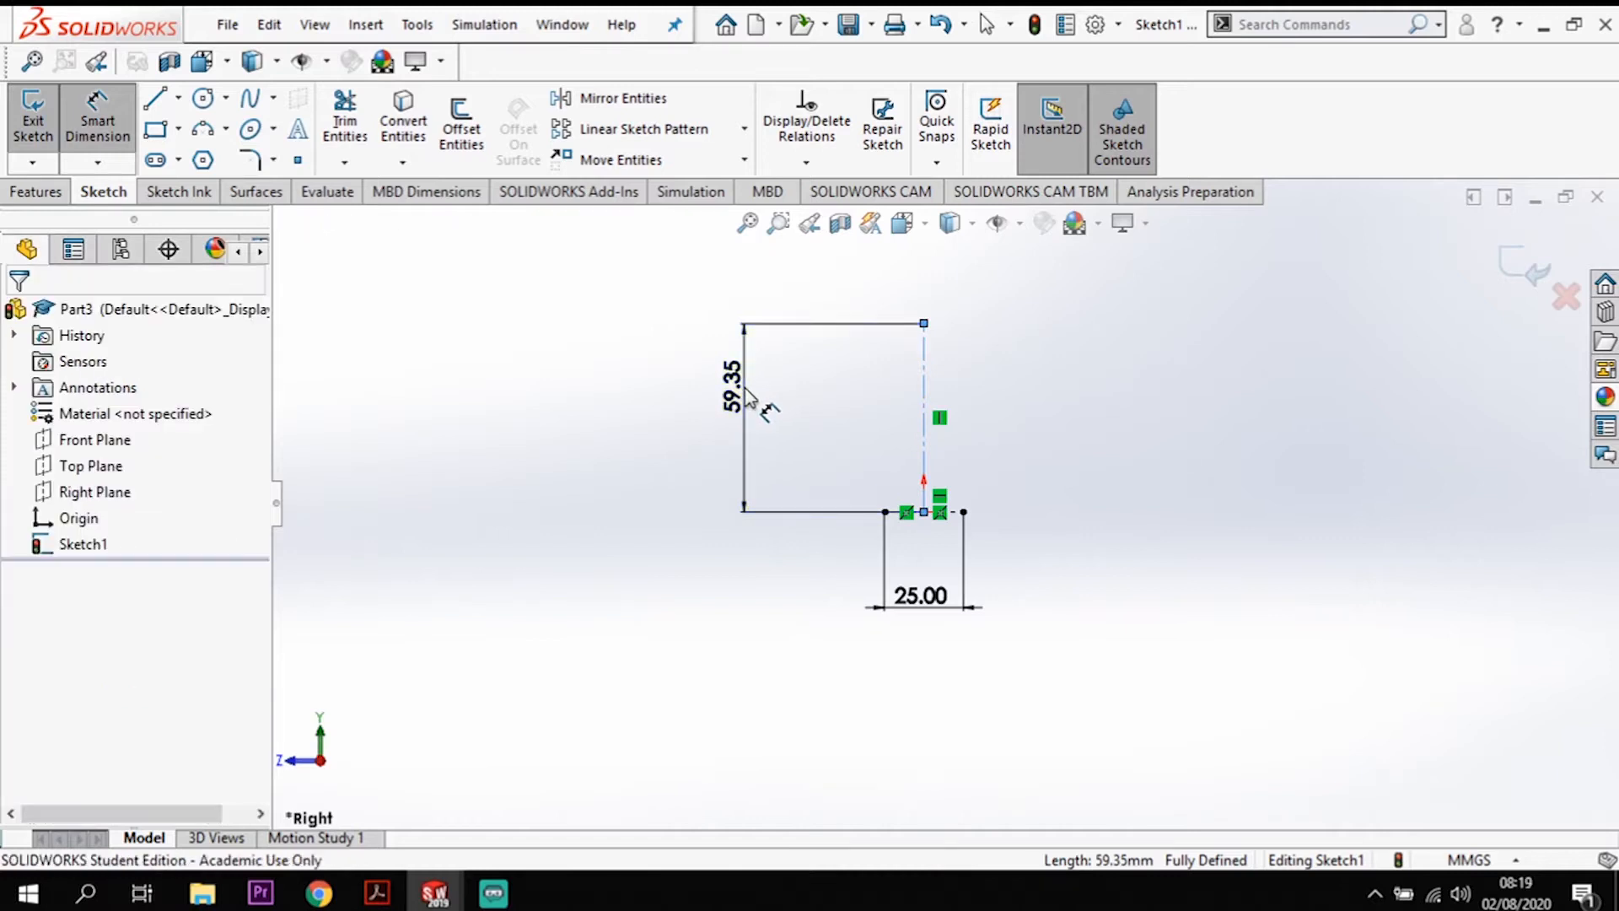
type("4")
key("Return")
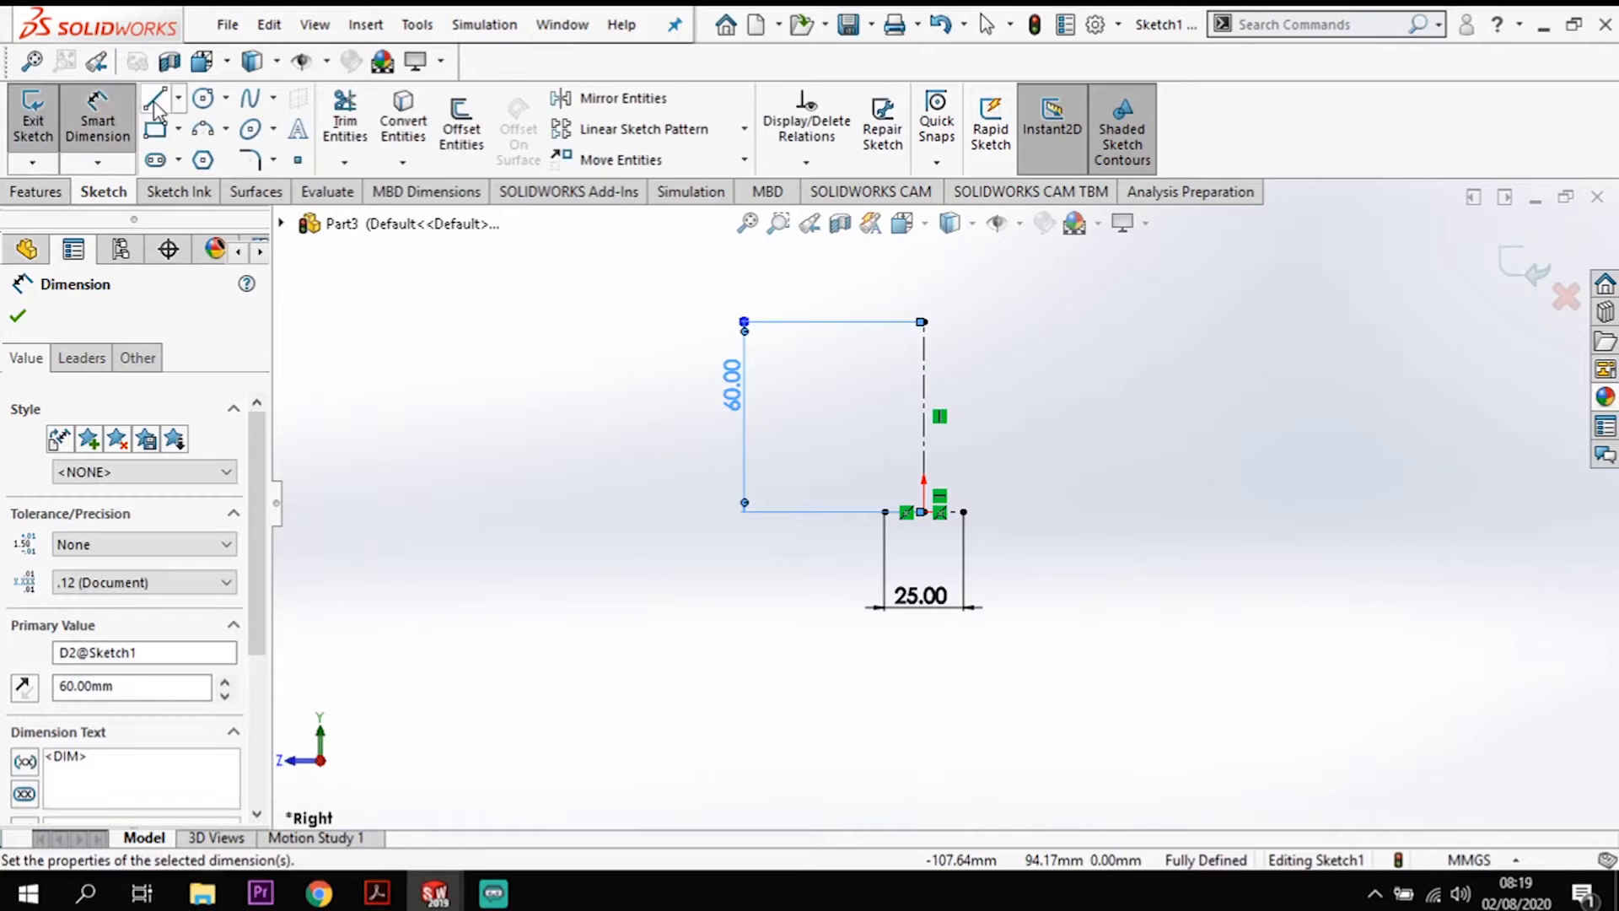
Step: Sketch a stepped half profile from about 19 mm above the origin to the vertical centerline's top height, sloping inward and back to that centerline
left_click(156, 108)
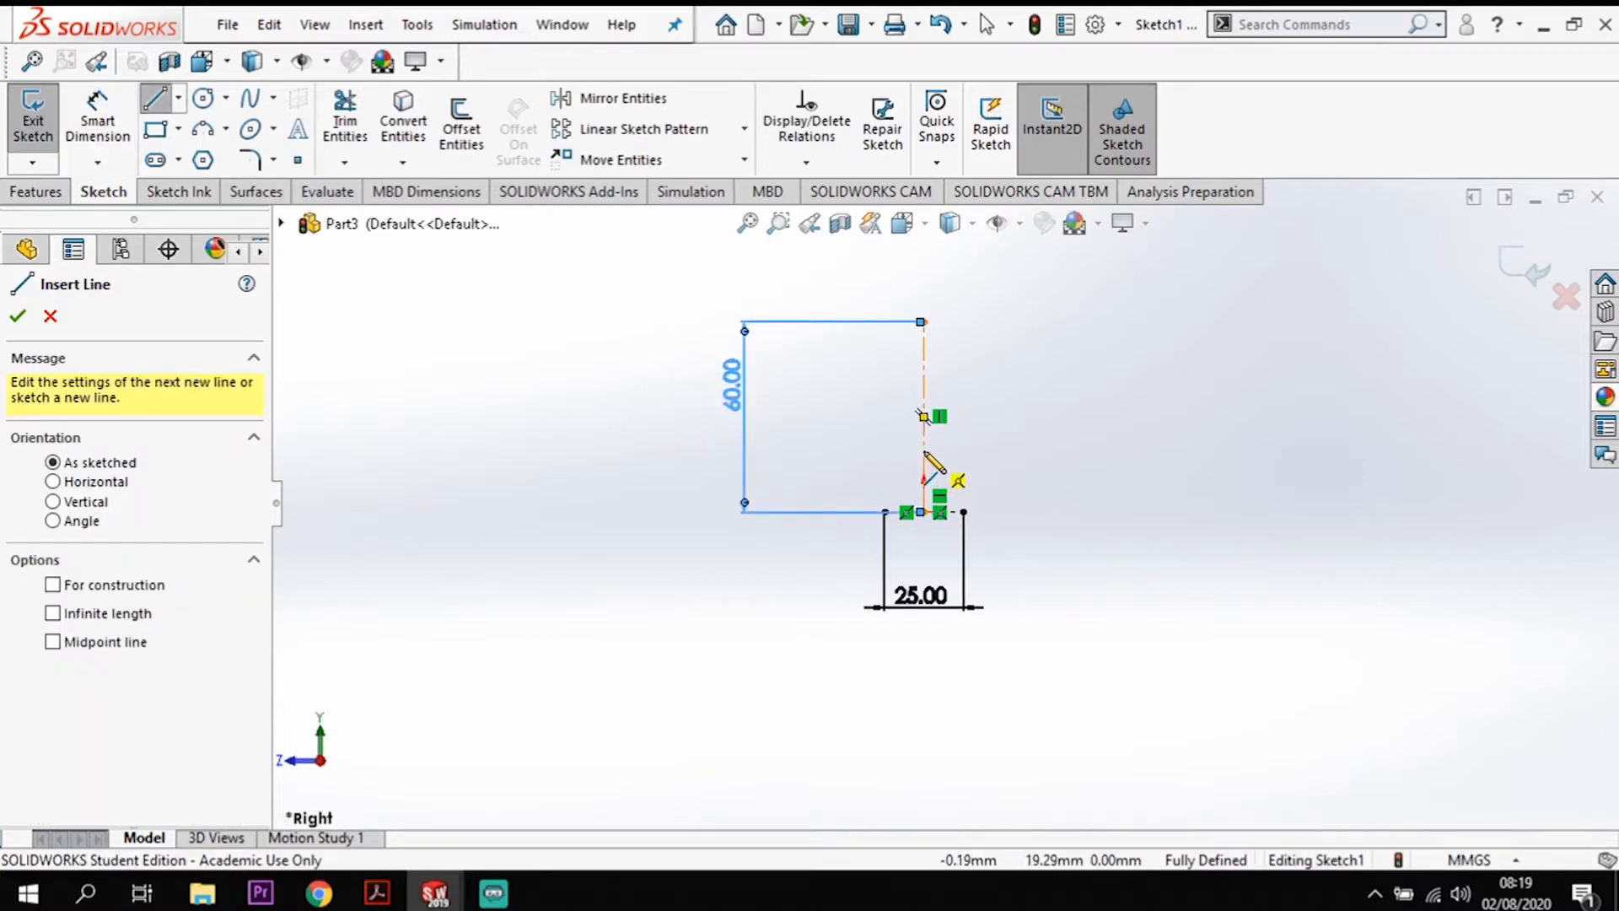
left_click(924, 451)
left_click(902, 450)
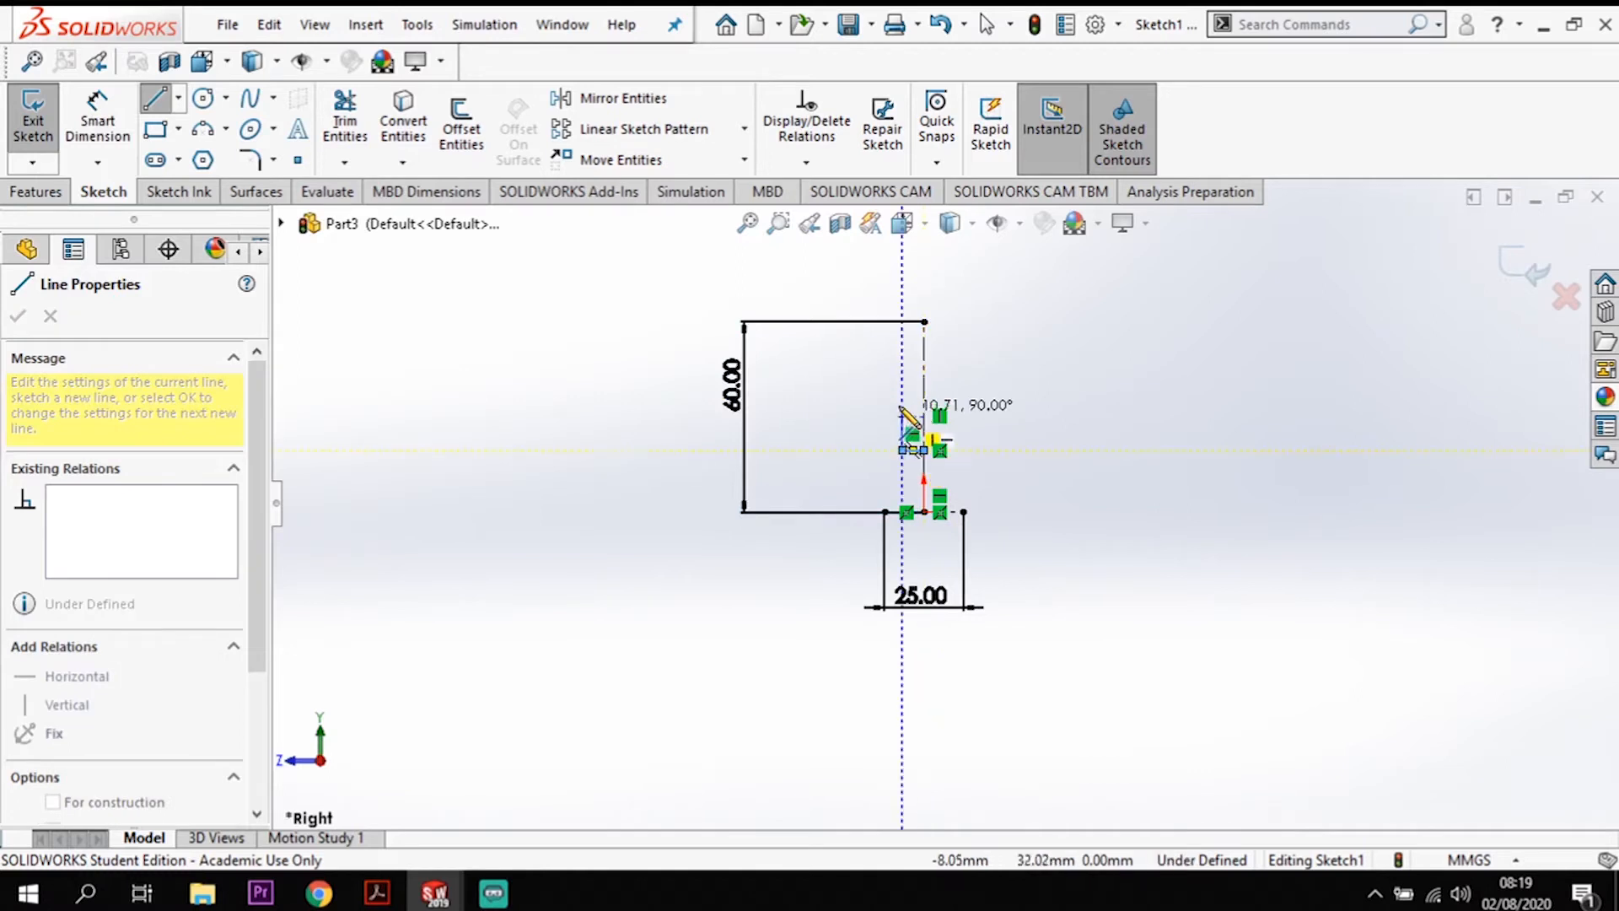
left_click(902, 369)
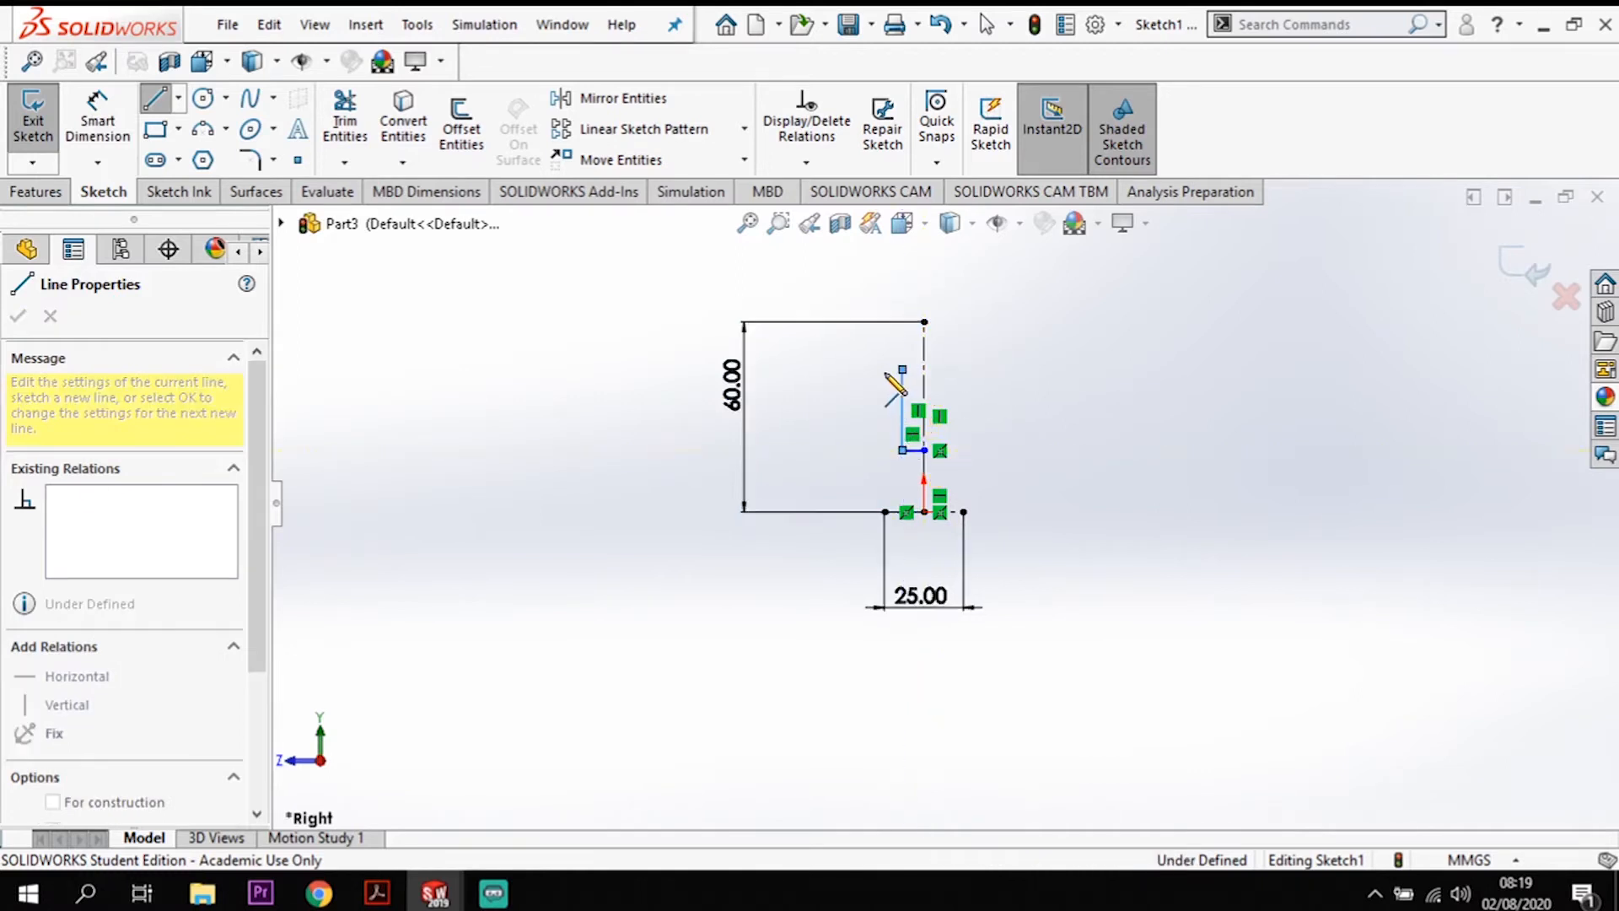
left_click(883, 368)
left_click(883, 321)
scroll(895, 346, "down", 3)
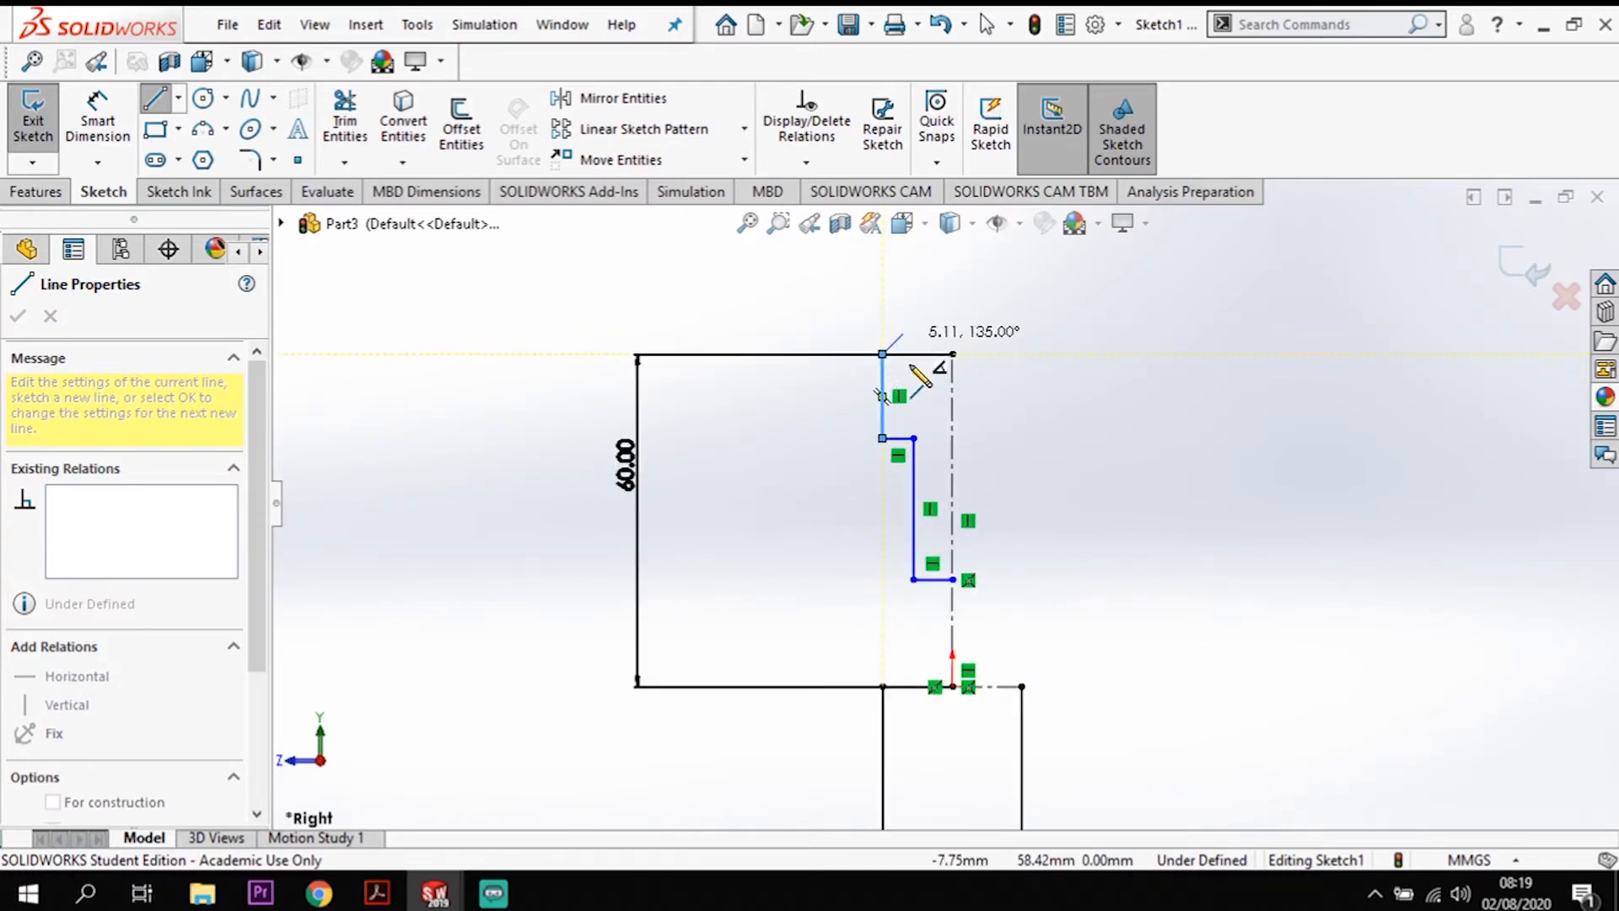
left_click(899, 354)
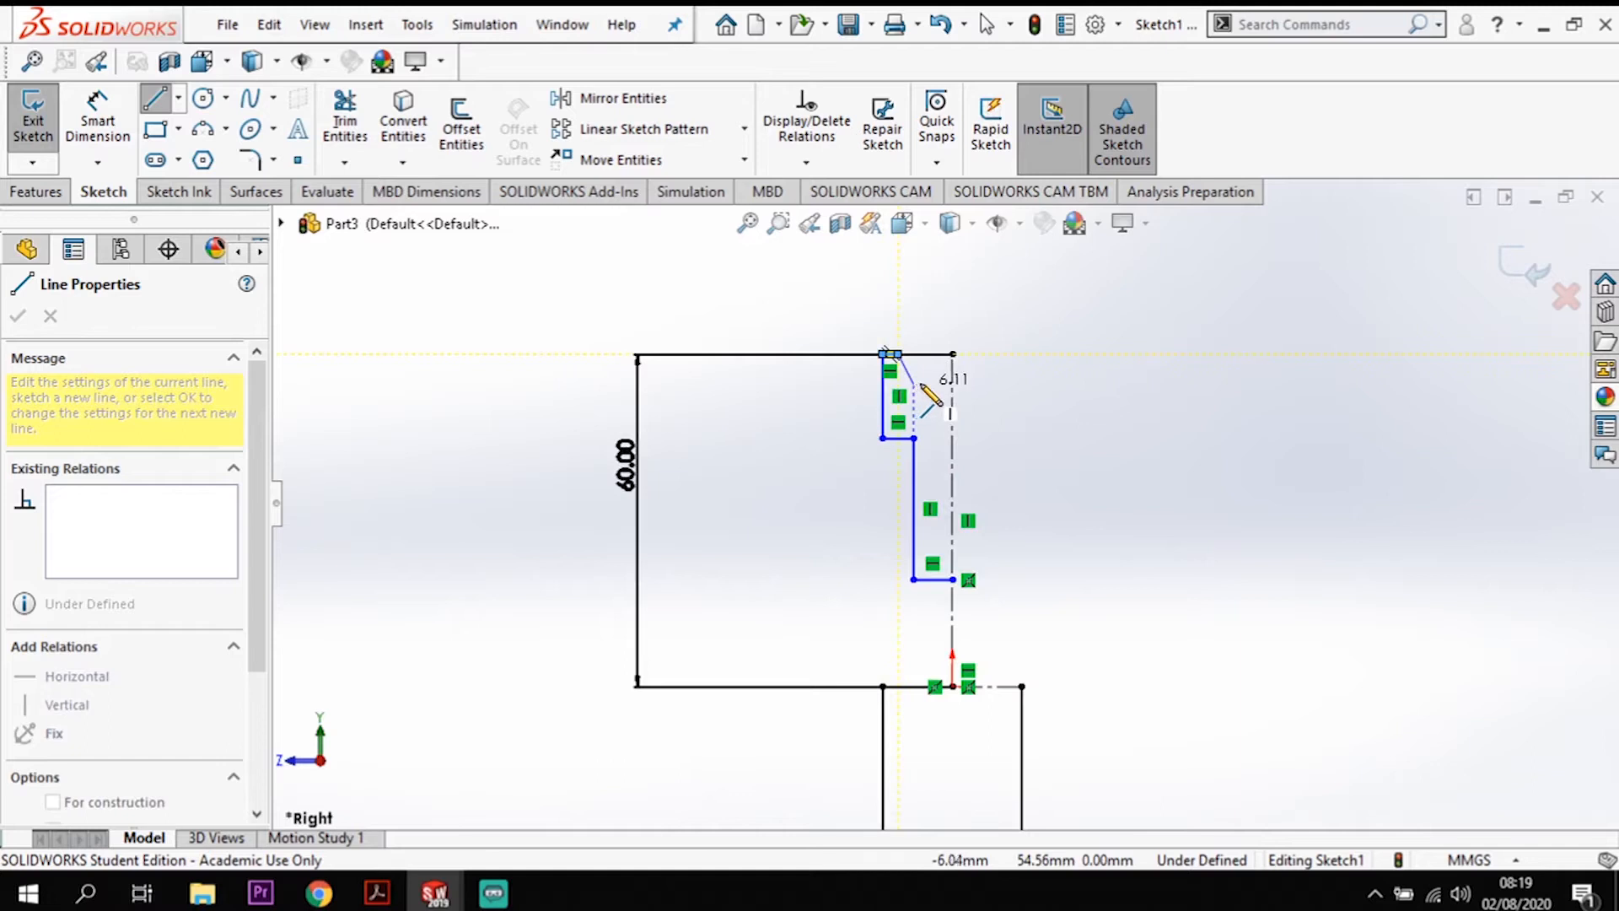
left_click(952, 379)
key("Escape")
key("Escape")
Step: Add a 25 mm doubled diameter dimension from the profile's lowest edge across the horizontal centerline
scroll(985, 452, "down", 1)
key("d")
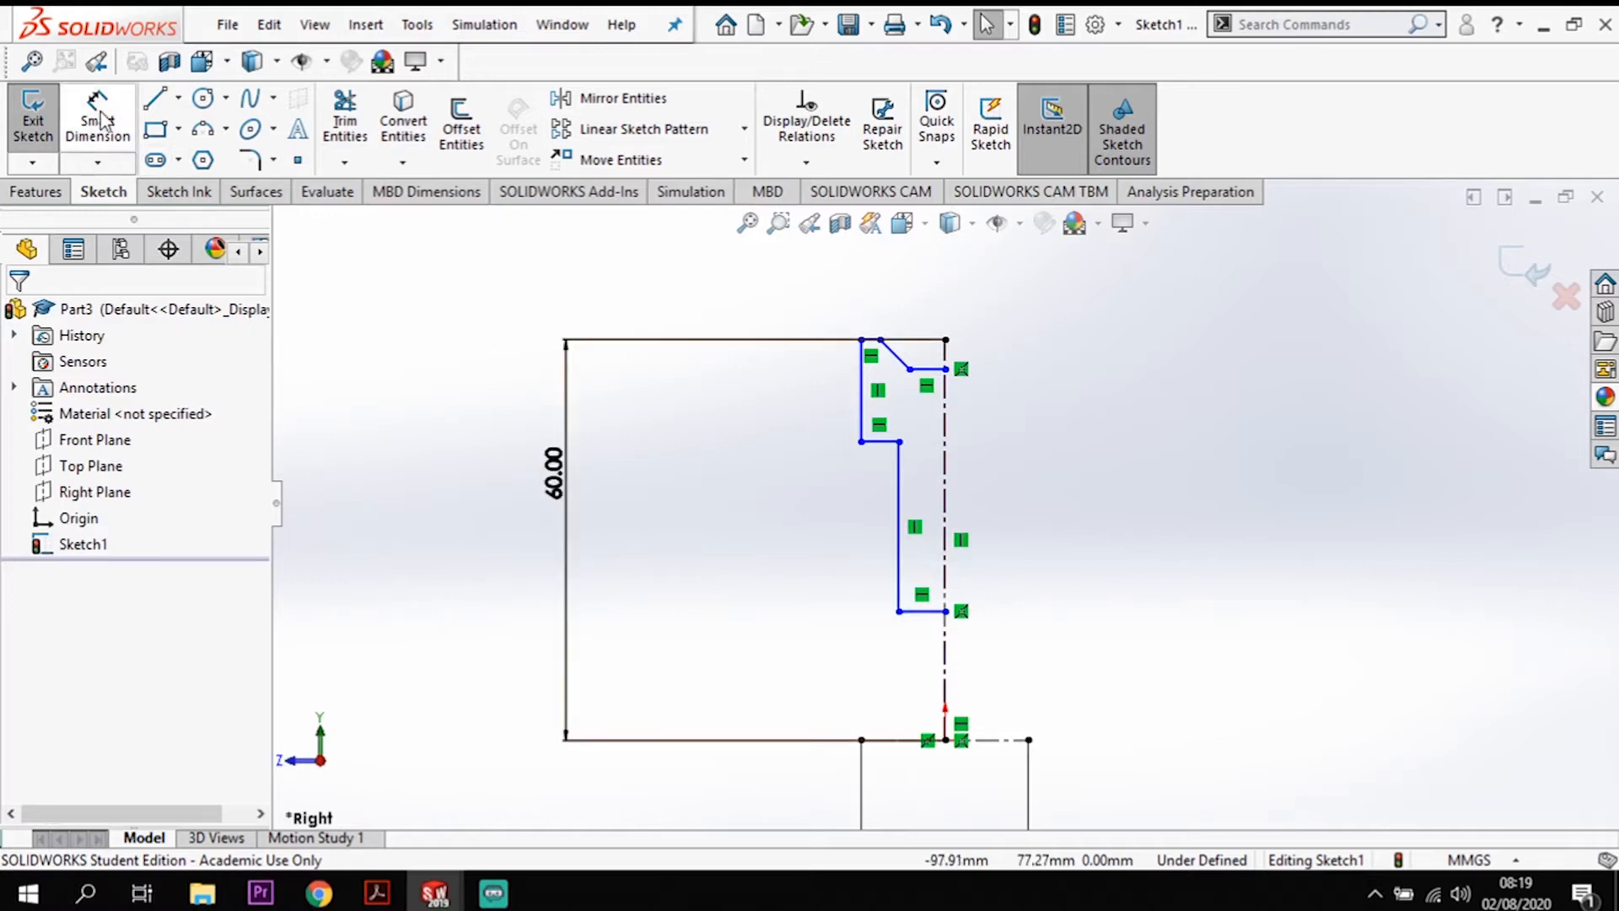
left_click(919, 612)
left_click(909, 741)
left_click(805, 784)
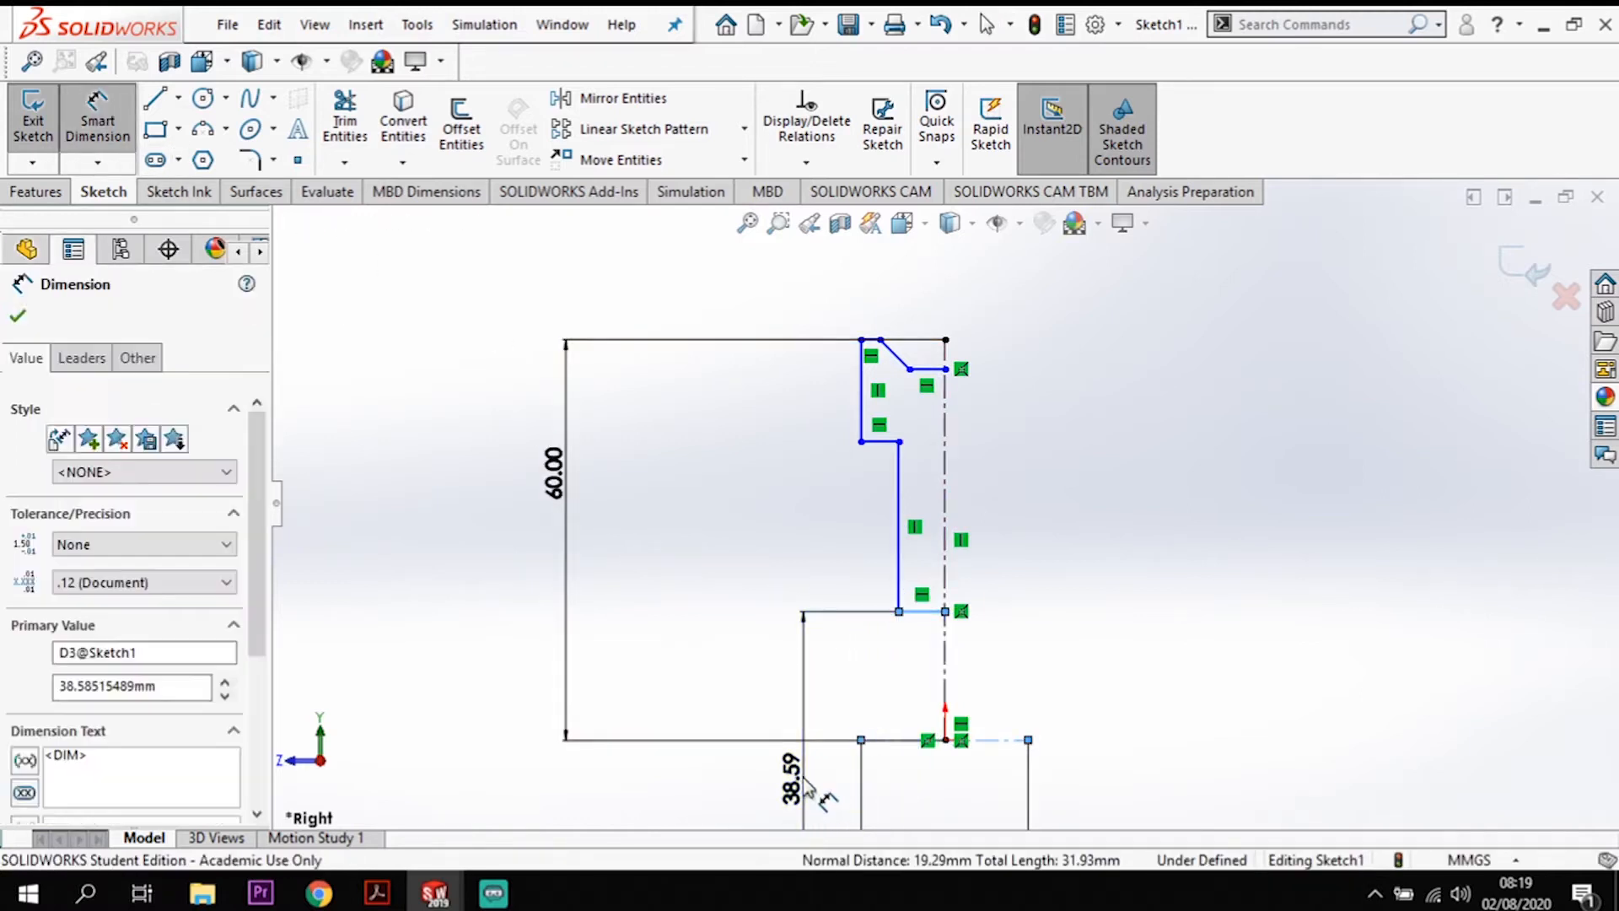
type("25")
key("Return")
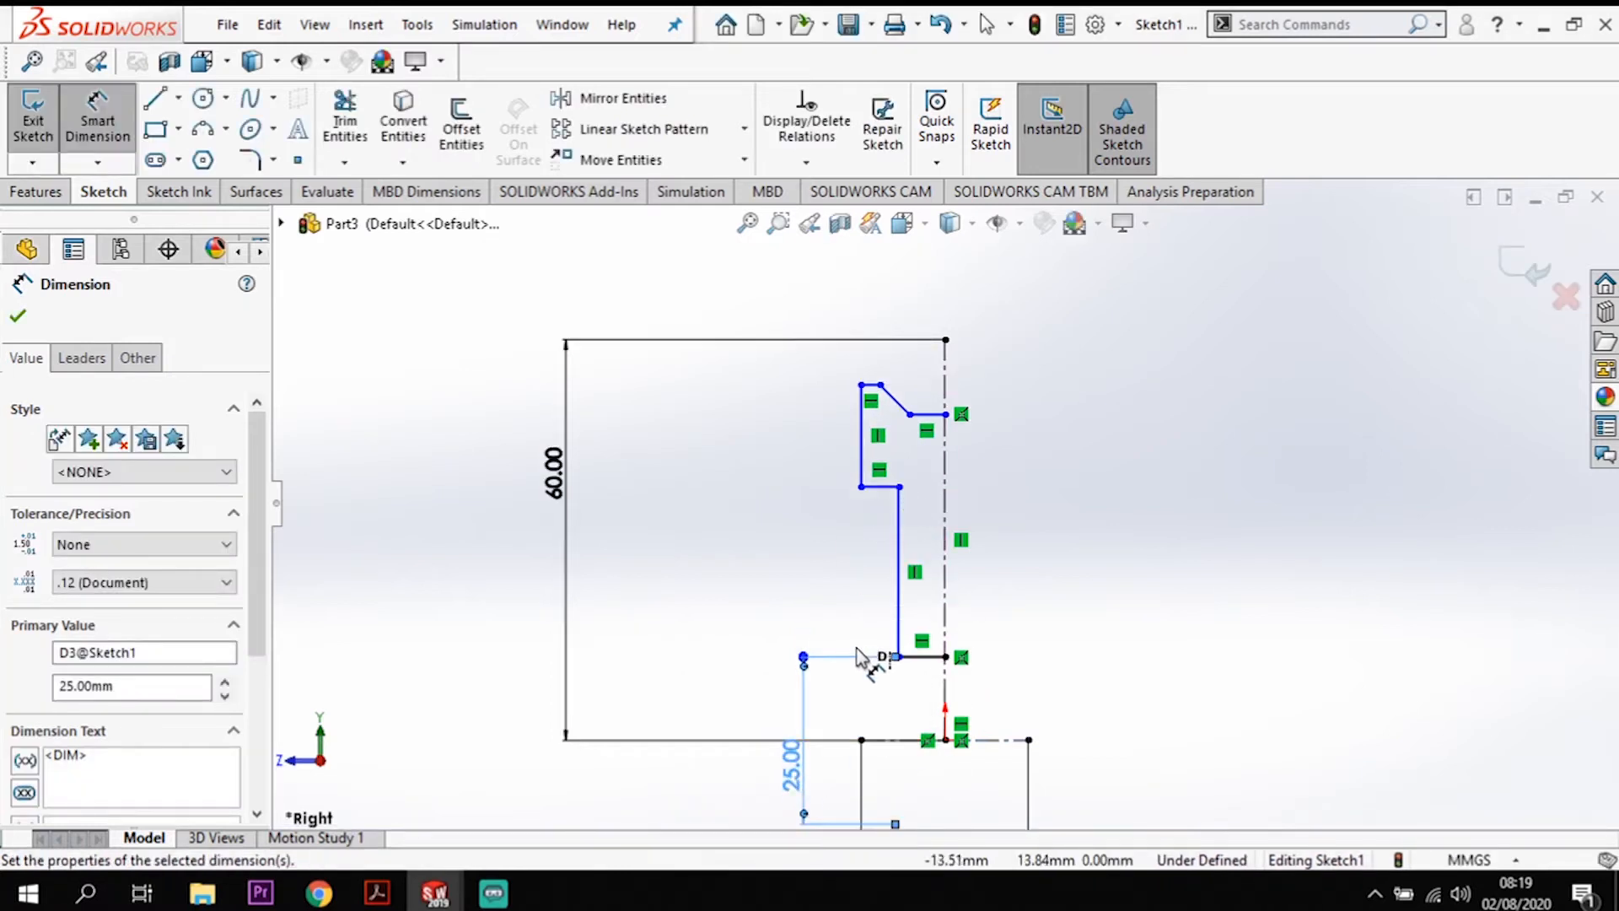
Step: Add an 85 mm doubled diameter dimension from the profile's middle step edge across the horizontal centerline
left_click(886, 487)
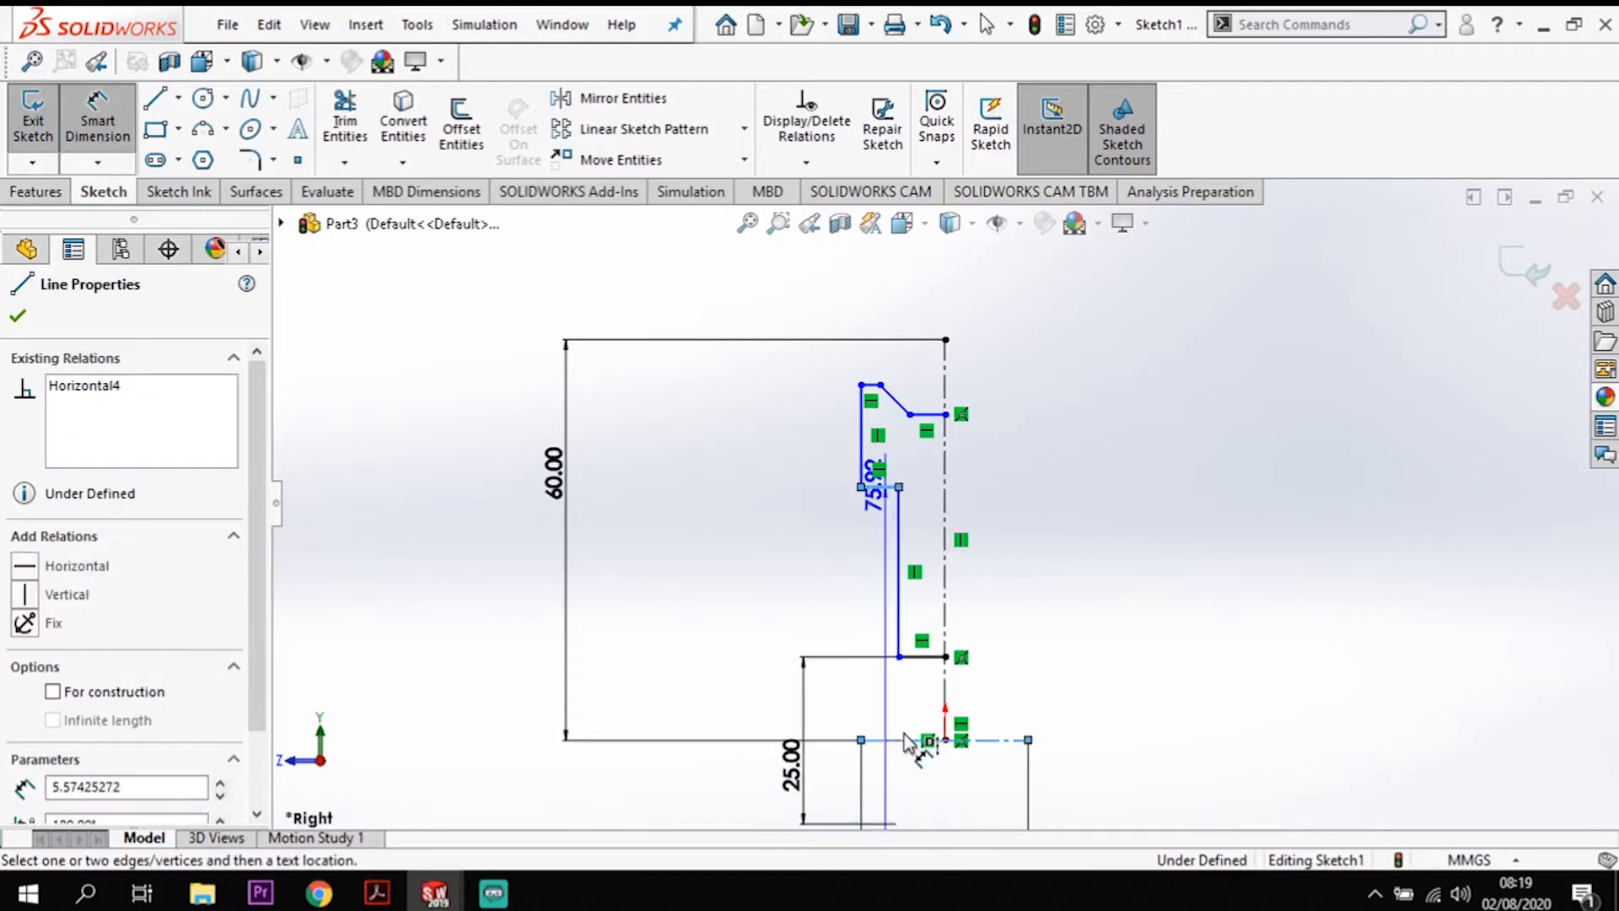
left_click(726, 722)
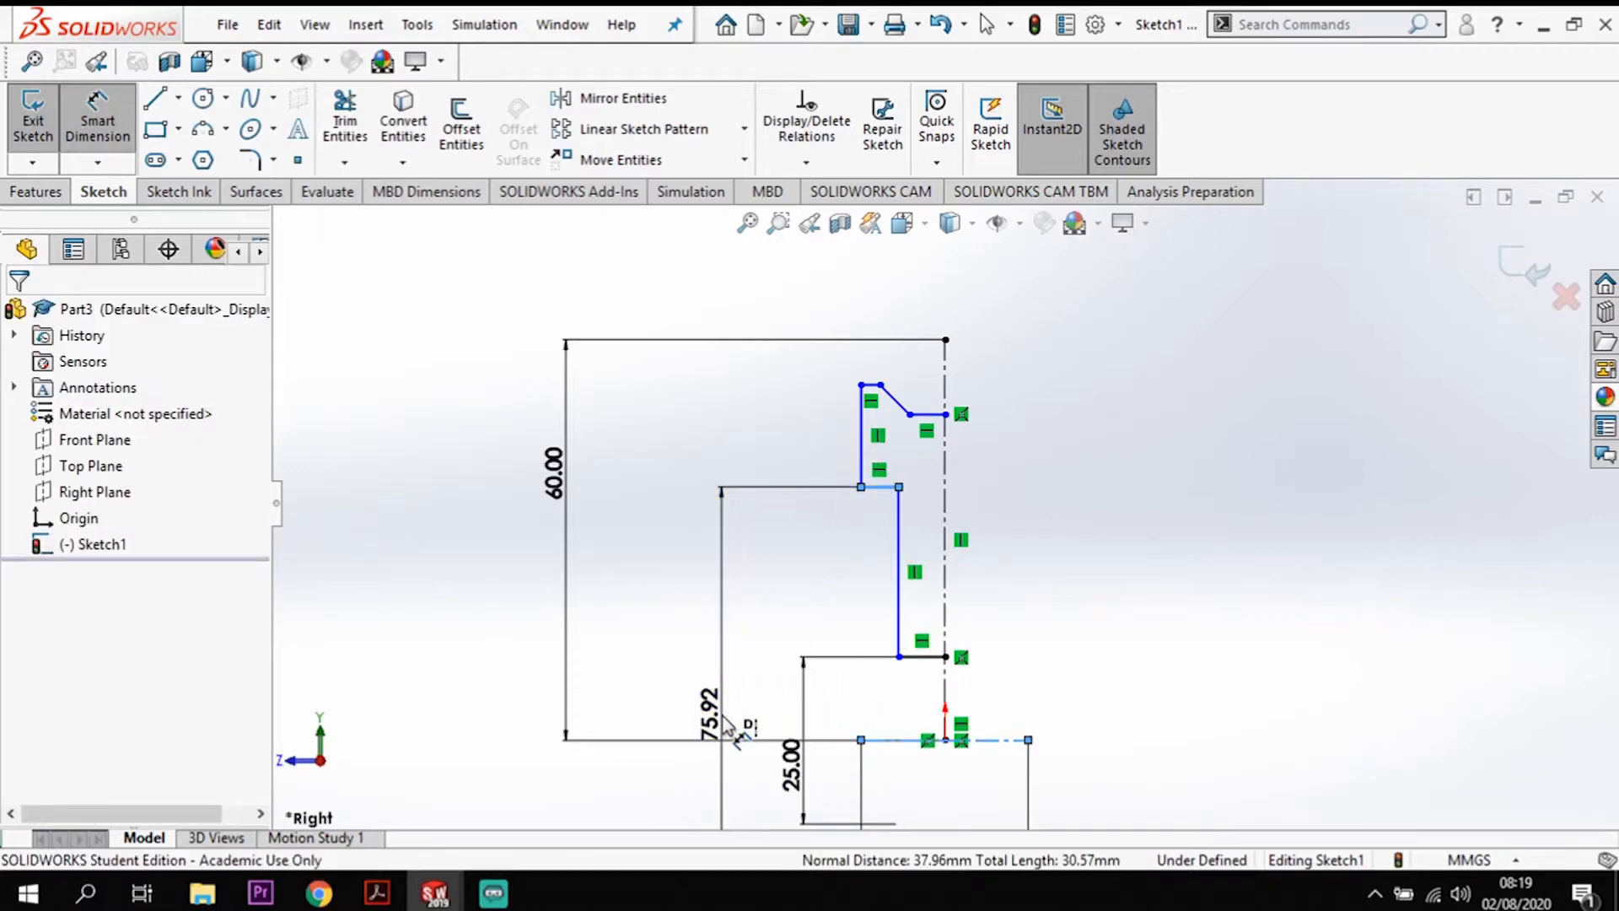
type("85")
key("Return")
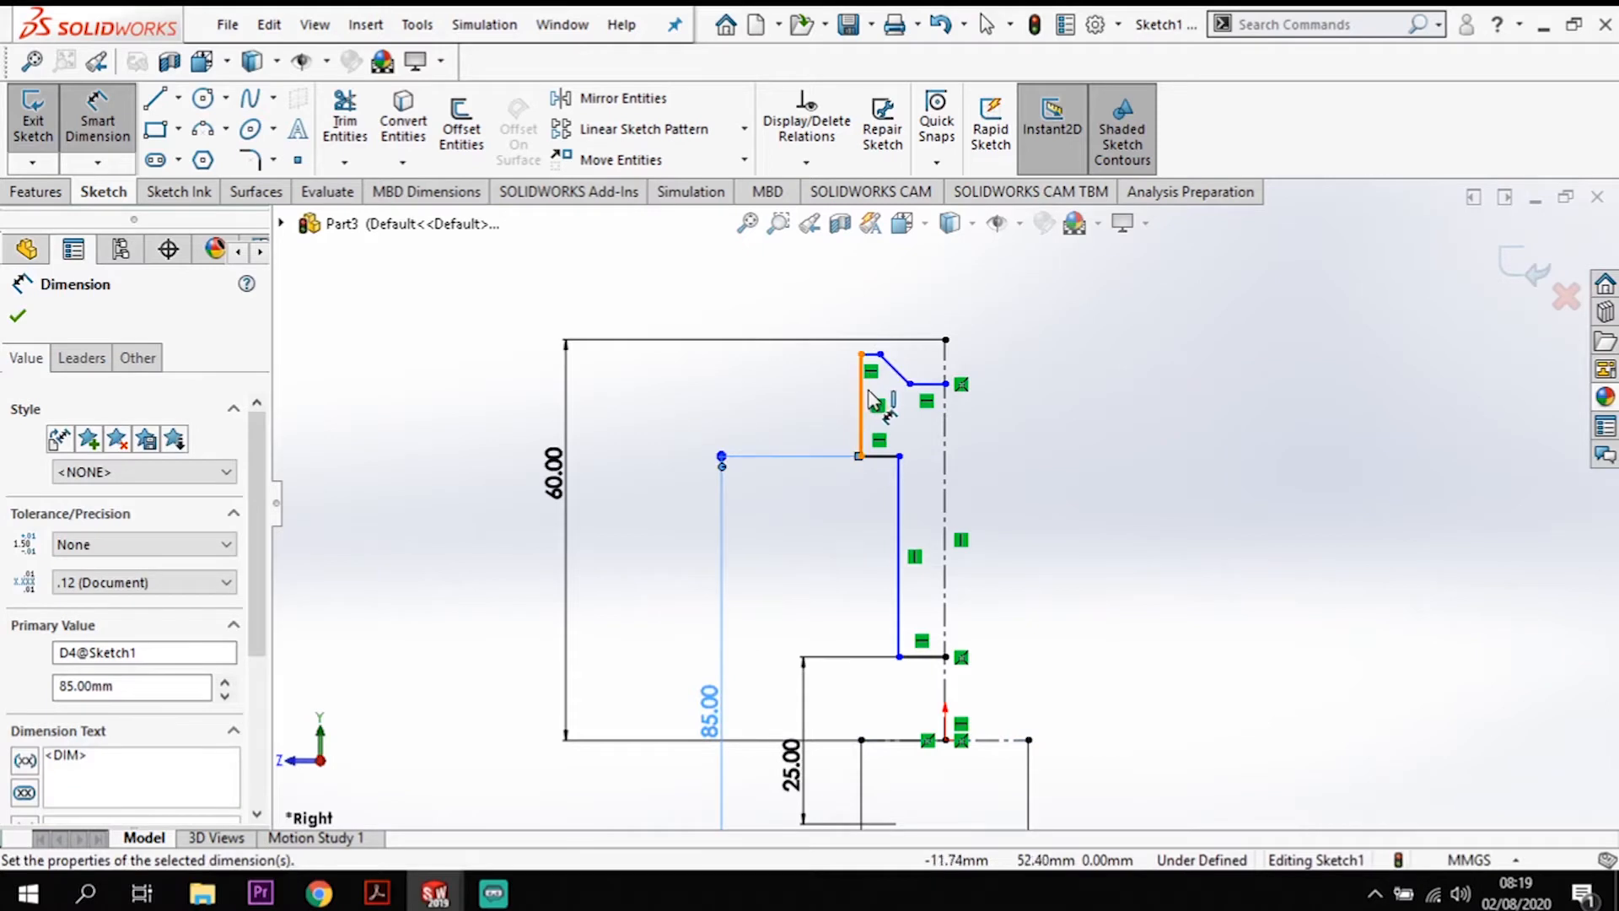
key("Escape")
Step: Add a Horizontal relation between the profile's upper outer corner and the vertical centerline's top endpoint
left_click(861, 353)
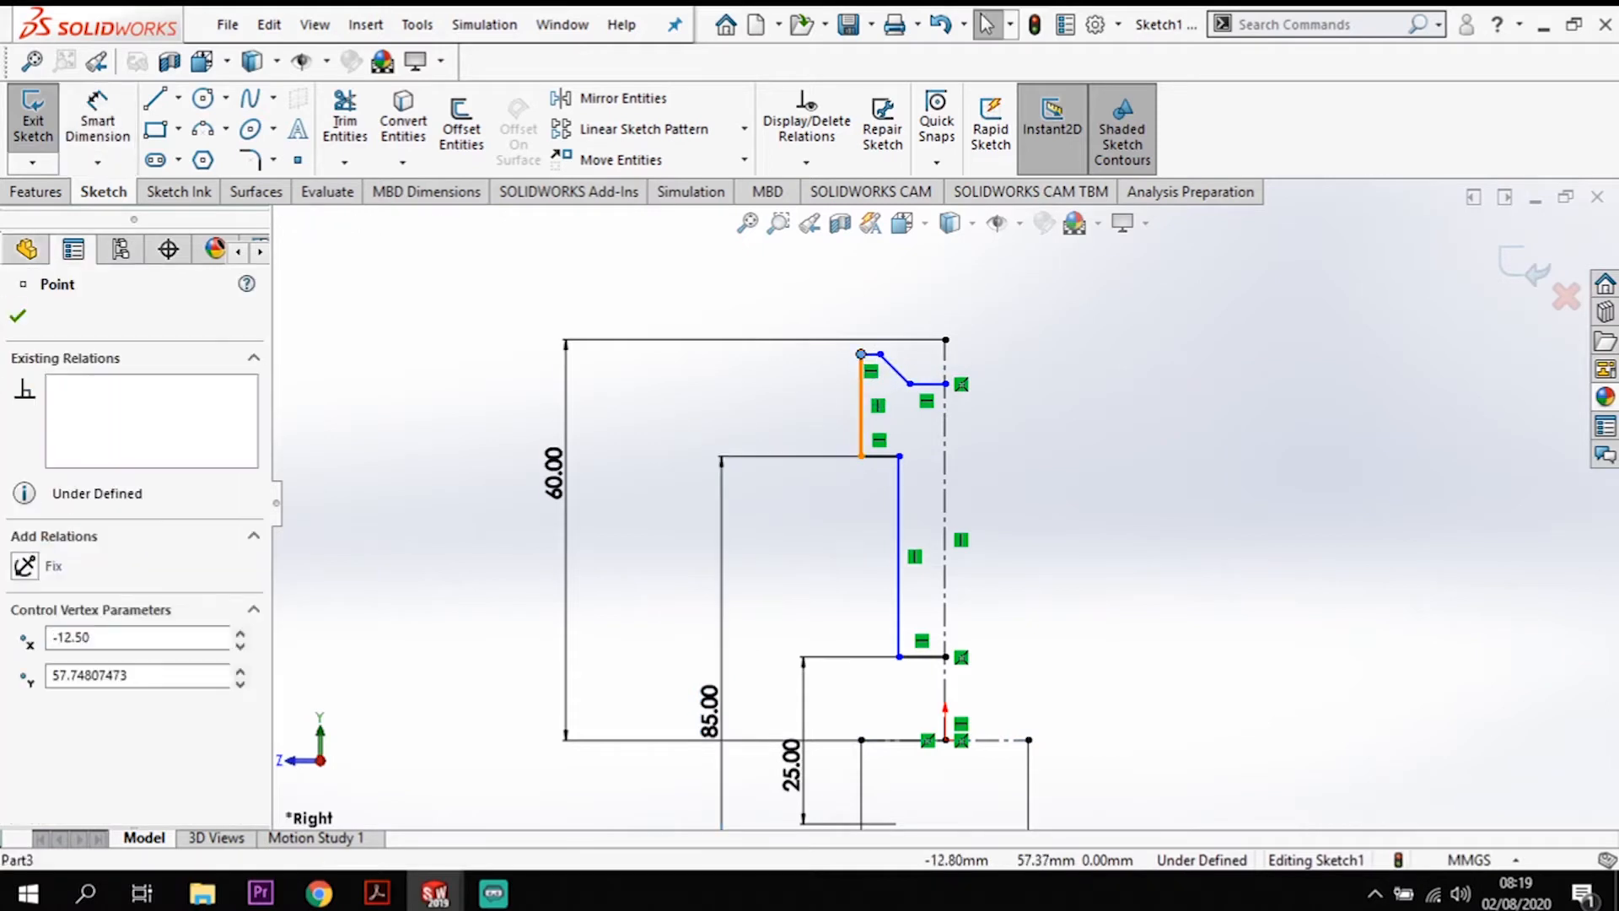
left_click(945, 340, "ctrl")
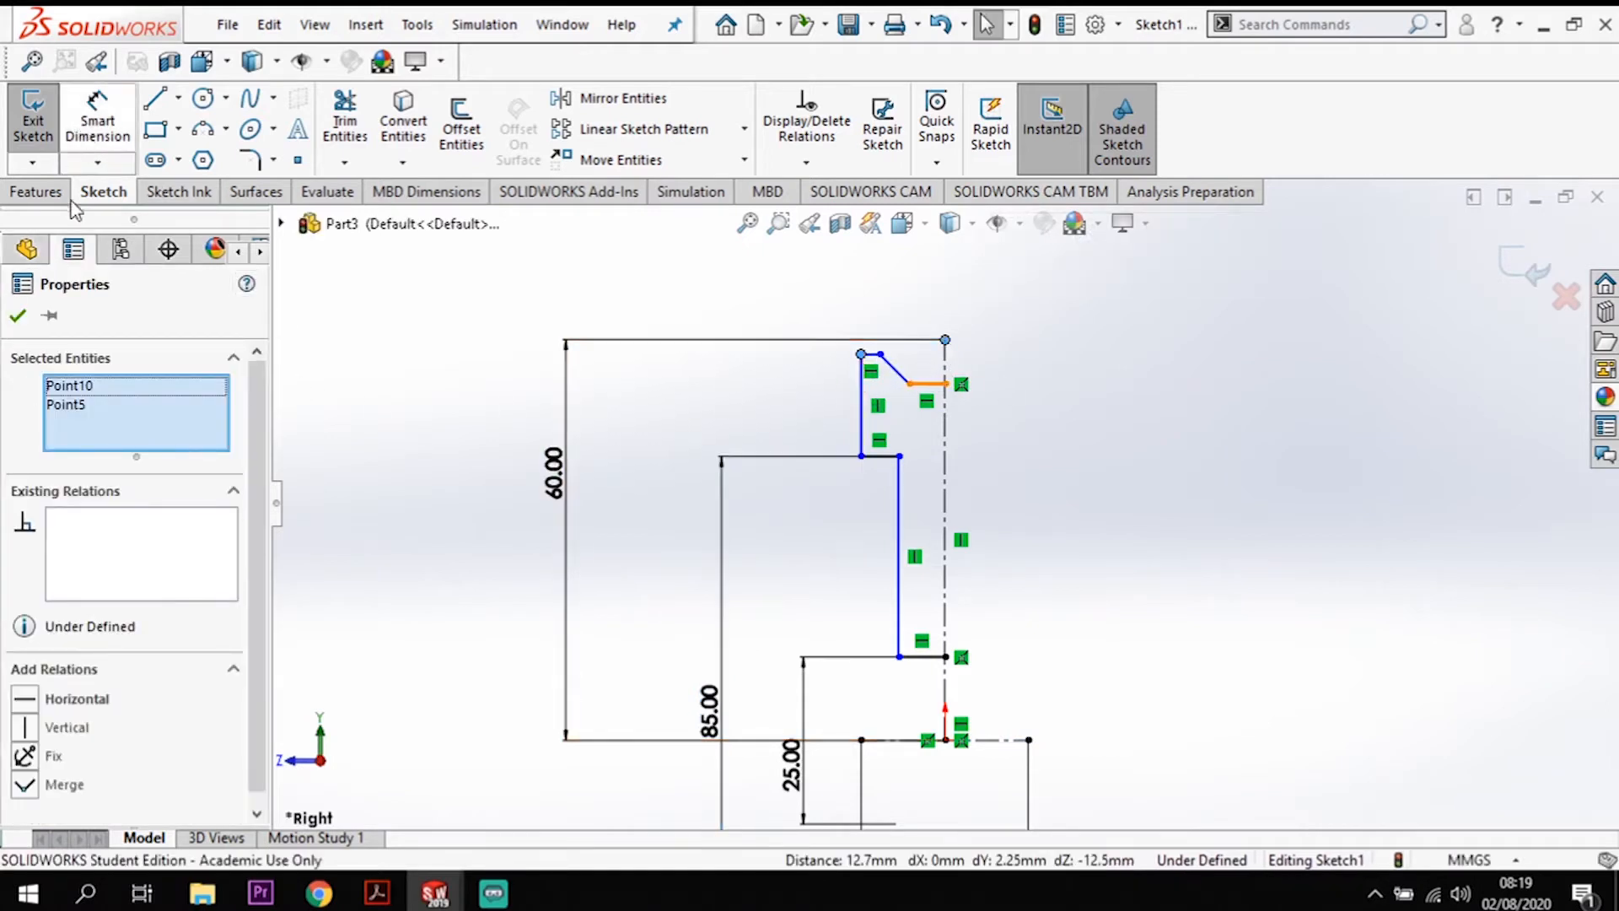
left_click(24, 701)
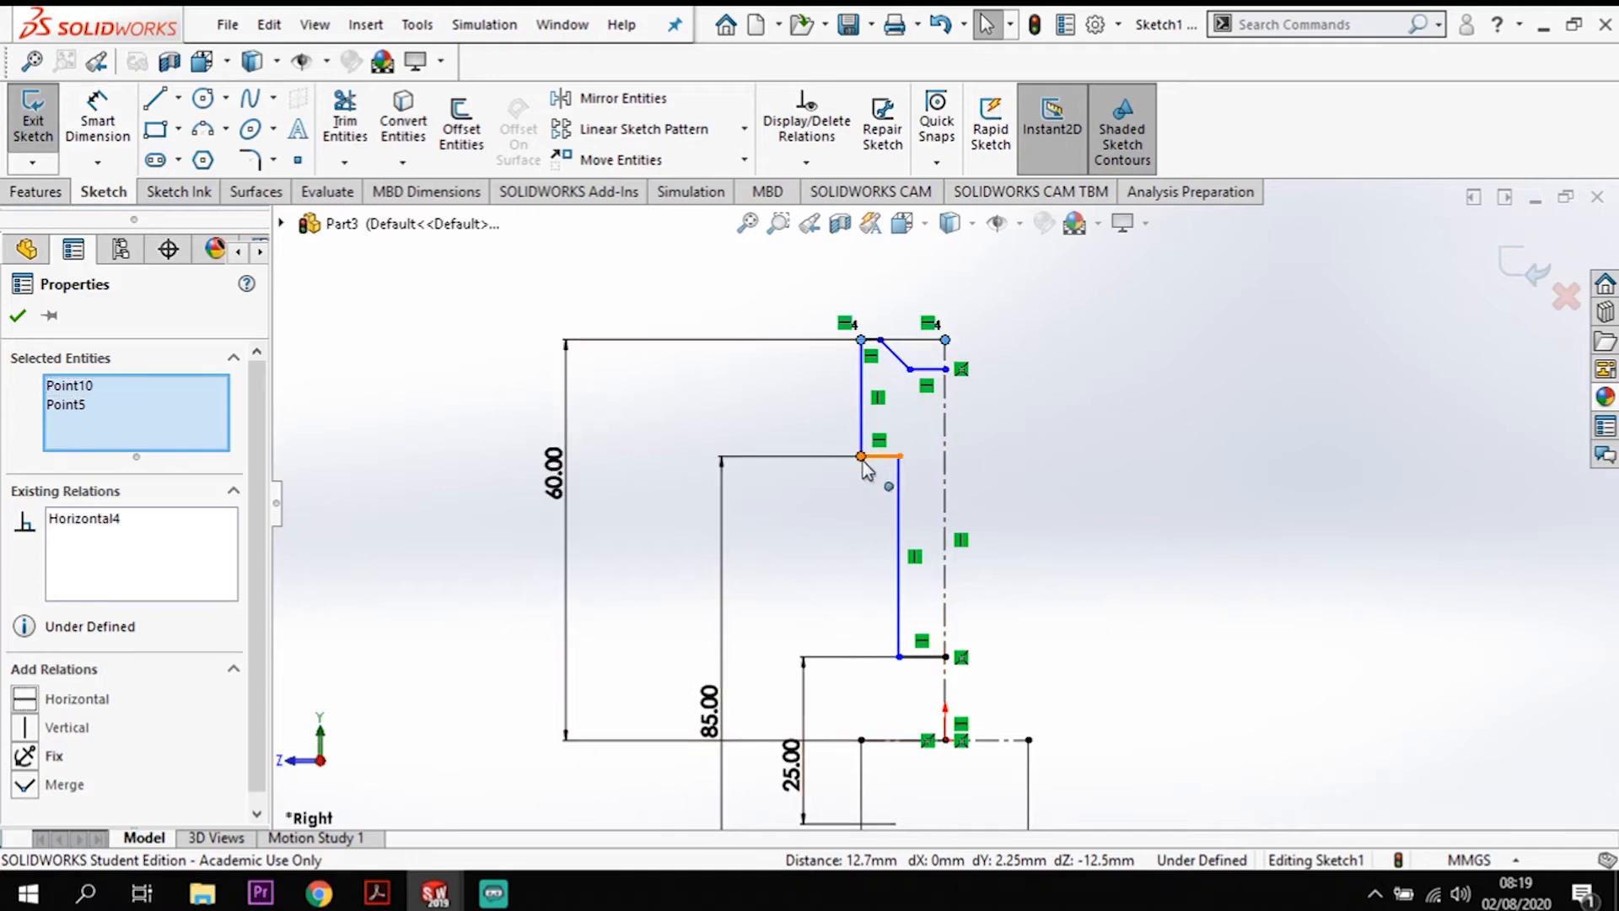
Step: Add a Vertical relation between the profile's outer step corner and the outer endpoint of the horizontal centerline
left_click(861, 739)
left_click(860, 741, "ctrl")
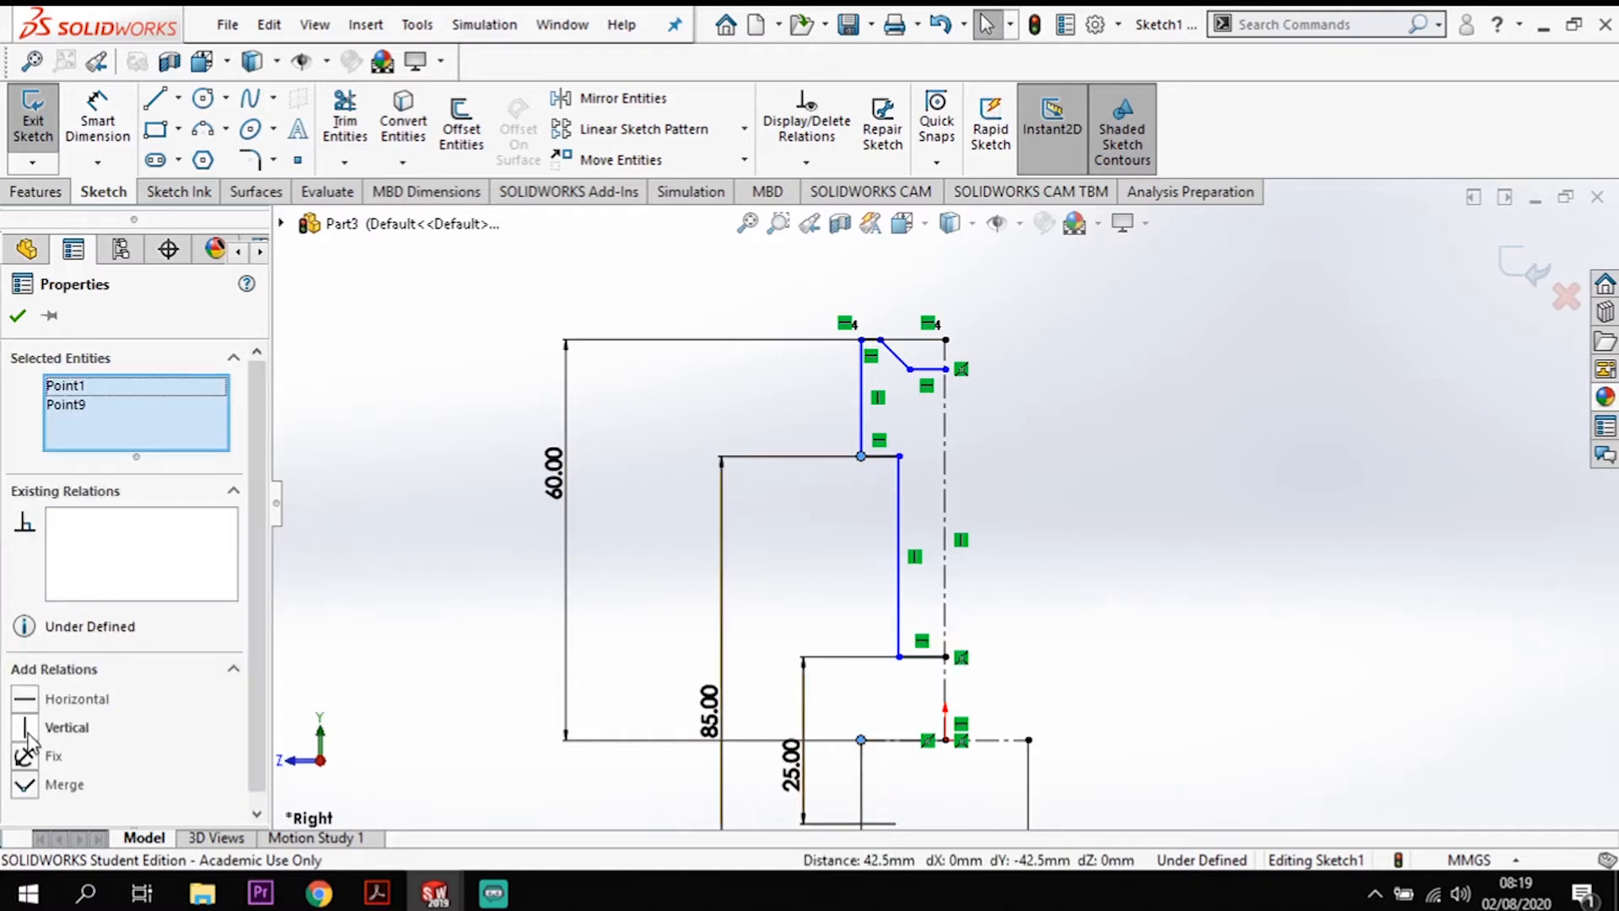
left_click(26, 729)
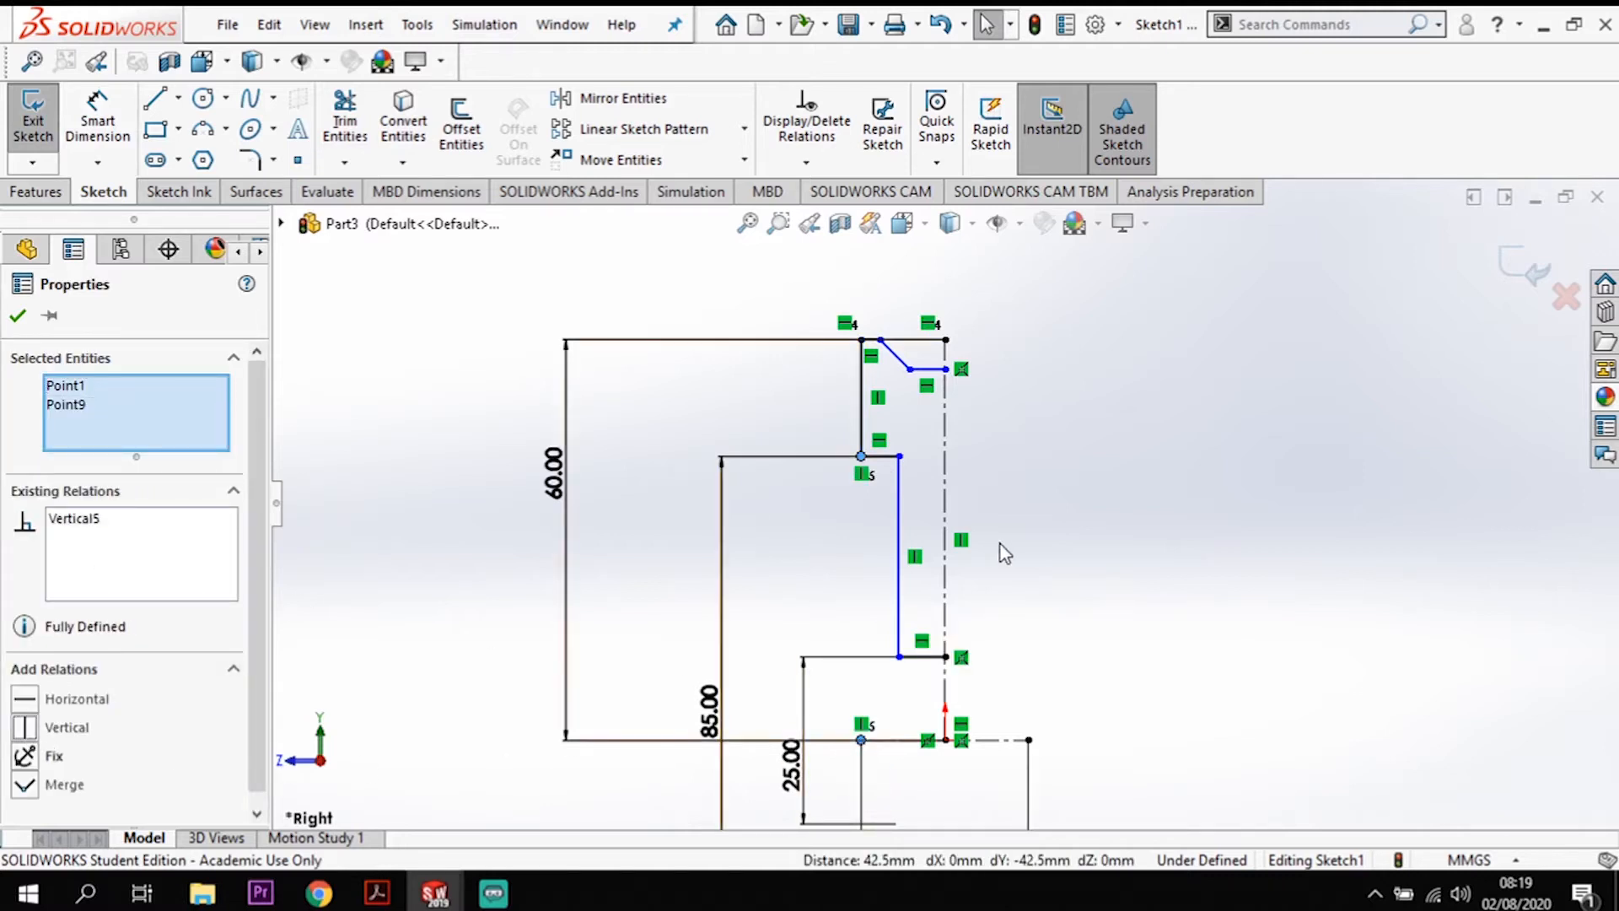
Step: Dimension the profile's short horizontal middle step edge to 7.5 mm
left_click(97, 112)
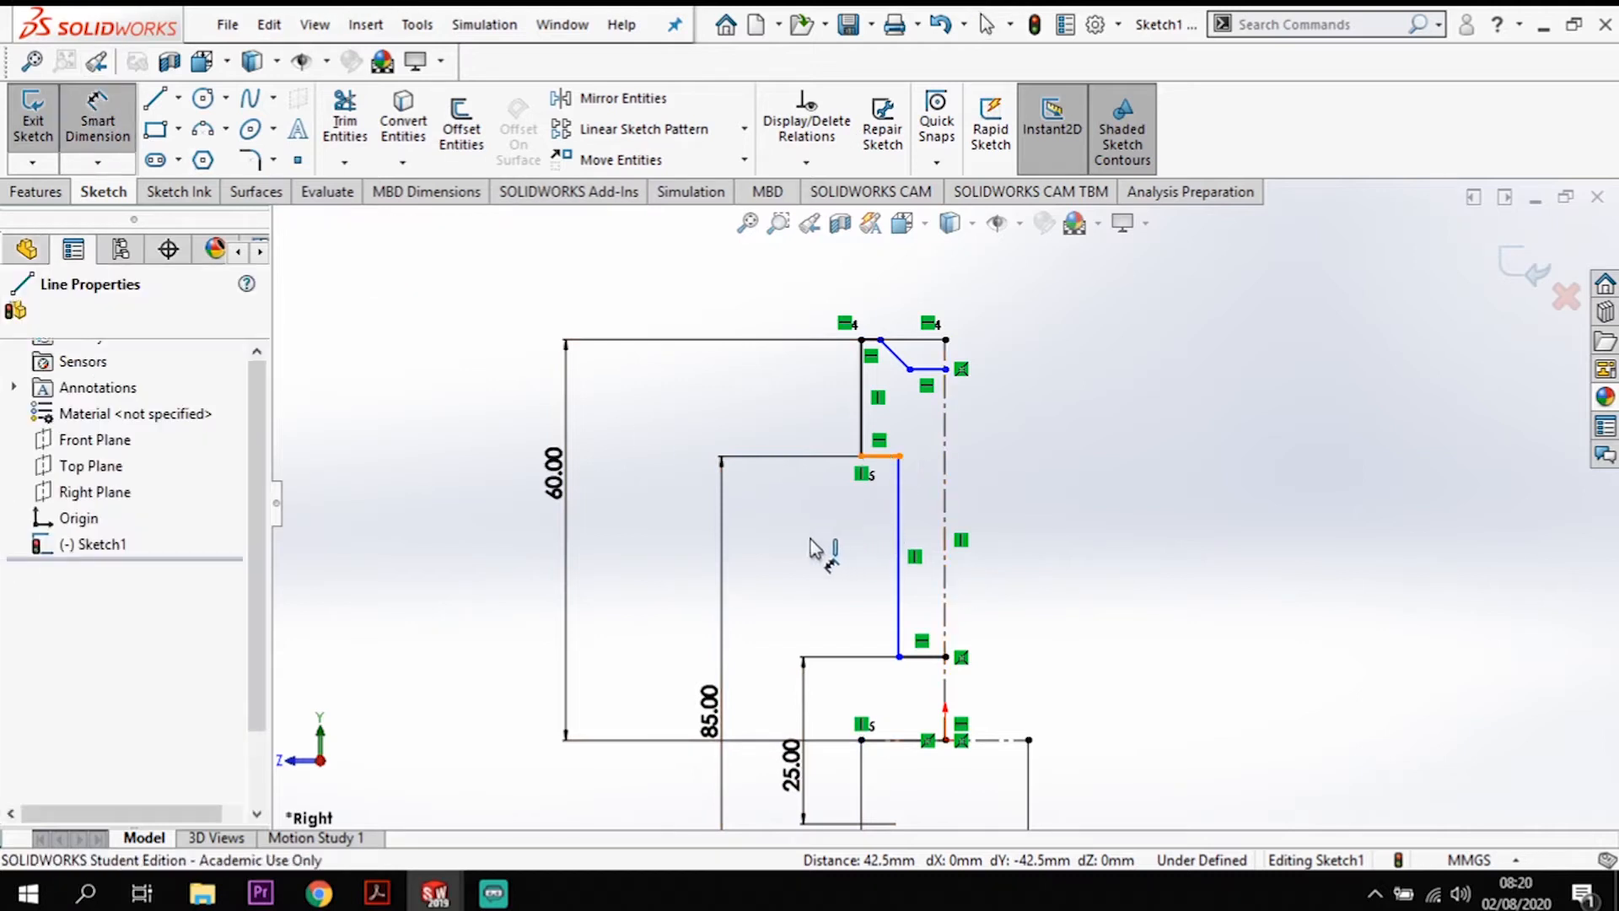
left_click(880, 456)
left_click(788, 528)
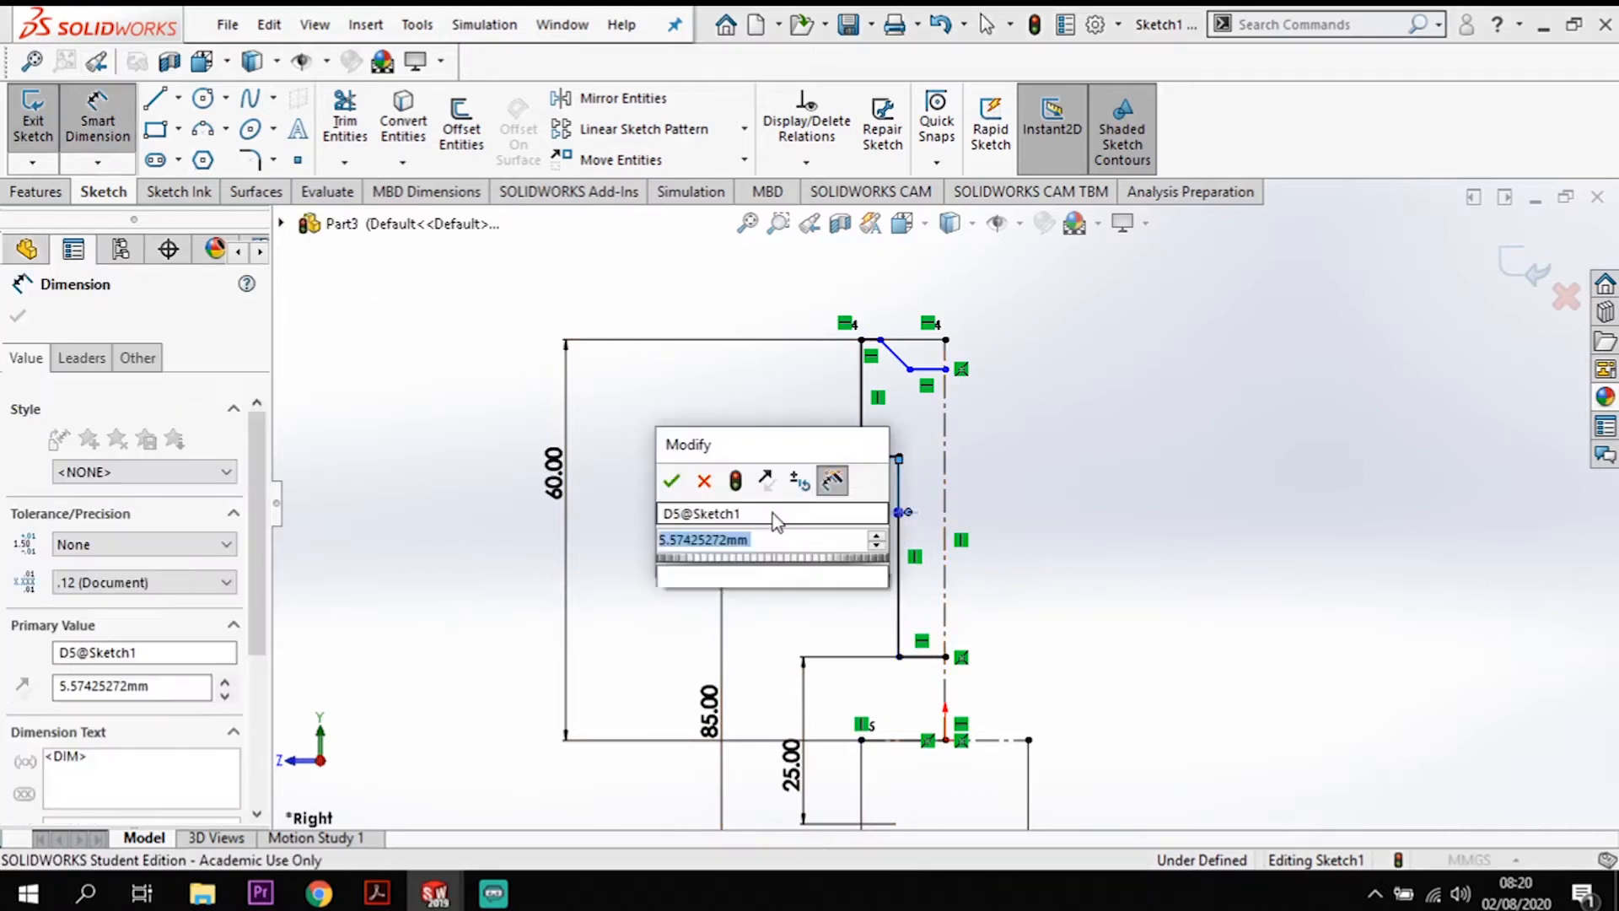
type("7.5")
key("Return")
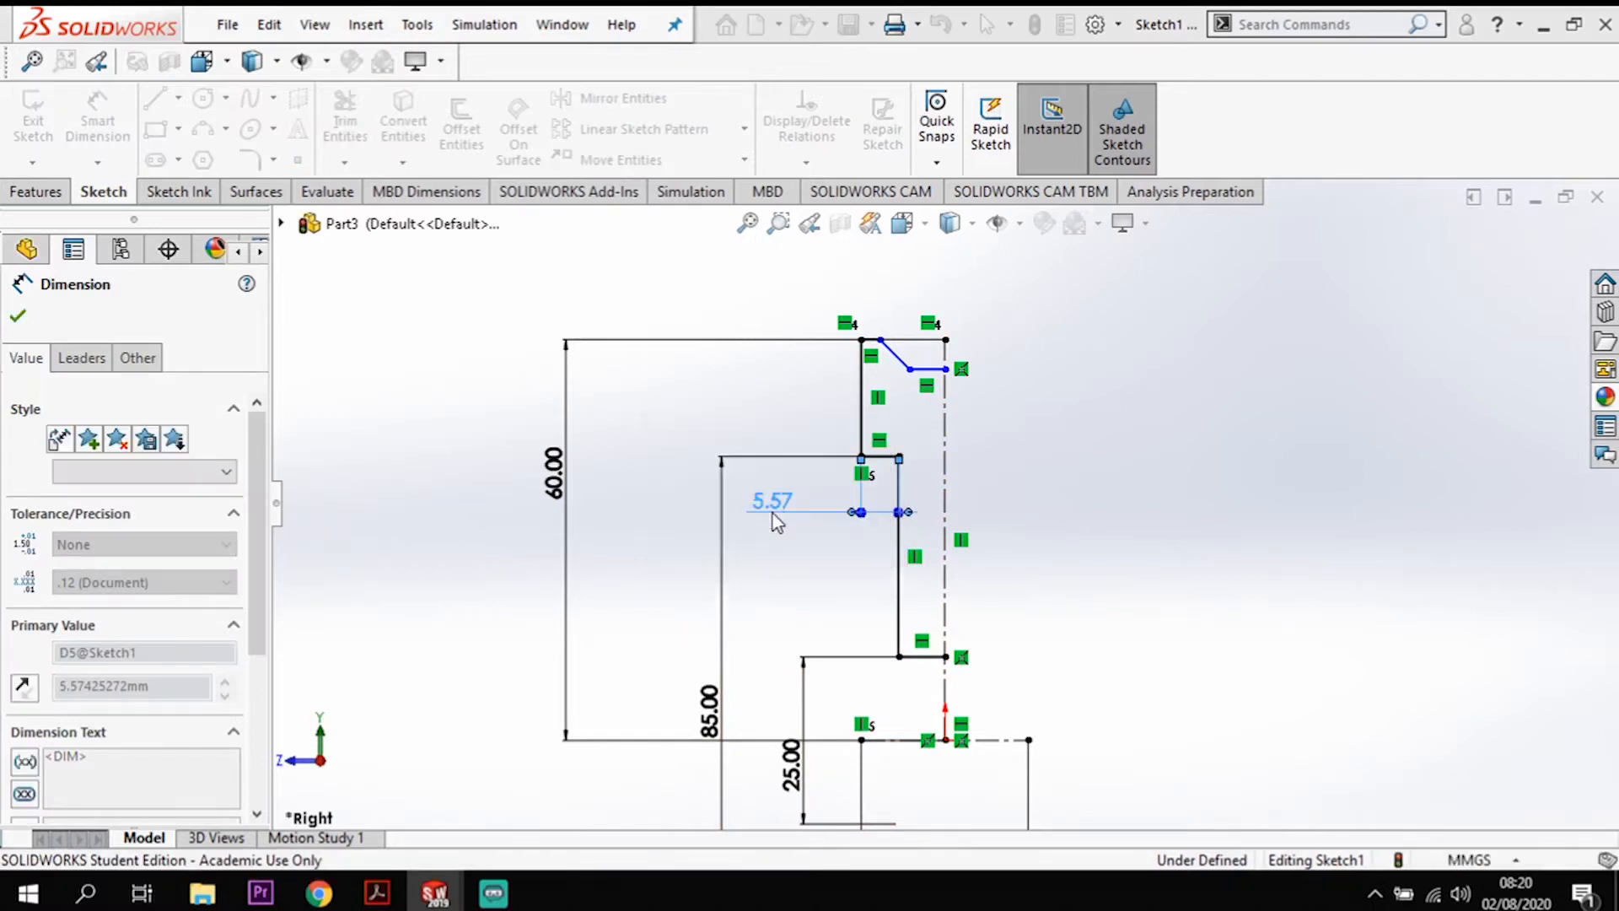
Step: Add a 60° angle dimension between the sloped groove edge and the extension of the profile's short top edge
left_click(897, 359)
scroll(885, 370, "down", 2)
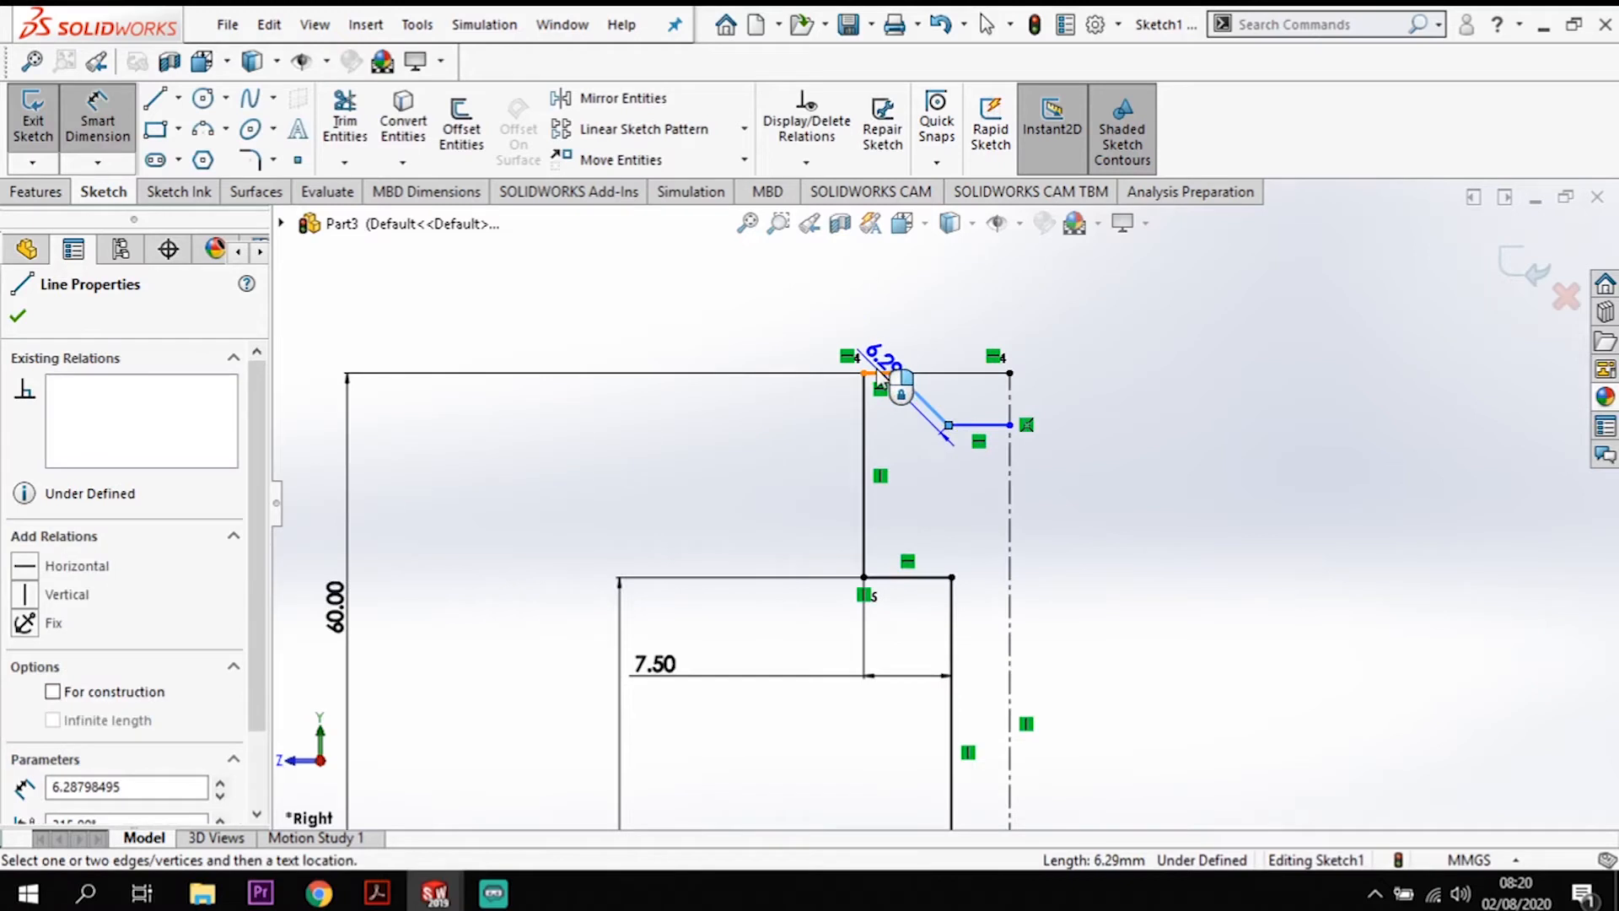
left_click(879, 372)
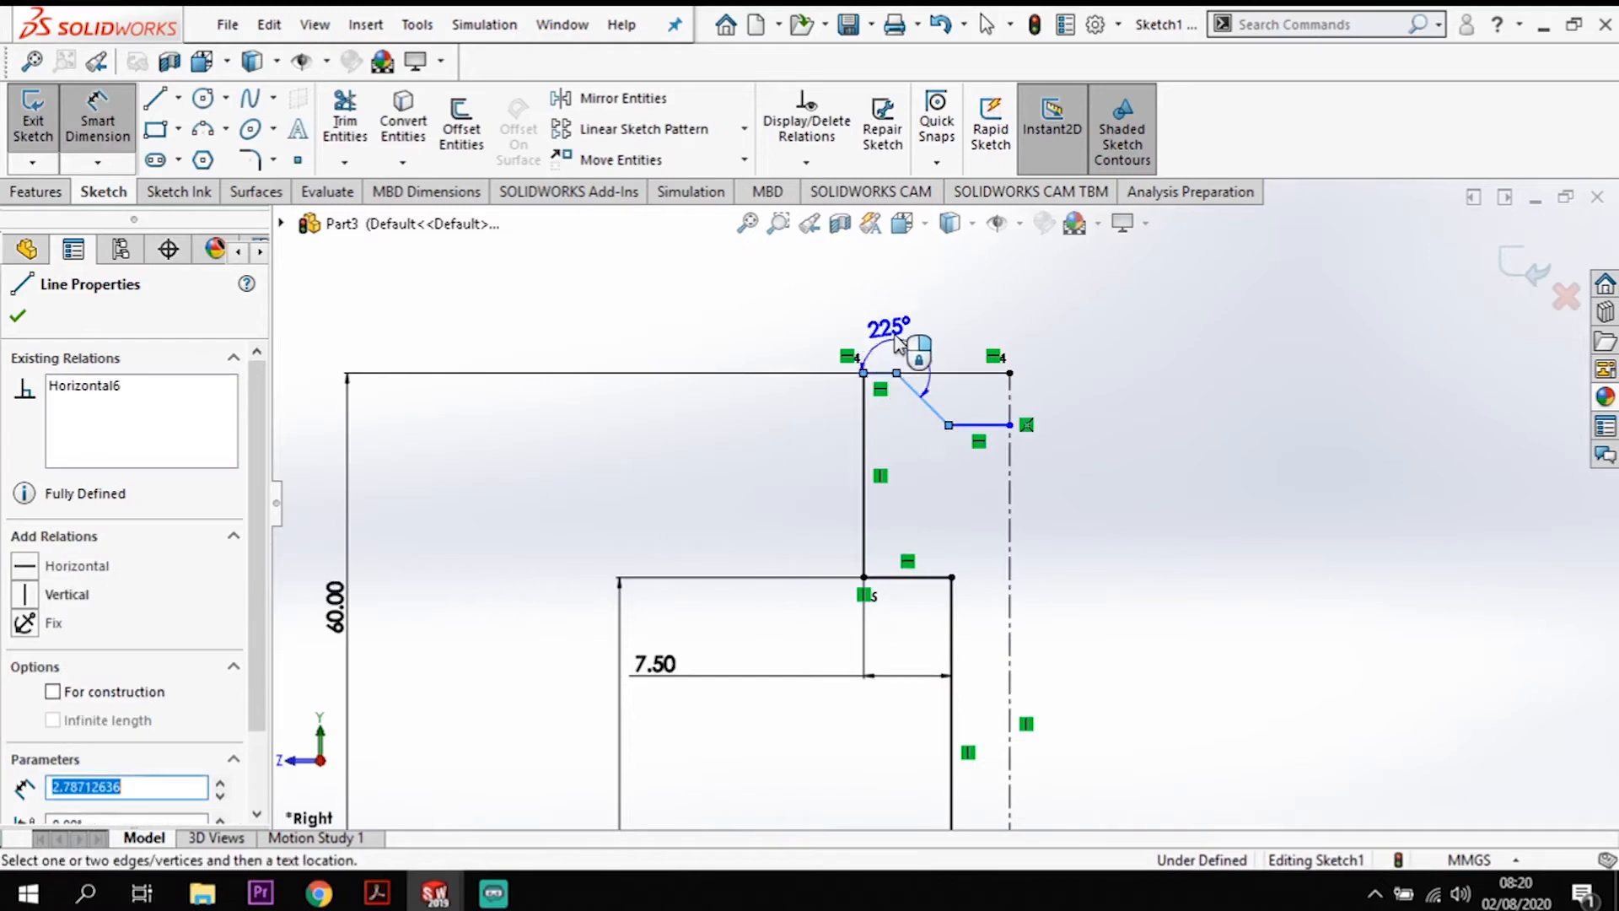
left_click(932, 381)
key("Return")
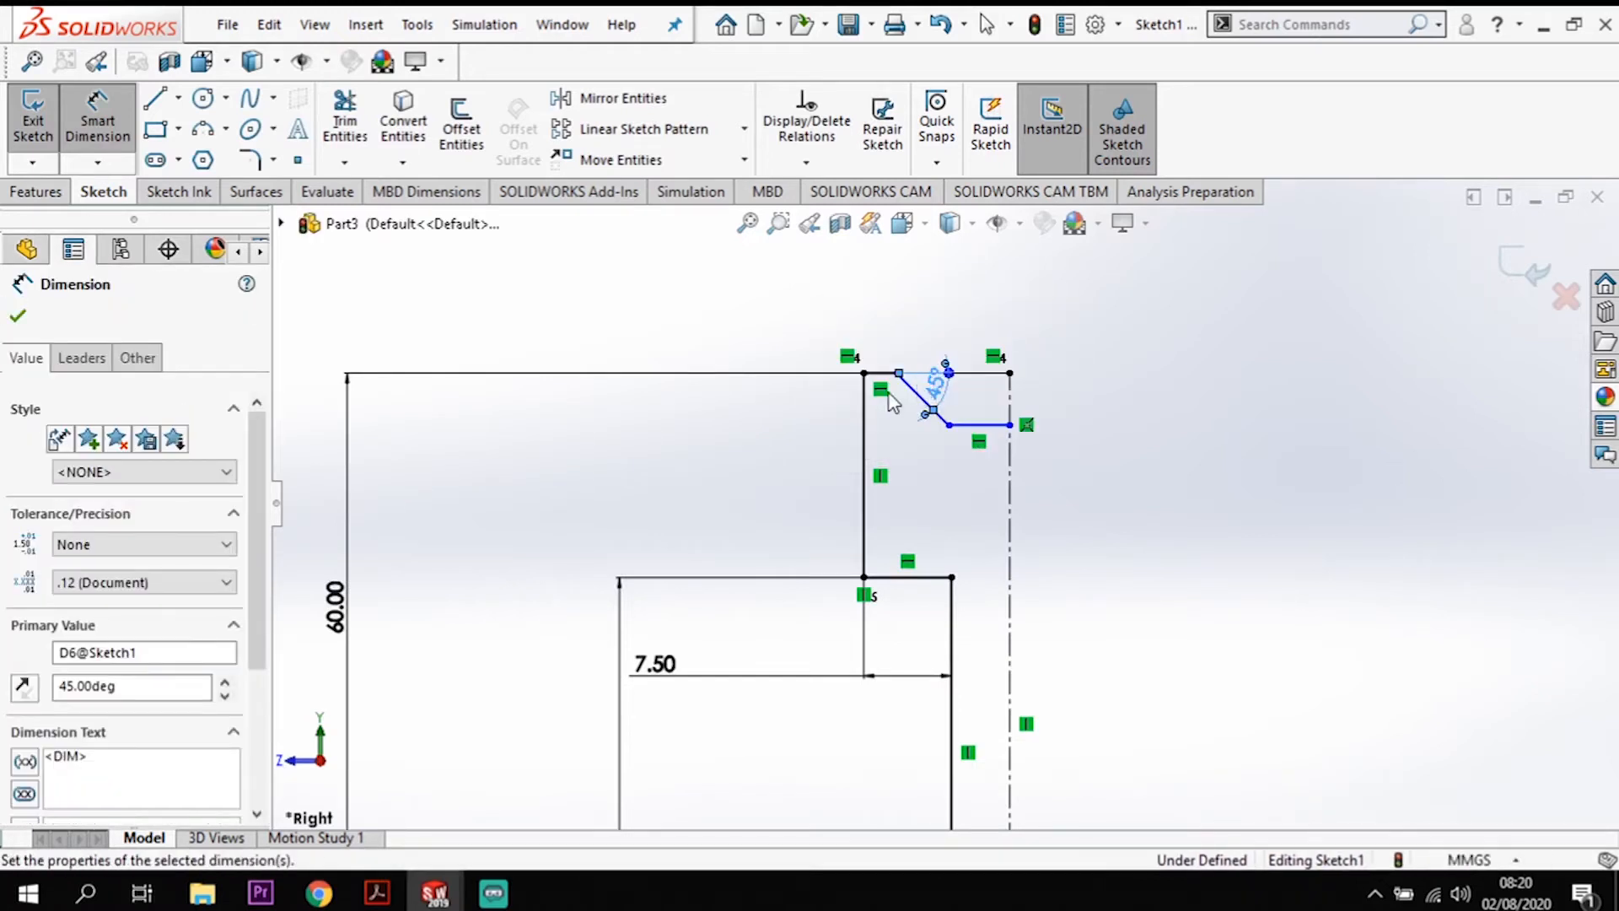
Step: Set the groove depth between the profile's top edge and the groove floor line to 6 mm
left_click(969, 436)
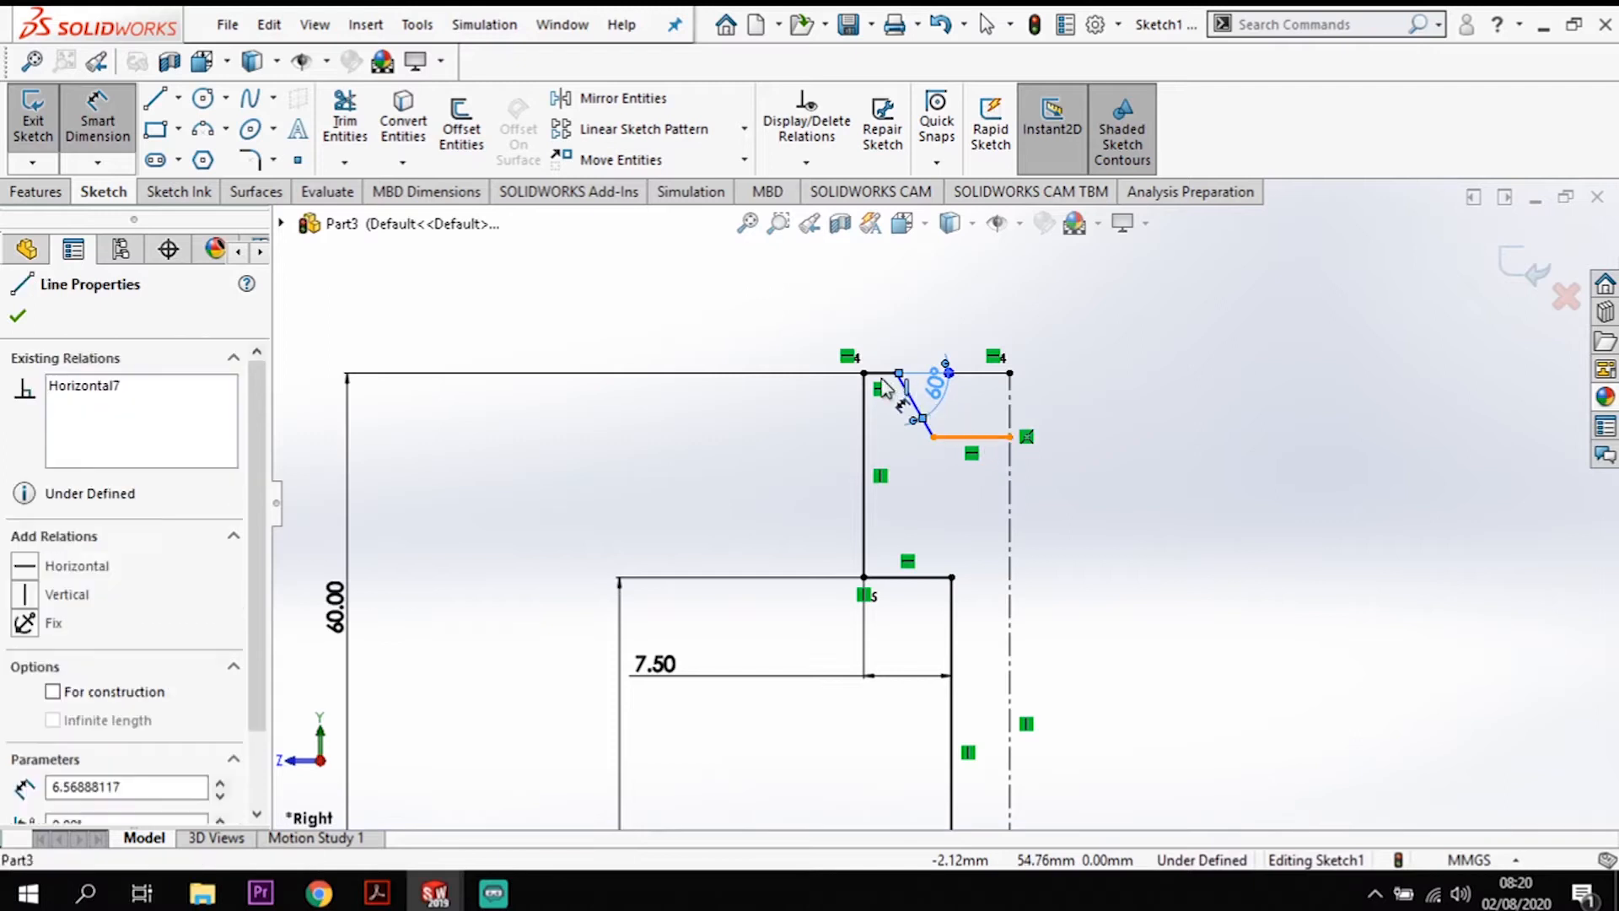
left_click(953, 372)
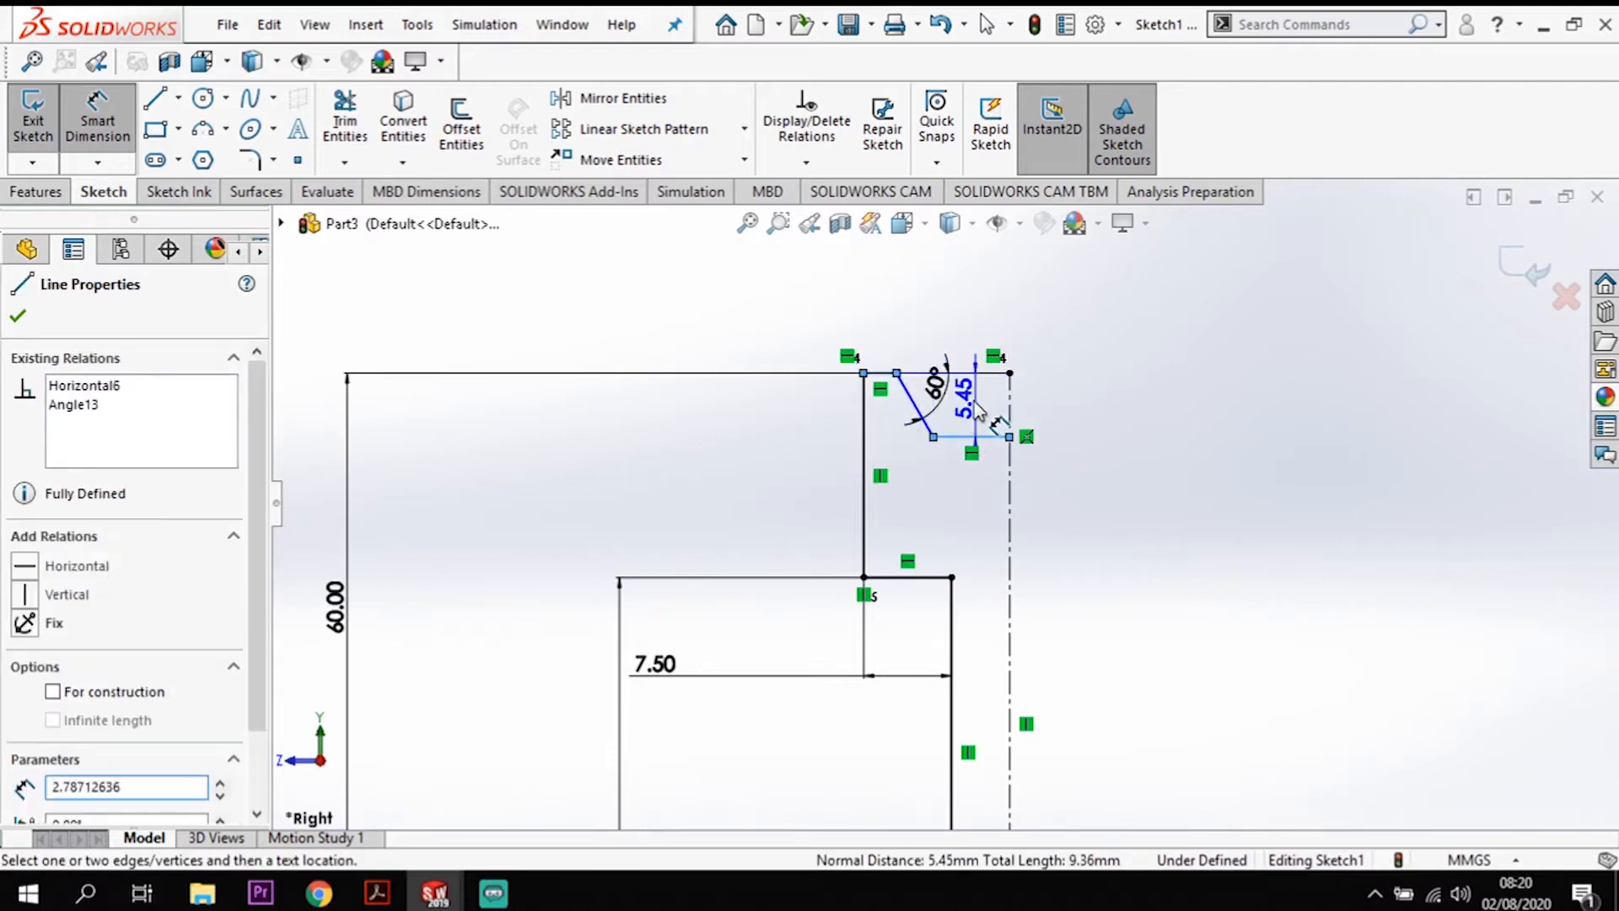
left_click(976, 411)
type("6")
key("Return")
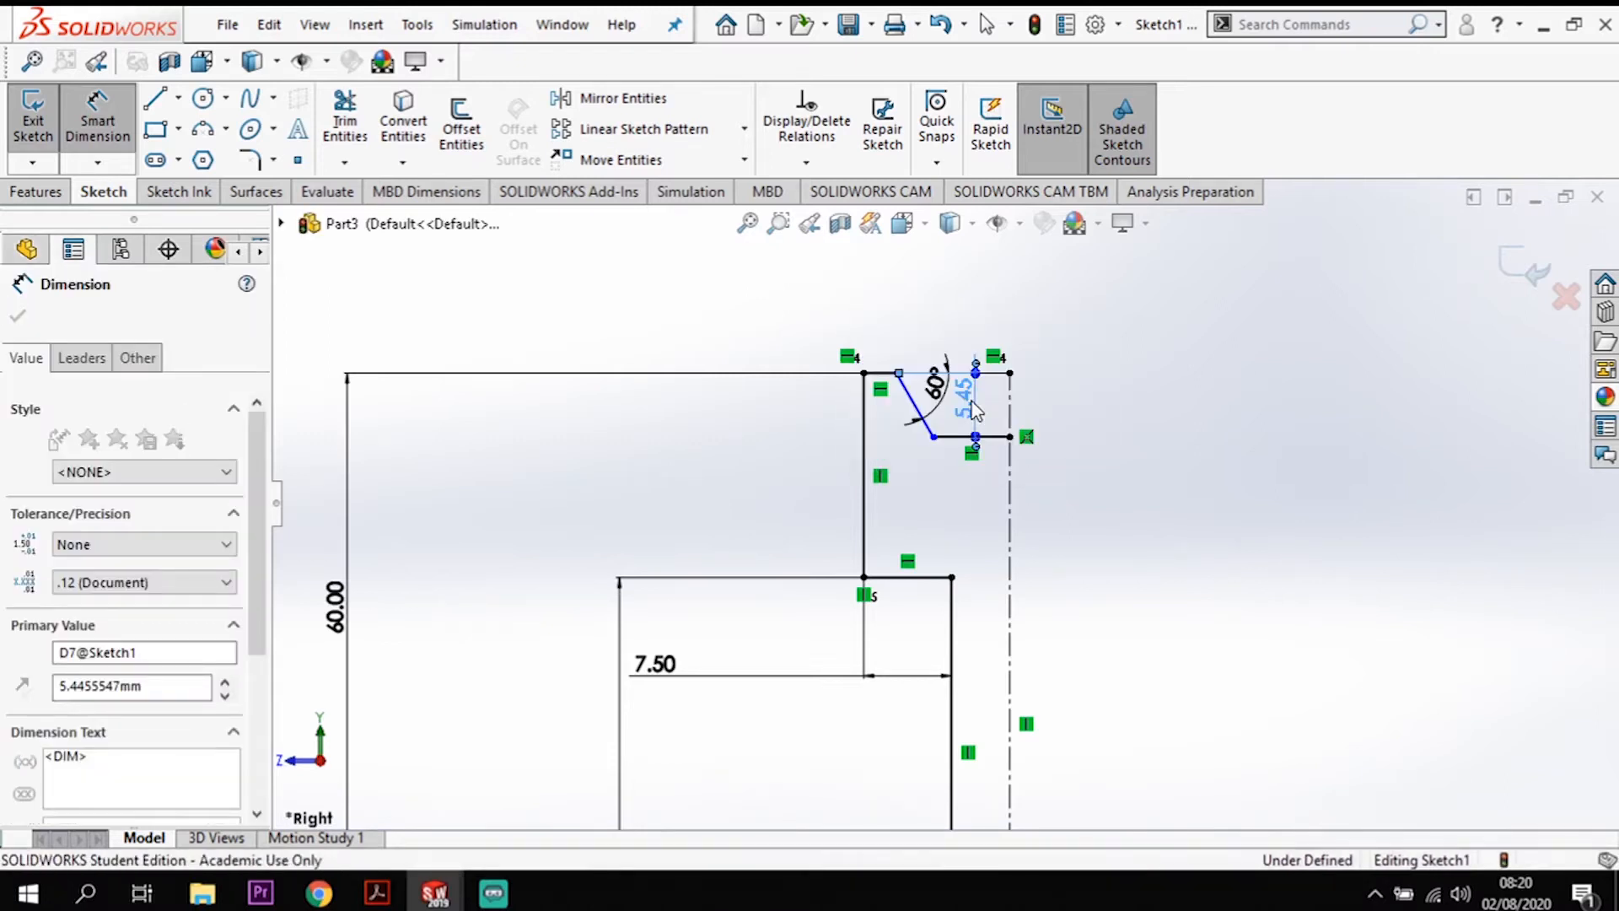
left_click(1097, 487)
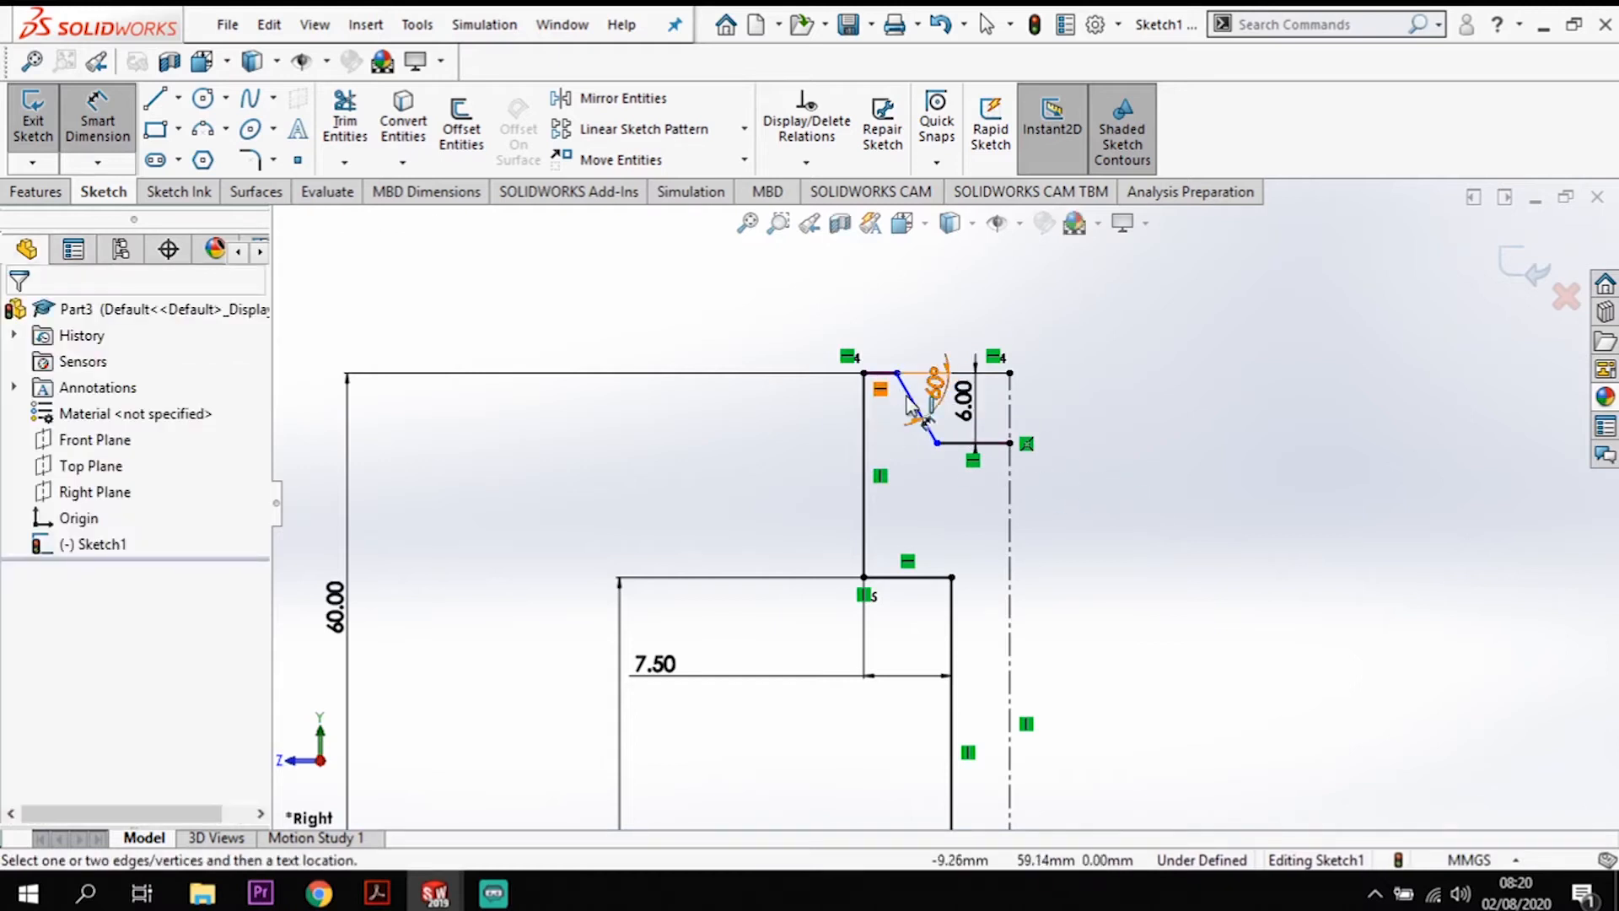
Step: Dimension the profile's short top edge beside the groove to 3 mm
scroll(923, 389, "down", 3)
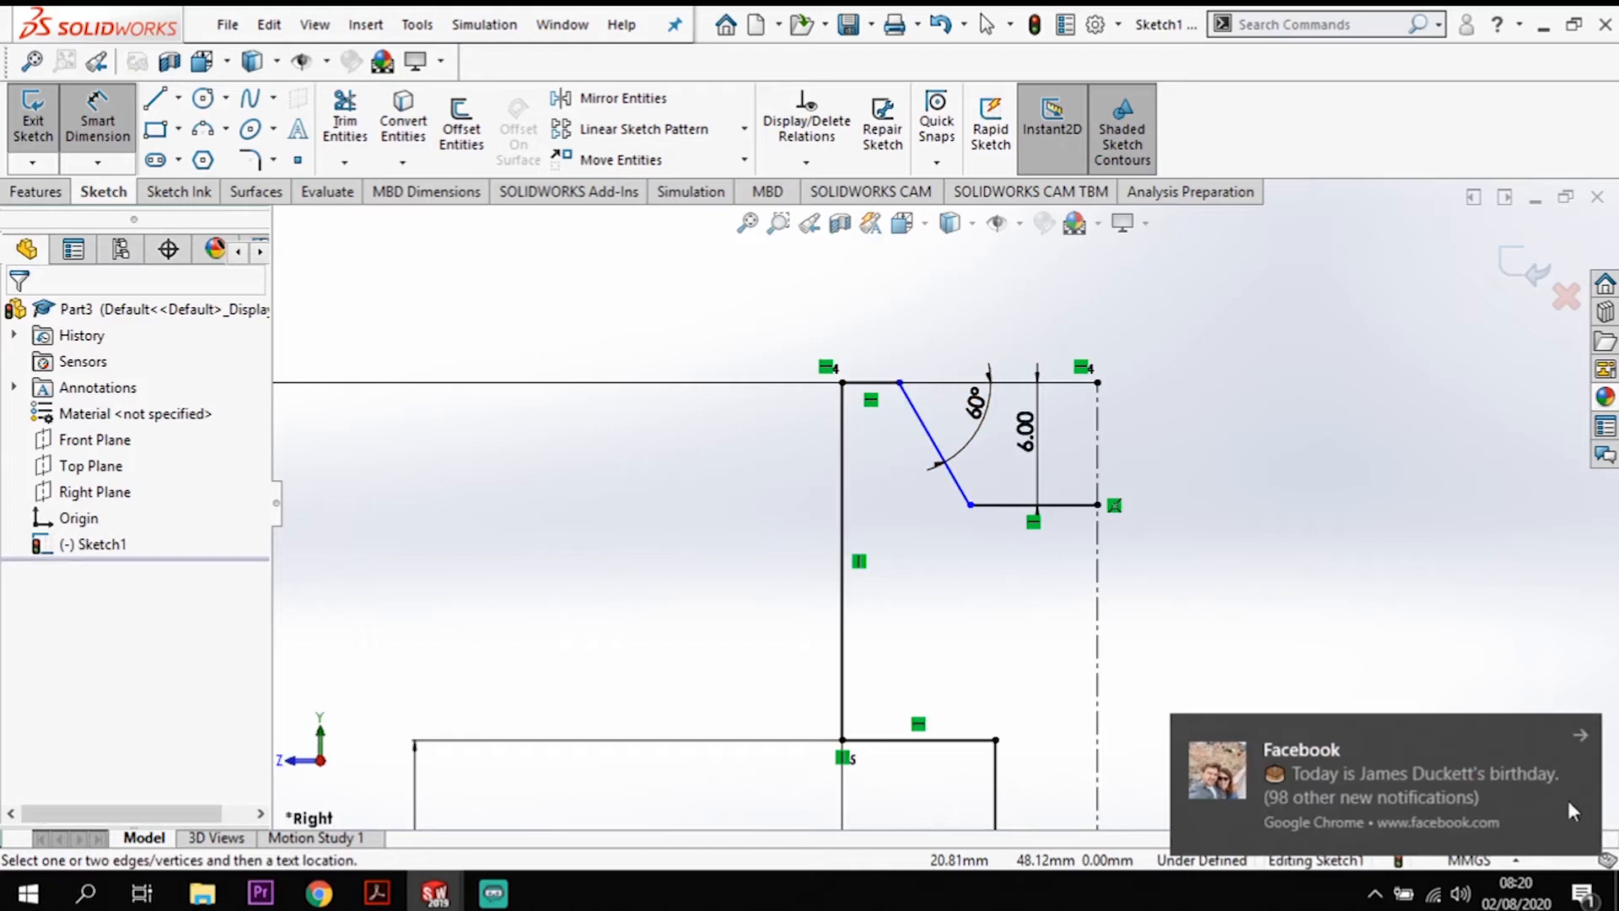
left_click(864, 384)
left_click(860, 318)
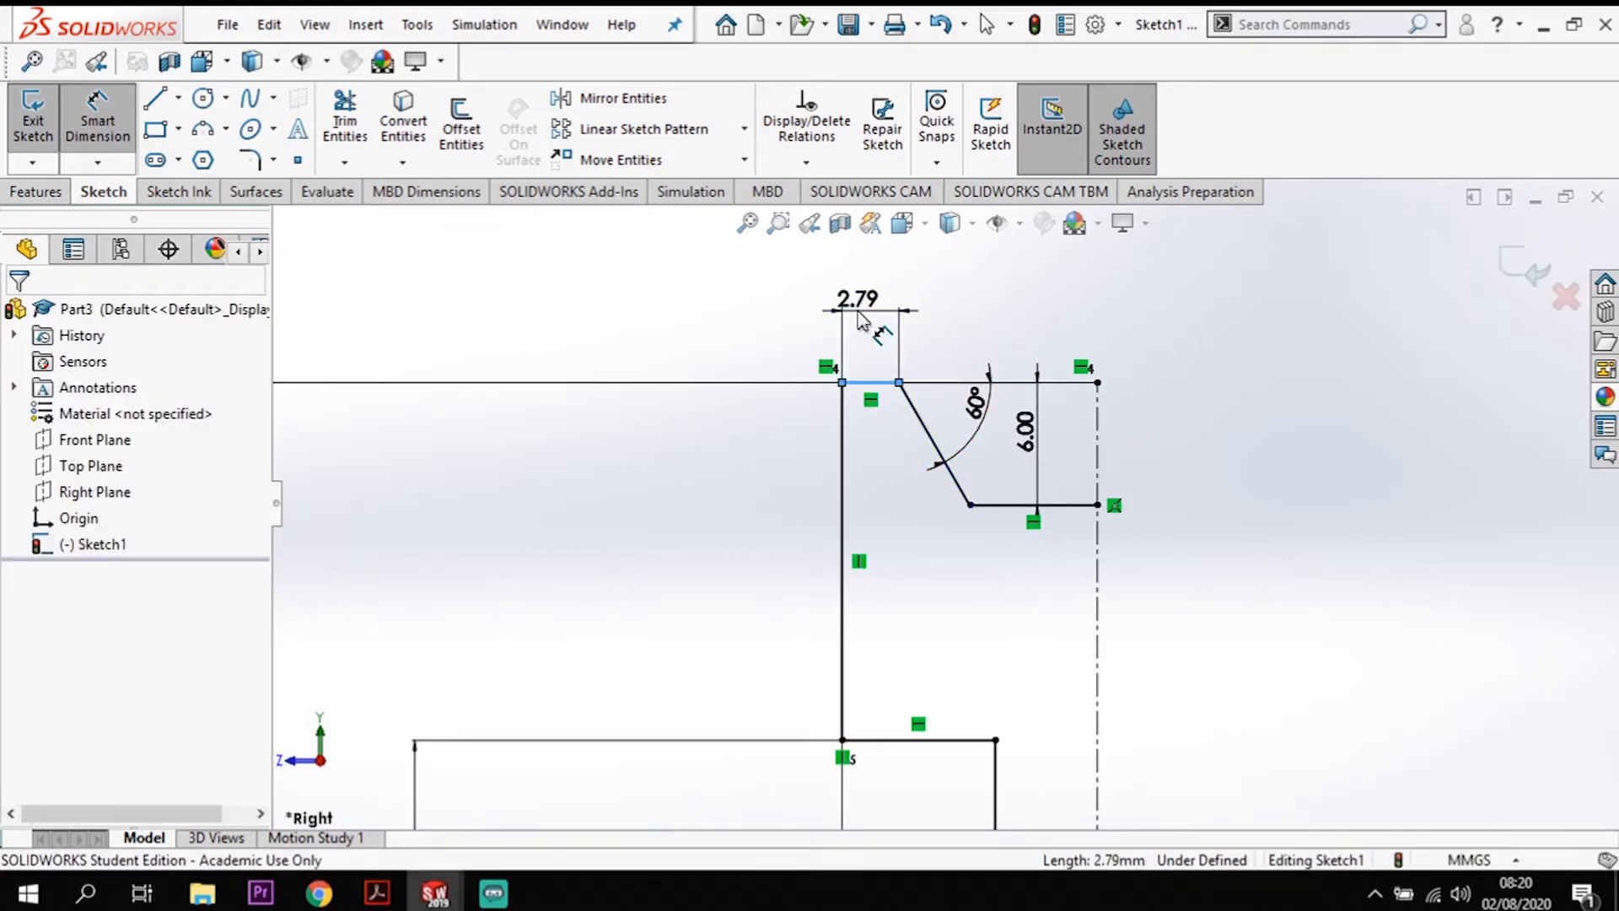
key("Return")
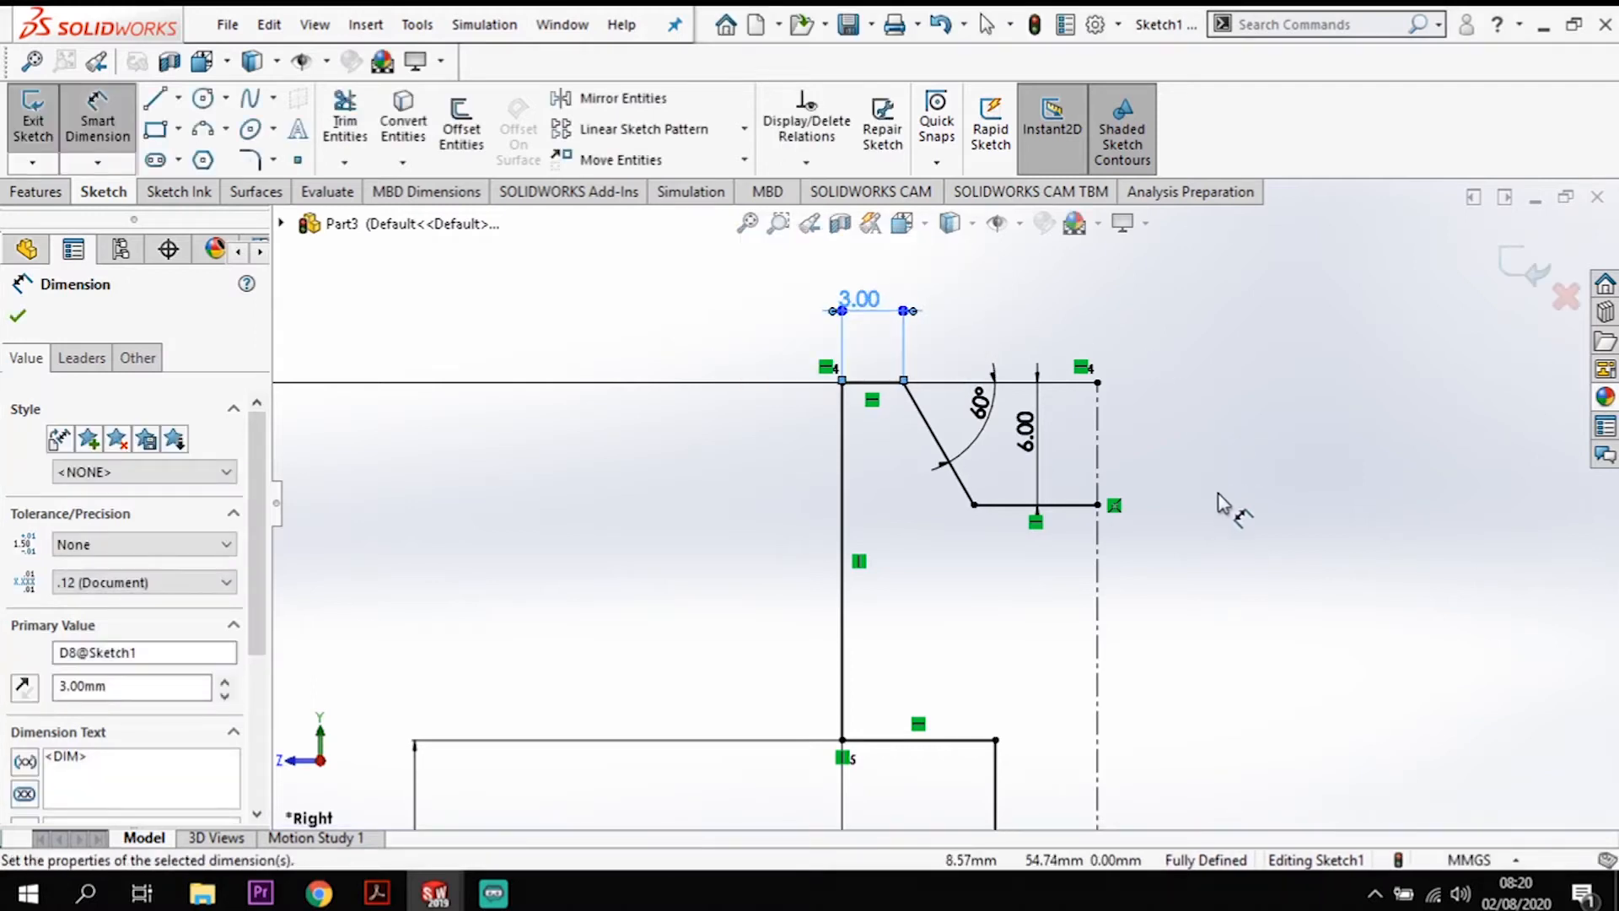
Step: Mirror all seven profile lines about the vertical centerline, keeping the originals
scroll(1222, 503, "up", 5)
scroll(1214, 643, "down", 2)
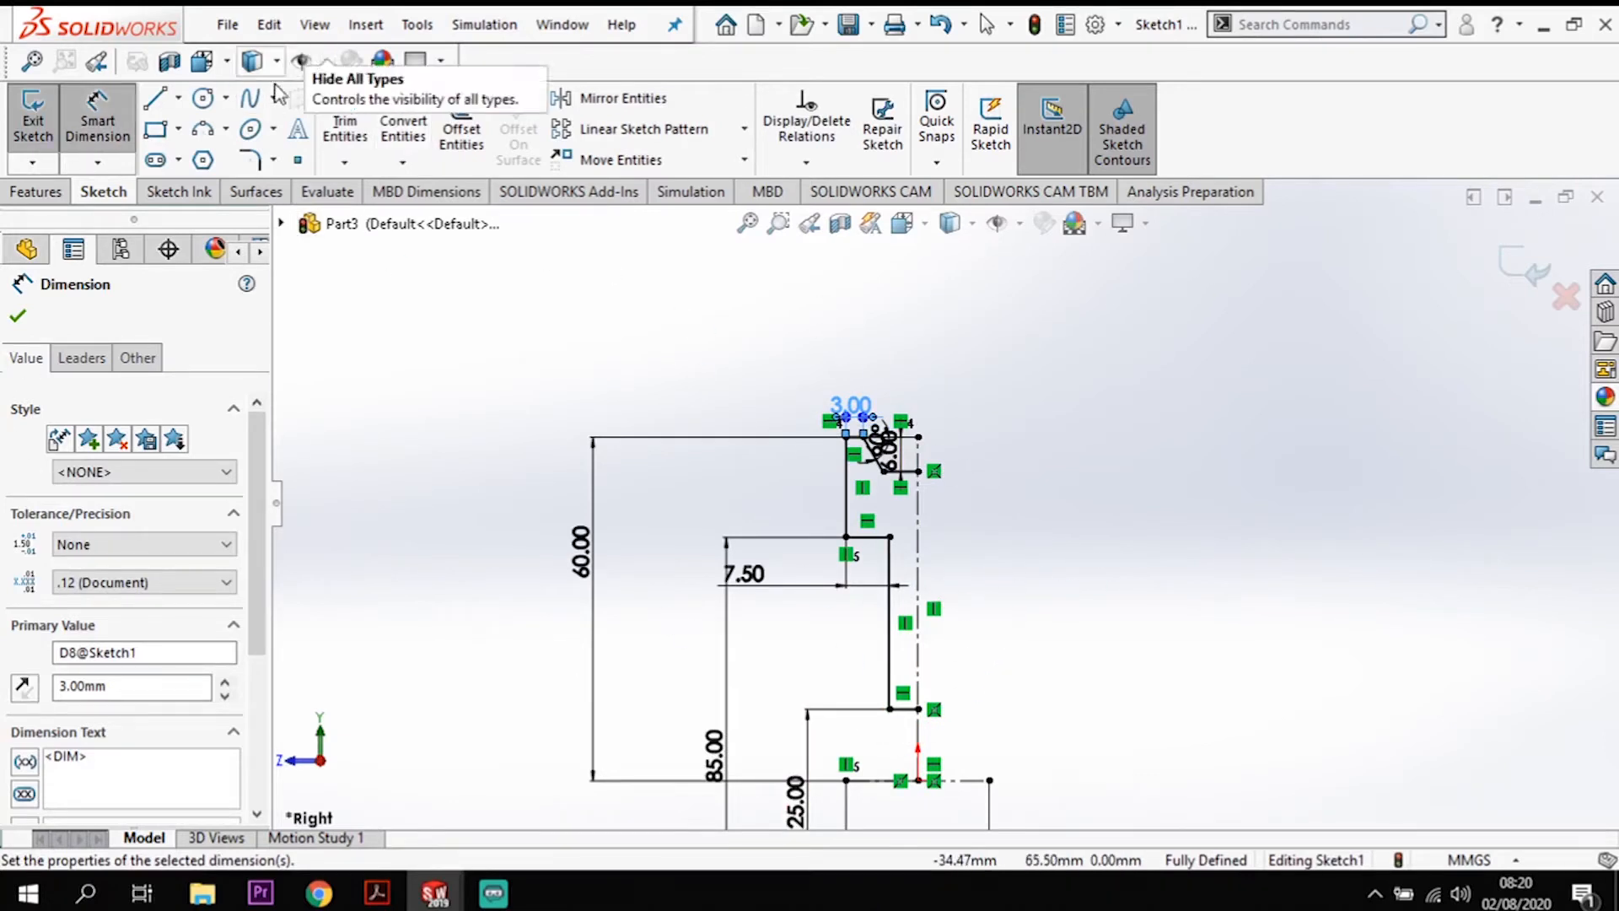
left_click(625, 101)
left_click_drag(909, 372, 835, 747)
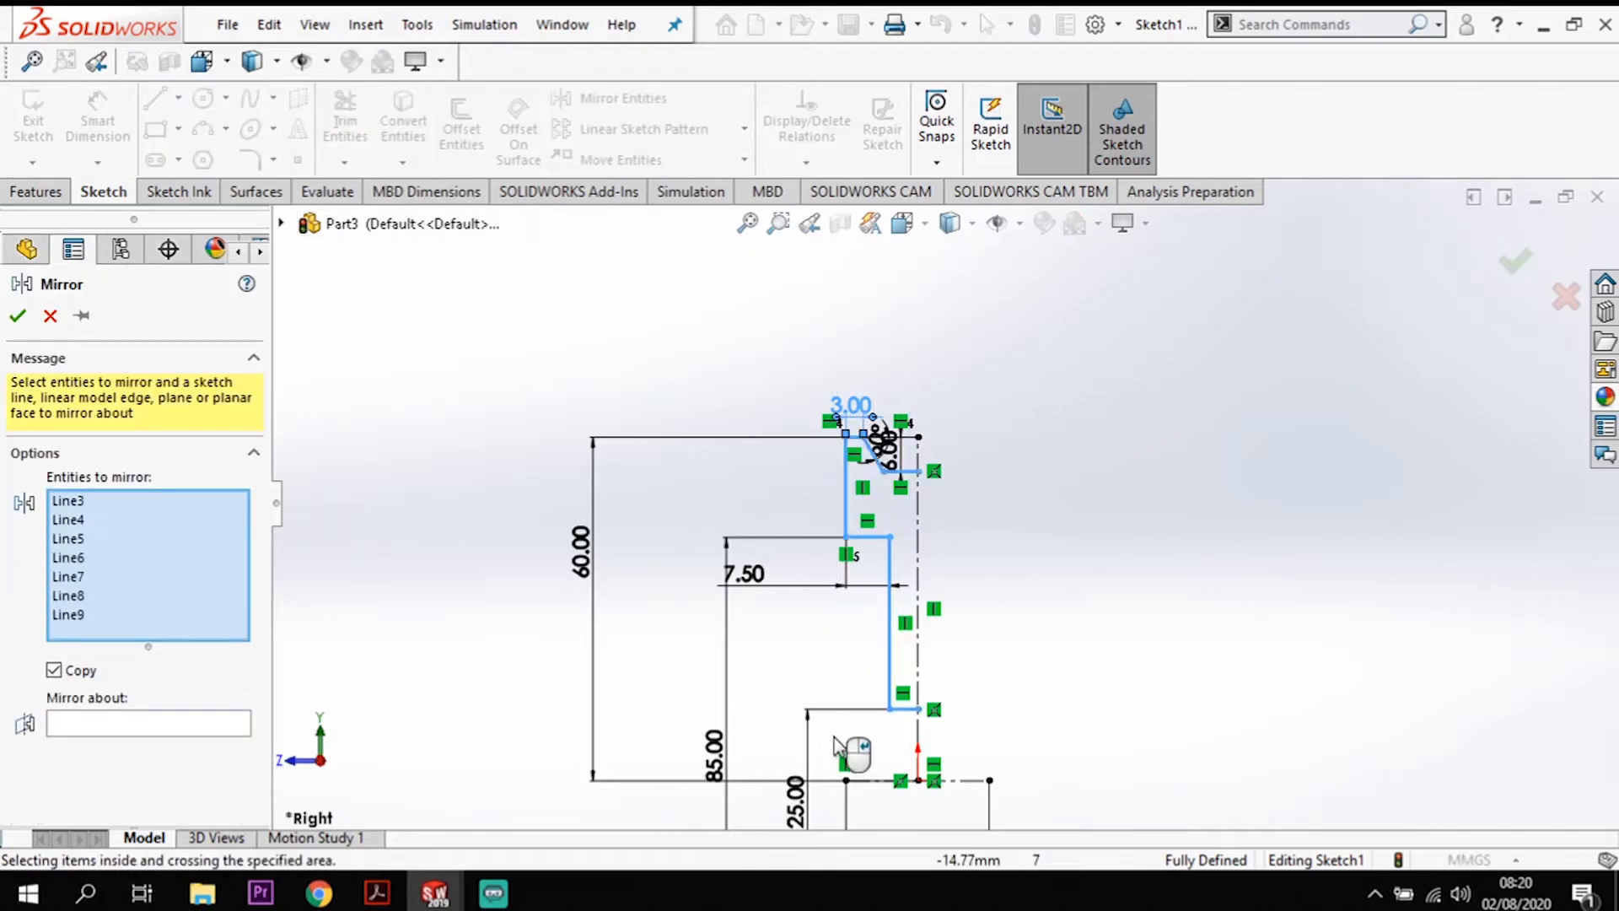
left_click(126, 734)
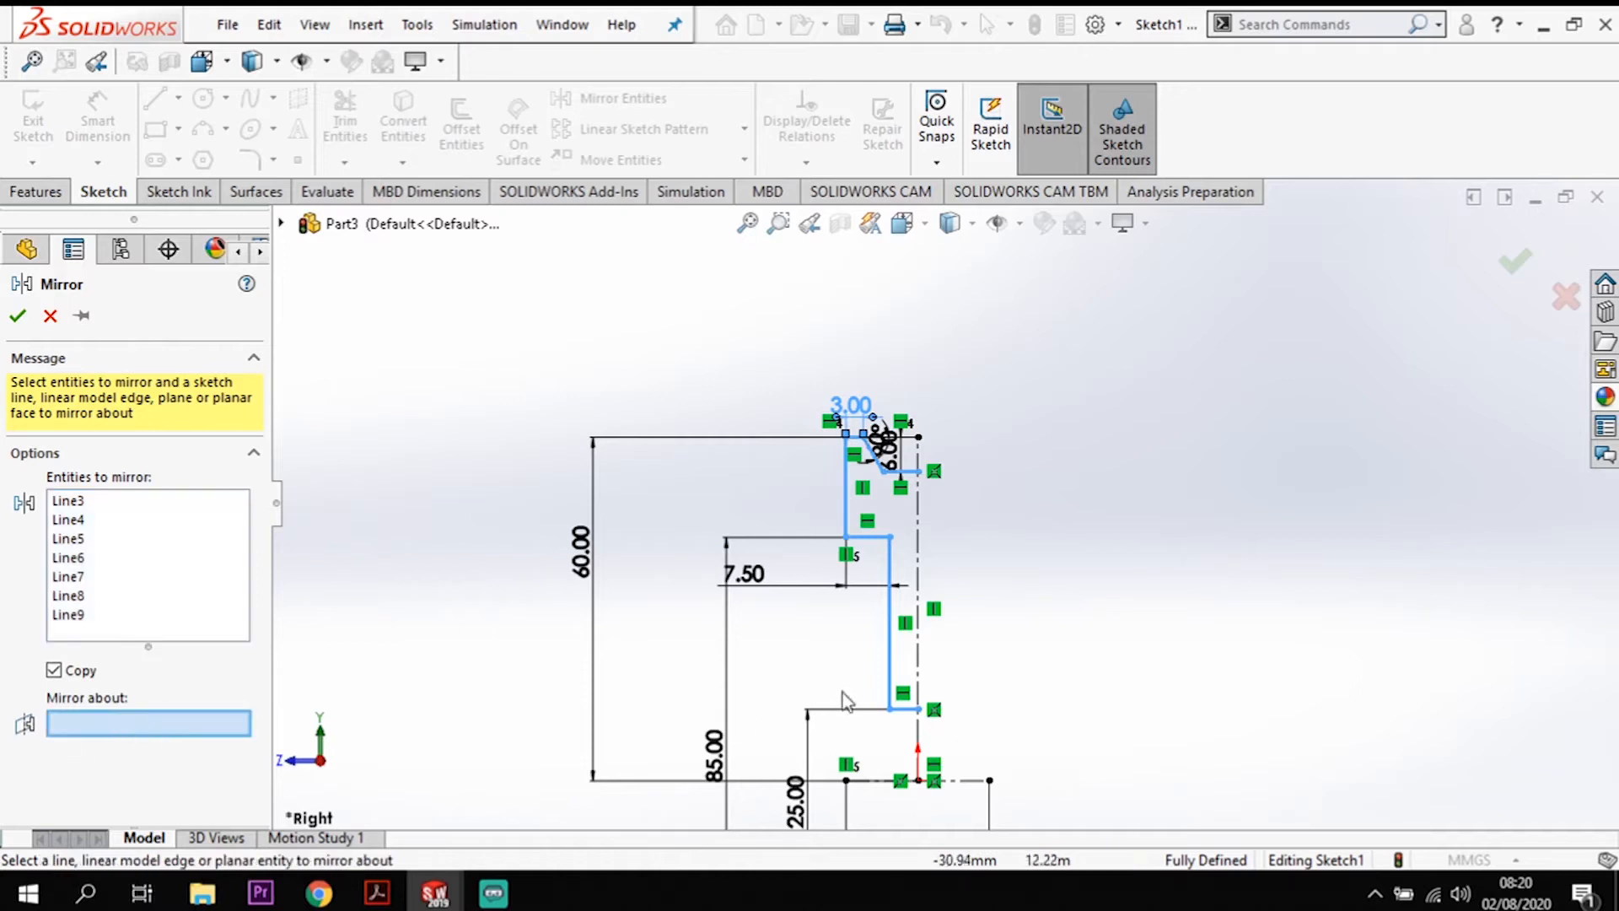
left_click(919, 656)
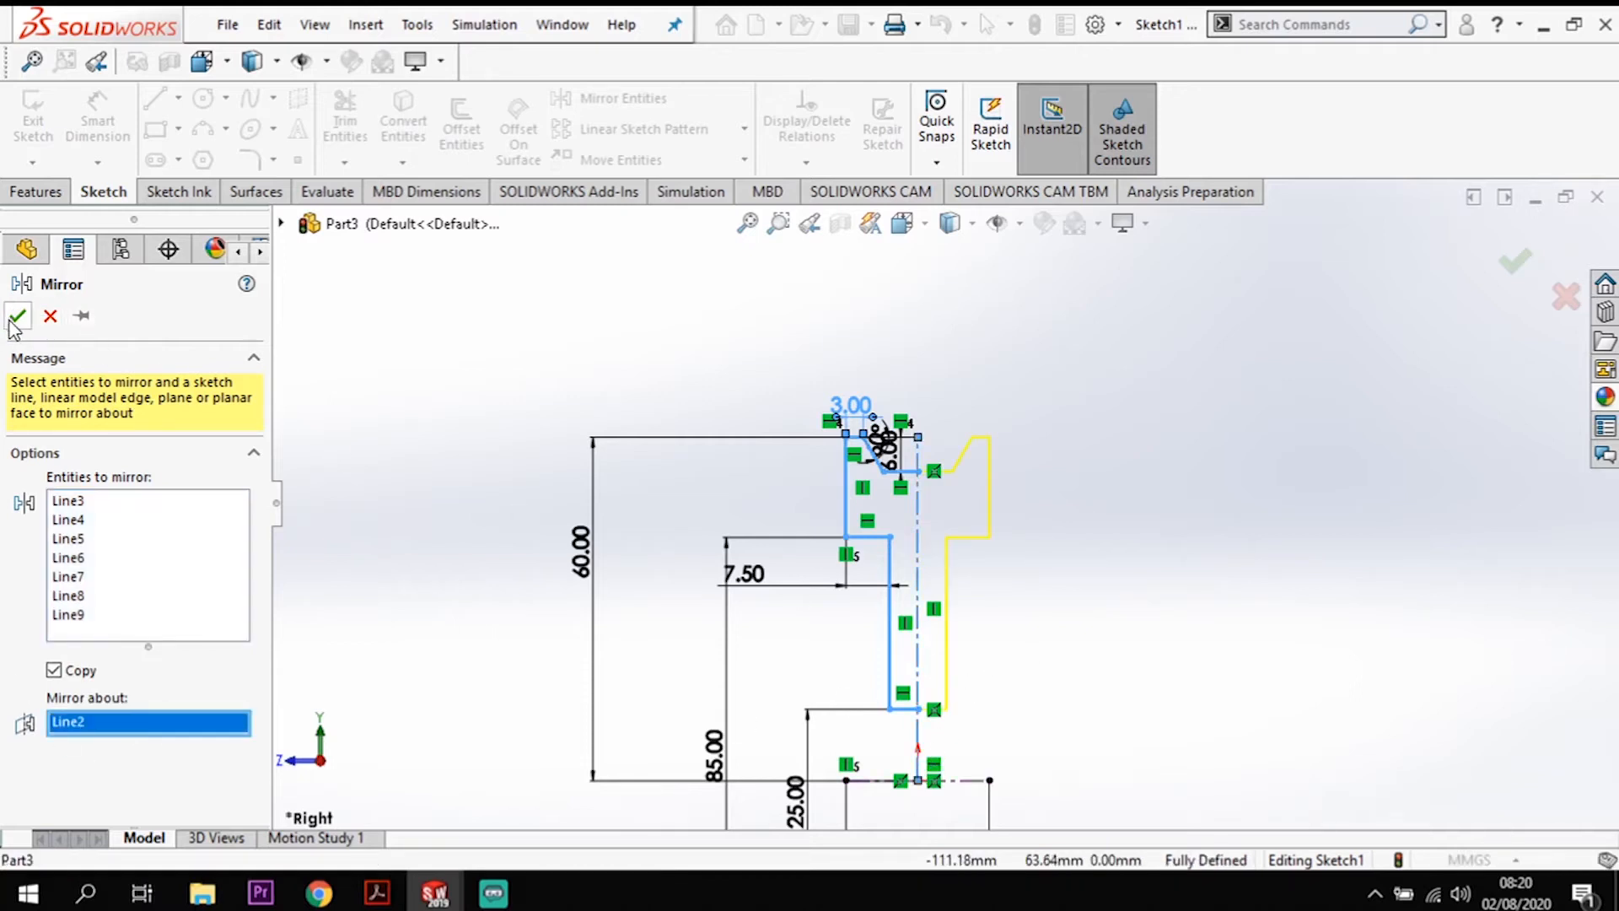
key("Return")
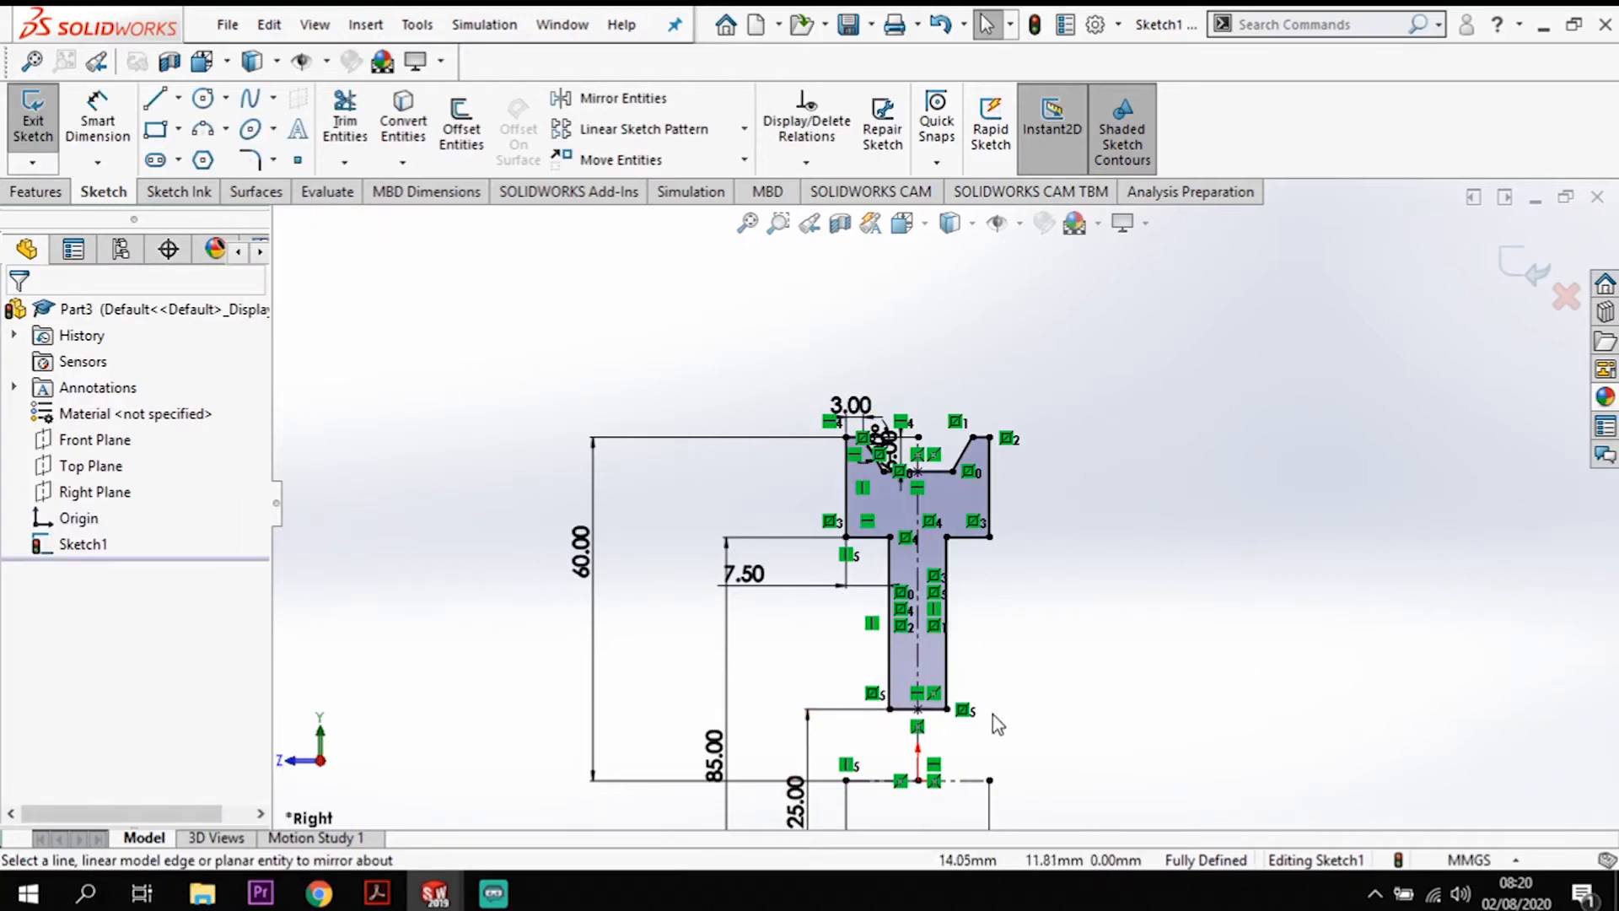
Step: Revolve the closed profile 360° about the horizontal centerline to form the solid wheel
left_click(38, 198)
left_click(118, 122)
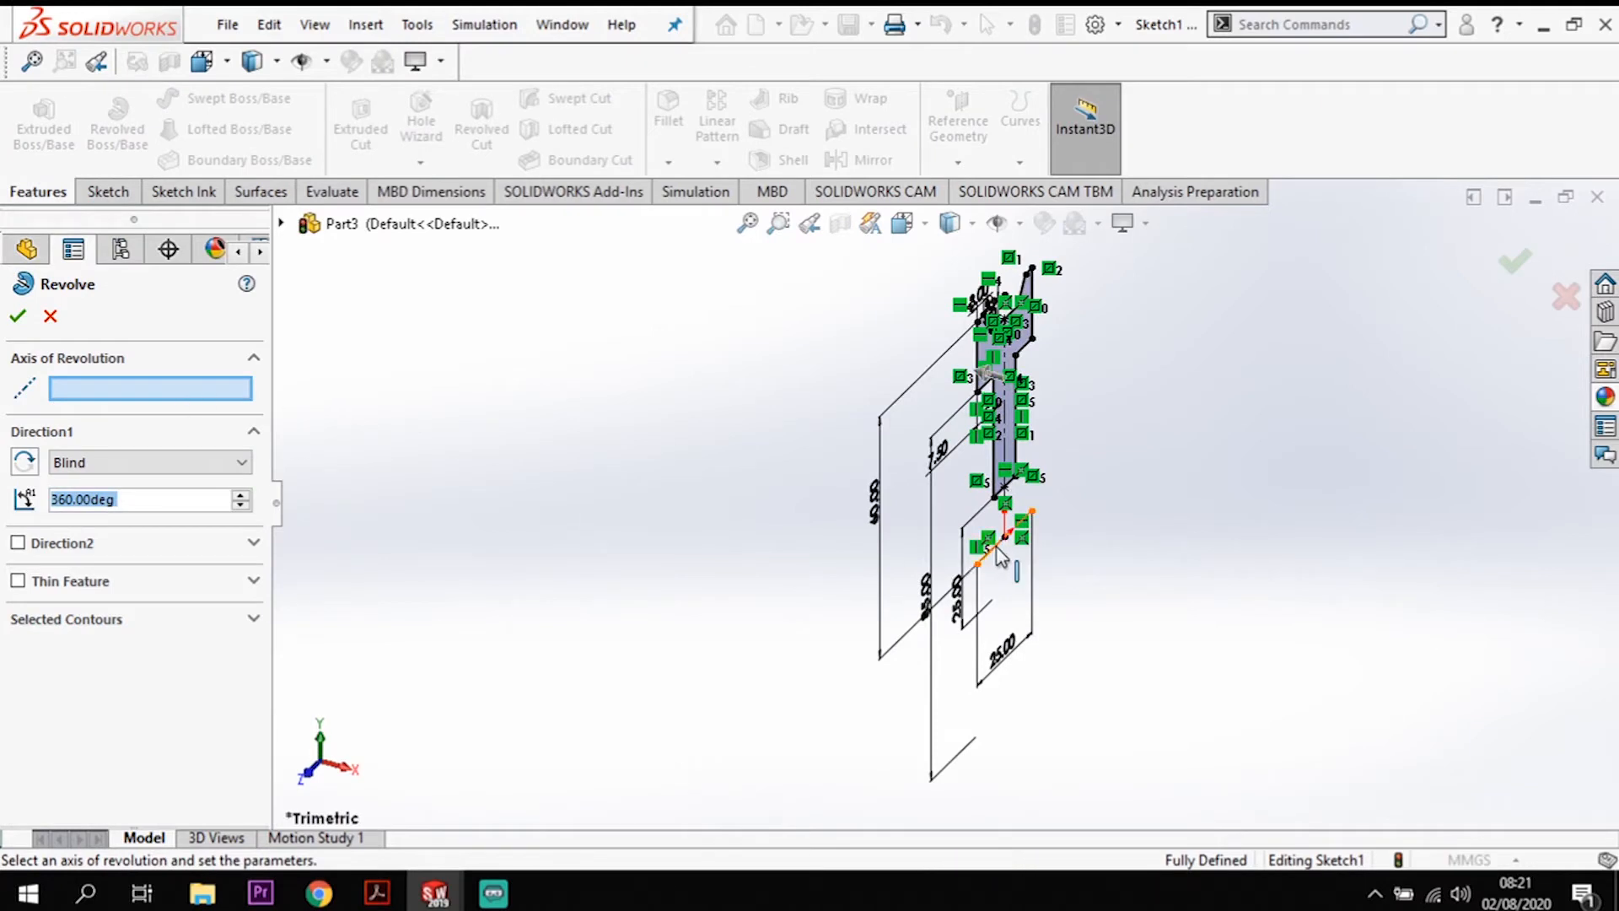
left_click(1009, 558)
left_click(19, 318)
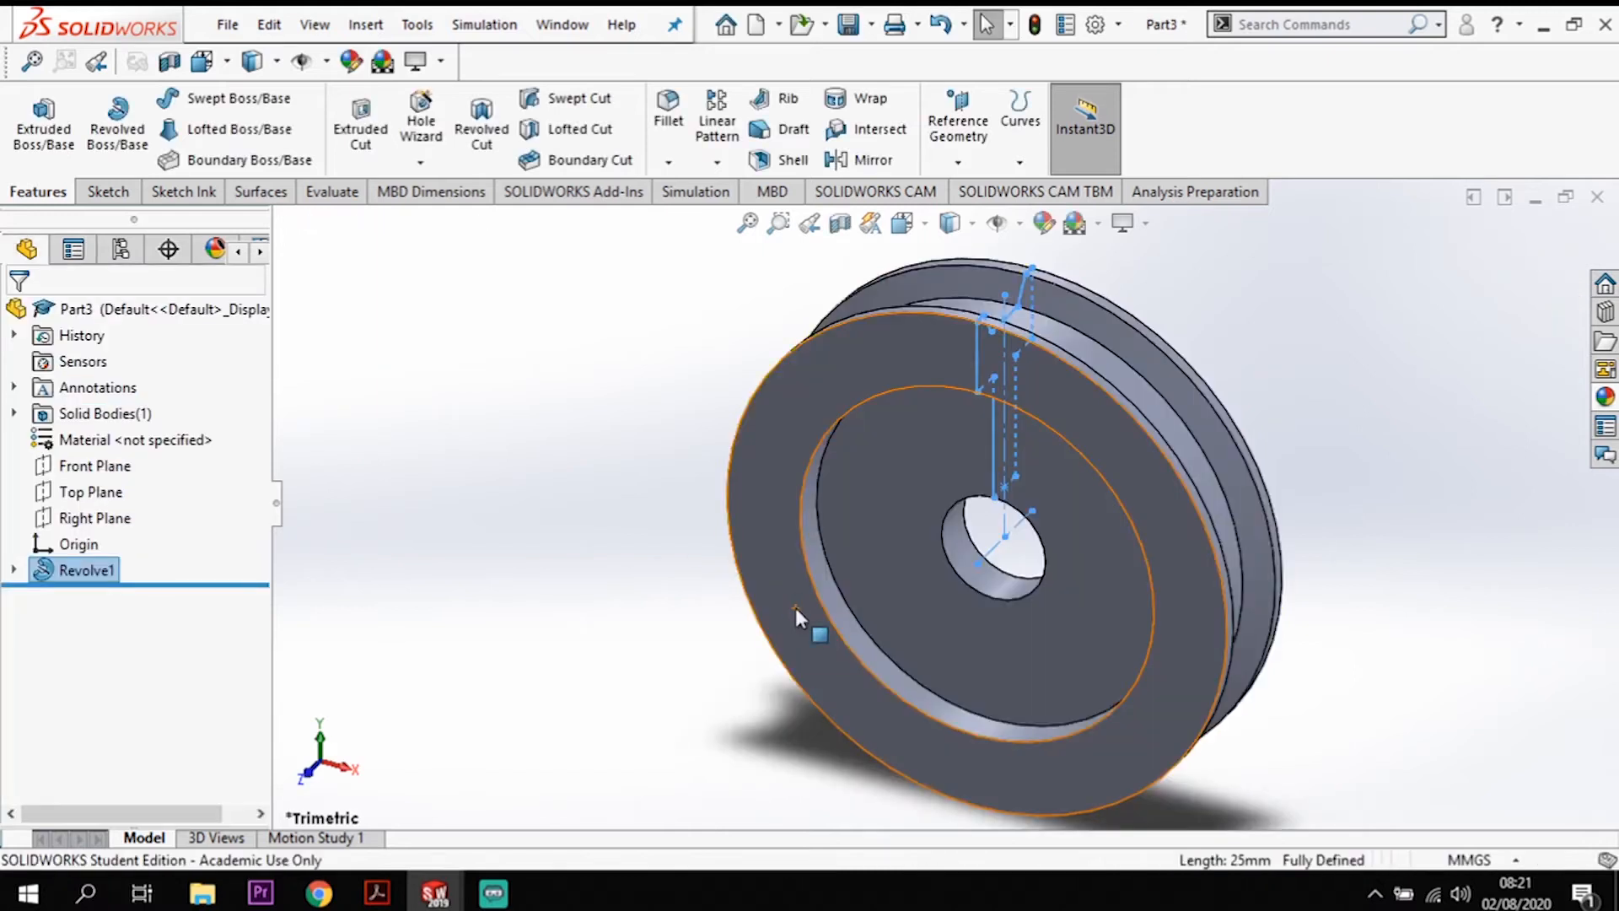
left_click(564, 541)
Step: Start a sketch on the wheel's recessed flat face around the bore and switch to the Front view
scroll(1025, 584, "down", 3)
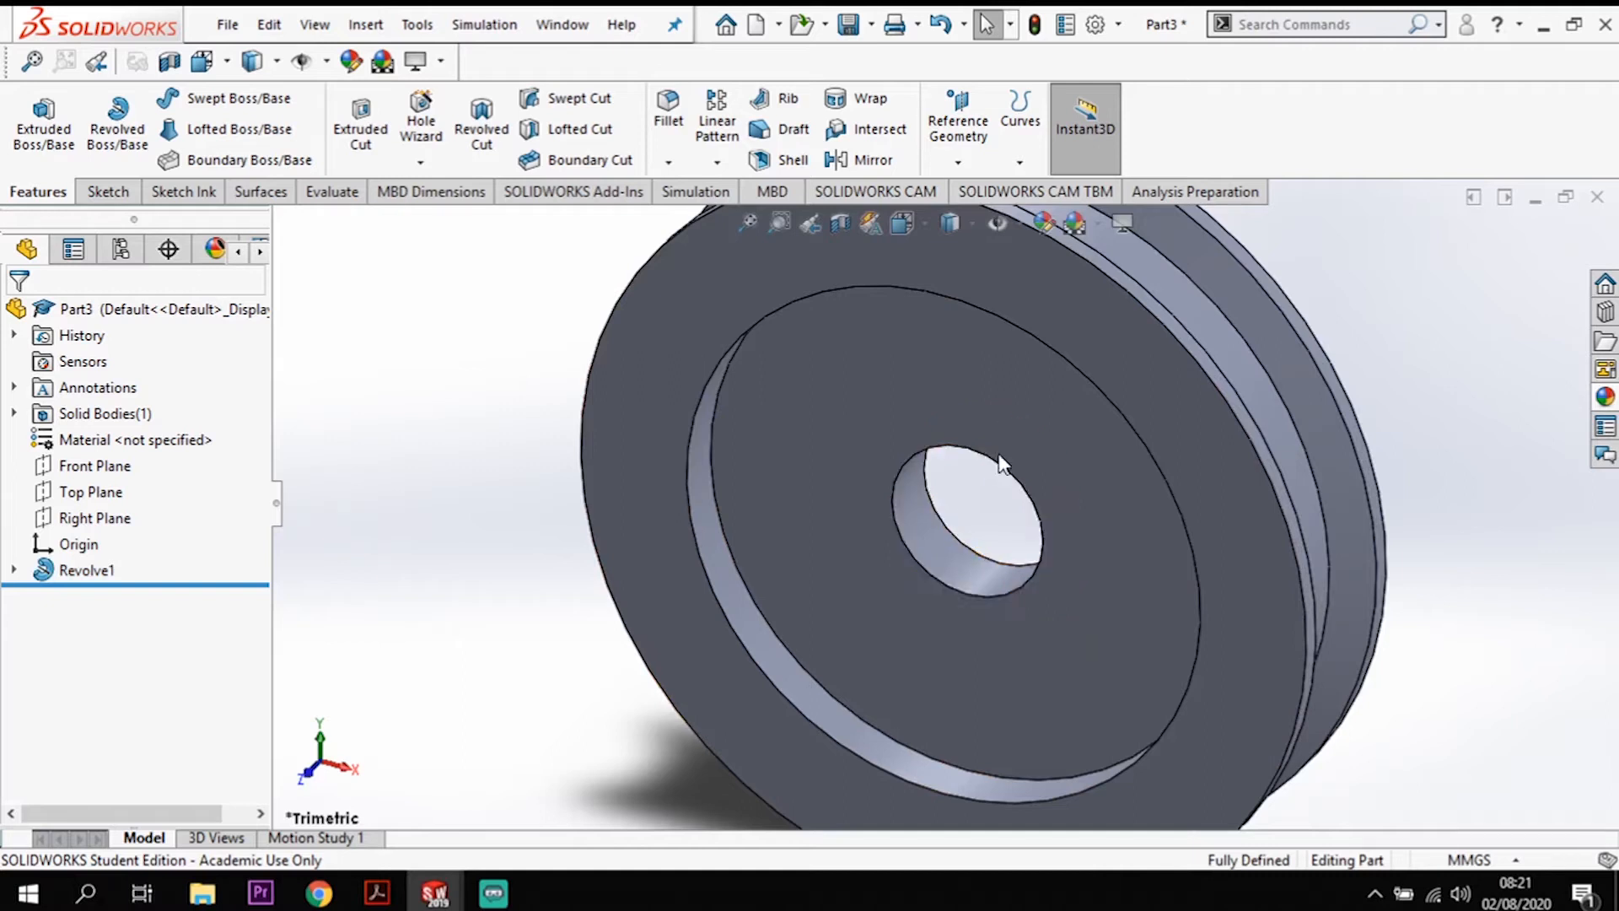
left_click(1083, 492)
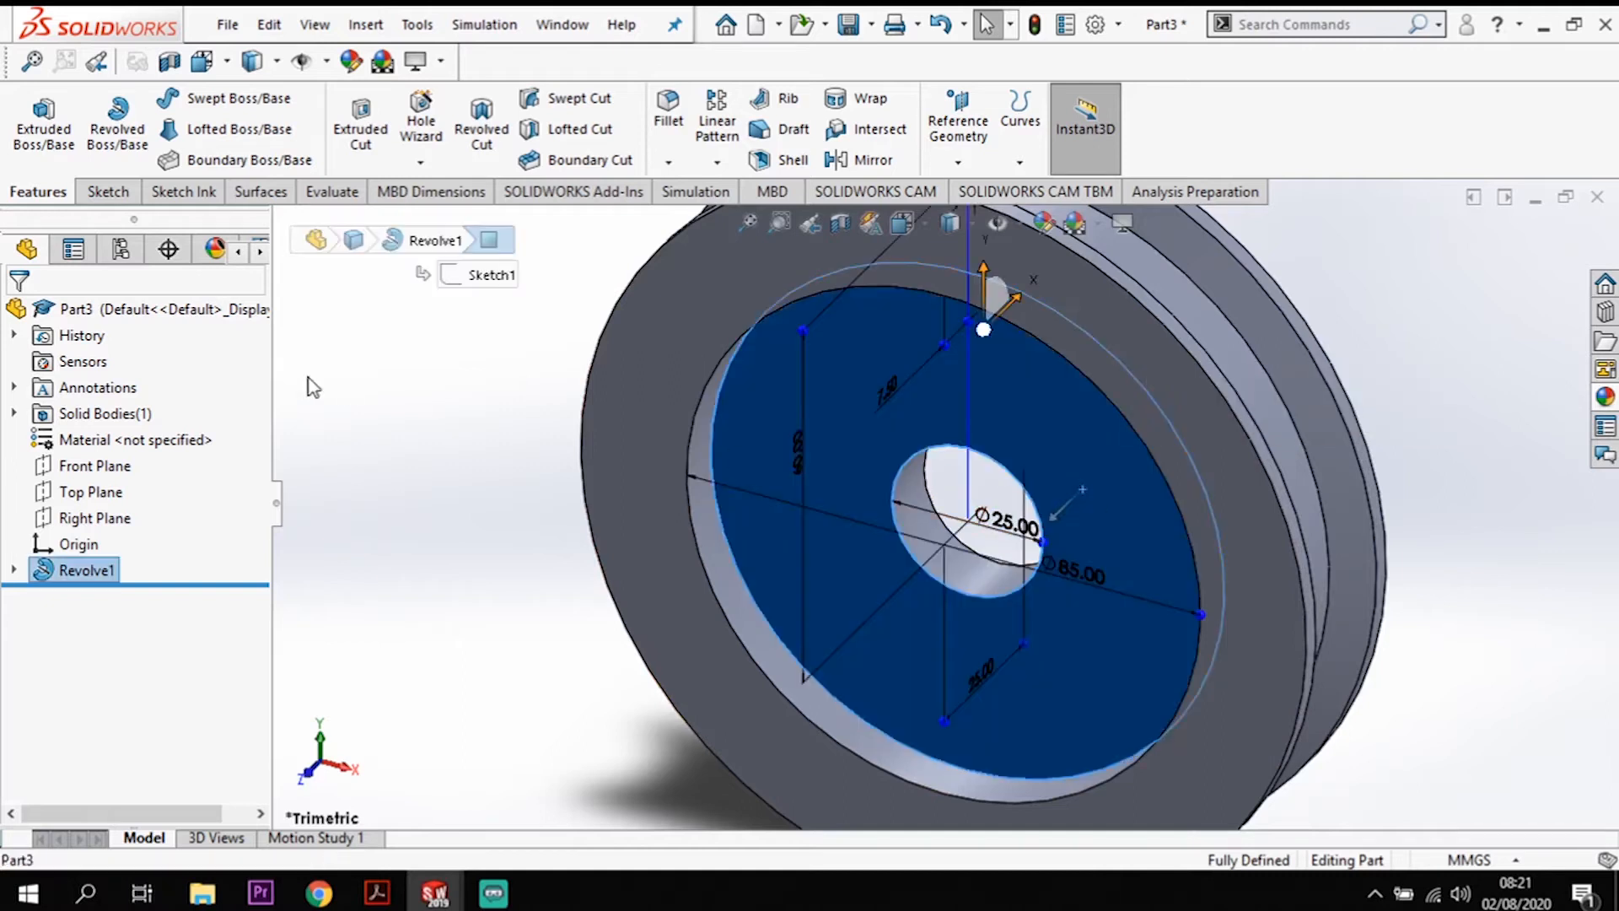
left_click(108, 191)
left_click(33, 118)
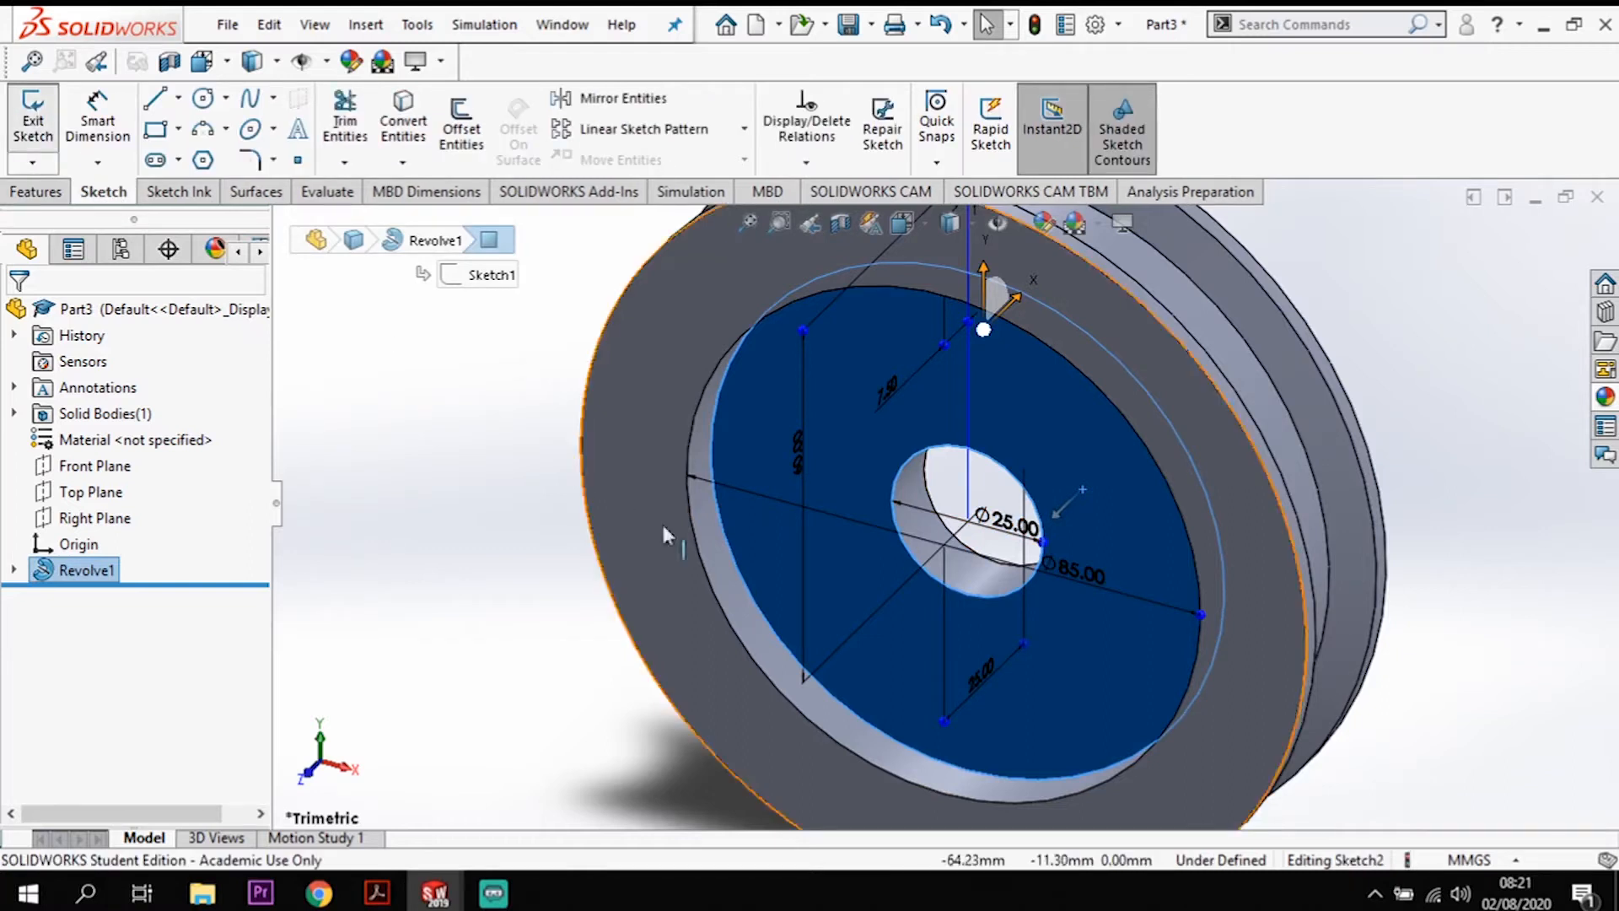
key("space")
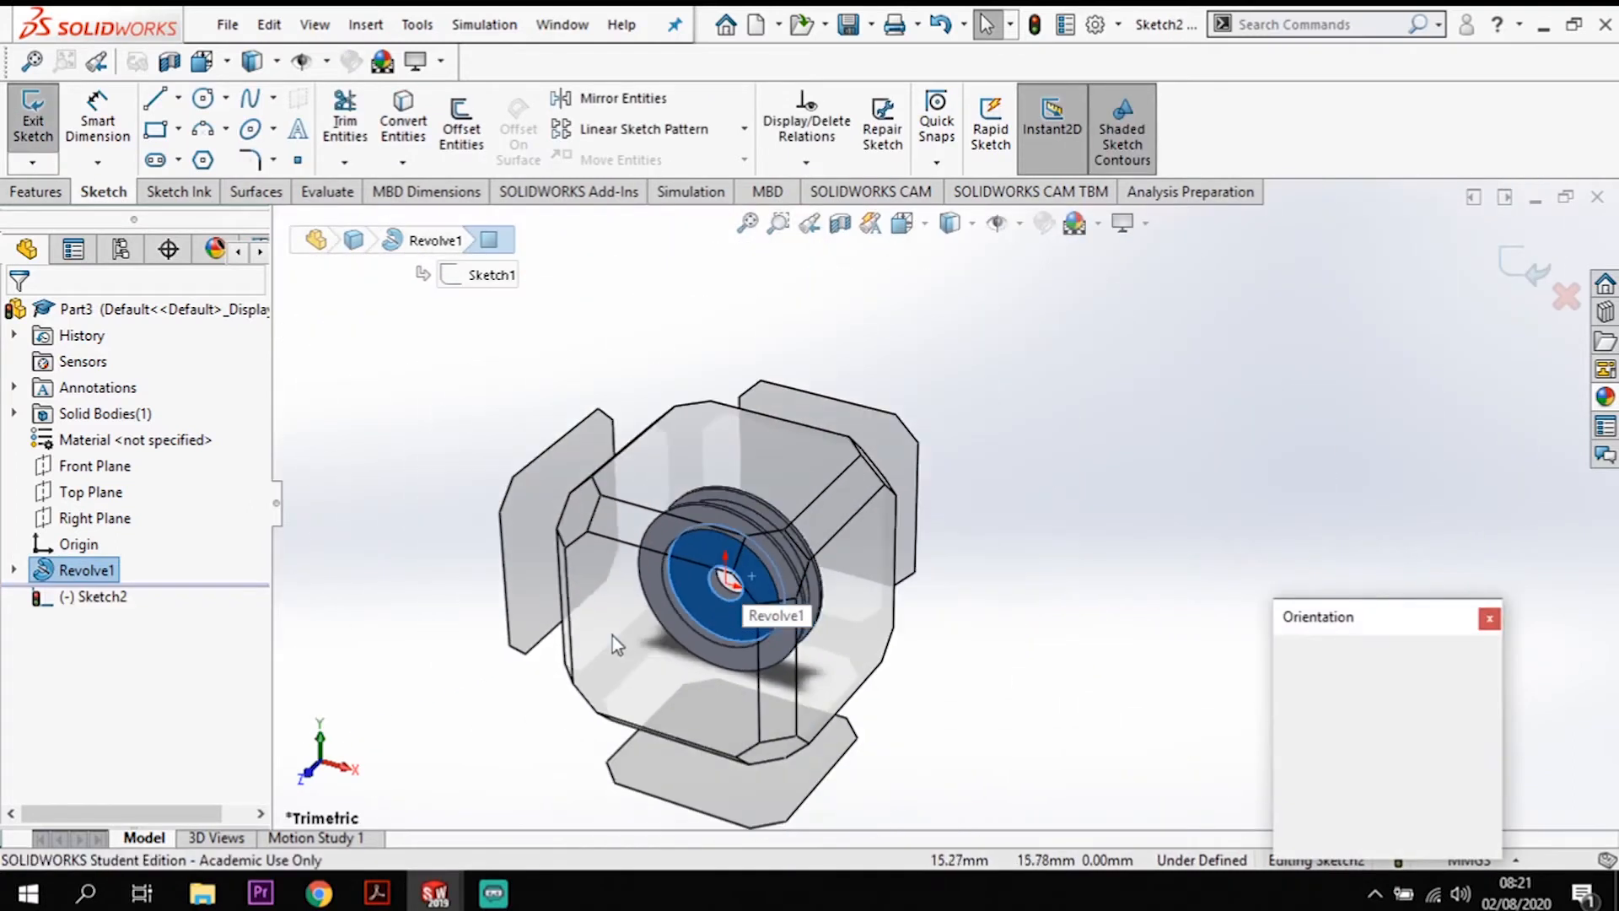
left_click(752, 645)
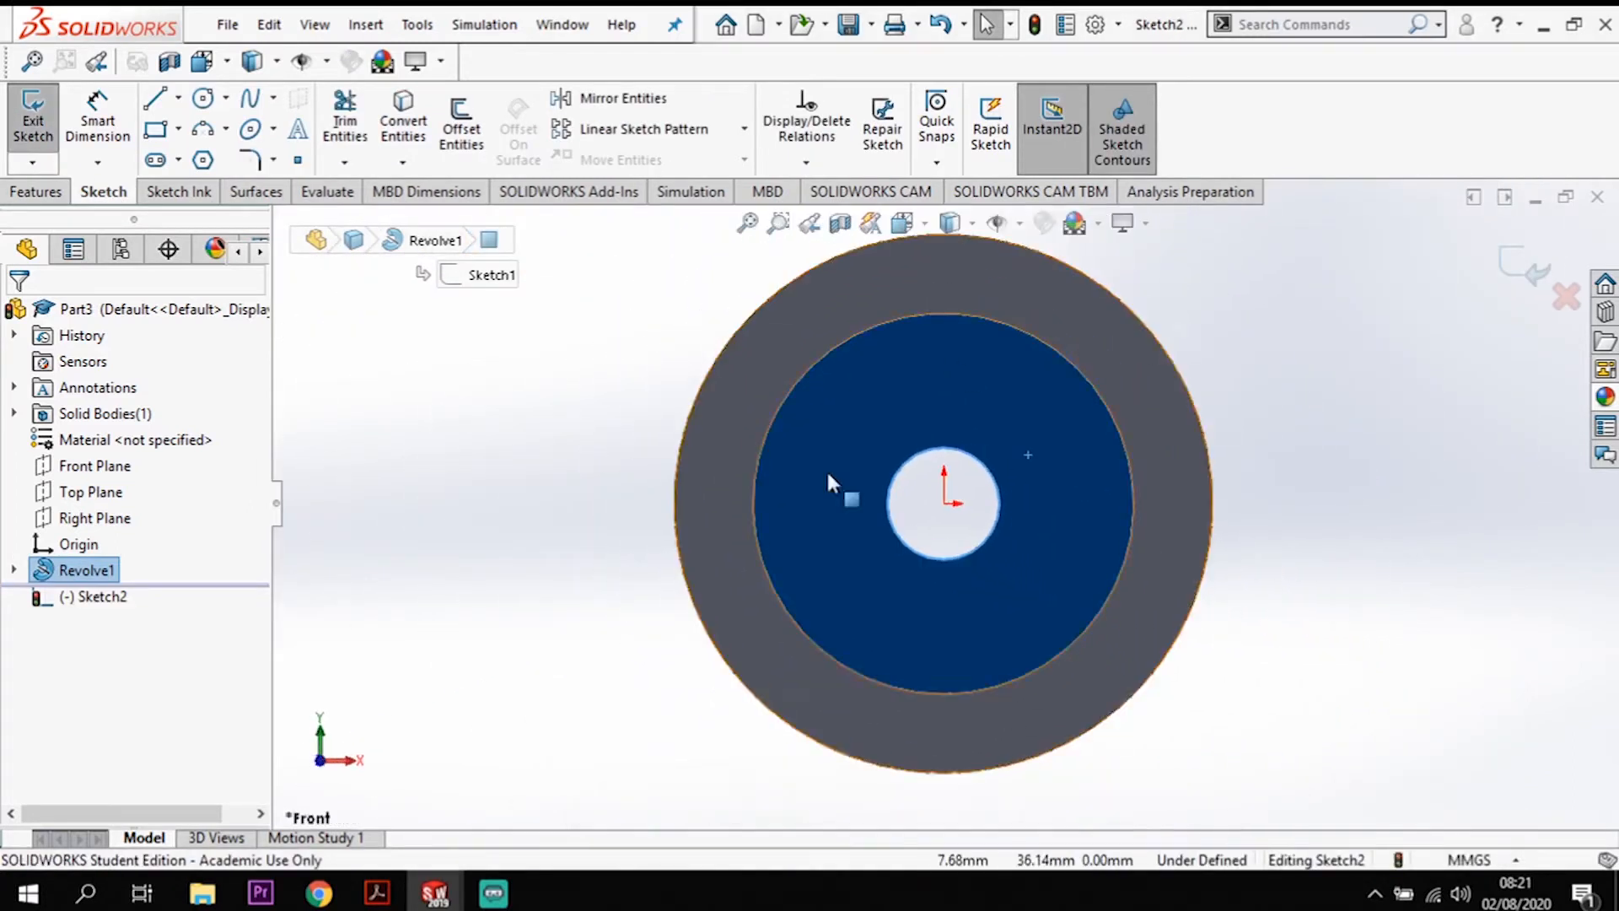
Step: Sketch a circle about 61 mm in diameter centered on the origin and make it construction geometry
left_click(203, 99)
left_click(944, 503)
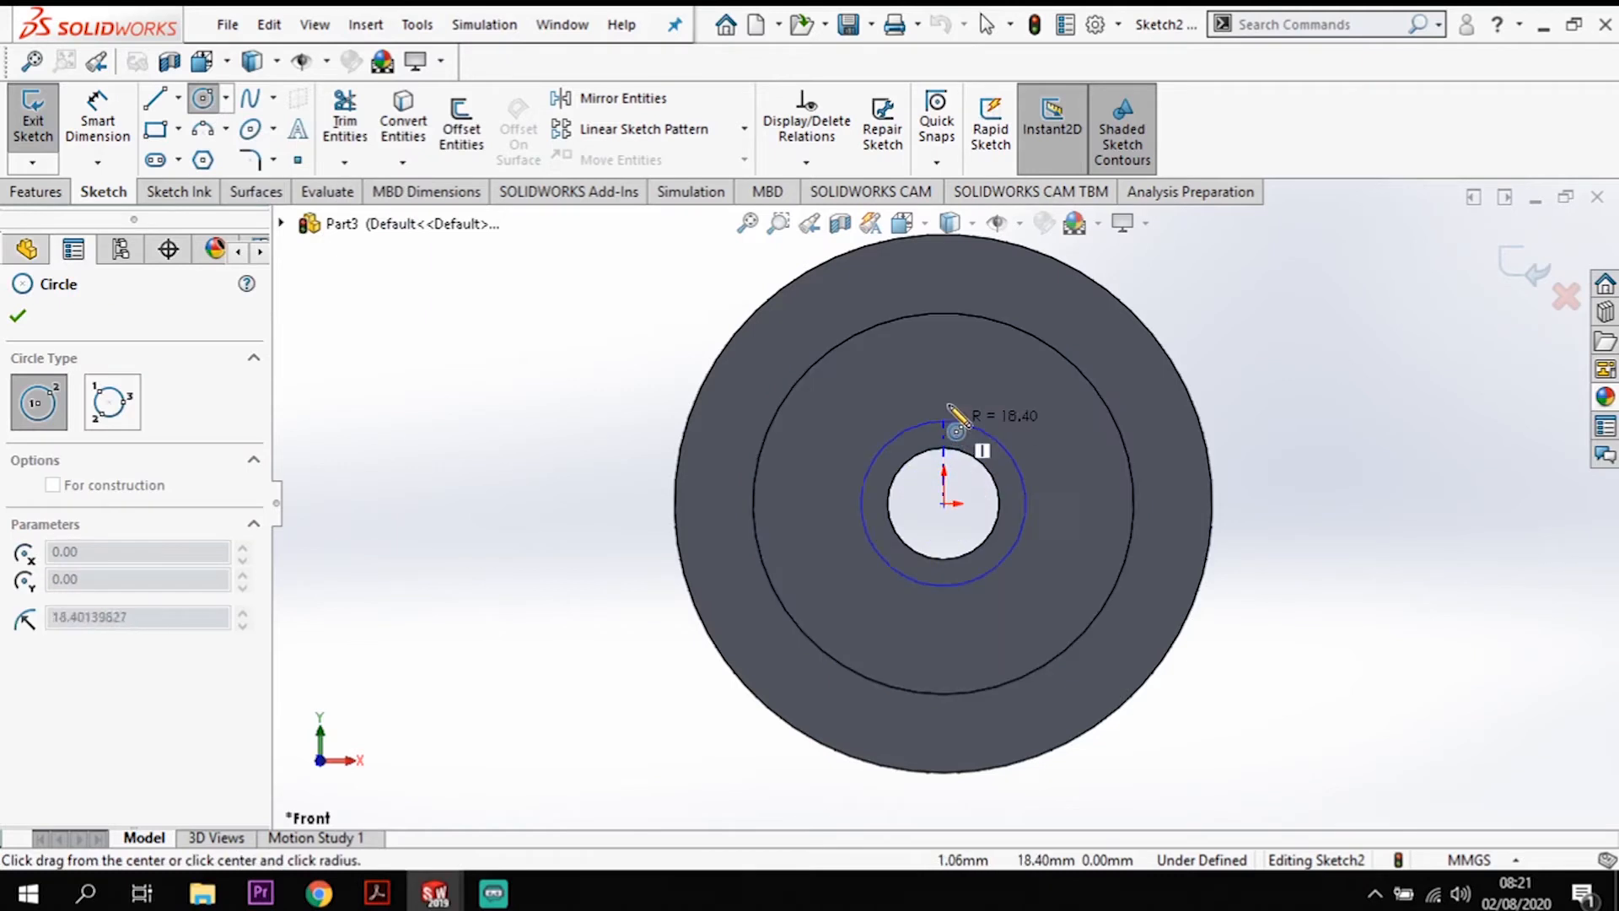
left_click(956, 371)
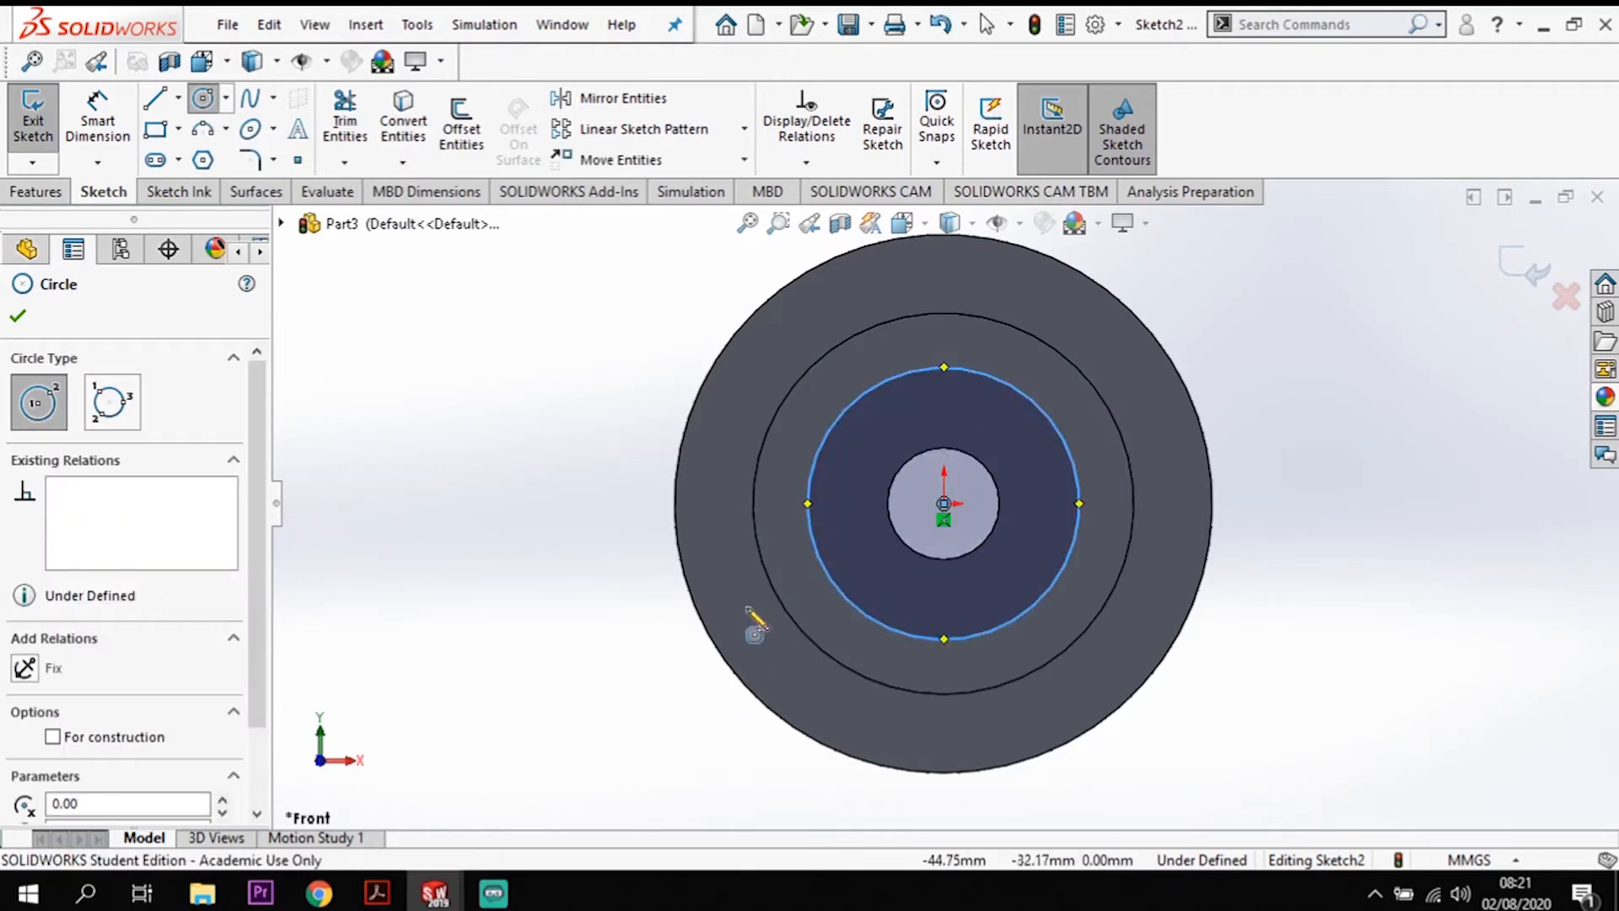
left_click(52, 736)
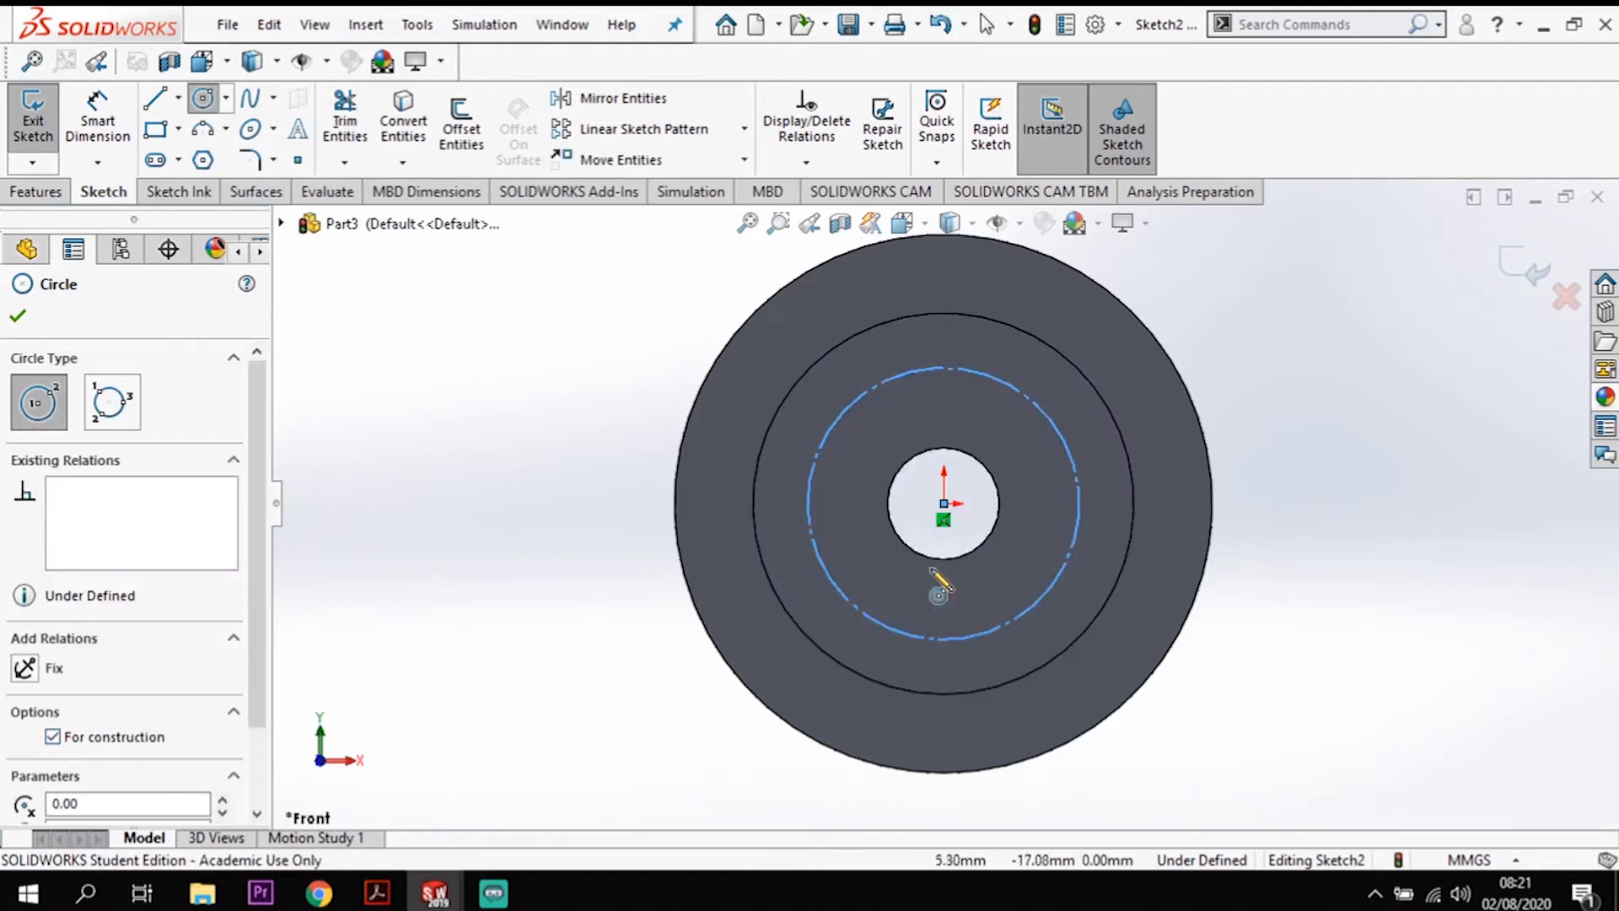
Step: Set the construction circle's diameter to 50 mm
left_click(98, 122)
left_click(1054, 422)
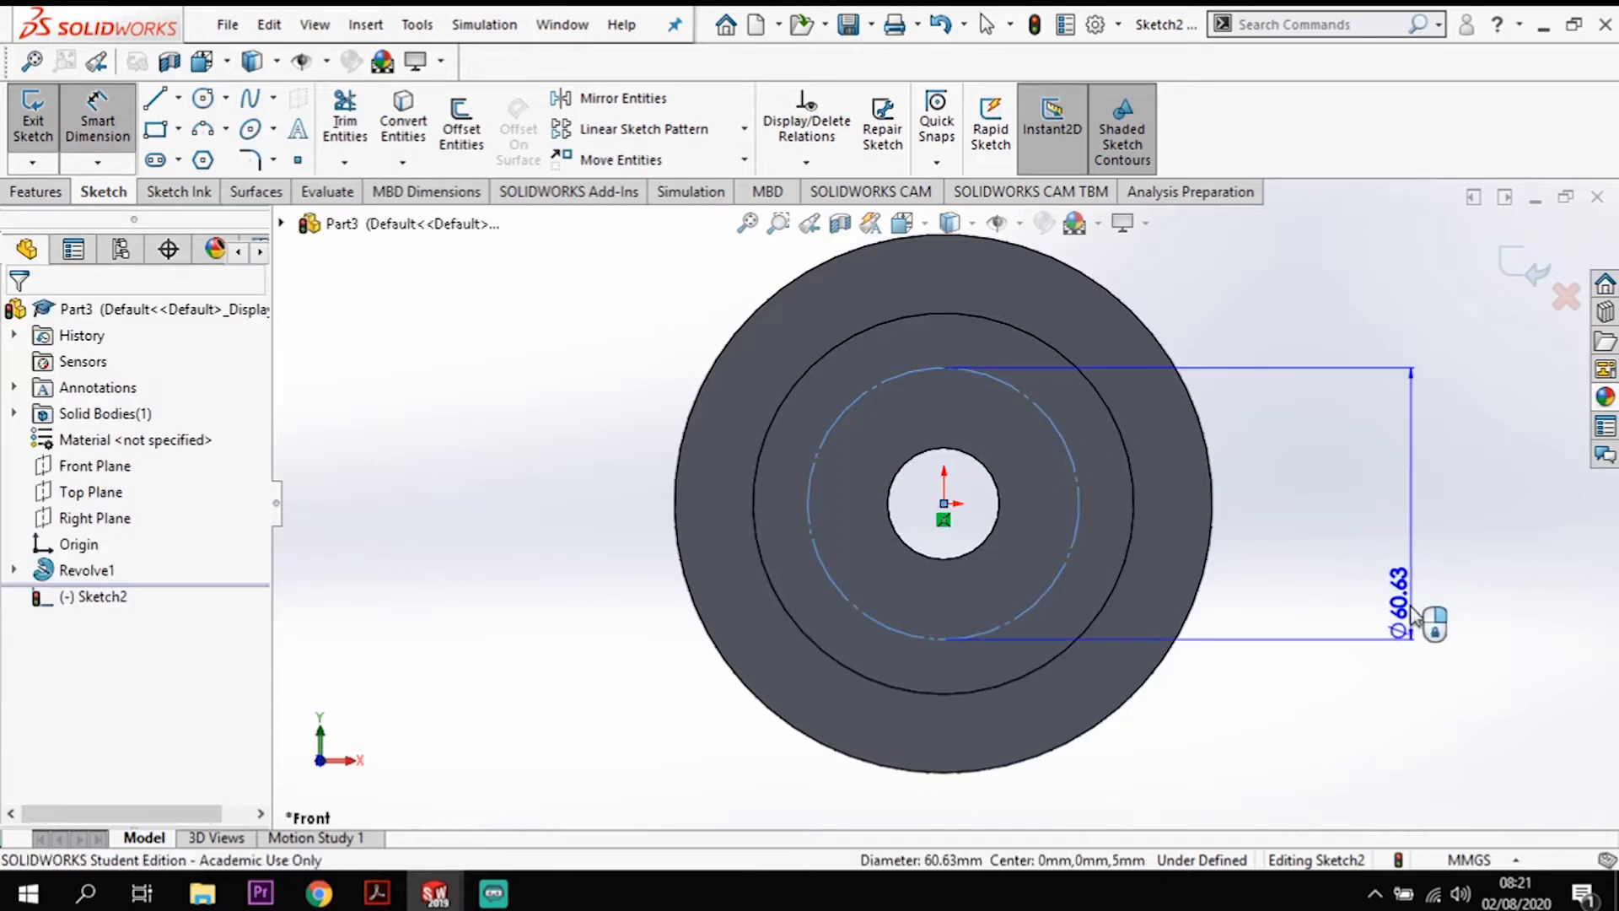
left_click(1393, 619)
type("50")
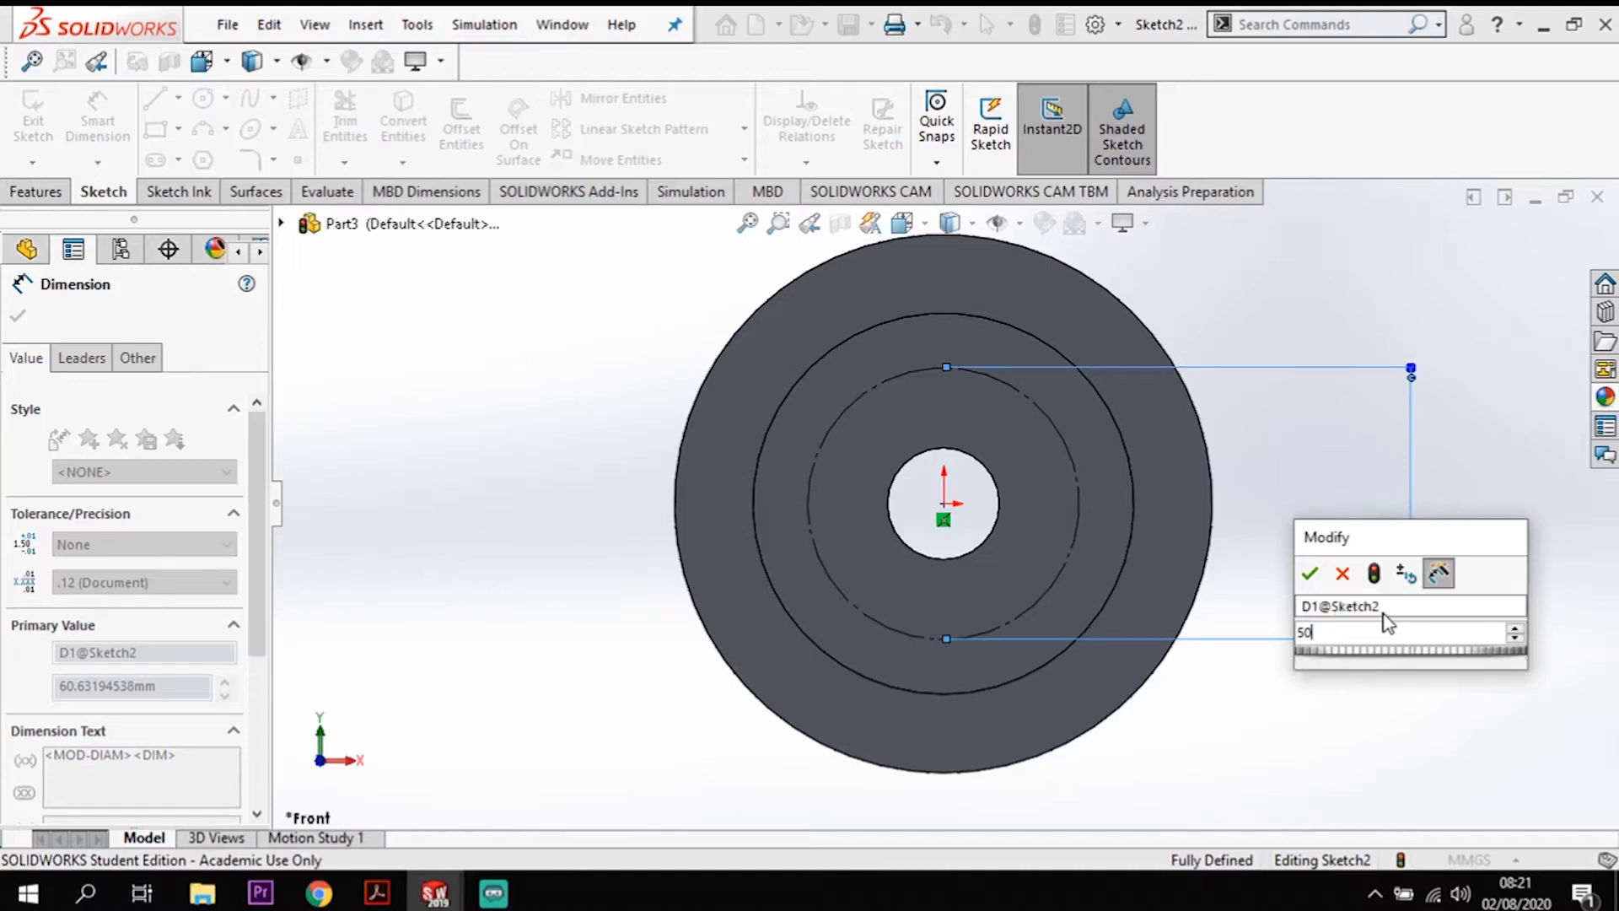
key("Return")
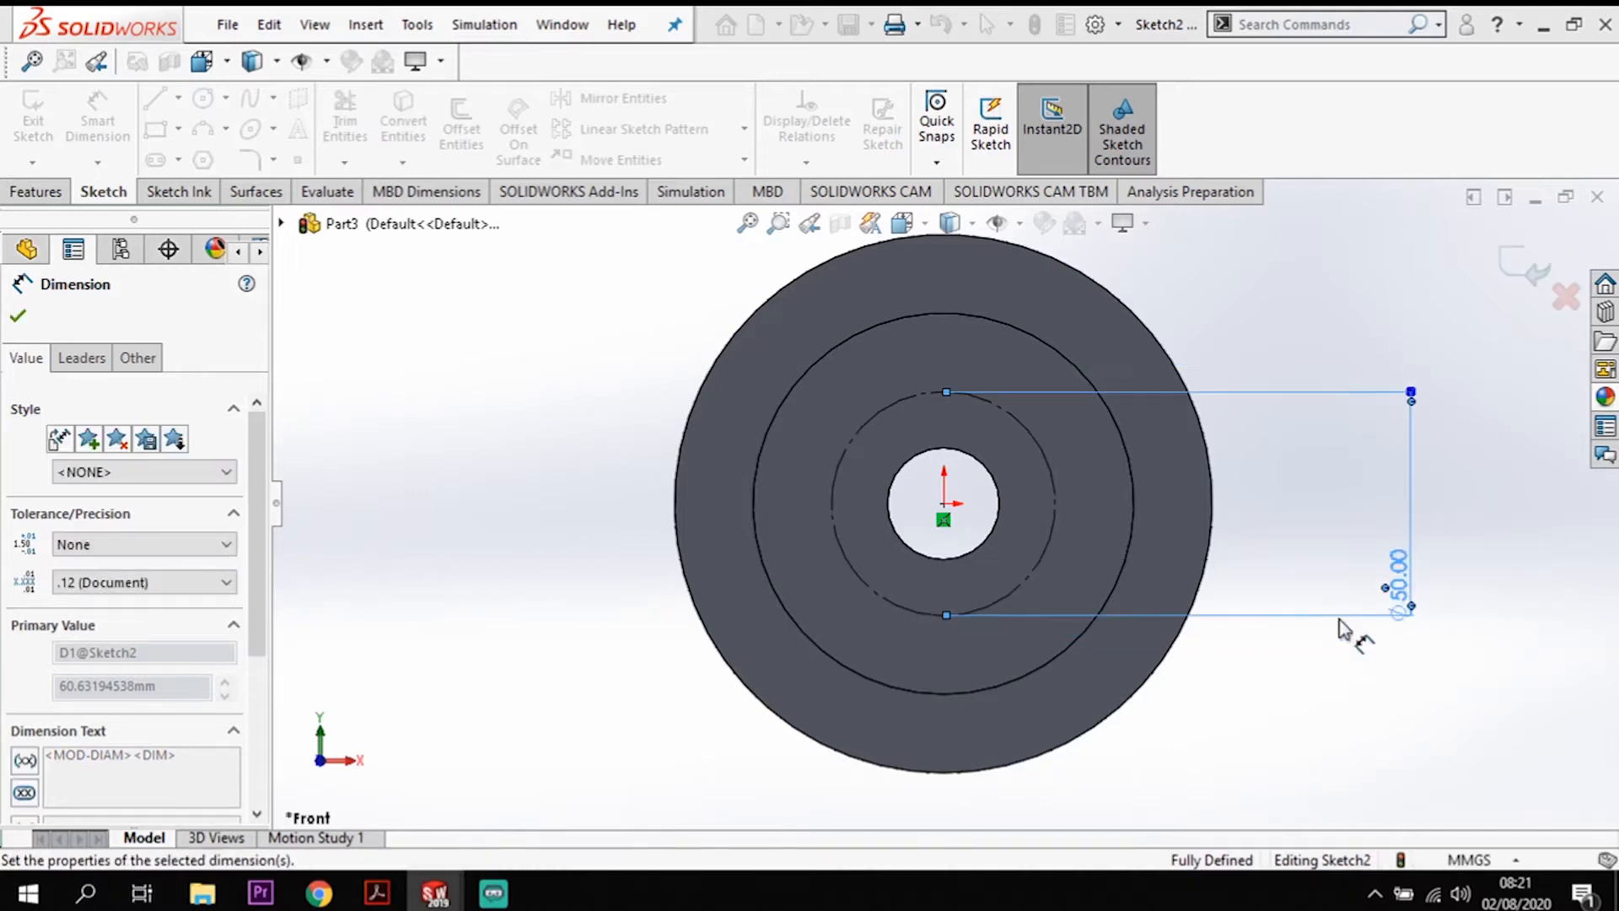
Step: Sketch a circle about 19 mm in diameter centered on the construction circle's top quadrant point
left_click(204, 101)
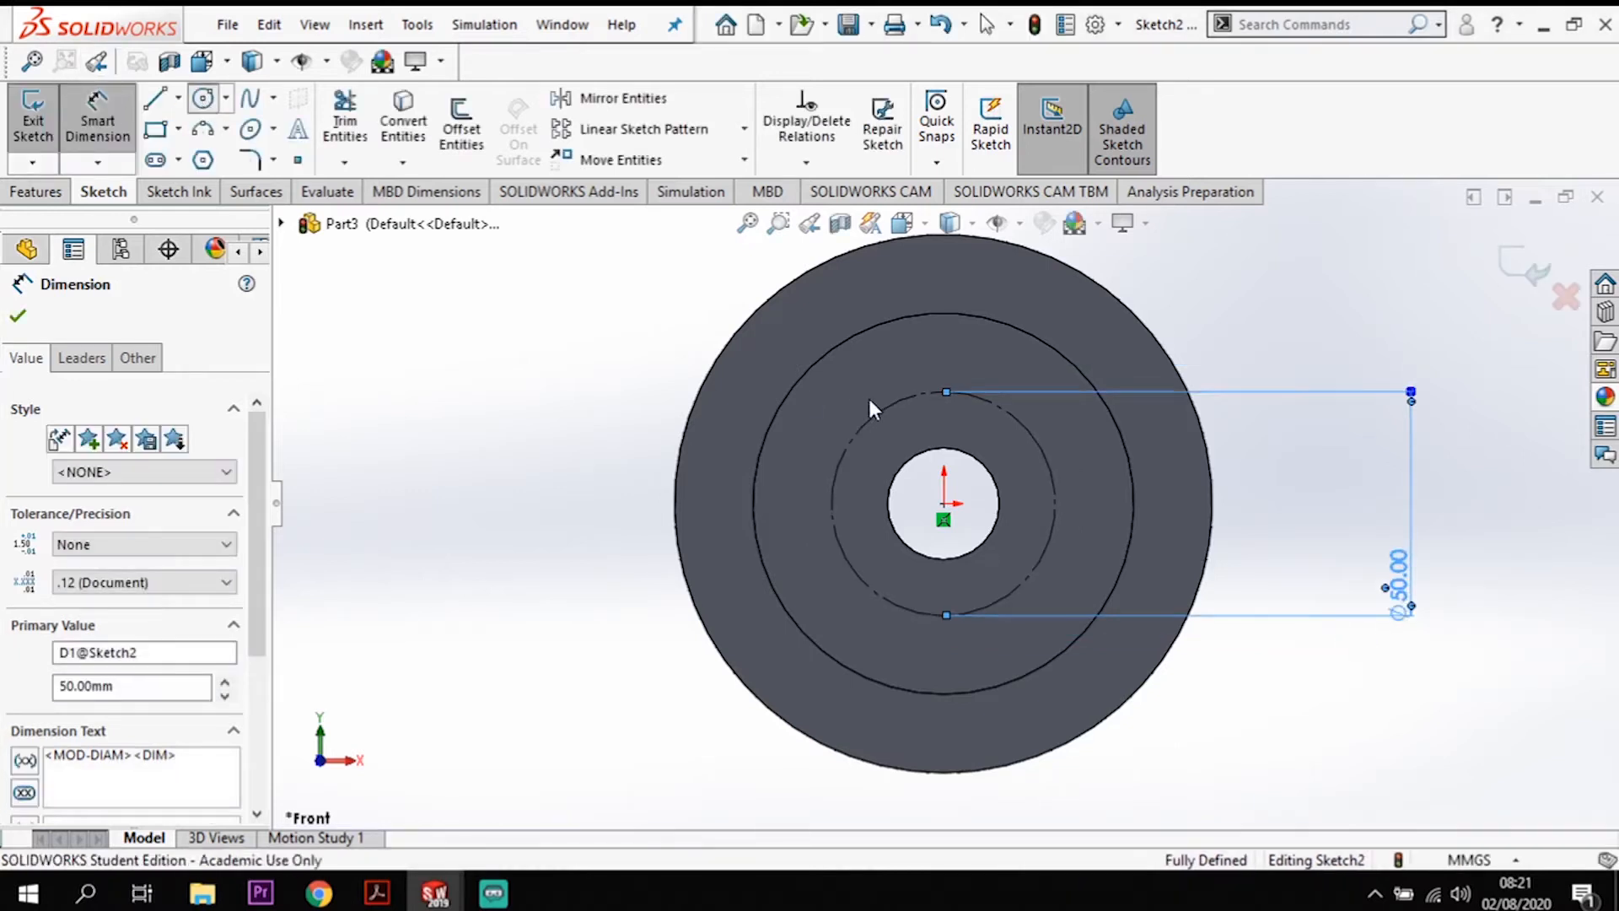
left_click(945, 392)
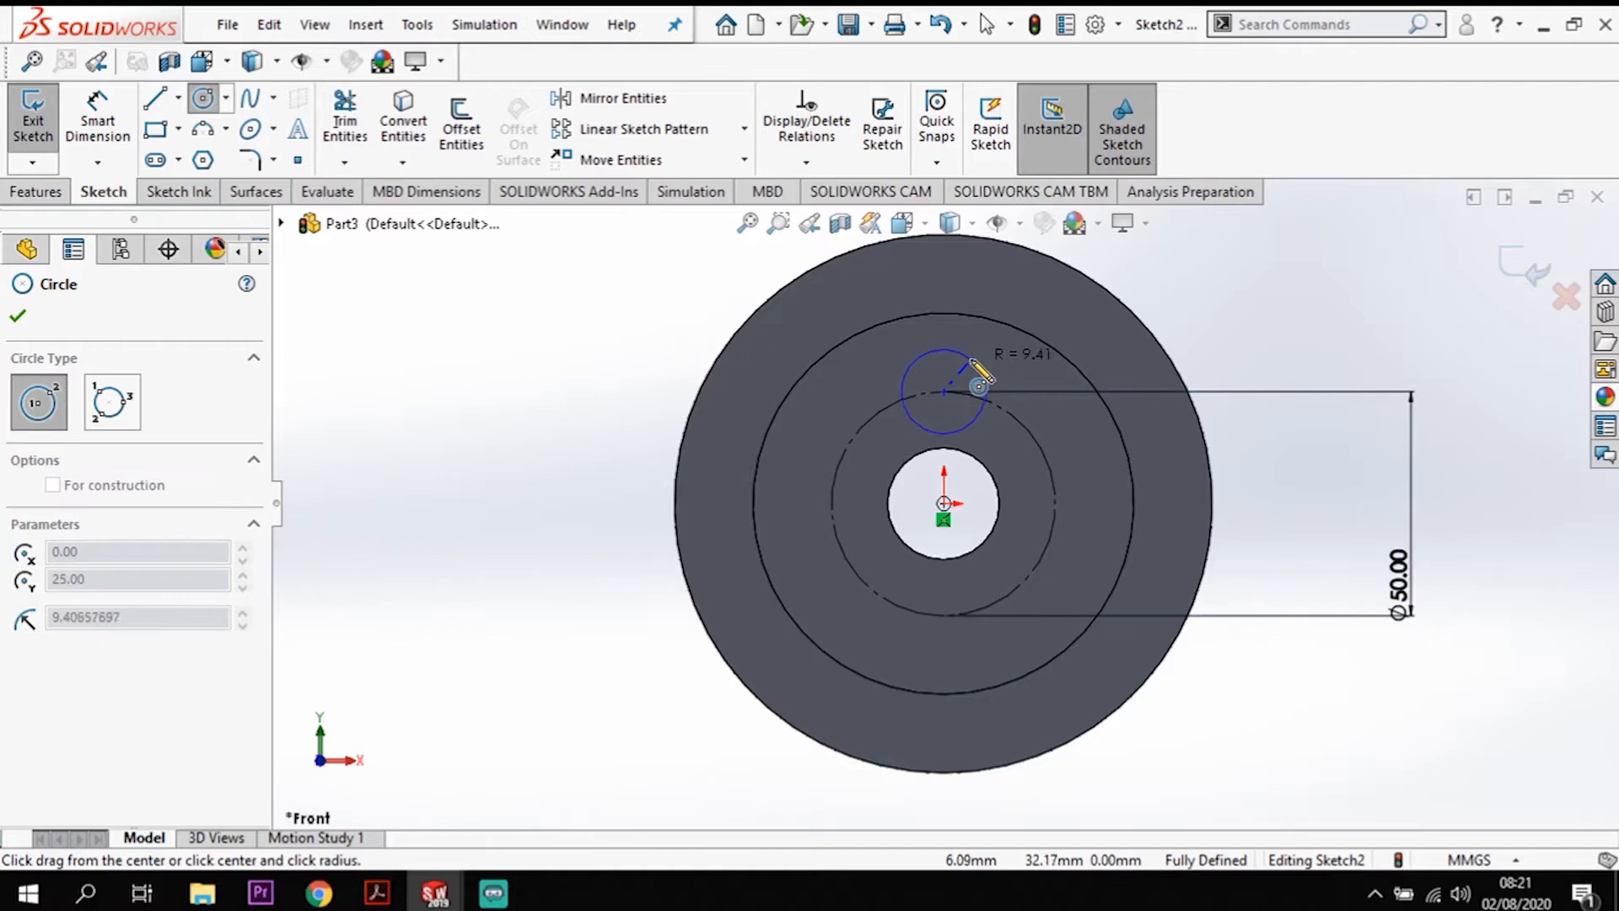
left_click(978, 361)
Step: Dimension the small circle's diameter and set it to 12 mm
right_click_drag(929, 380, 927, 353)
left_click(973, 362)
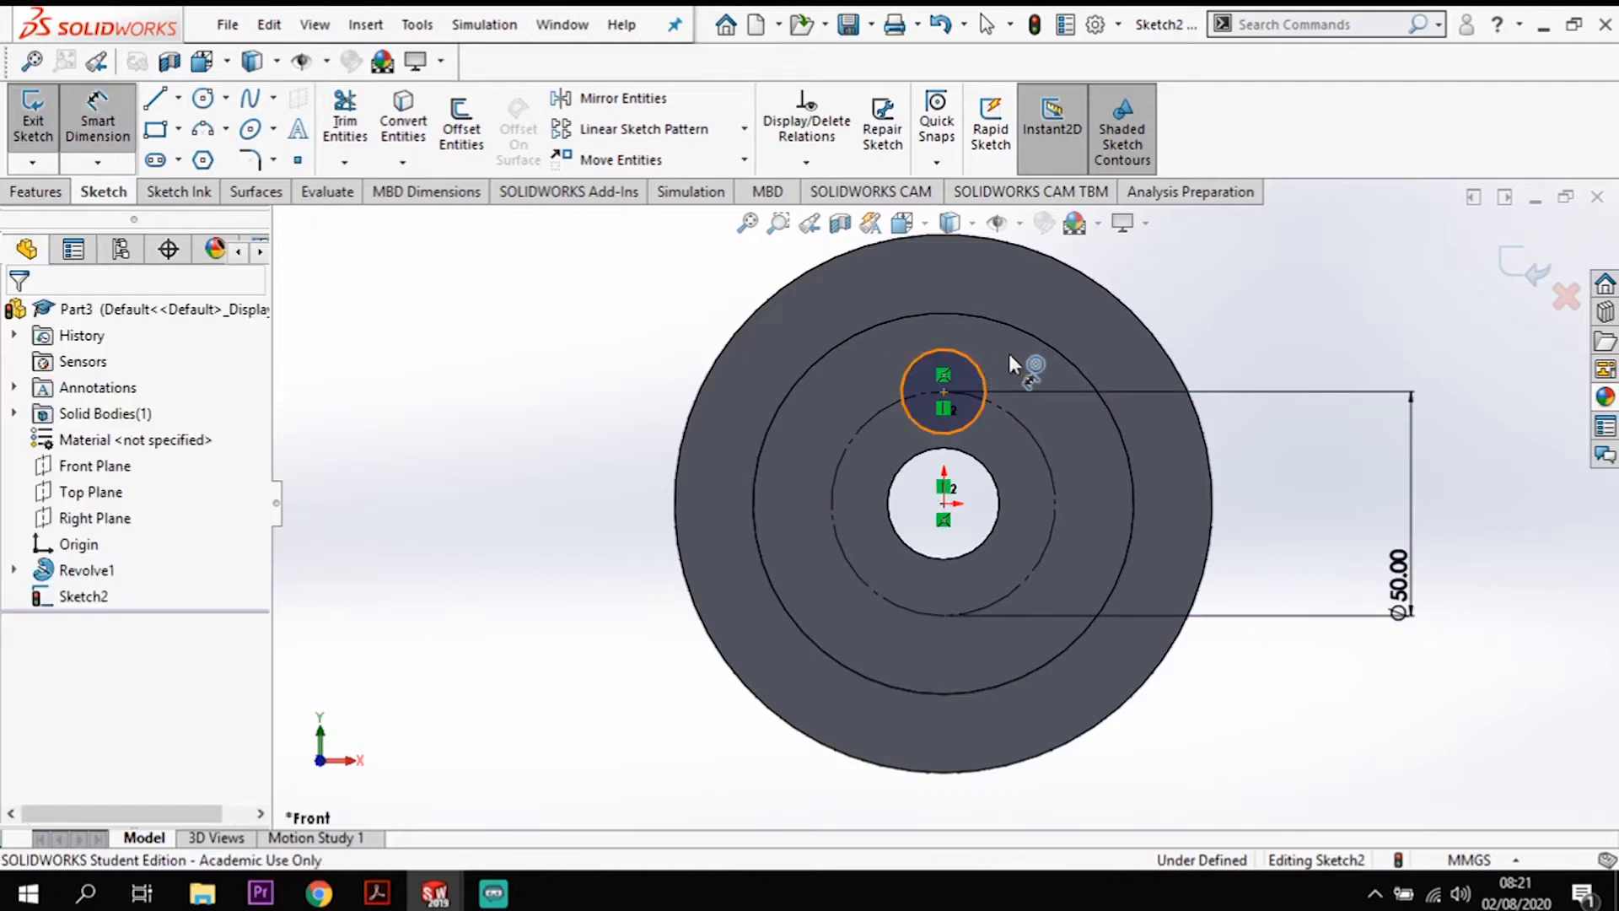
left_click(1021, 352)
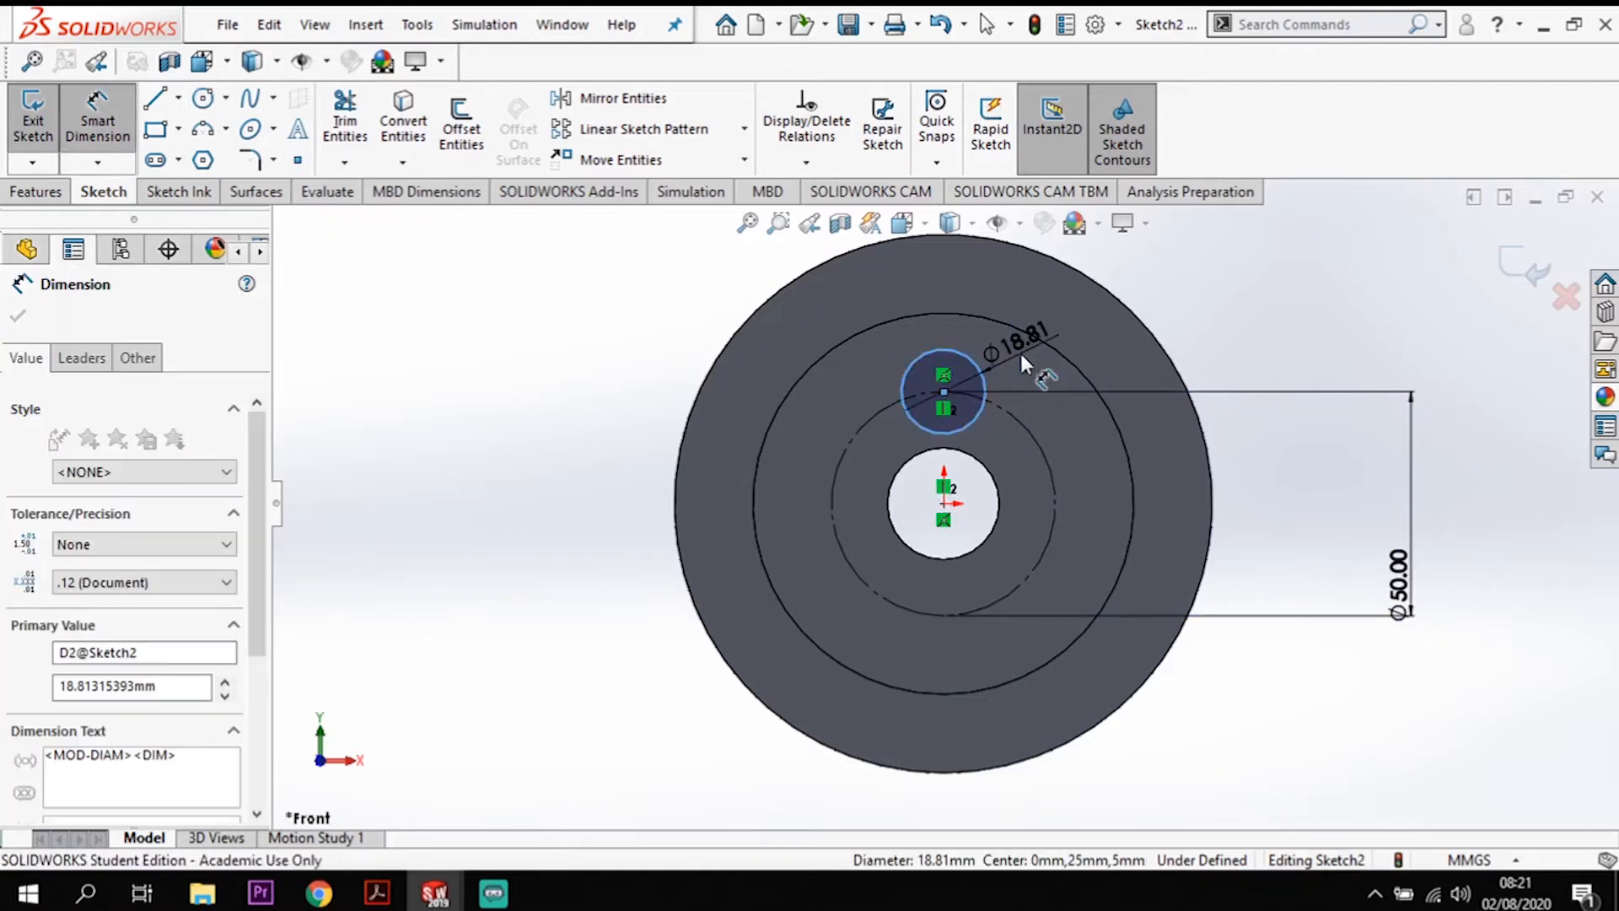
key("Return")
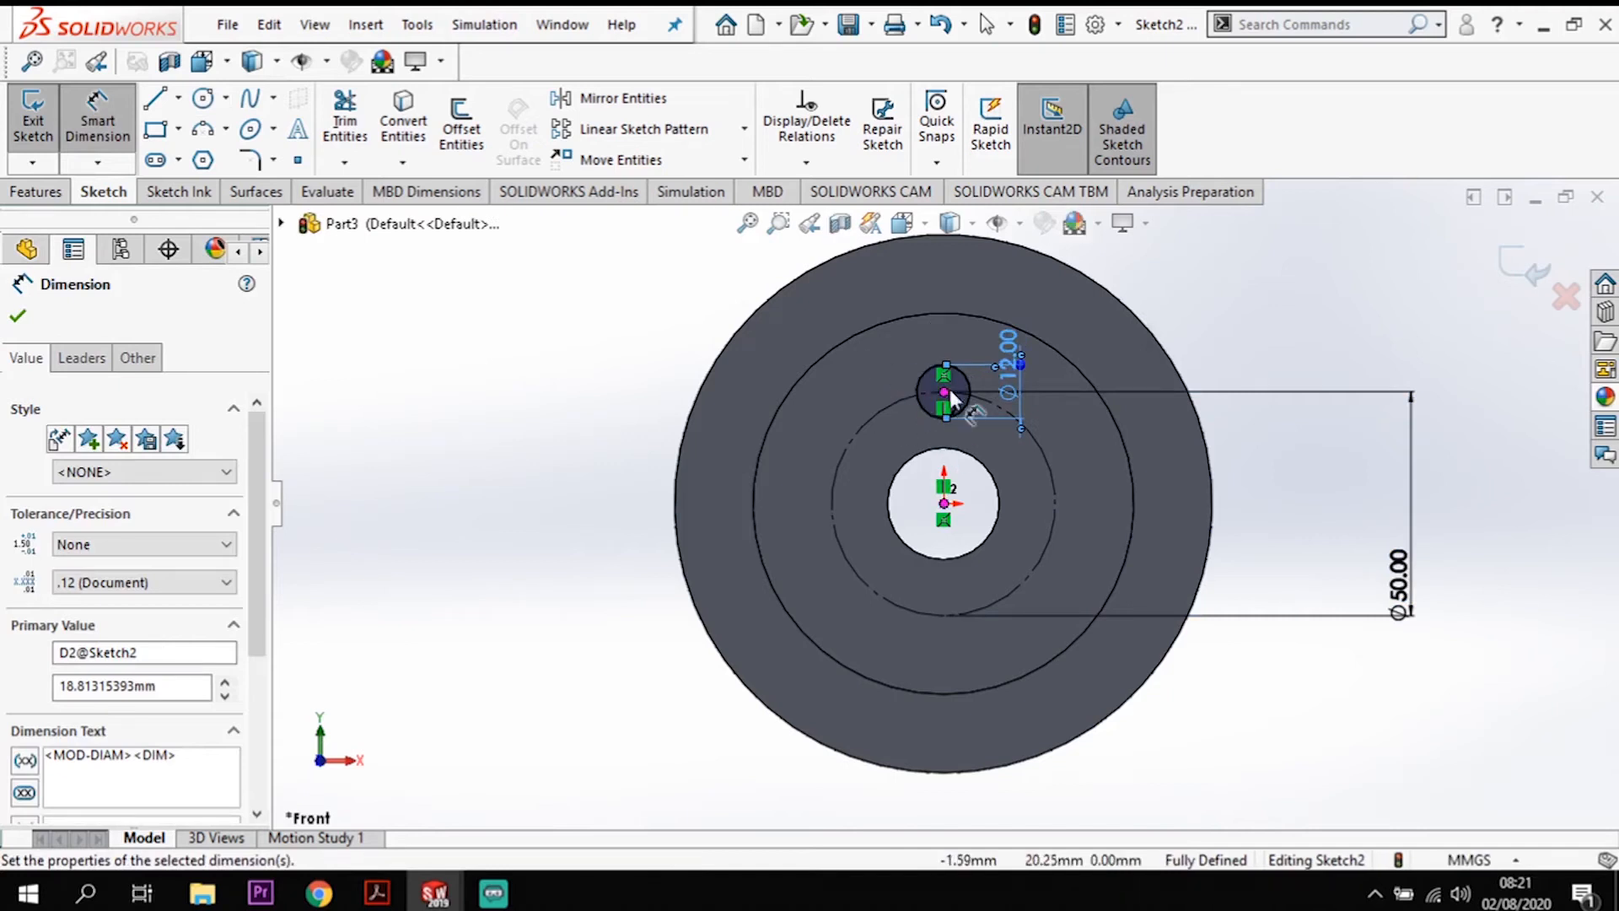
Step: Make an extruded cut from the 12 mm circle with the Through All end condition
left_click(35, 191)
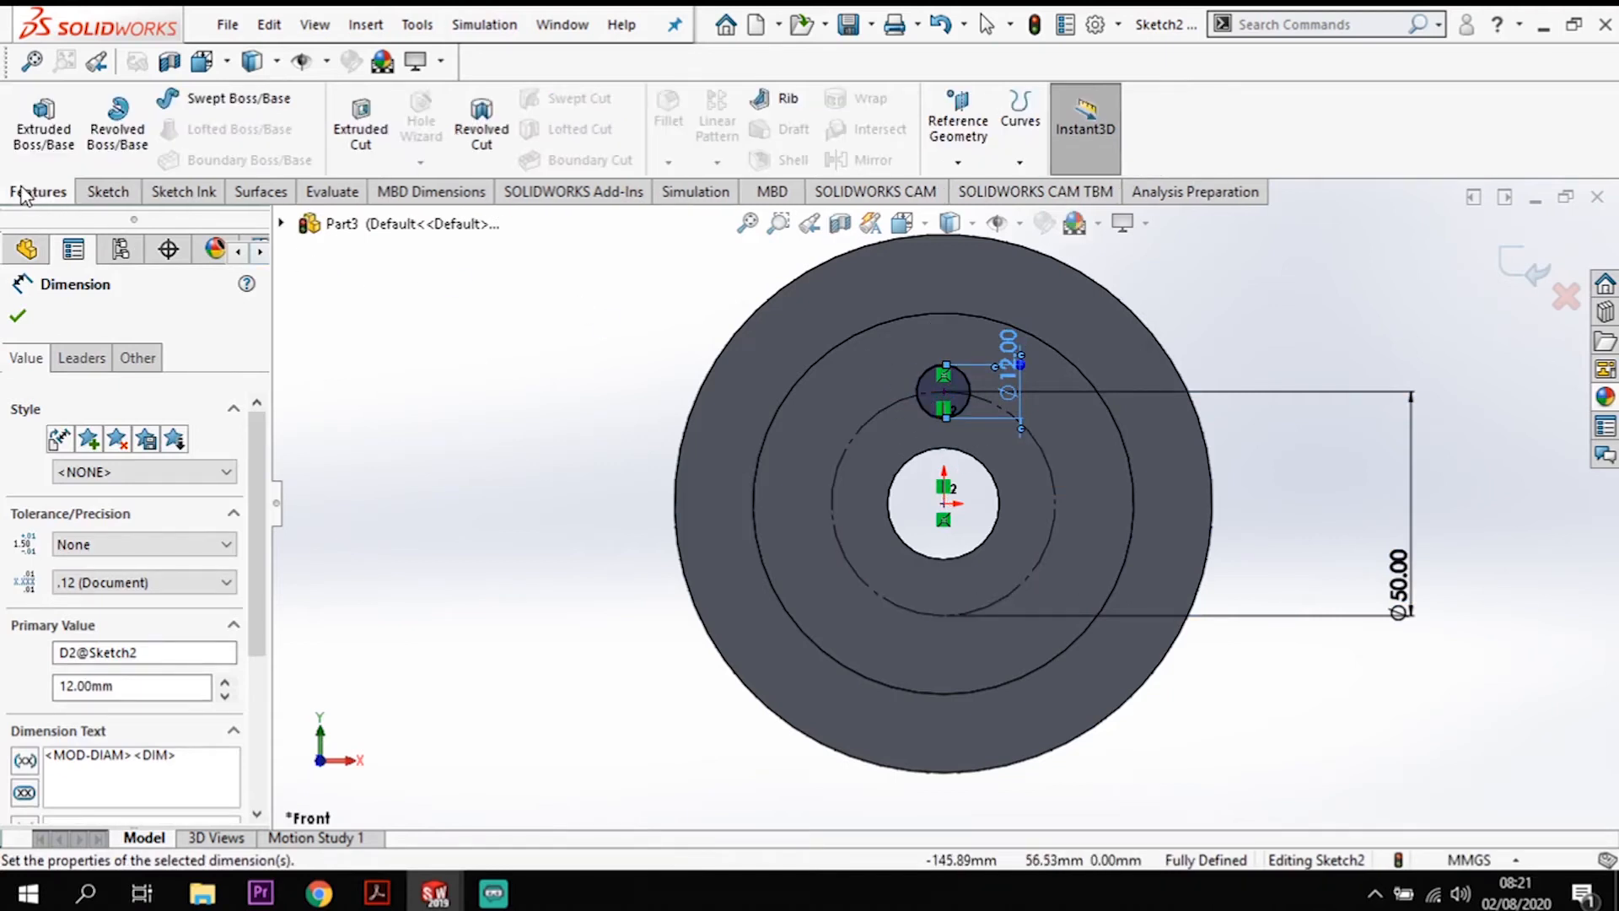
left_click(379, 145)
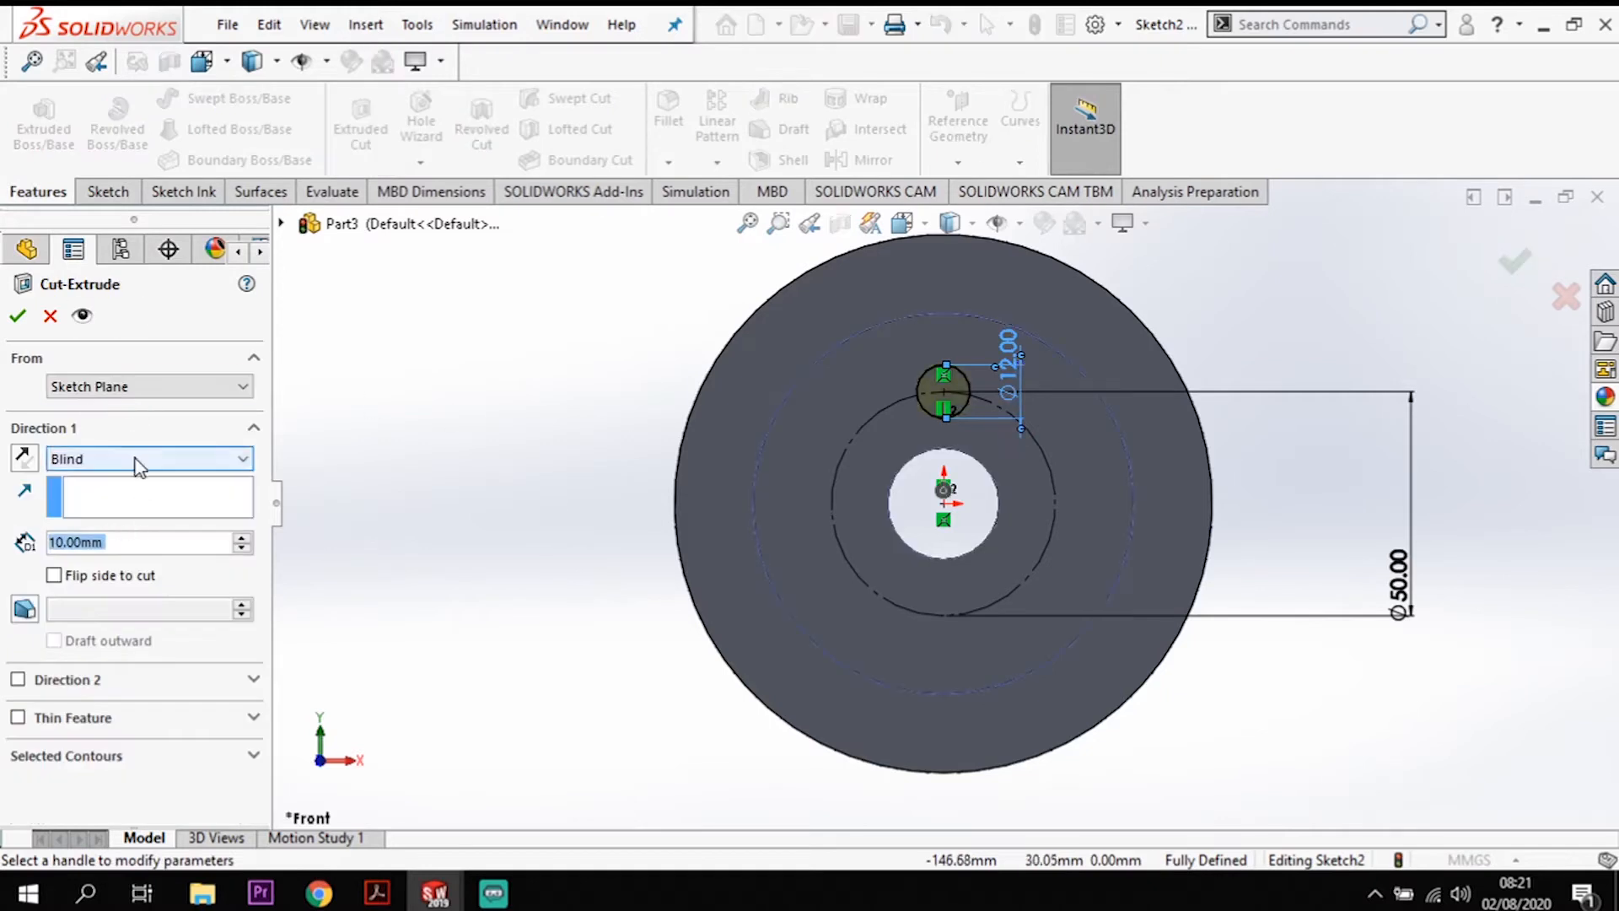
left_click(140, 458)
left_click(92, 495)
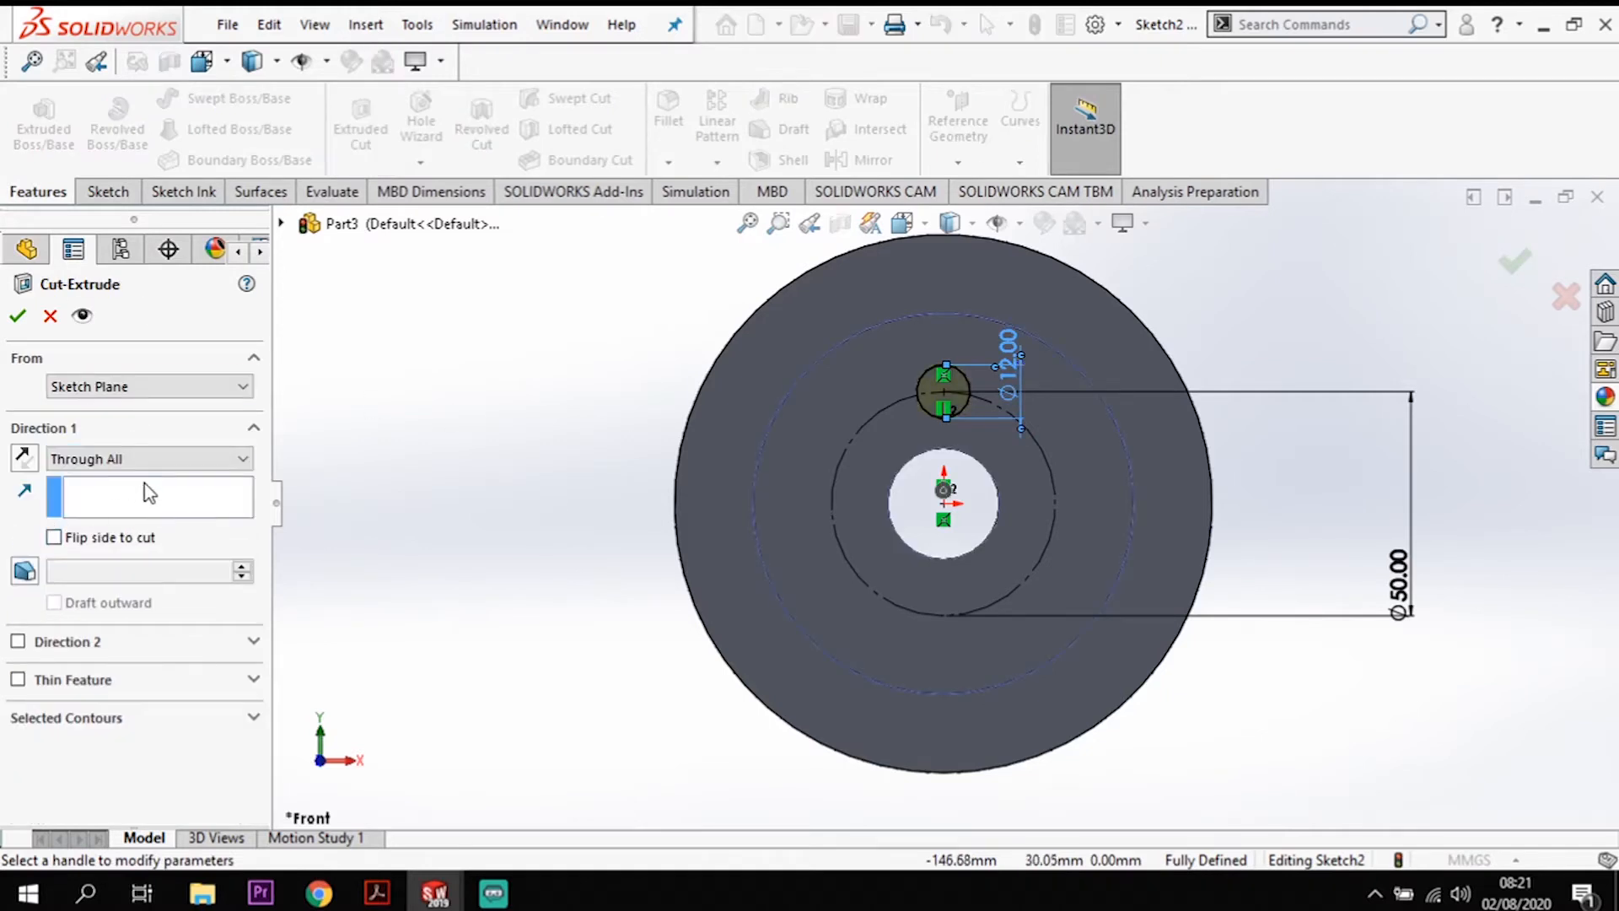
middle_click_drag(1526, 605, 4, 265)
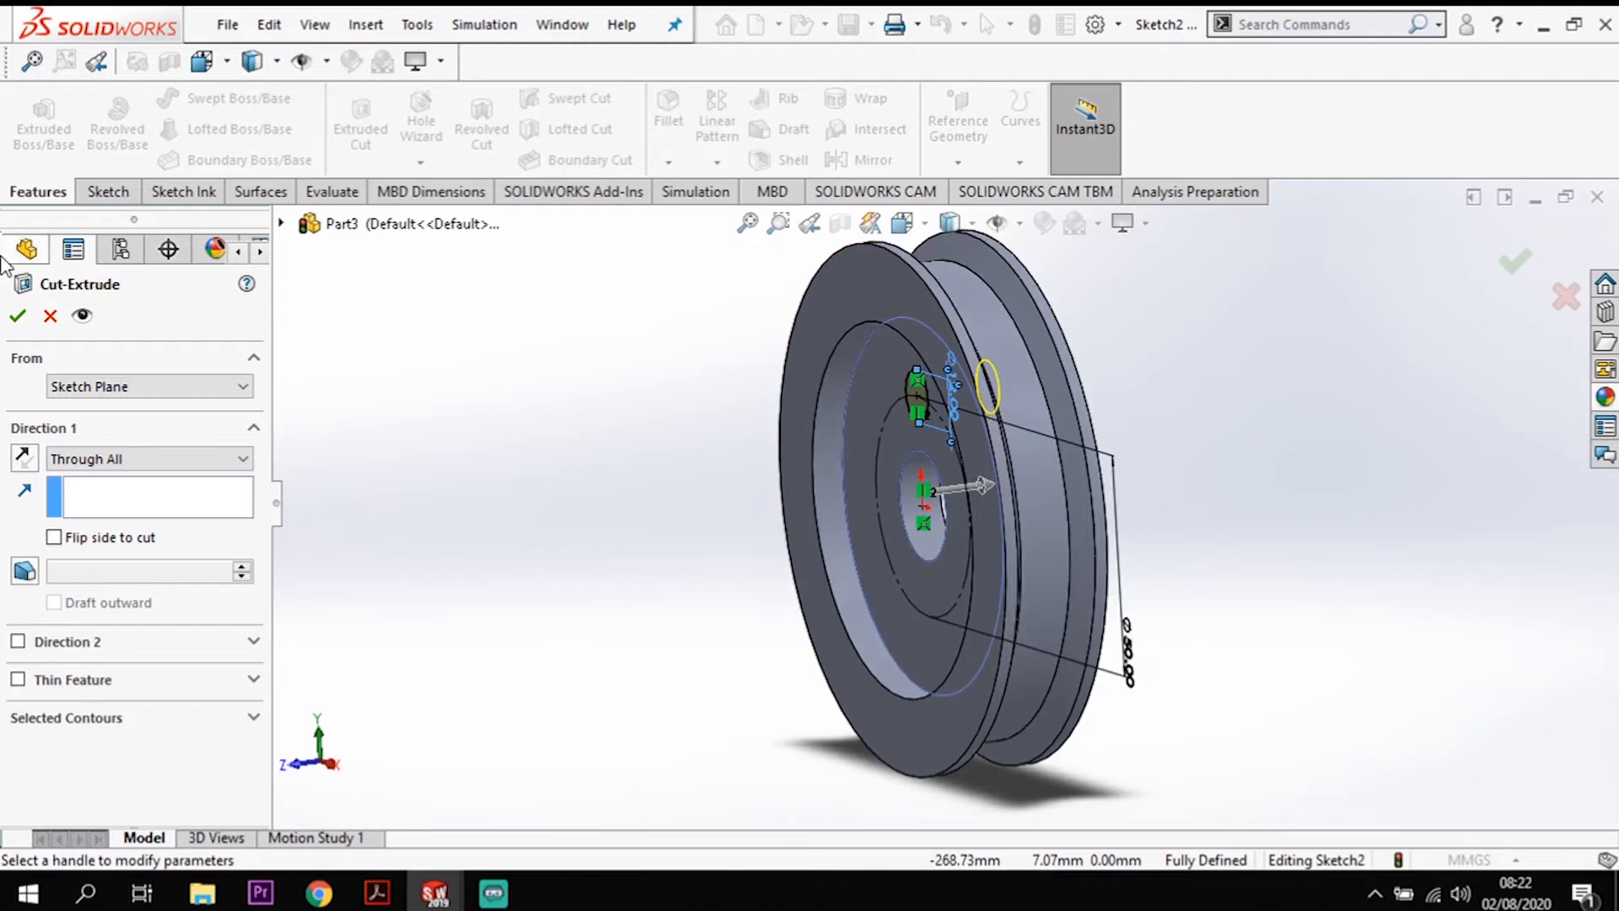
left_click(17, 316)
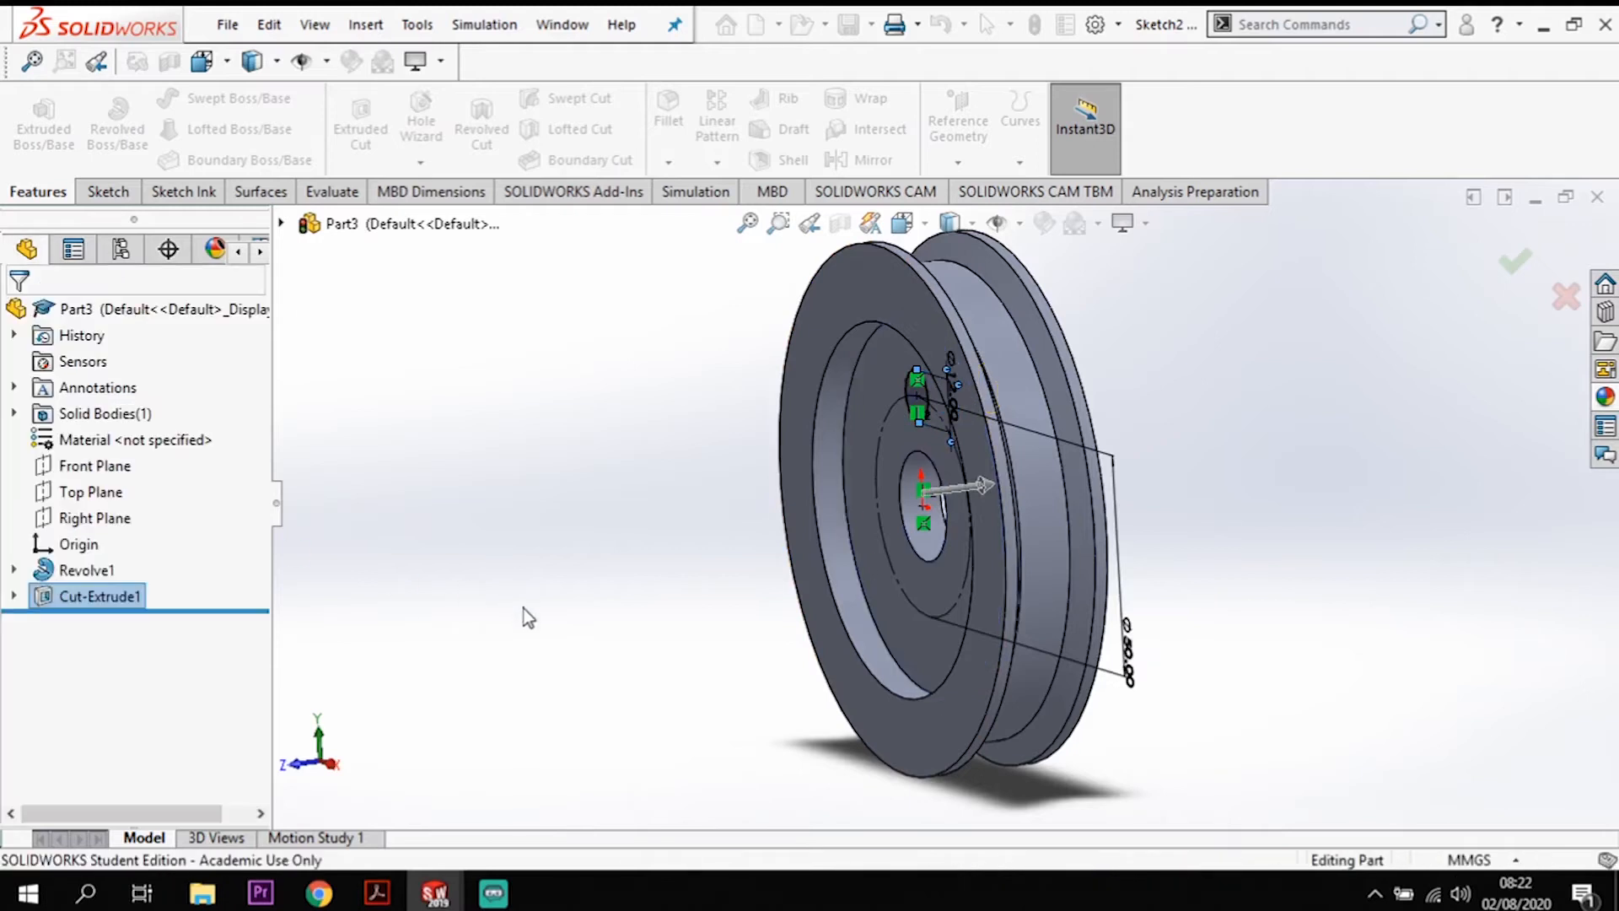
Step: Start a circular pattern feature with the wheel's recessed face in view
key("ctrl+1")
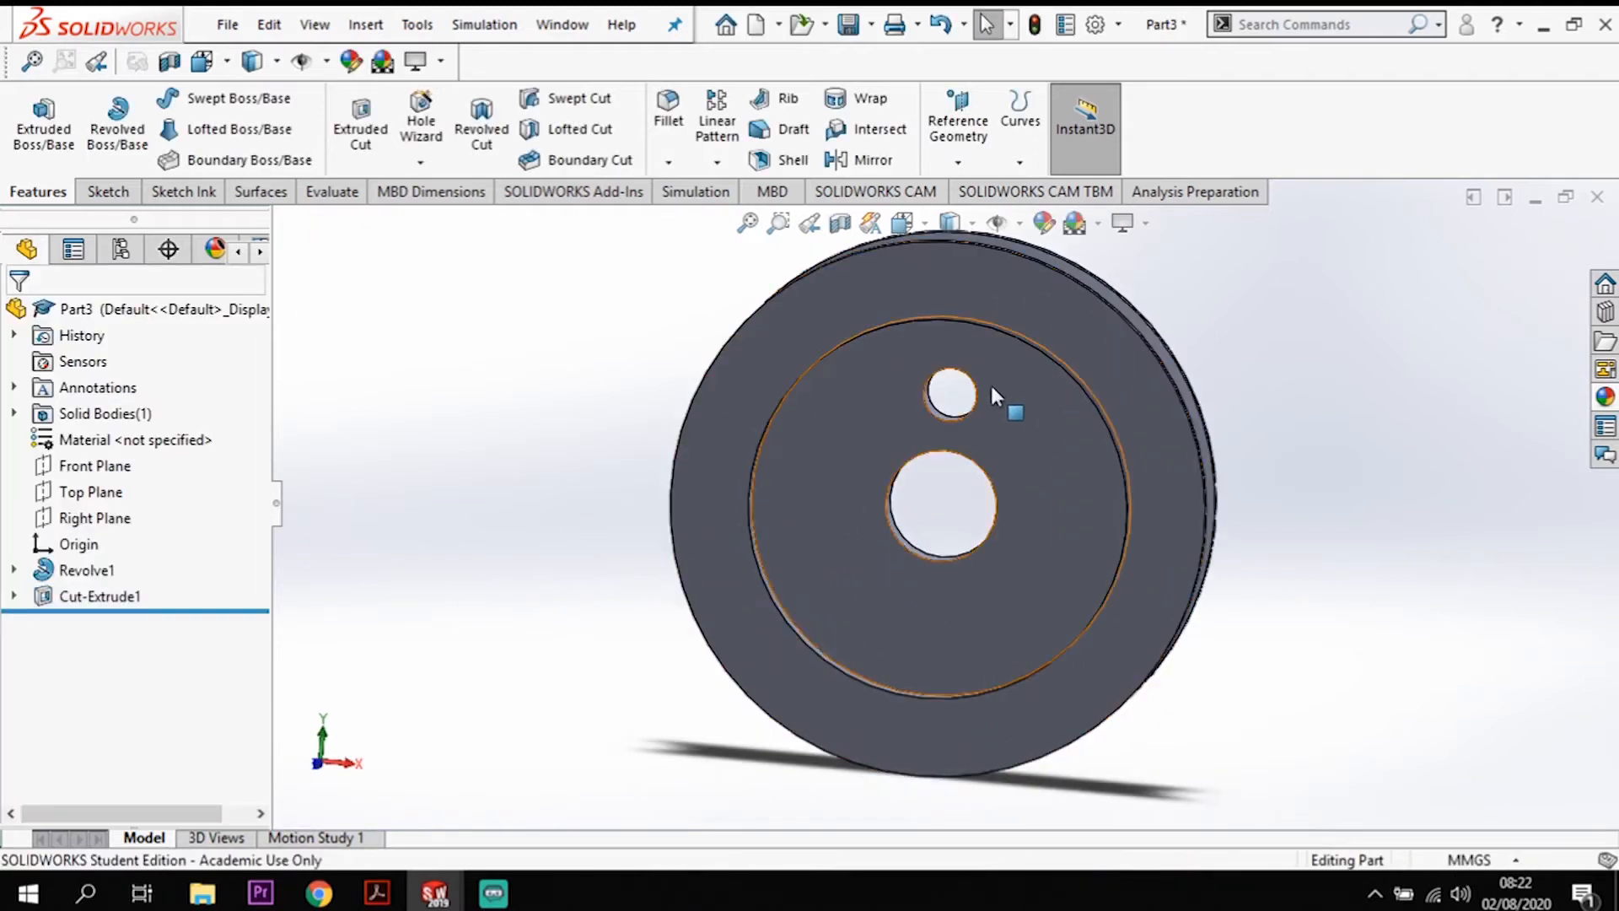
left_click(717, 162)
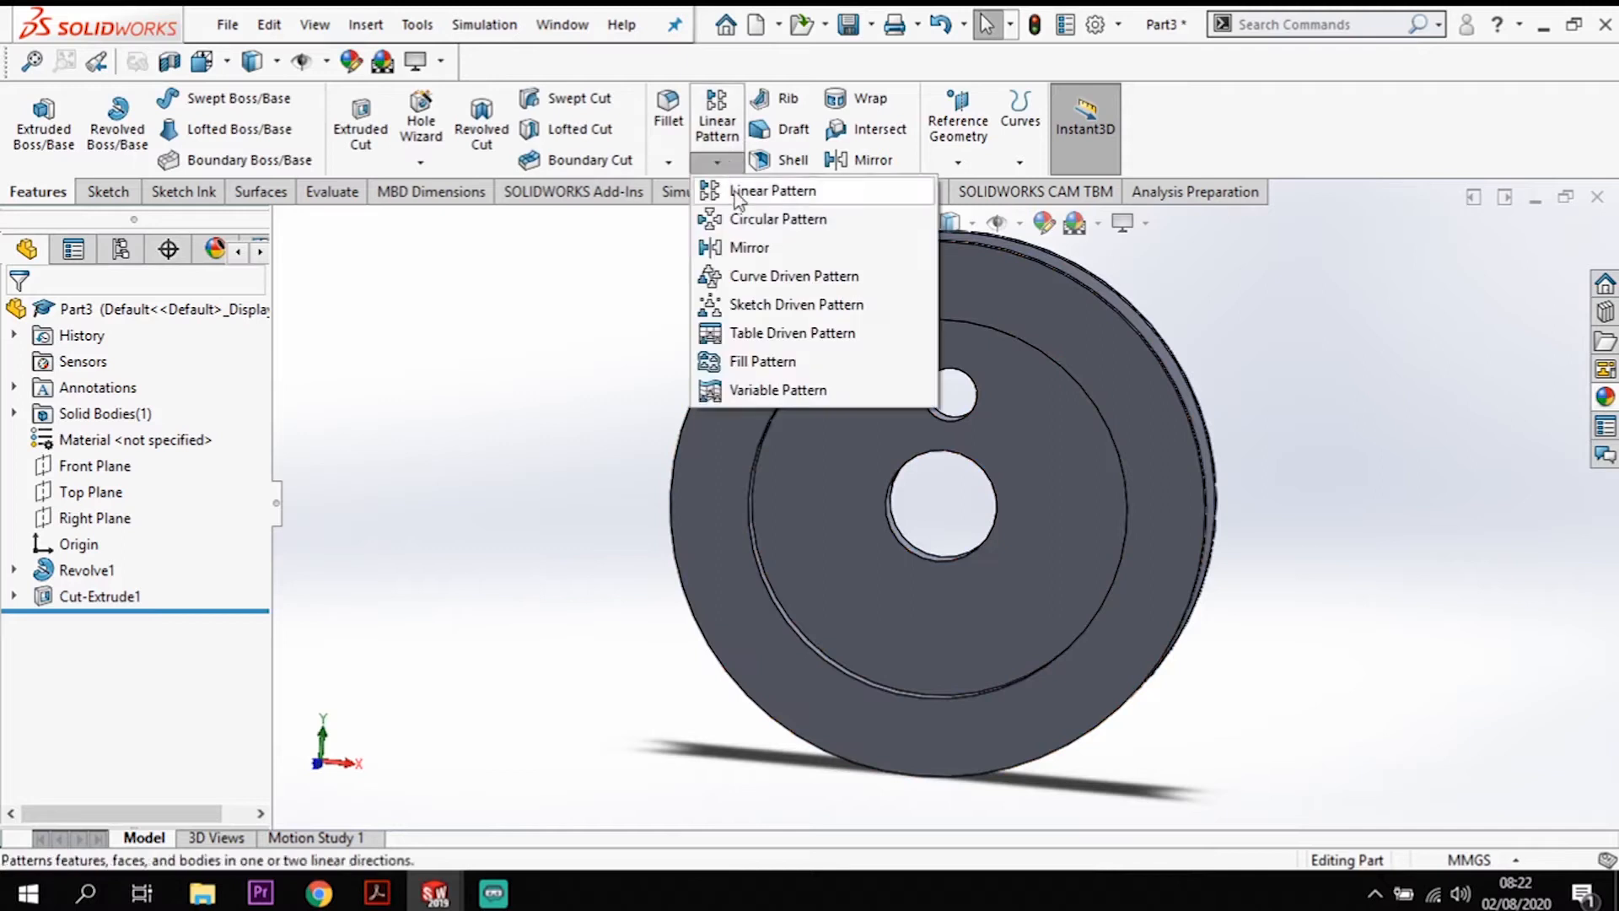
left_click(757, 219)
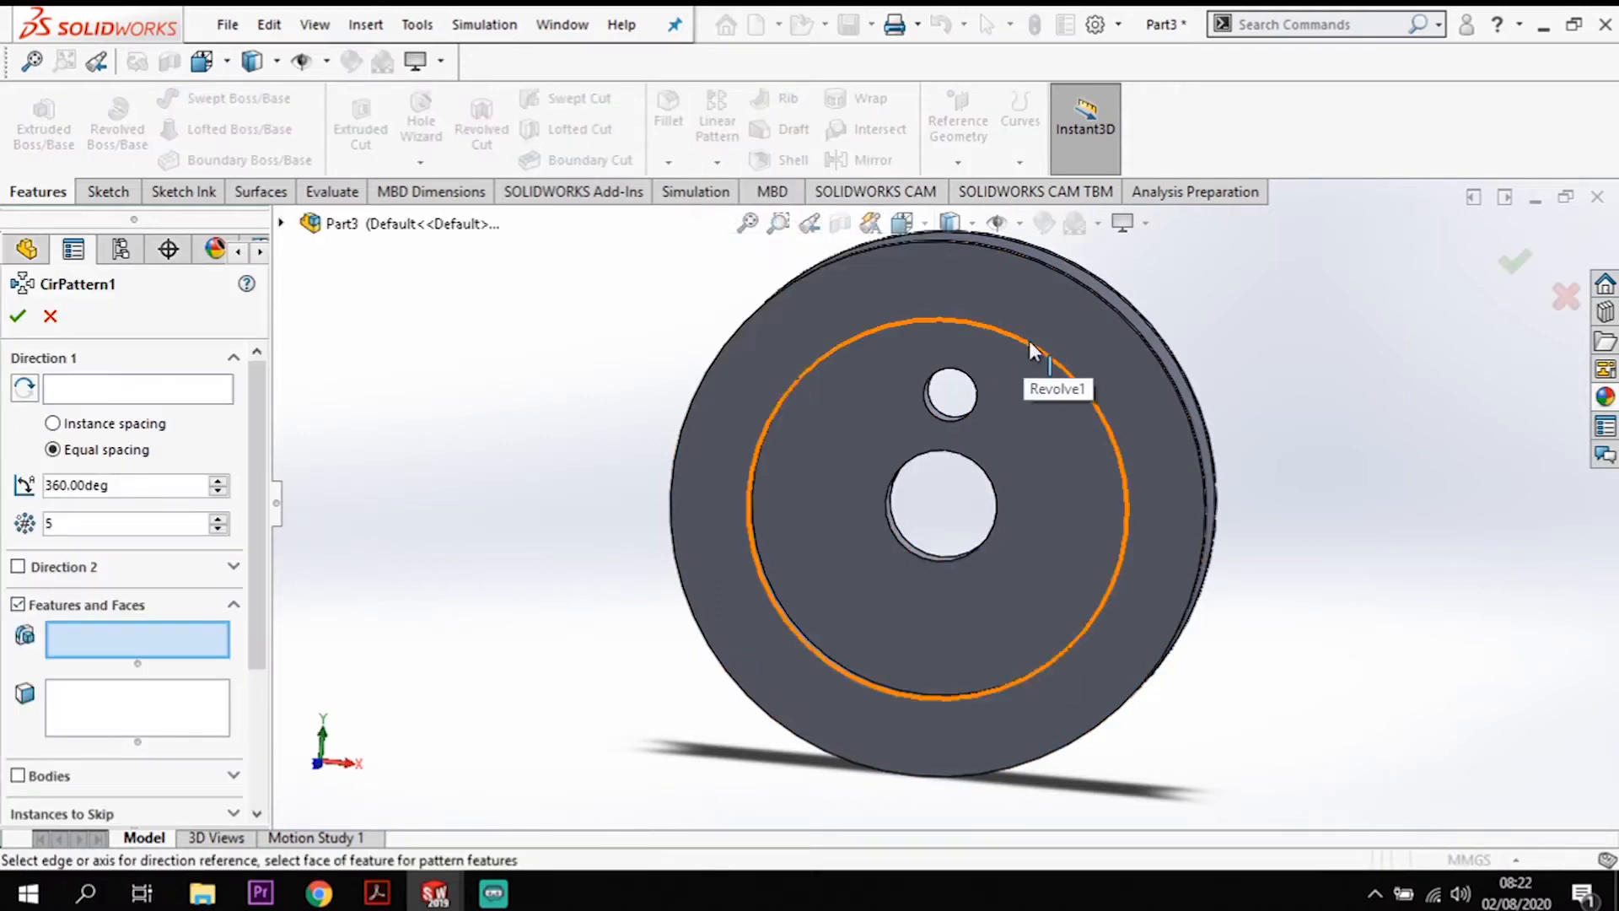
left_click(1046, 358)
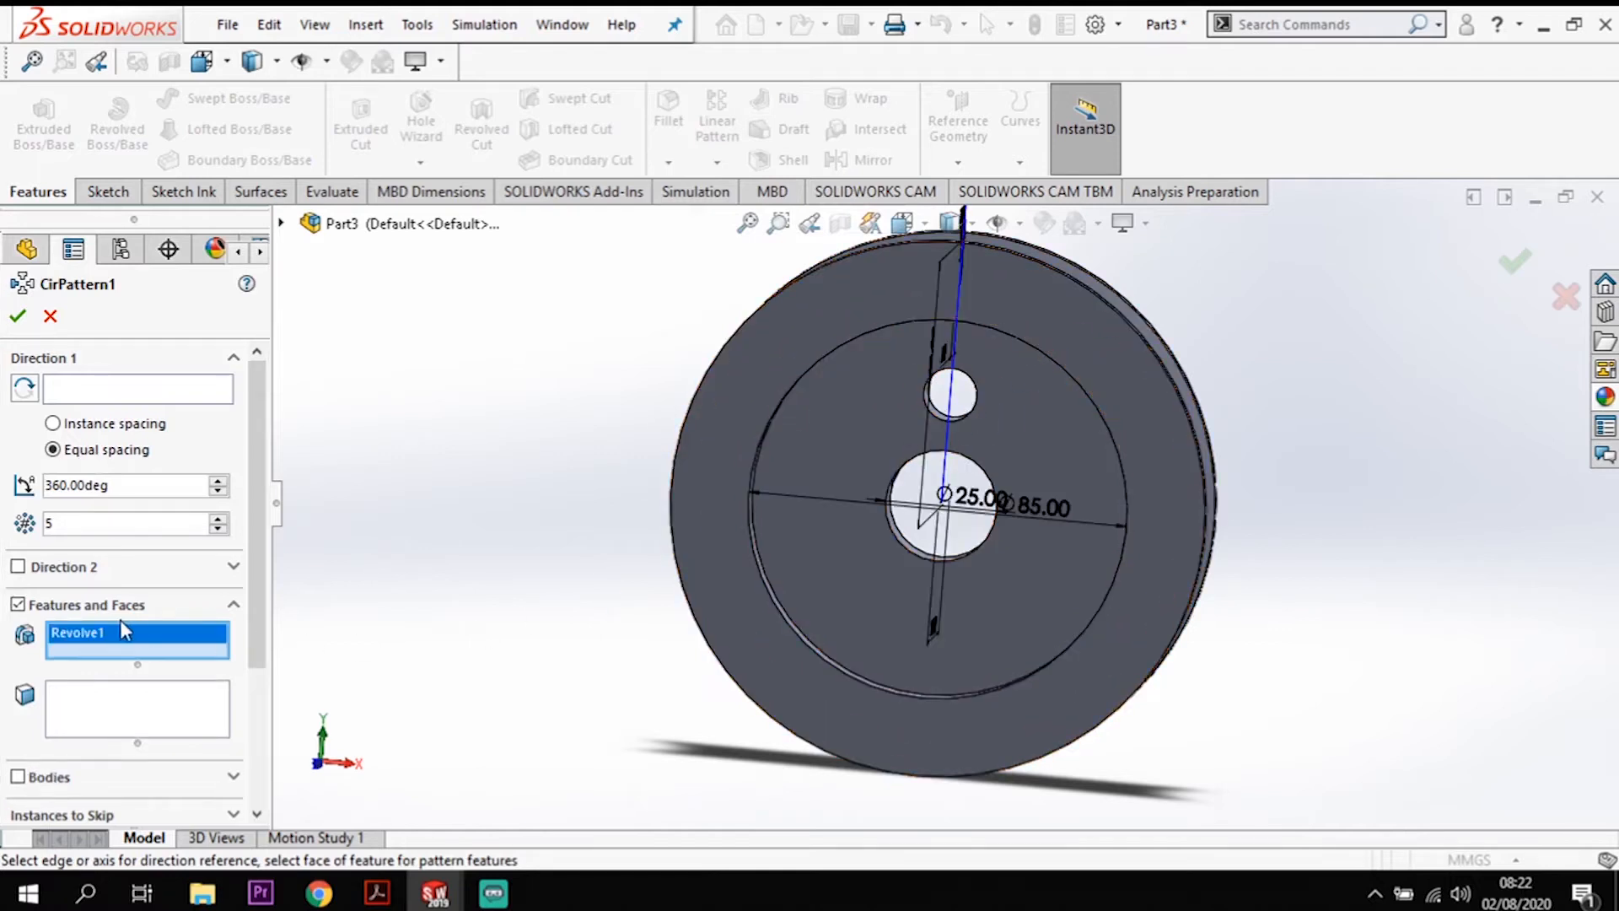
left_click(88, 632)
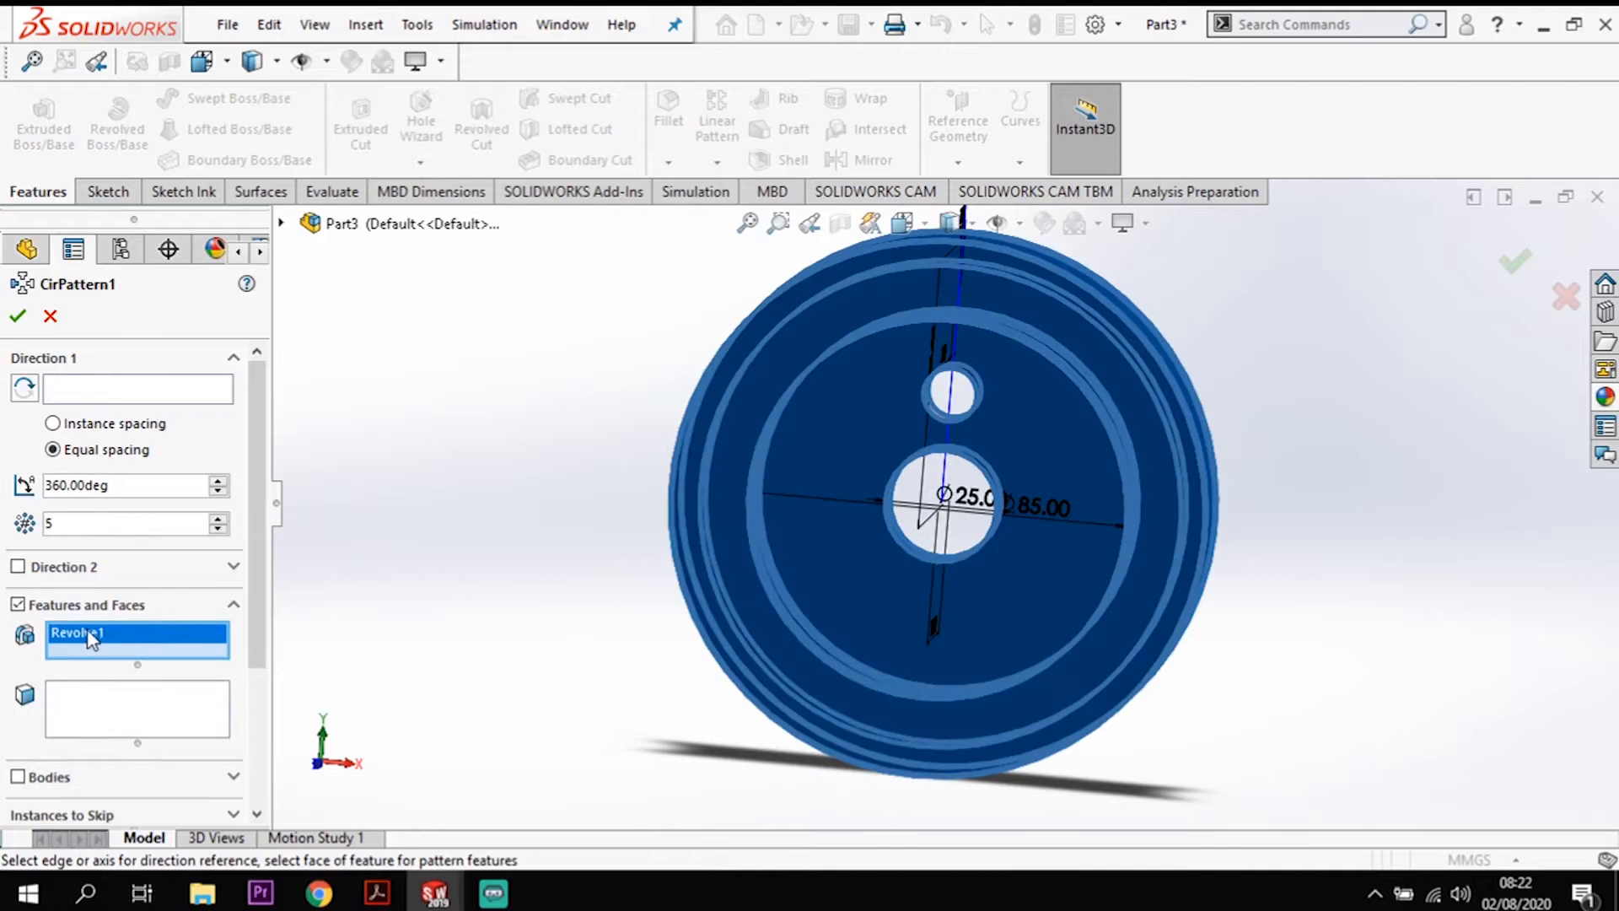
key("Delete")
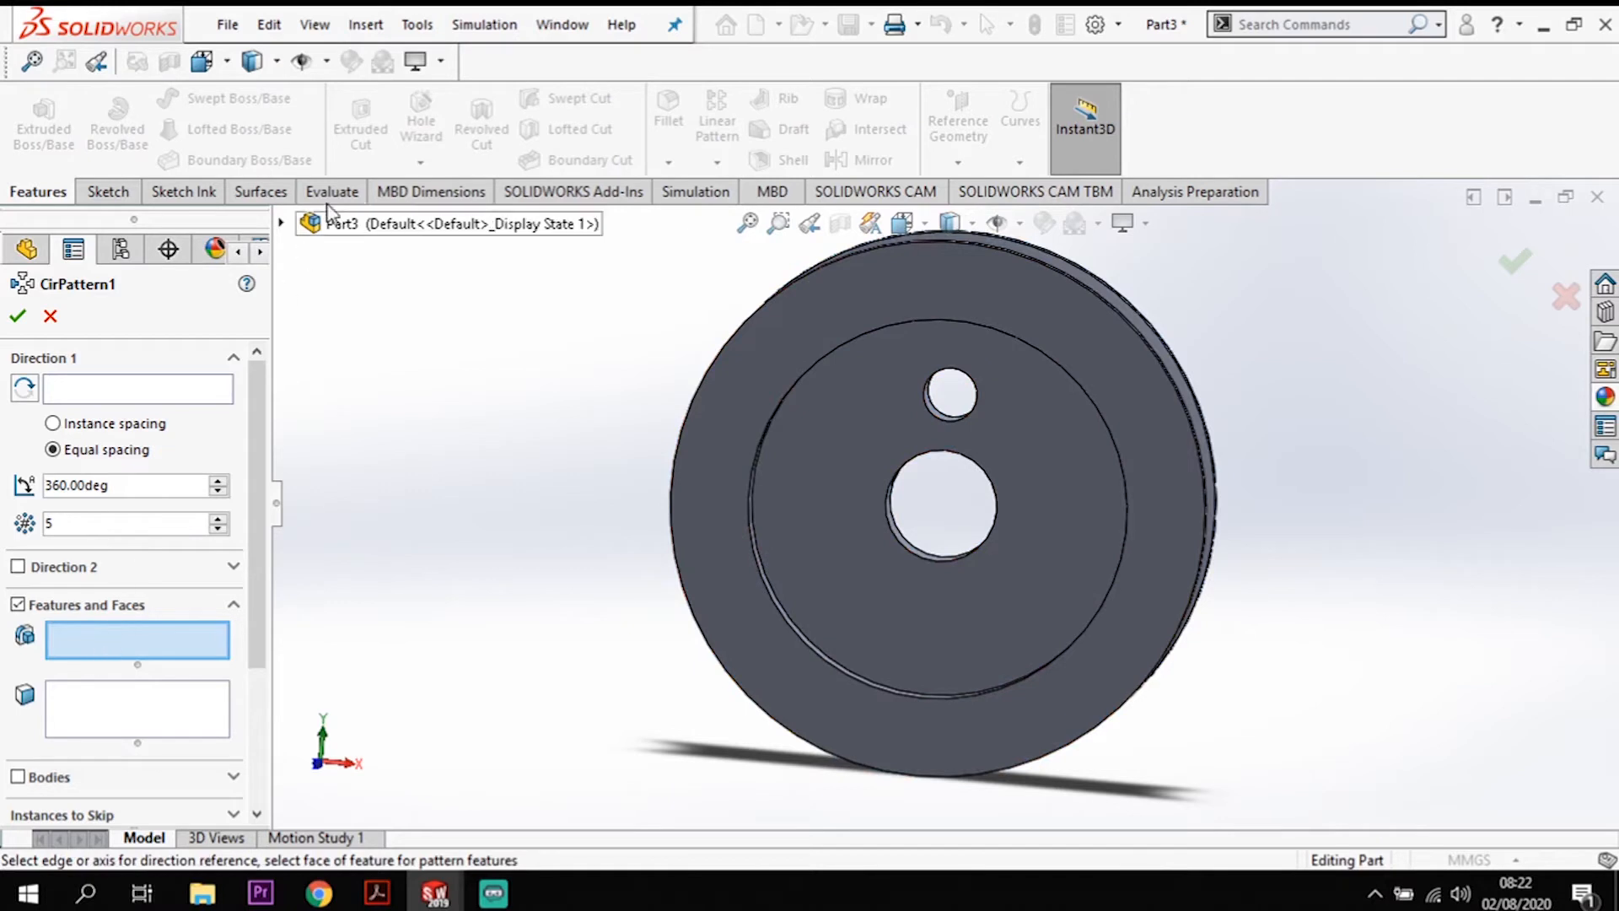
Step: Pattern the hole cut around the recess's circular edge with 5 equally spaced instances over 360°
left_click(284, 223)
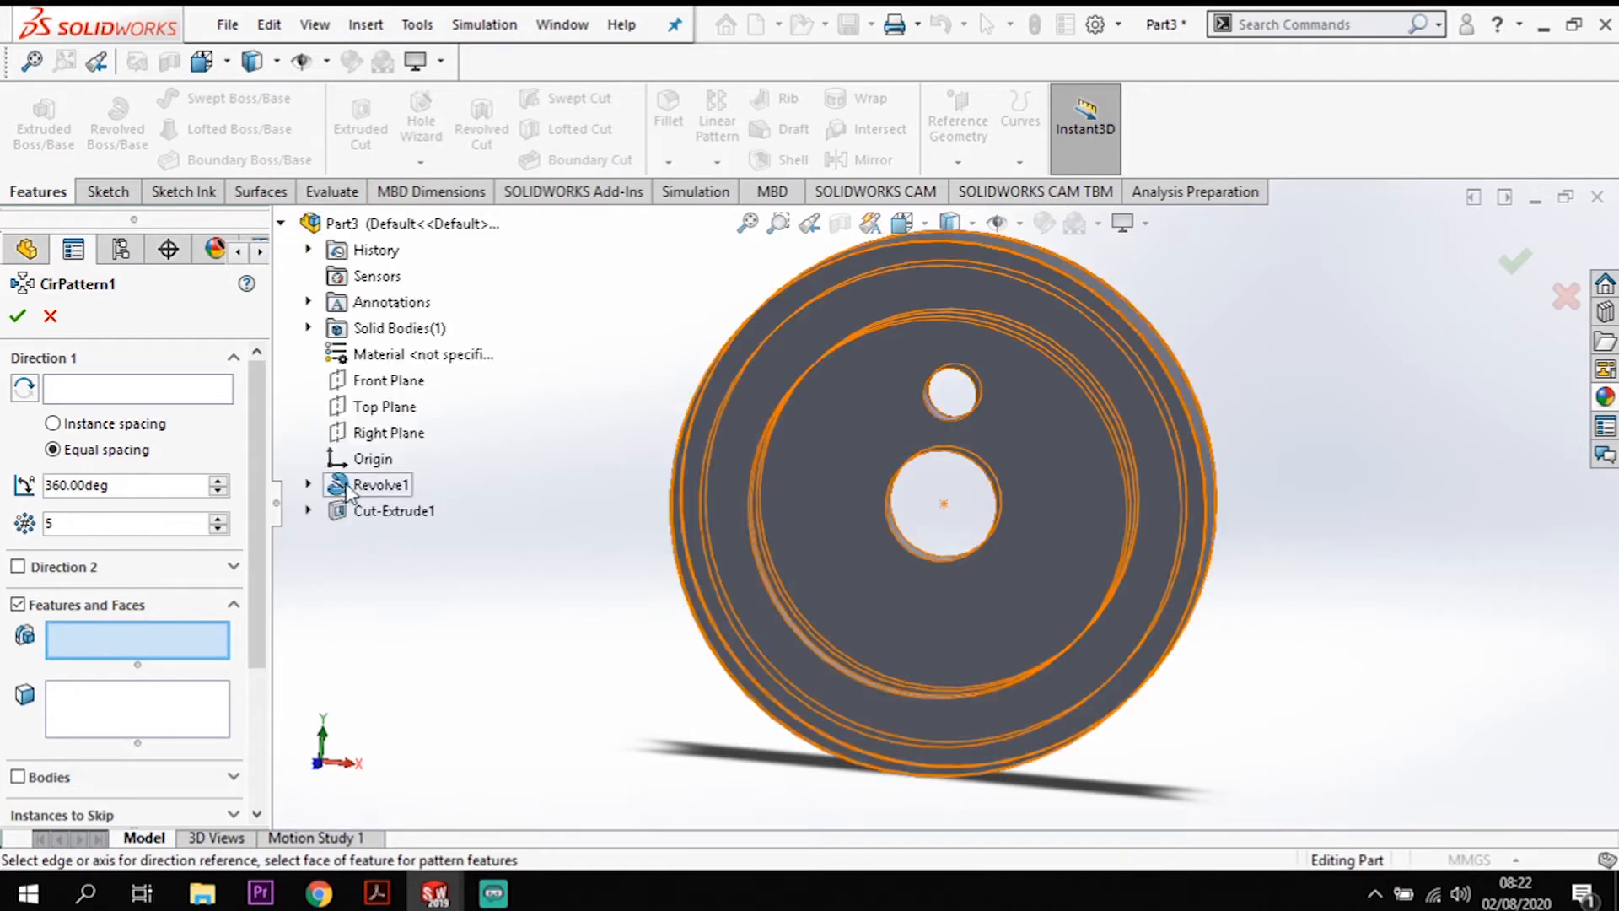
left_click(376, 513)
left_click(376, 512)
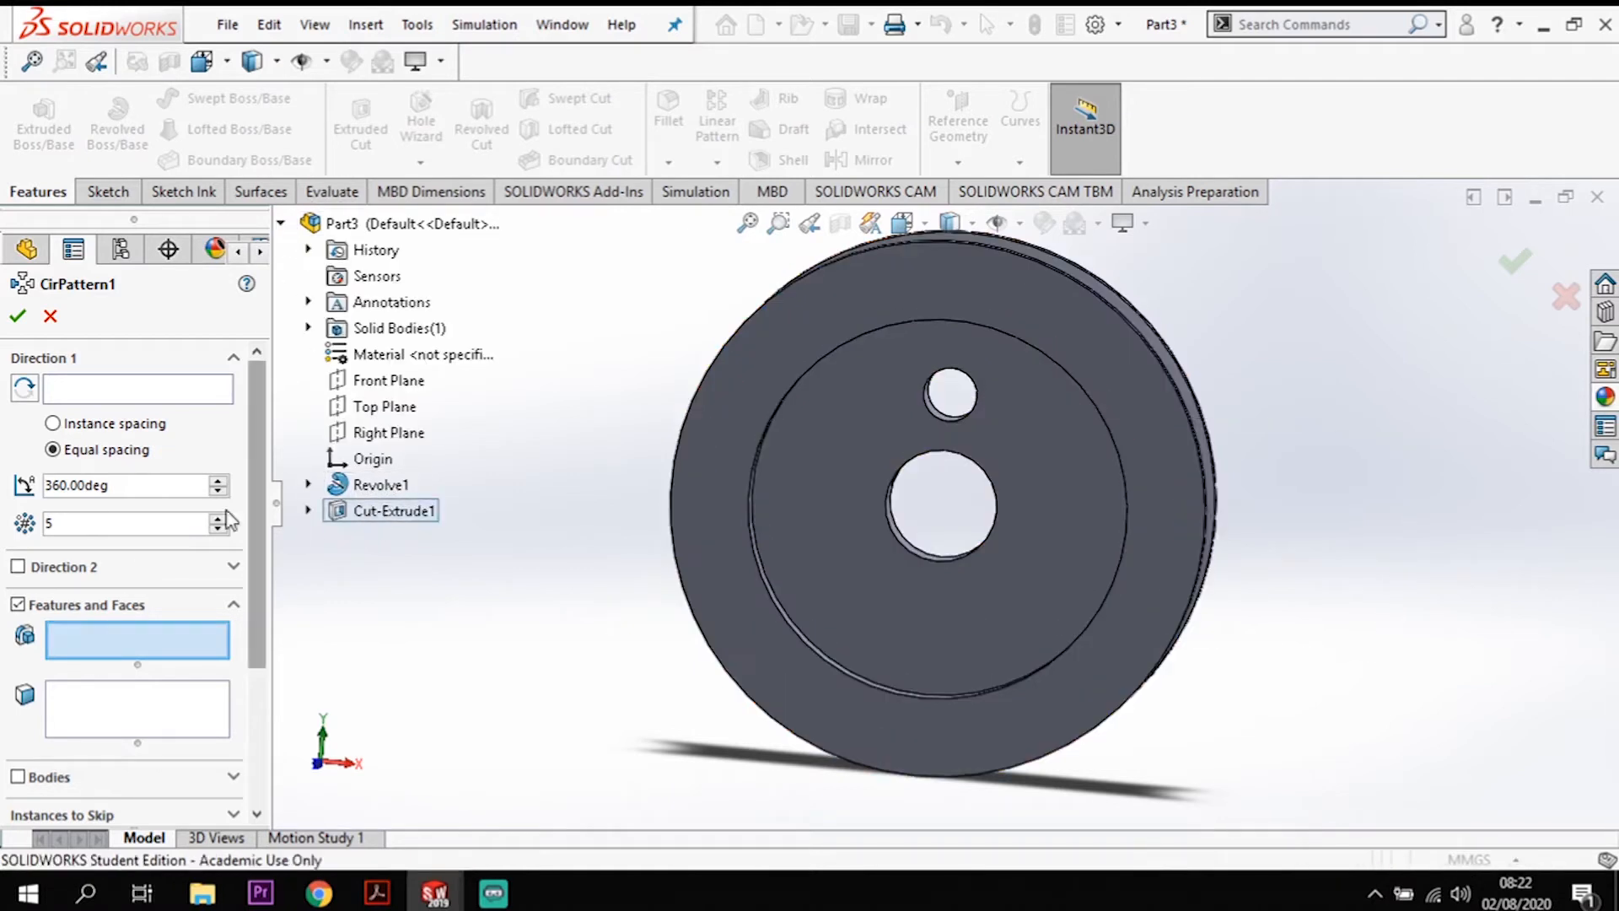
left_click(376, 513)
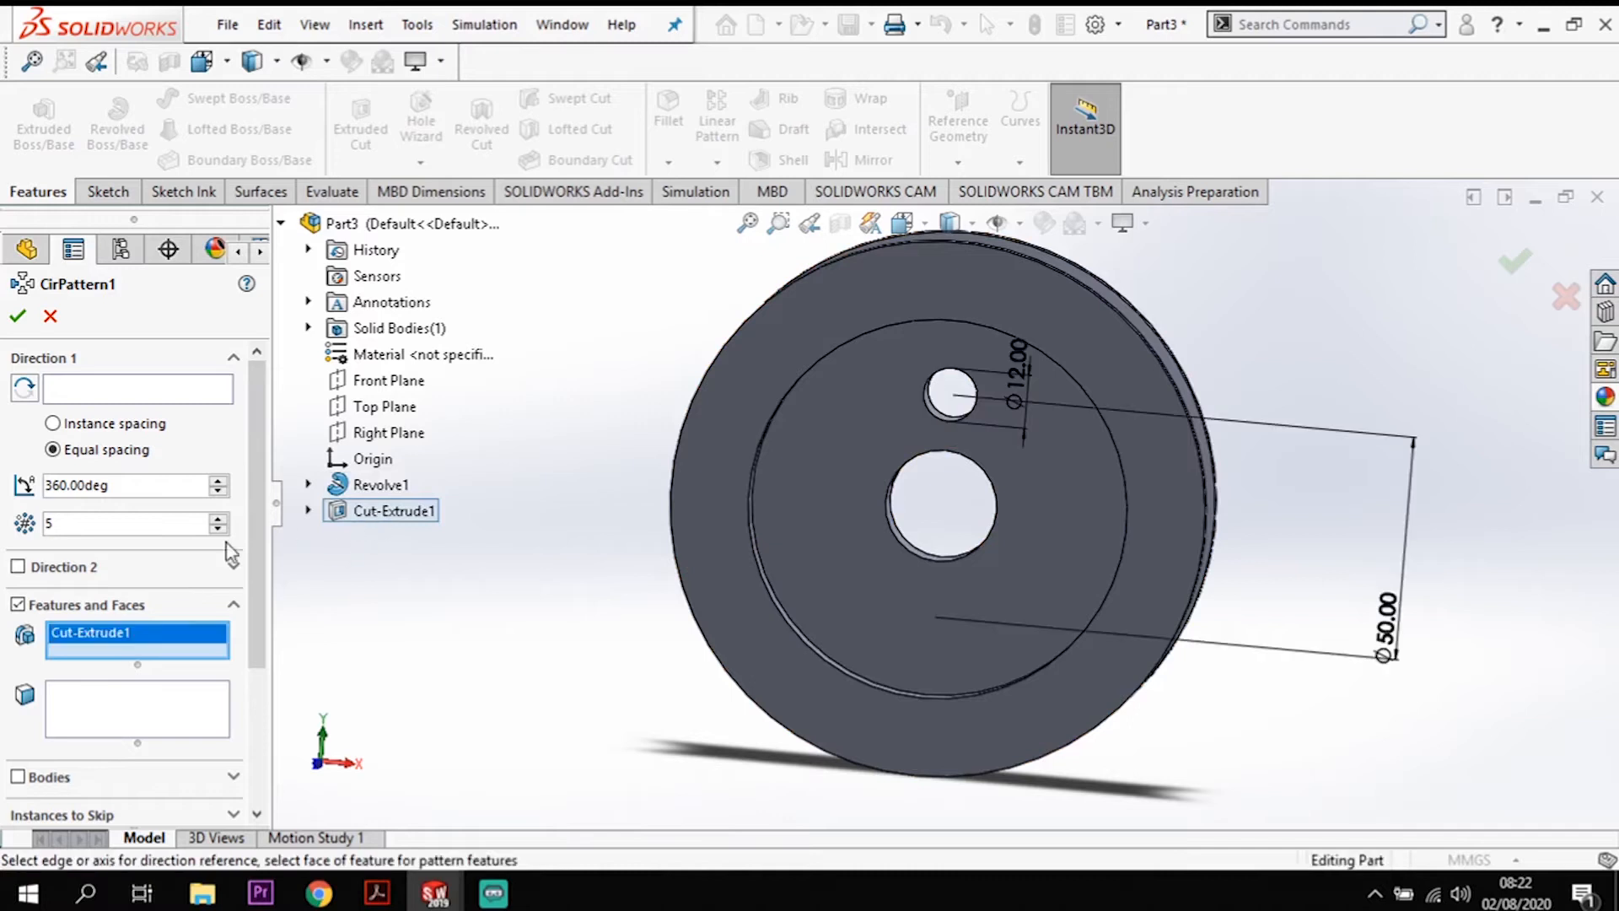
left_click(102, 396)
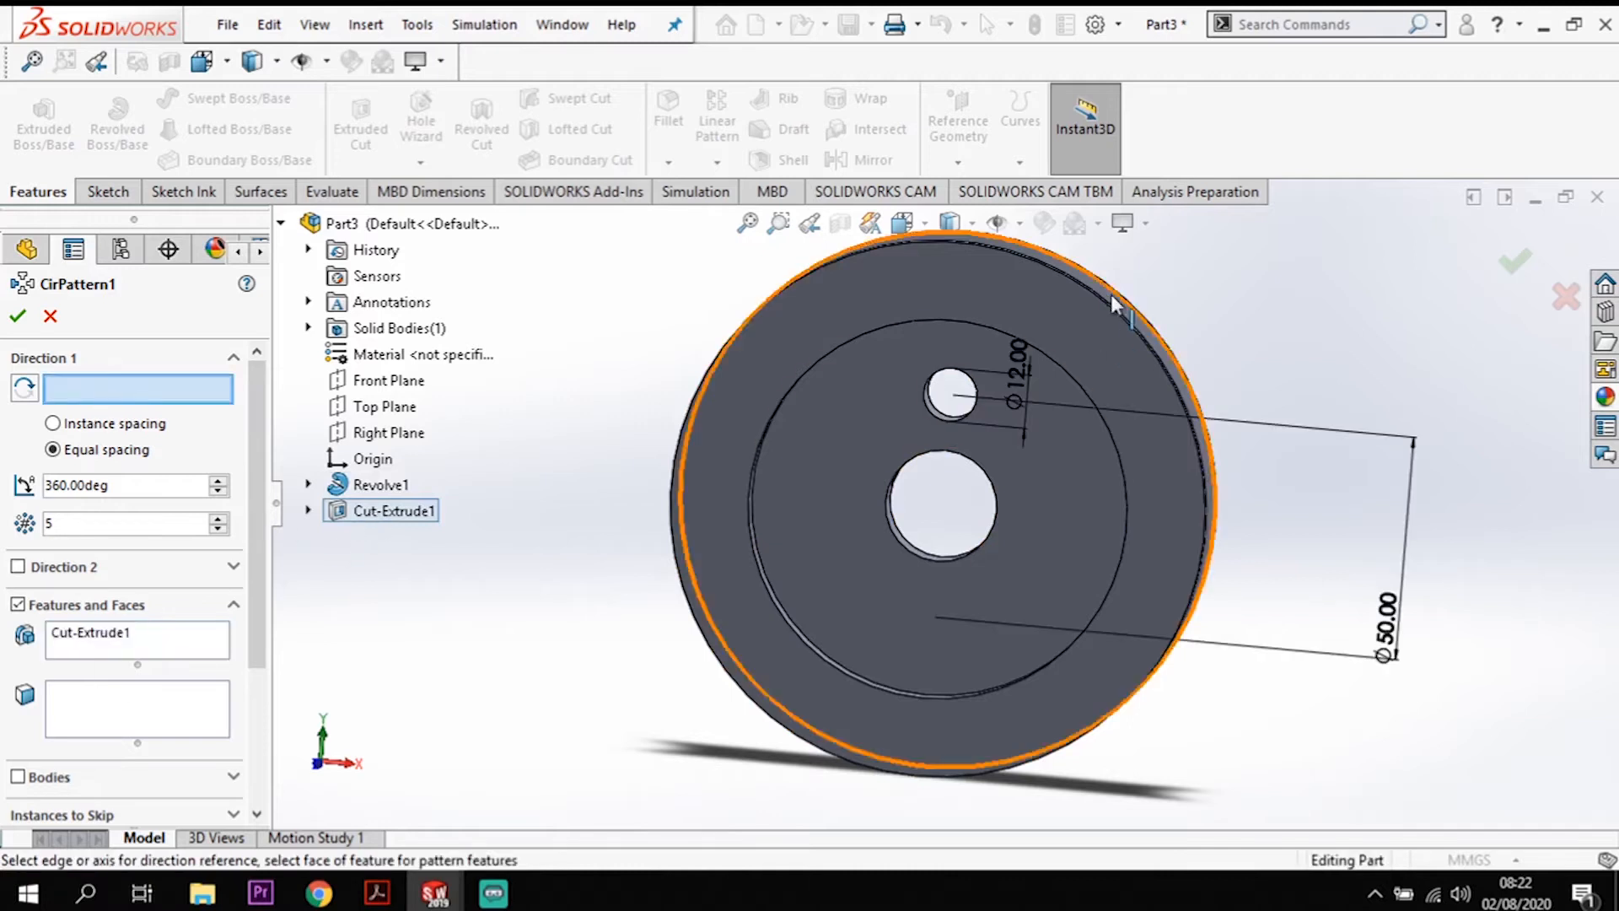
left_click(974, 322)
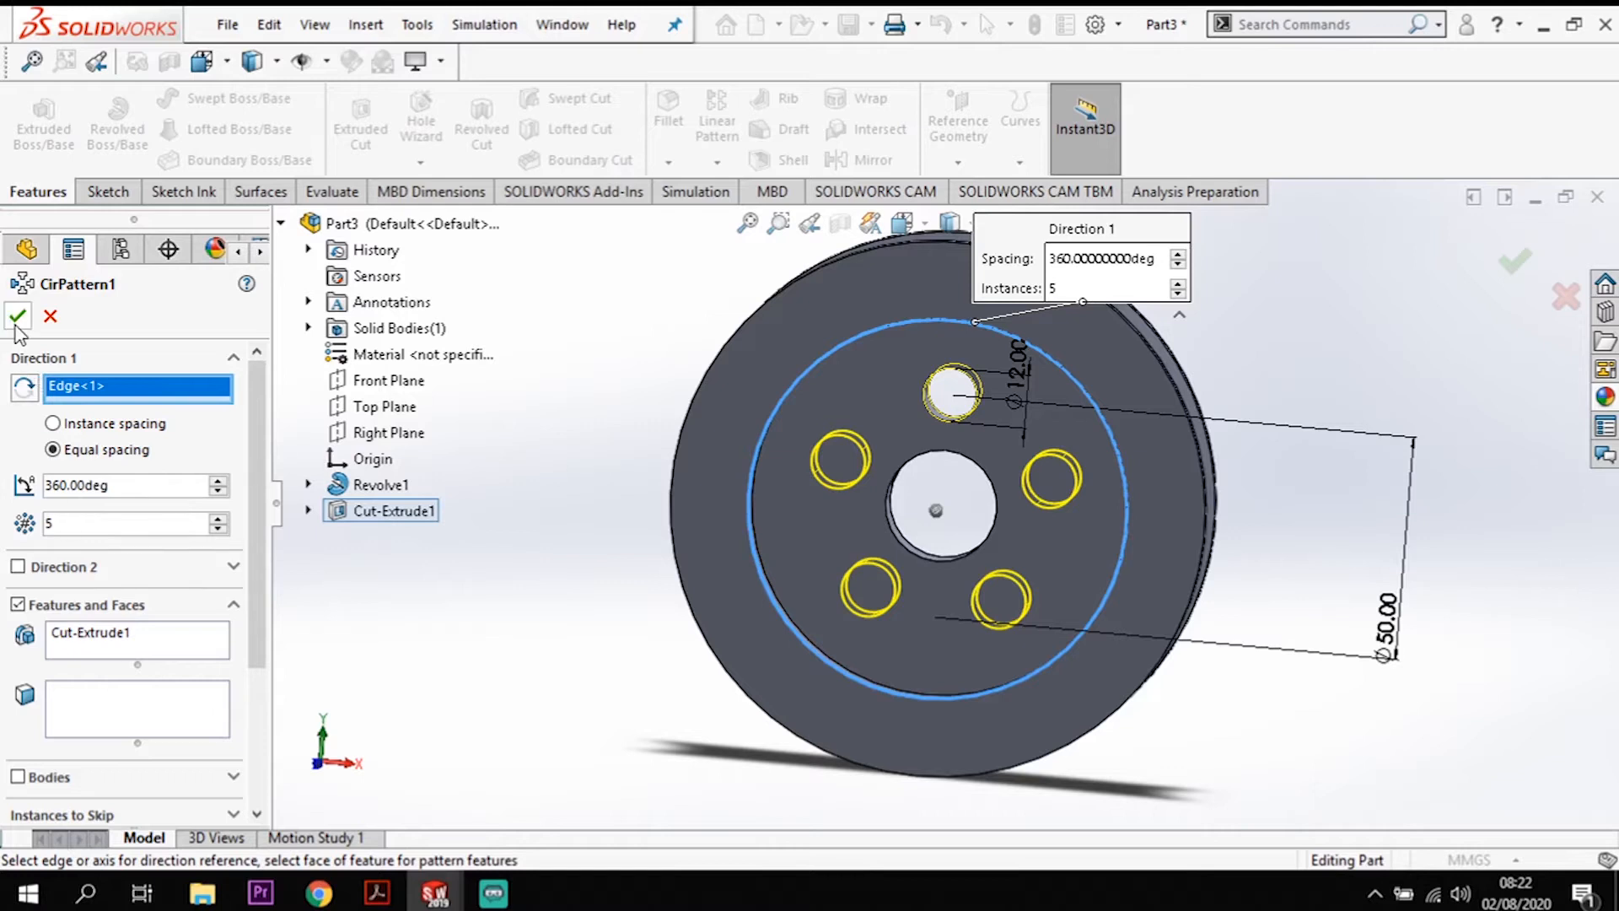
key("Return")
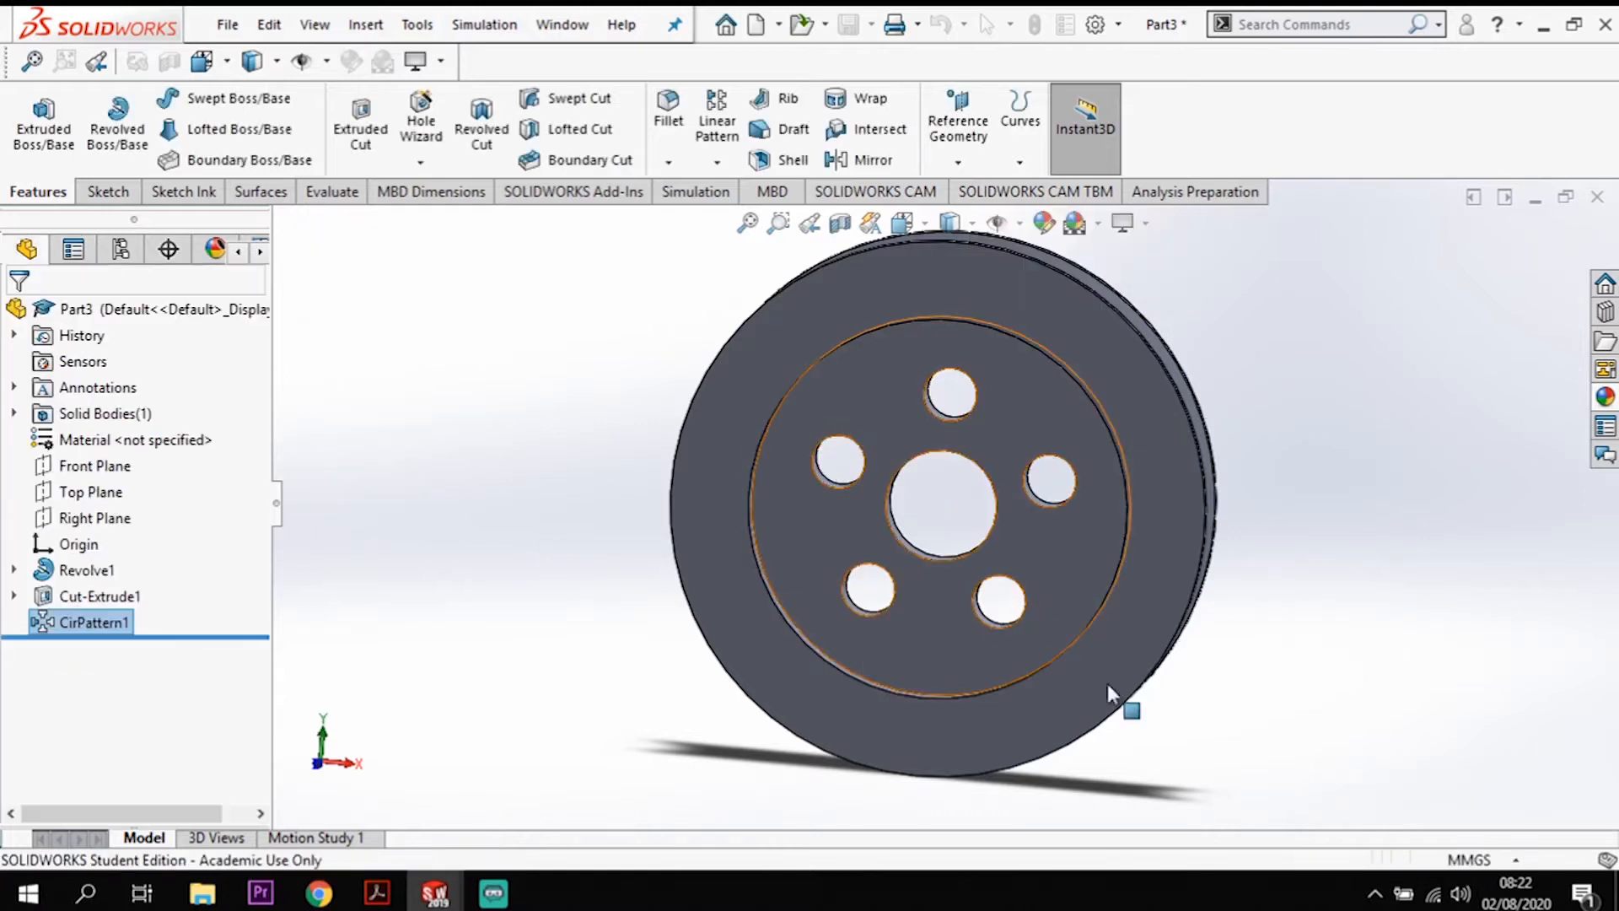
Step: Examine the pulley's hole pattern and rim groove from several angles and in the isometric view
scroll(1352, 632, "up", 1)
middle_click_drag(1282, 613, 1237, 608)
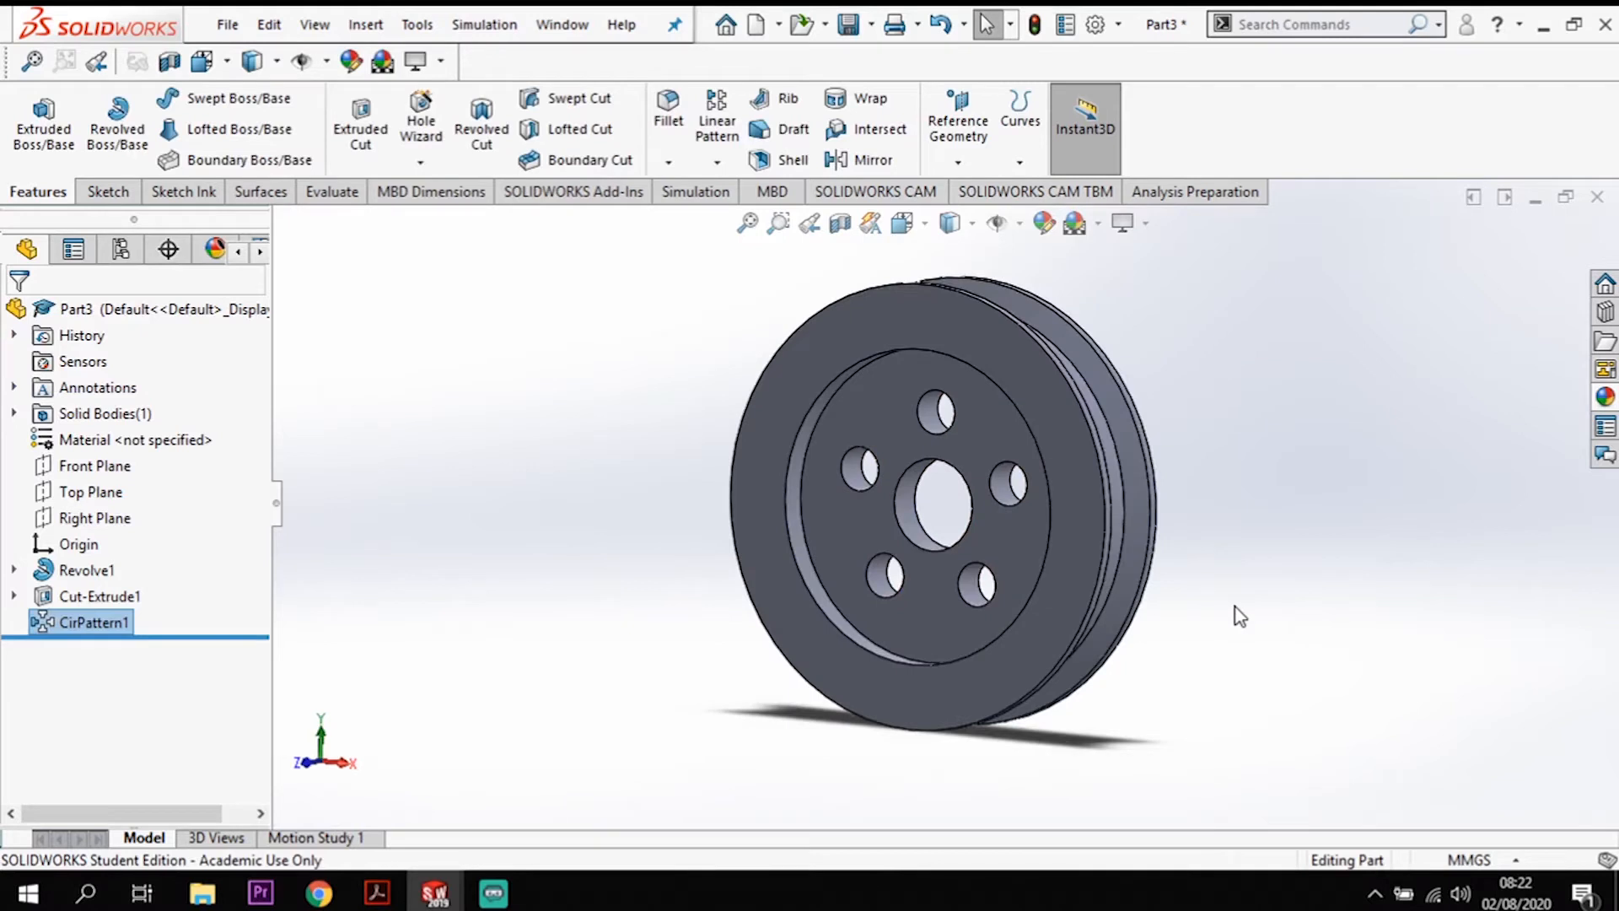
left_click(1236, 608)
scroll(1236, 608, "up", 1)
middle_click_drag(1142, 431, 1144, 472)
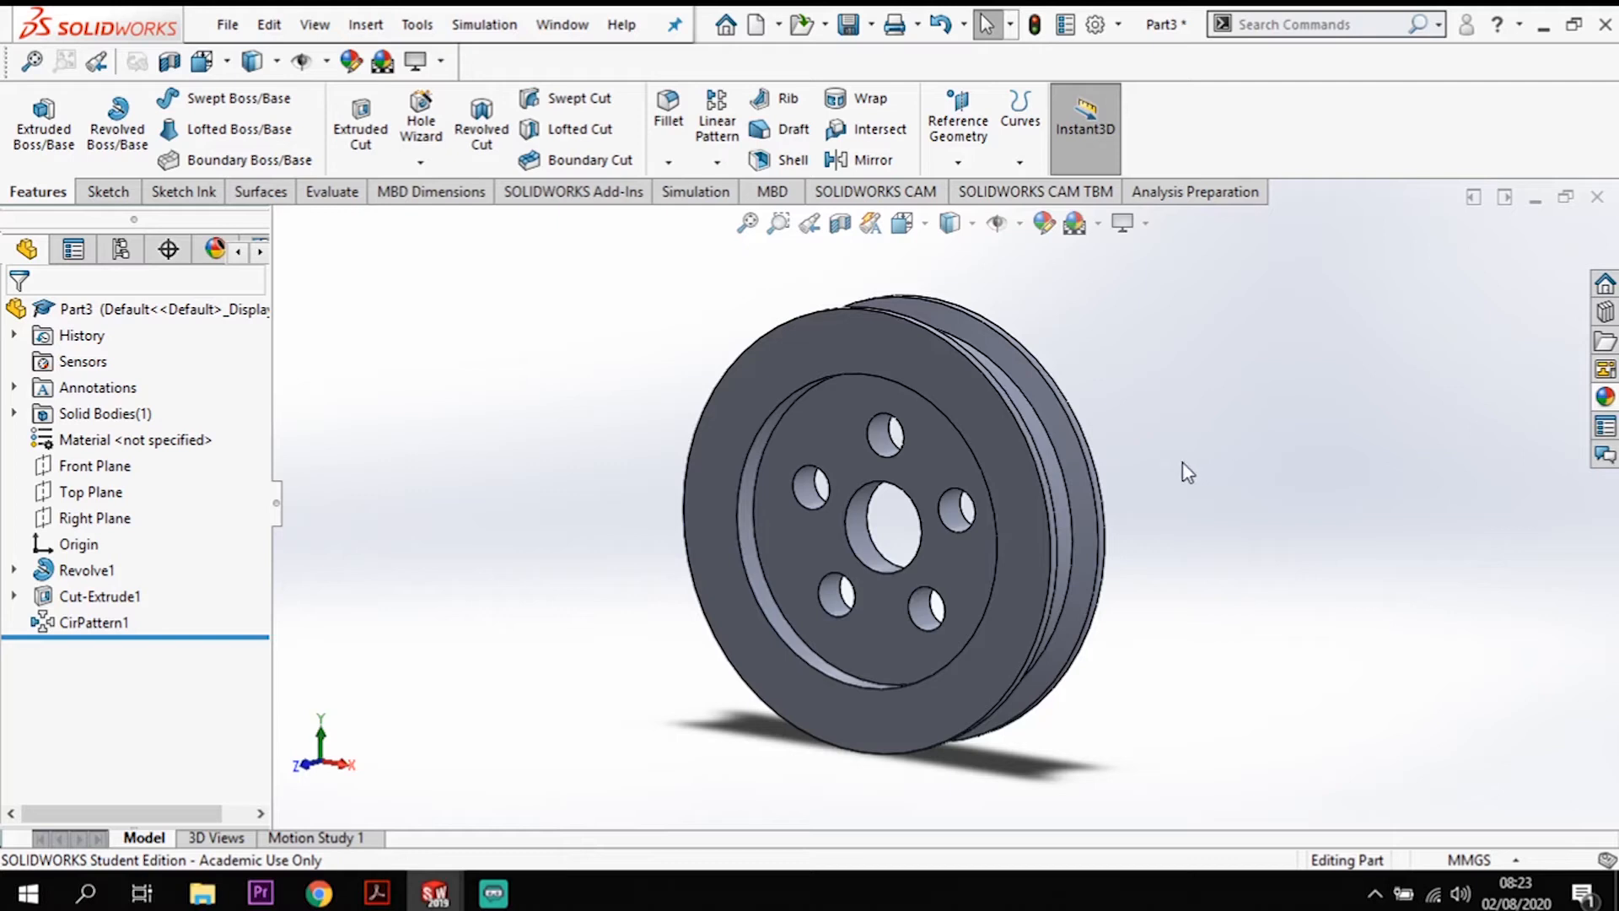
middle_click_drag(1214, 501, 1012, 451)
scroll(1008, 448, "down", 2)
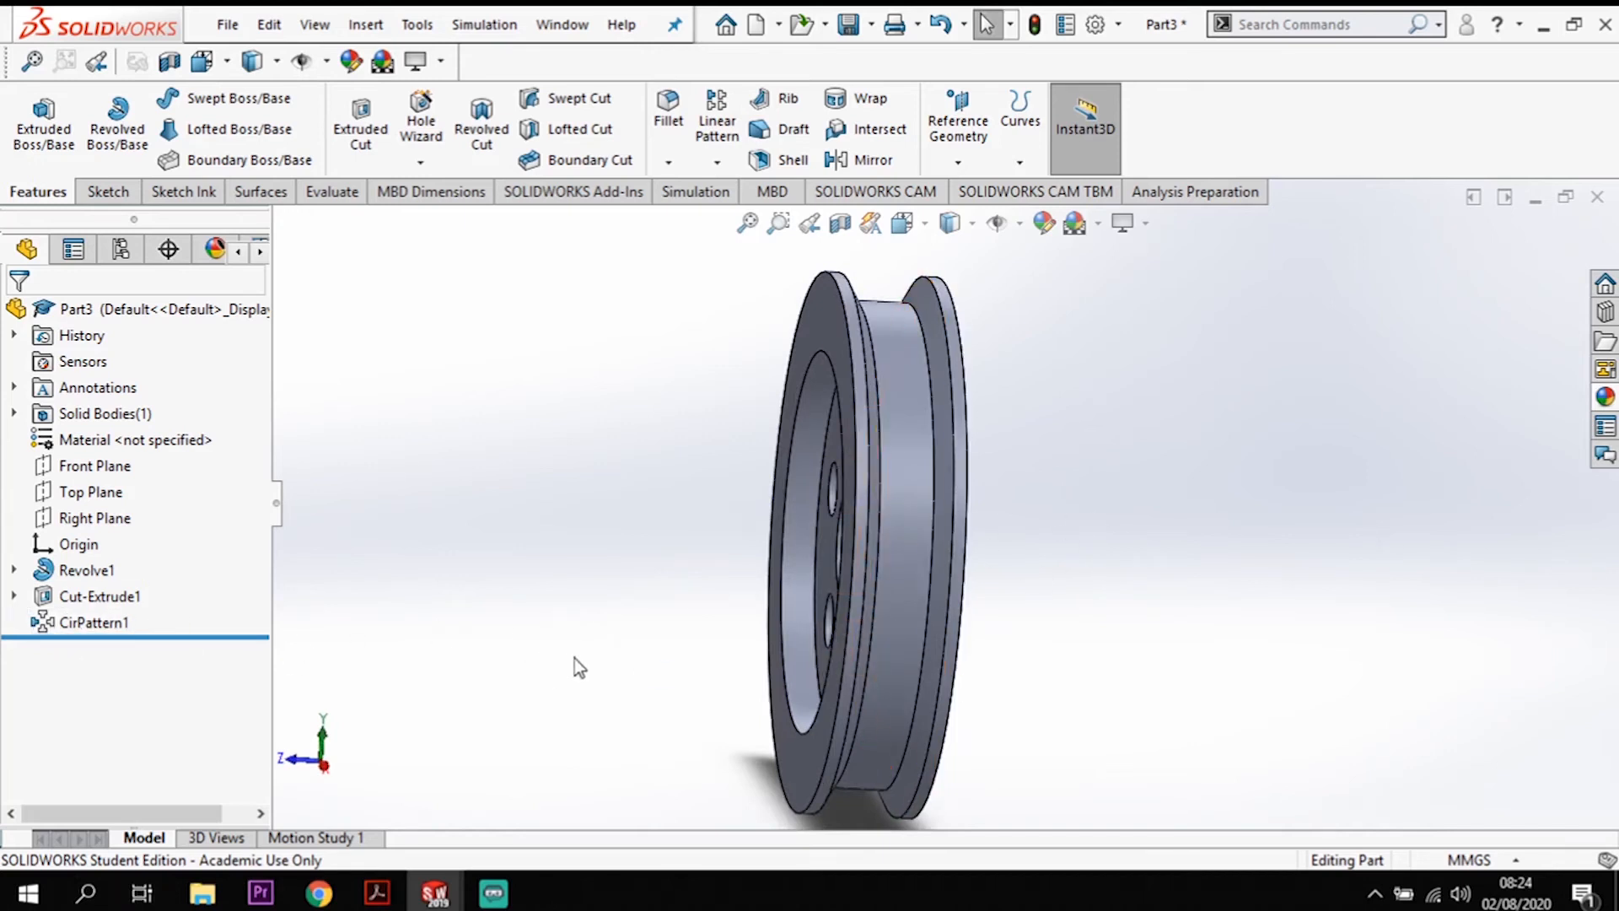
key("ctrl+7")
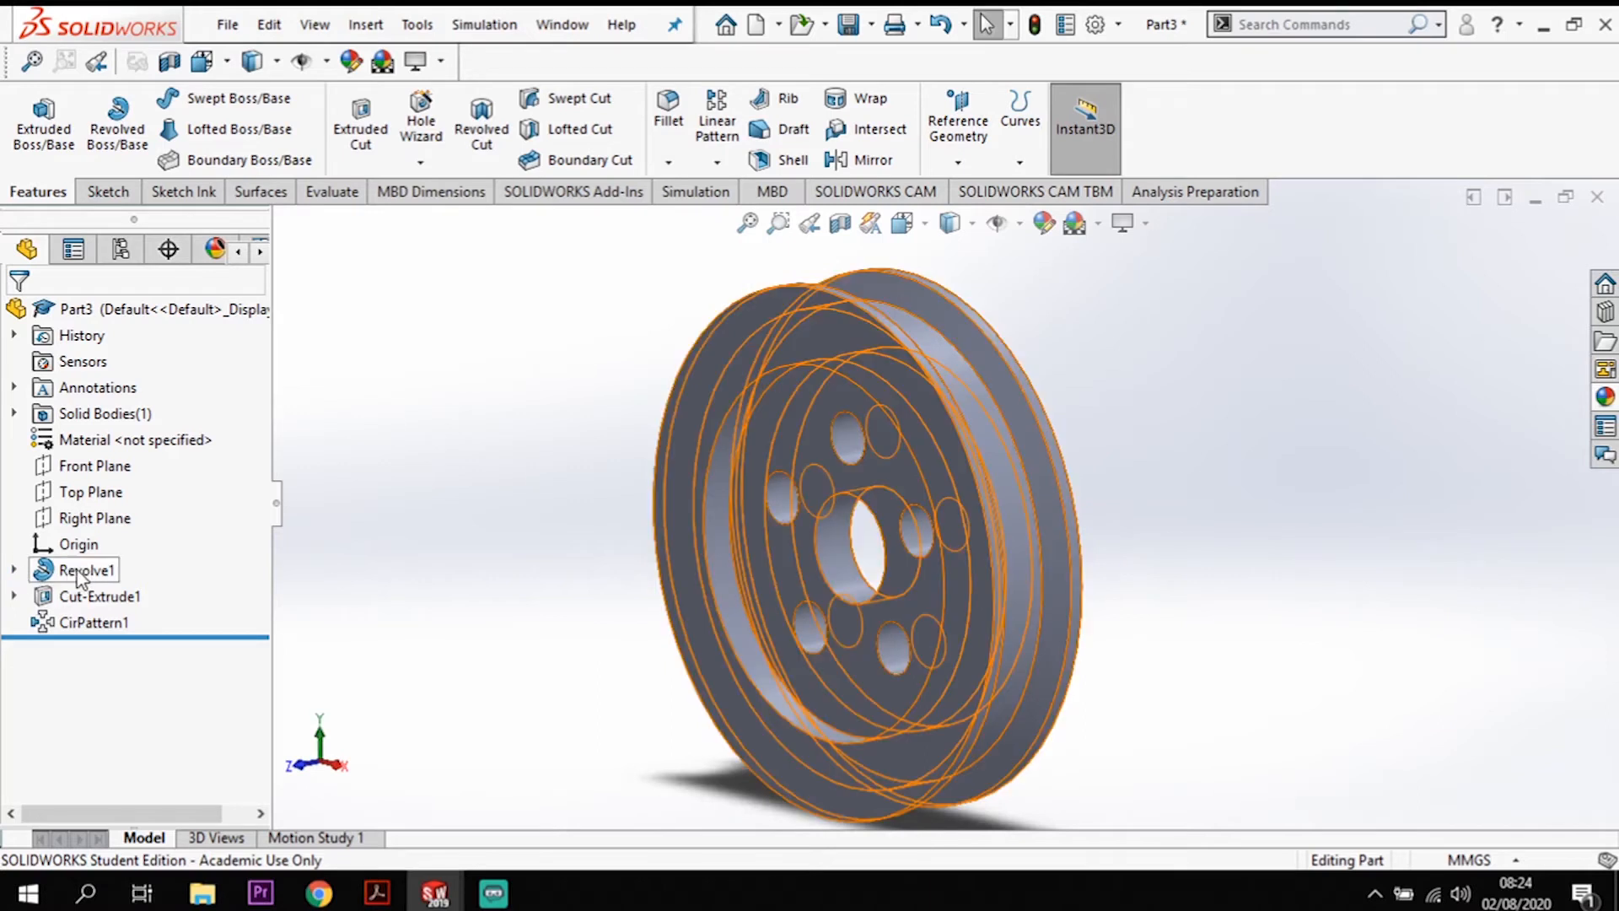
Step: Edit the revolve's profile sketch and set the outer rim's distance from the centerline to 62 mm
left_click(15, 571)
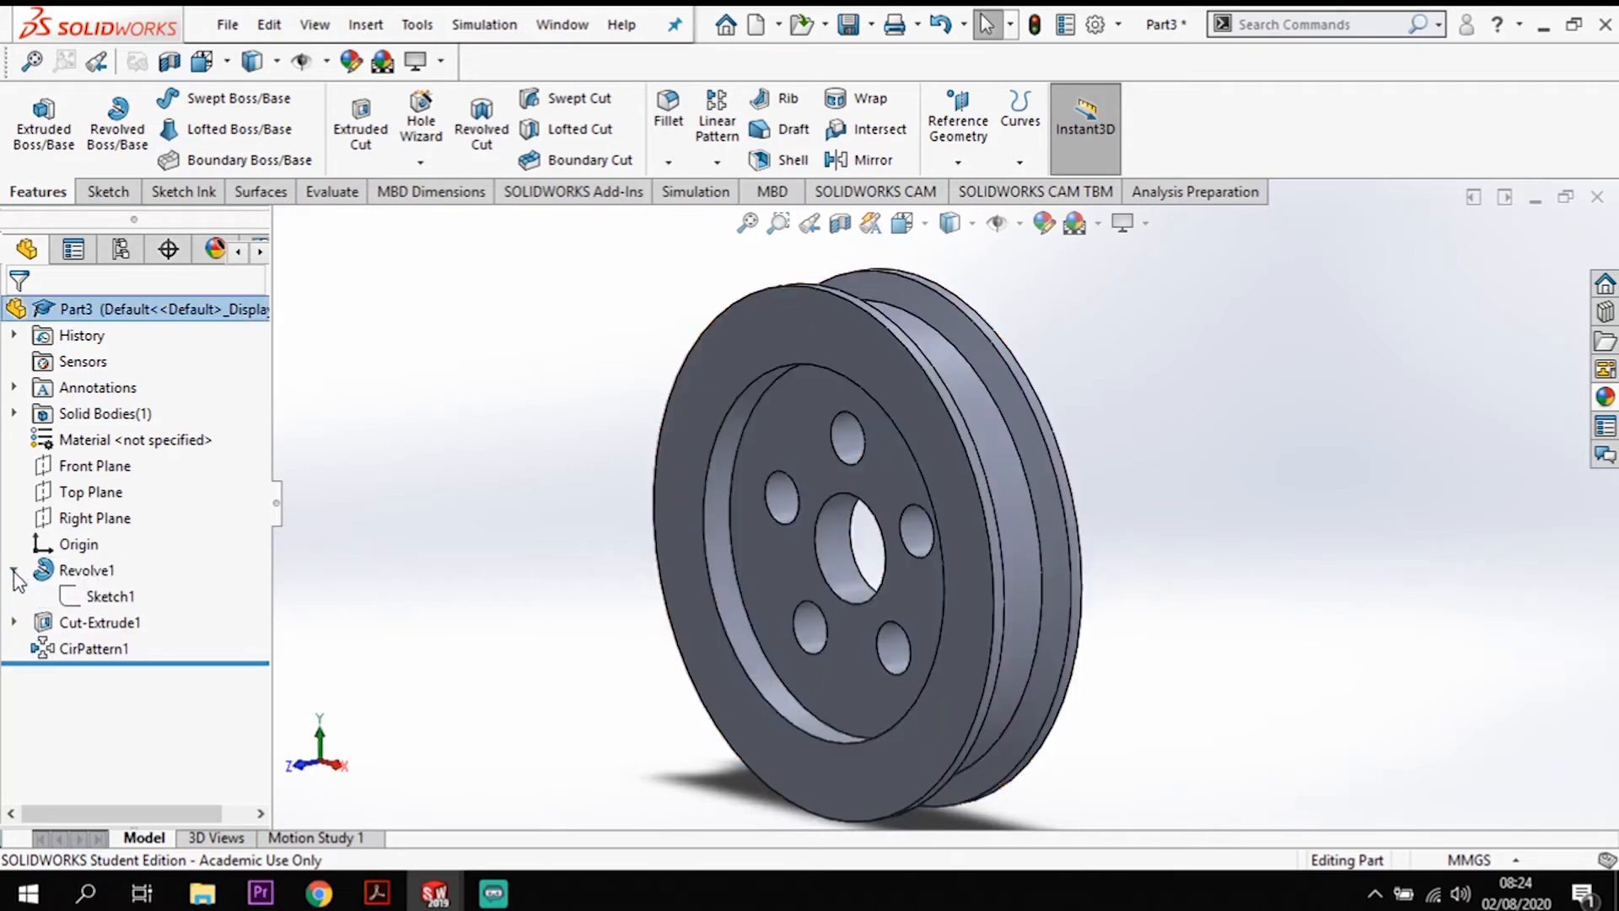
left_click(112, 599)
left_click(130, 528)
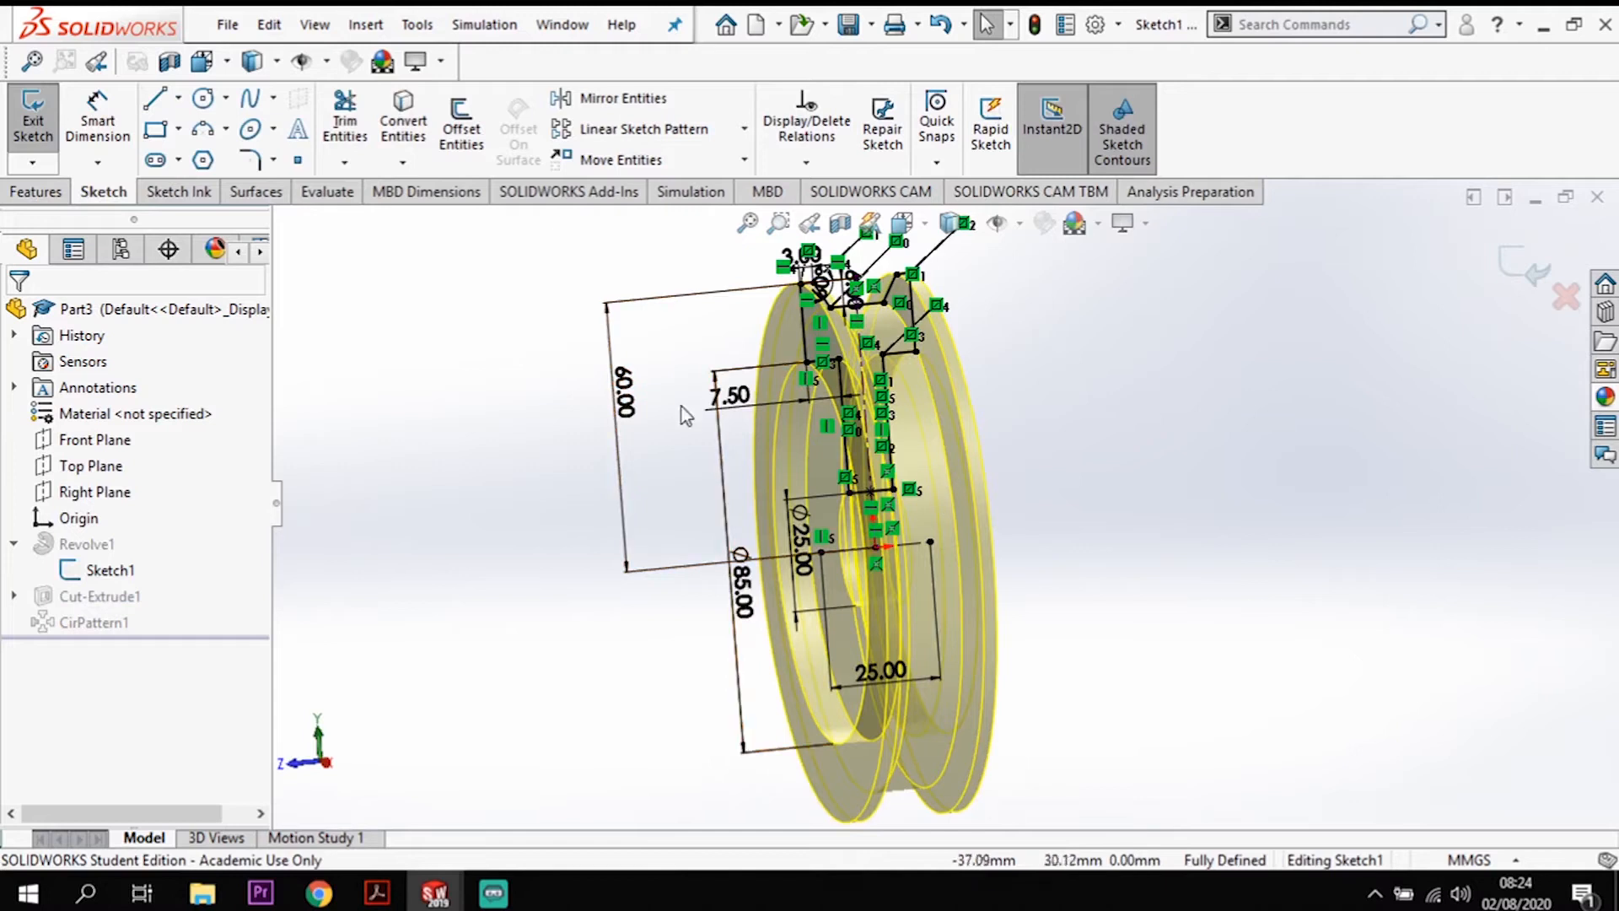
double_click(618, 400)
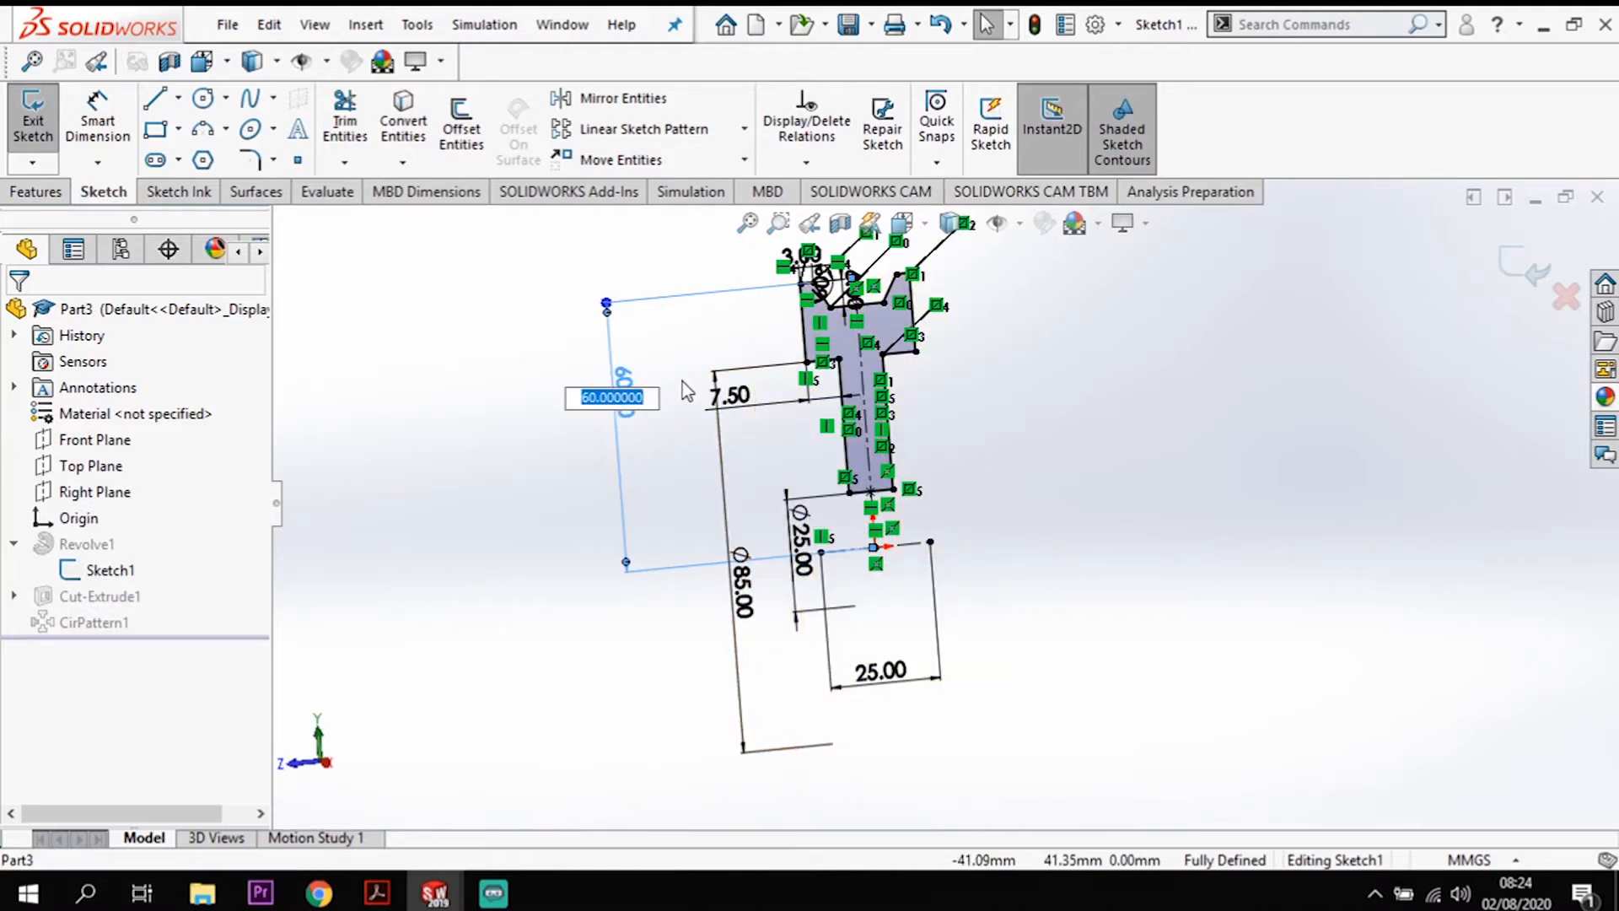
type("62")
key("Return")
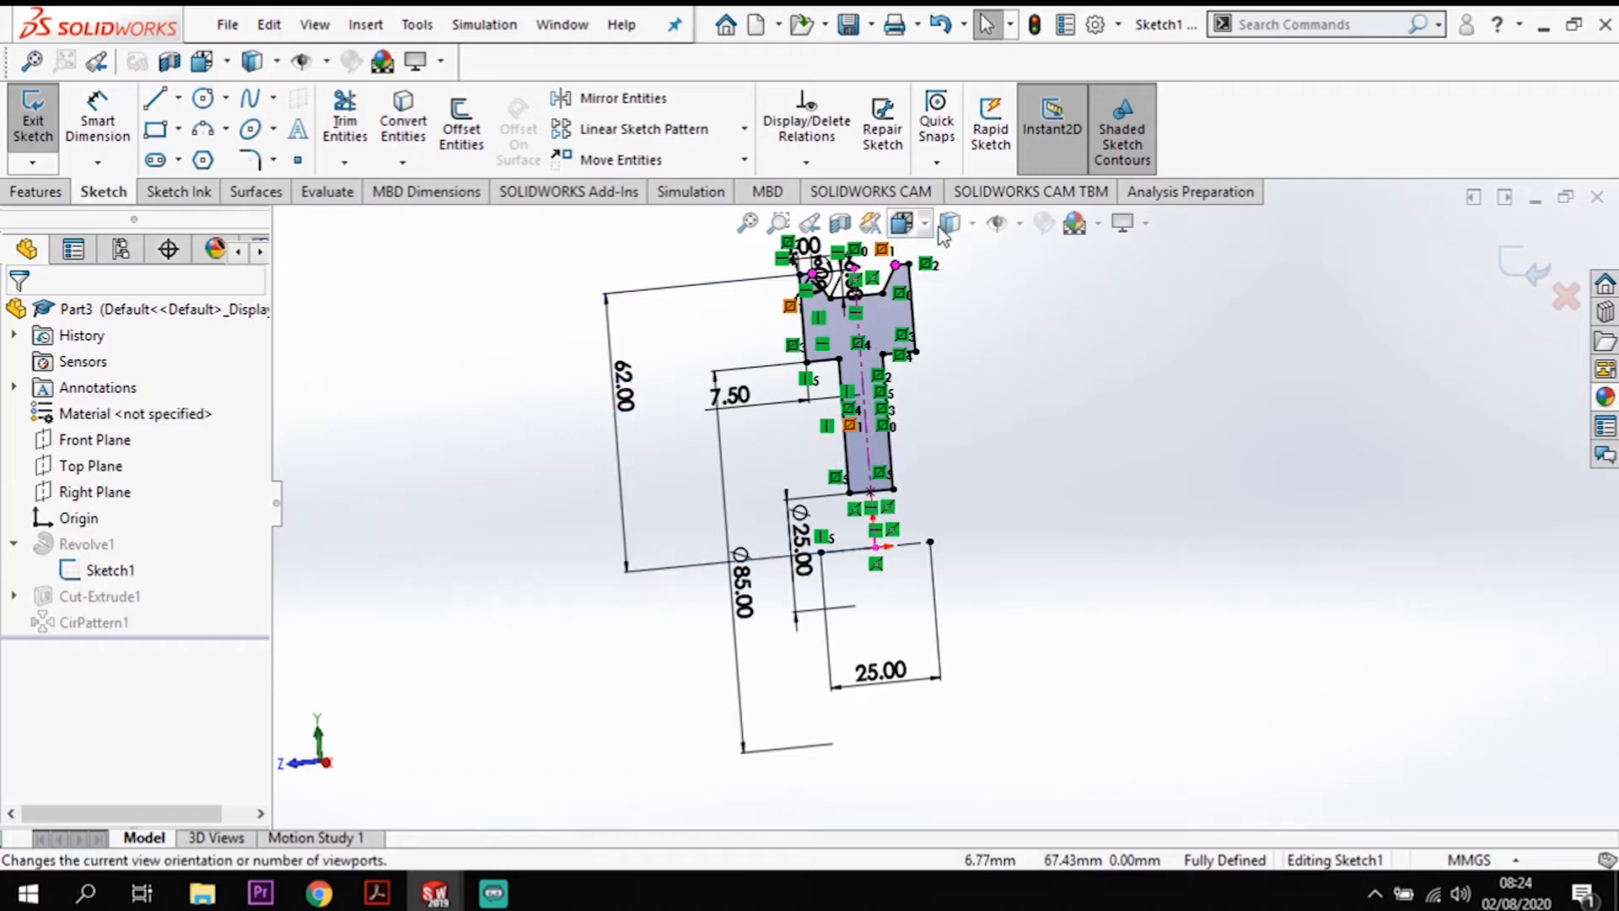
Step: Delete the angle dimension of the rim groove's sloped flank in the profile sketch
scroll(892, 314, "down", 3)
scroll(867, 387, "down", 4)
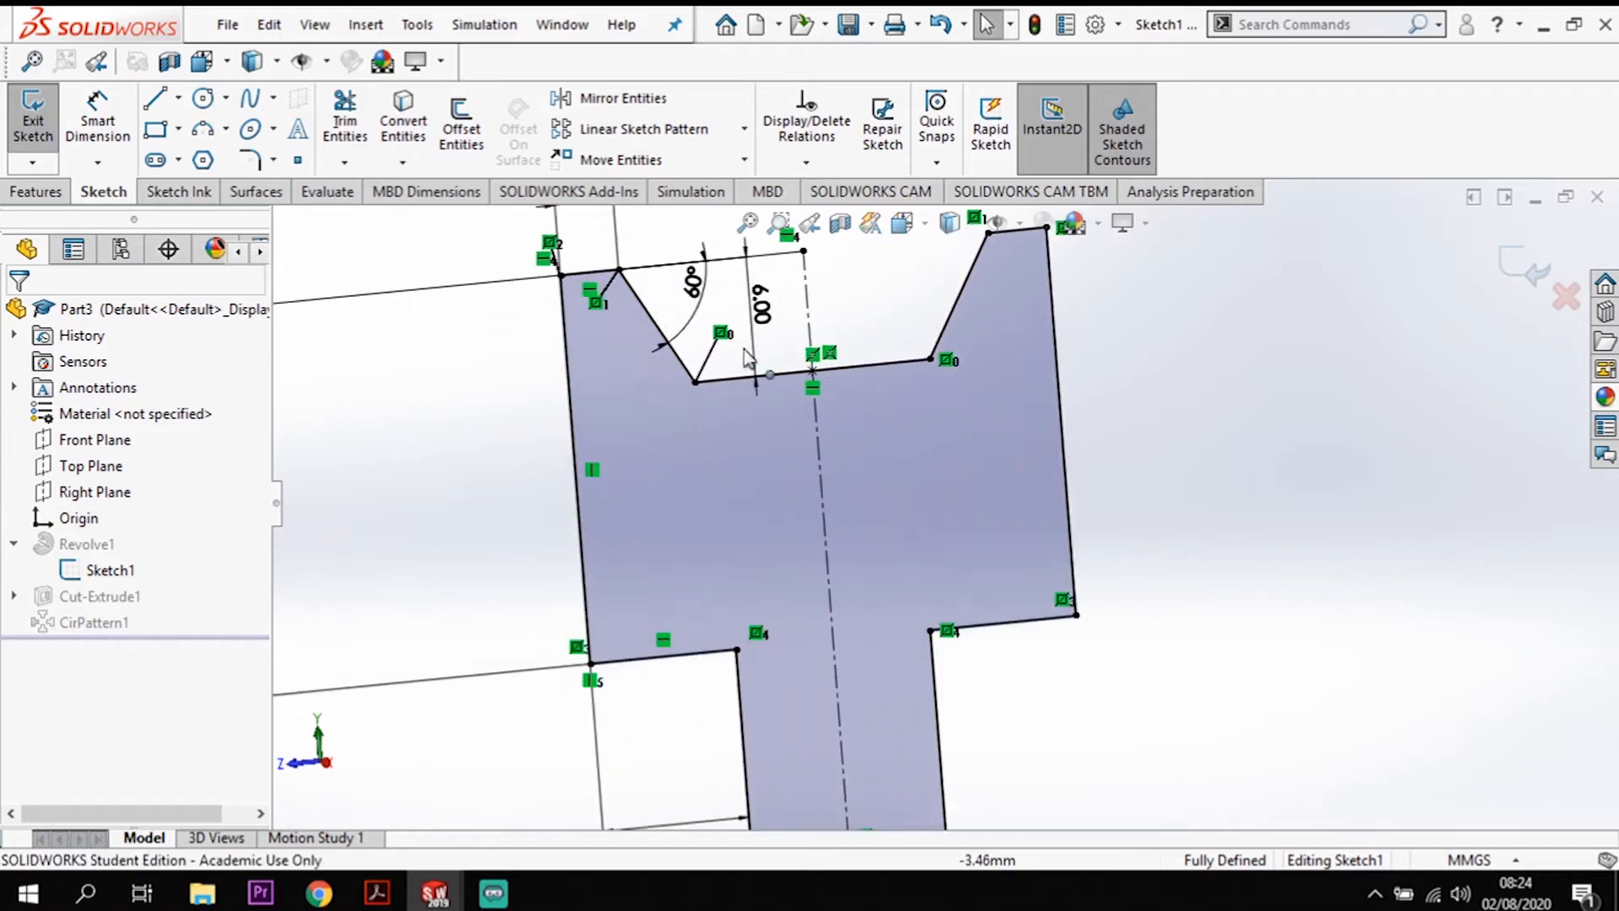
scroll(830, 344, "up", 3)
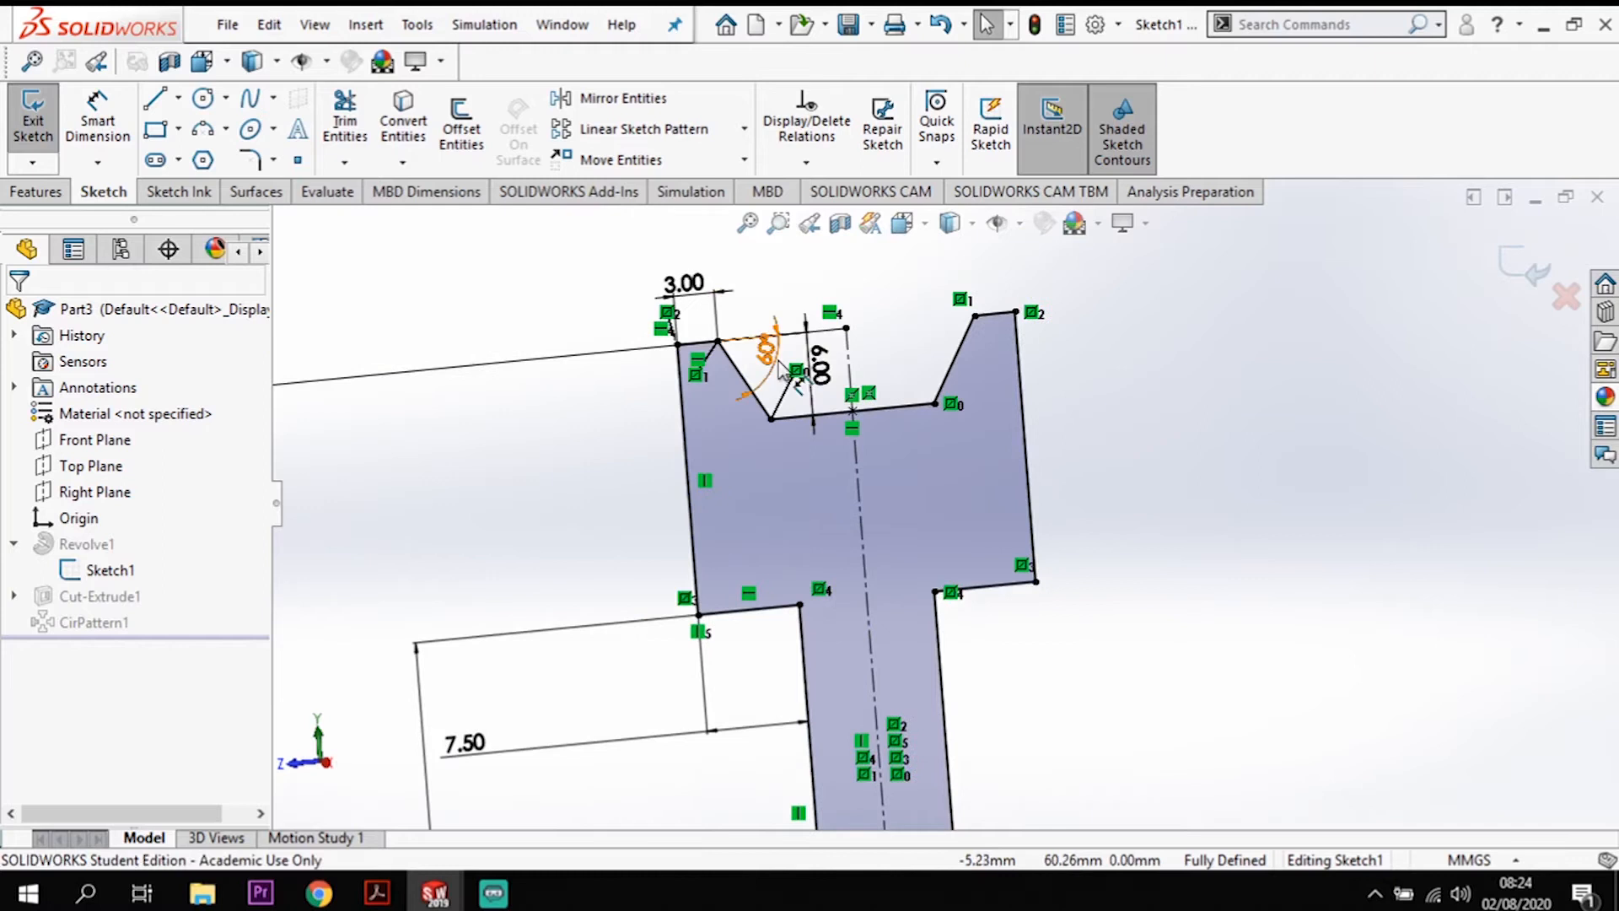
double_click(764, 384)
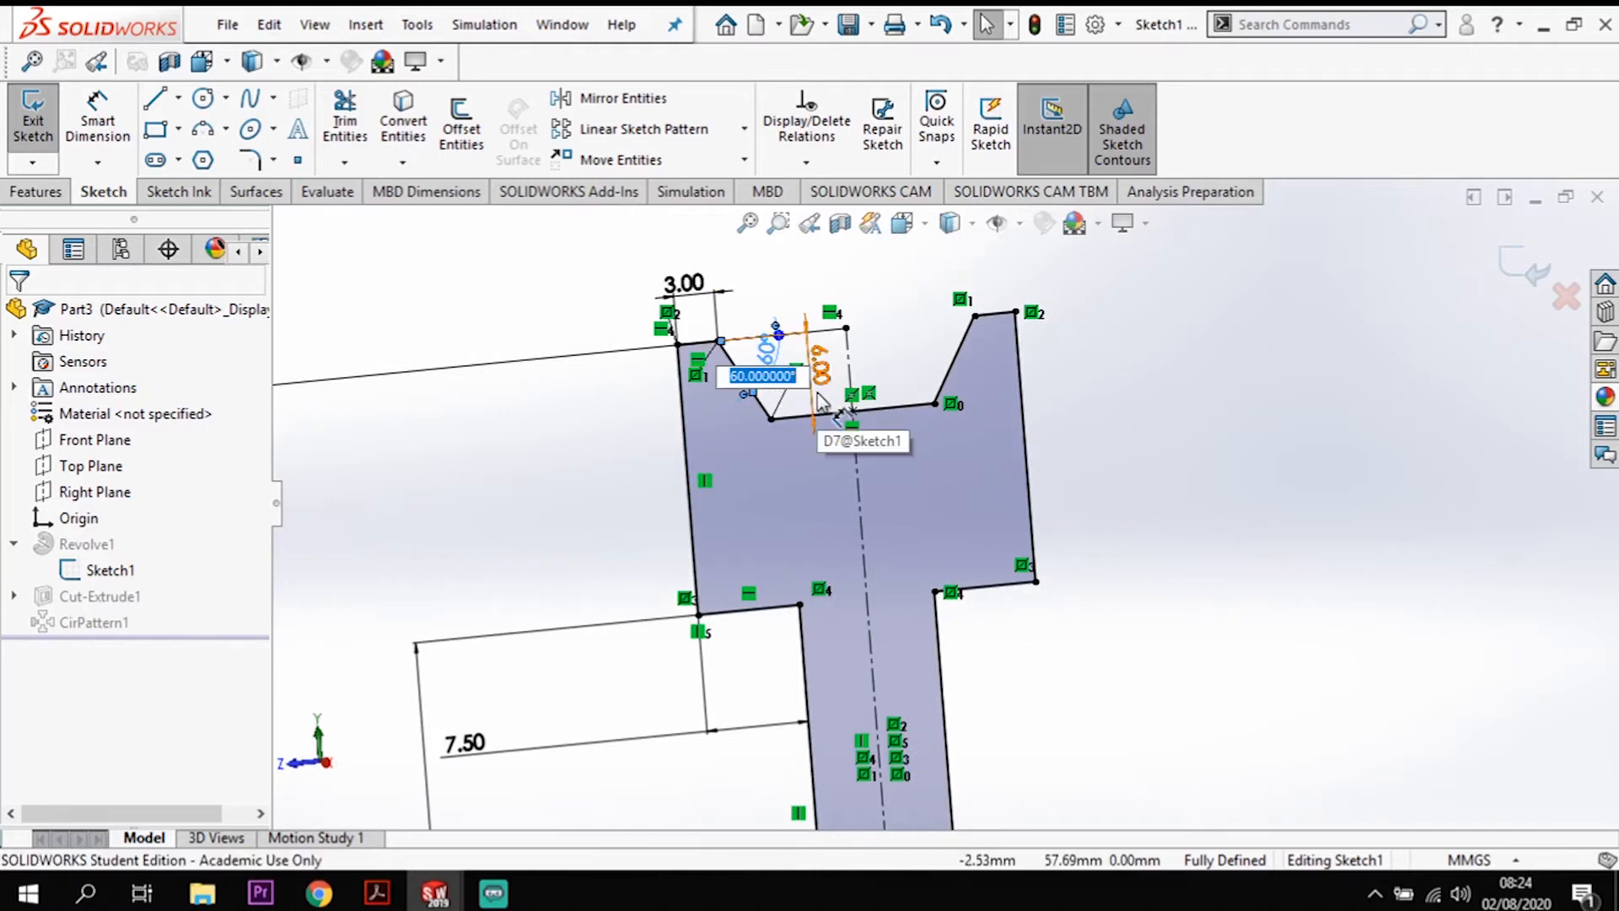
key("Escape")
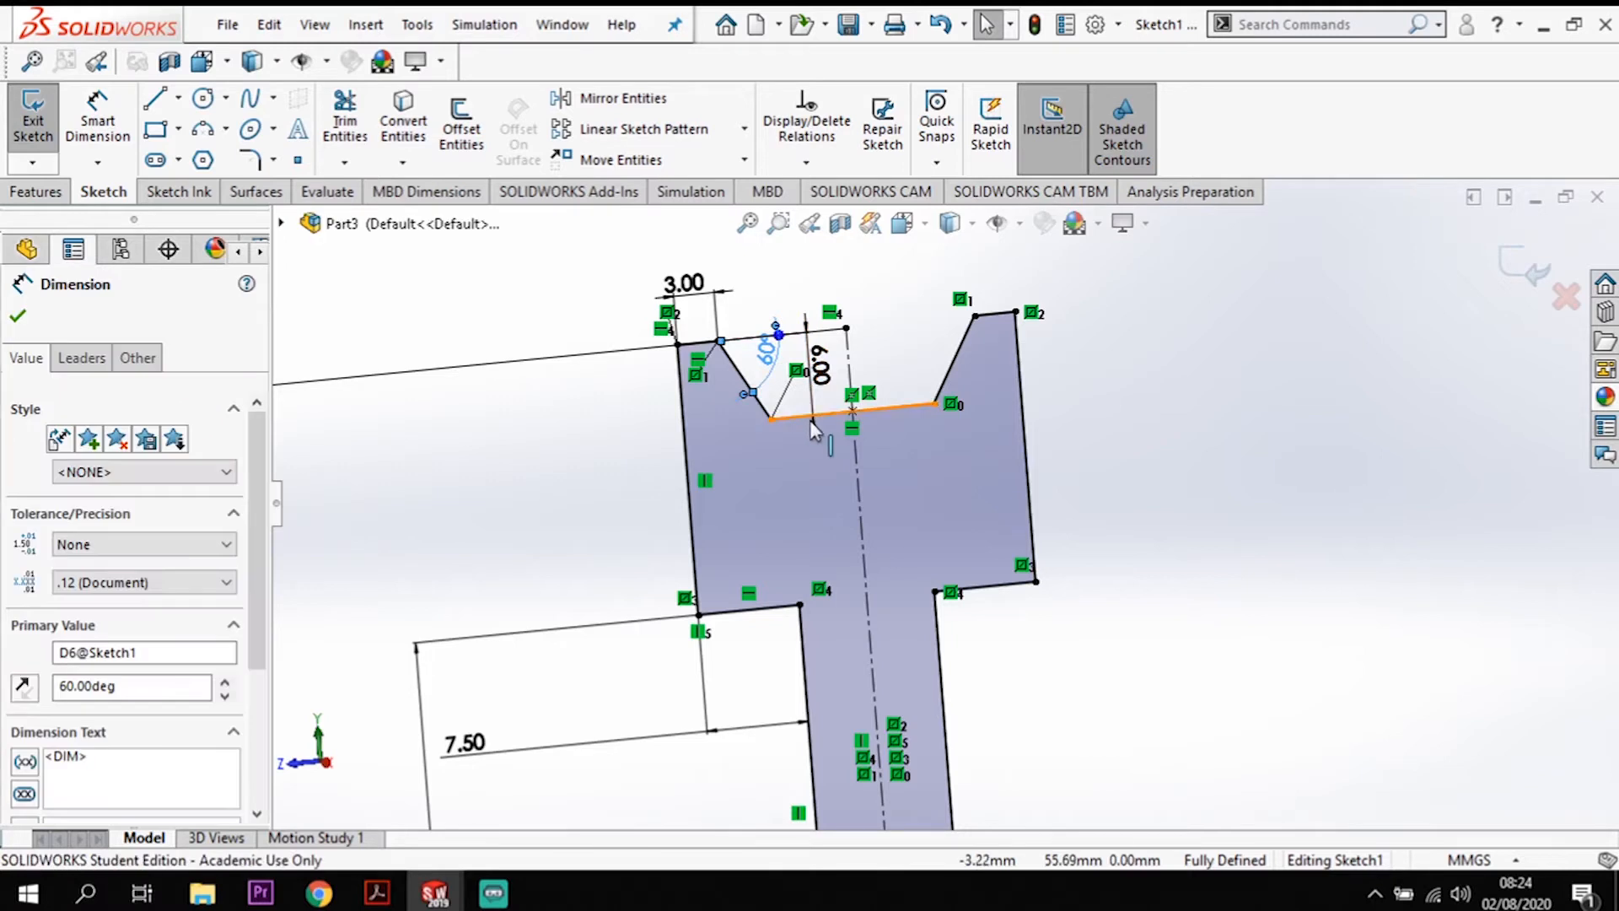
key("Delete")
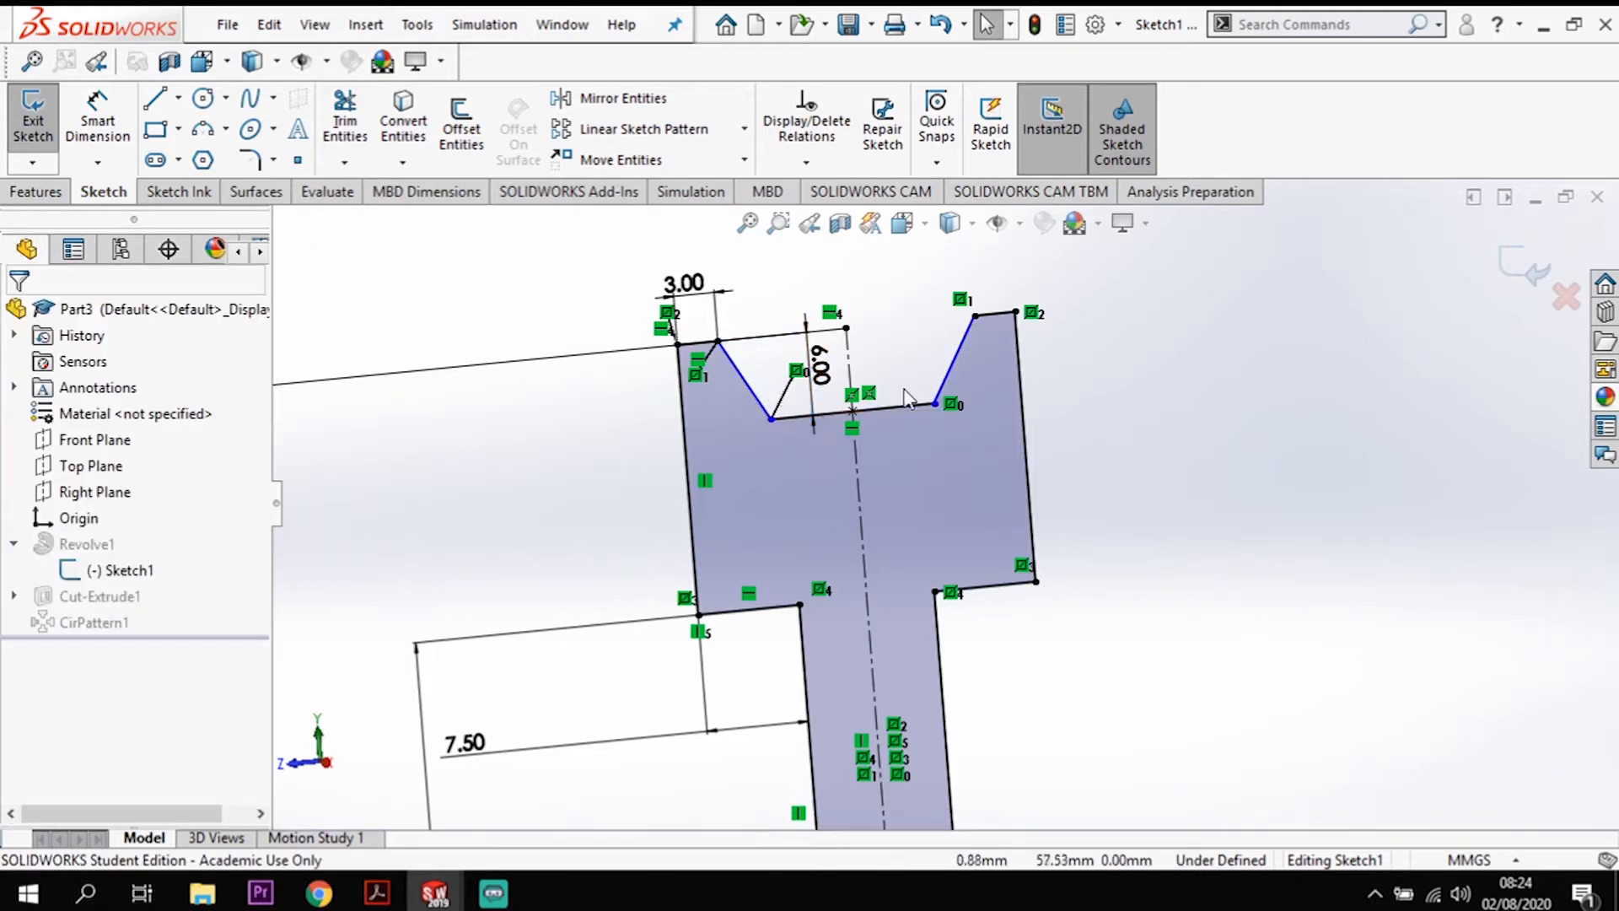
Step: Make the rim groove's sloped flank vertical in the revolve's profile sketch
left_click(755, 396)
left_click(960, 349, "ctrl")
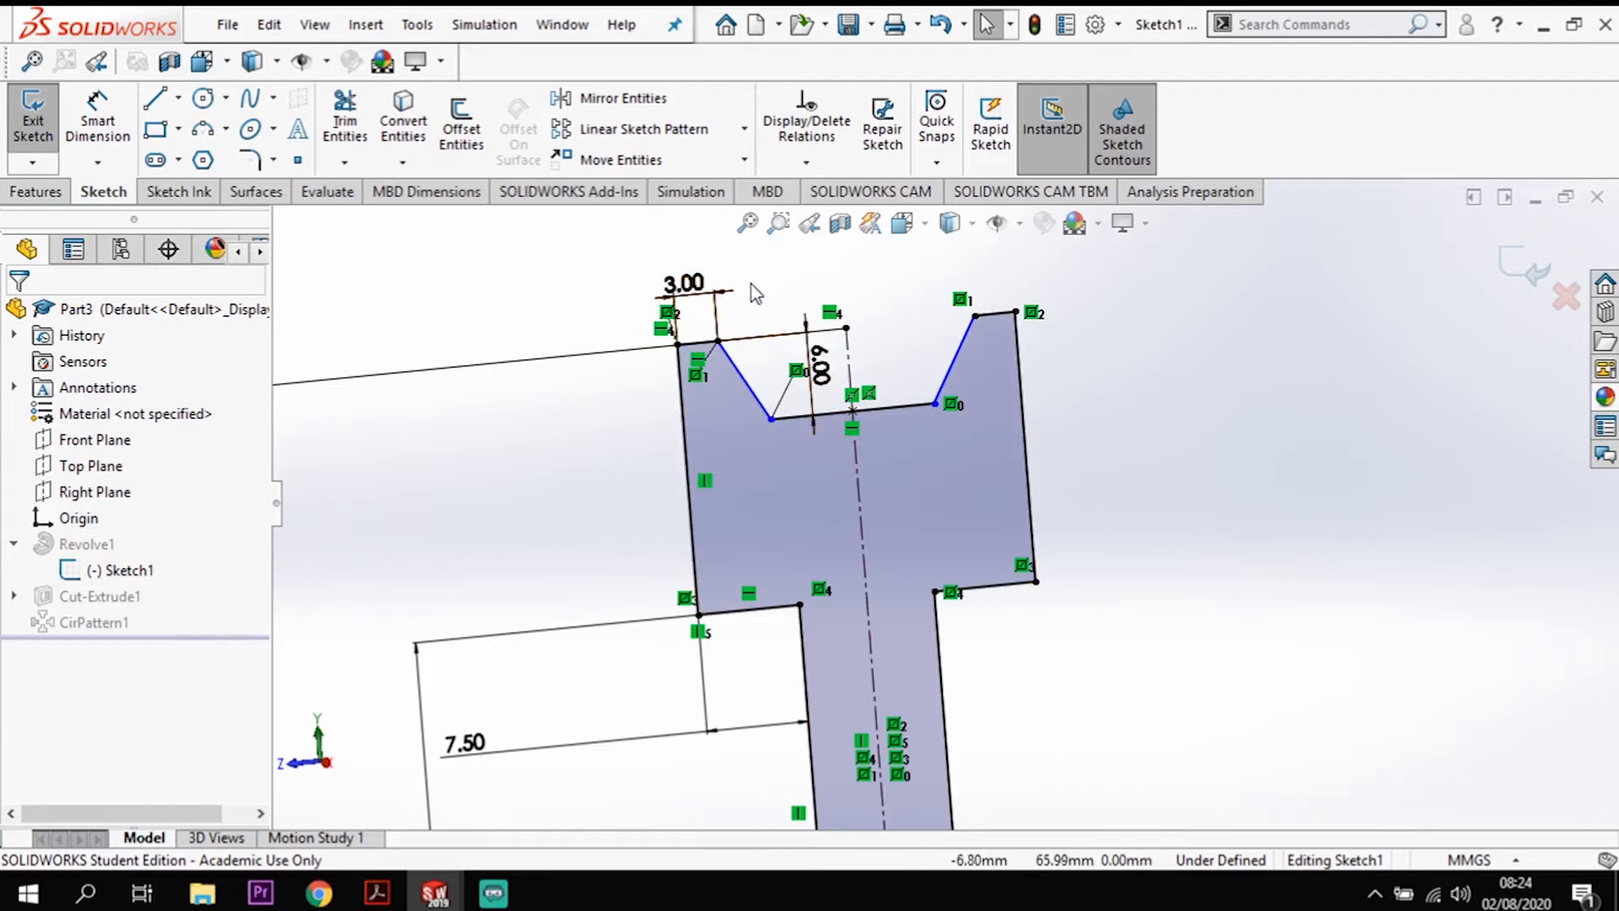
left_click(849, 371, "ctrl")
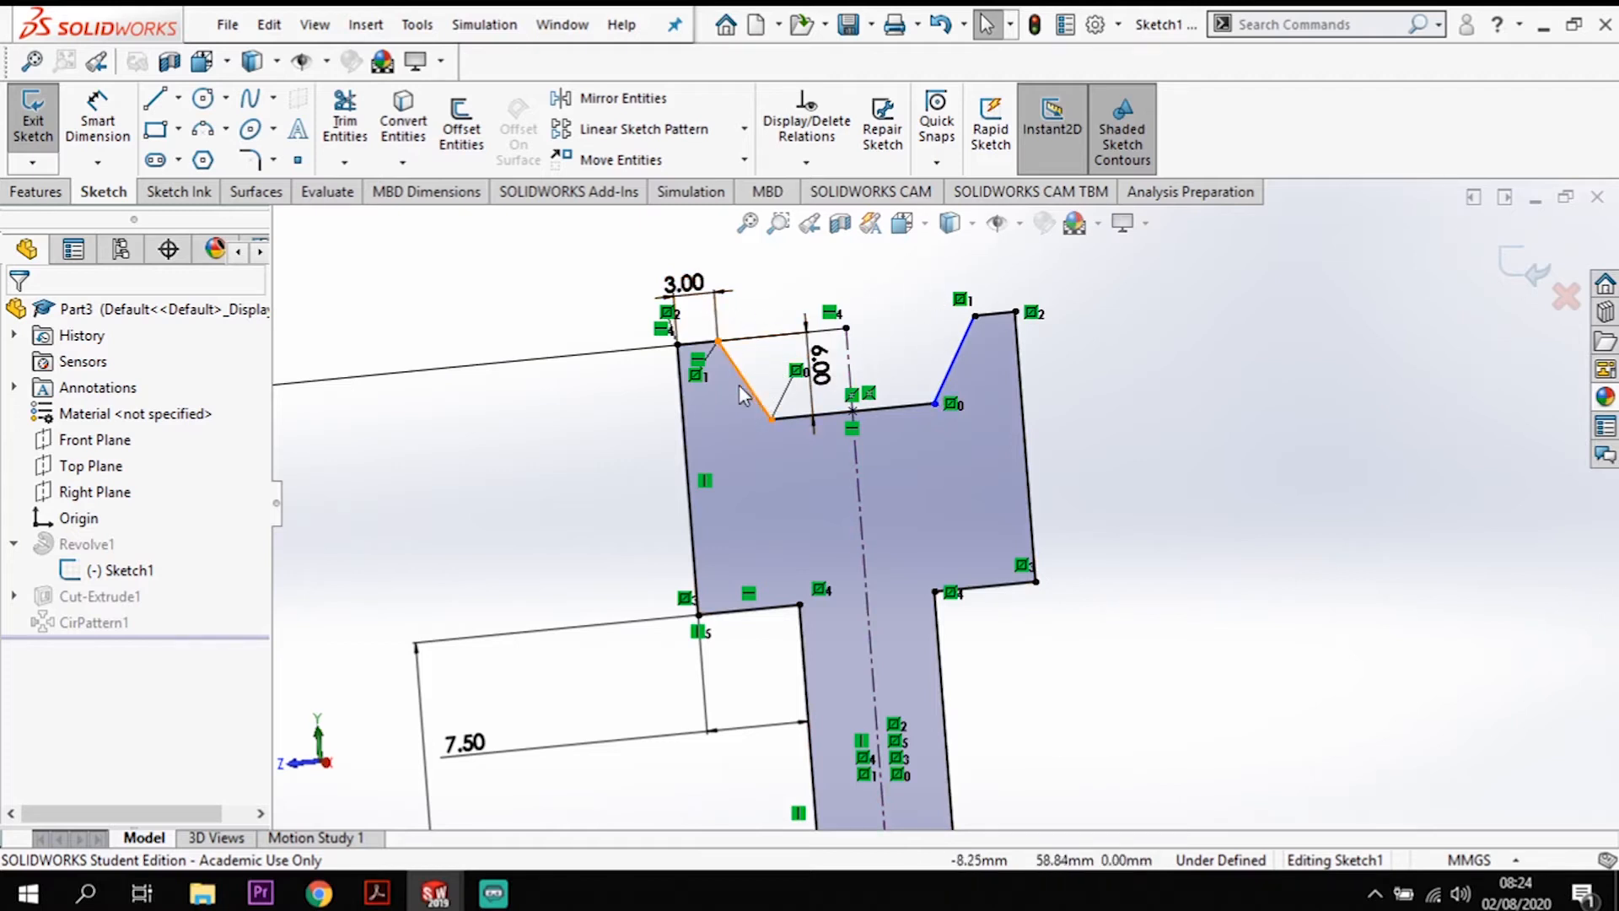
left_click(705, 377)
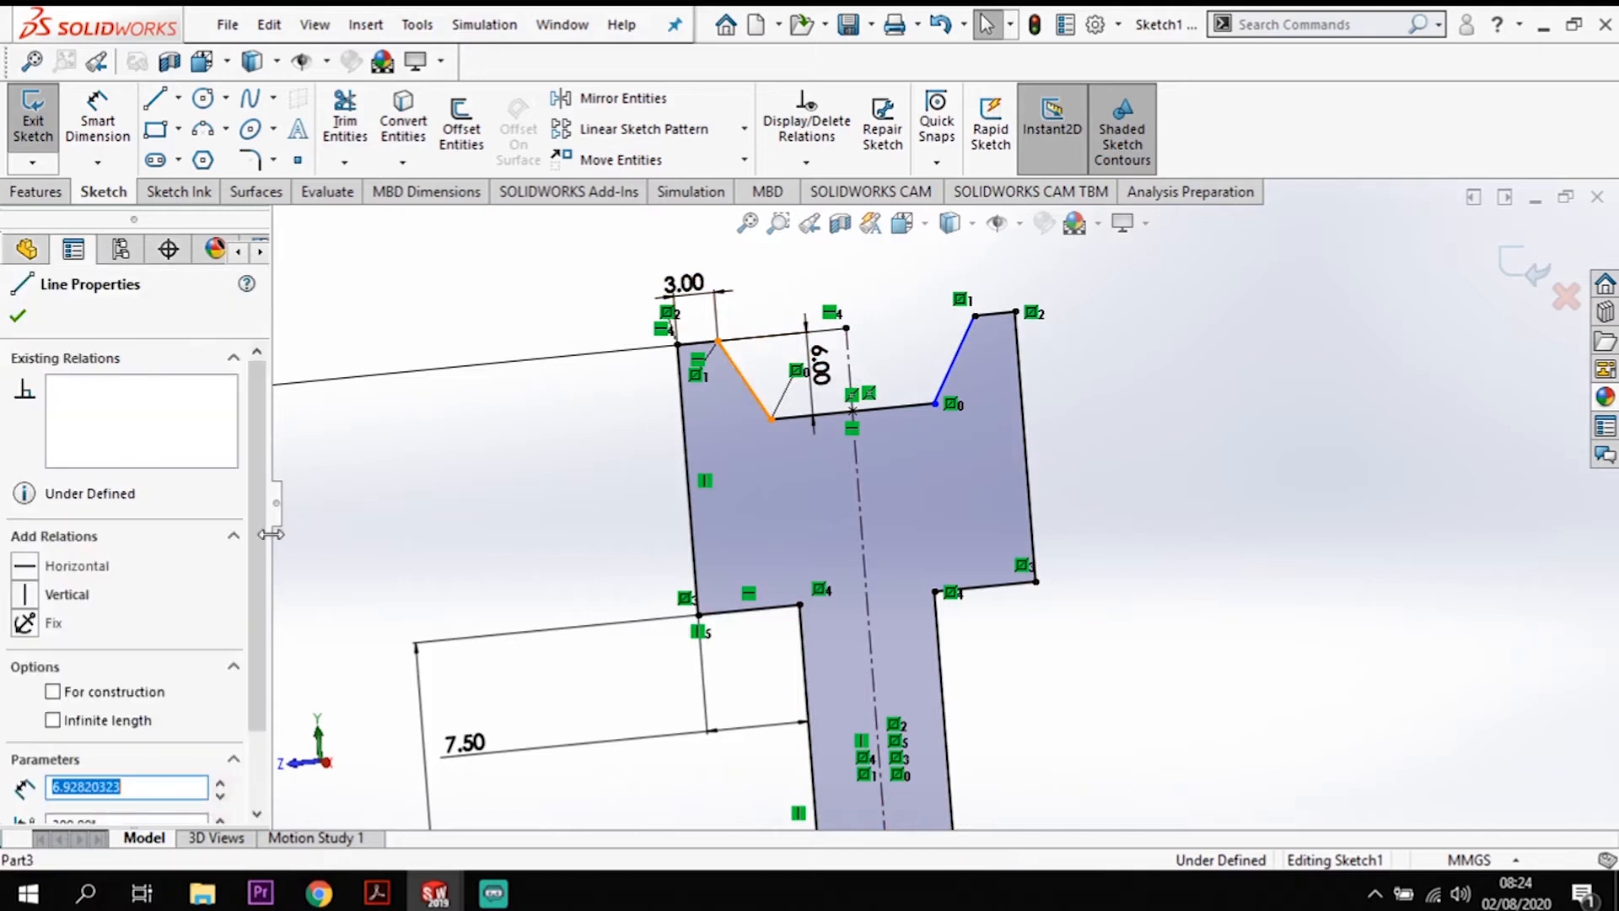
left_click(27, 595)
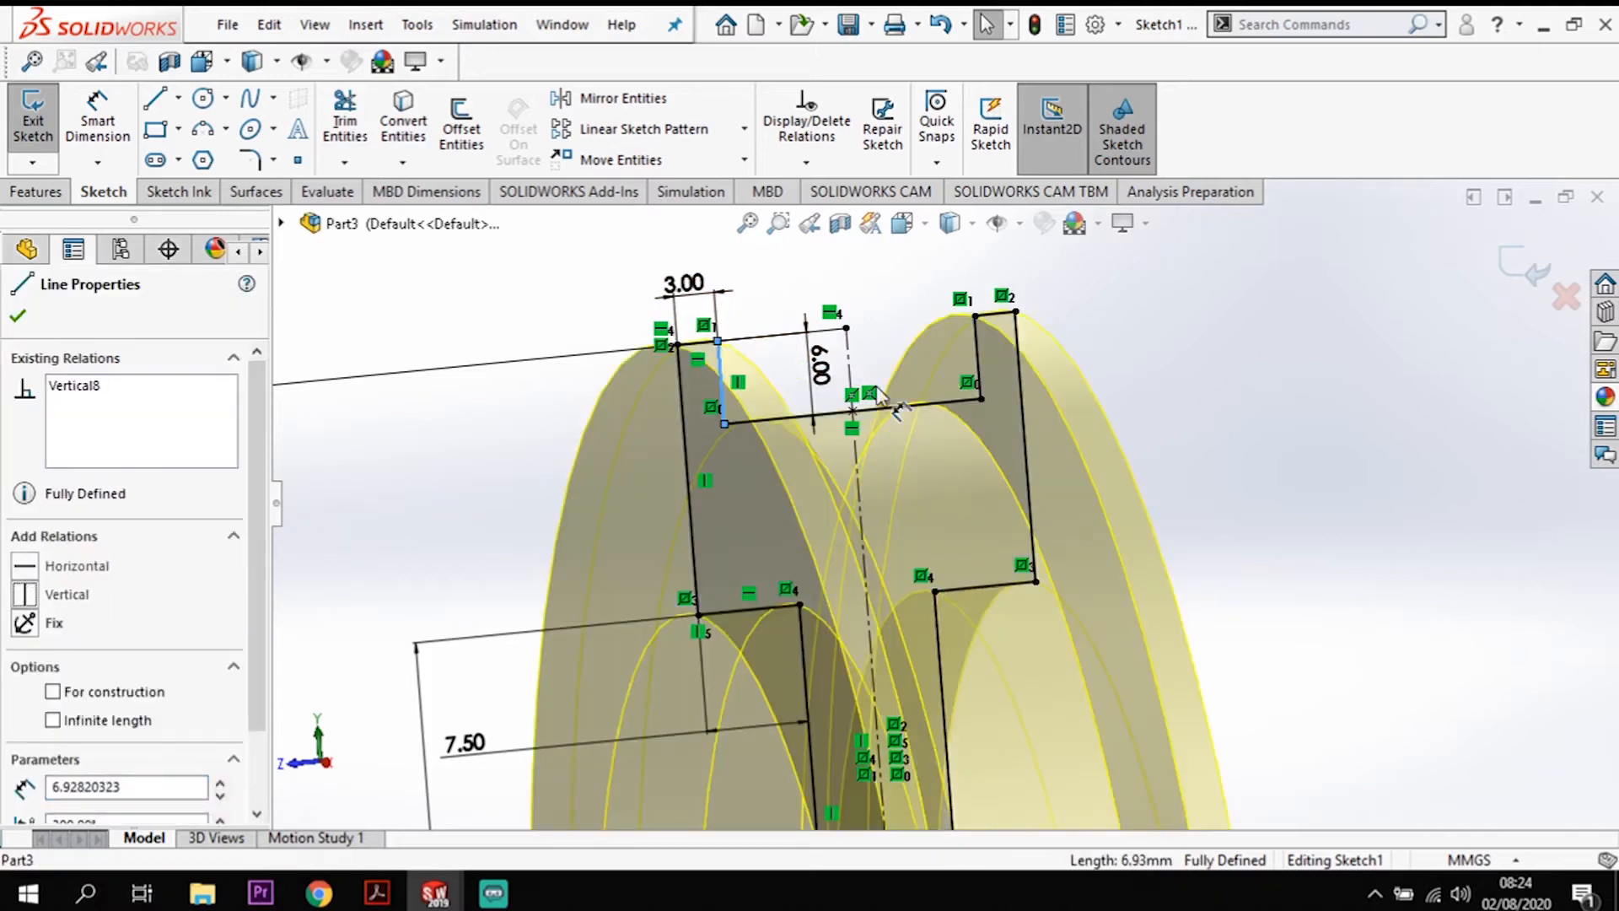
Step: Set the rim groove's depth to 2 mm and exit the sketch to rebuild the pulley
double_click(820, 371)
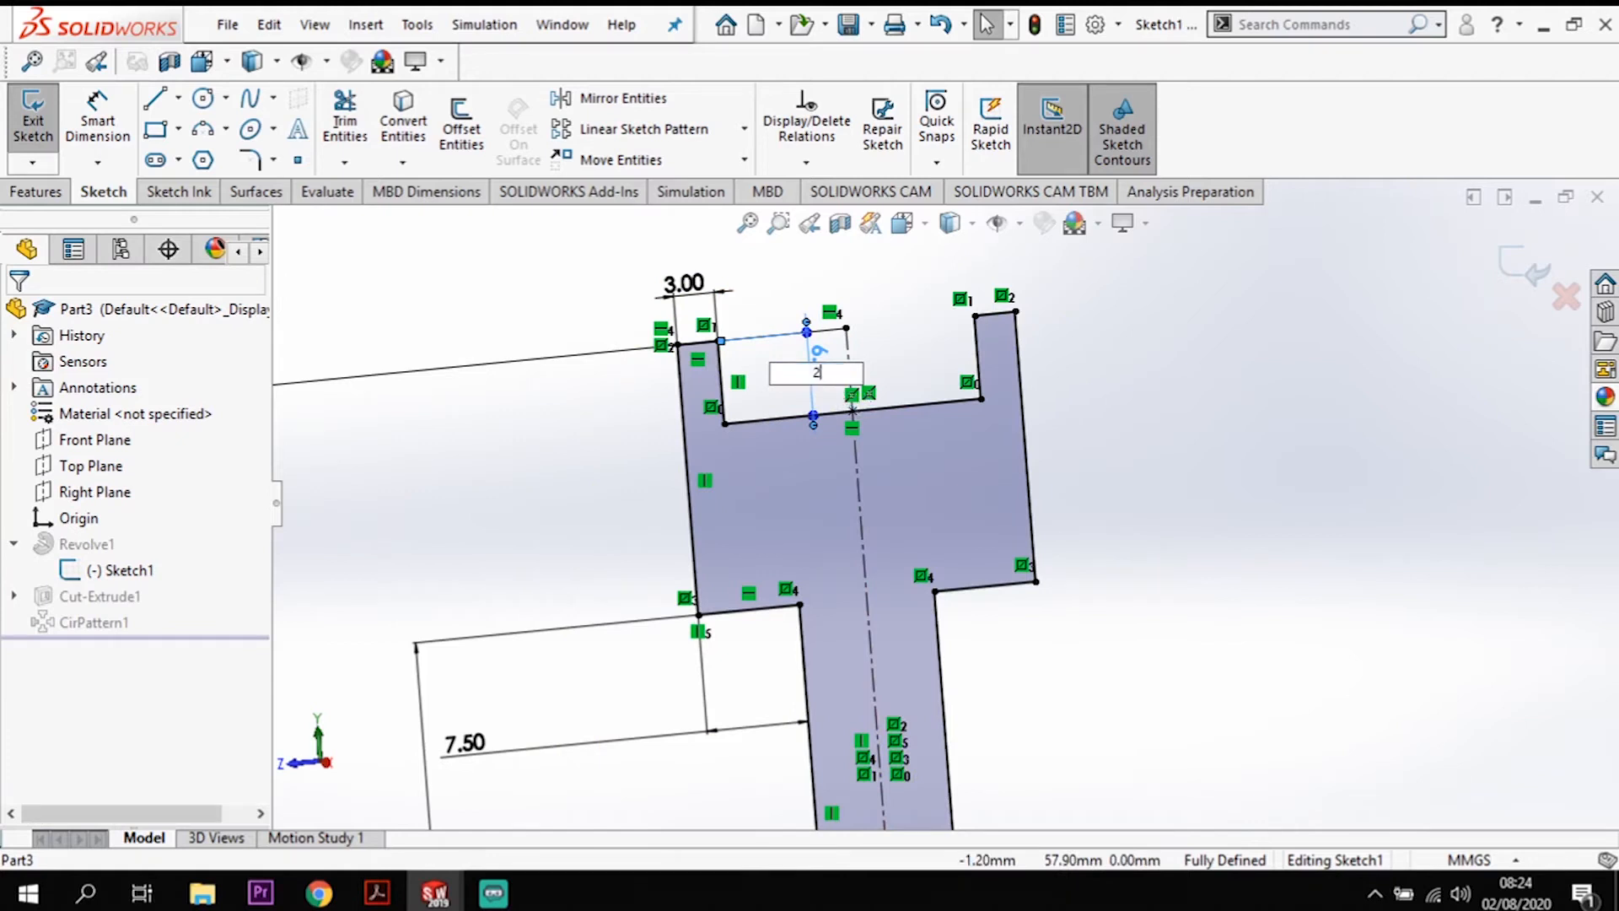
type("2")
key("Return")
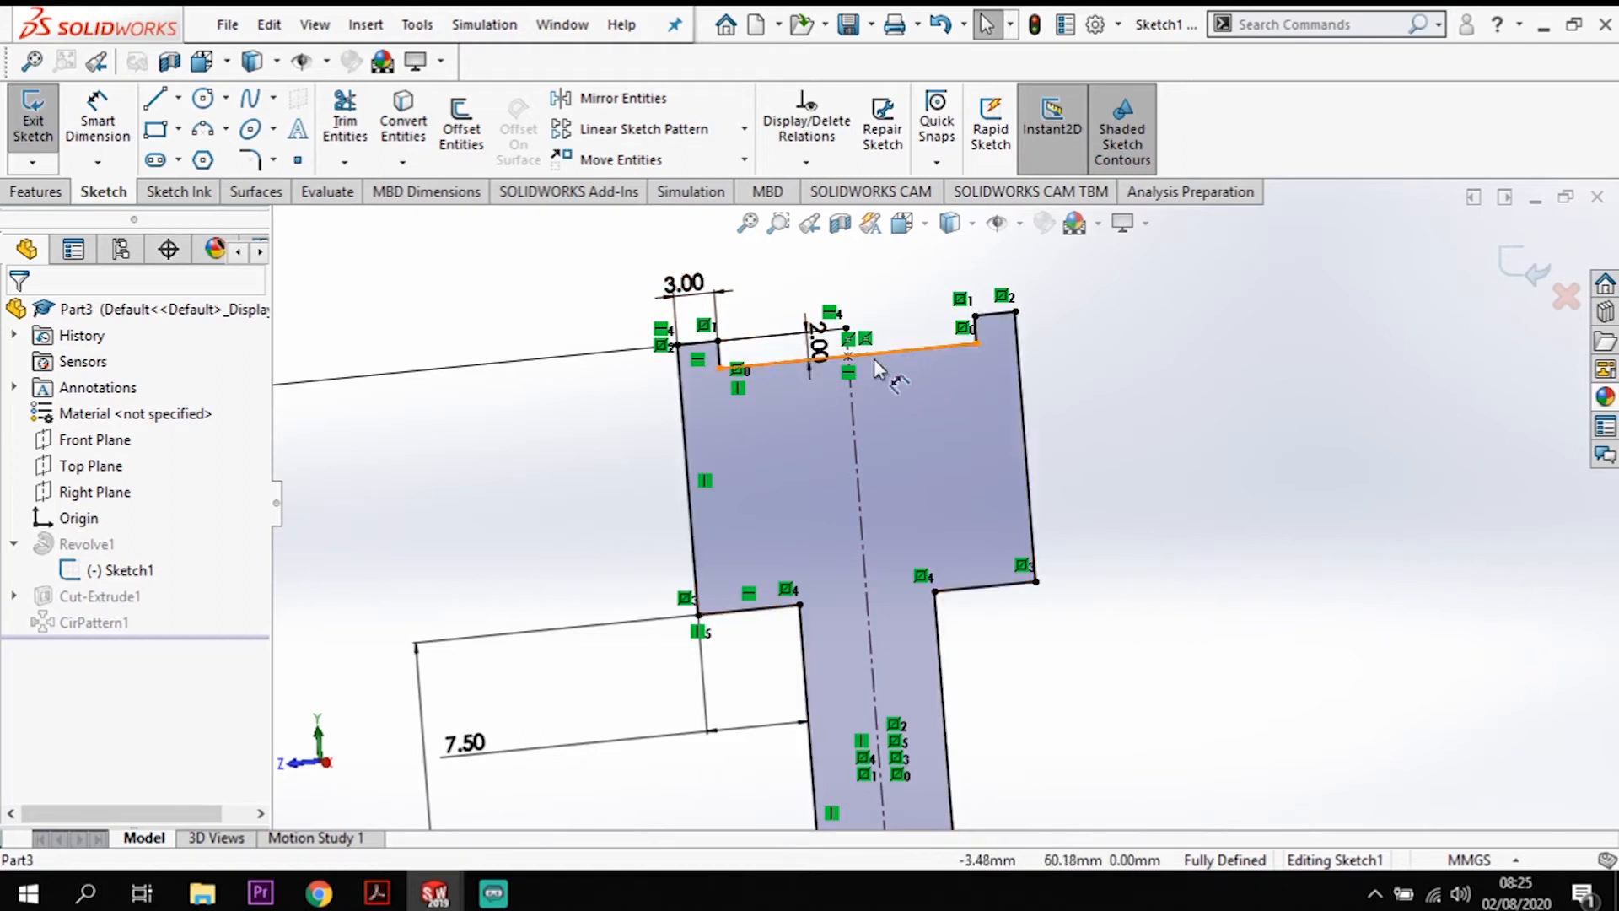
left_click(1522, 267)
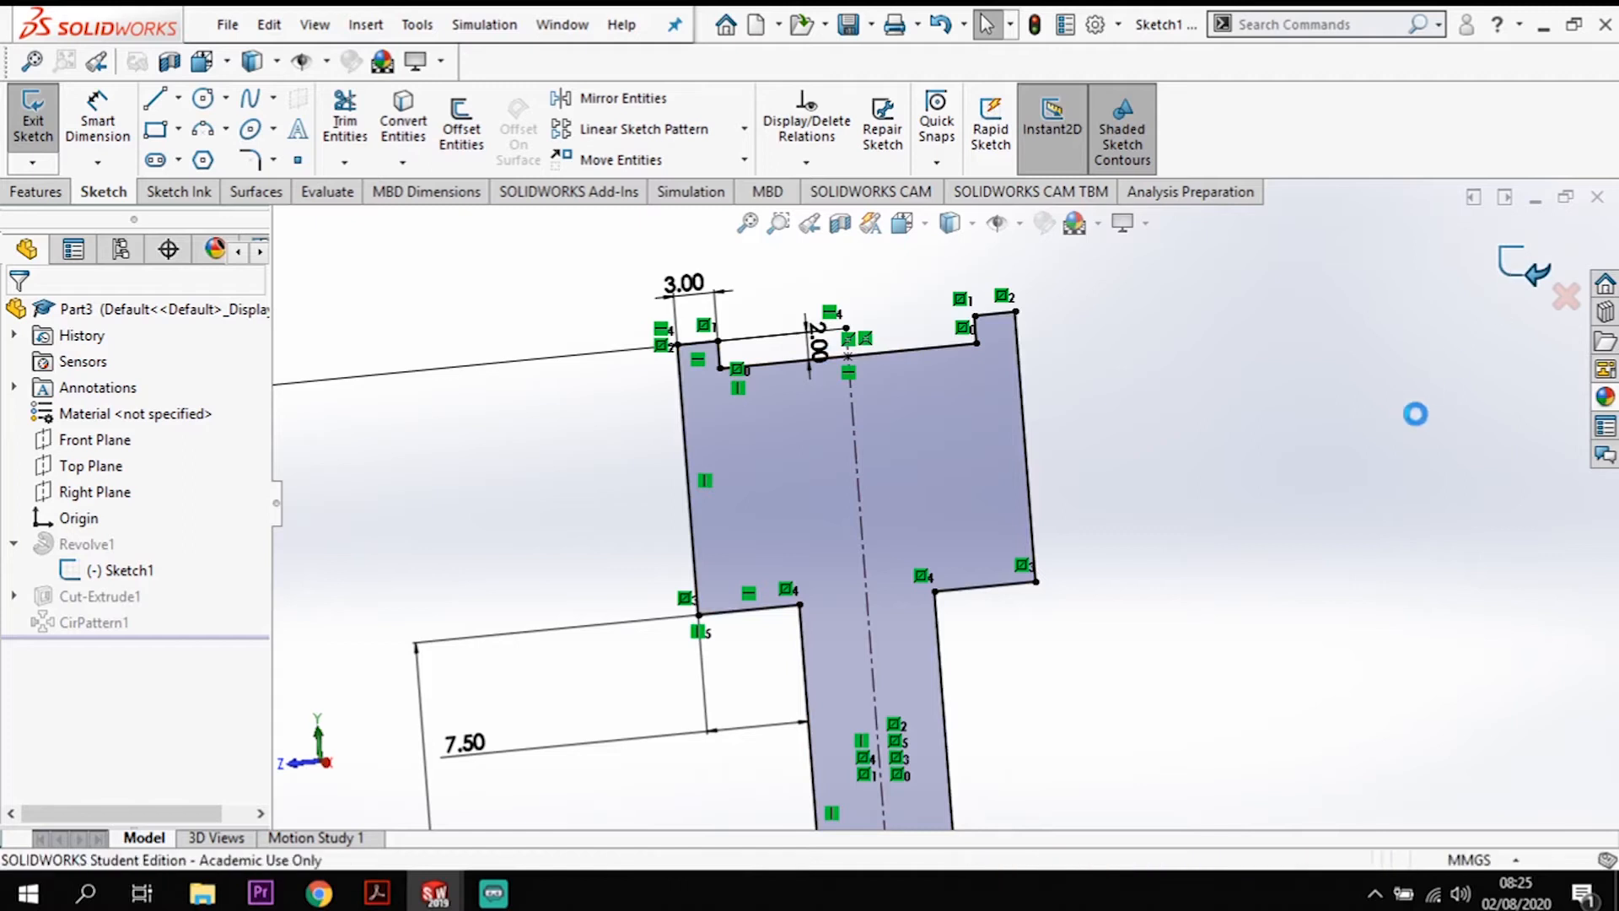
scroll(1230, 581, "up", 5)
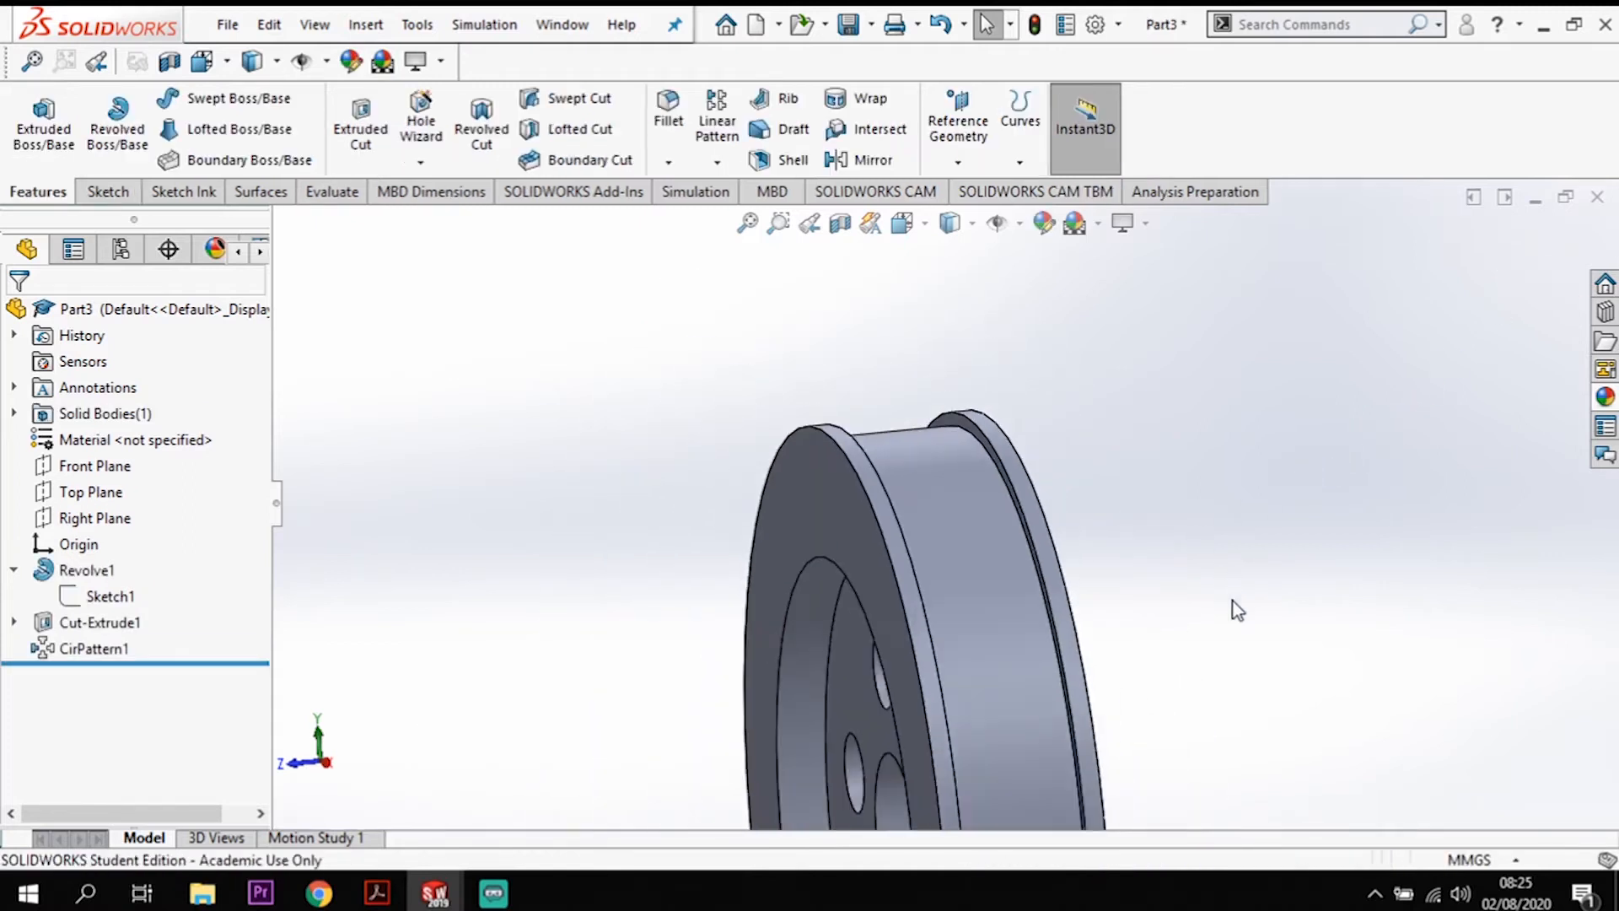
middle_click_drag(1199, 622, 1251, 672)
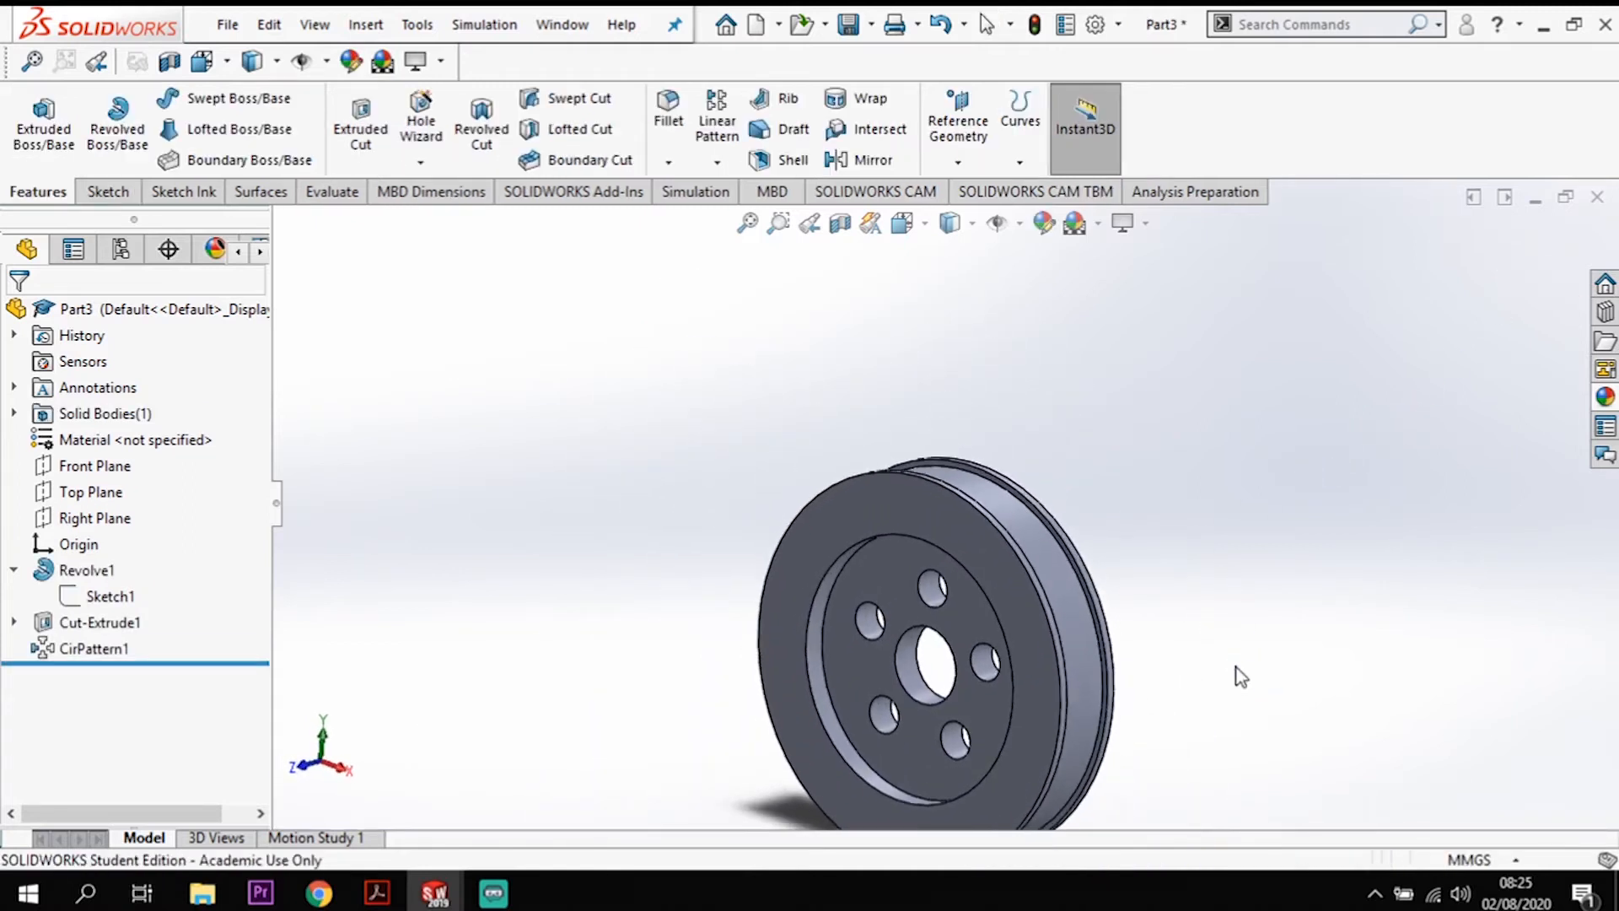
scroll(1039, 744, "down", 5)
scroll(934, 649, "up", 5)
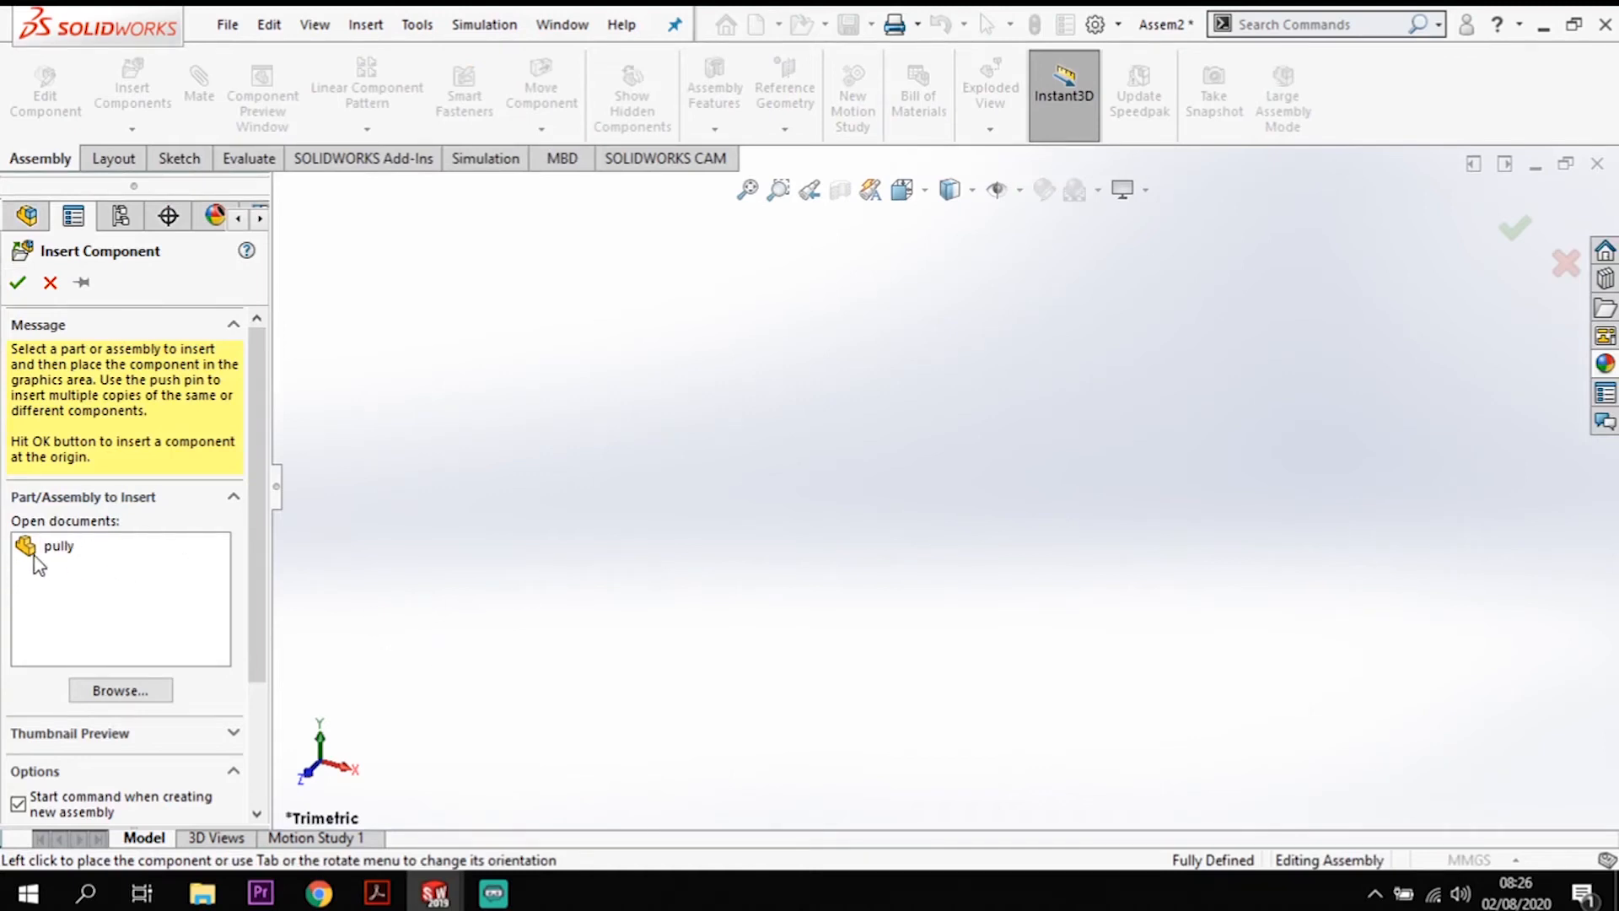
Step: Insert the pully part at the new assembly's origin and switch to the front view
left_click(93, 547)
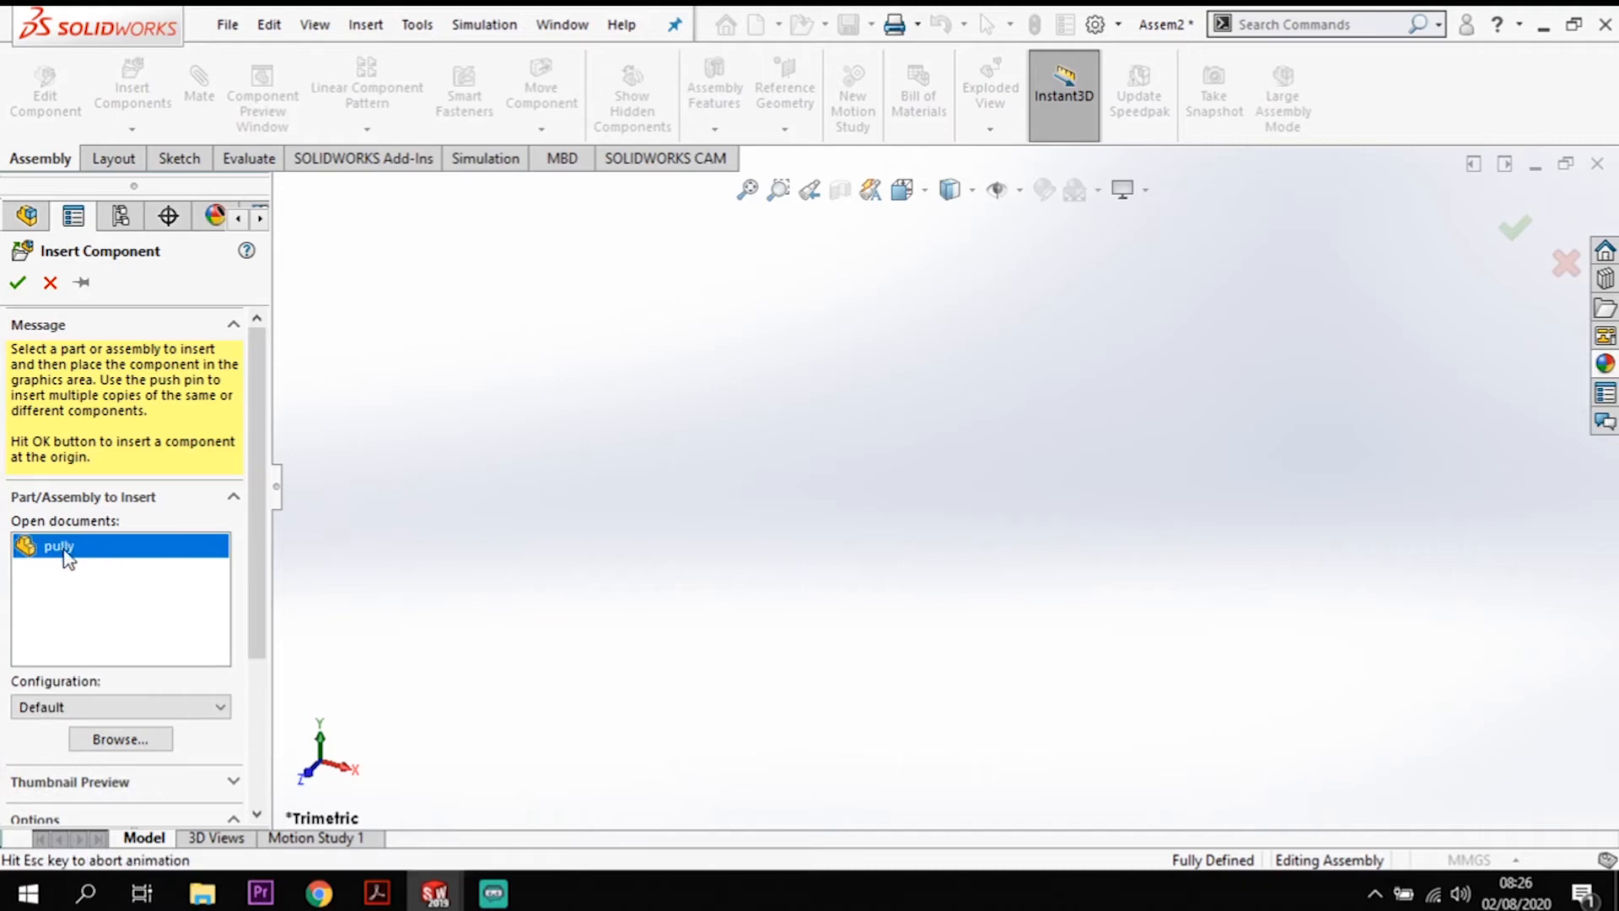
left_click(19, 284)
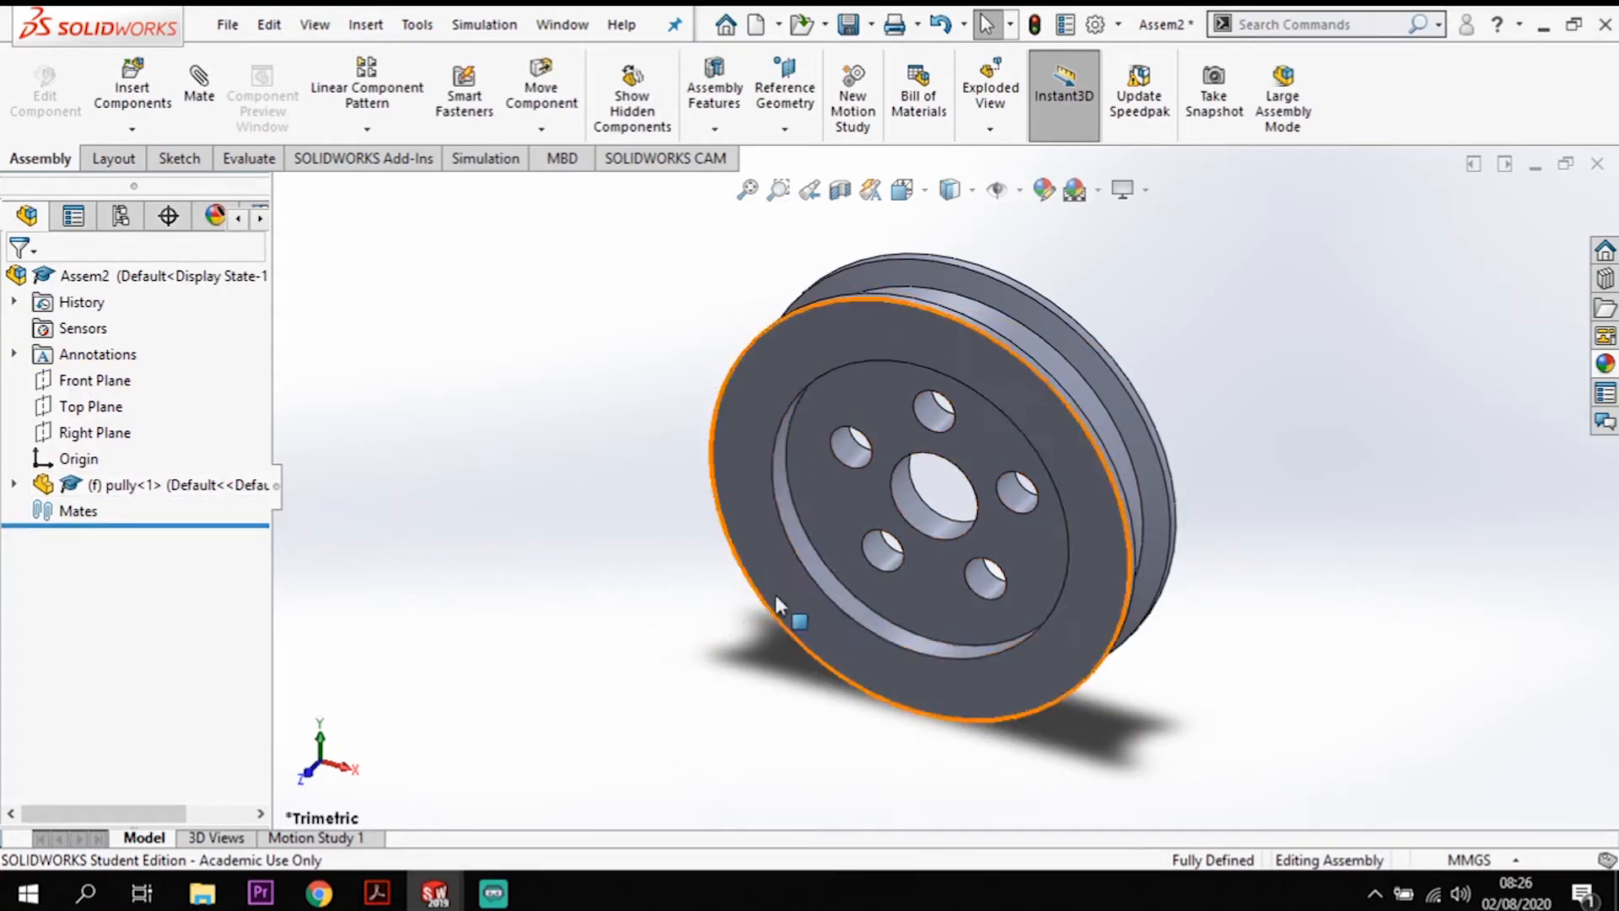
scroll(950, 589, "up", 3)
scroll(953, 599, "up", 2)
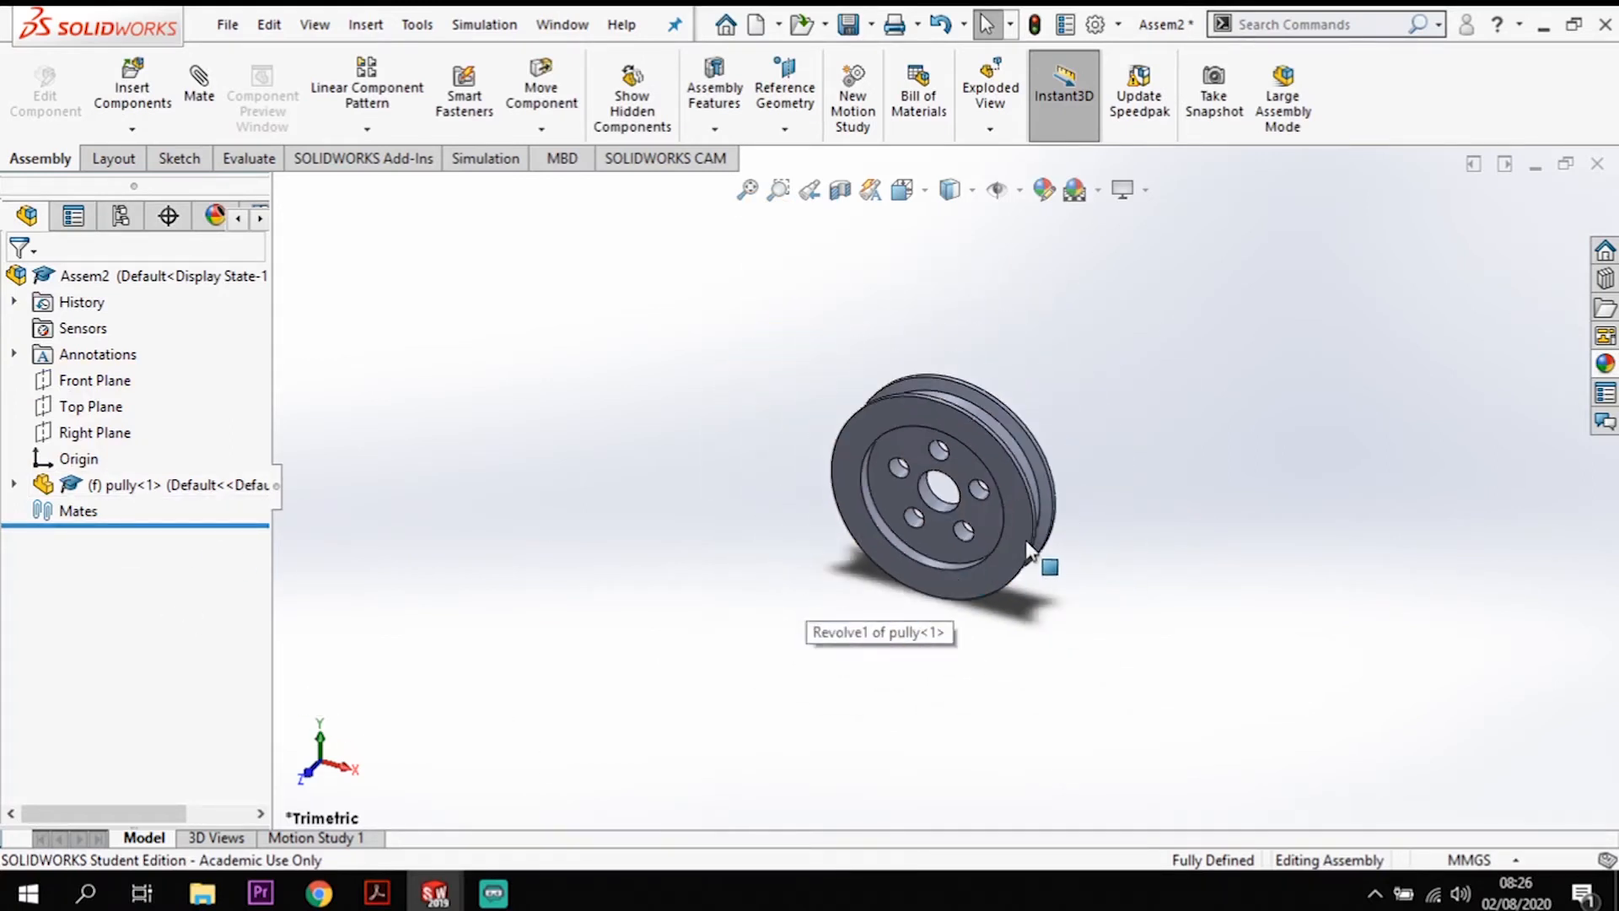
key("space")
key("space")
key("ctrl+1")
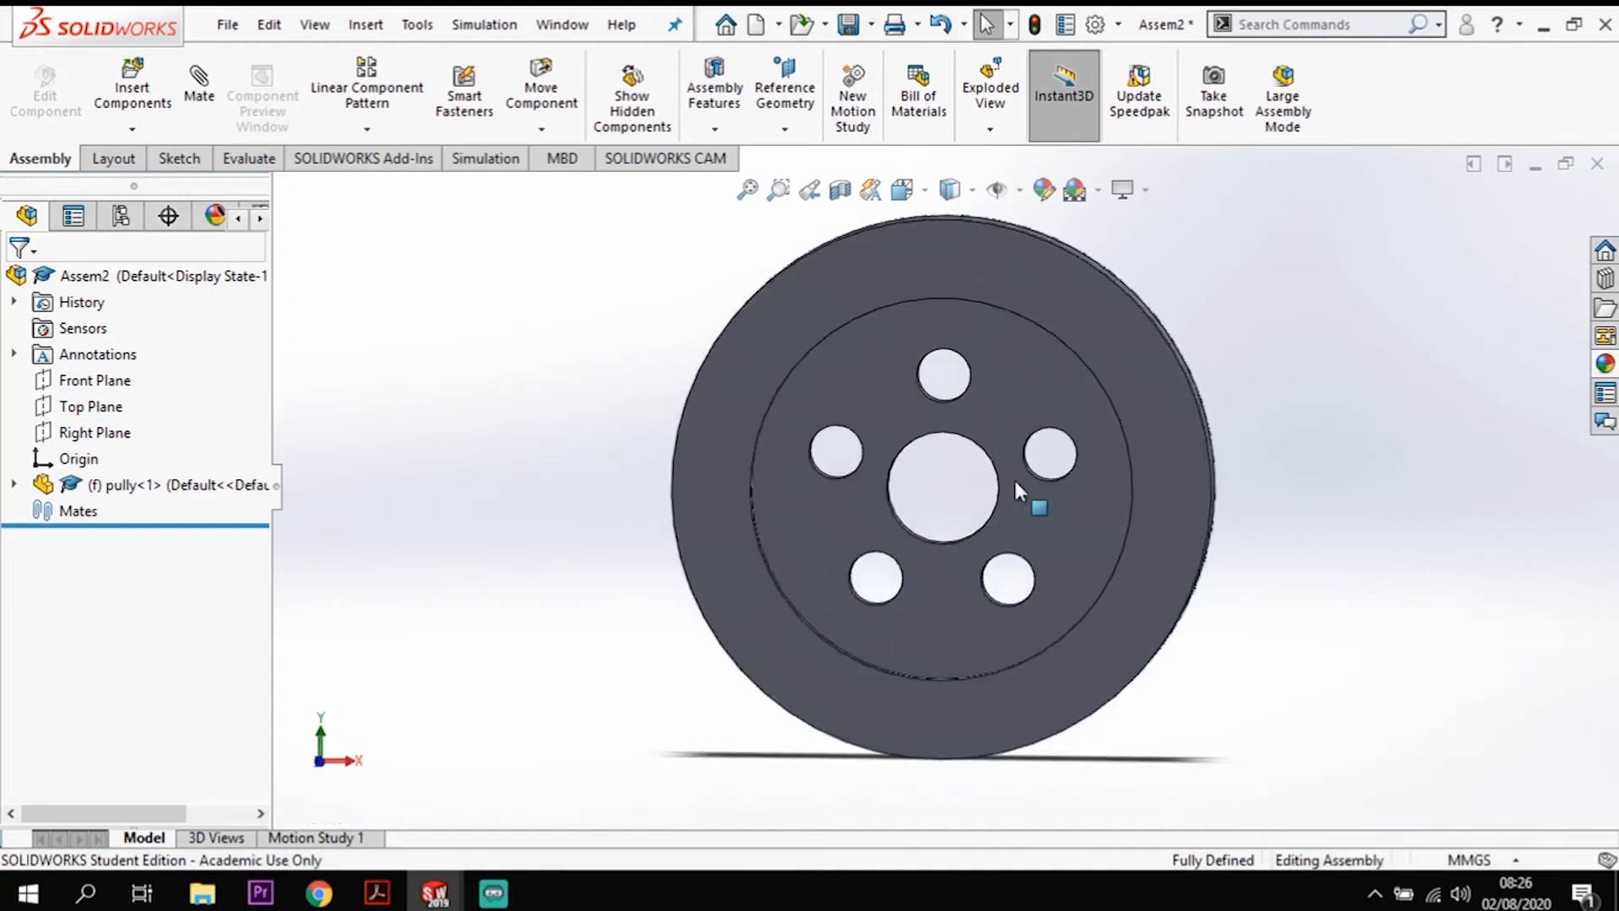
Step: Start a sketch on the assembly's Front Plane and draw a horizontal centerline from the origin to the pulley's outer edge
scroll(1016, 531, "up", 3)
scroll(943, 489, "up", 3)
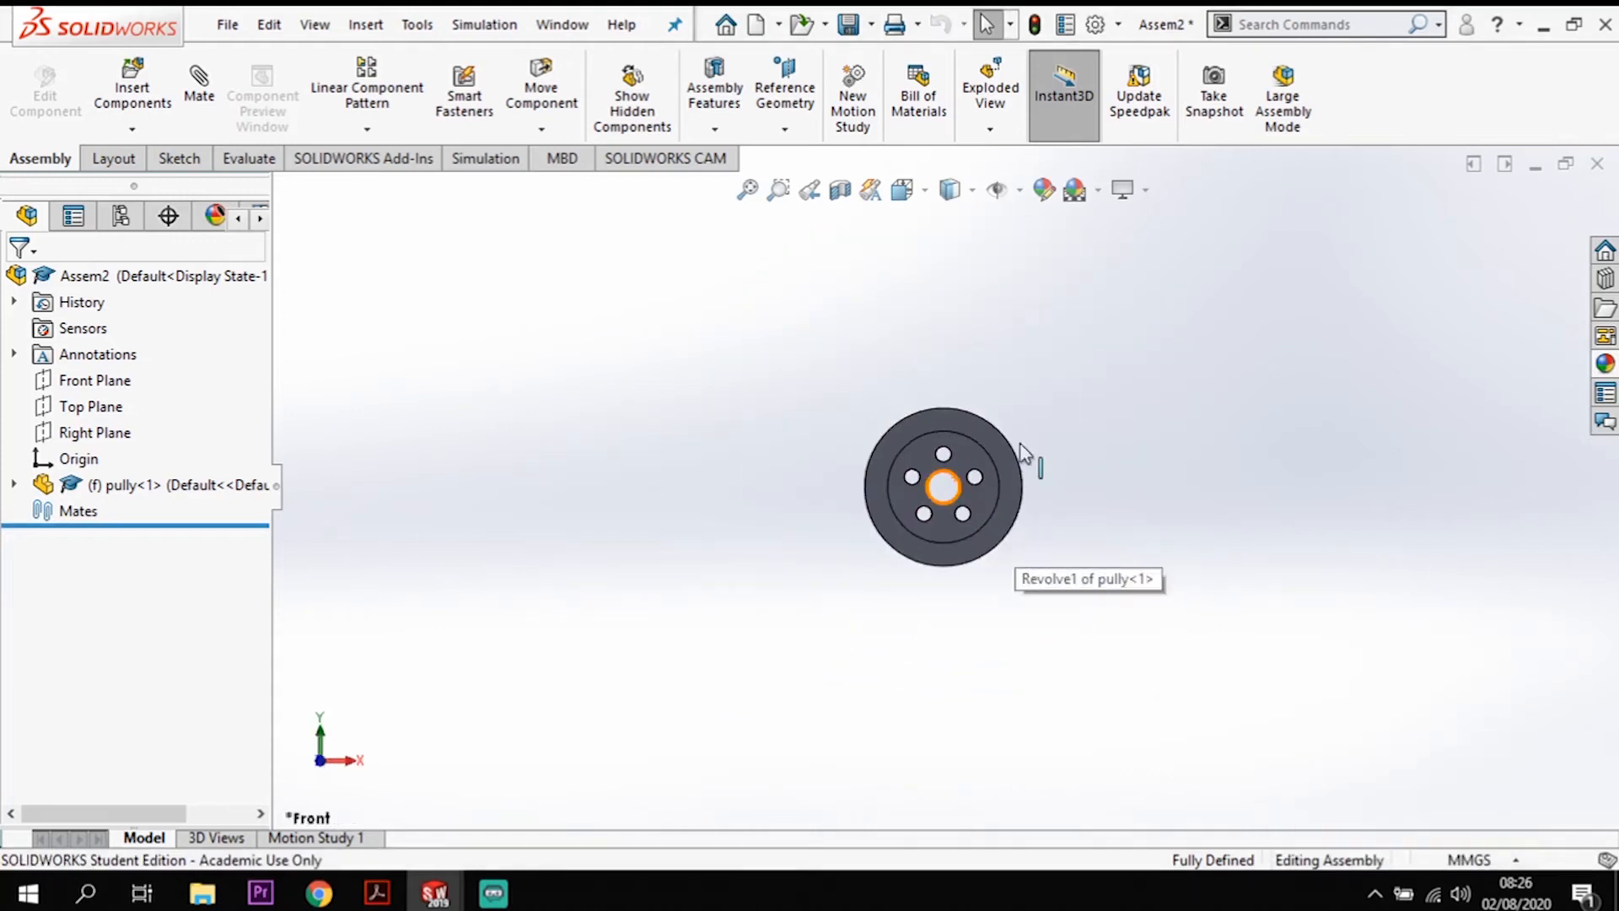
scroll(1175, 344, "down", 2)
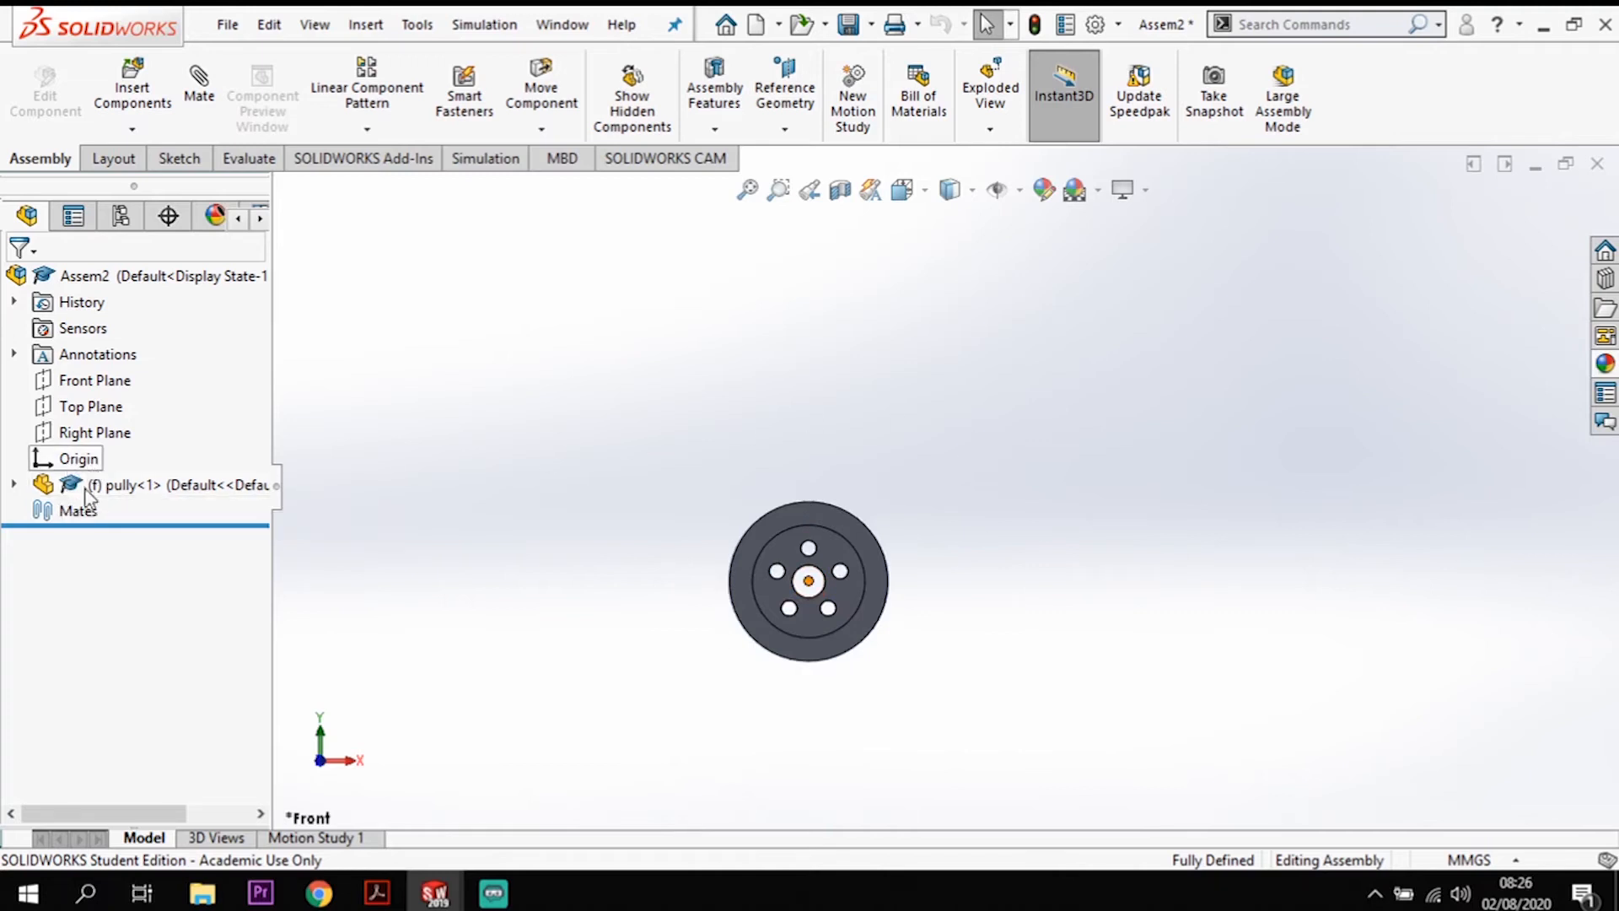
left_click(105, 384)
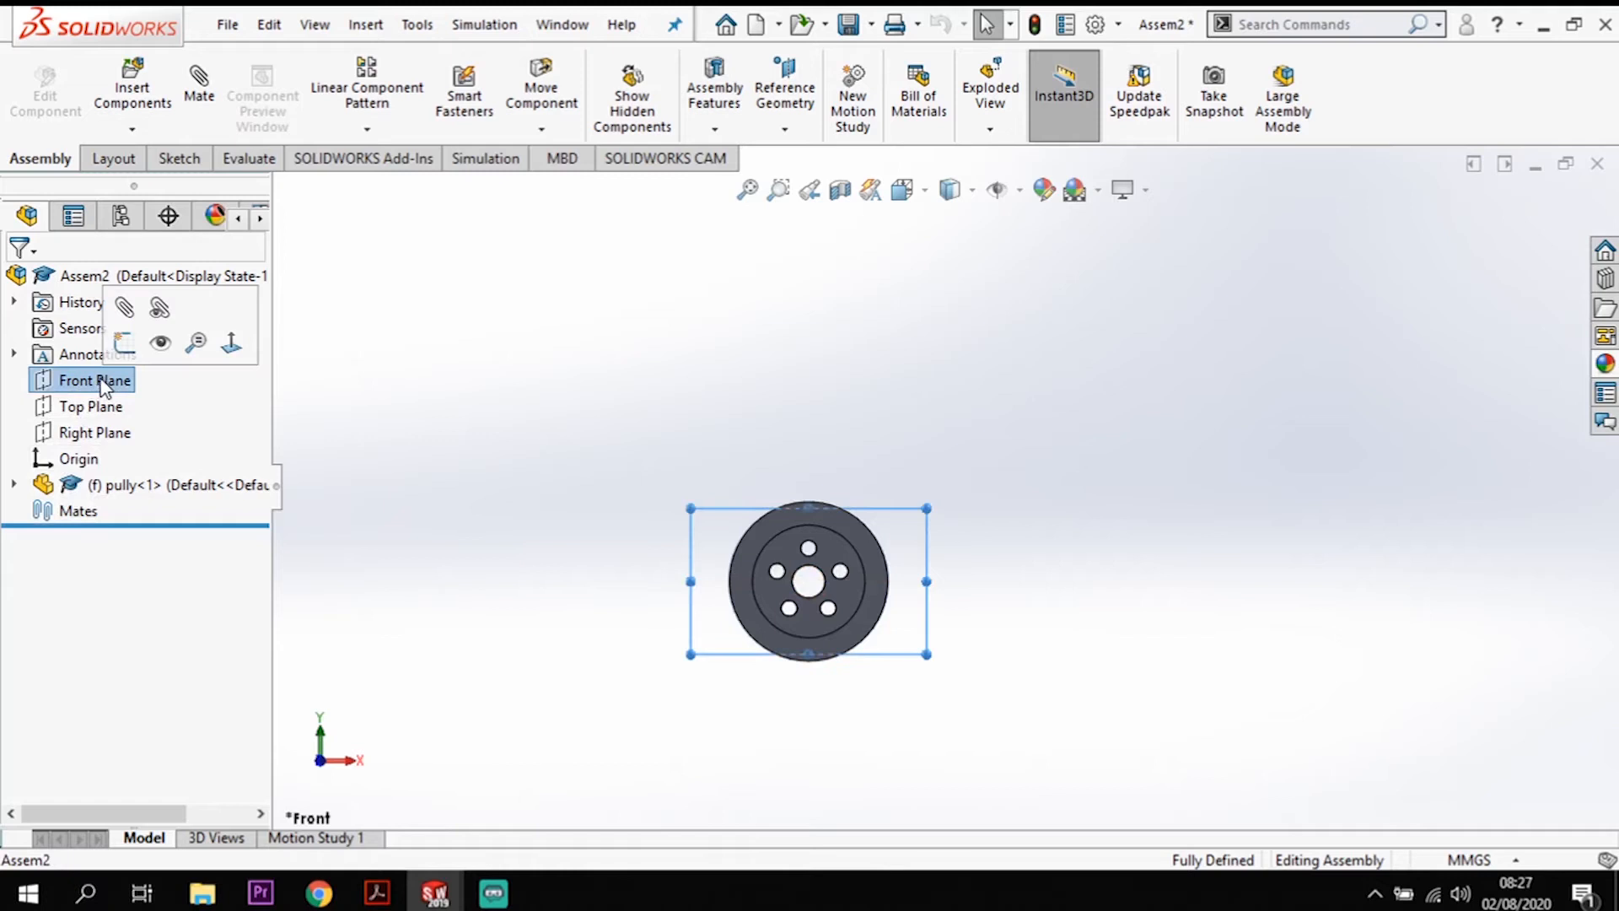
left_click(124, 341)
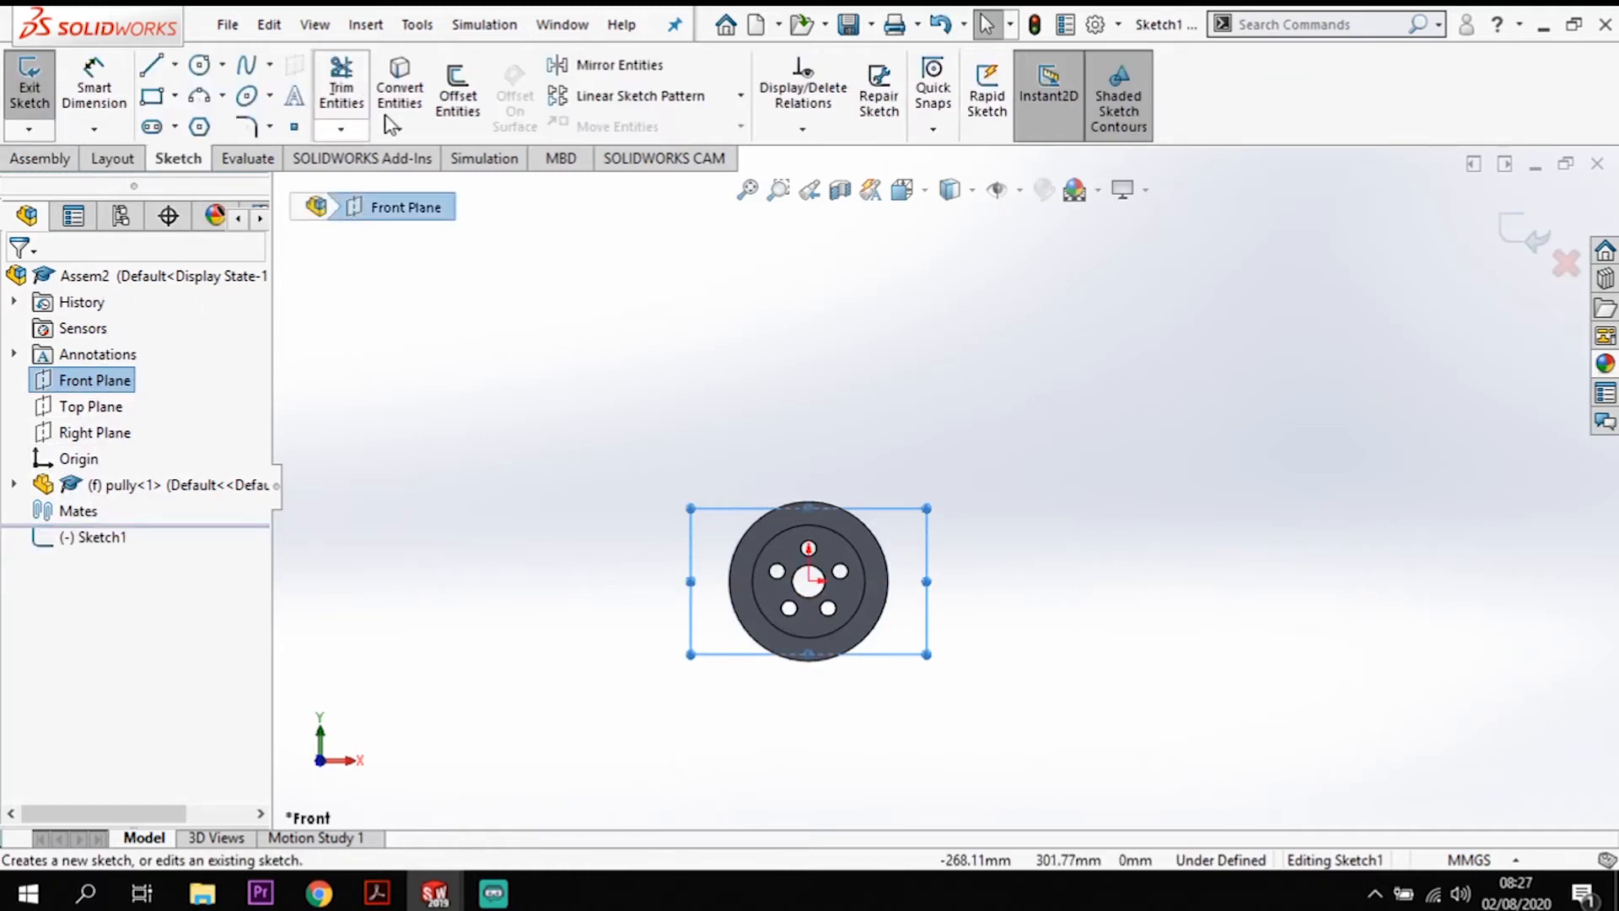
left_click(175, 66)
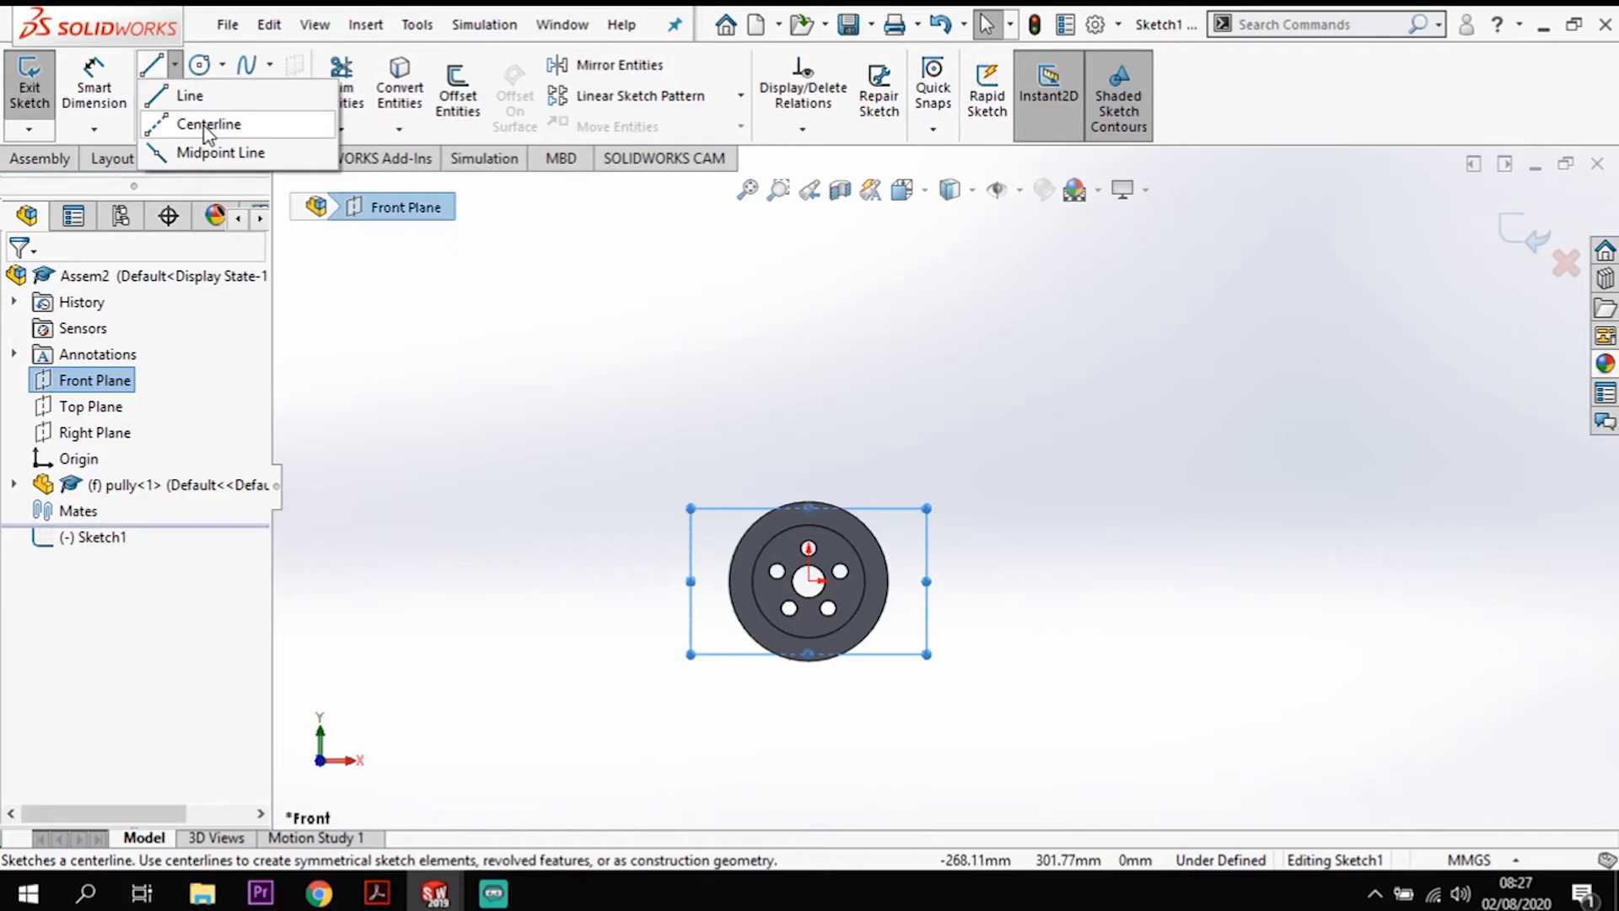
left_click(207, 131)
left_click(807, 580)
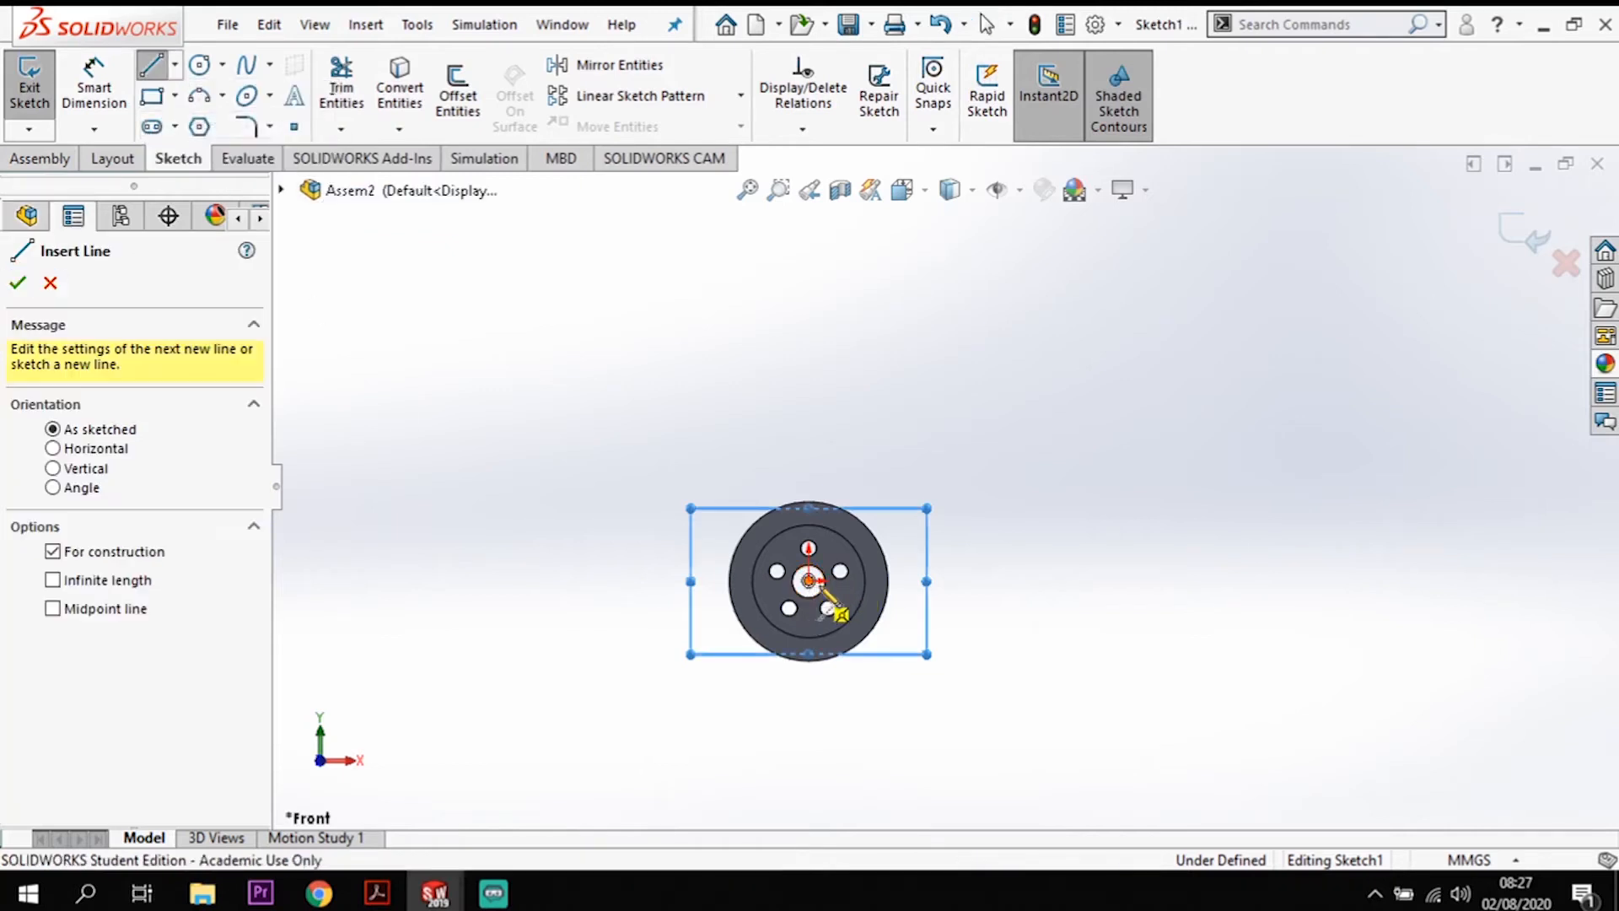
left_click(888, 581)
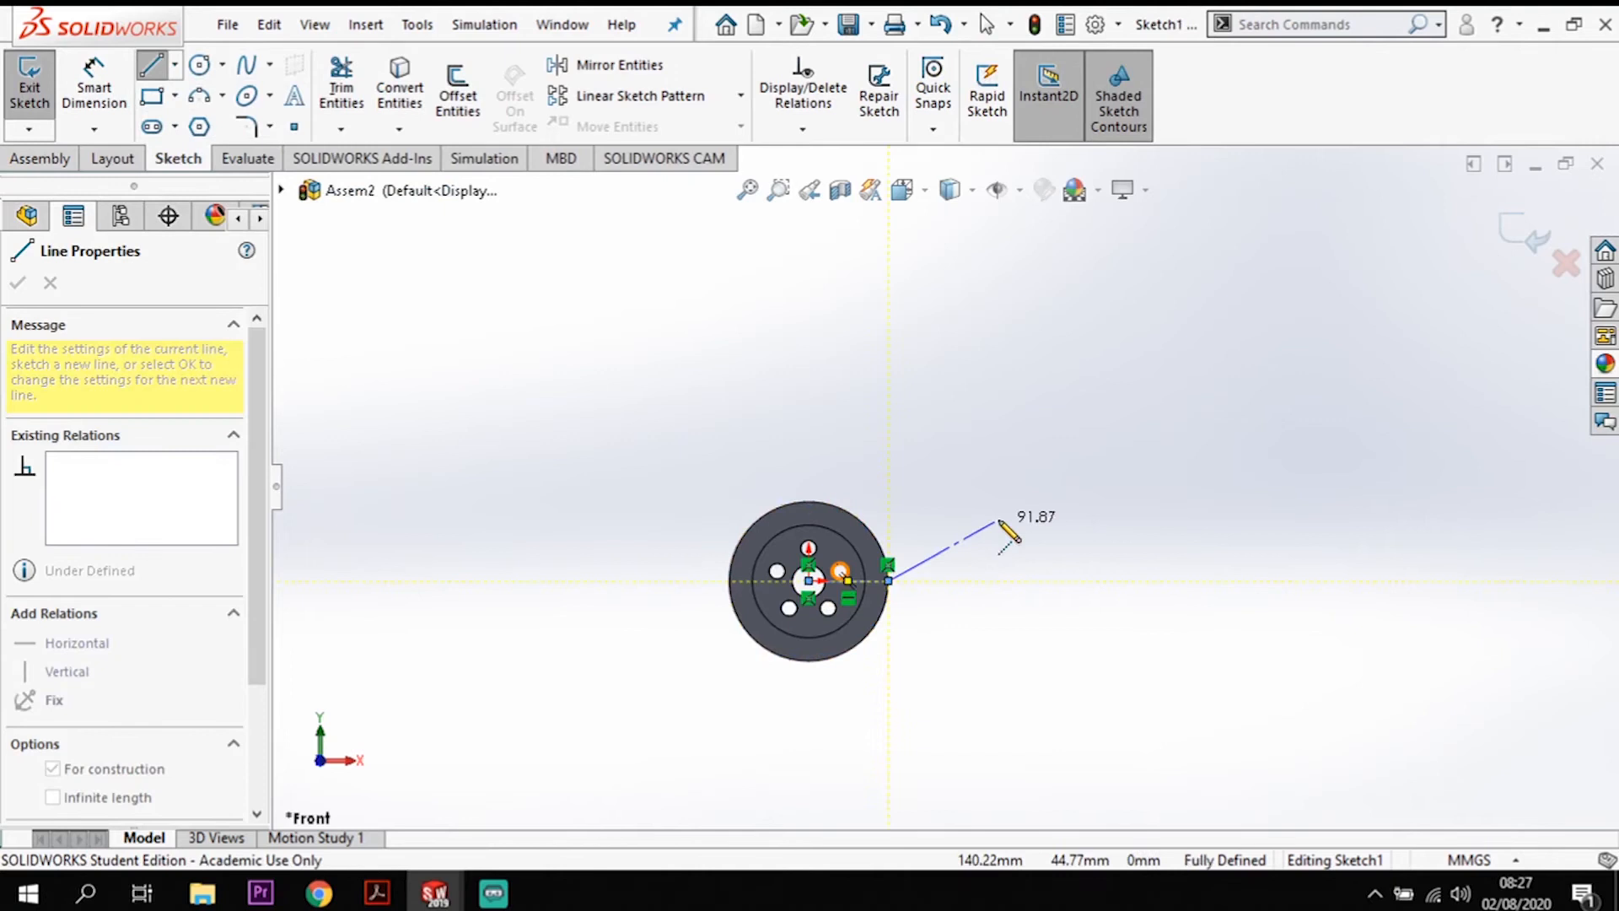
key("Escape")
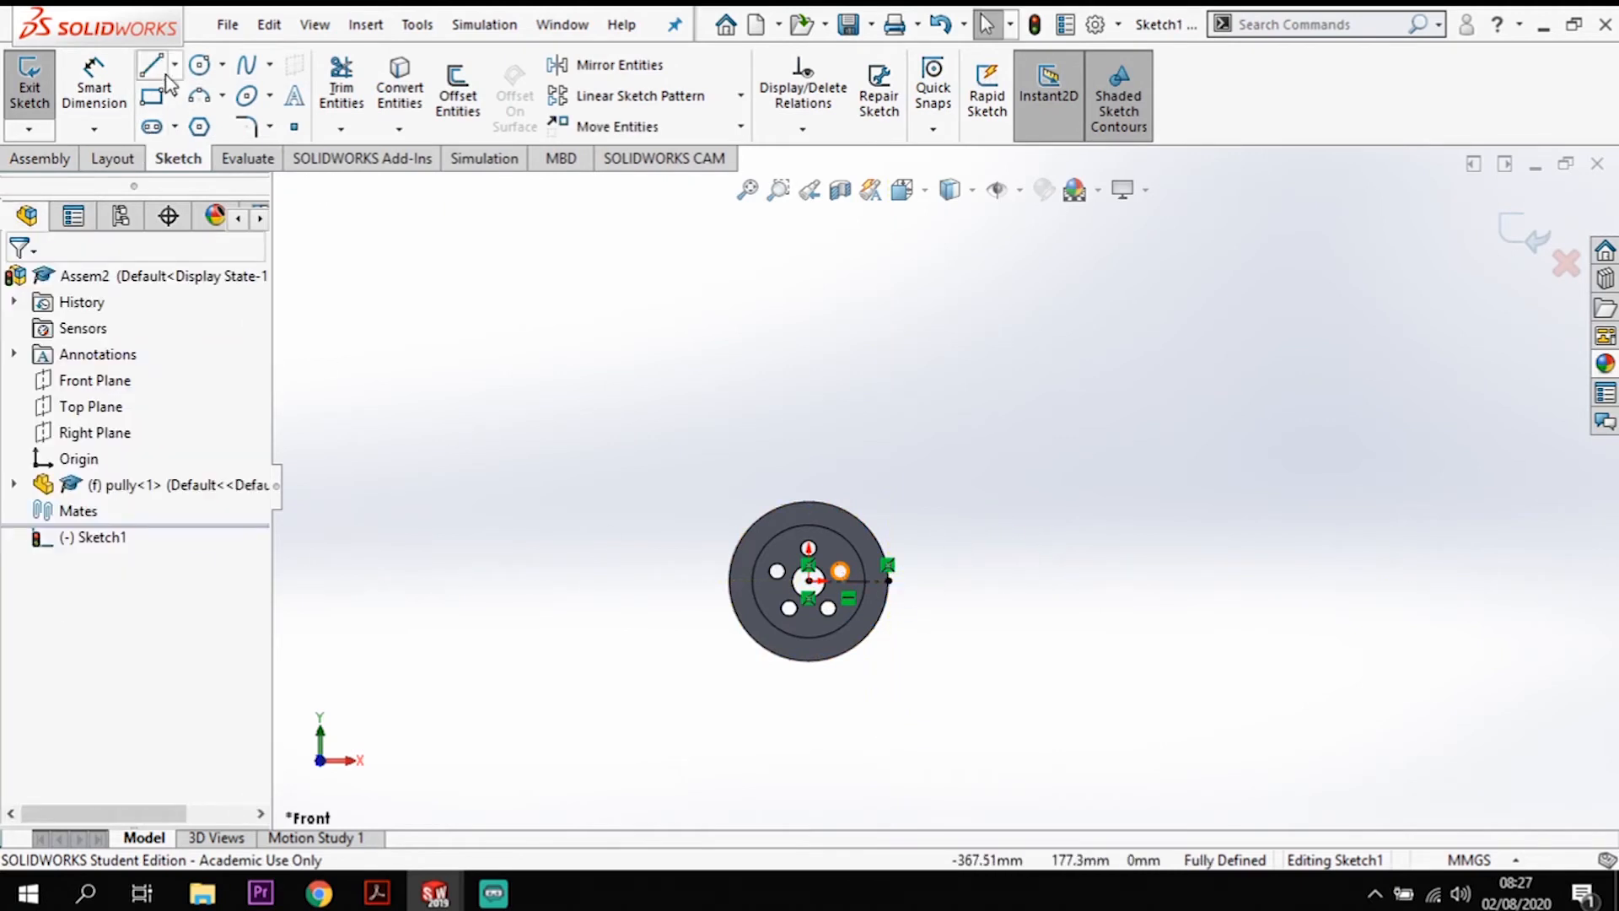
Step: Sketch connected centerlines from the origin: about 157 mm diagonally up-right, about 224 mm vertically up, horizontally leftward, and diagonally back down-right
left_click(175, 66)
left_click(207, 124)
left_click(807, 581)
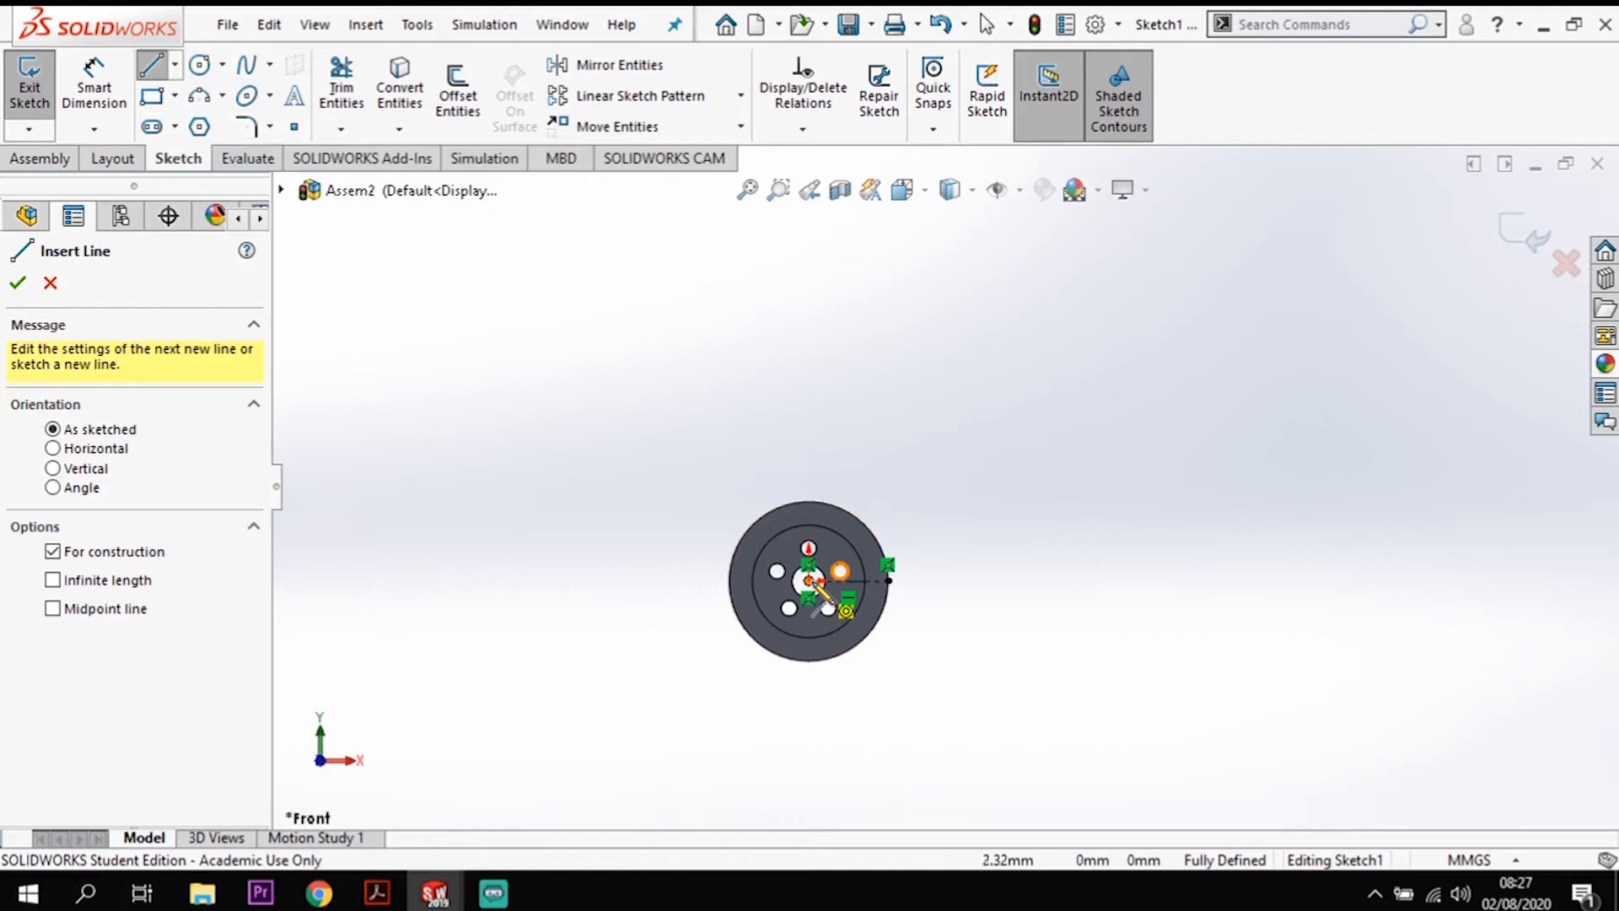
left_click(956, 432)
scroll(957, 247, "up", 2)
left_click(952, 244)
left_click(702, 243)
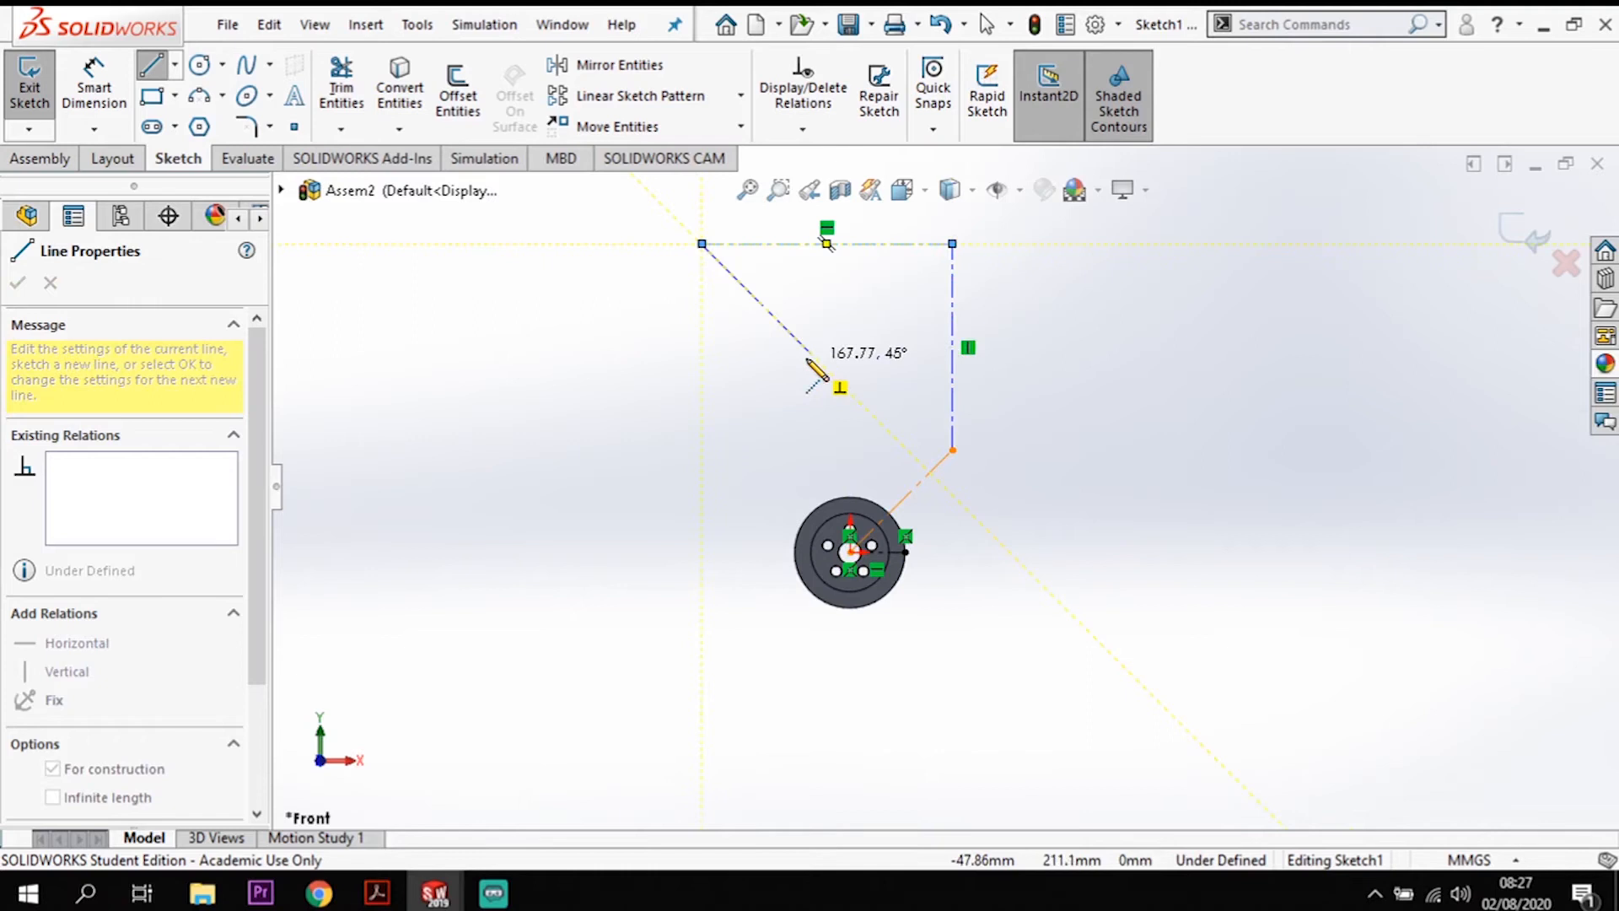
left_click(811, 352)
key("Escape")
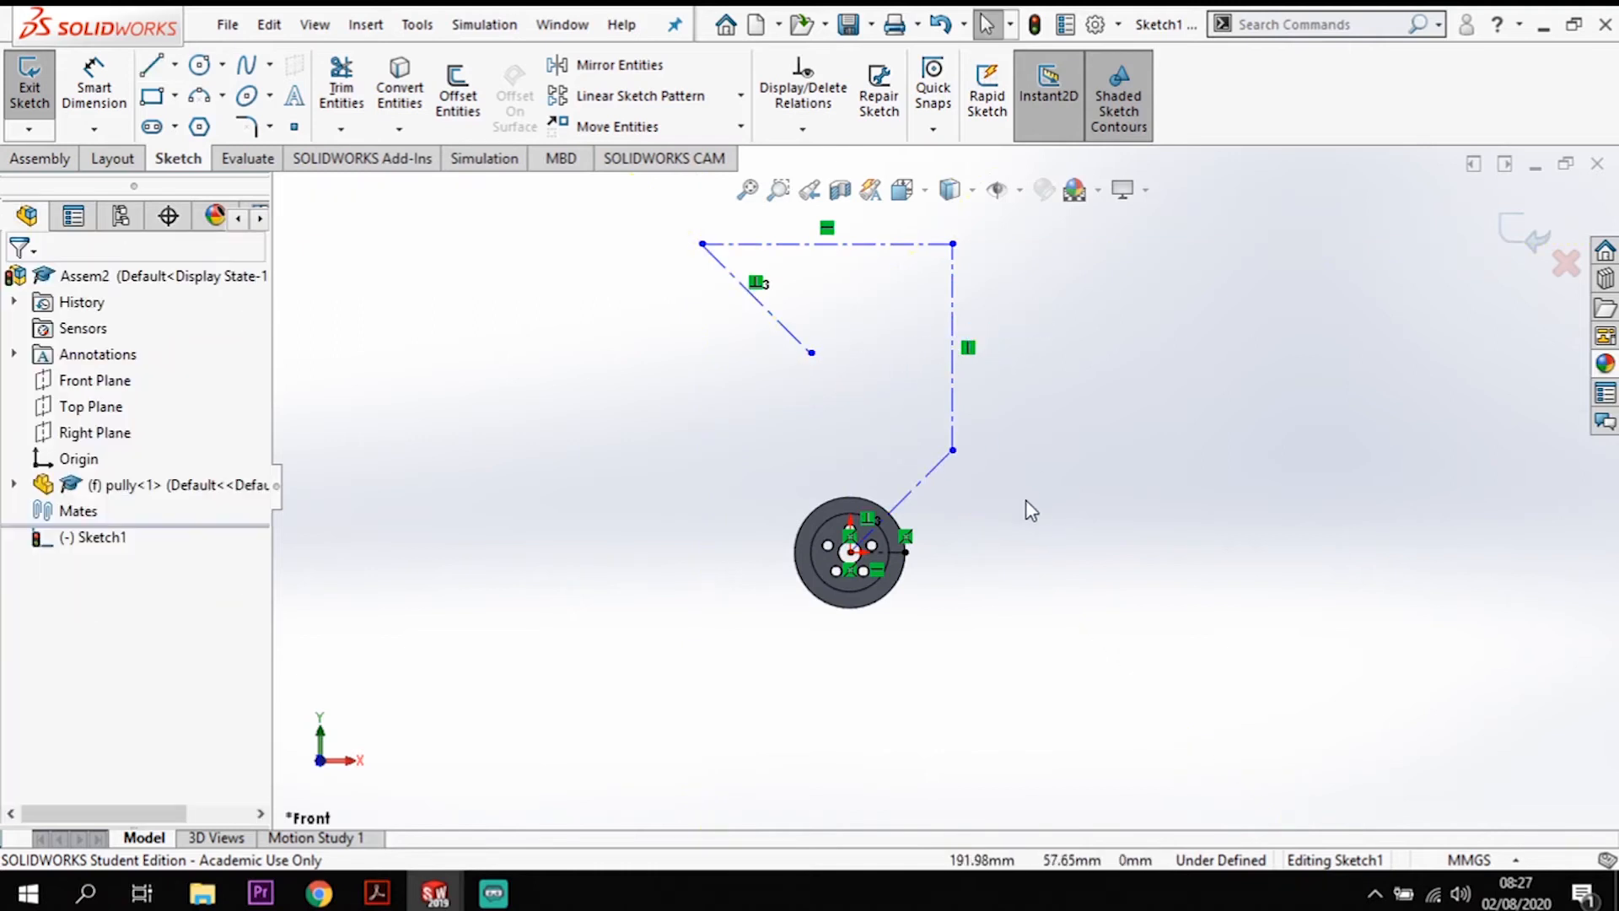
Step: Dimension the angle between the horizontal centerline and the diagonal centerline from the origin as 45°
scroll(1025, 499, "down", 2)
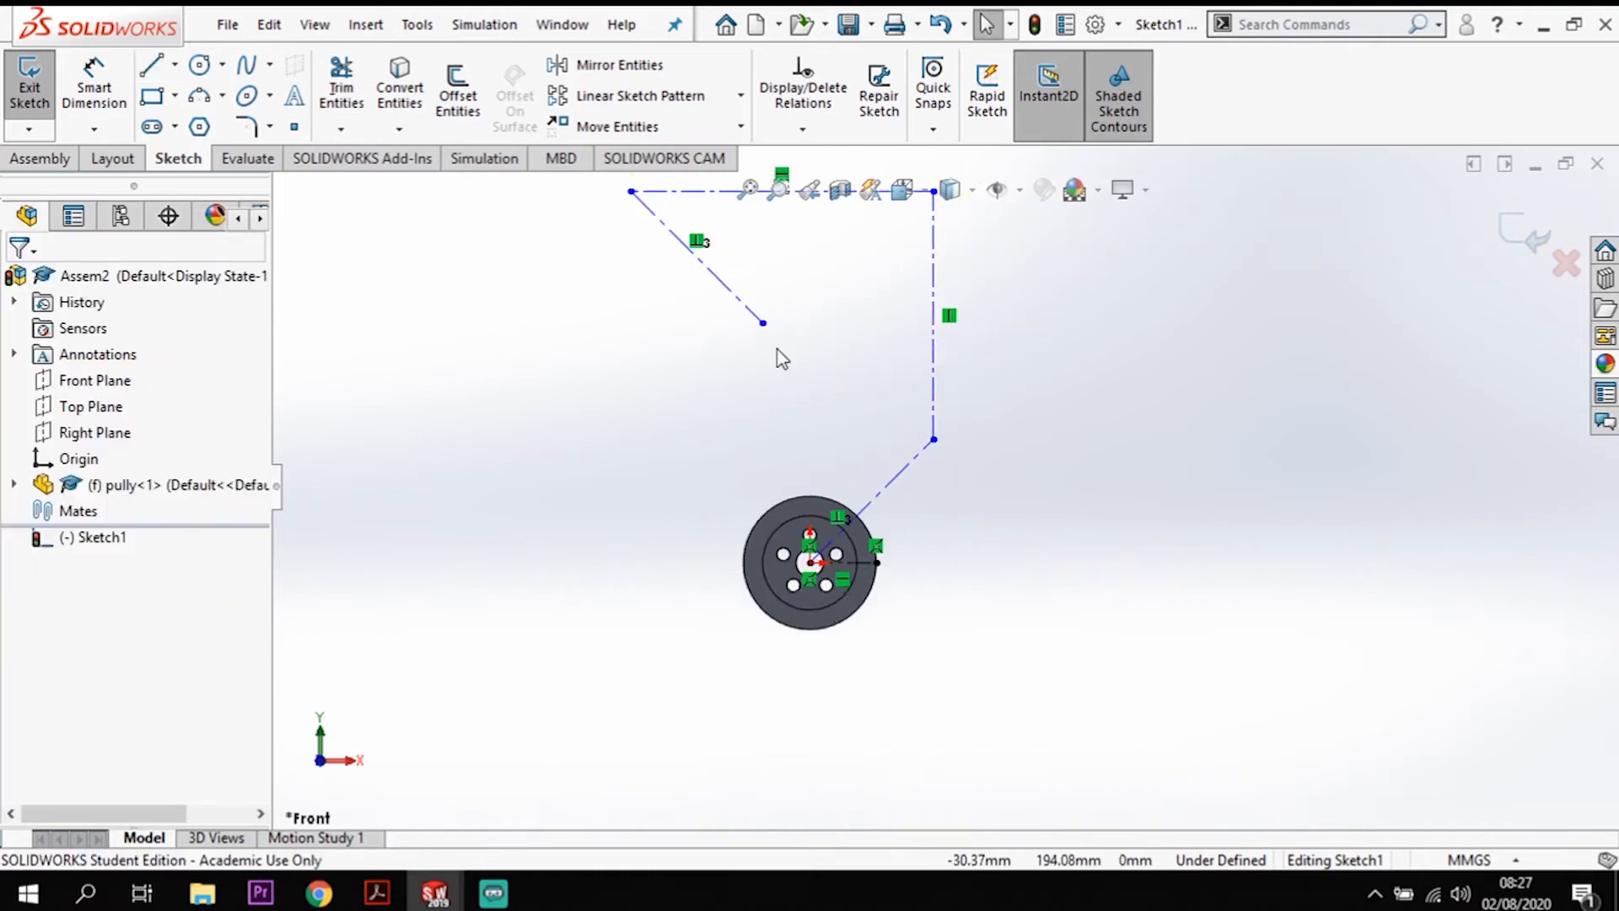
scroll(928, 531, "down", 2)
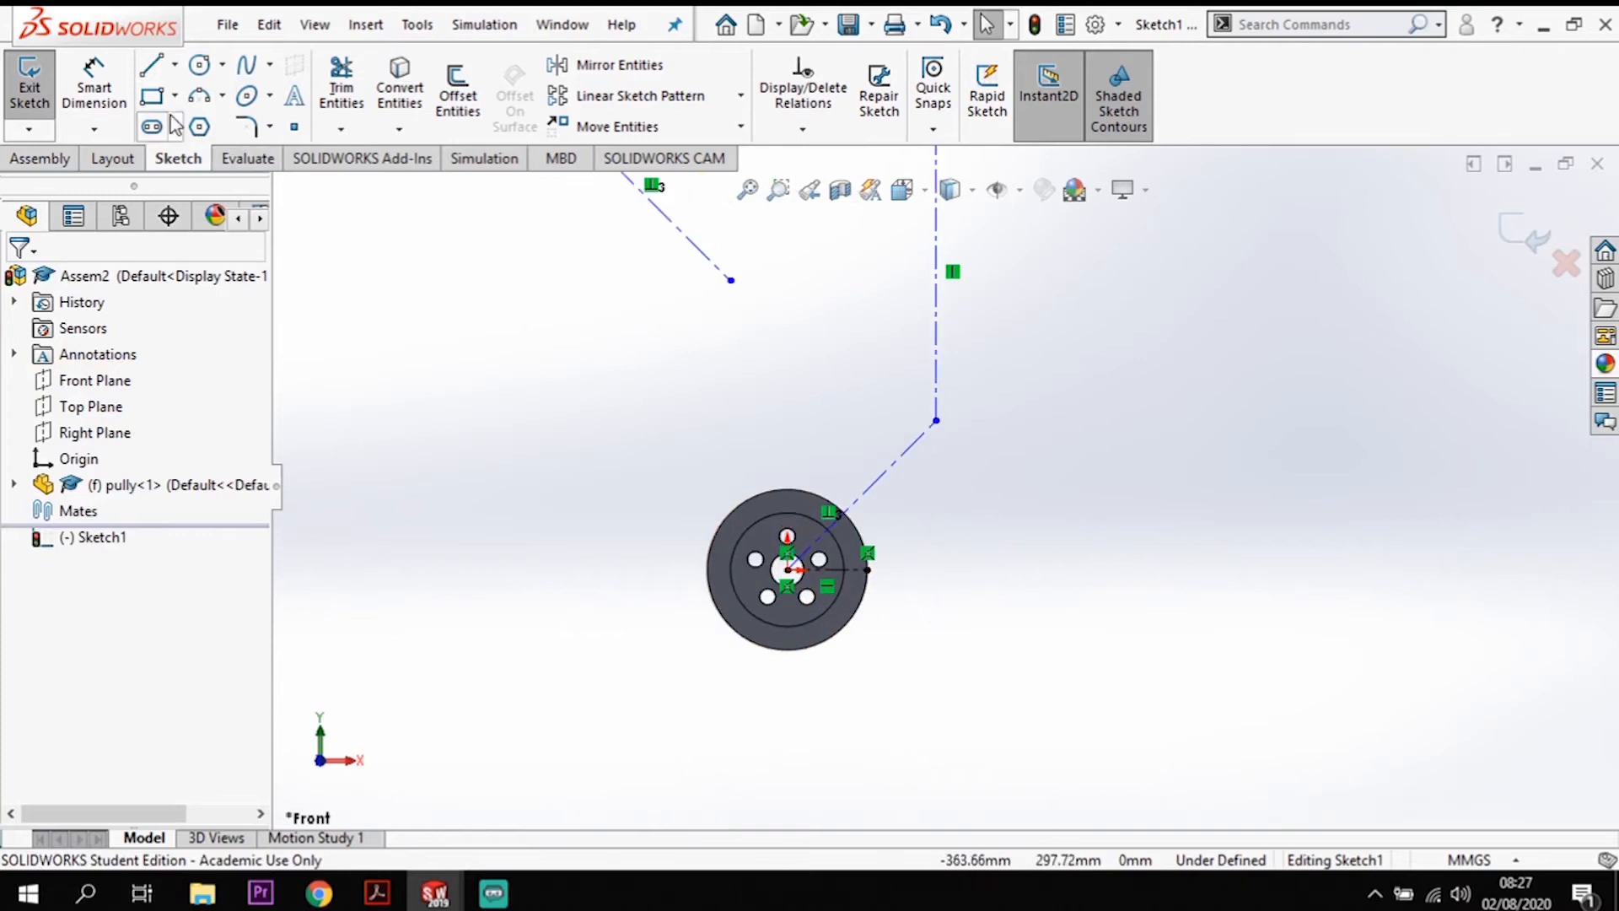
left_click(94, 89)
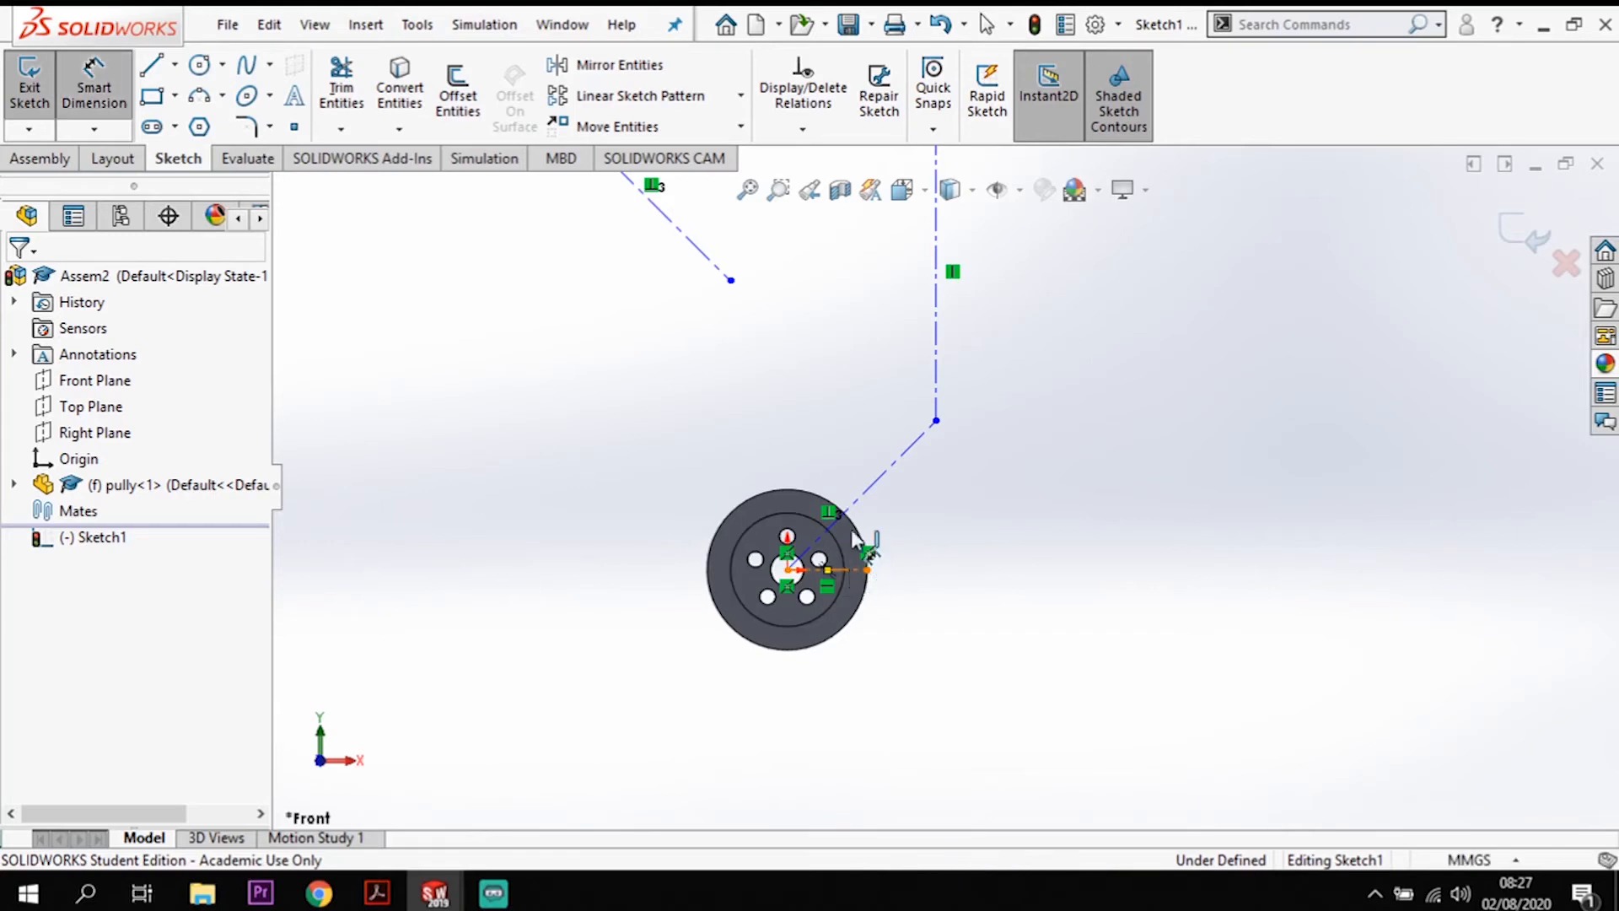
left_click(845, 511)
left_click(855, 569)
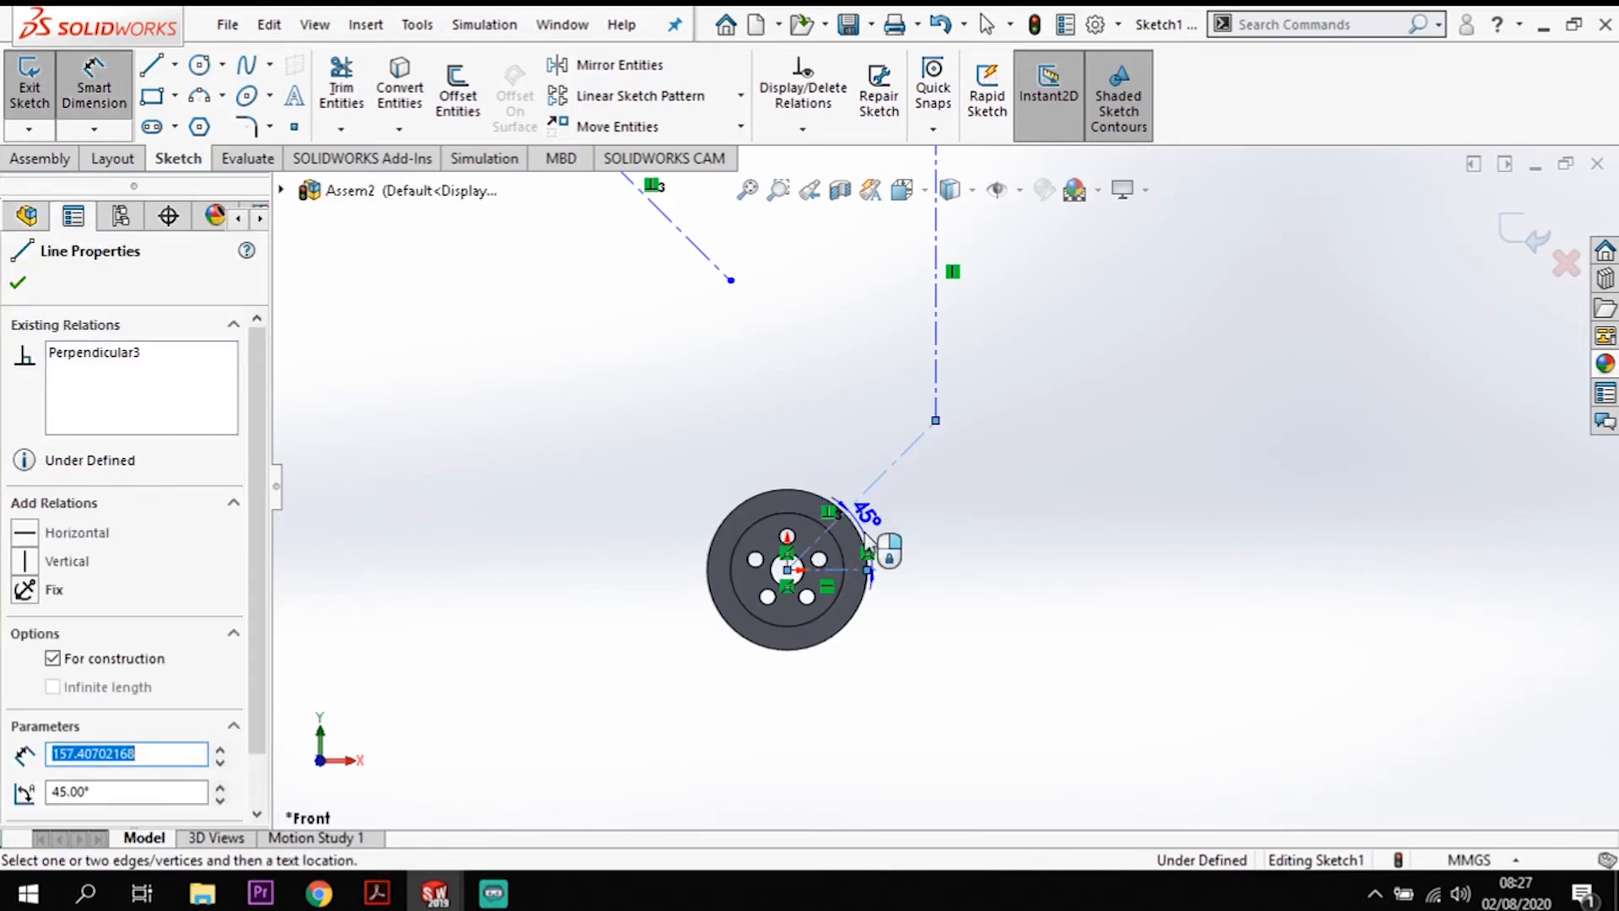
left_click(943, 543)
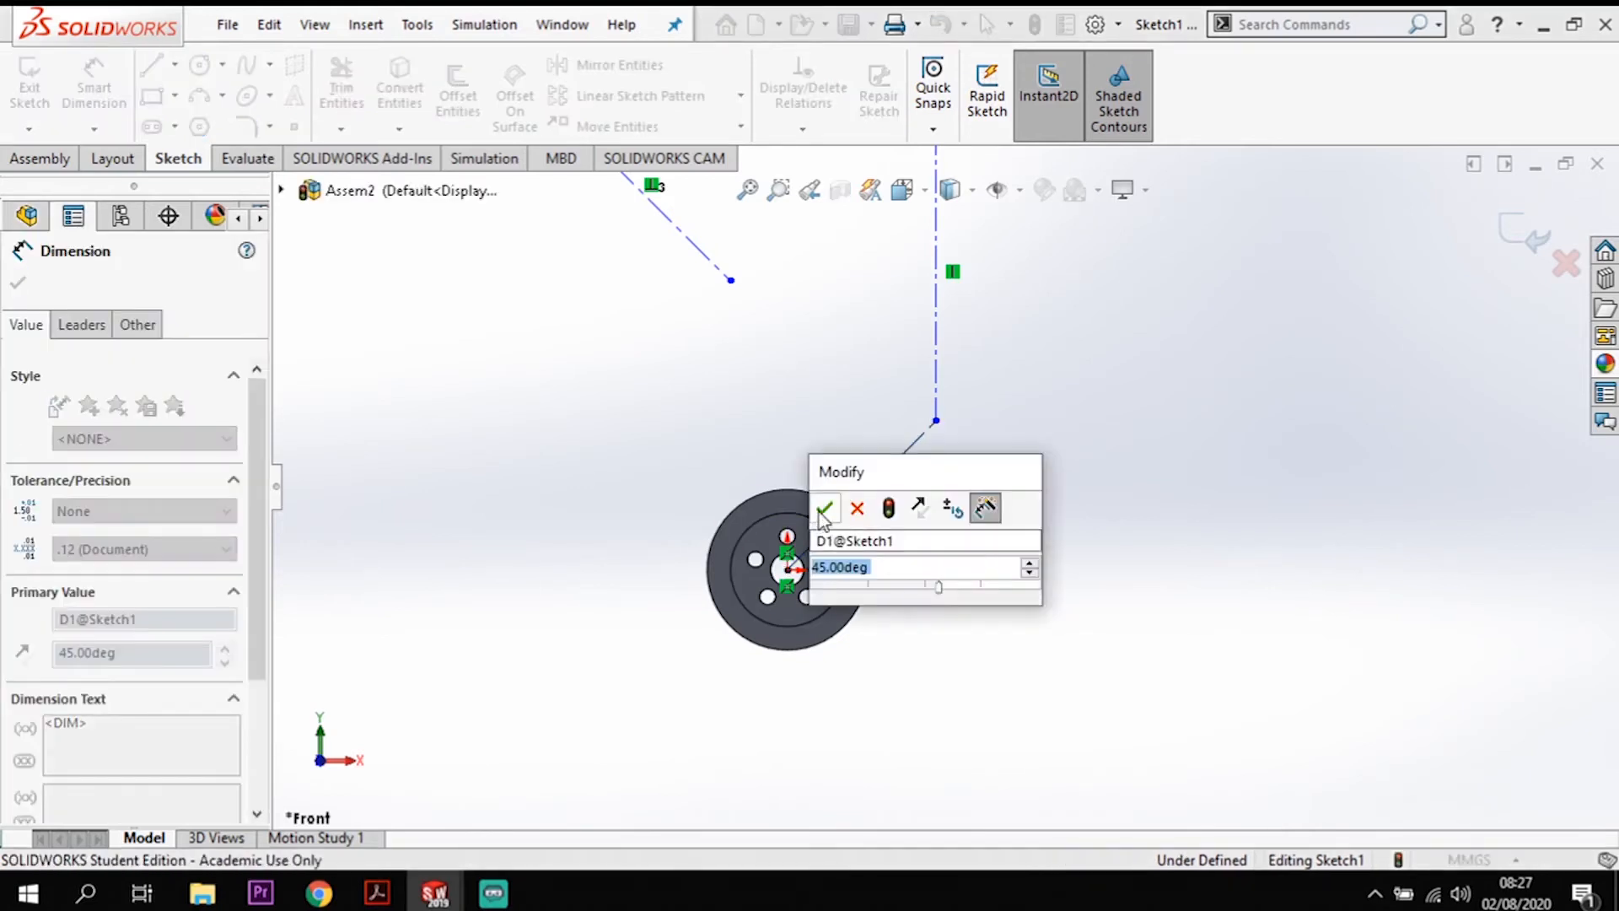
key("Return")
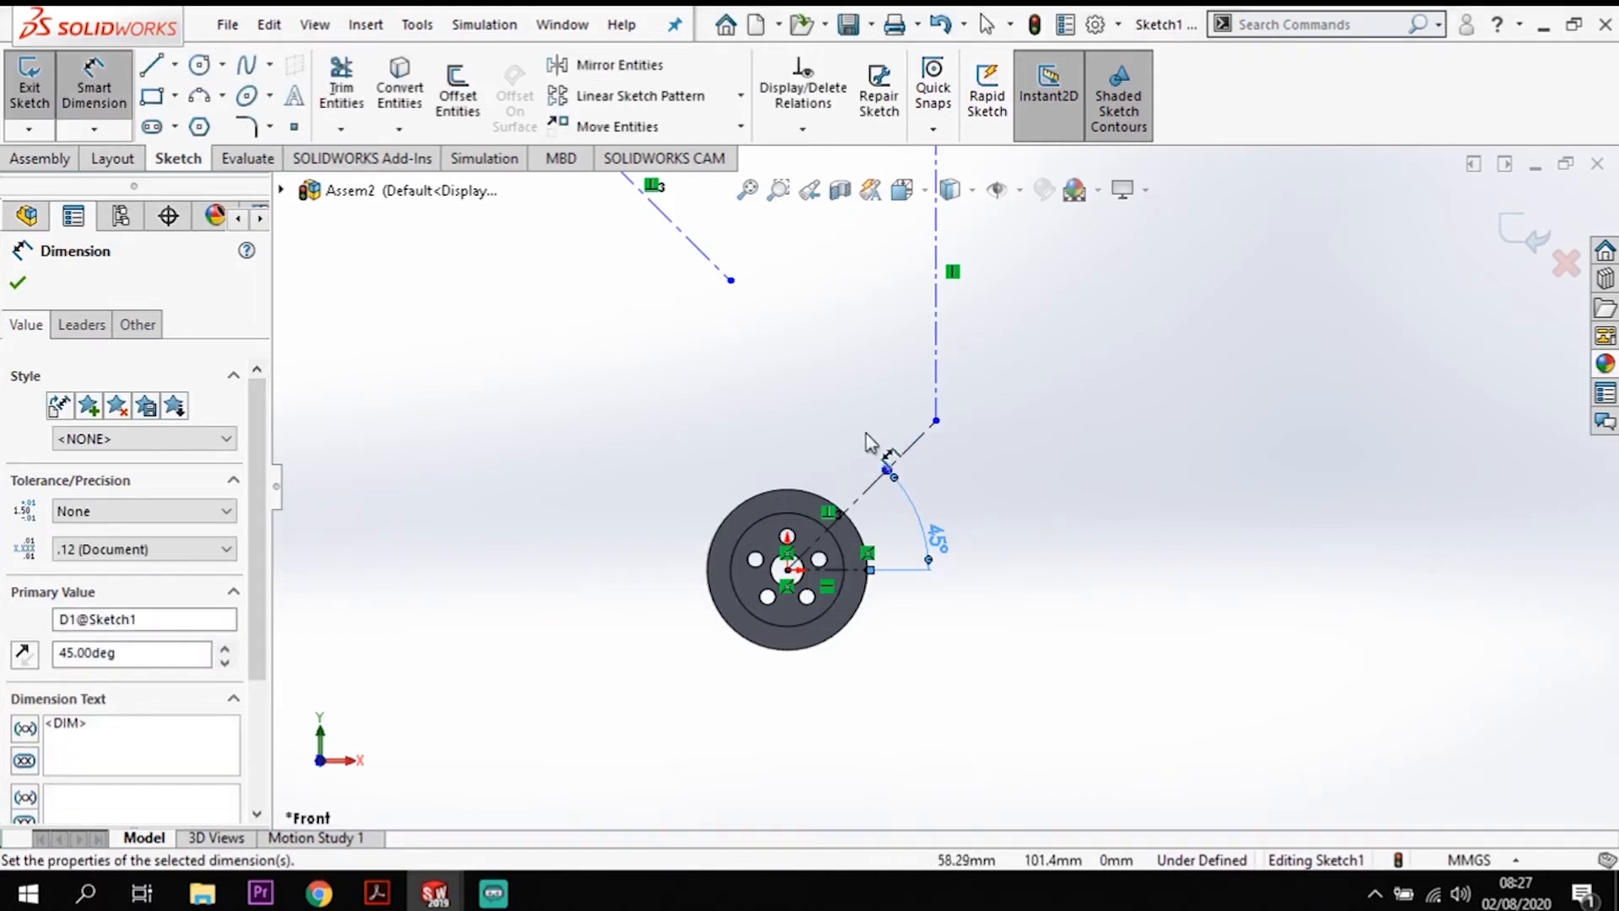
Step: Dimension the aligned length of the diagonal centerline from the origin as 200 mm
left_click(915, 456)
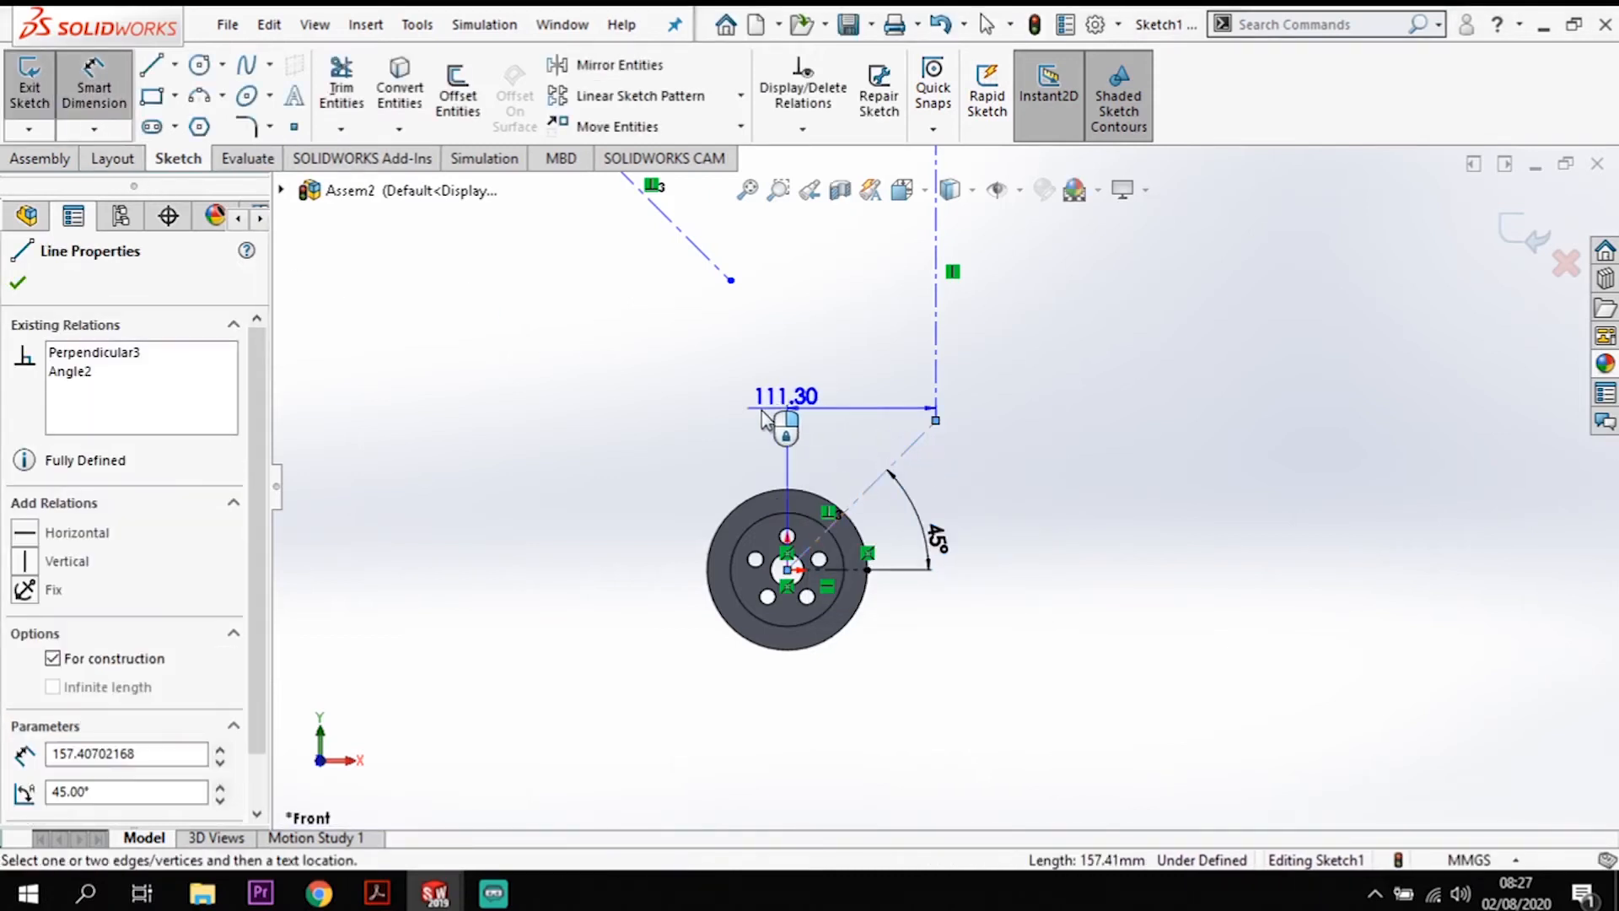
left_click(761, 413)
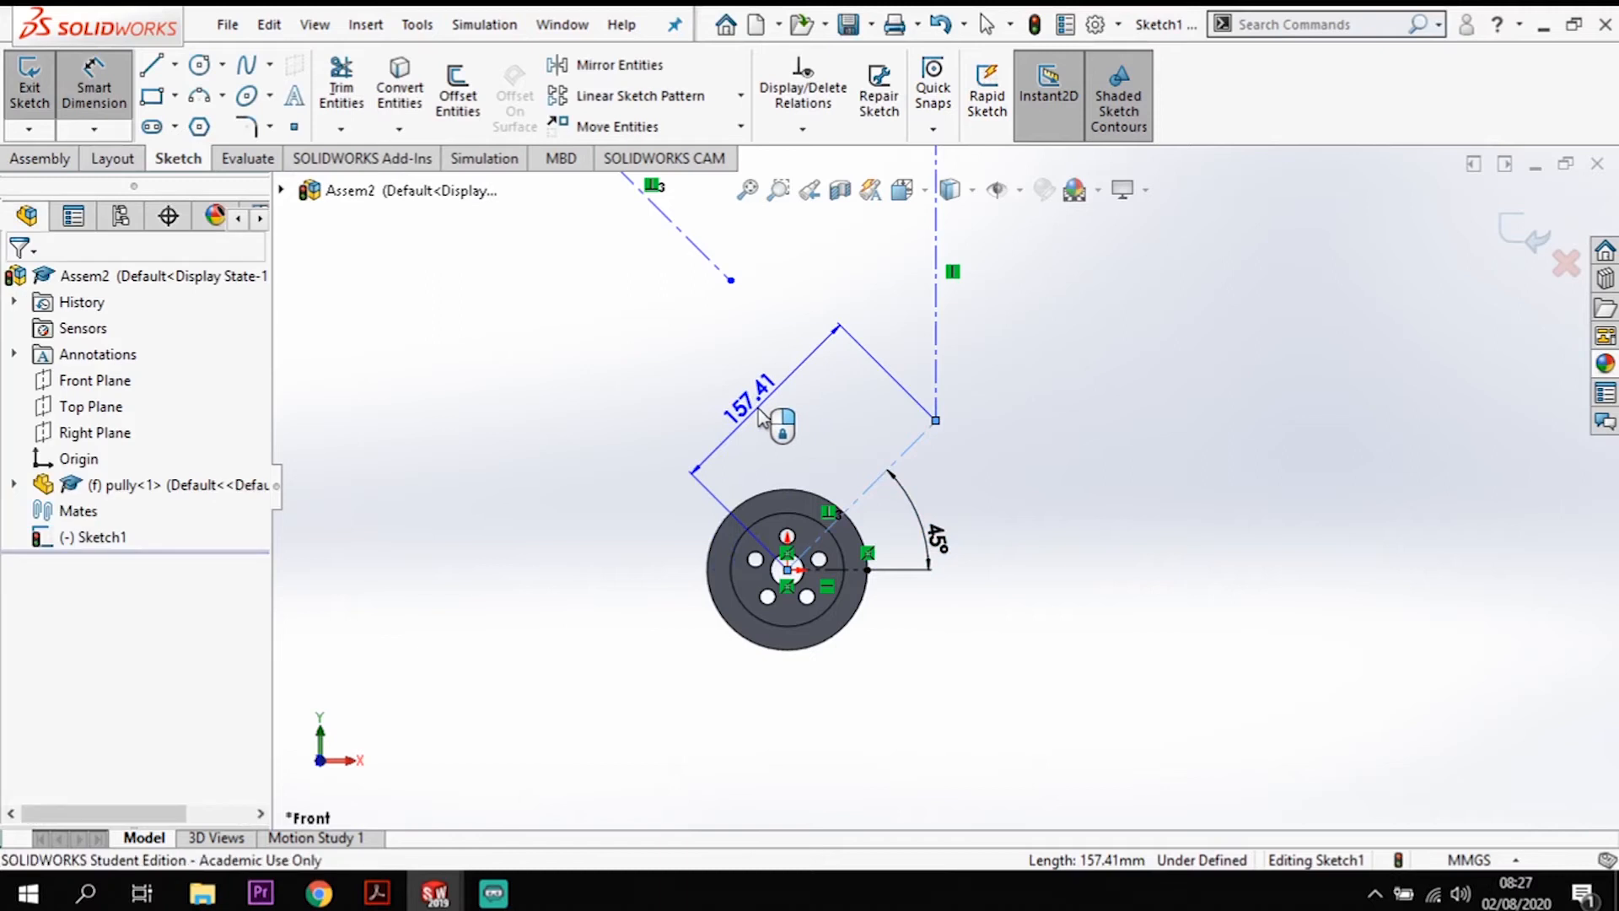
type("200")
key("Return")
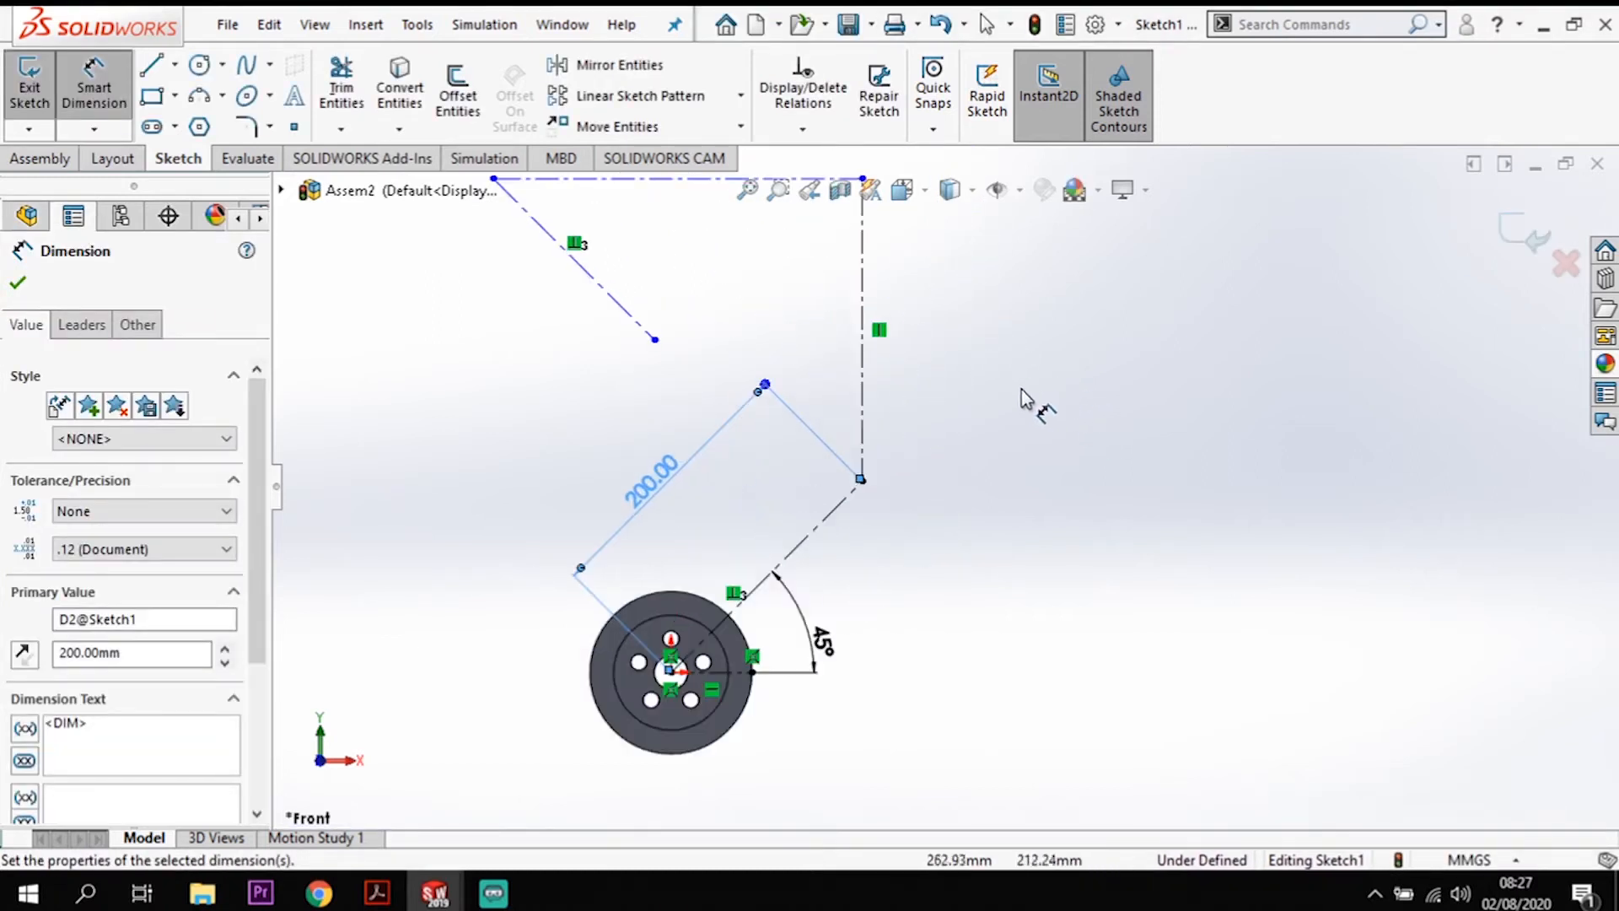
Step: Dimension the length of the vertical centerline as 200 mm
left_click(863, 403)
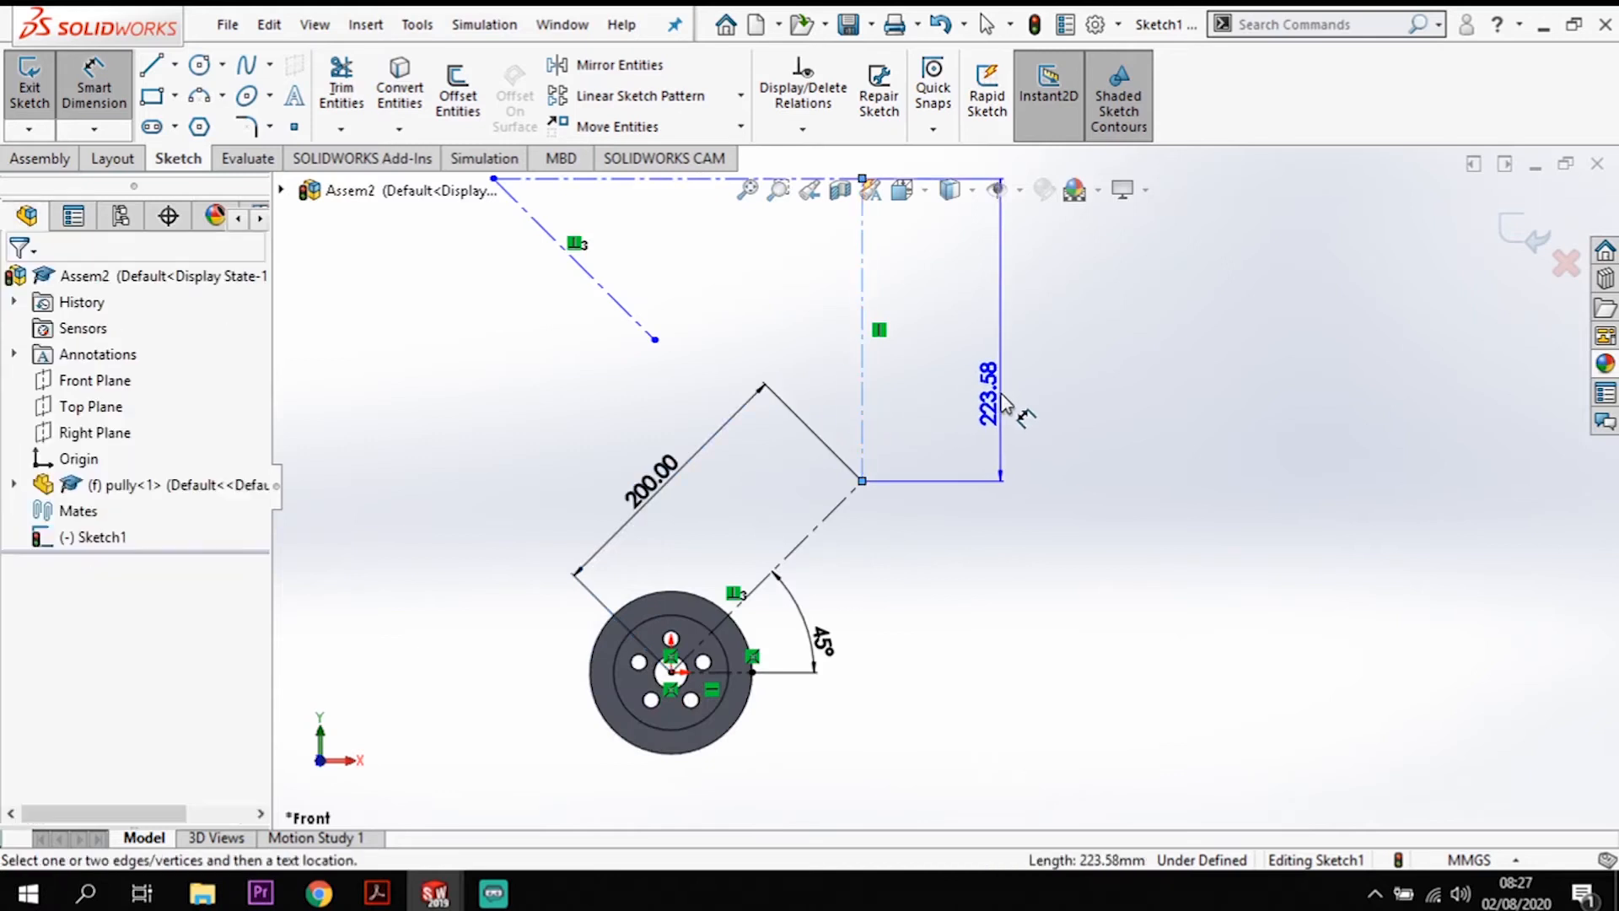
left_click(998, 385)
type("200")
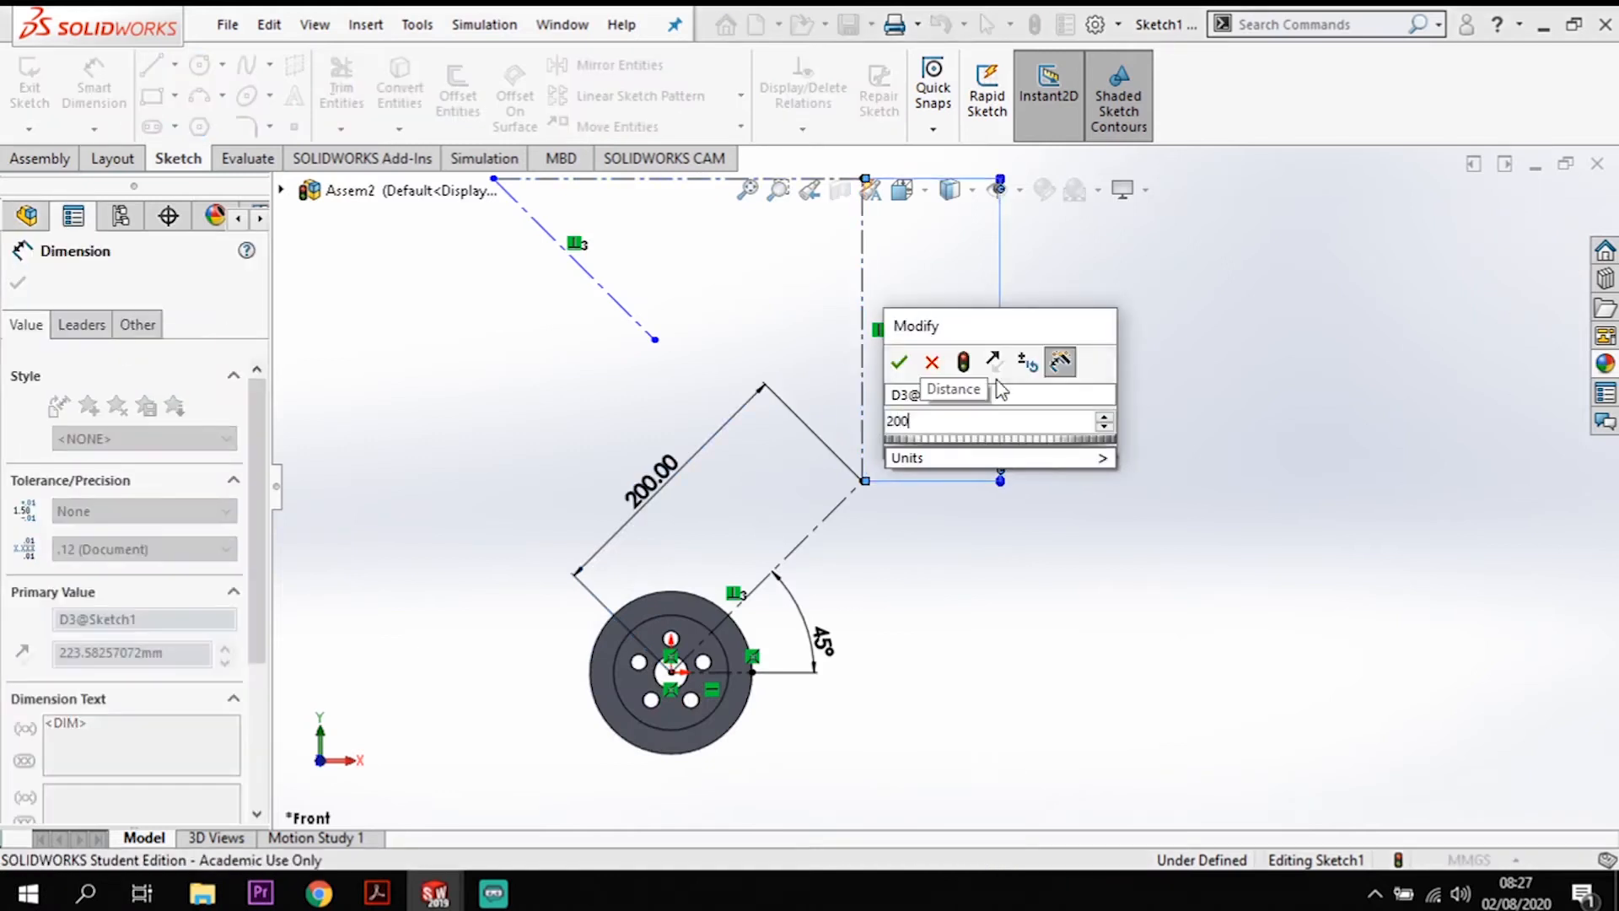
key("Return")
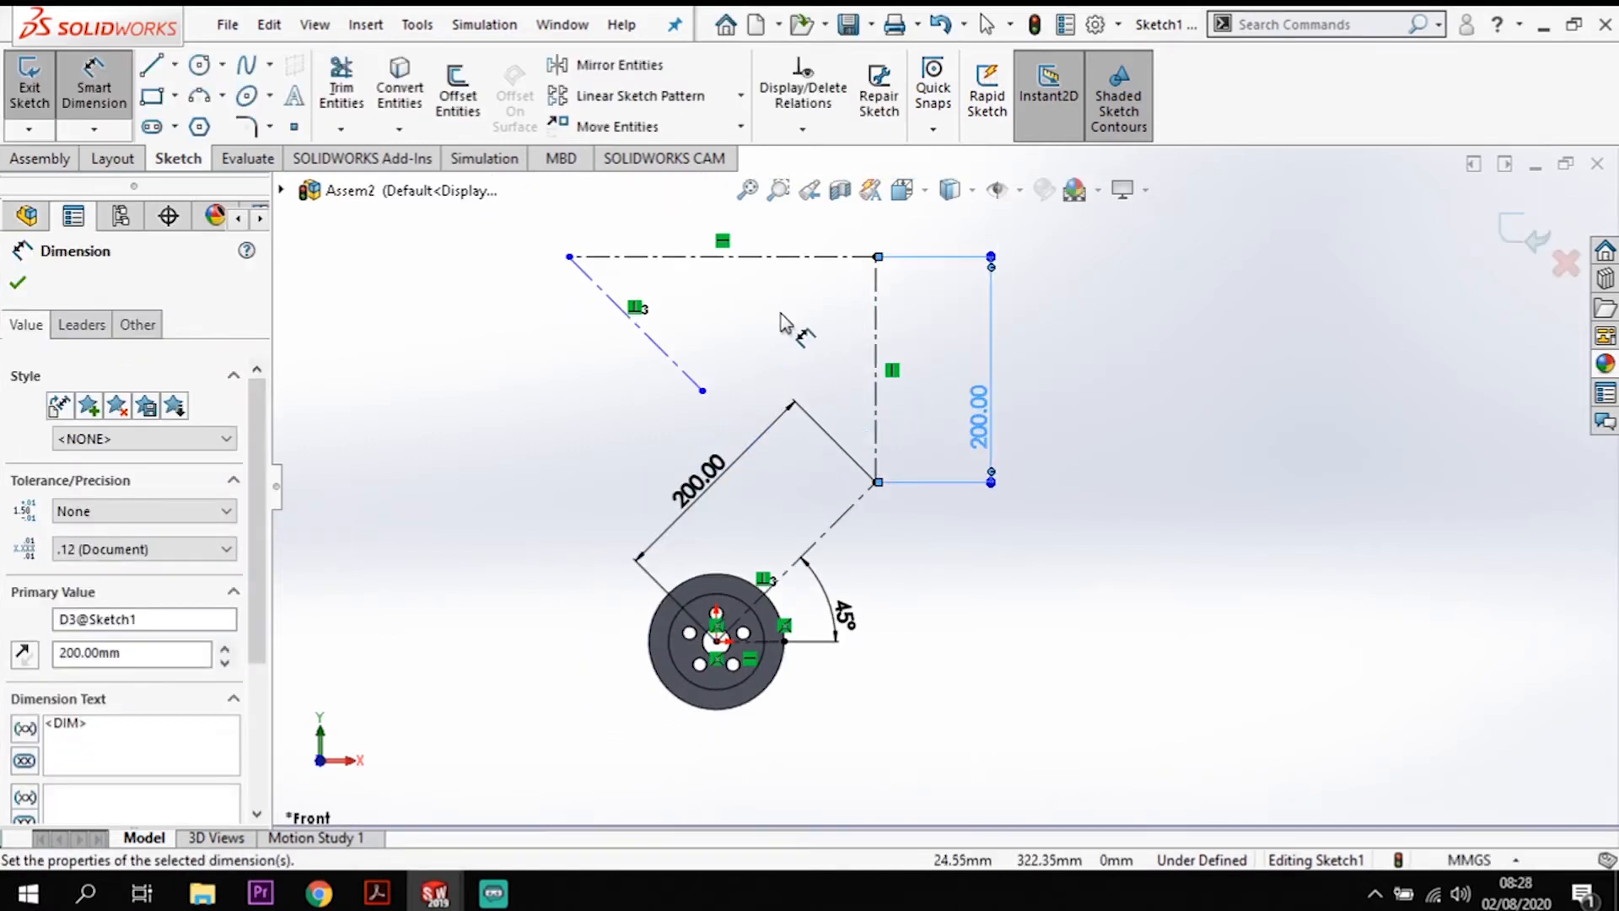
Step: Dimension the length of the upper horizontal centerline as 250 mm
left_click(816, 303)
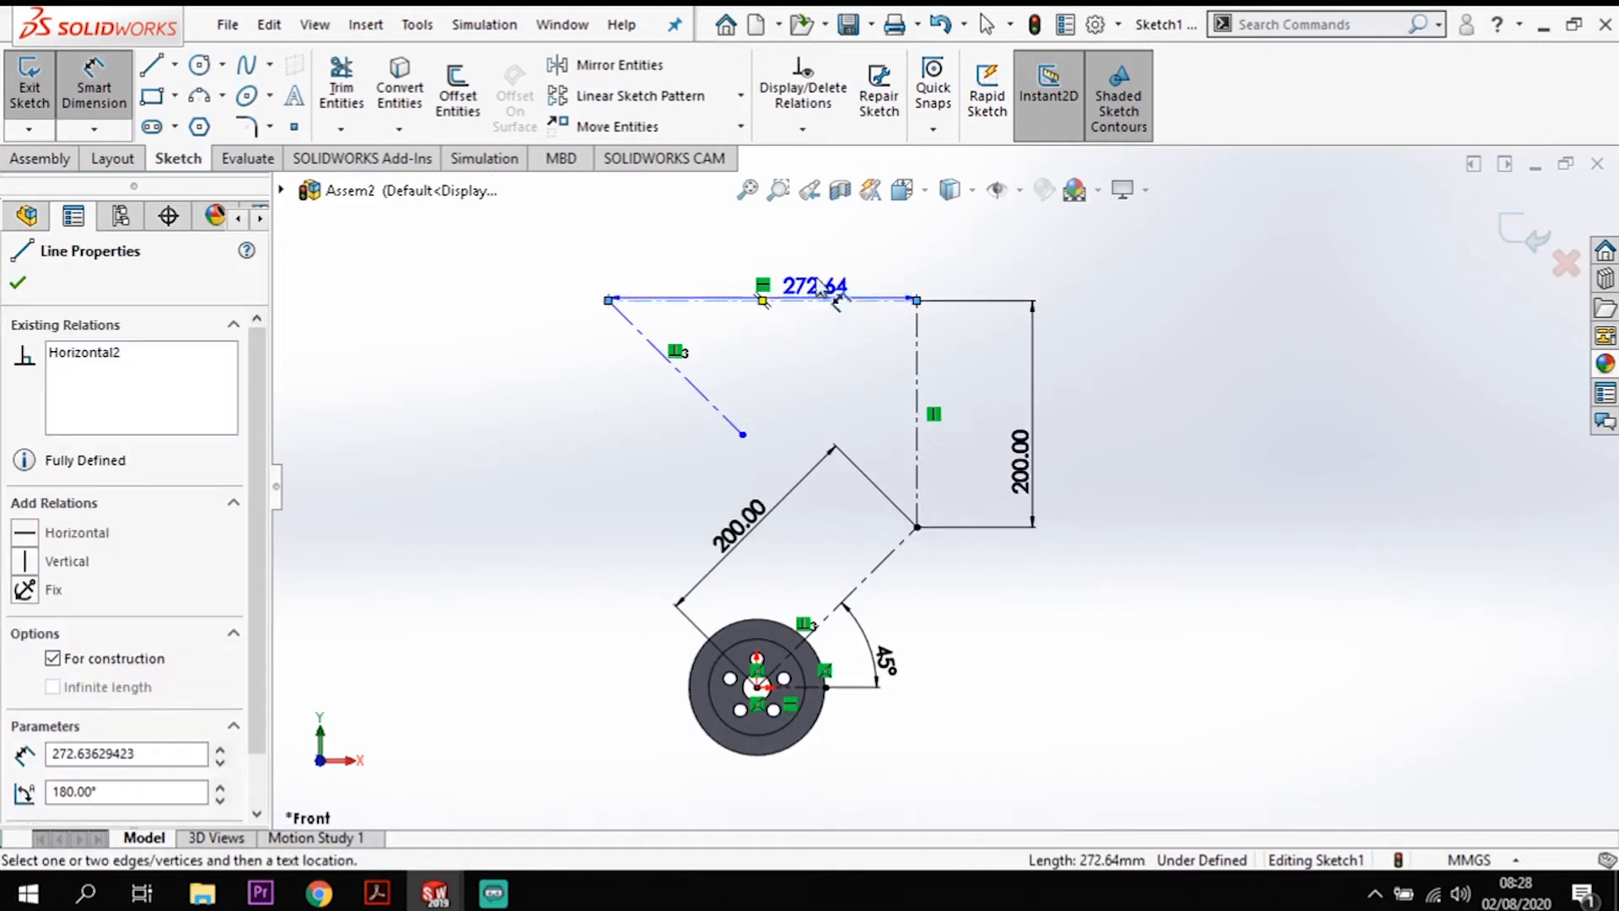
left_click(774, 271)
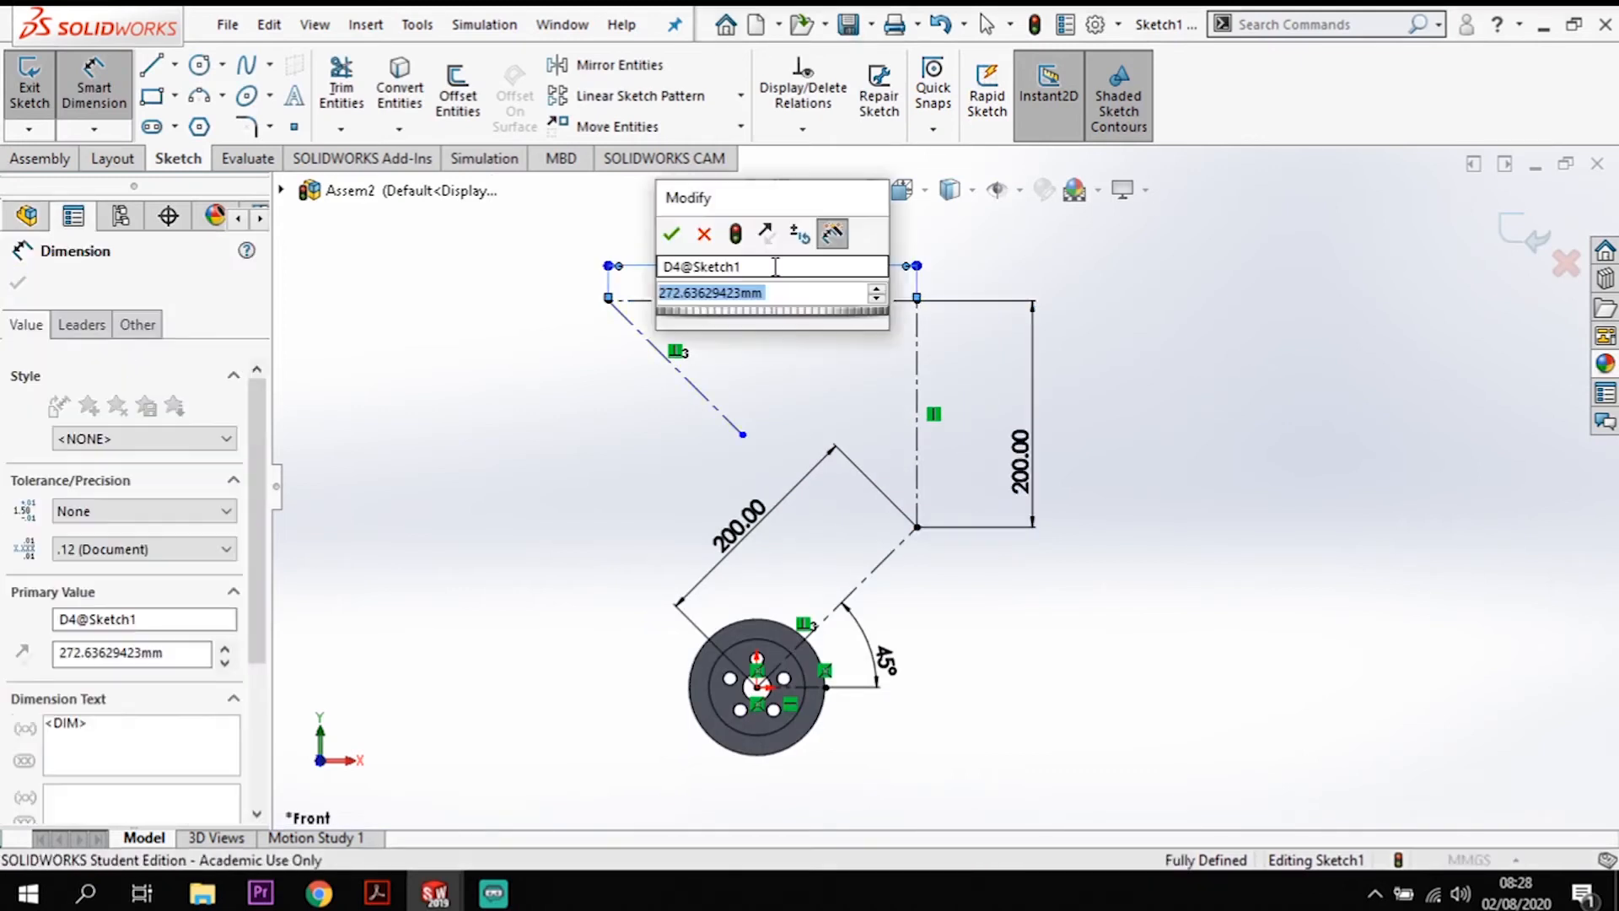
type("200")
key("Return")
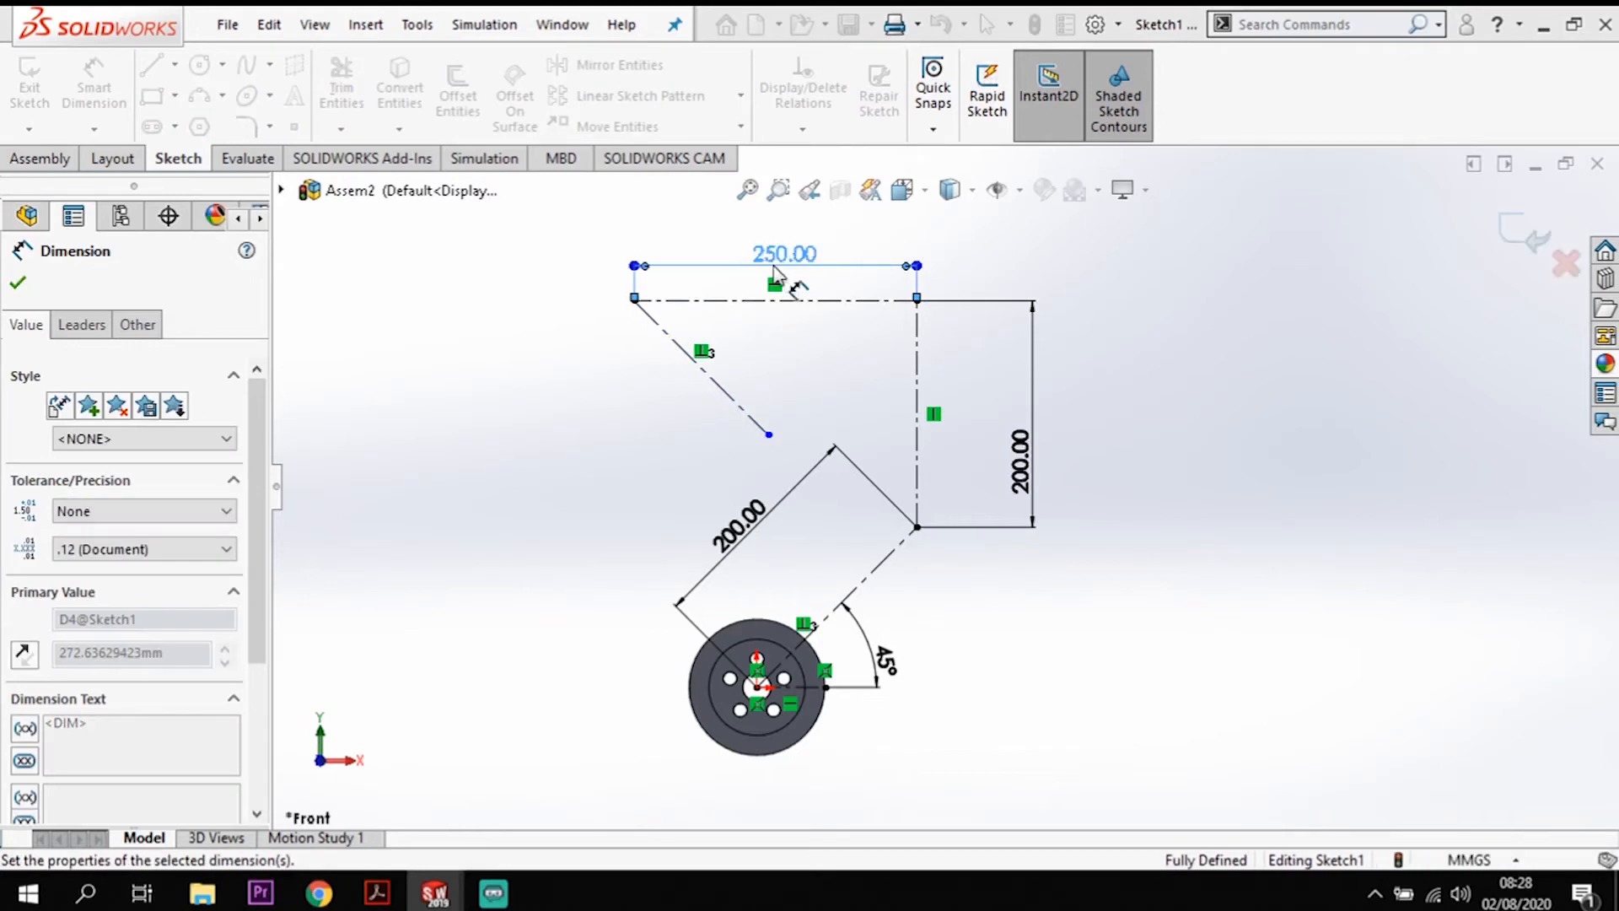
Step: Dimension the aligned length of the diagonal centerline that descends from the upper-left corner as 200 mm
left_click(722, 393)
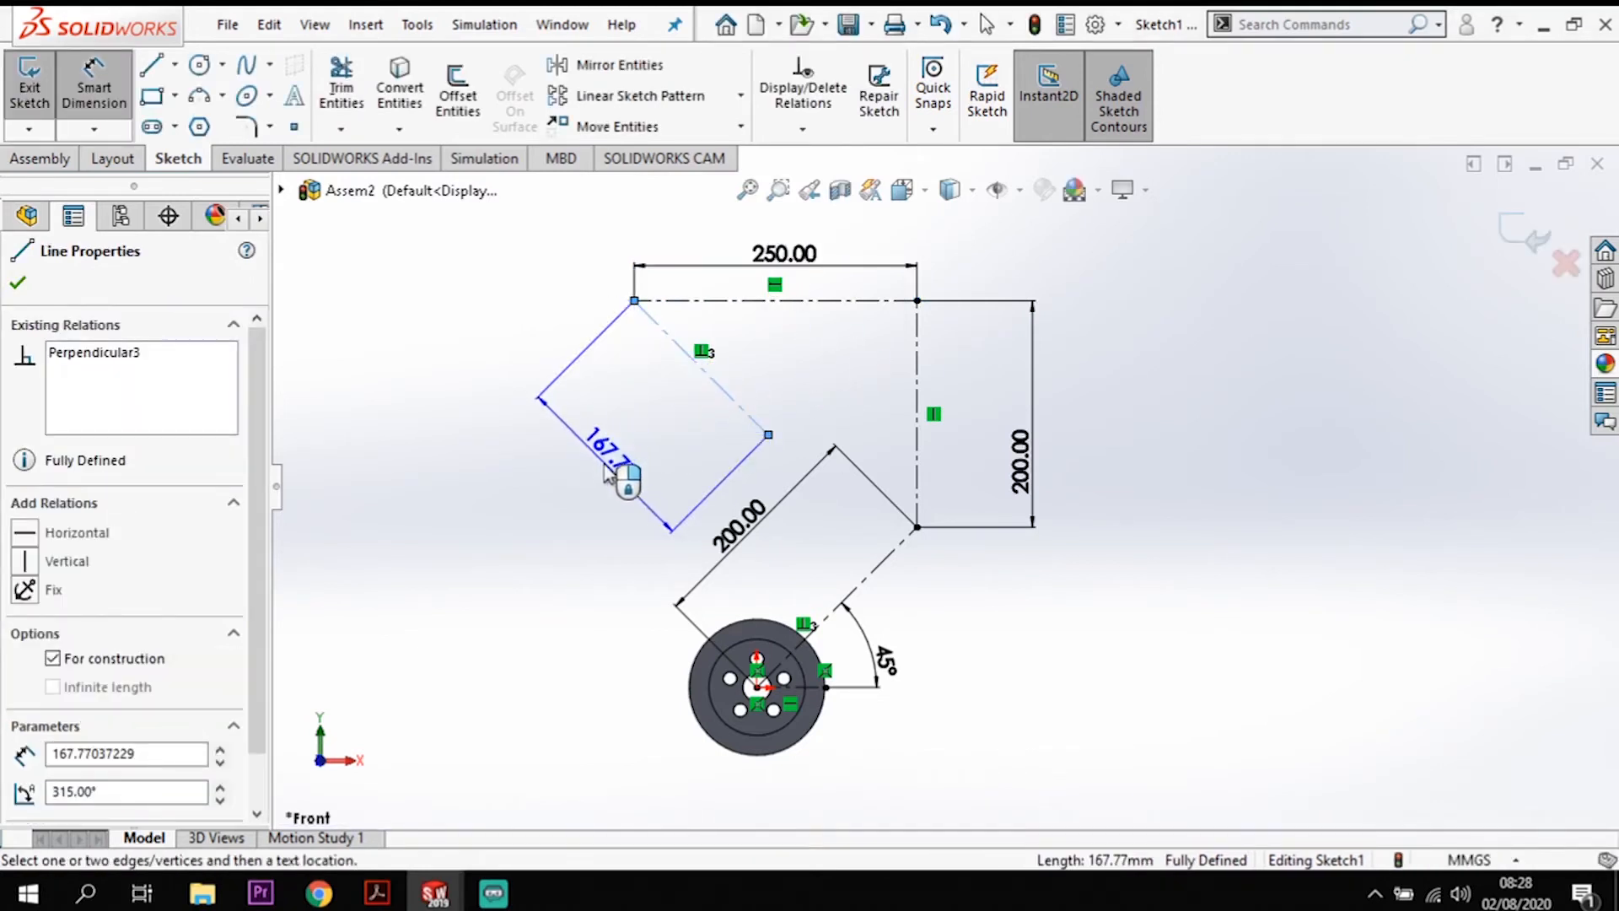
left_click(708, 446)
type("200")
key("Return")
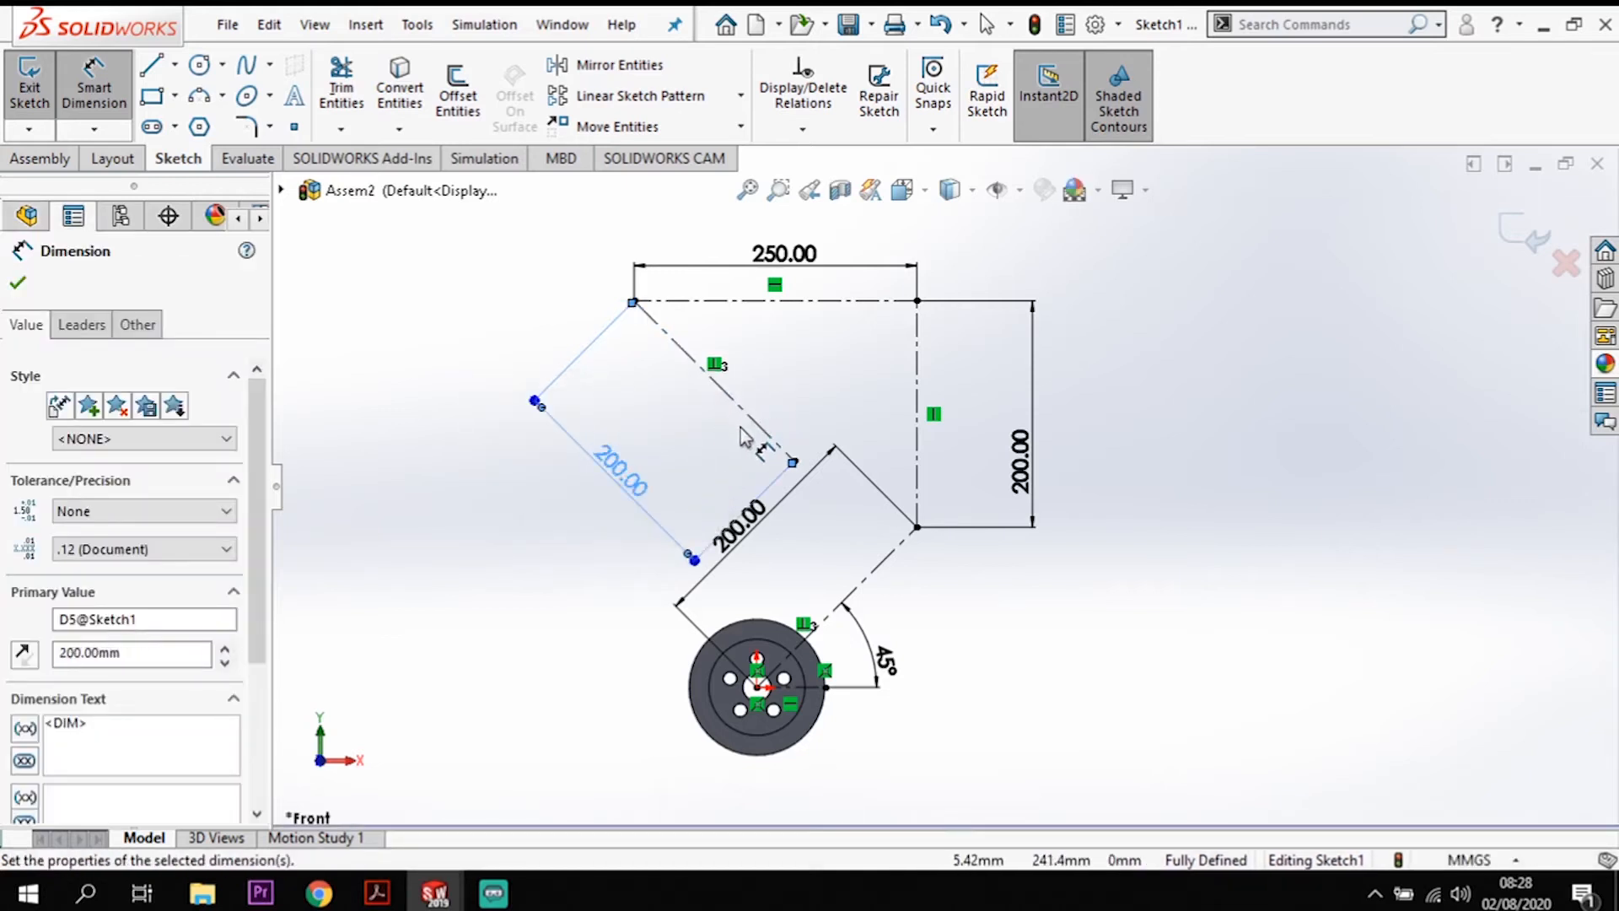
left_click(768, 432)
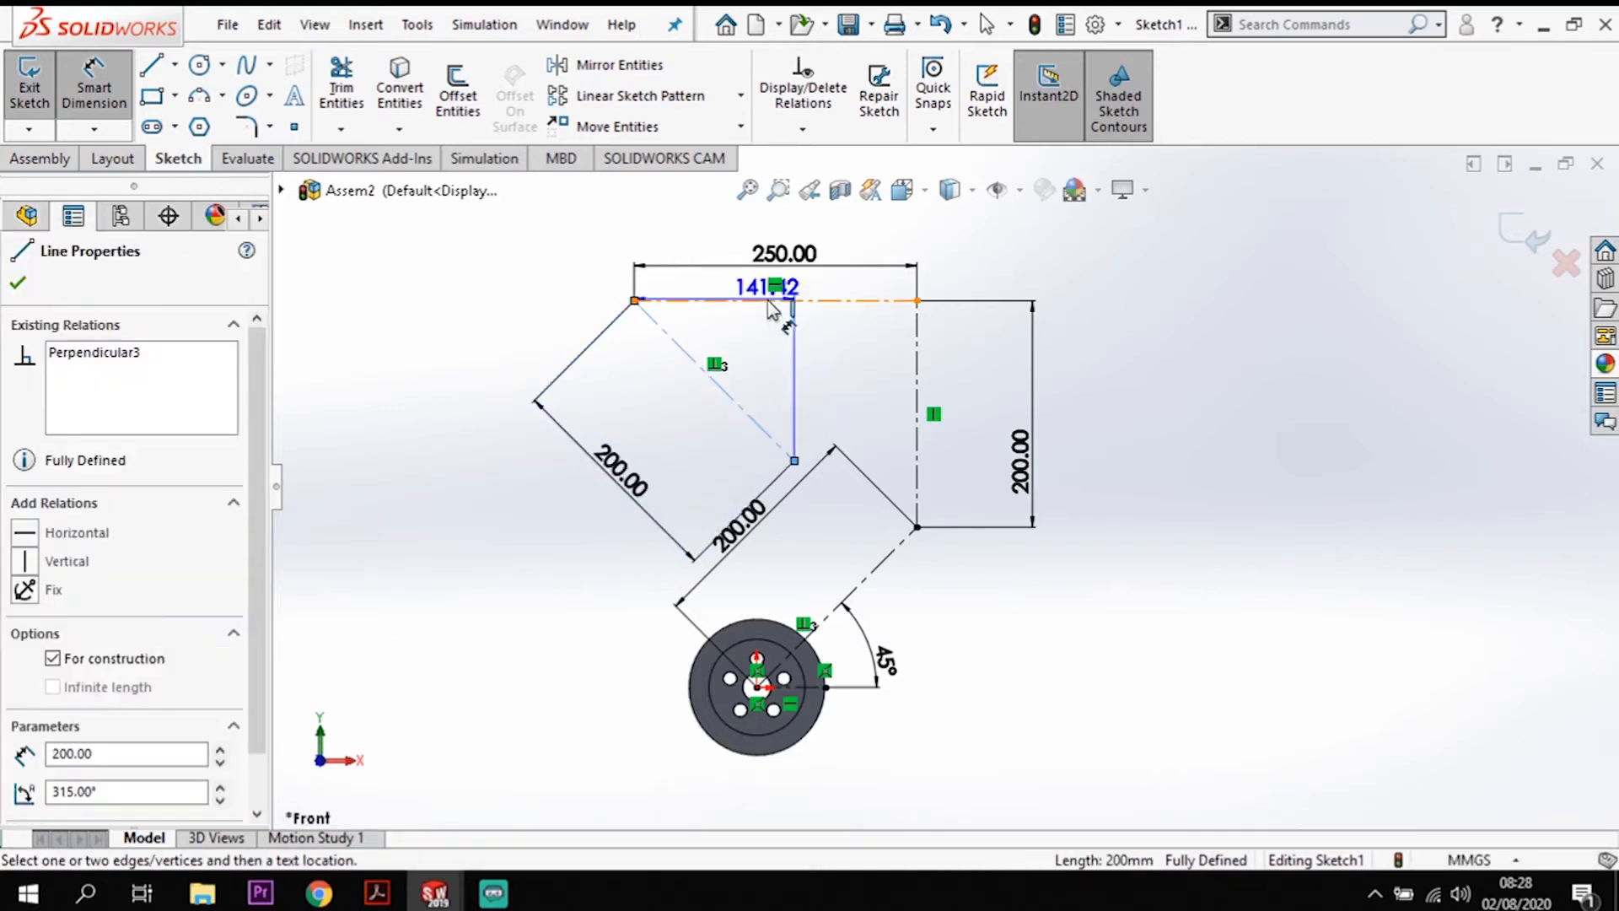
left_click(757, 302)
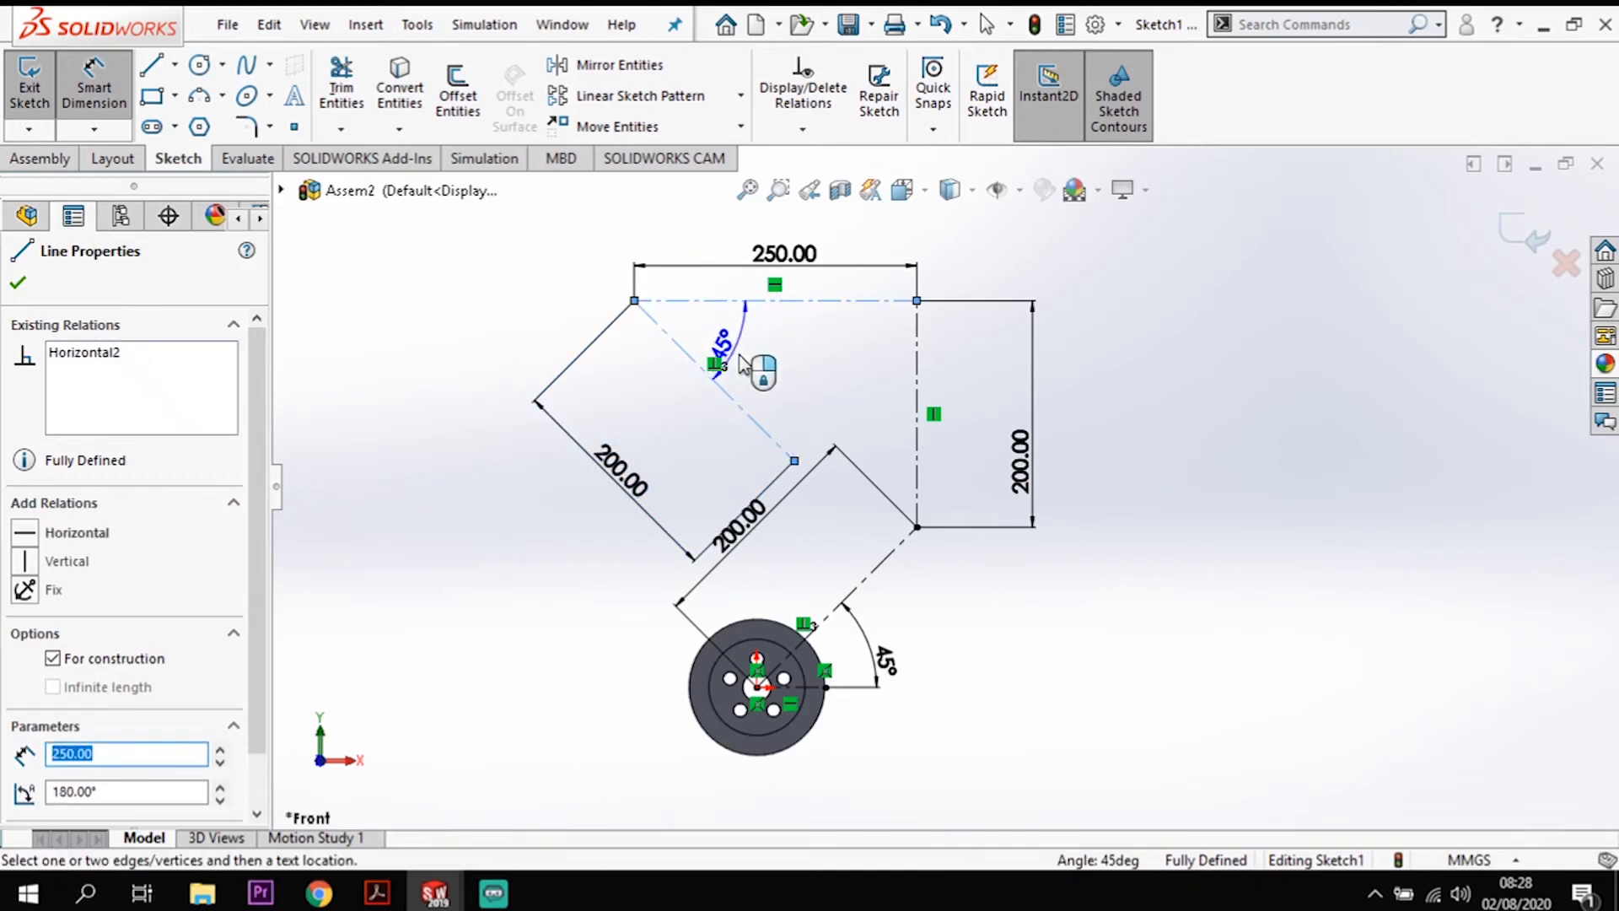
left_click(753, 363)
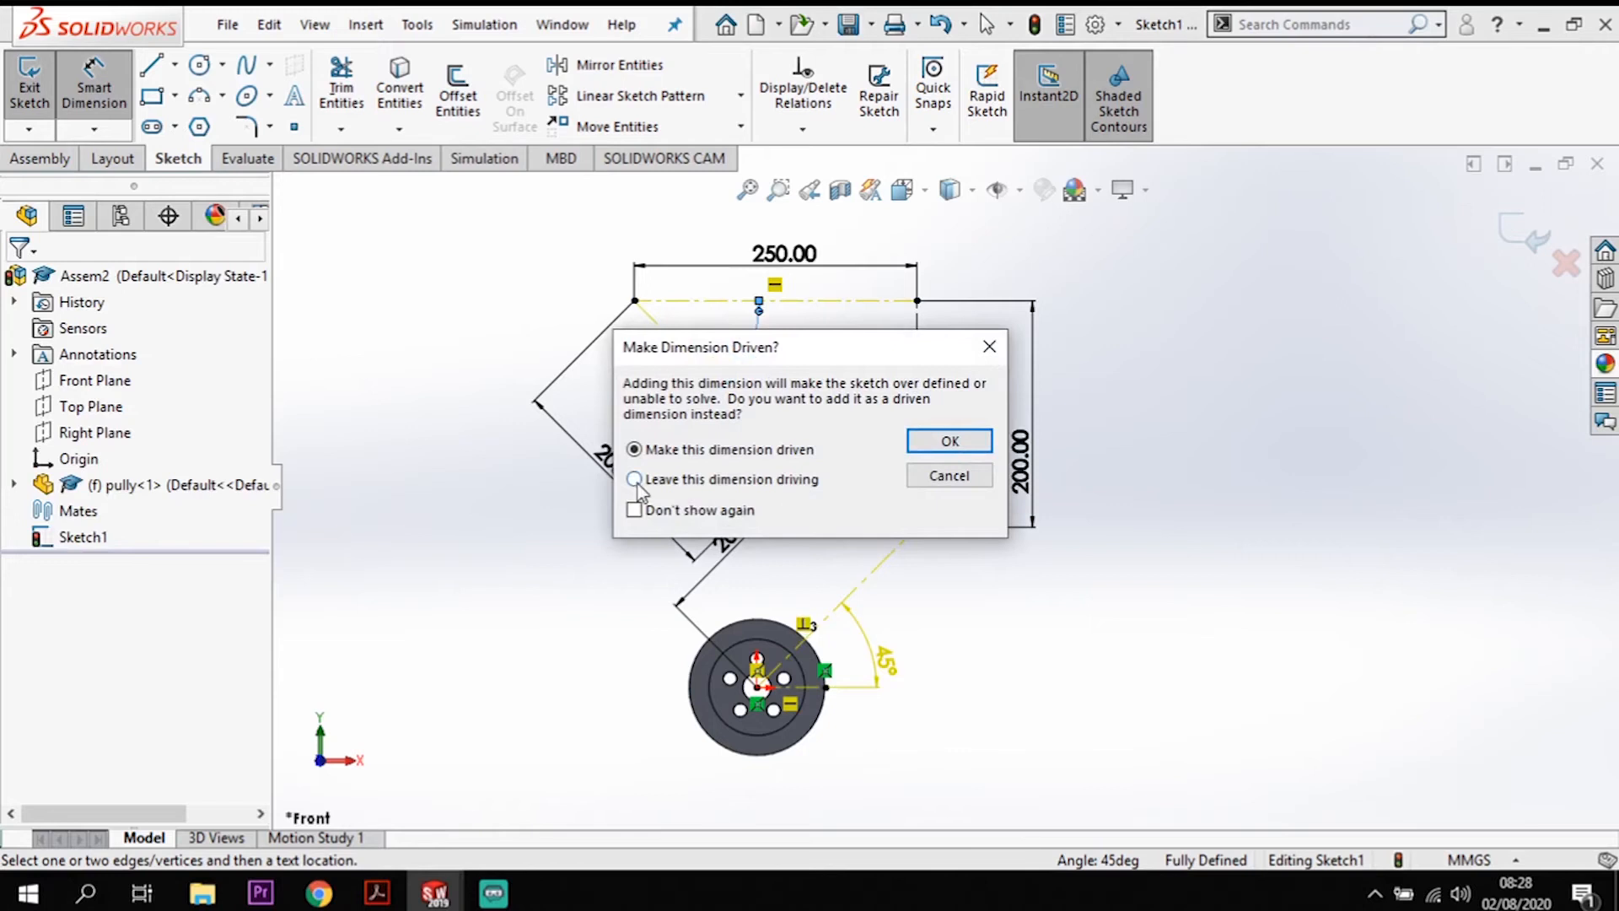
left_click(990, 354)
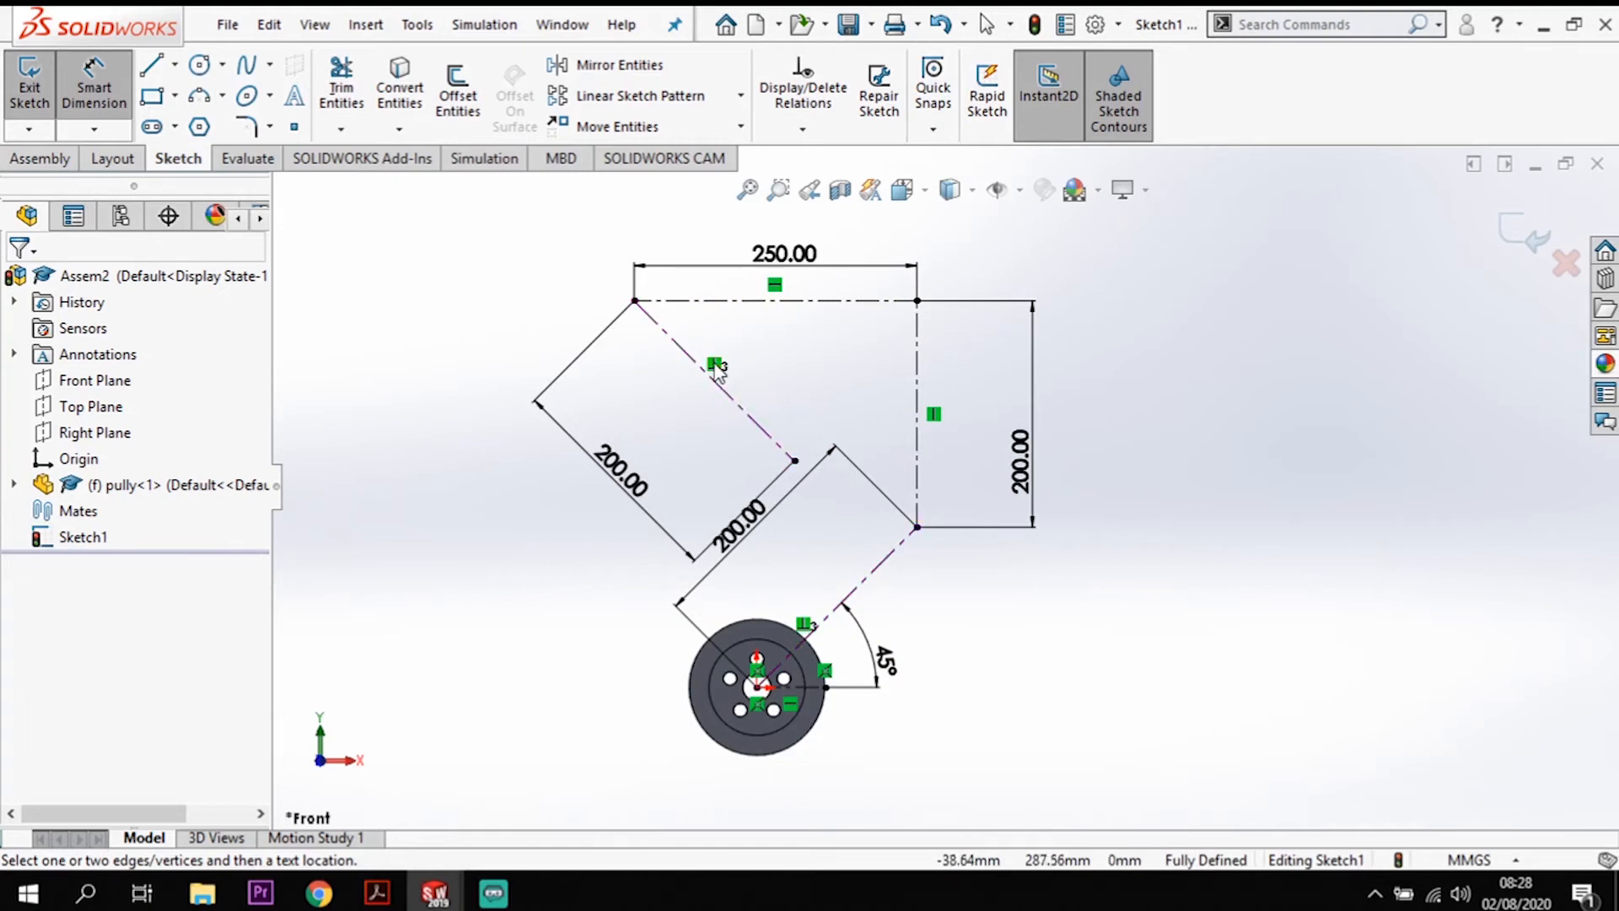
Step: Delete the perpendicular relation between the two diagonal centerlines
key("Escape")
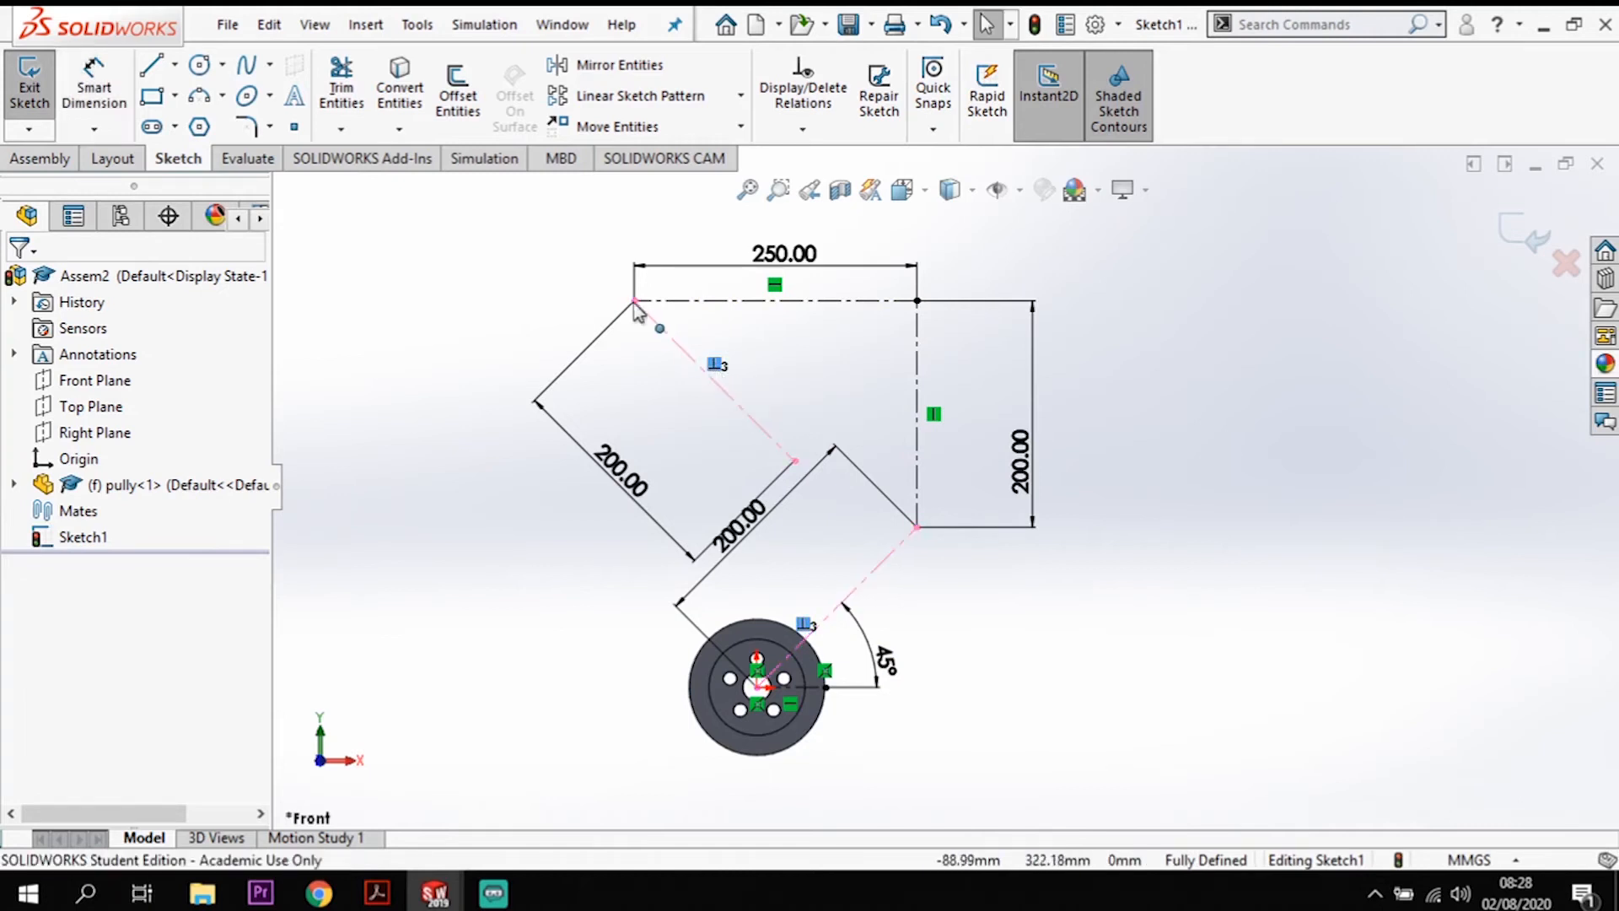
left_click(716, 368)
key("Delete")
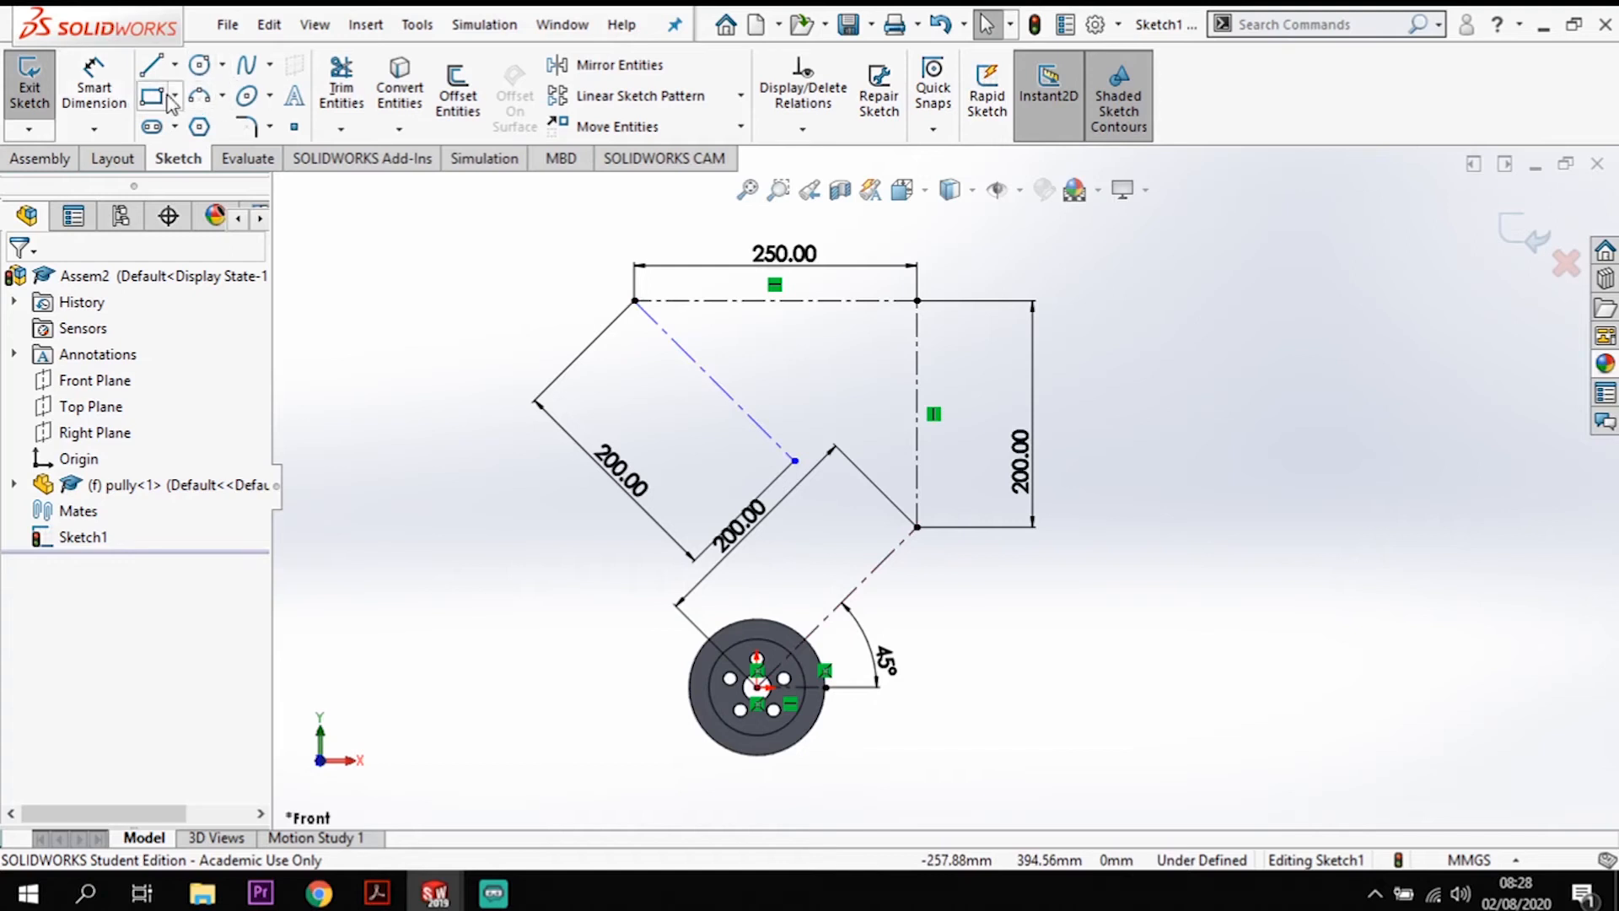
Step: Dimension the angle between the upper horizontal centerline and the diagonal centerline below it as 50°
left_click(93, 85)
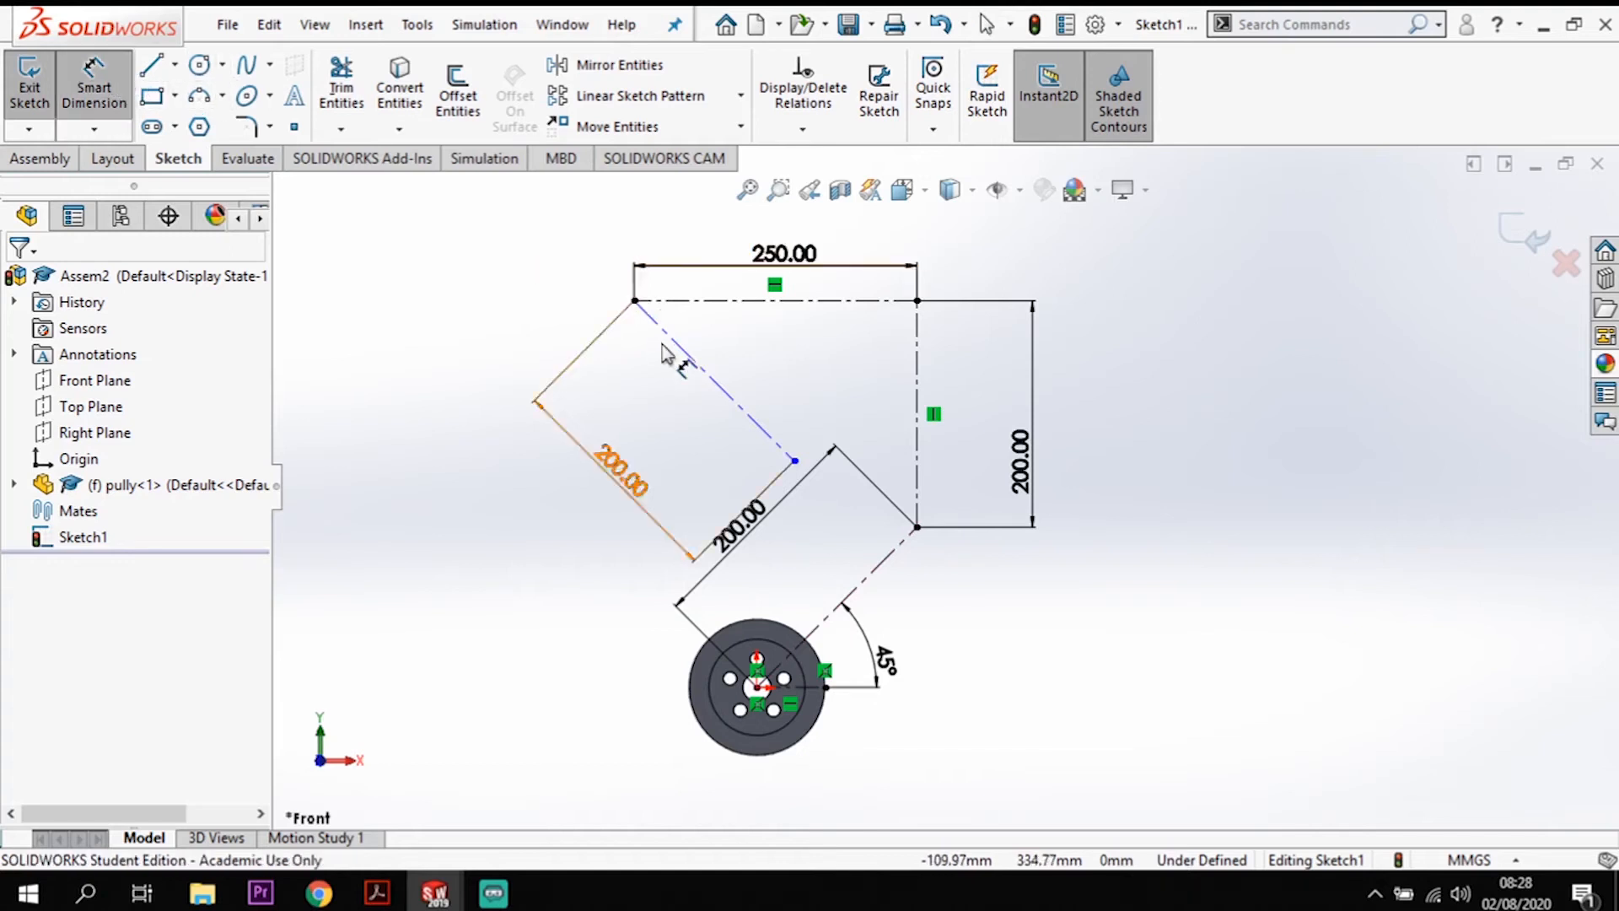
left_click(709, 376)
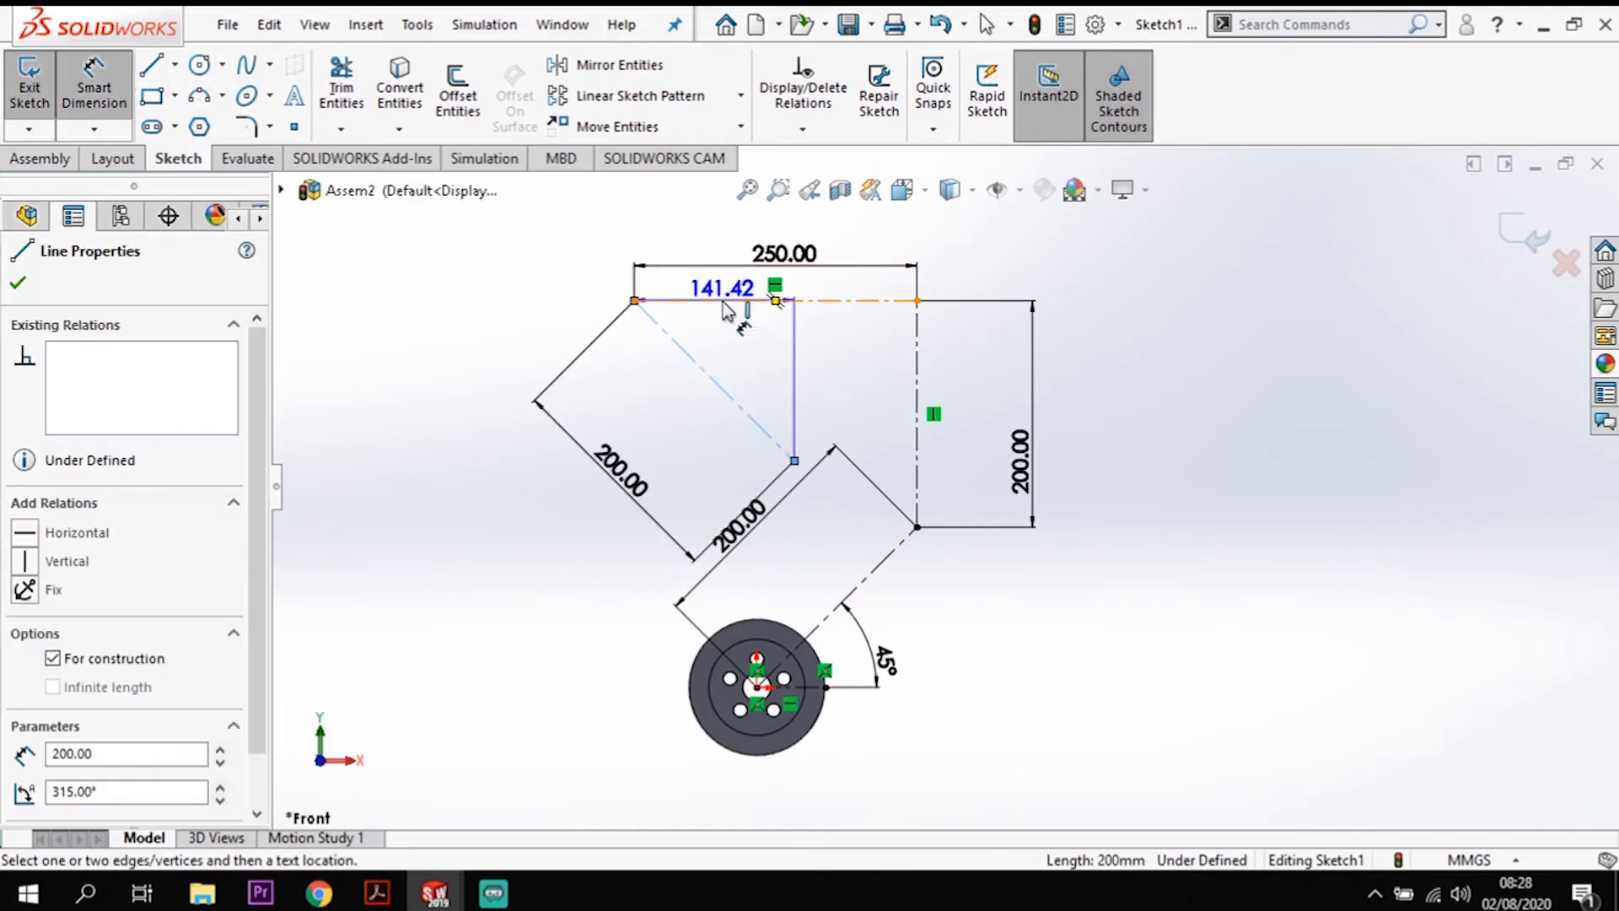
left_click(755, 301)
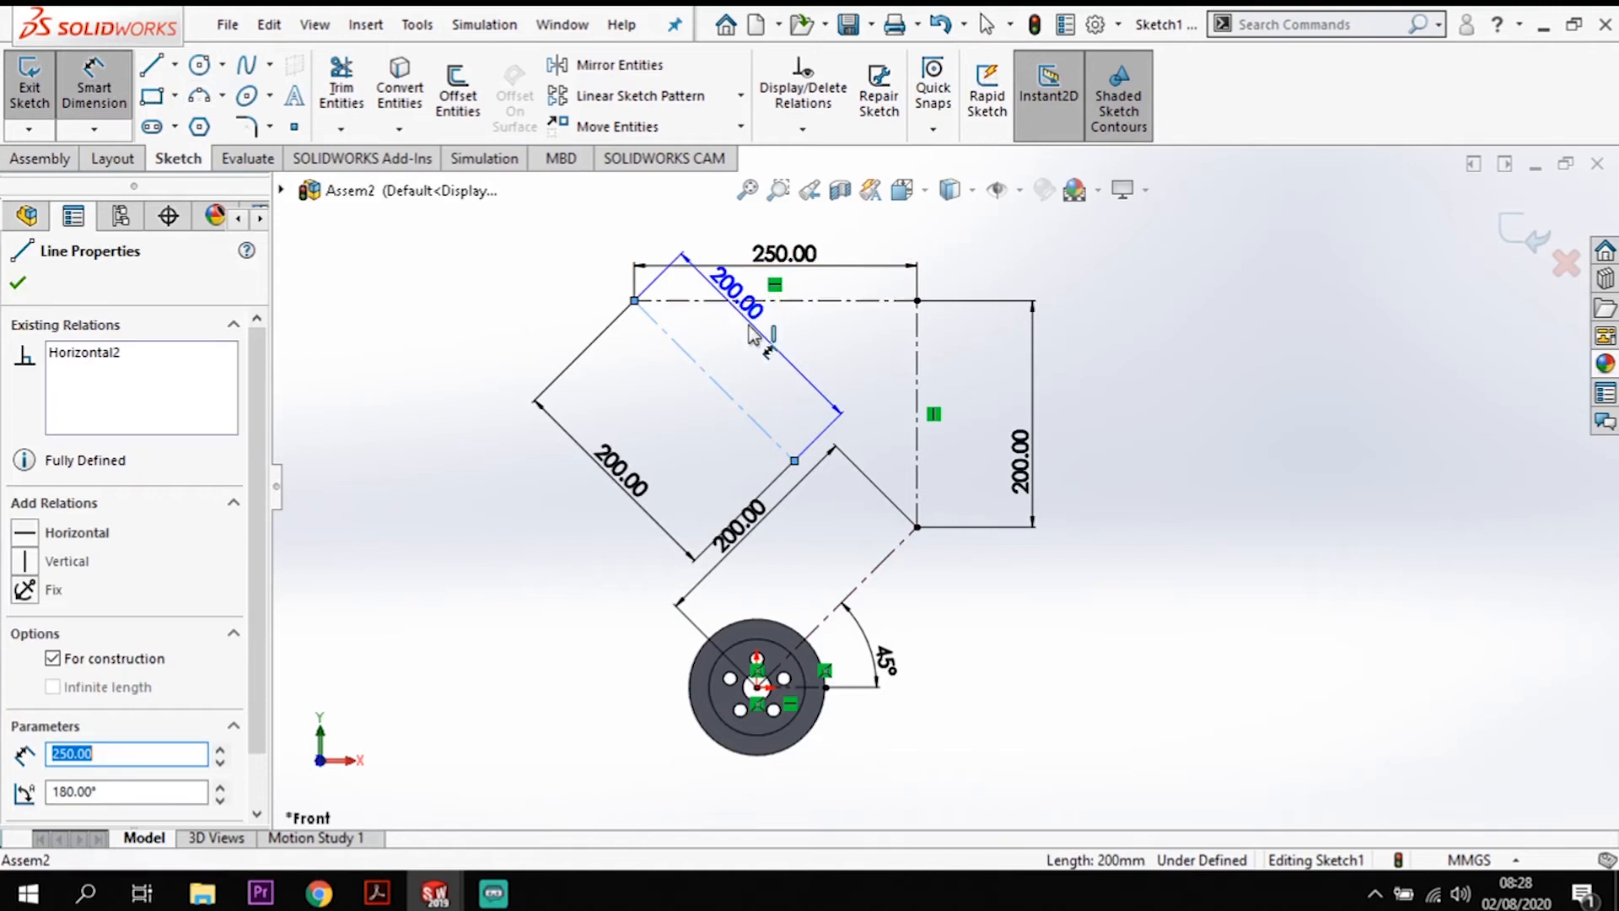
left_click(788, 359)
key("Return")
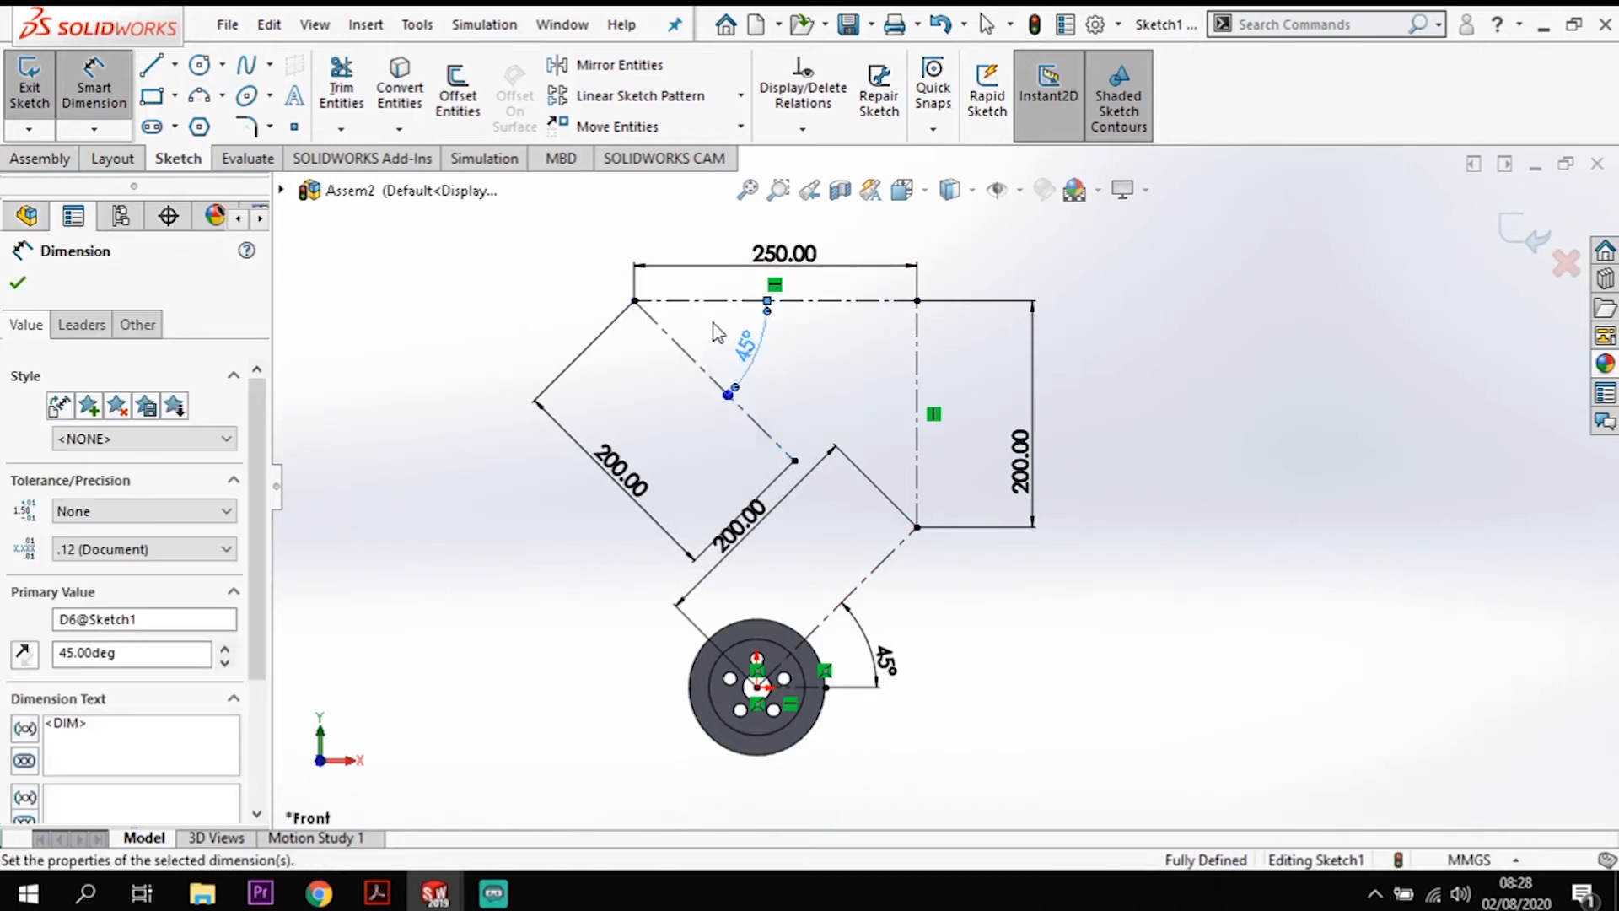
left_click(19, 285)
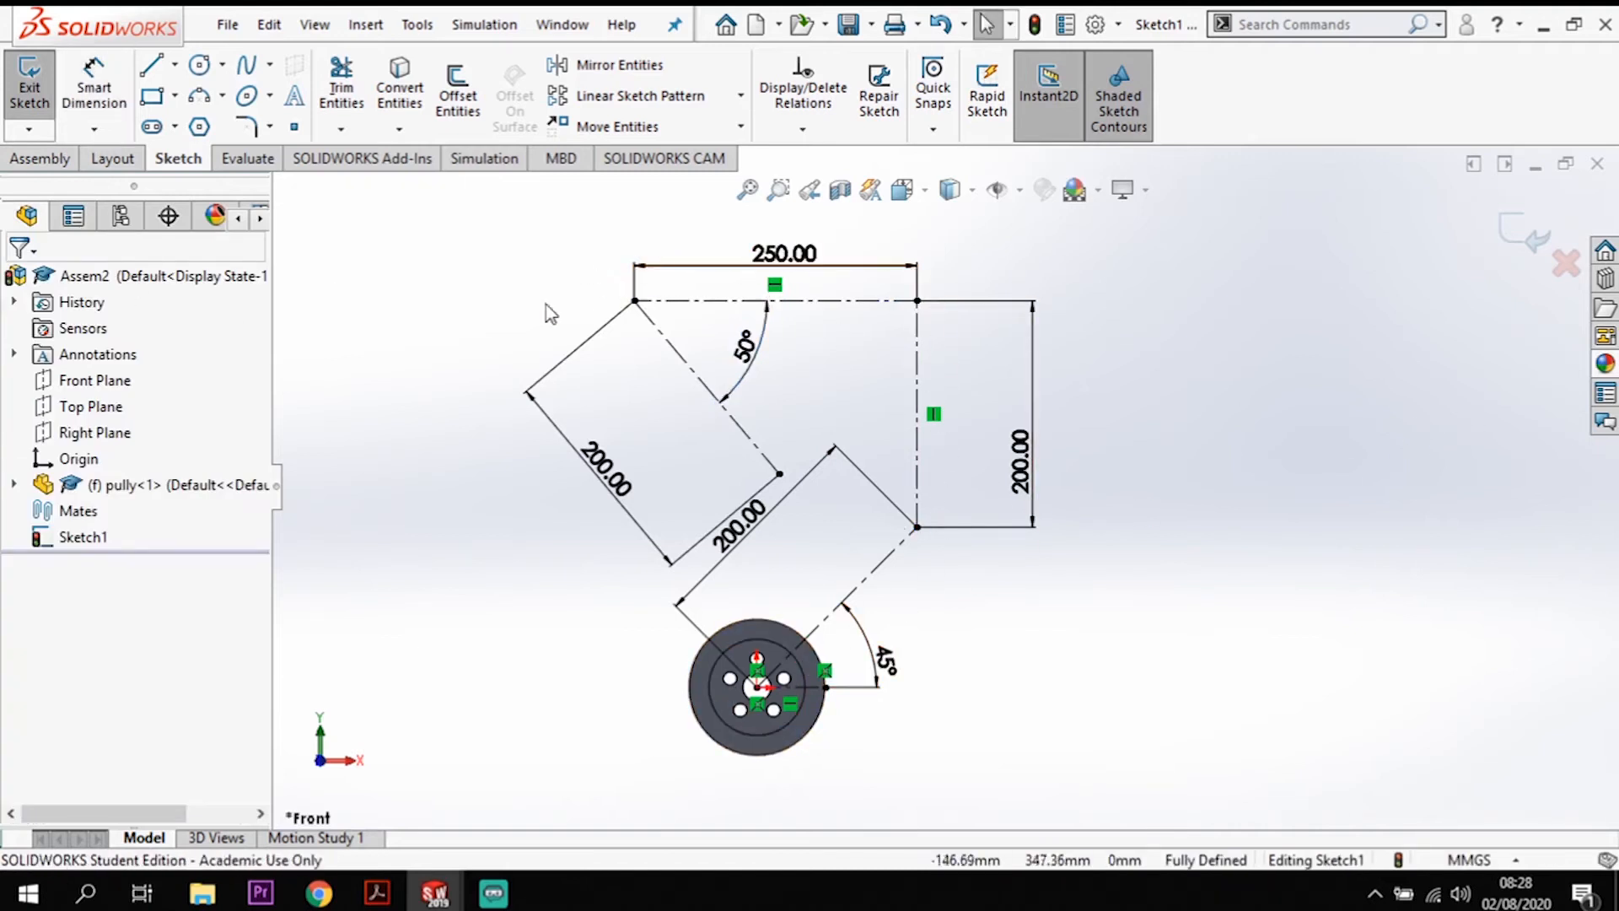
Step: Insert another copy of the pully part and place it to the right of the vertical centerline's lower end
left_click(42, 159)
left_click(101, 125)
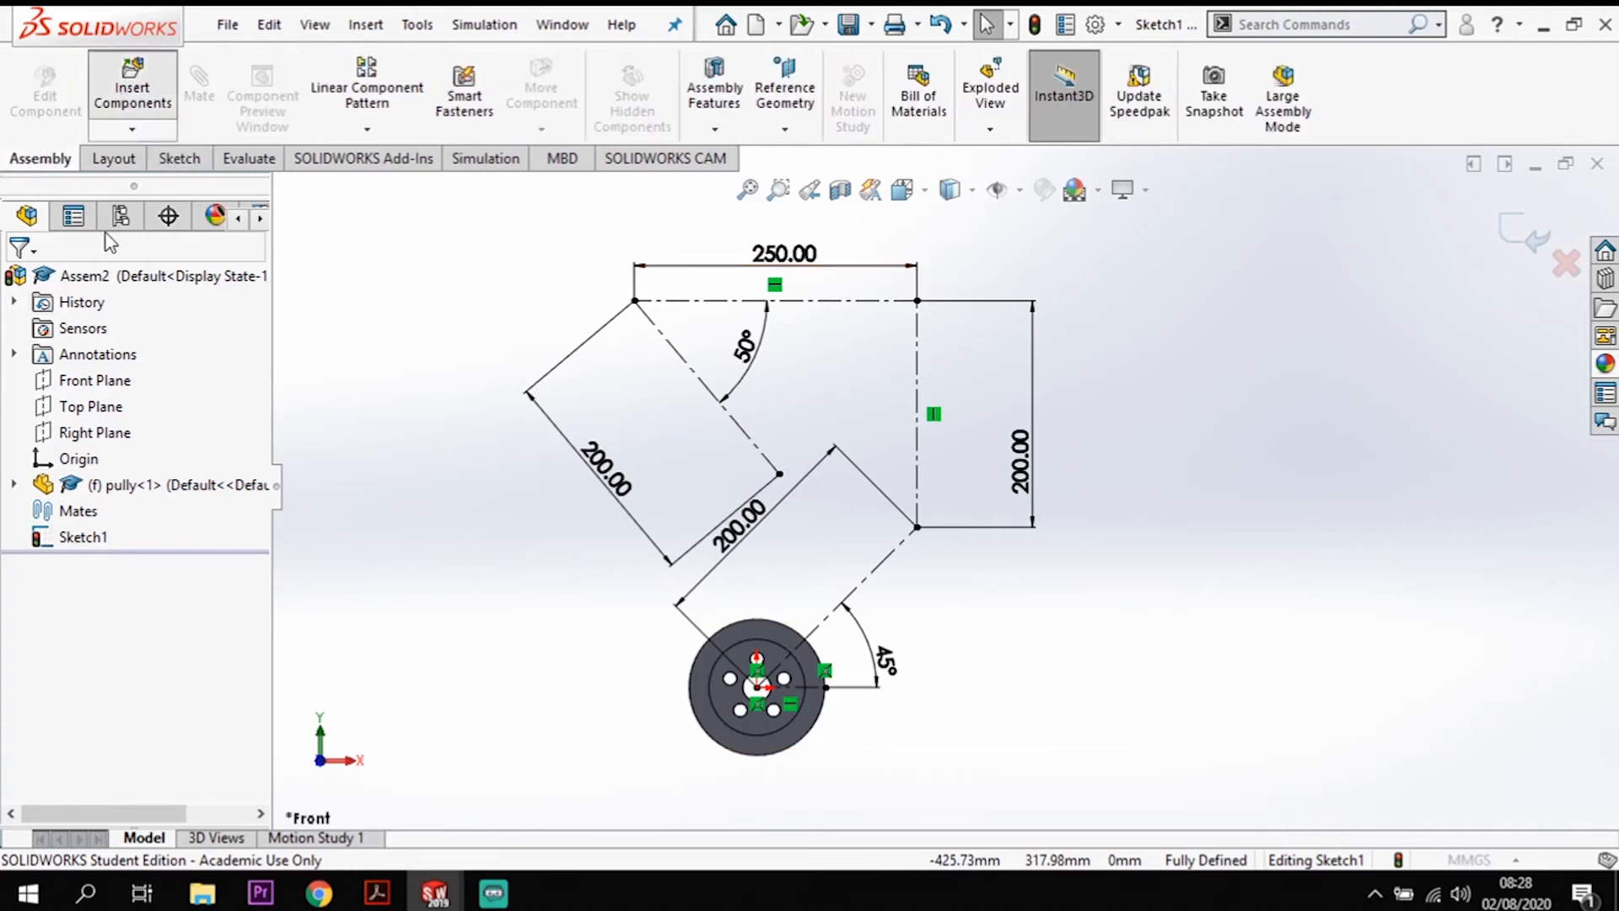
left_click(61, 546)
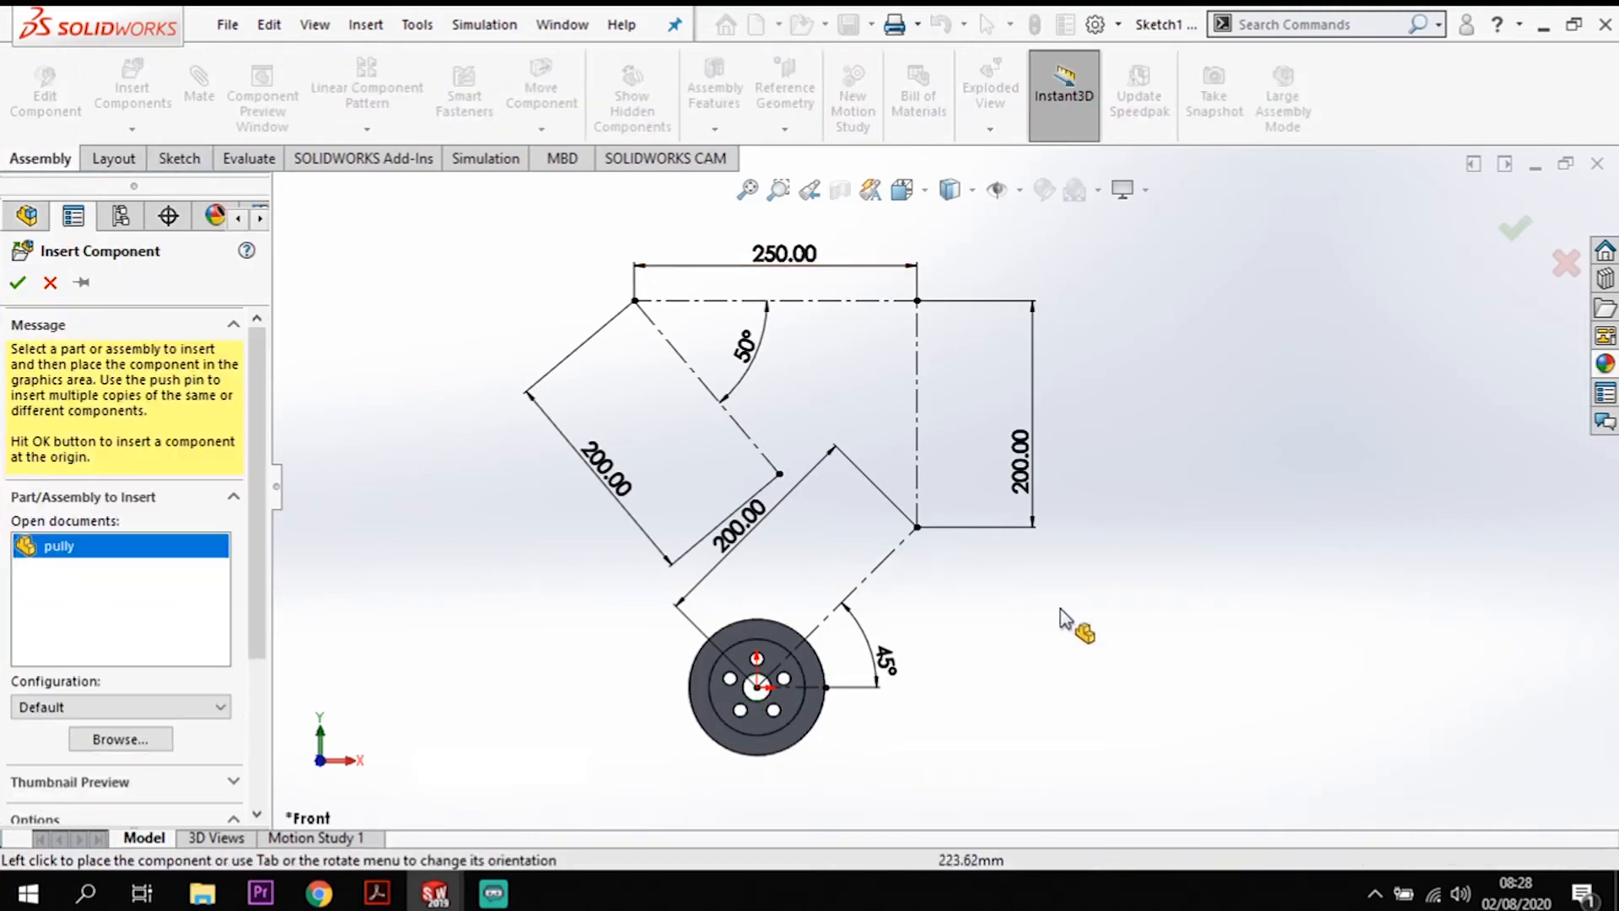
left_click(814, 615)
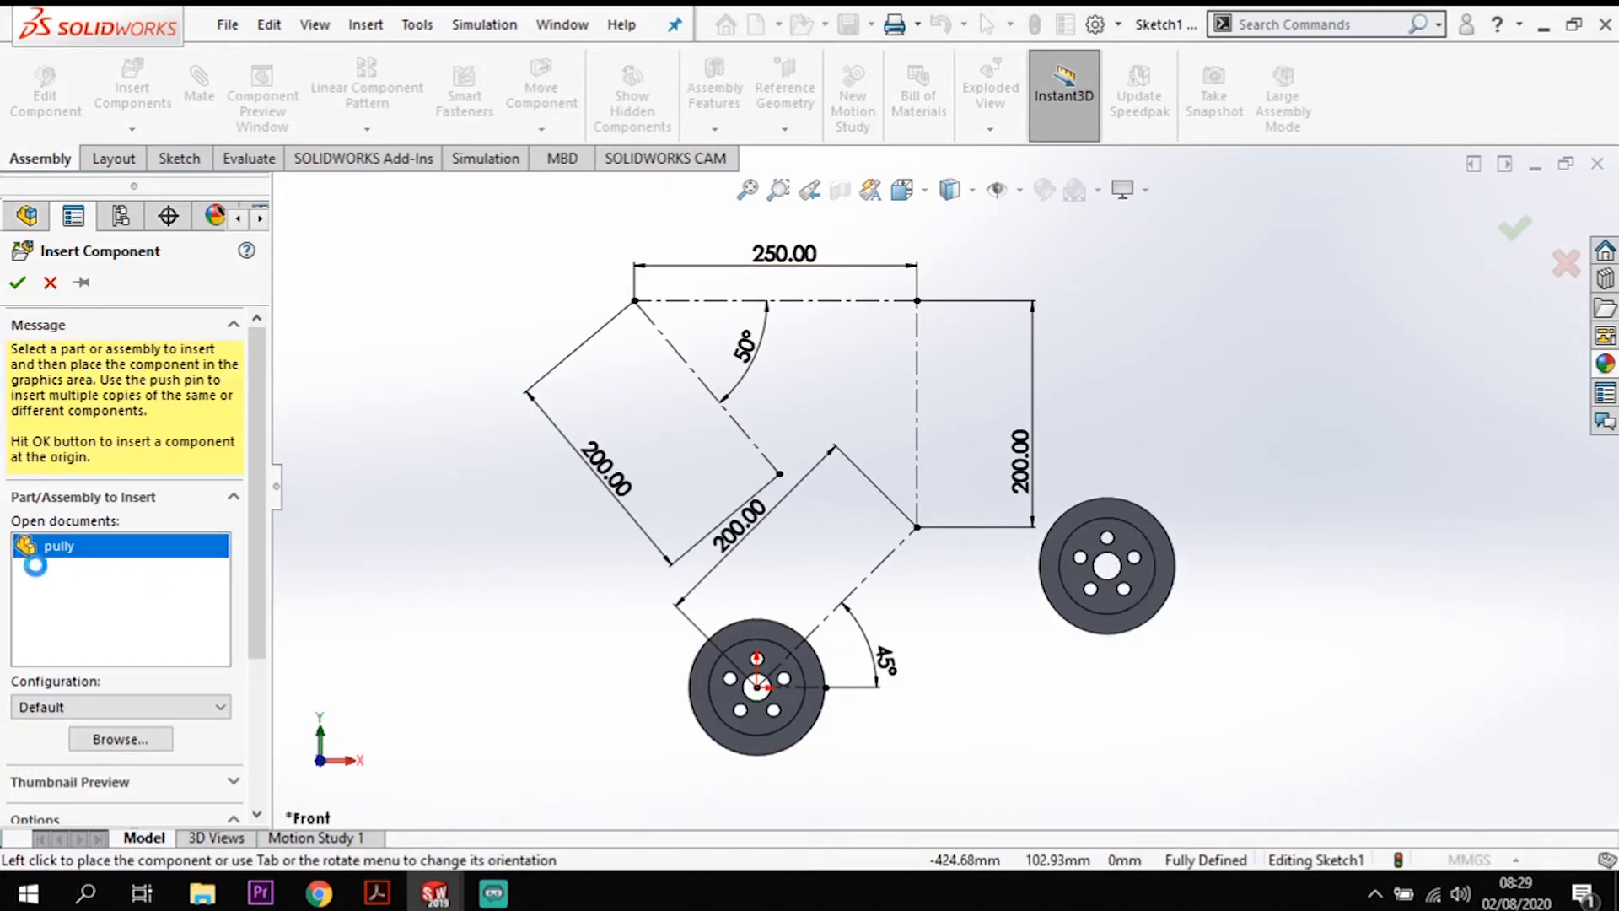
Step: Insert two more pully components, one right of the layout's upper-right corner and one beside its upper-left corner
left_click(145, 88)
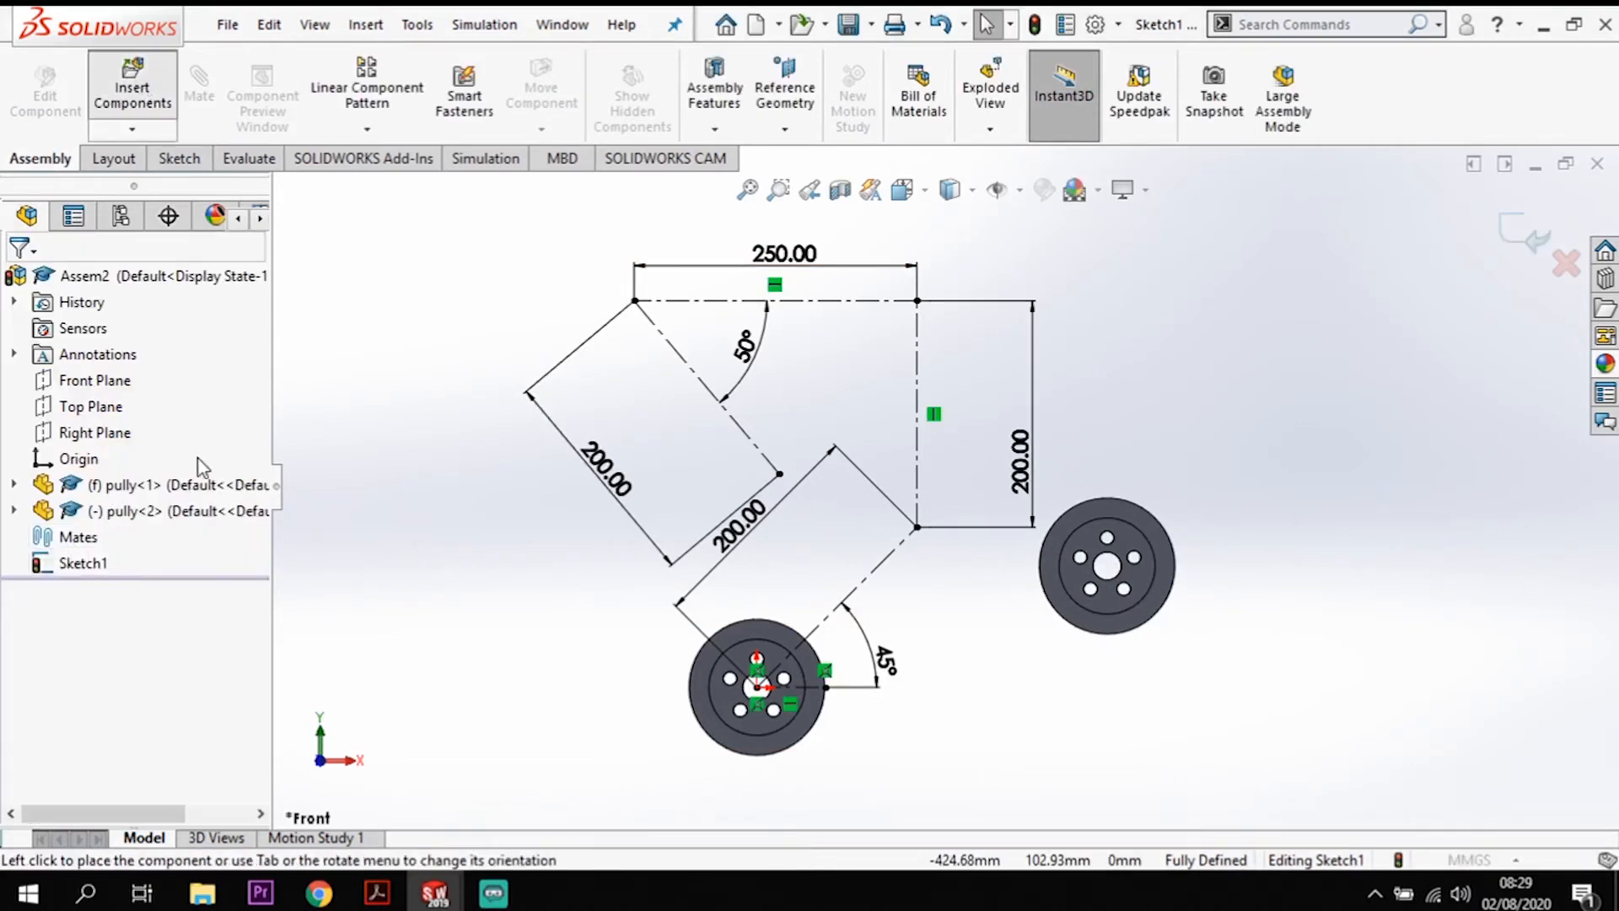
left_click(55, 548)
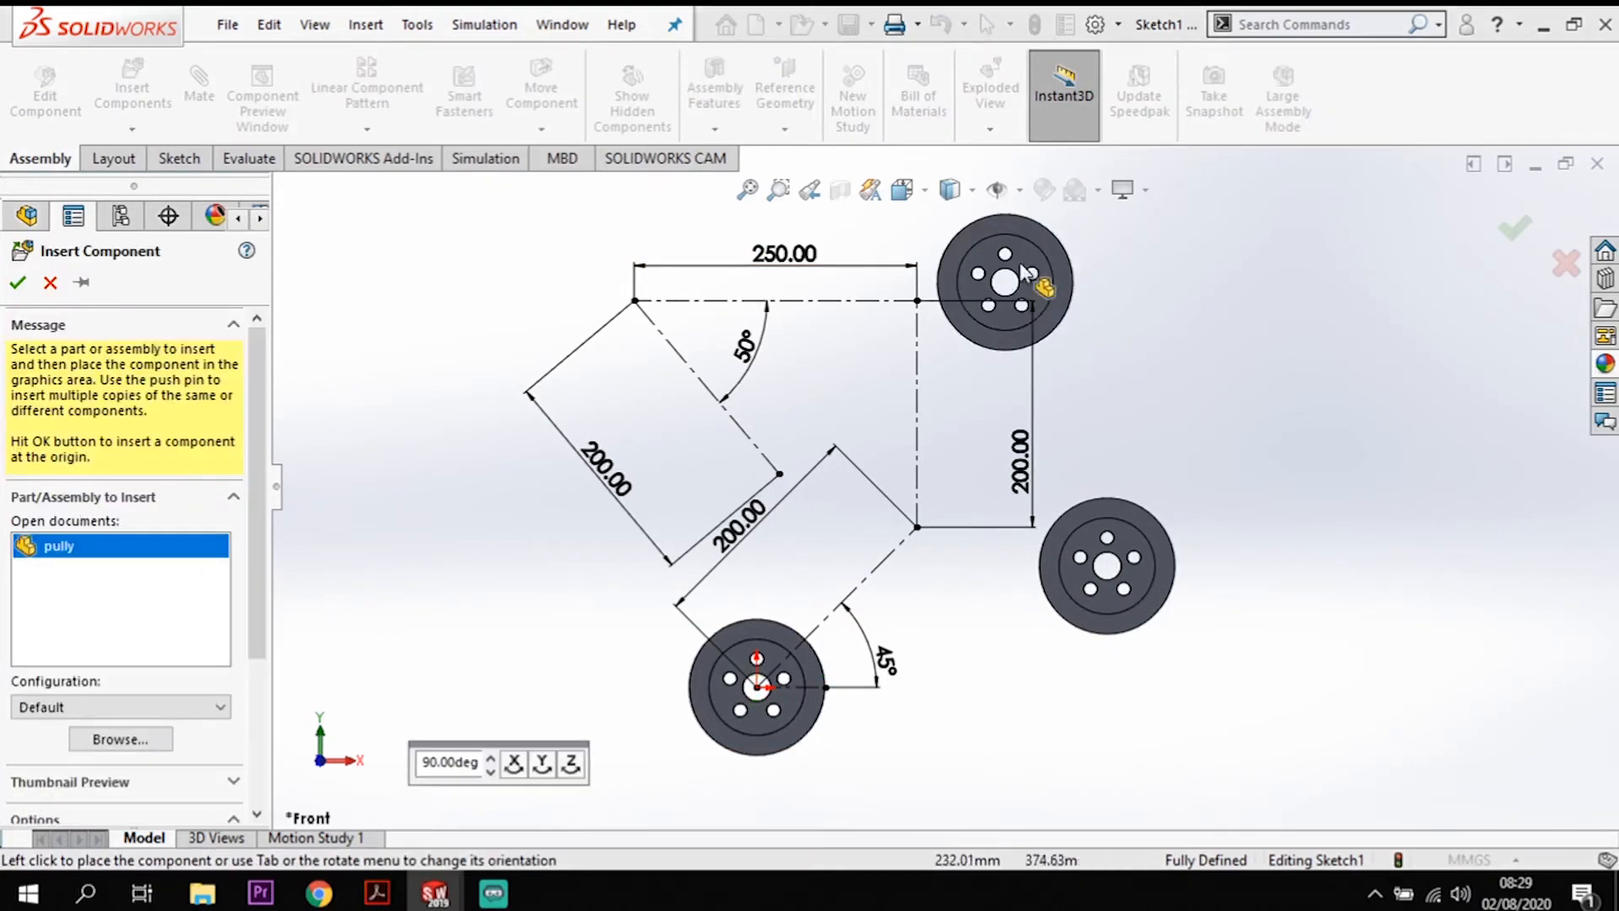
left_click(1103, 276)
key("Escape")
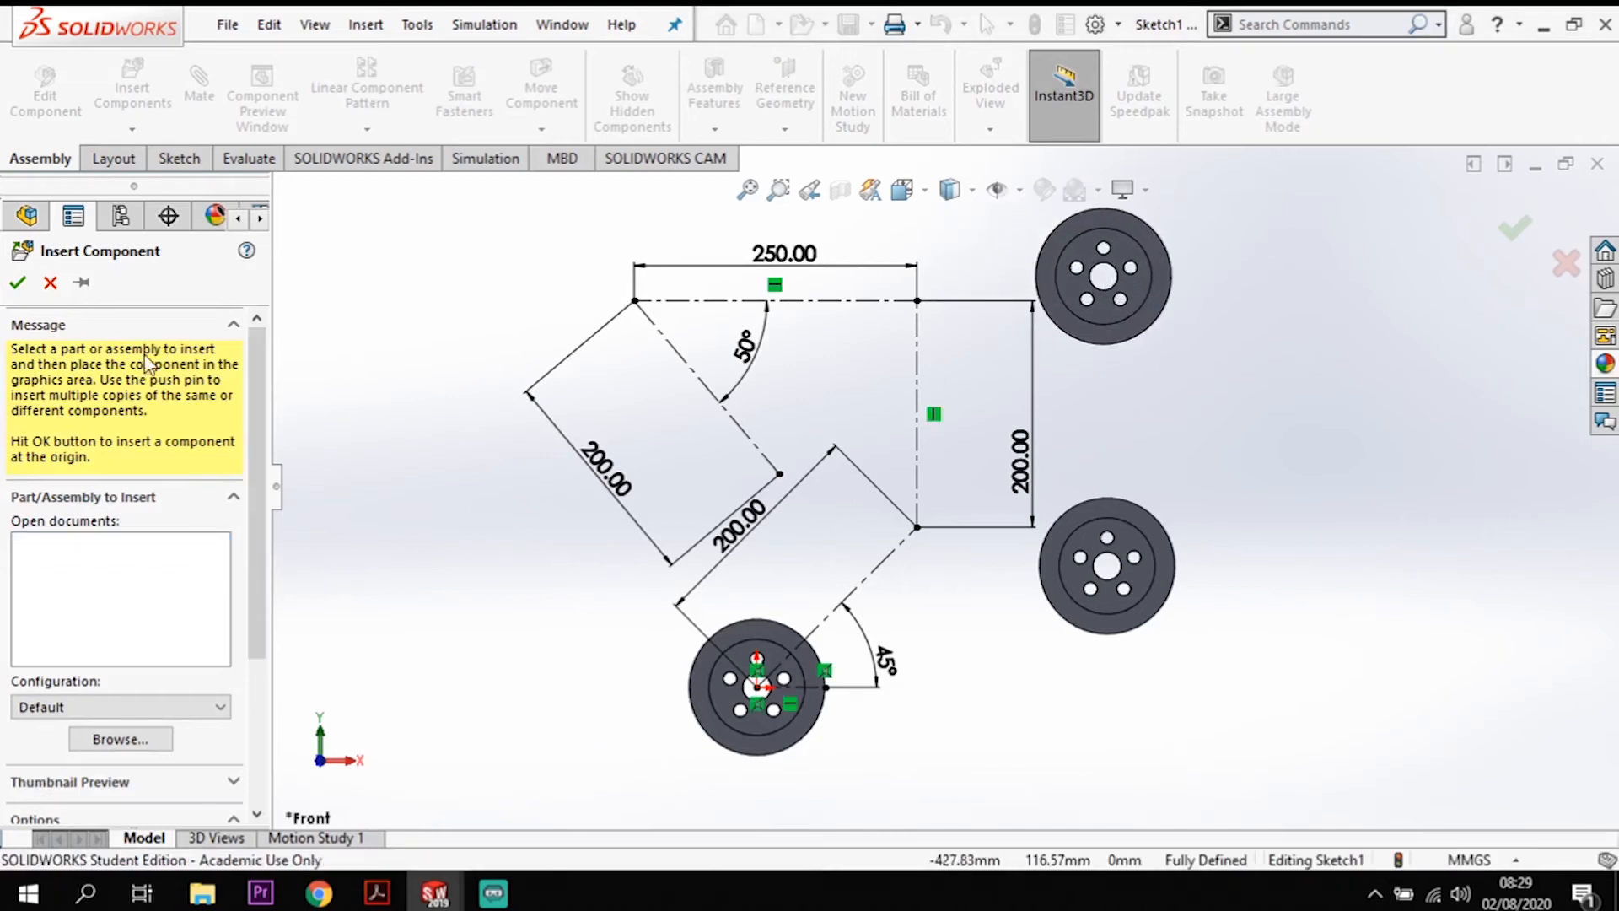
left_click(132, 88)
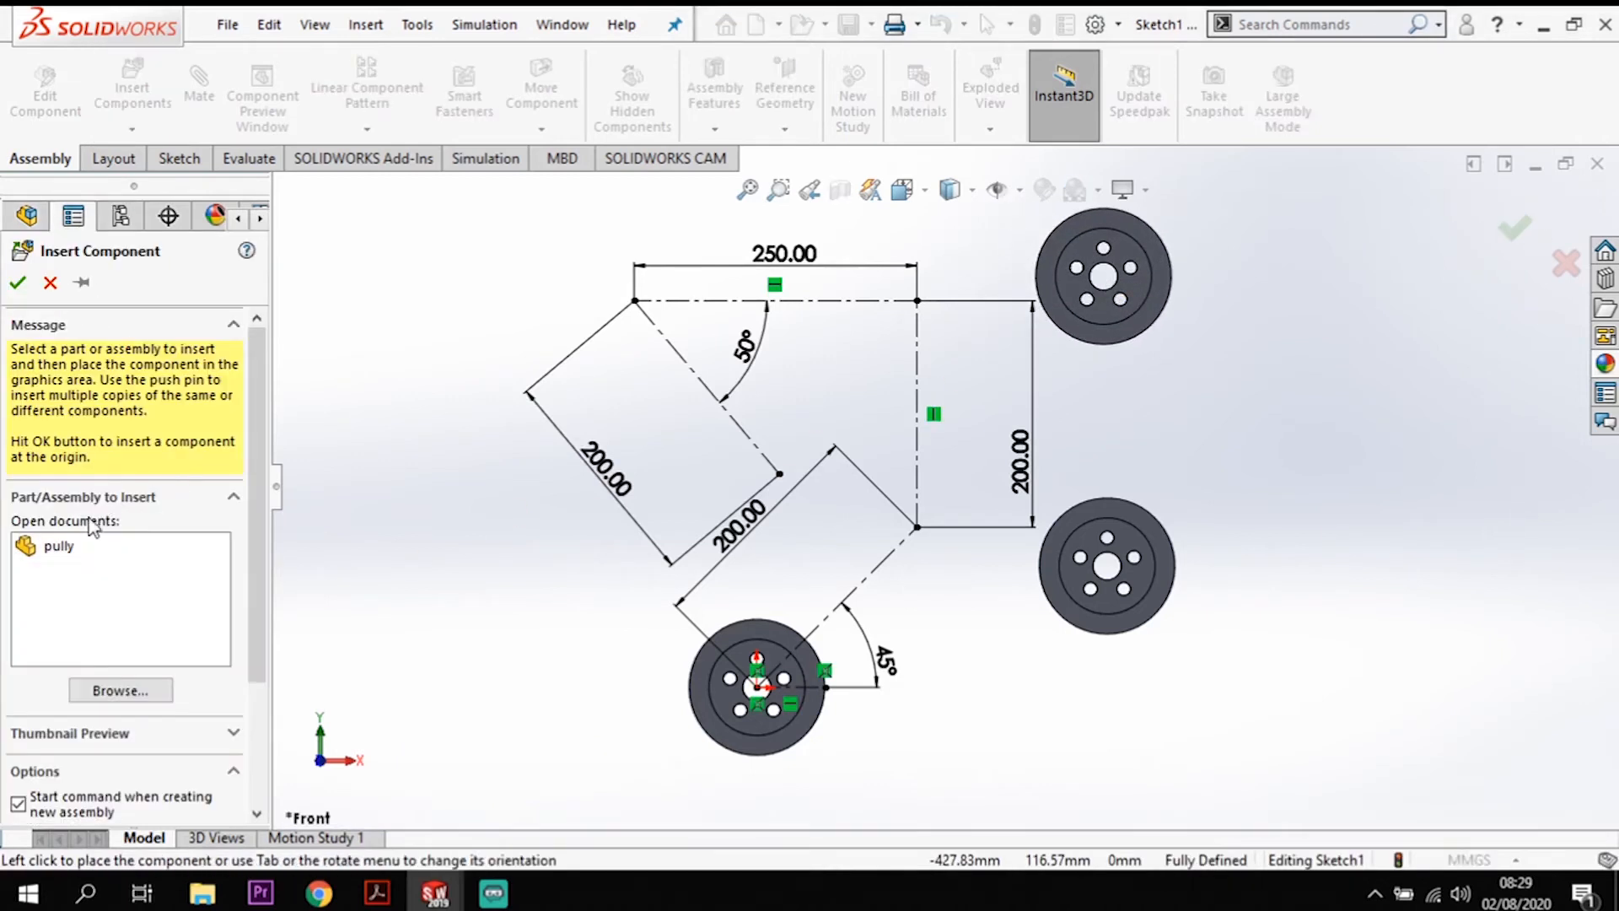
left_click(552, 281)
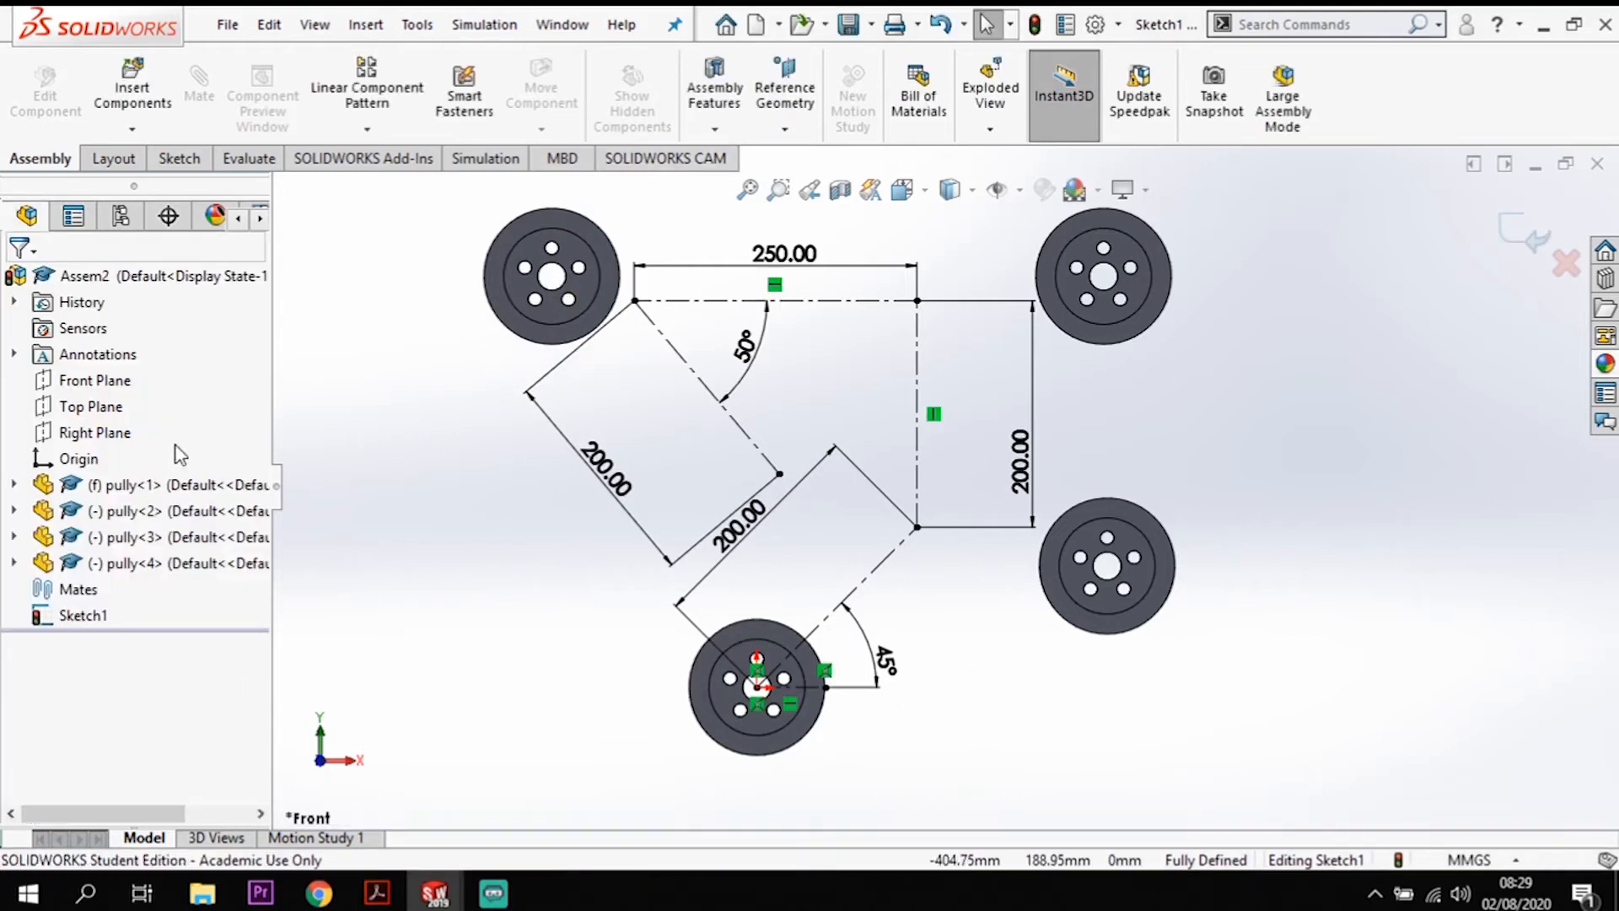
Step: Insert the pully 2 part from the V Belt & Pully folder and place it left of the 50° centerline's free end
left_click(132, 89)
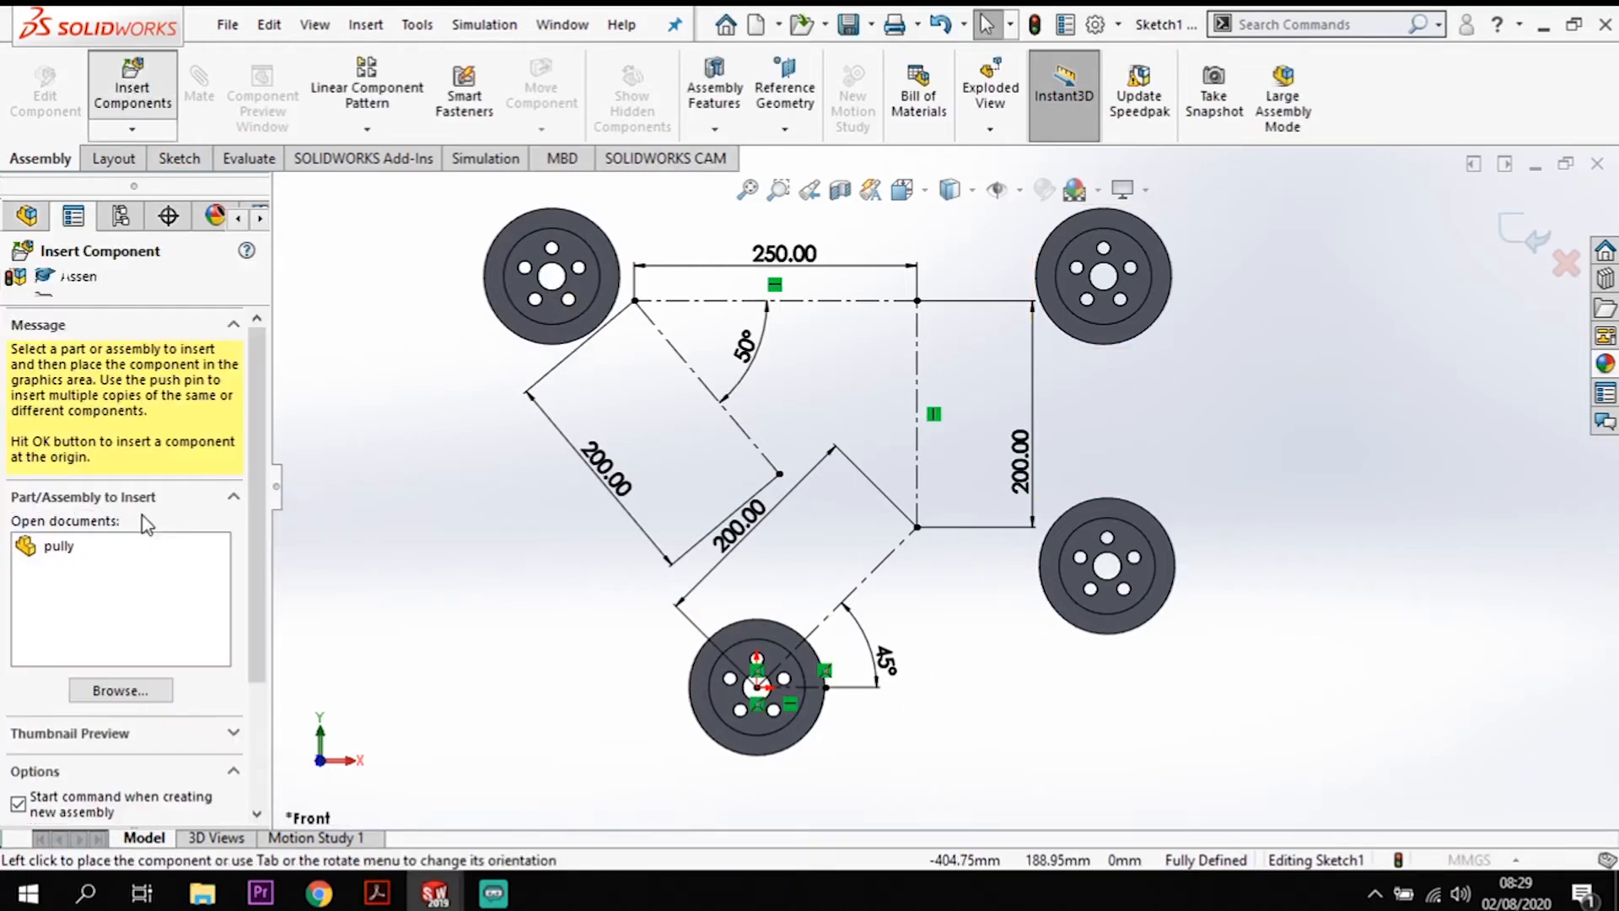
left_click(145, 688)
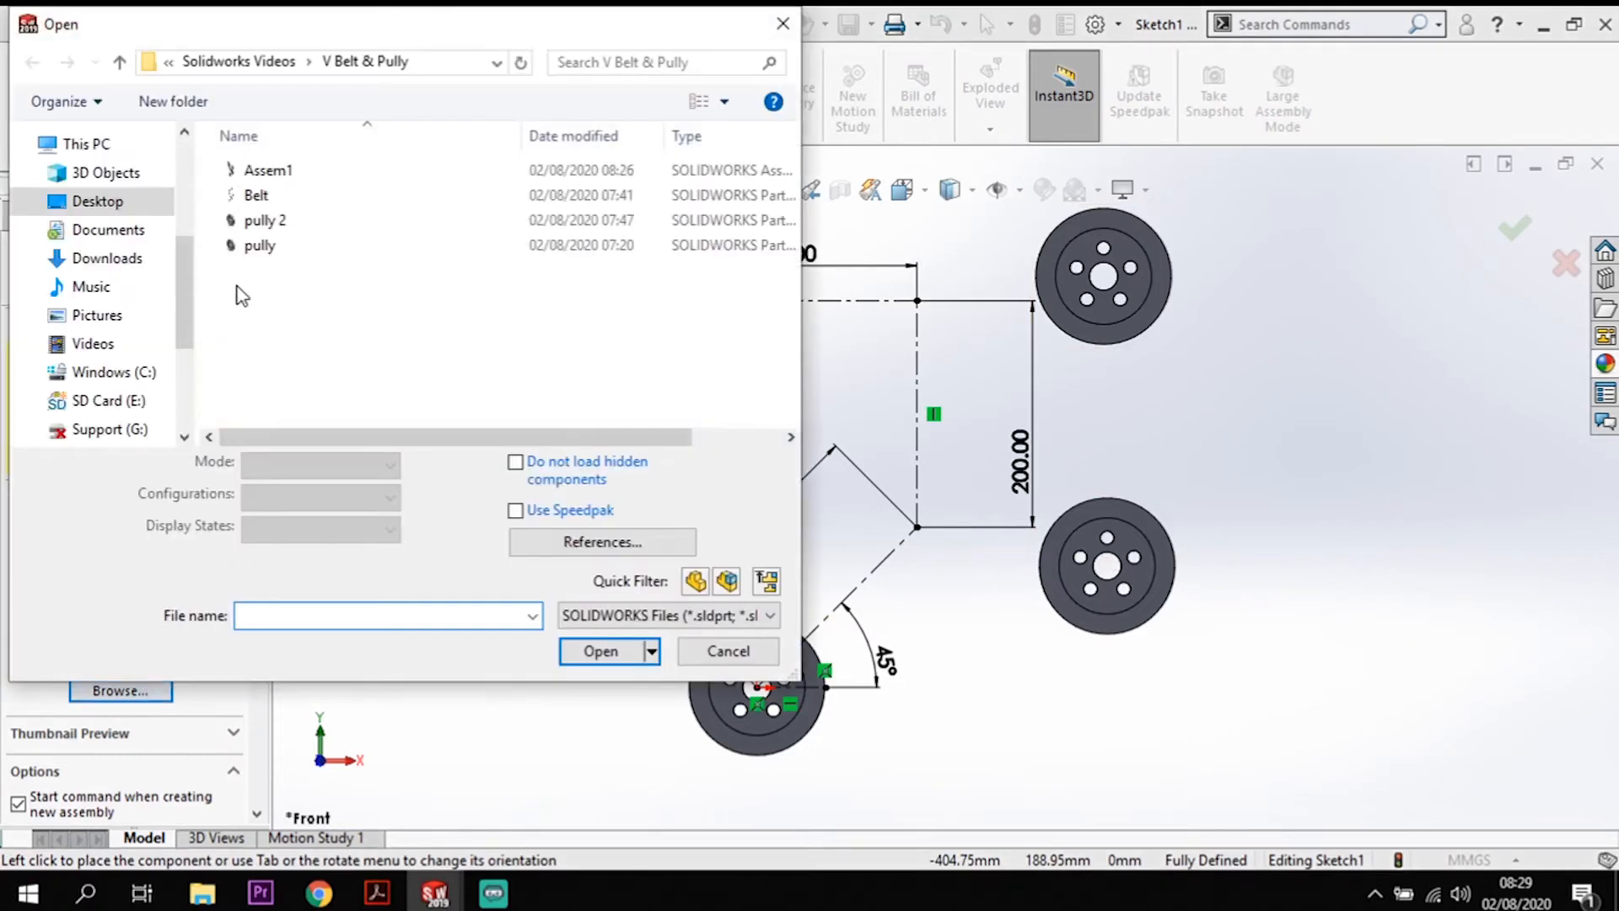
left_click(264, 219)
left_click(604, 623)
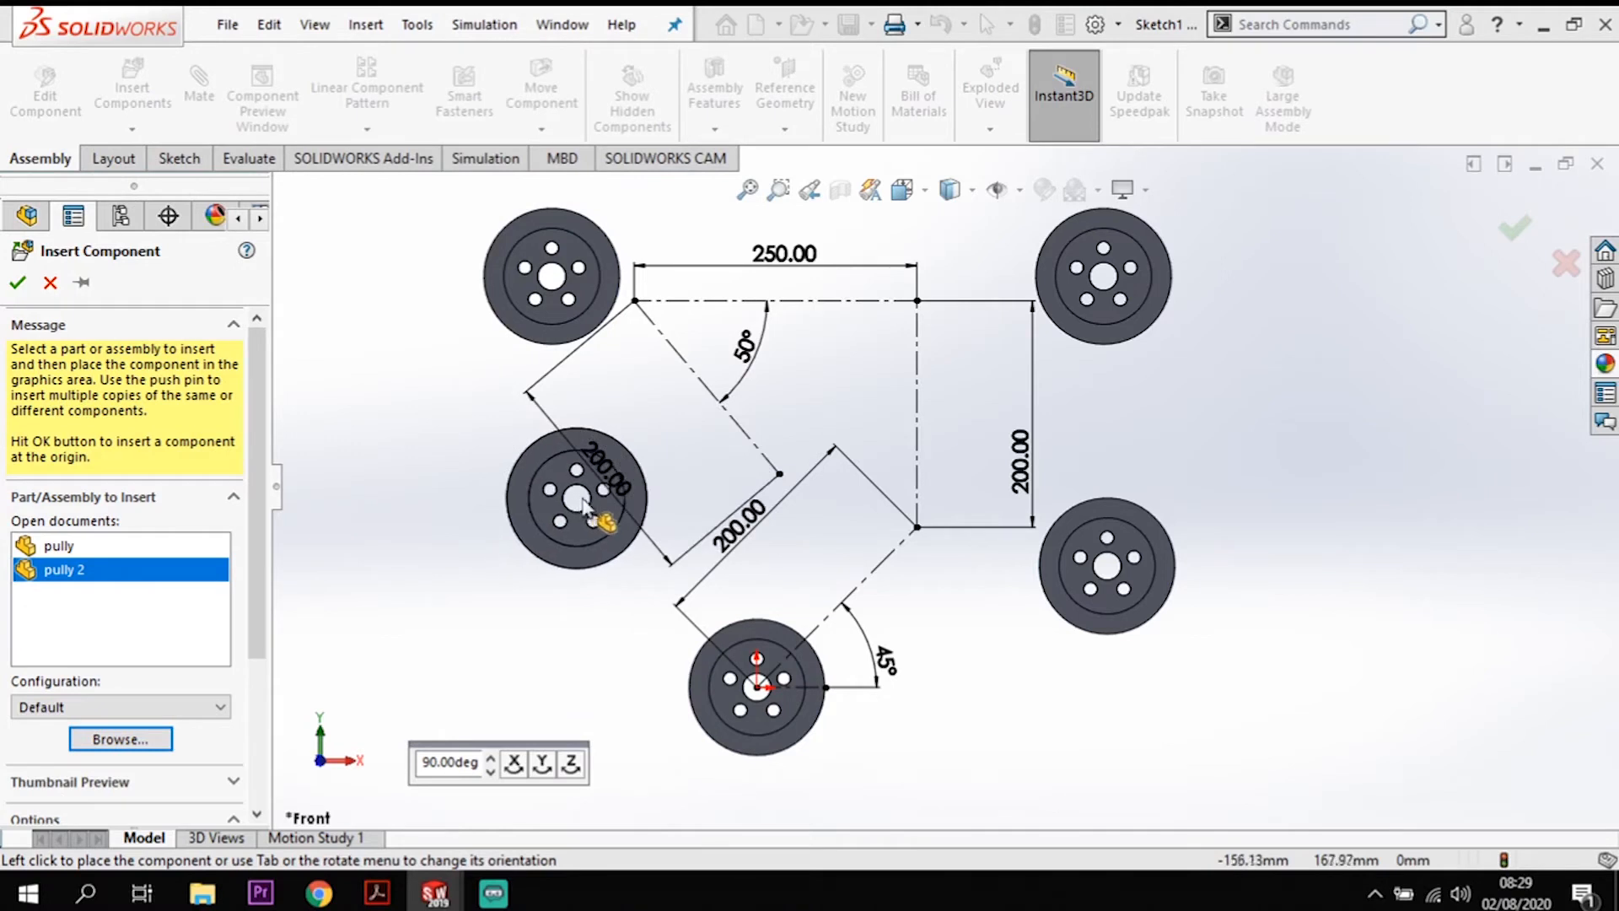
left_click(655, 510)
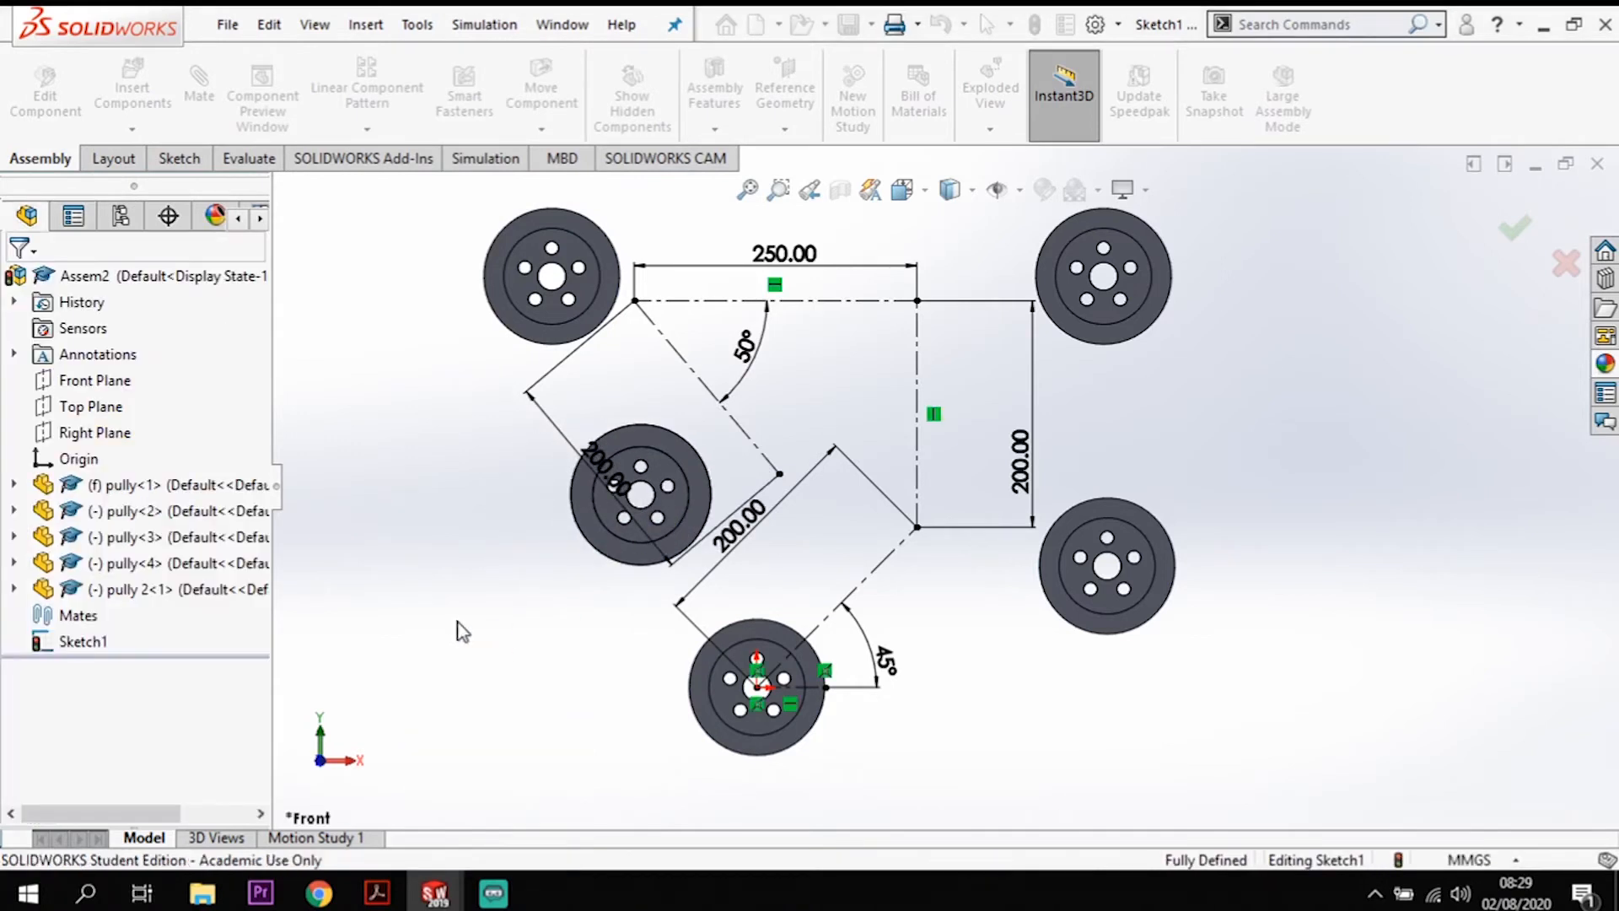
mouse_move(487, 650)
middle_mouse_down()
mouse_move(448, 661)
mouse_move(726, 480)
mouse_move(726, 156)
middle_mouse_up()
scroll(964, 448, "up", 3)
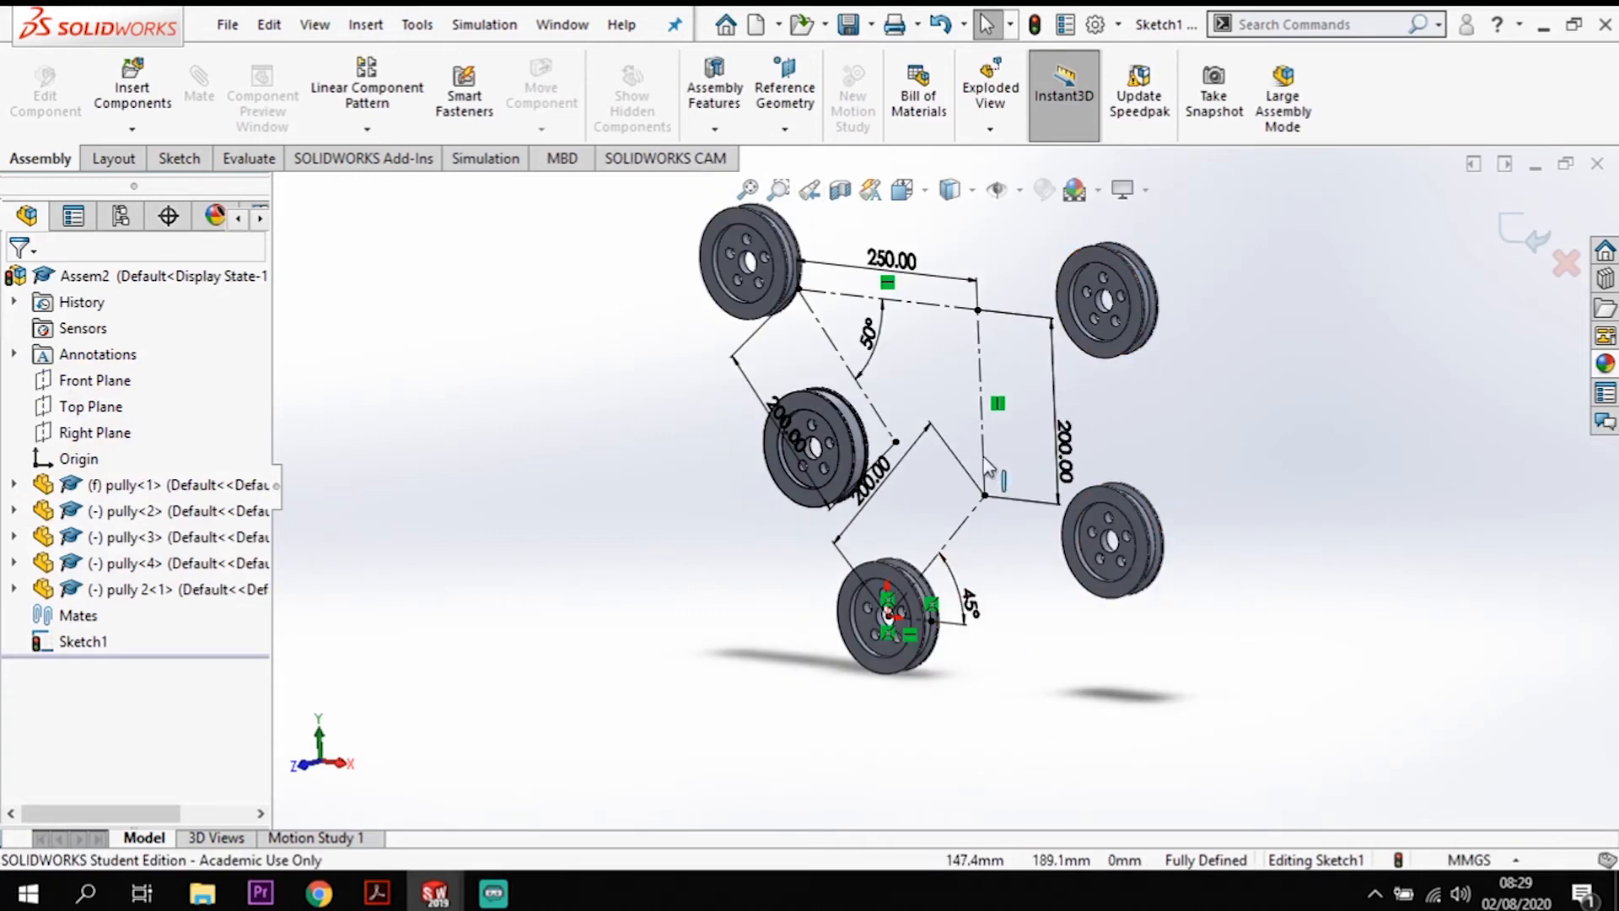
scroll(877, 472, "down", 3)
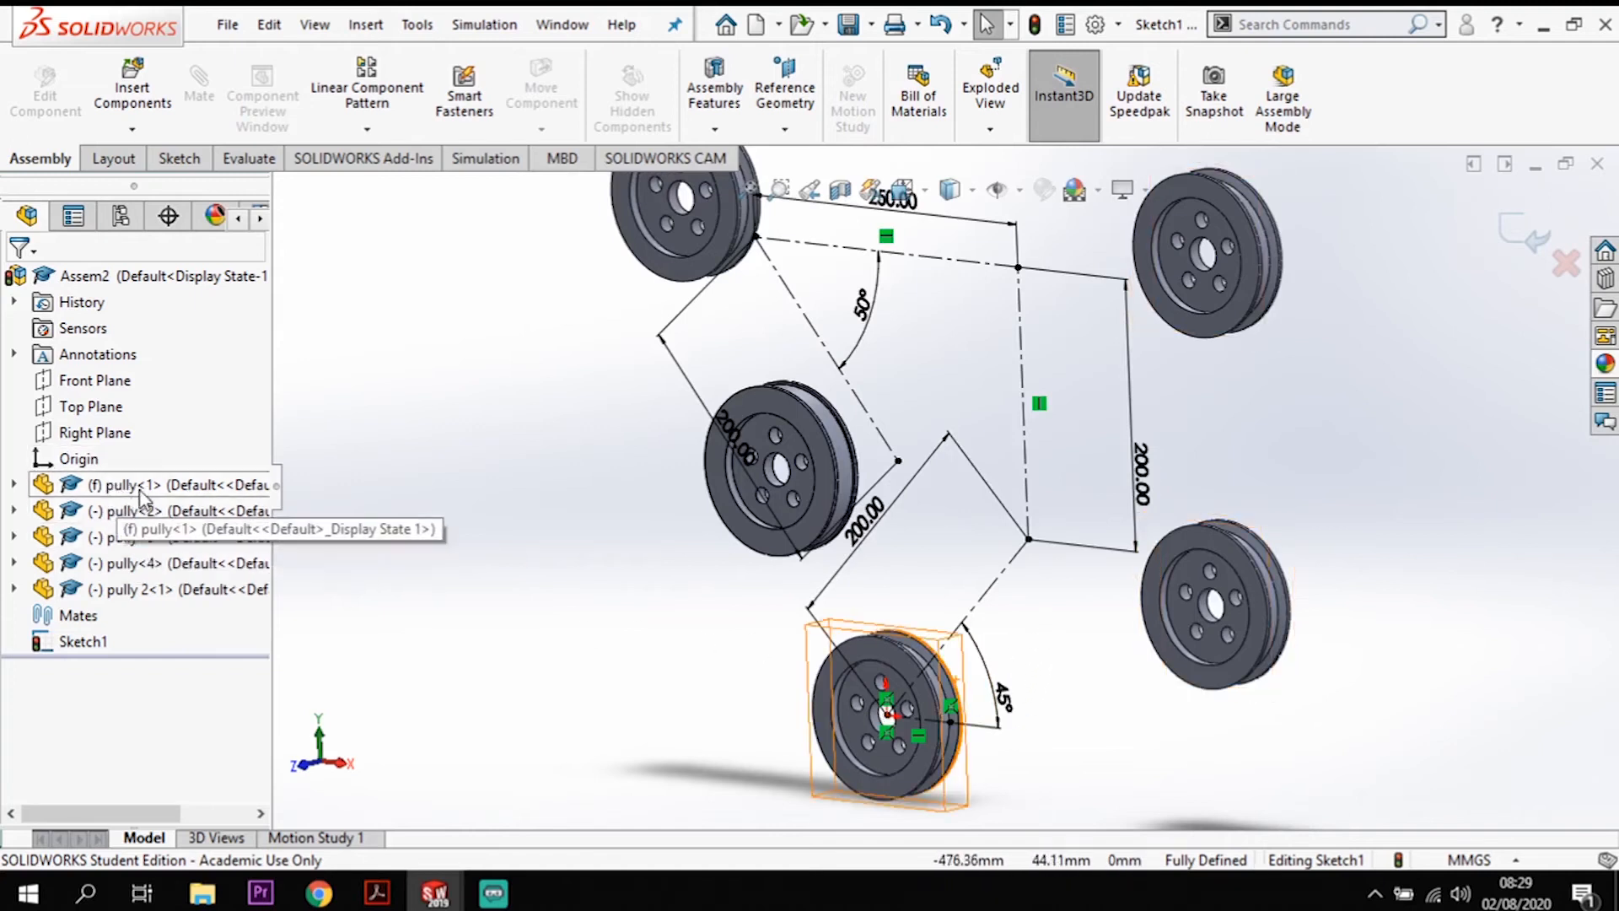
left_click(93, 511)
left_click(15, 510)
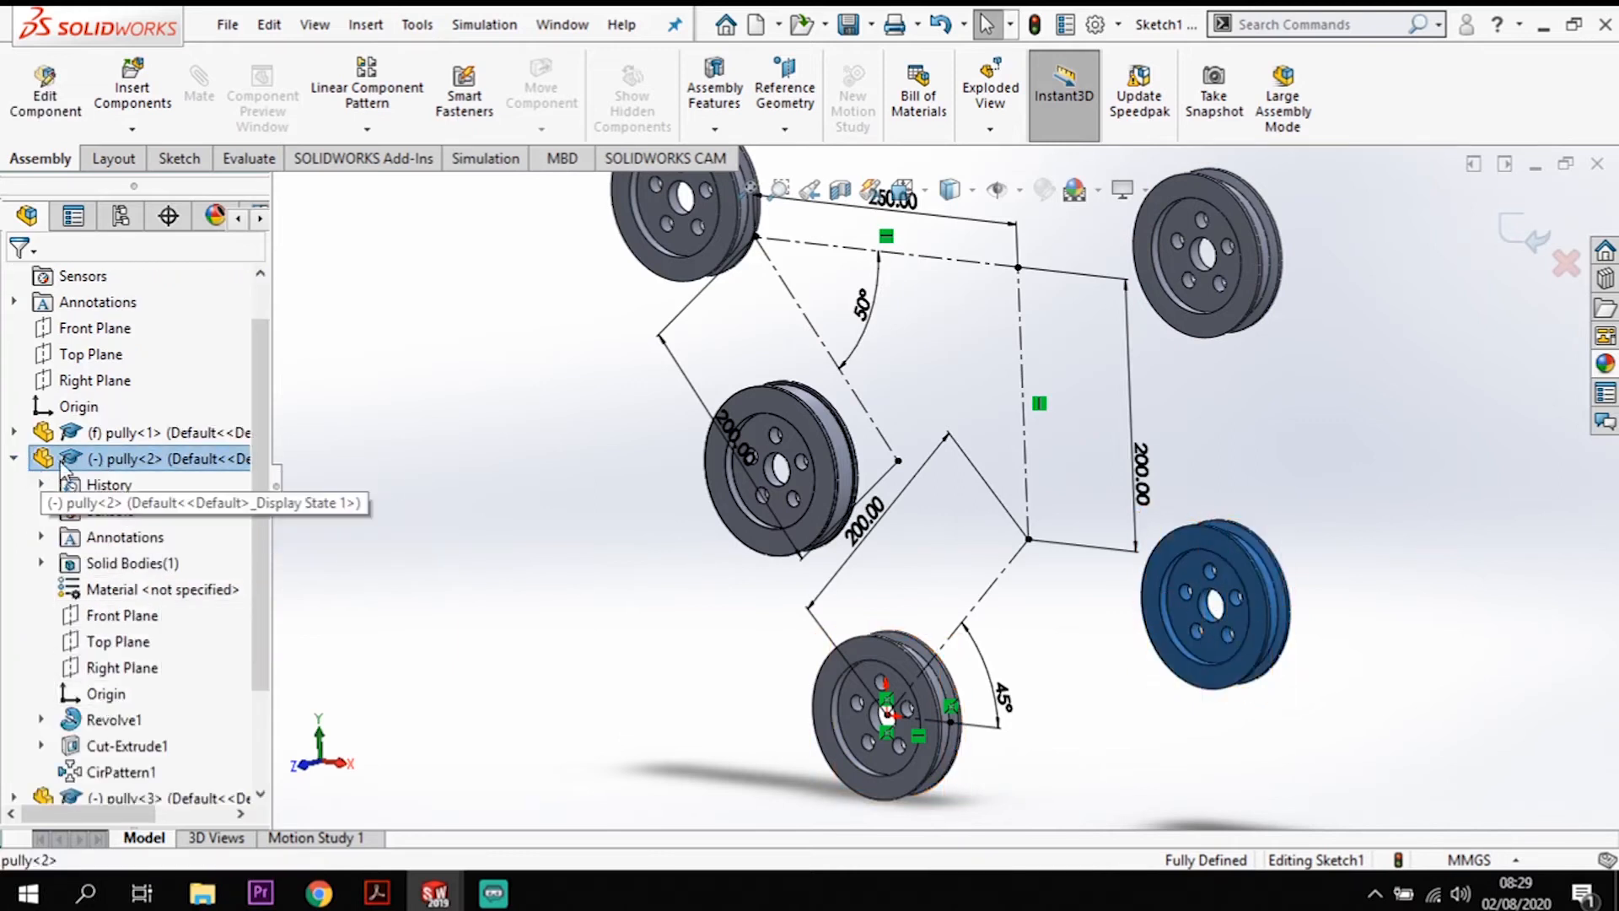
left_click(108, 694)
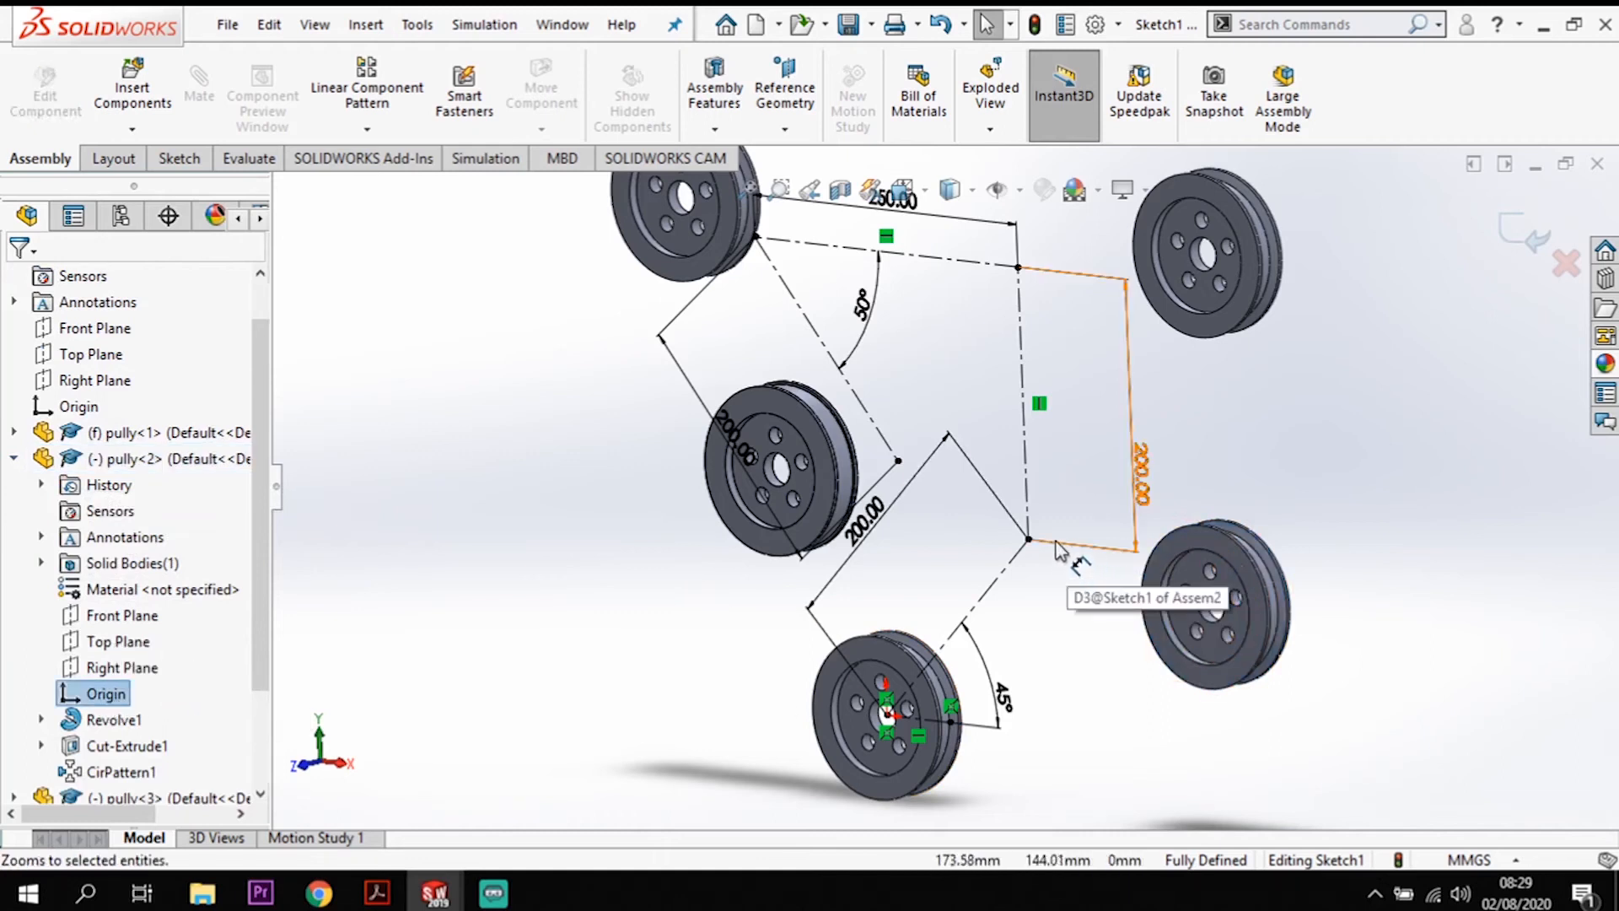
left_click(1028, 540, "ctrl")
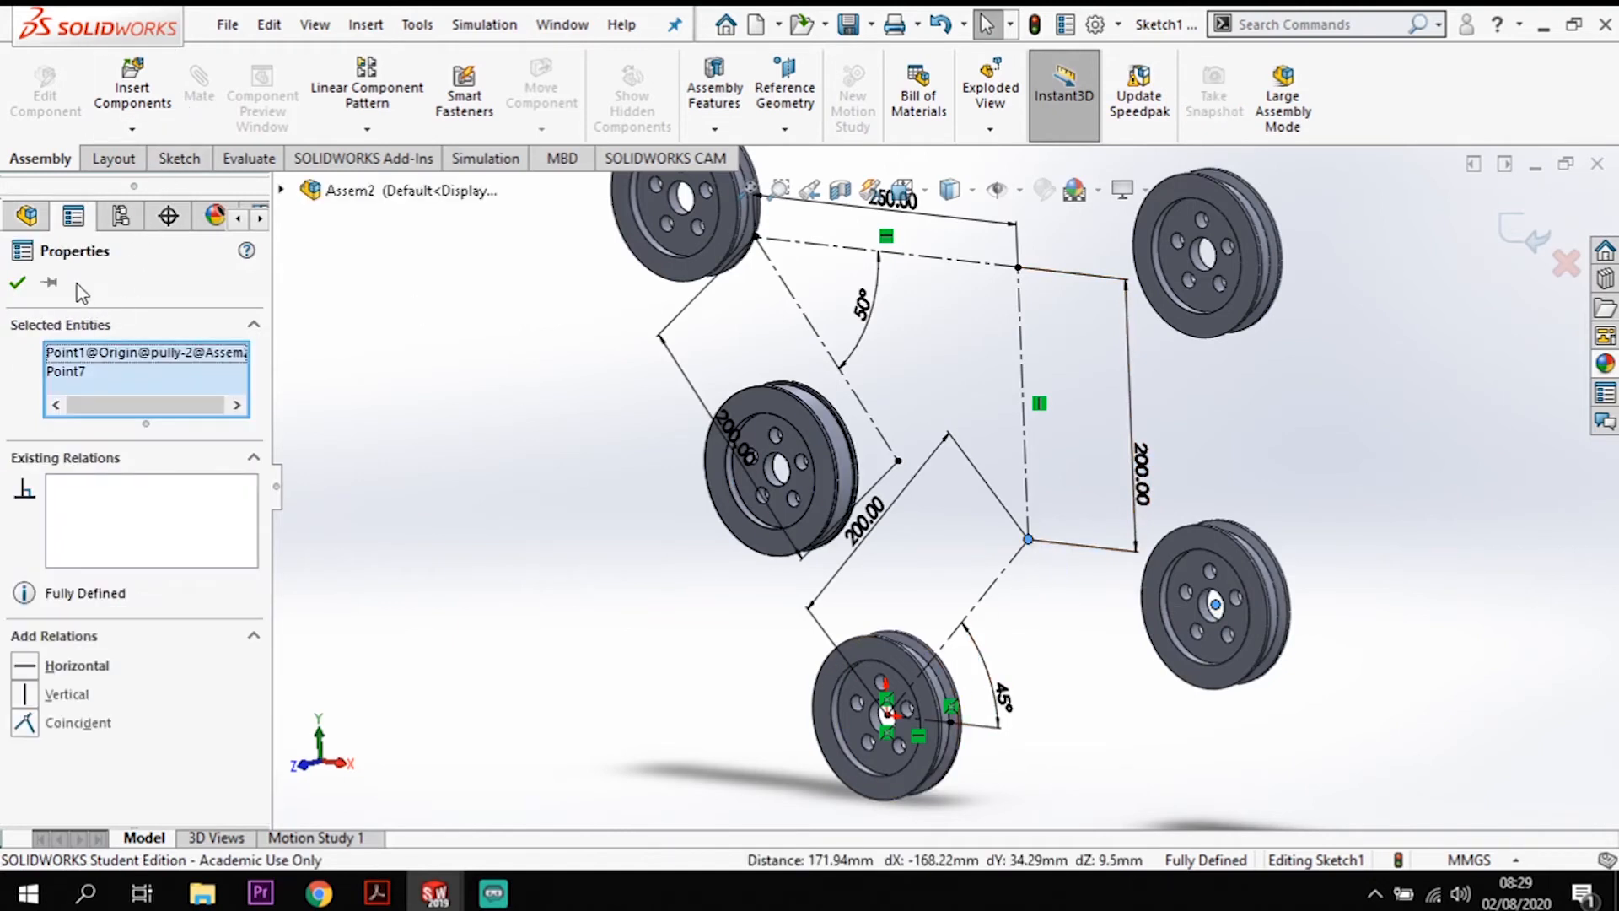
left_click(17, 284)
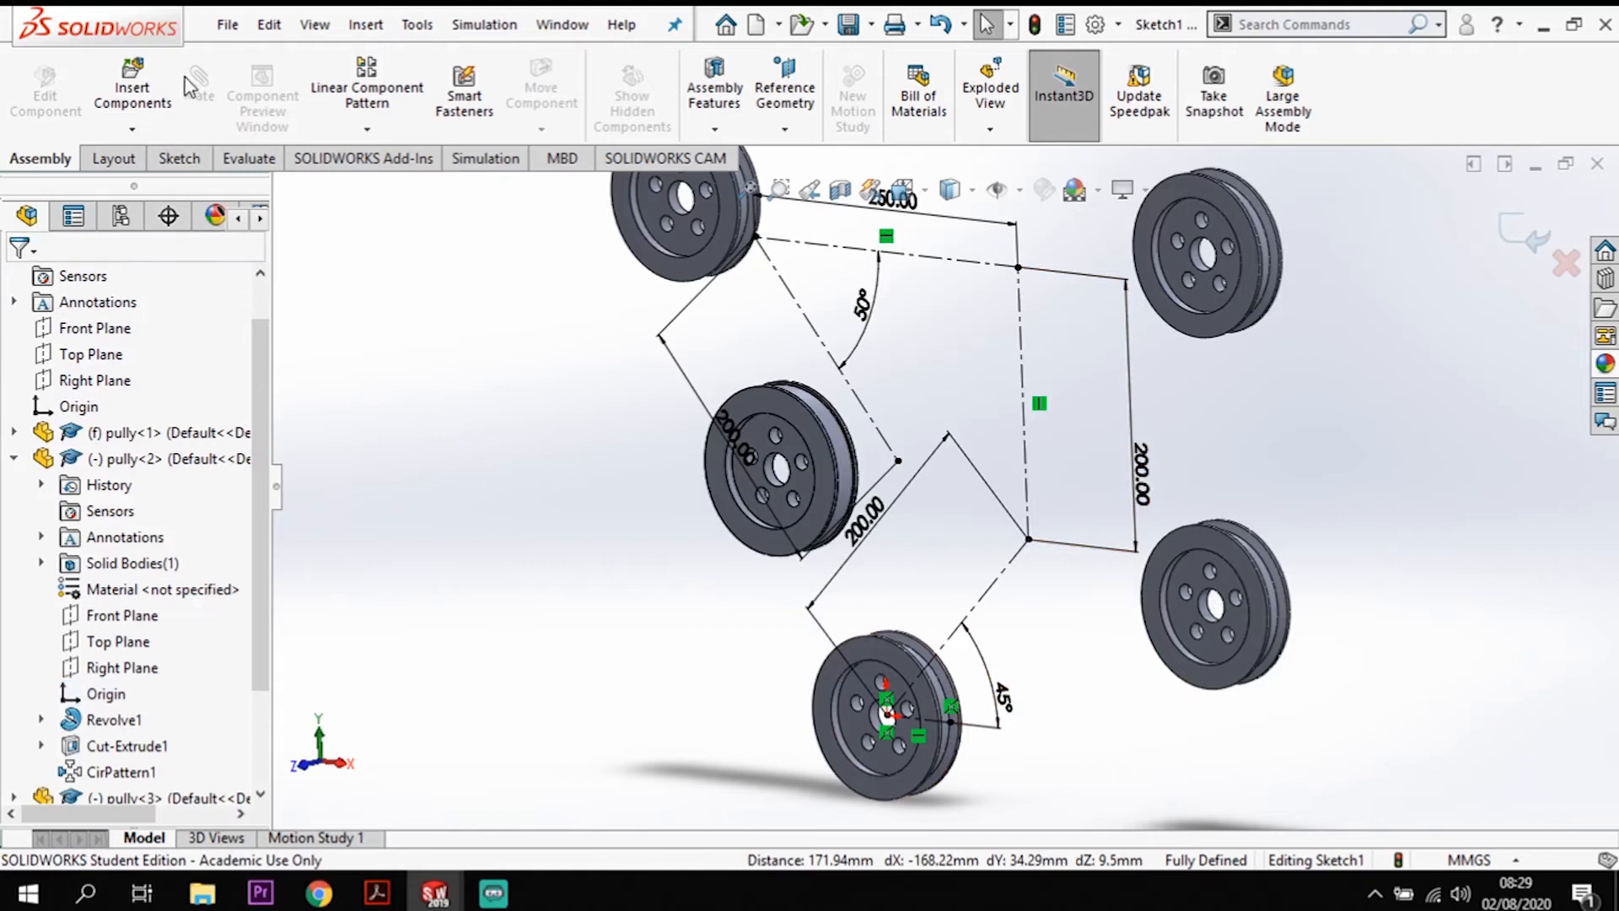
Step: Exit the layout sketch and mate the origin of pully<2> coincident with the vertical centerline's lower end
left_click(1526, 232)
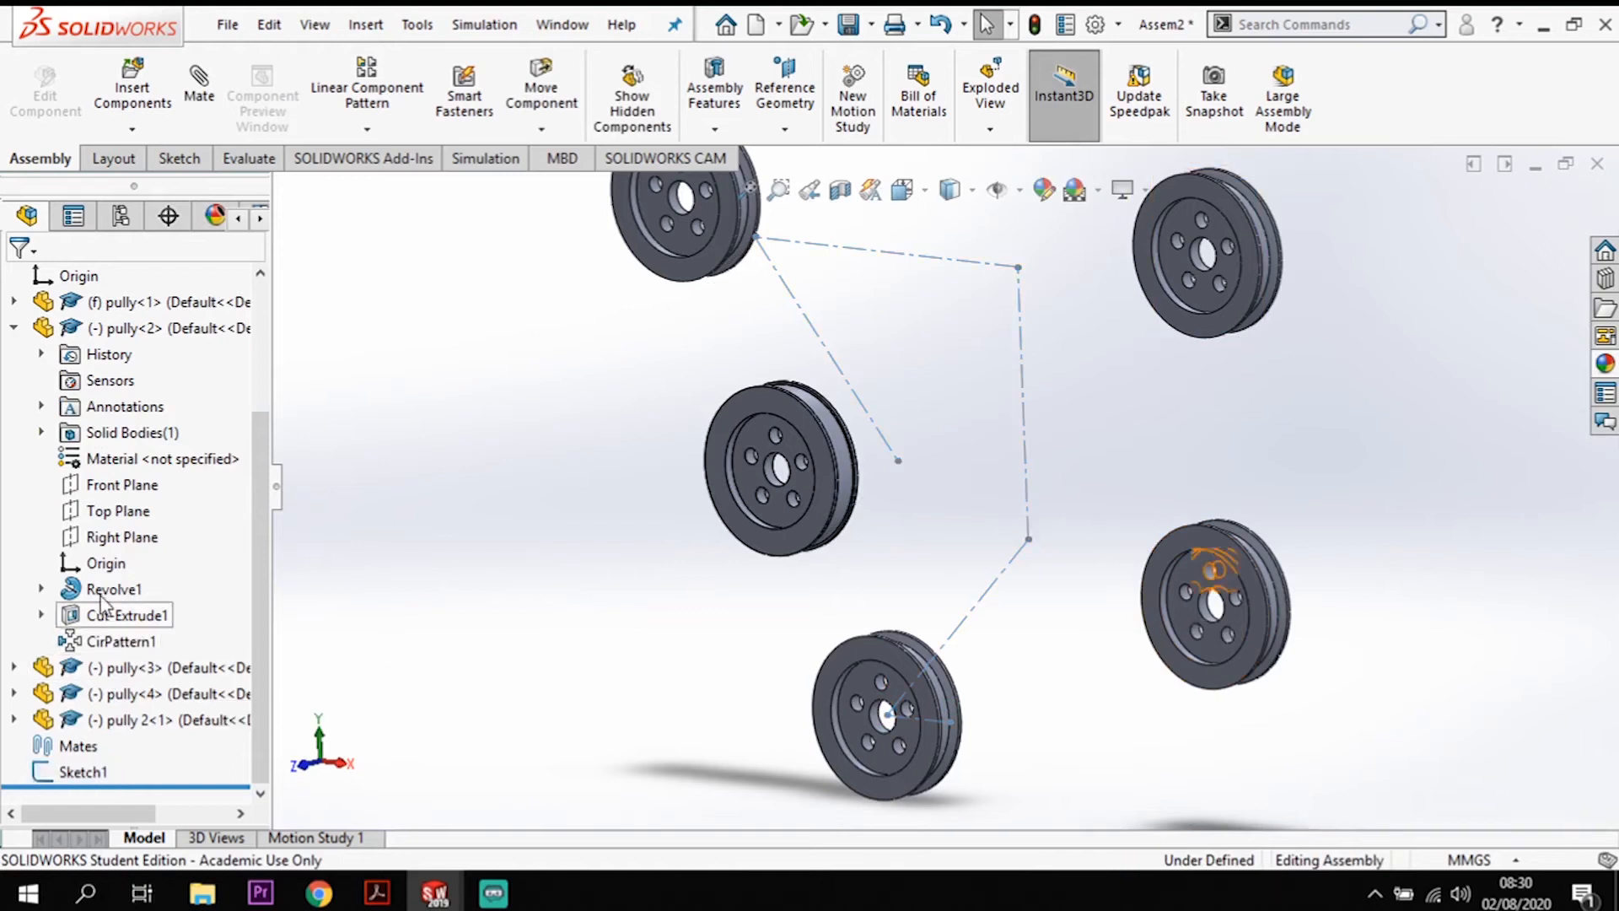
left_click(105, 563)
left_click(1028, 540, "ctrl")
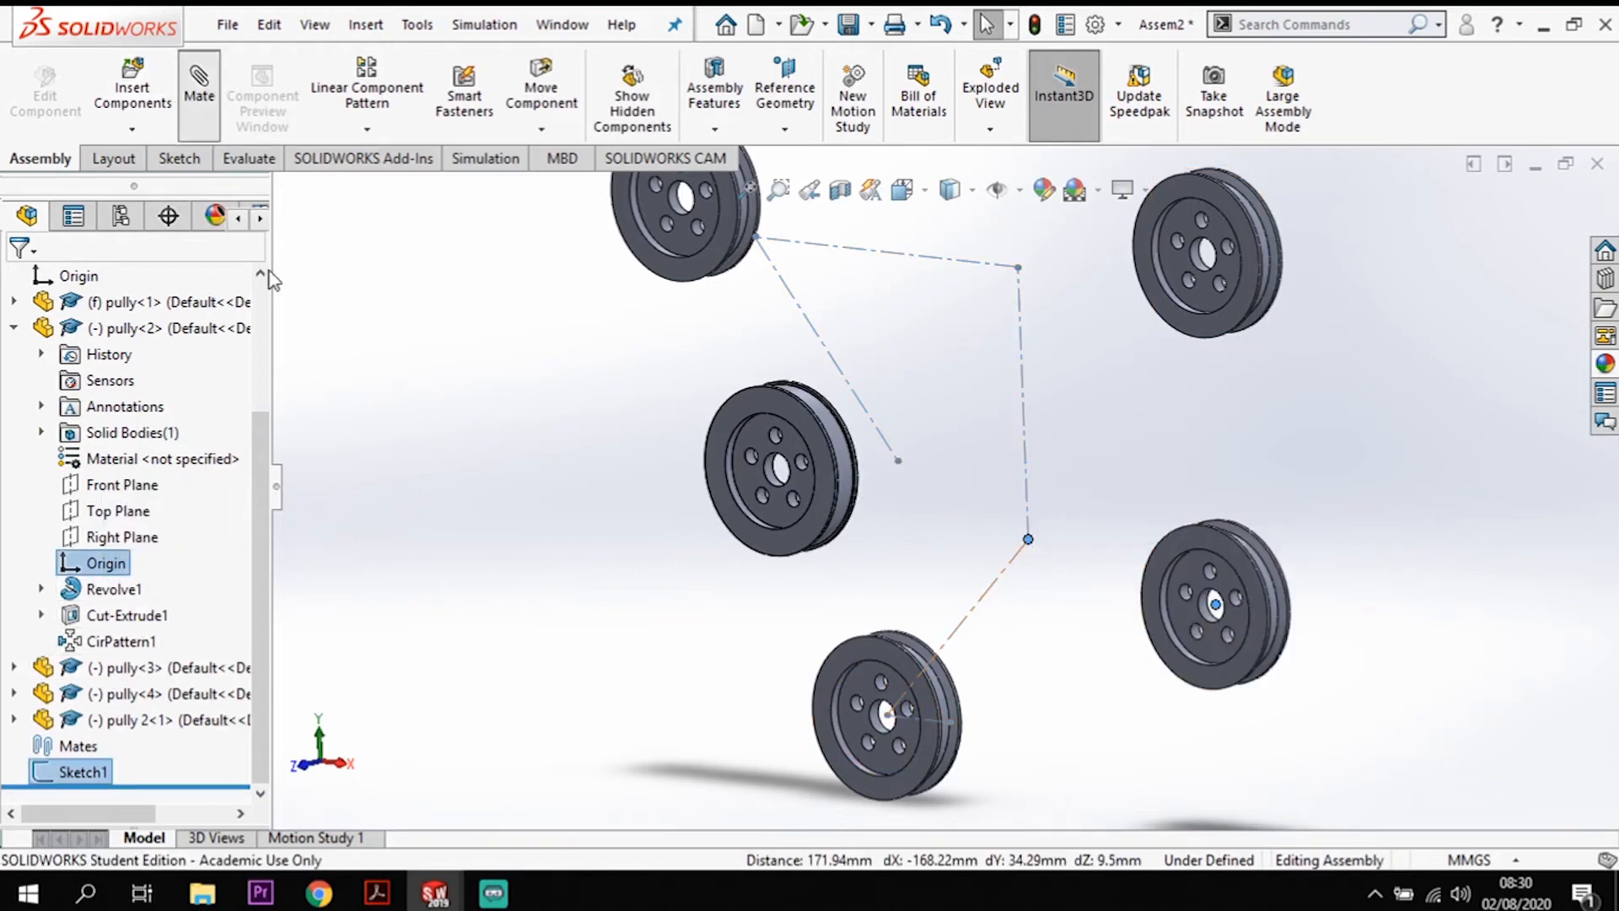
left_click(307, 318)
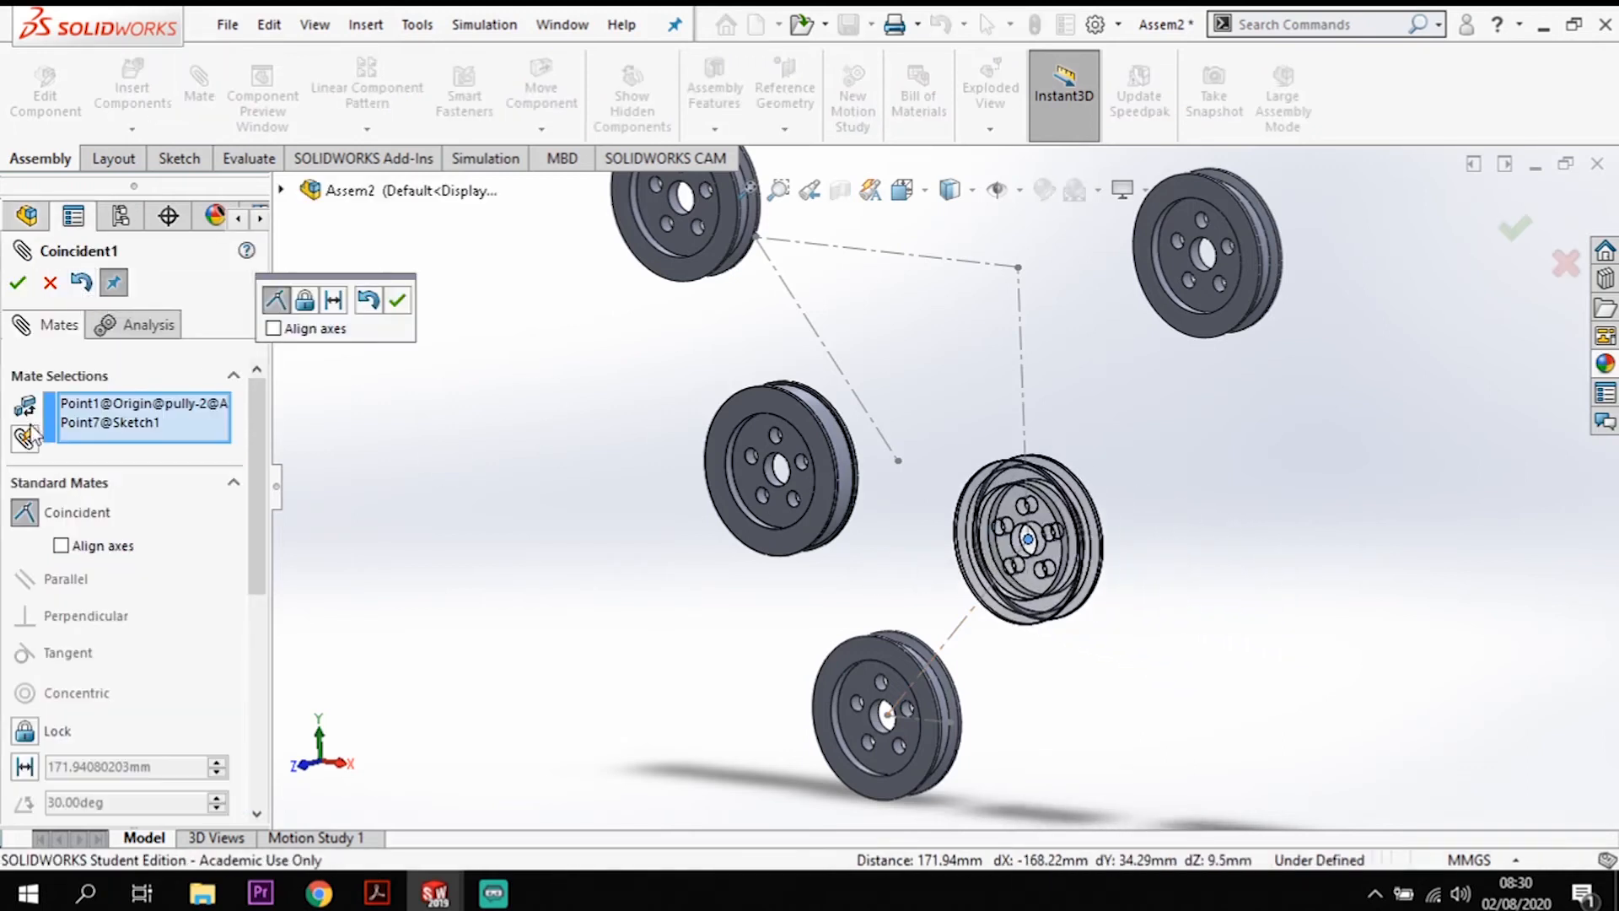
left_click(17, 283)
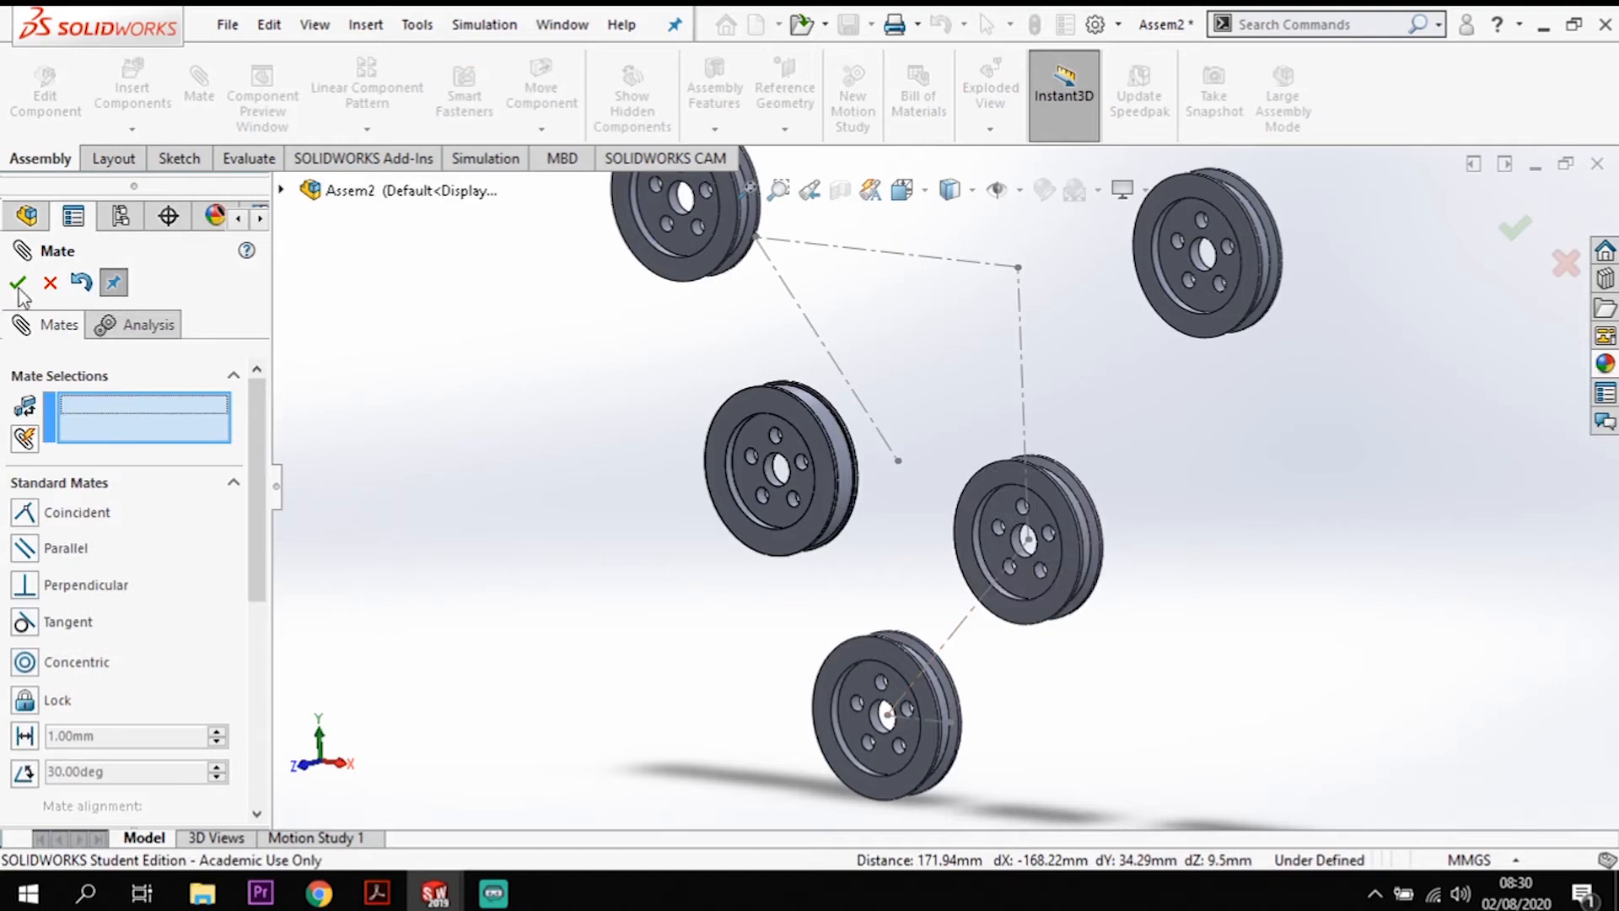
left_click(50, 283)
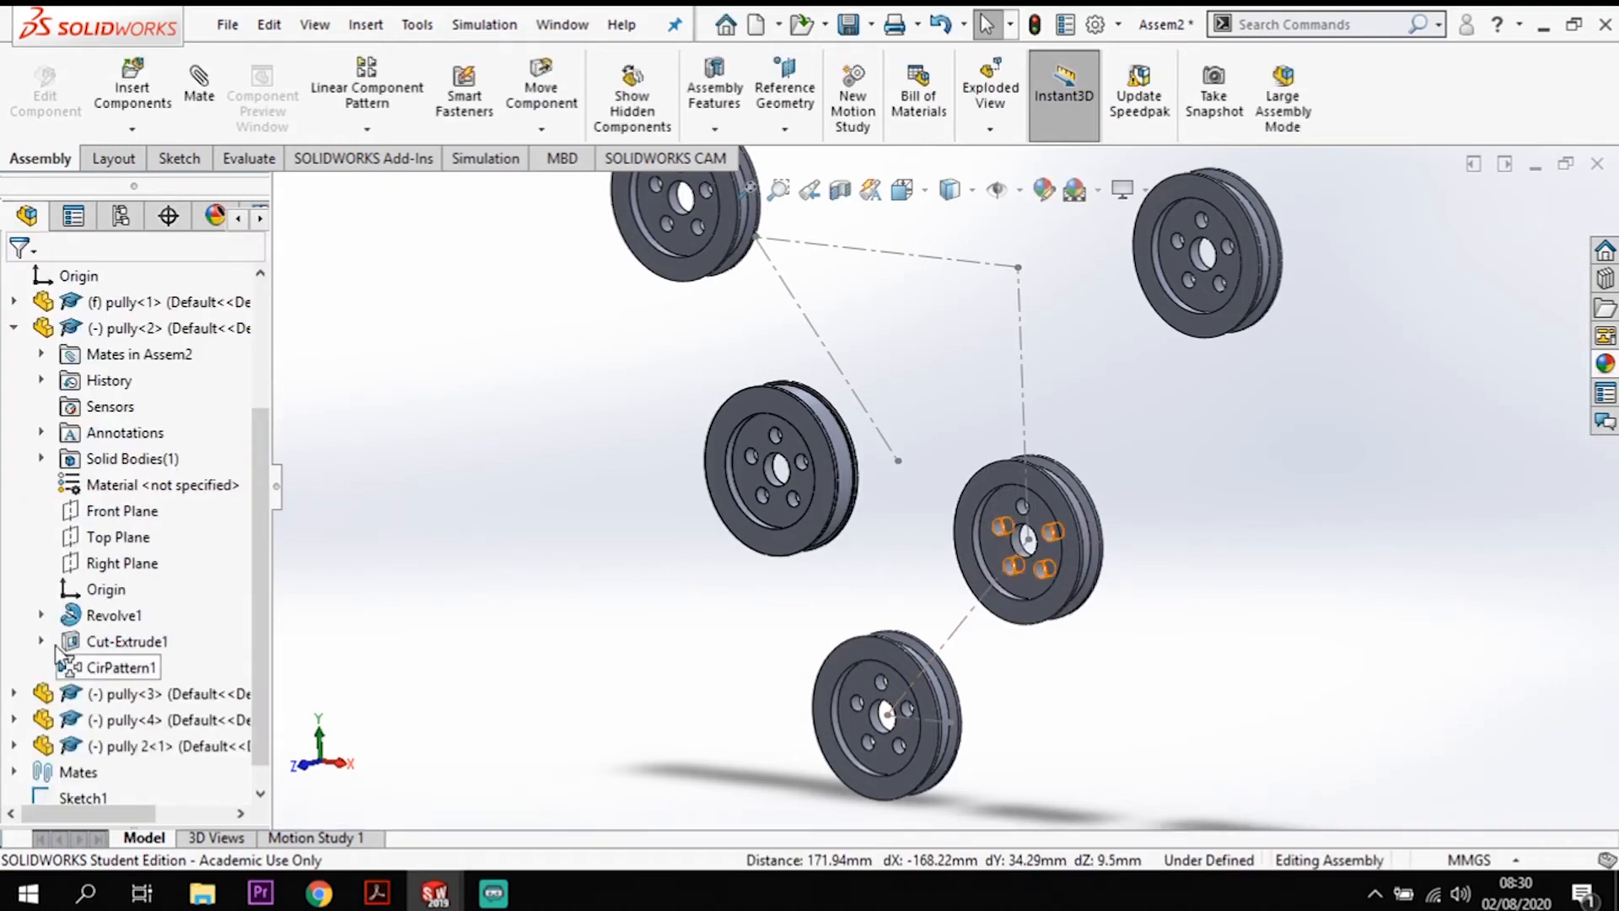
left_click(13, 328)
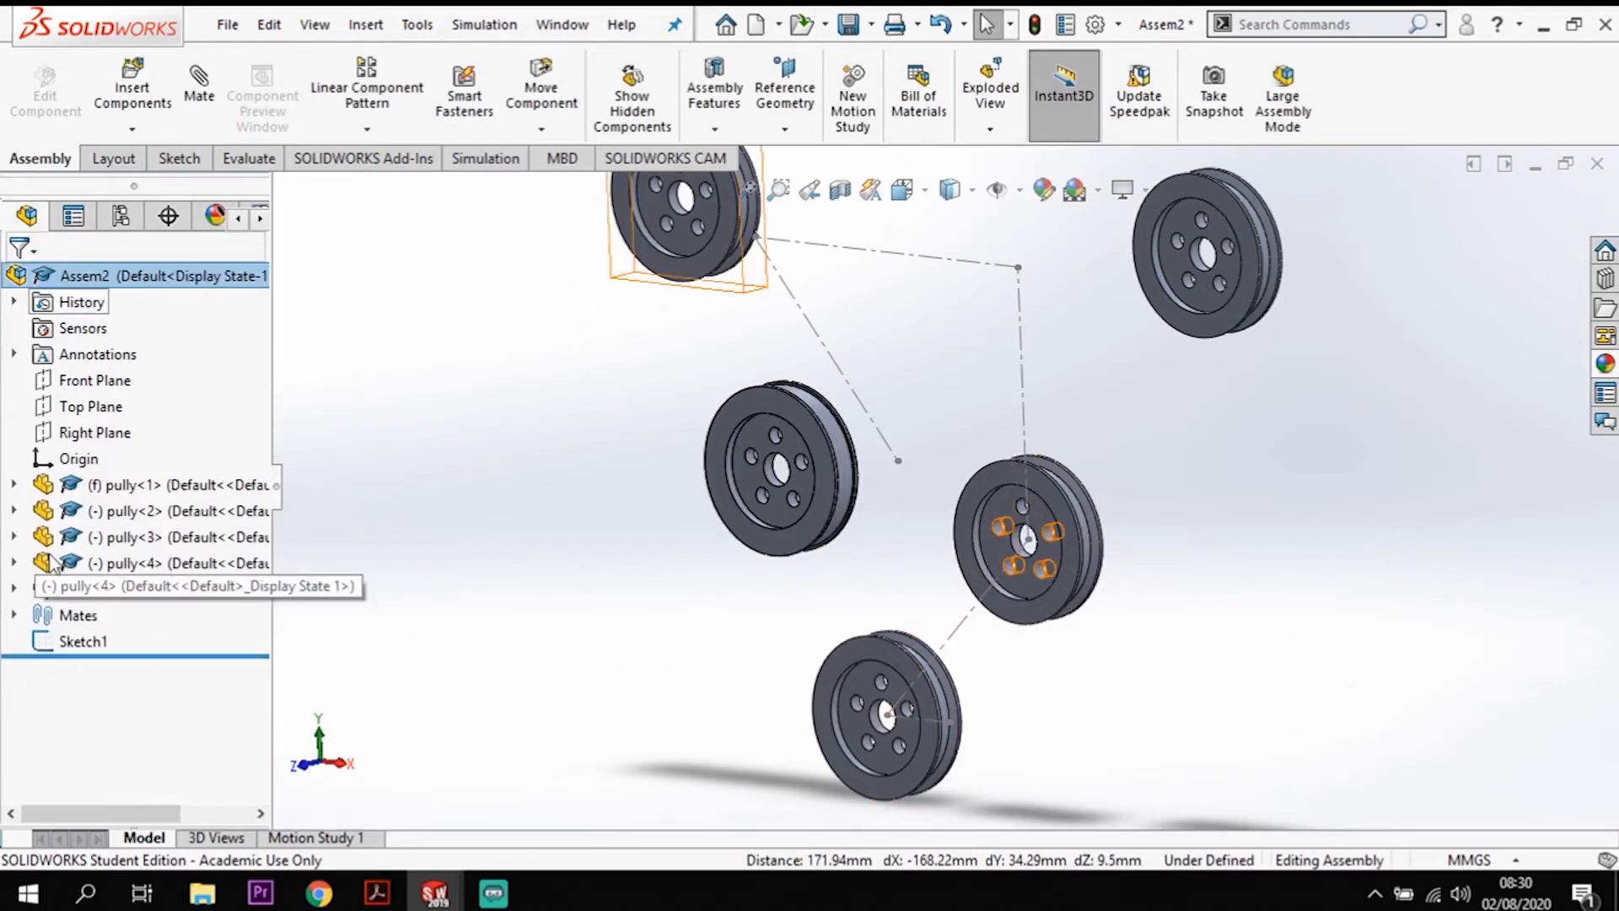
Step: Mate the origin of pully<3> coincident with the layout sketch's upper-right corner point
left_click(13, 538)
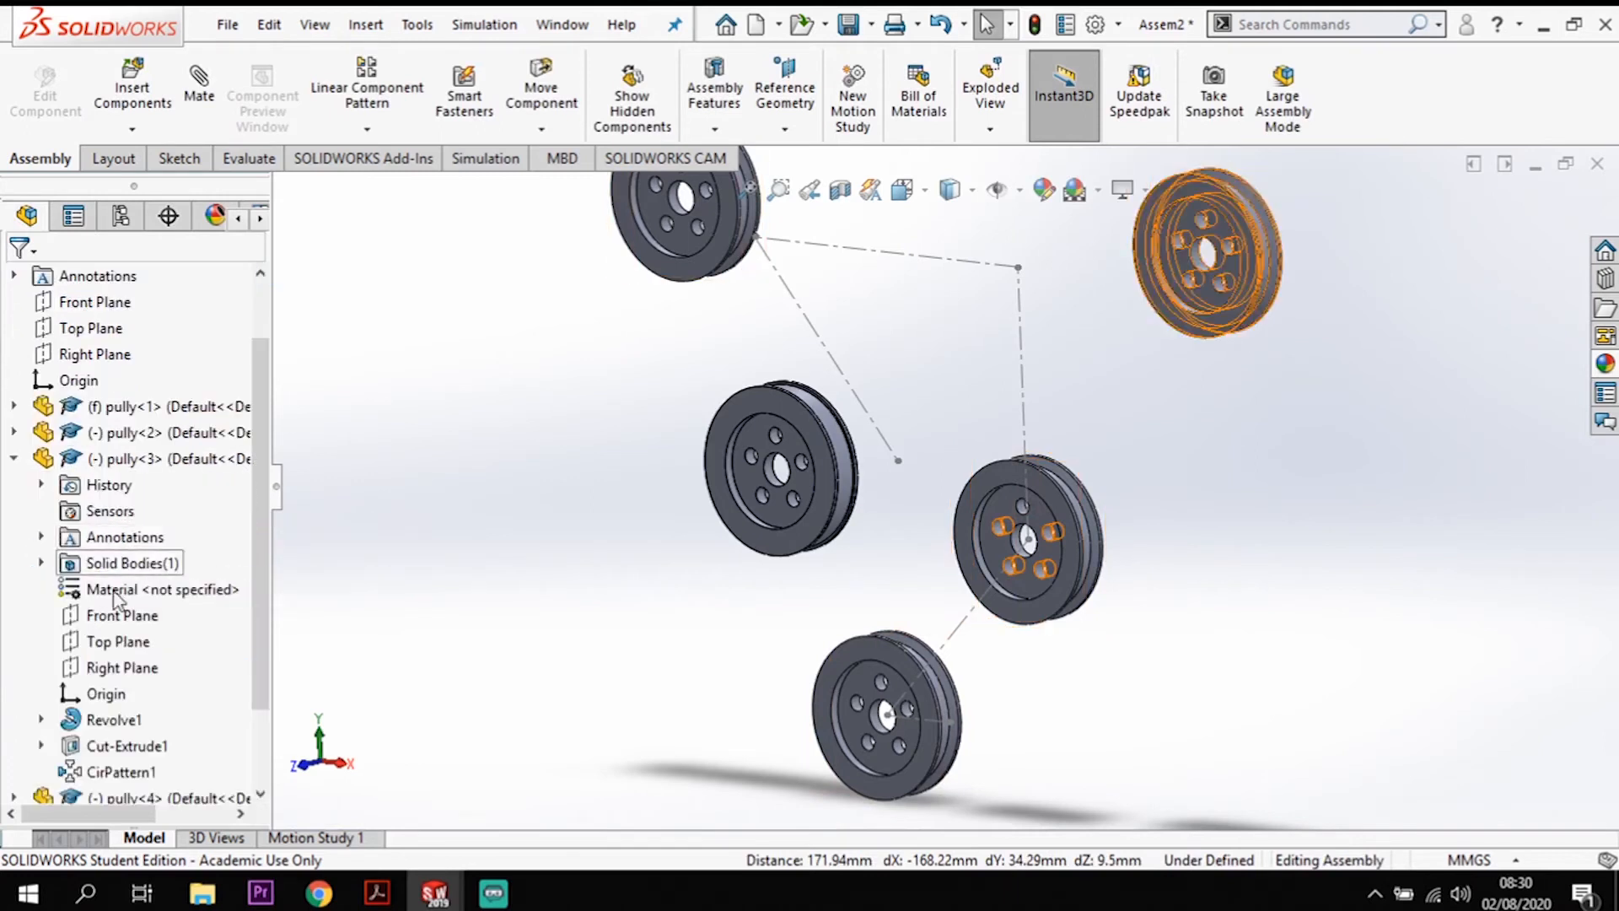
left_click(107, 696)
left_click(1018, 267)
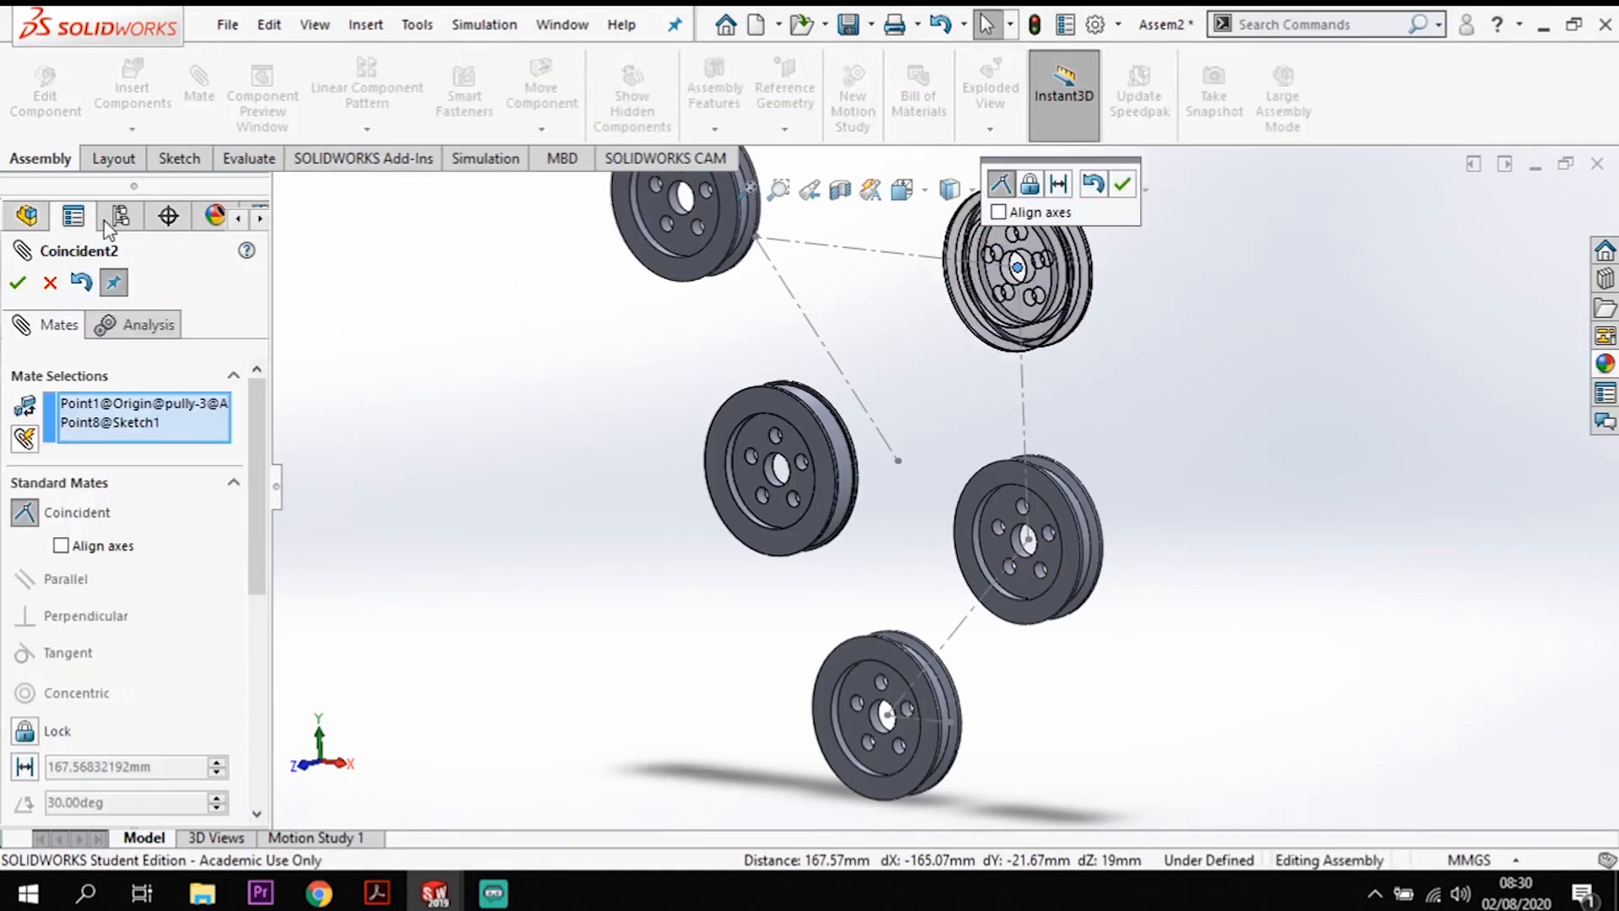
left_click(1523, 229)
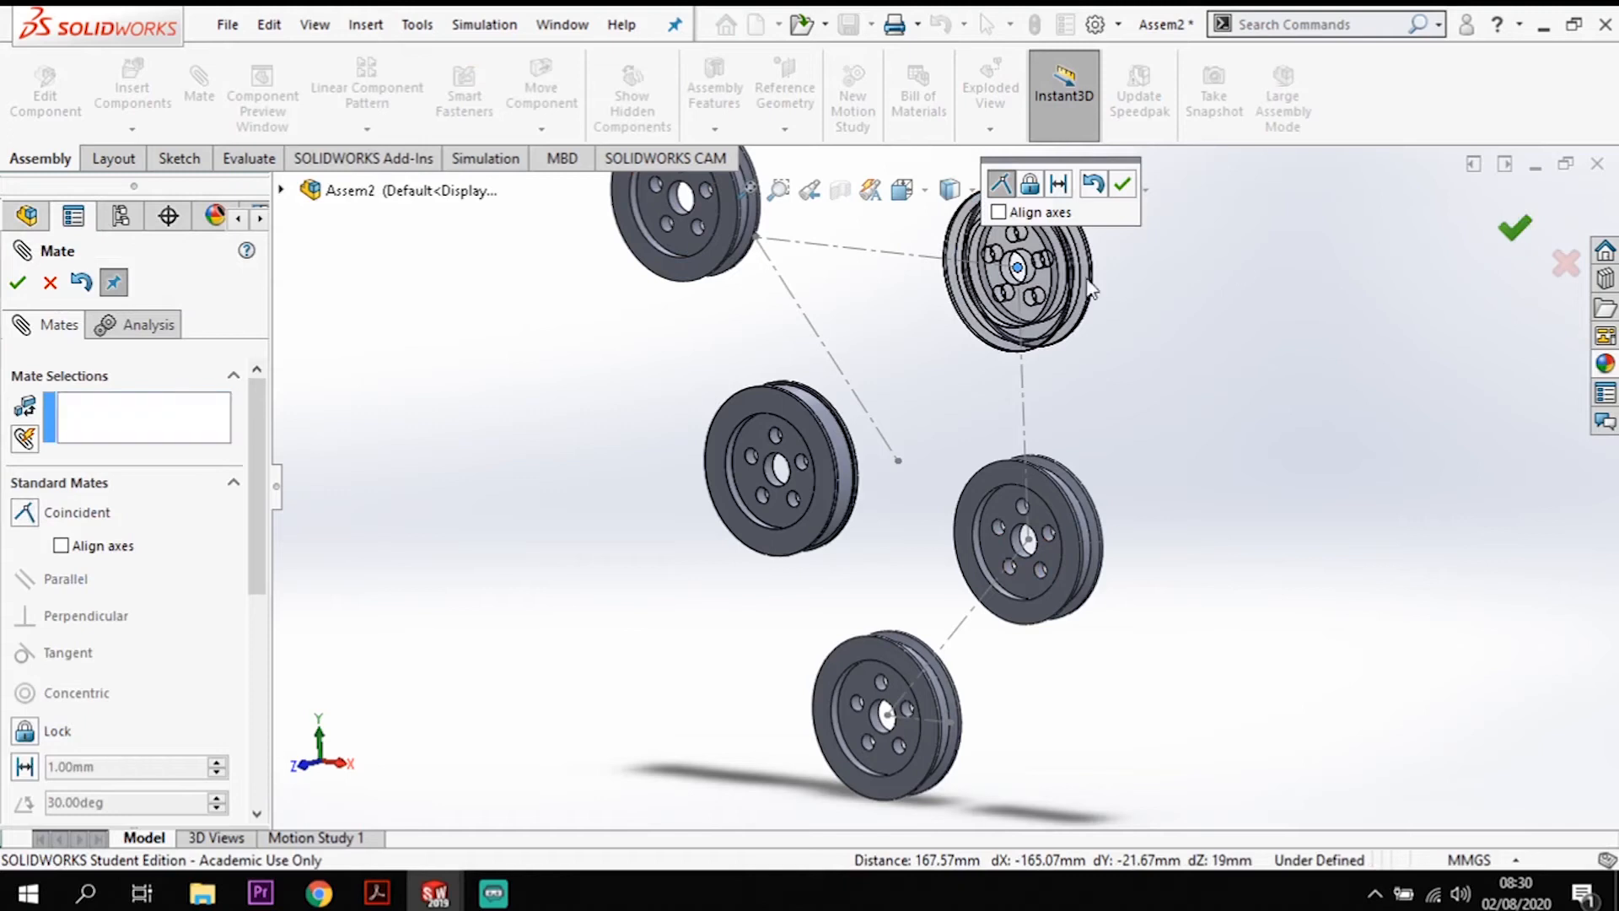
left_click(51, 283)
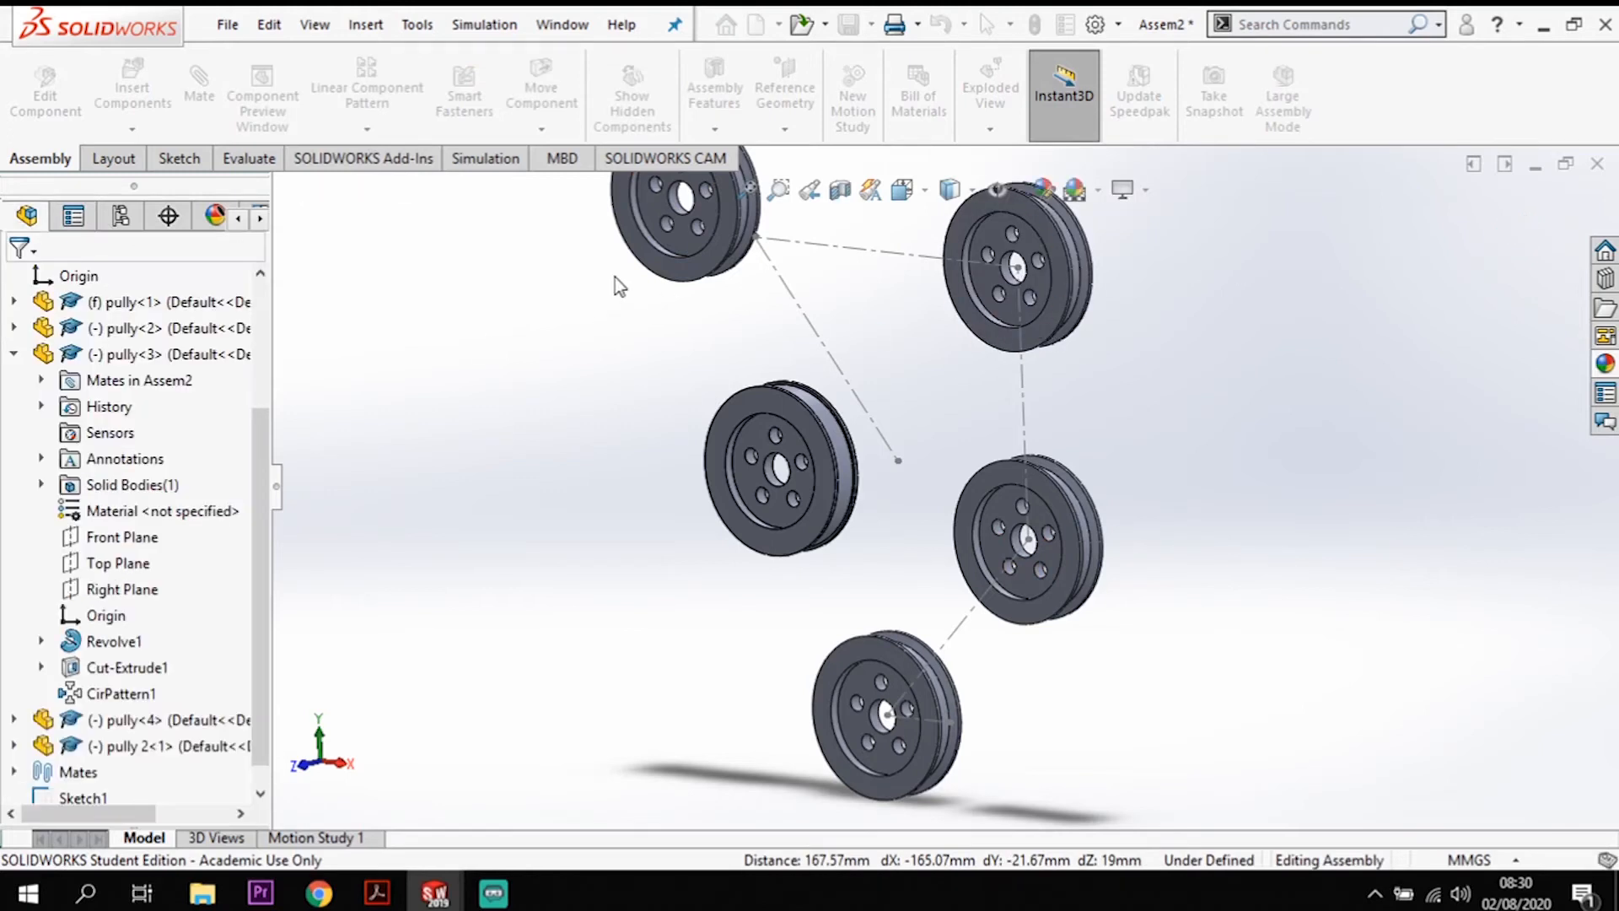
left_click(12, 354)
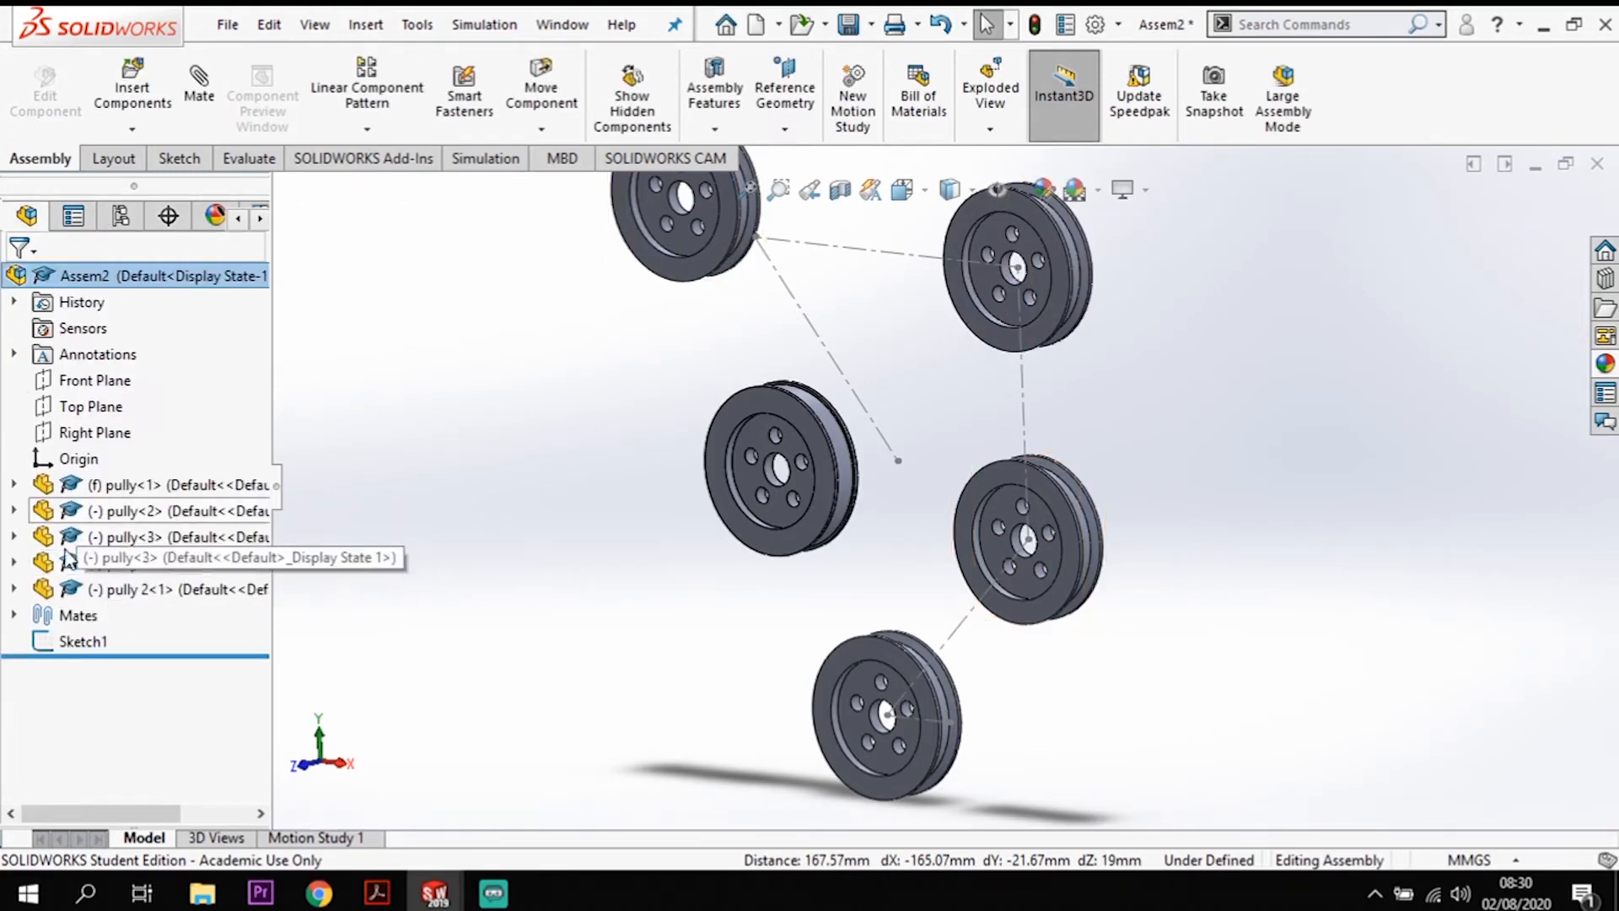
Step: Mate the origin of pully<4> coincident with the layout sketch's upper-left corner point
left_click(14, 562)
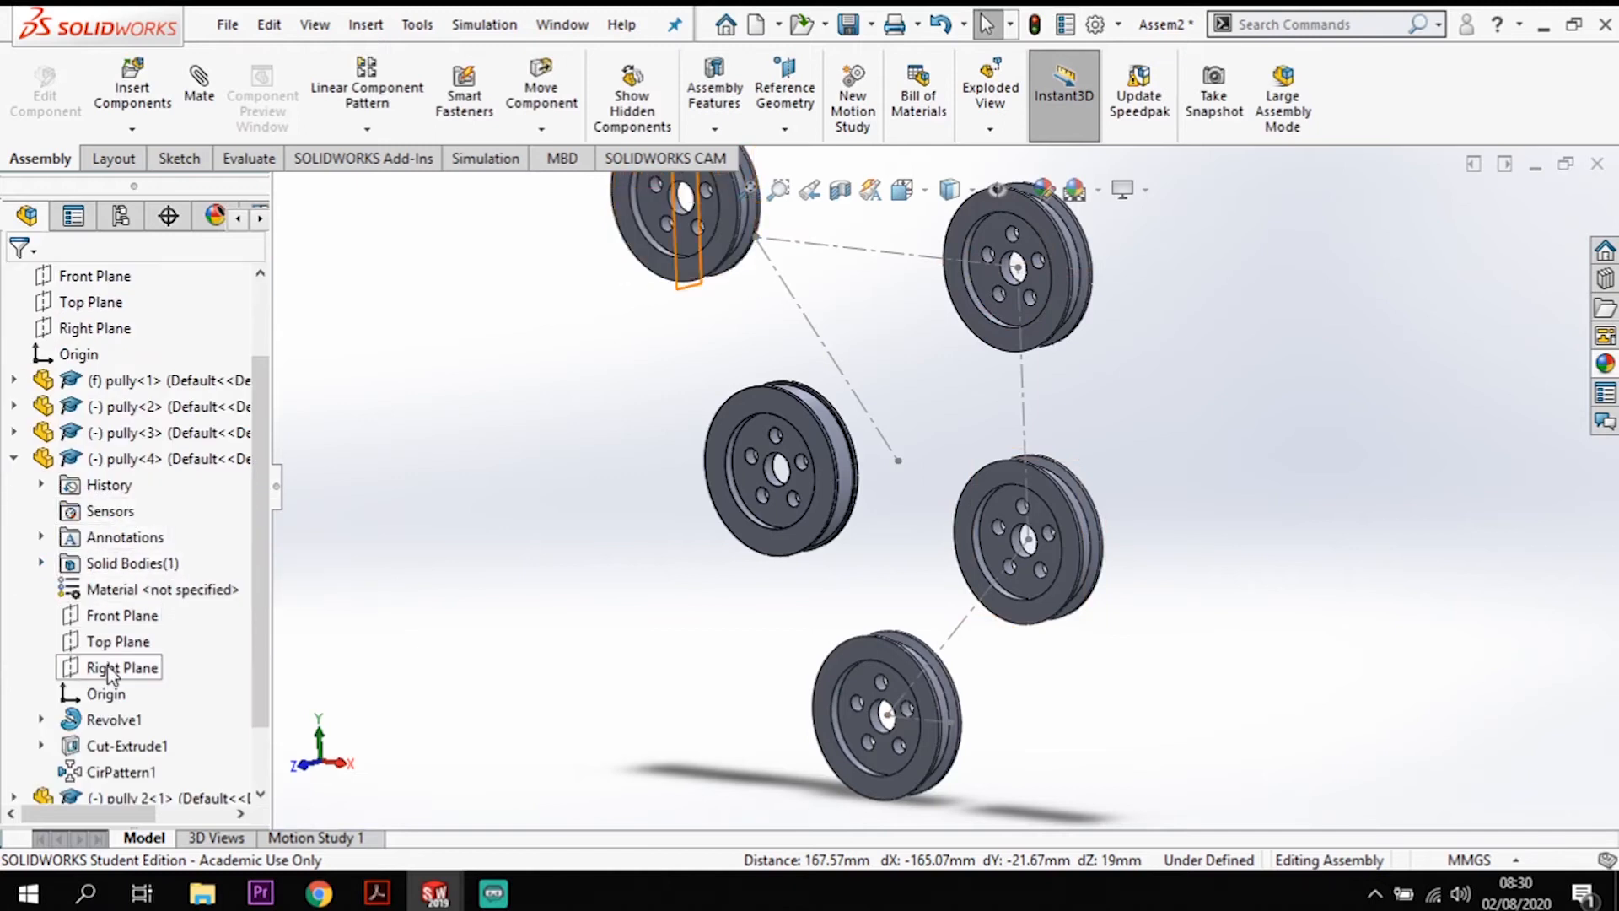
left_click(107, 696)
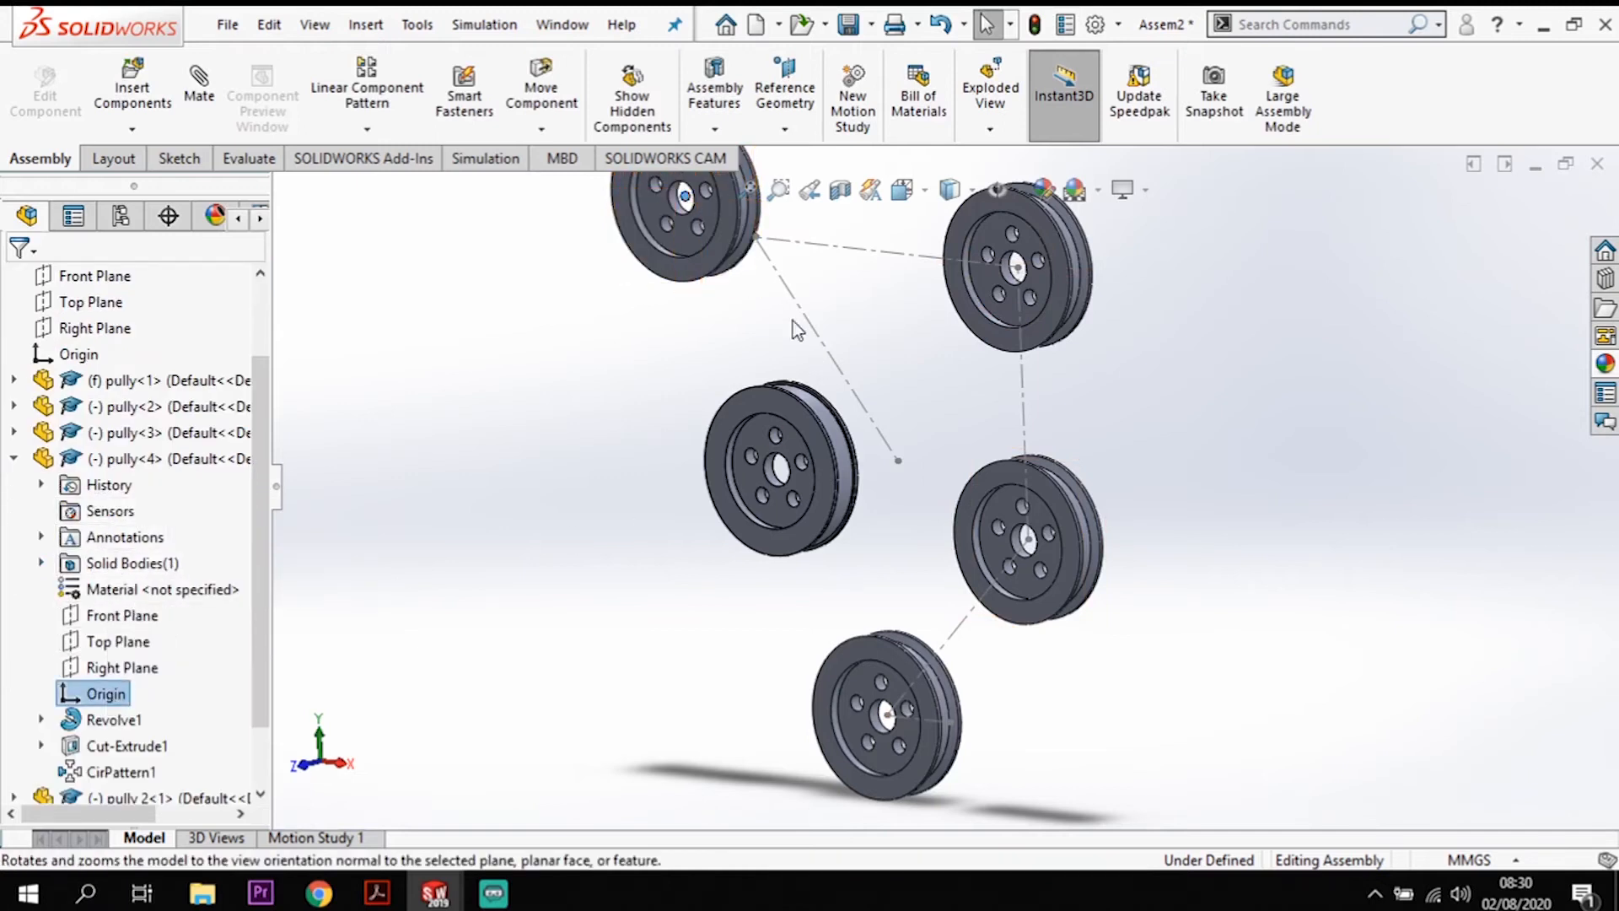
left_click(756, 238)
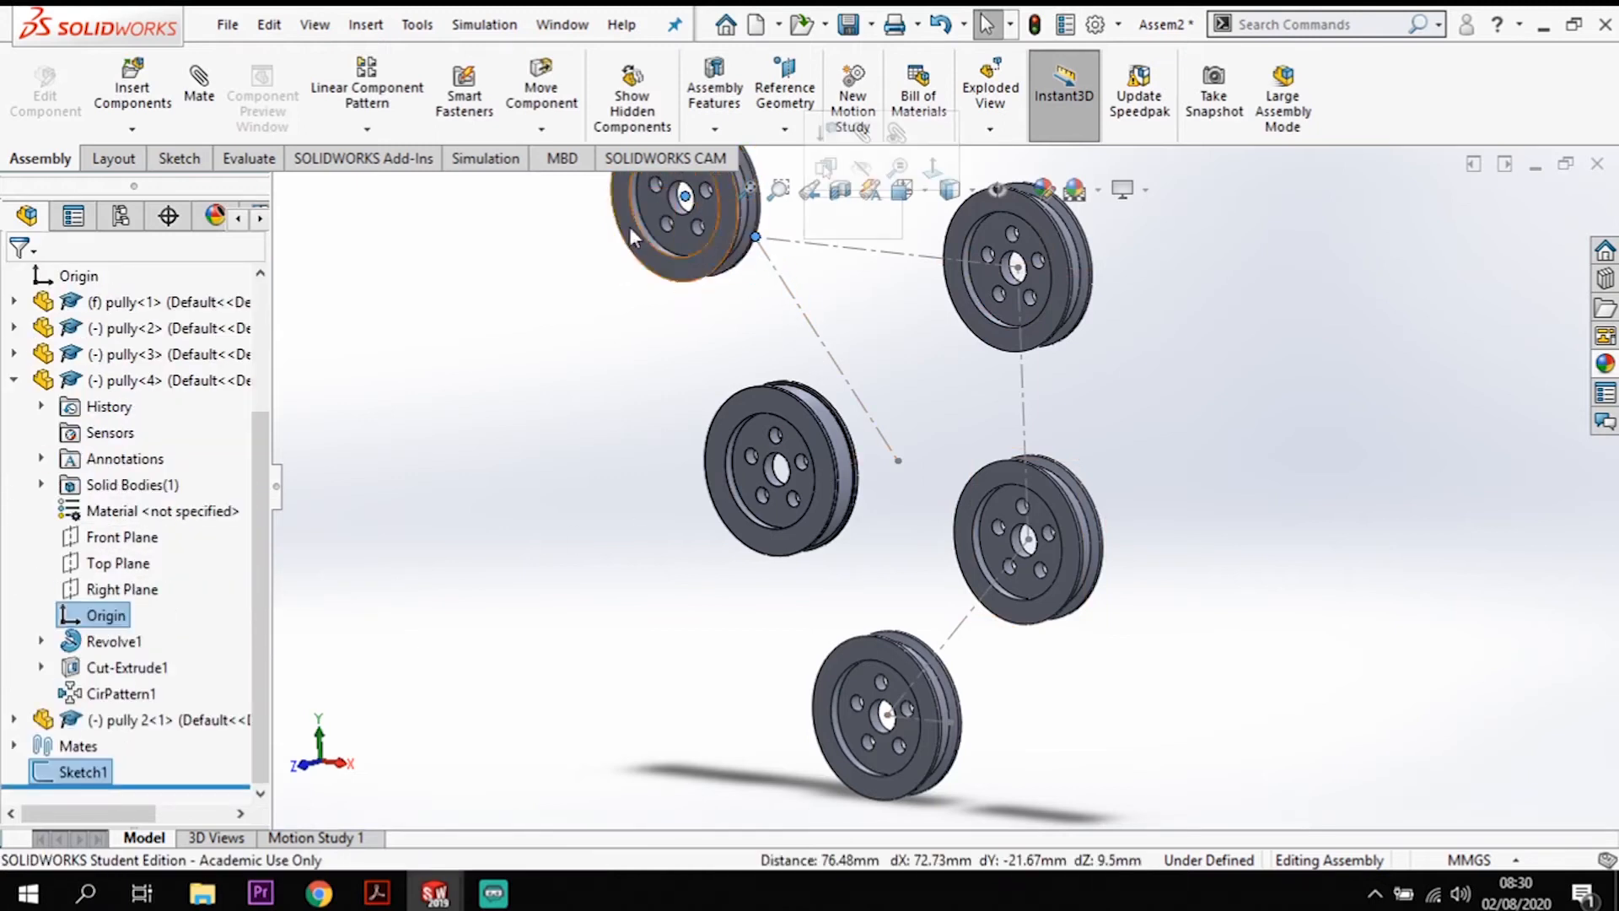
left_click(207, 100)
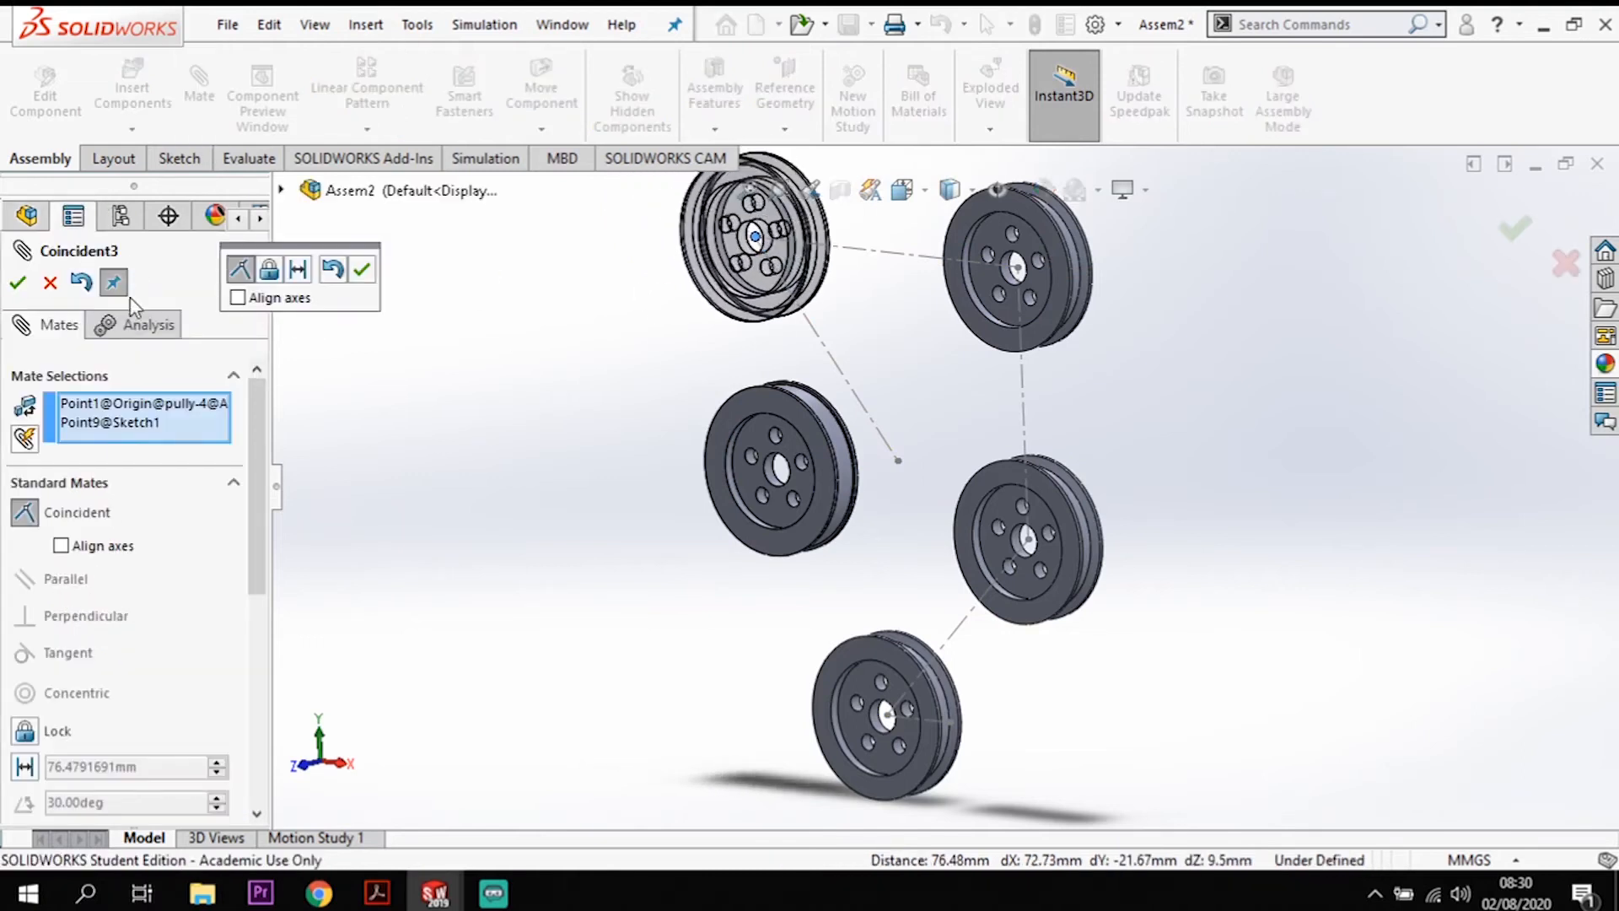
left_click(18, 281)
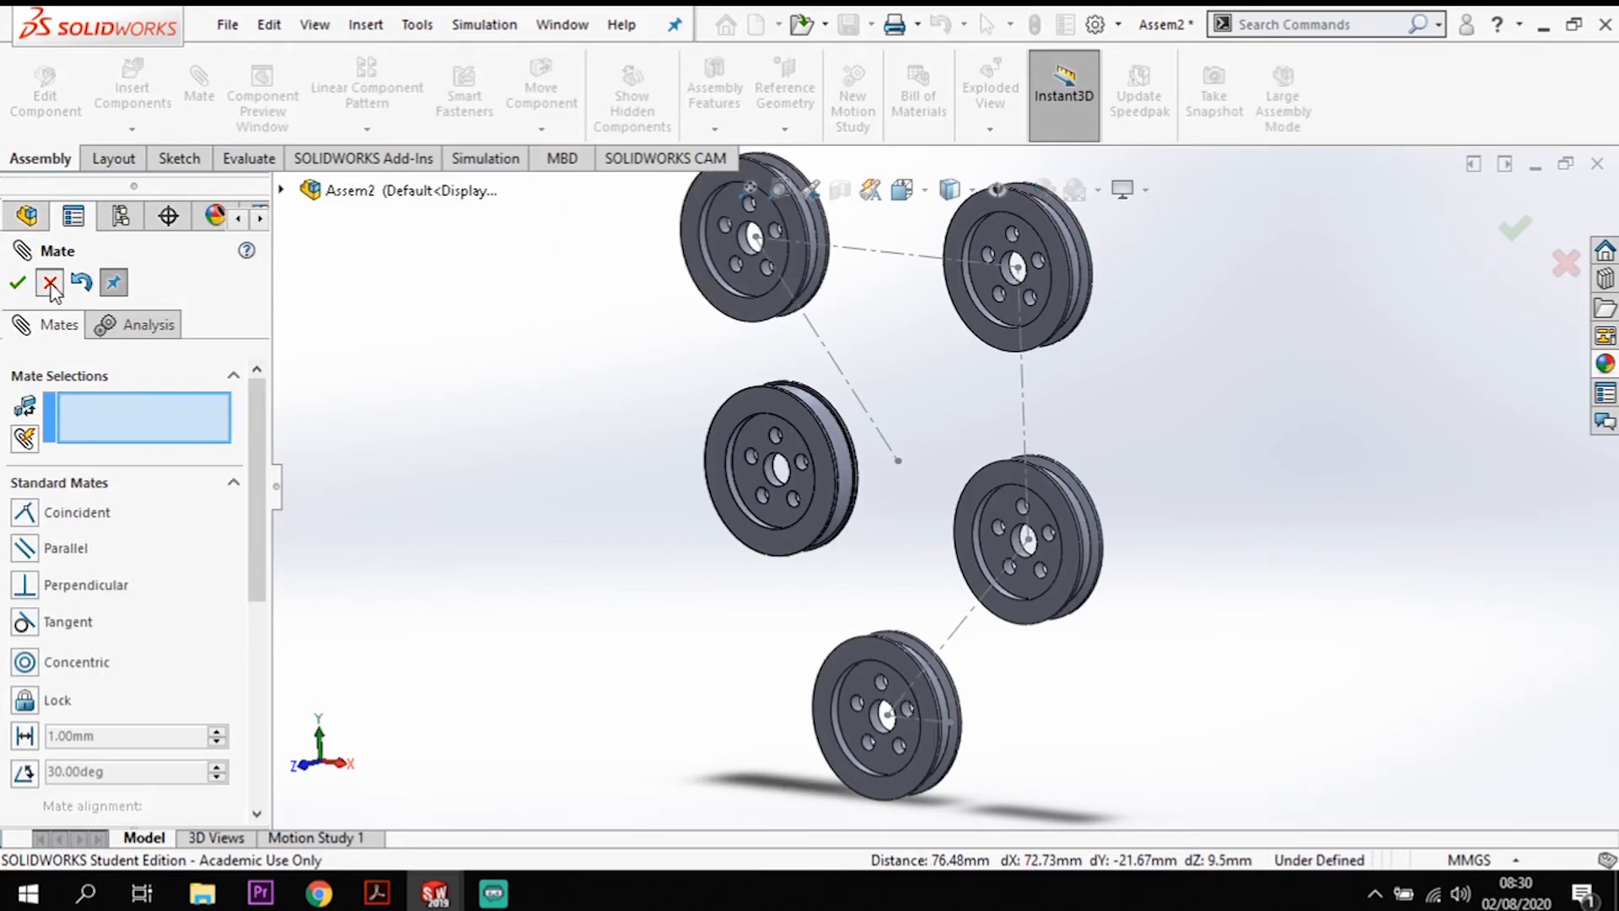
left_click(49, 282)
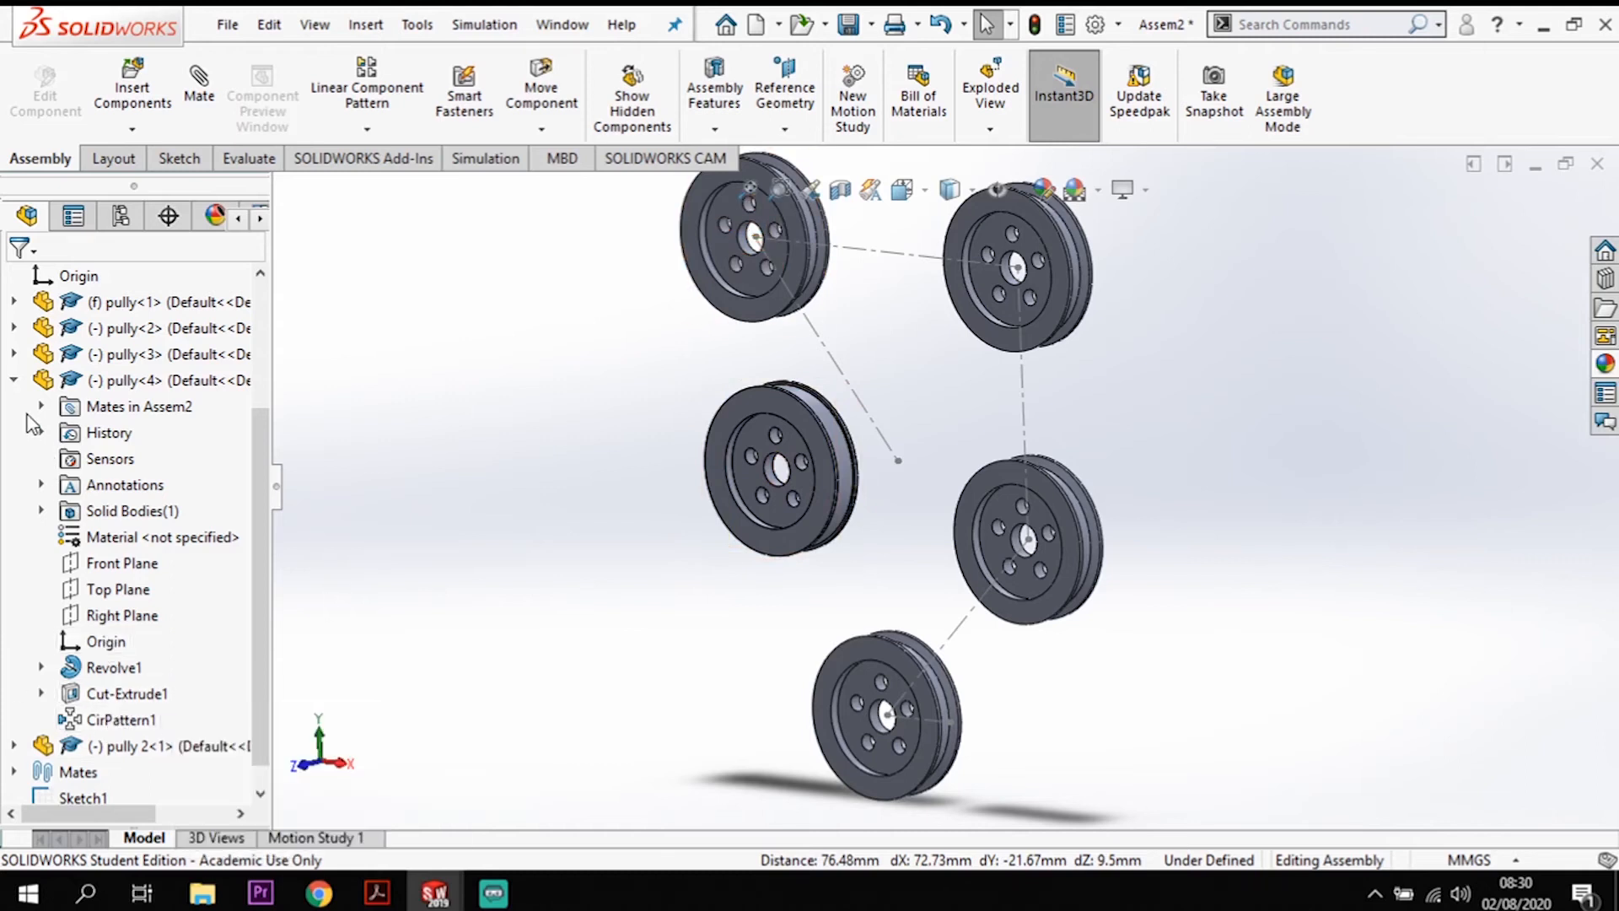
left_click(14, 380)
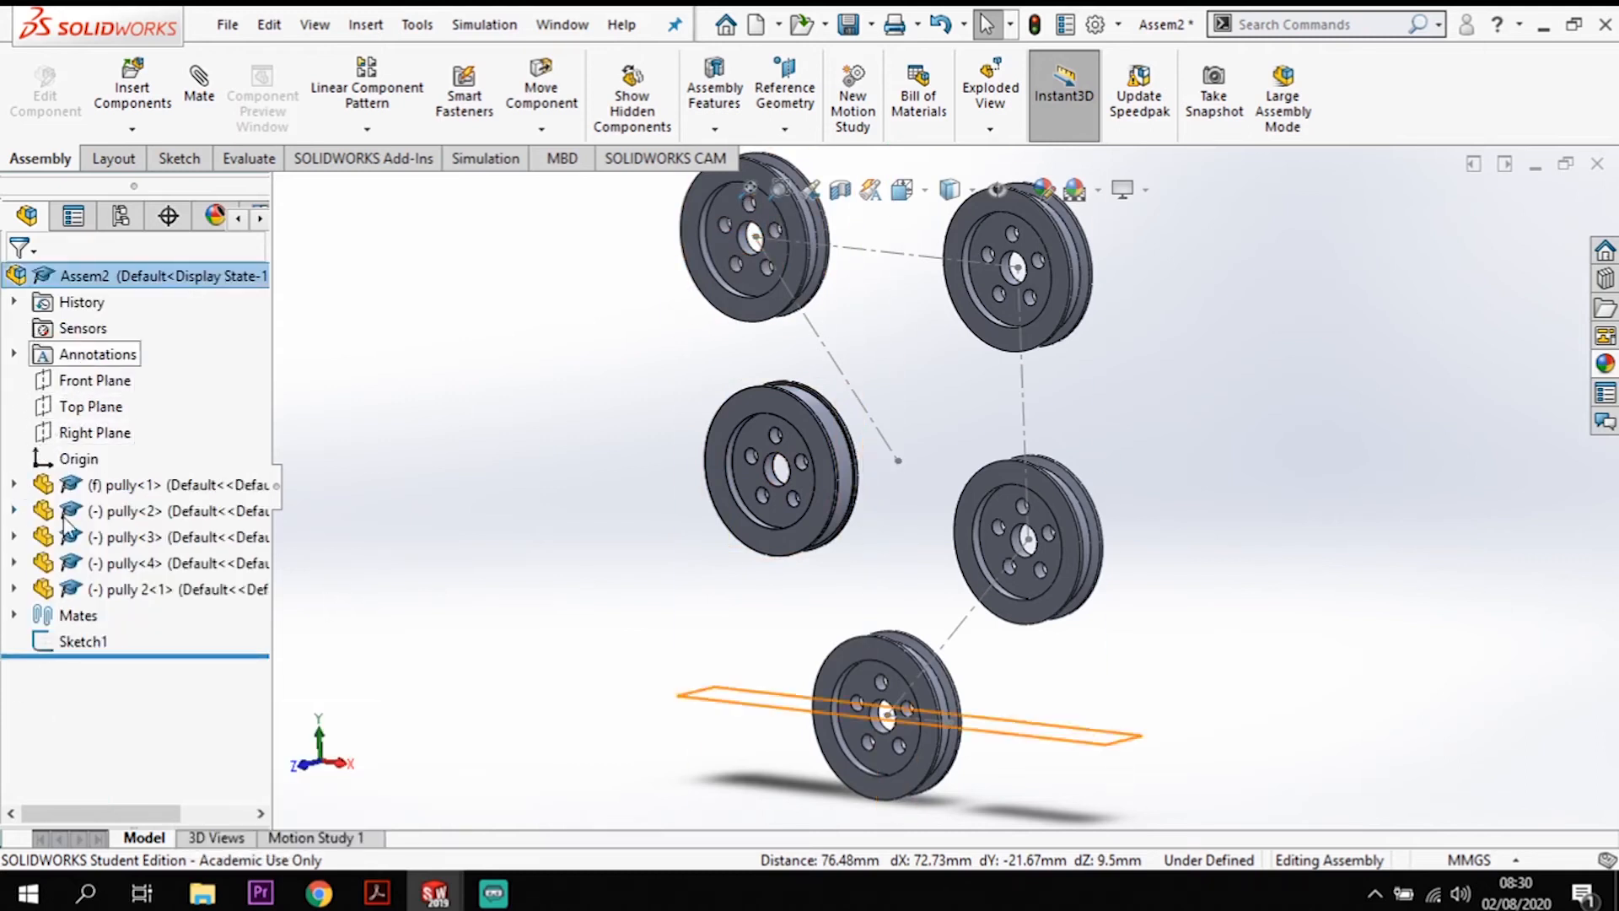
Step: Mate the origin of pully 2<1> coincident with the free end of the 50° diagonal centerline
left_click(14, 589)
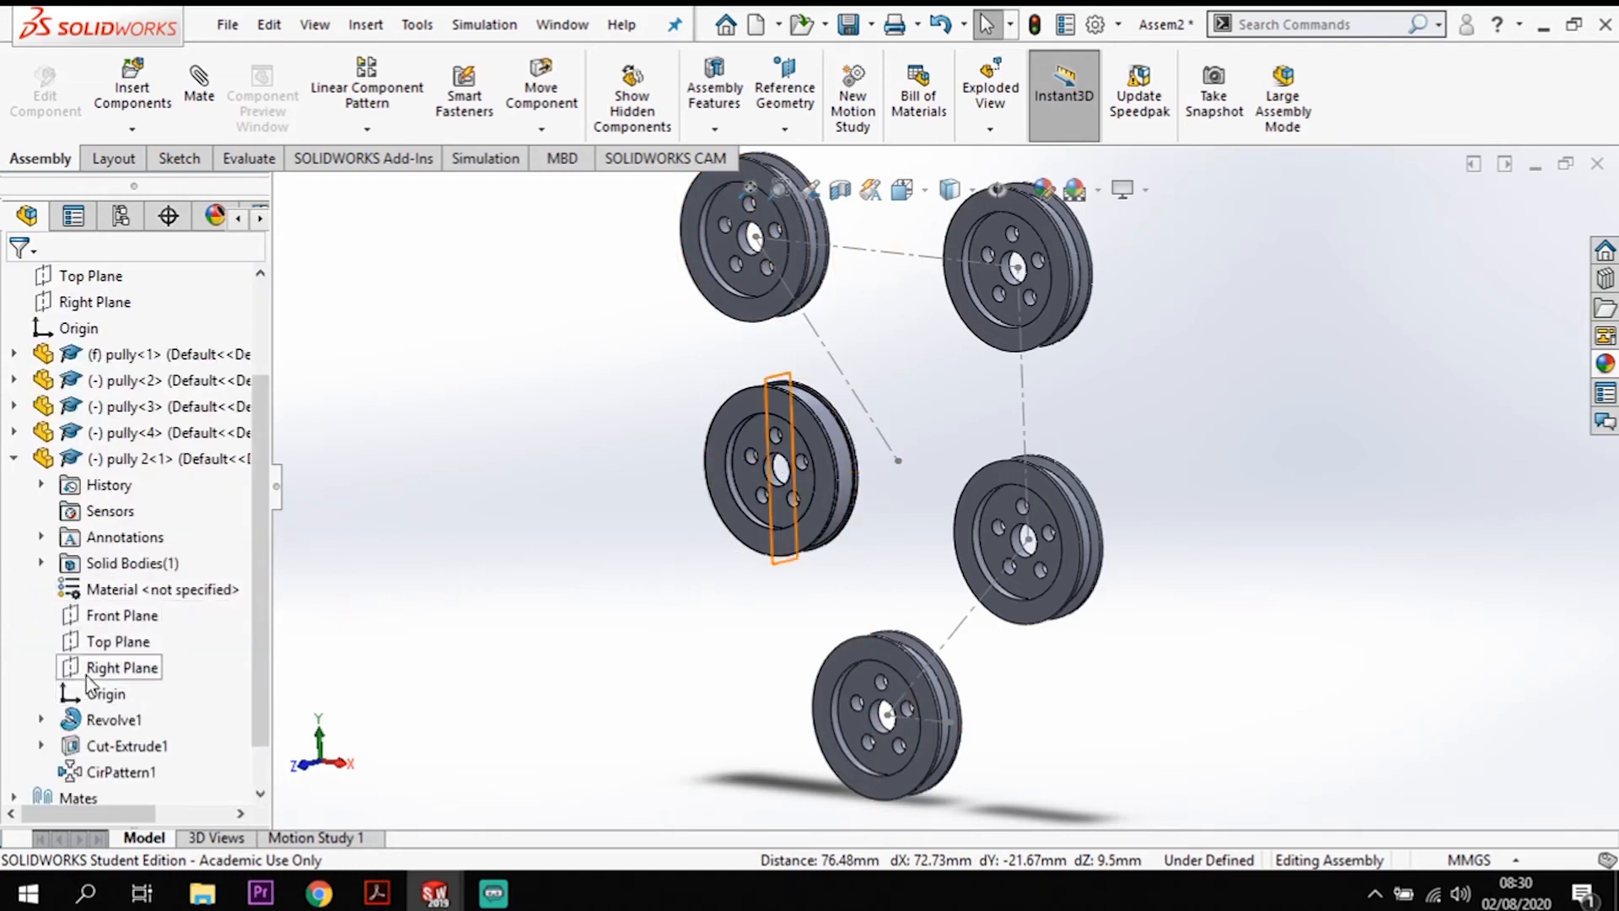
left_click(105, 693)
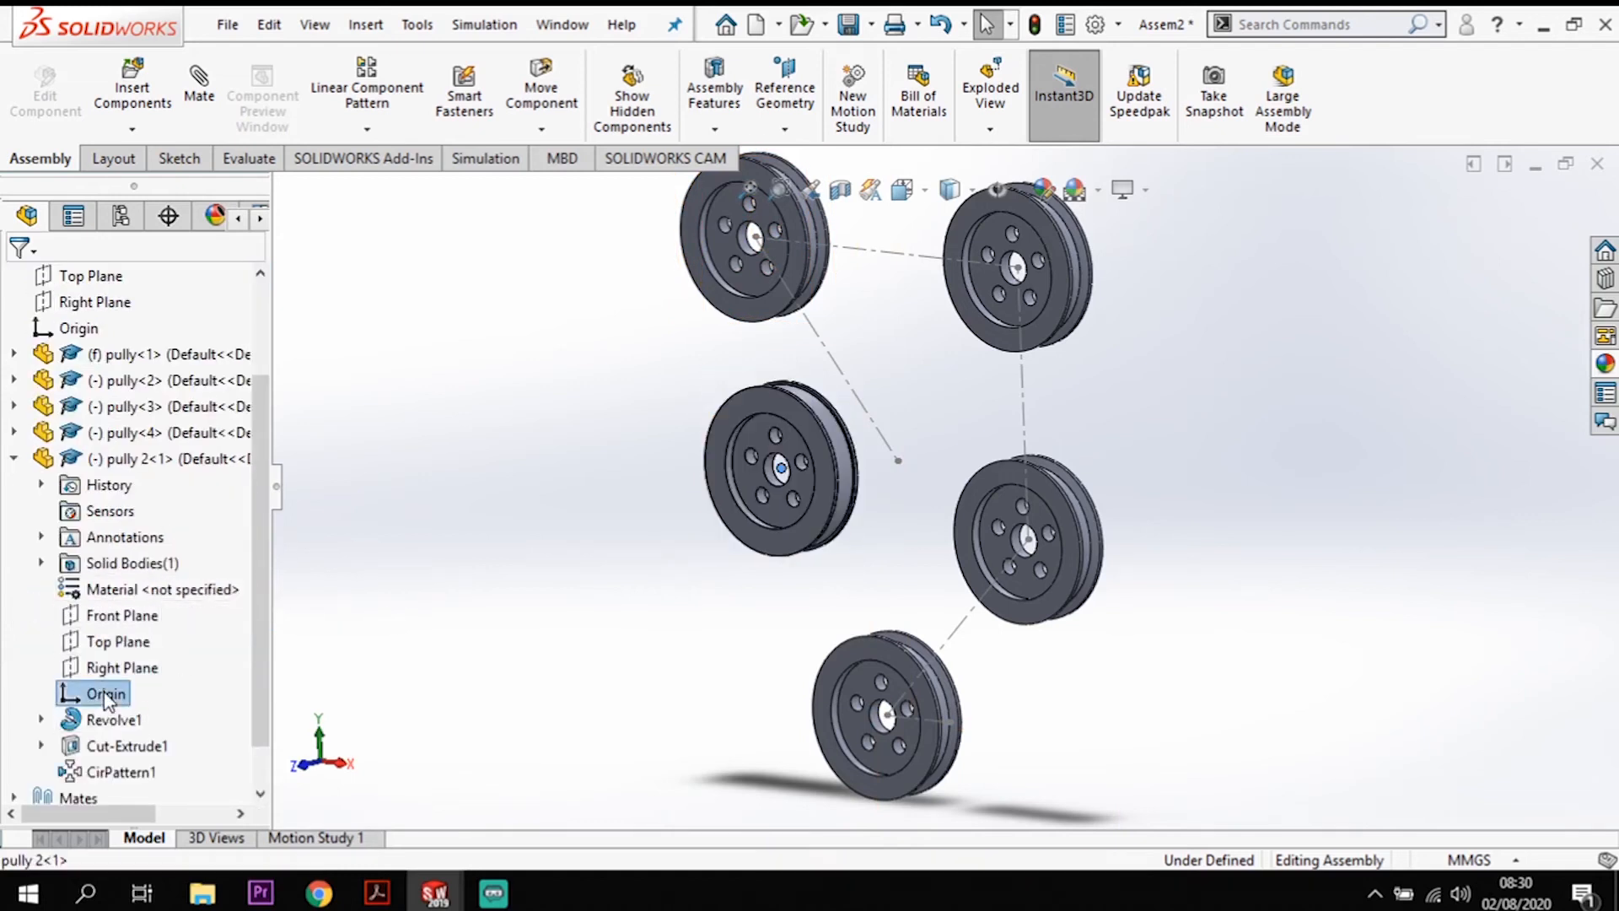
left_click(897, 461, "ctrl")
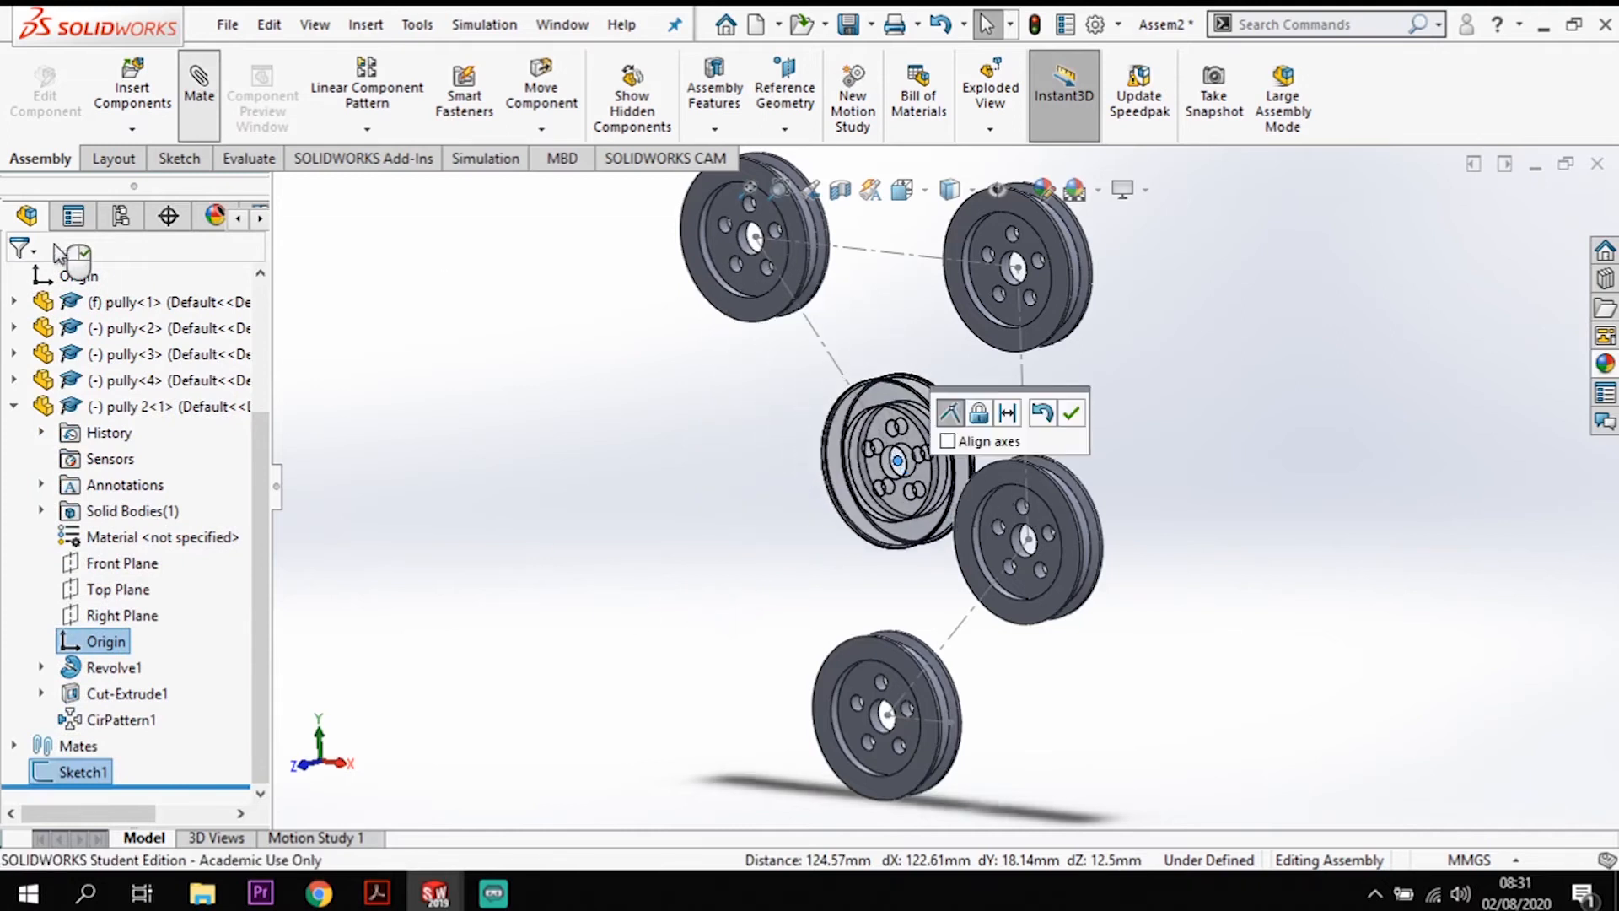
left_click(24, 289)
Step: Hide the layout sketch Sketch1 in the assembly
middle_click_drag(873, 652, 860, 618)
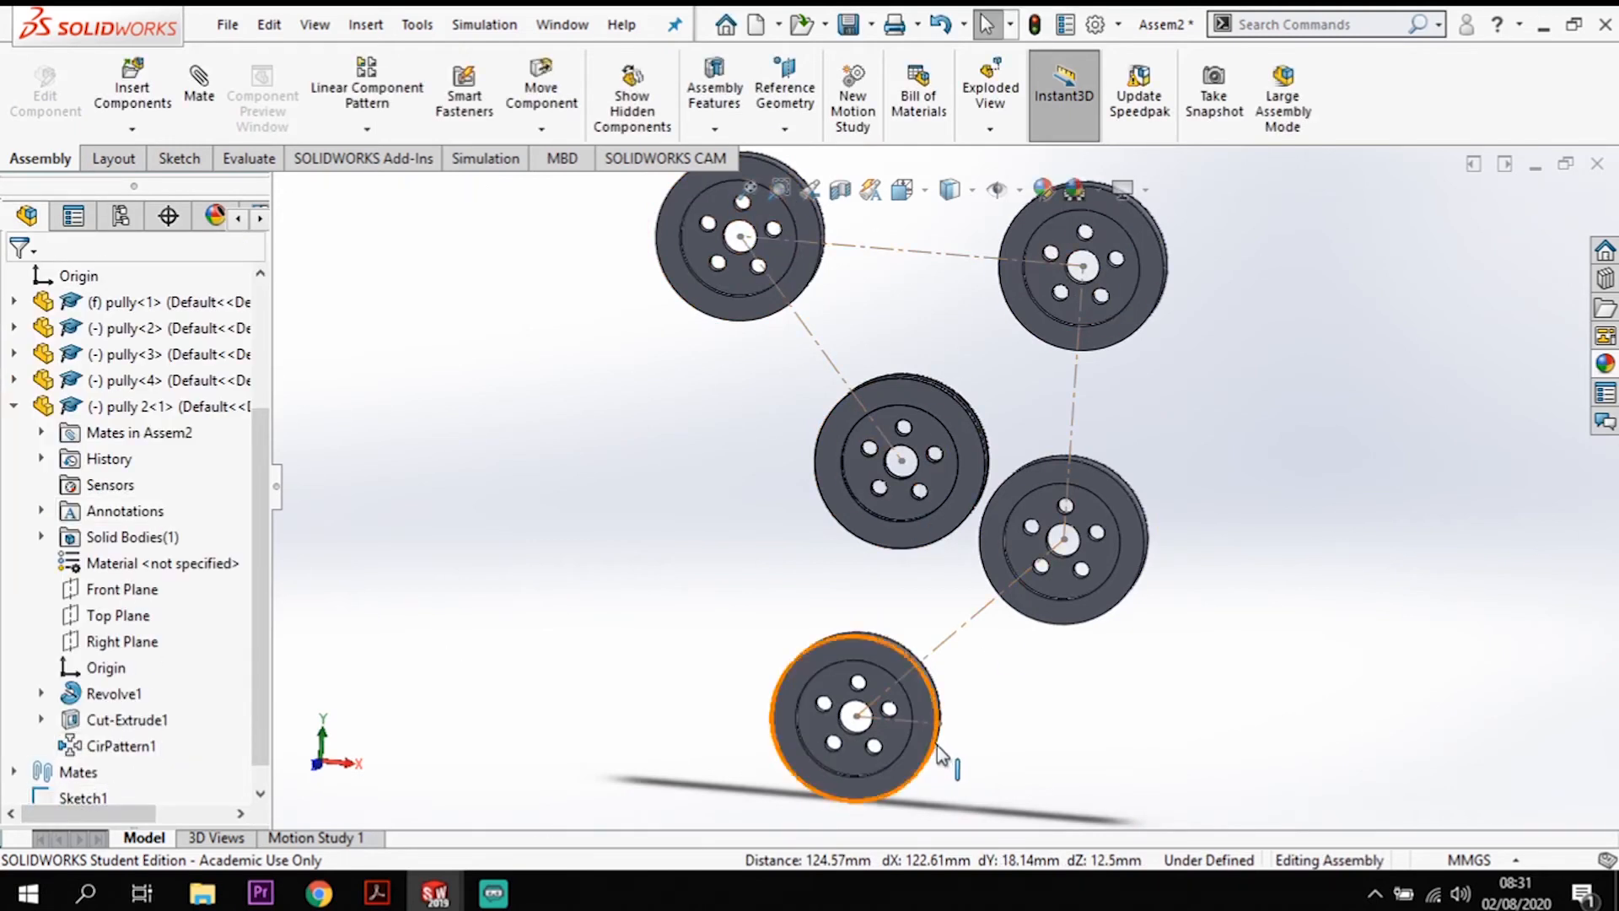
scroll(944, 738, "down", 2)
scroll(987, 500, "up", 3)
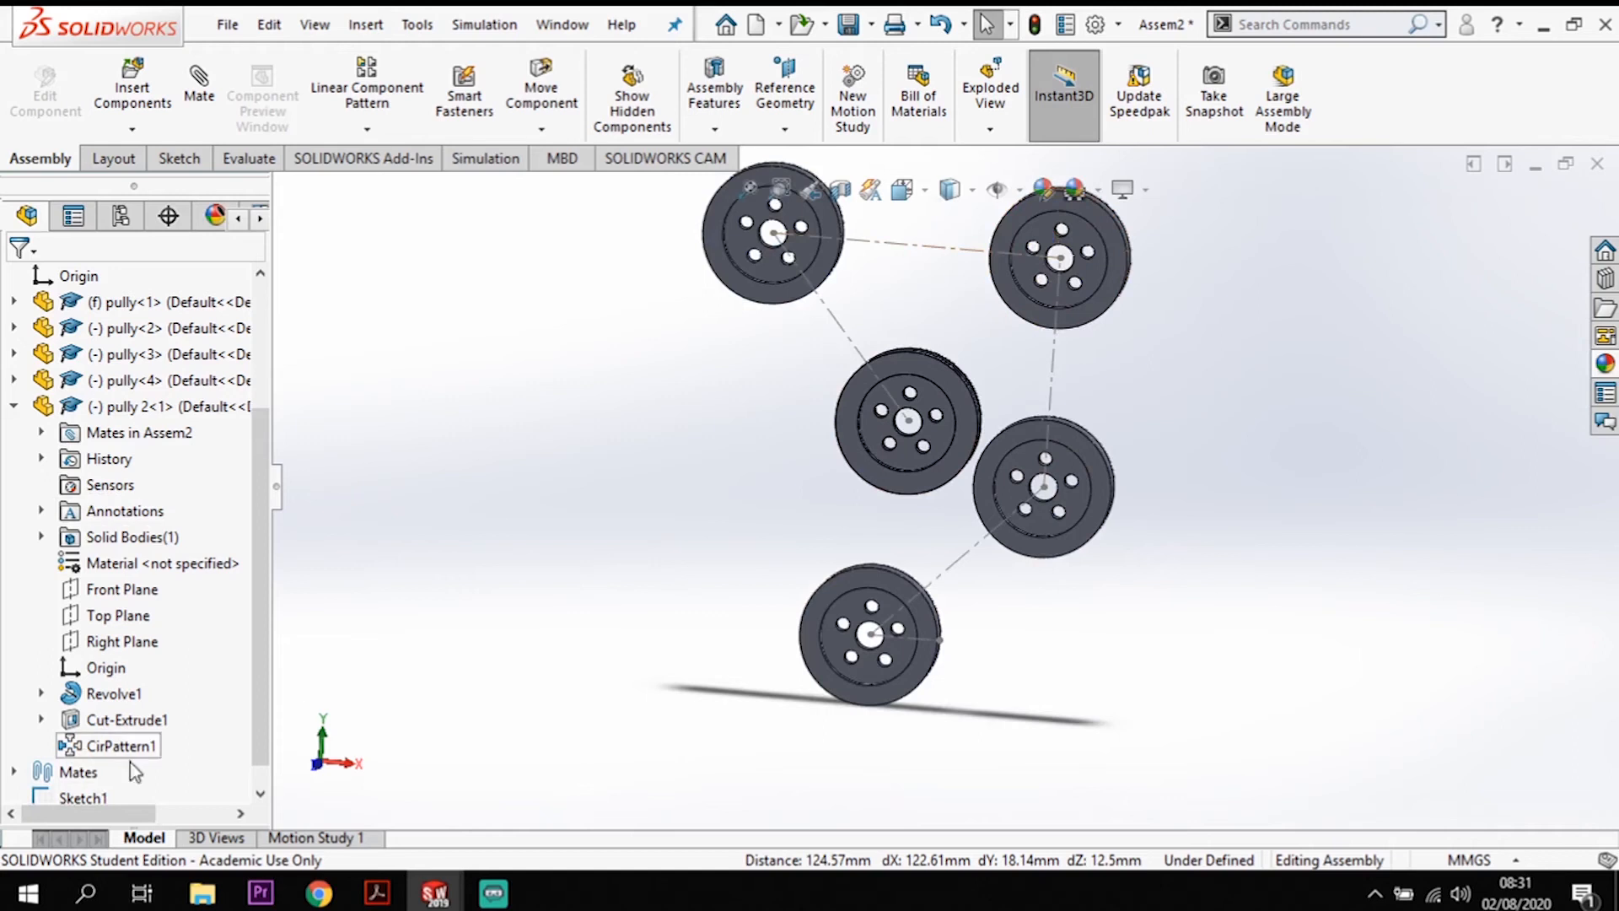
scroll(247, 683, "down", 1)
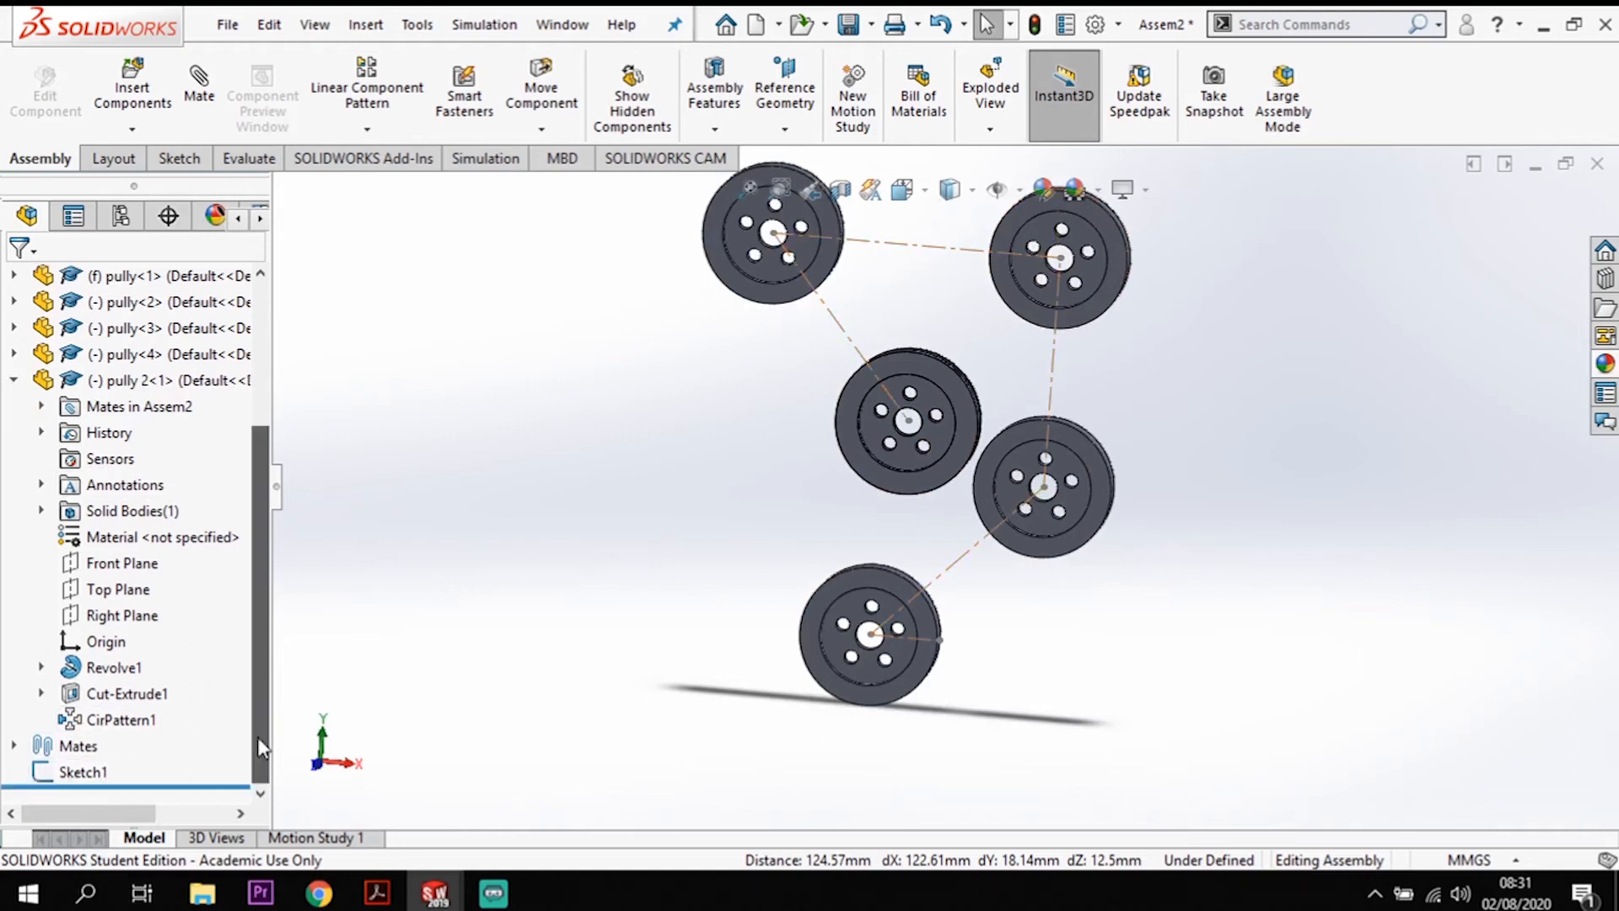
right_click(72, 769)
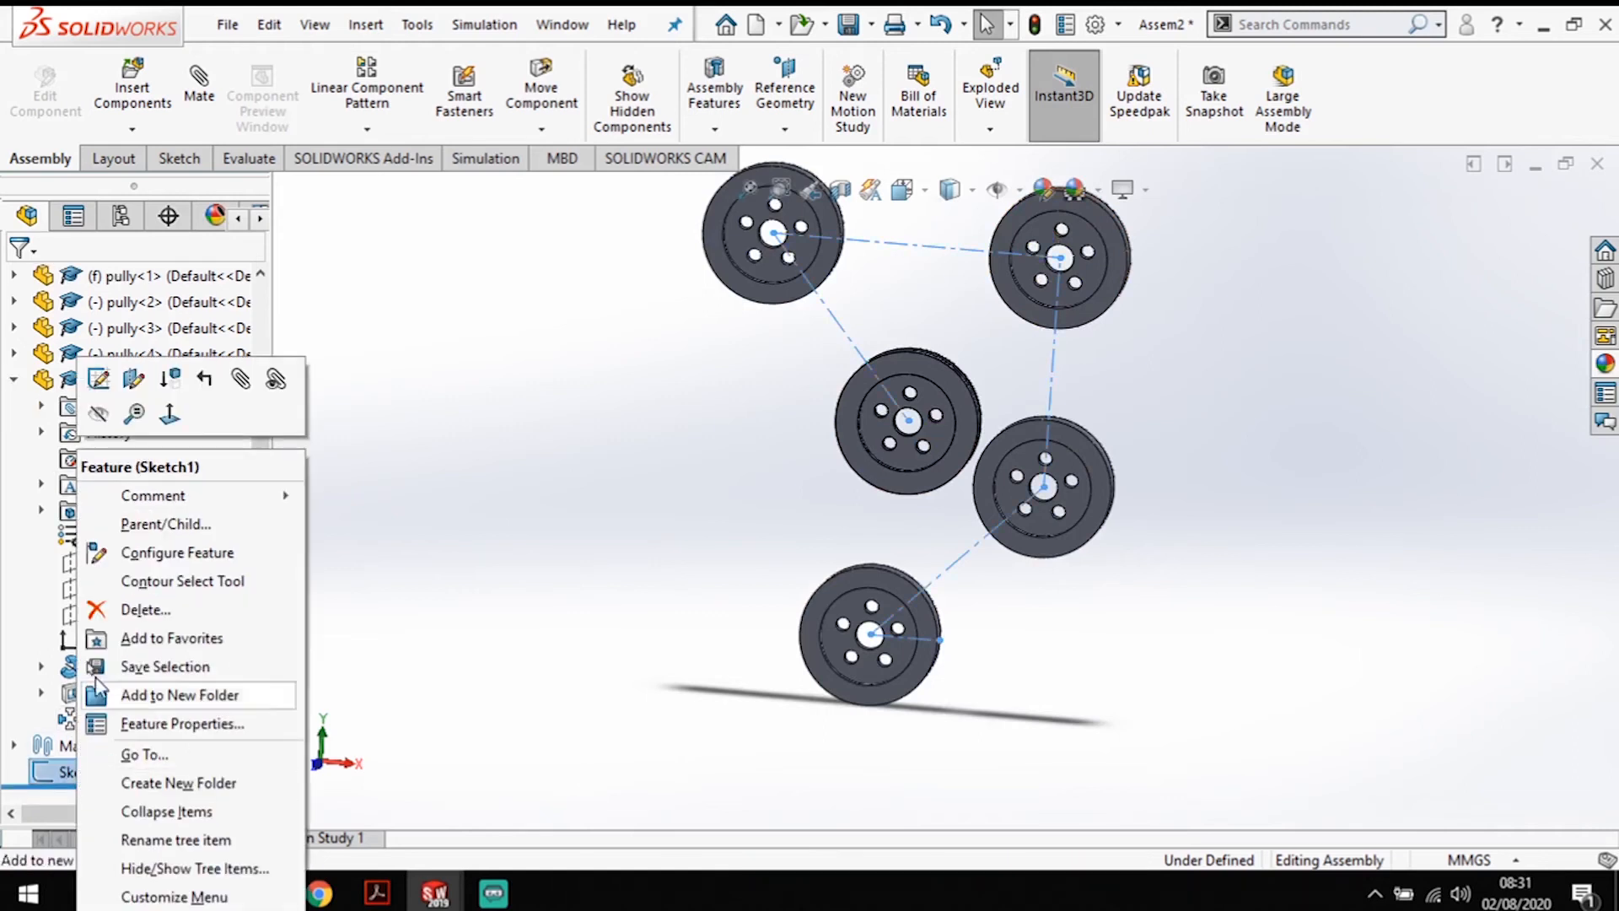
left_click(98, 413)
Step: Start a new assembly sketch on the Front Plane of pully 2<1>
middle_click_drag(1168, 595, 1130, 582)
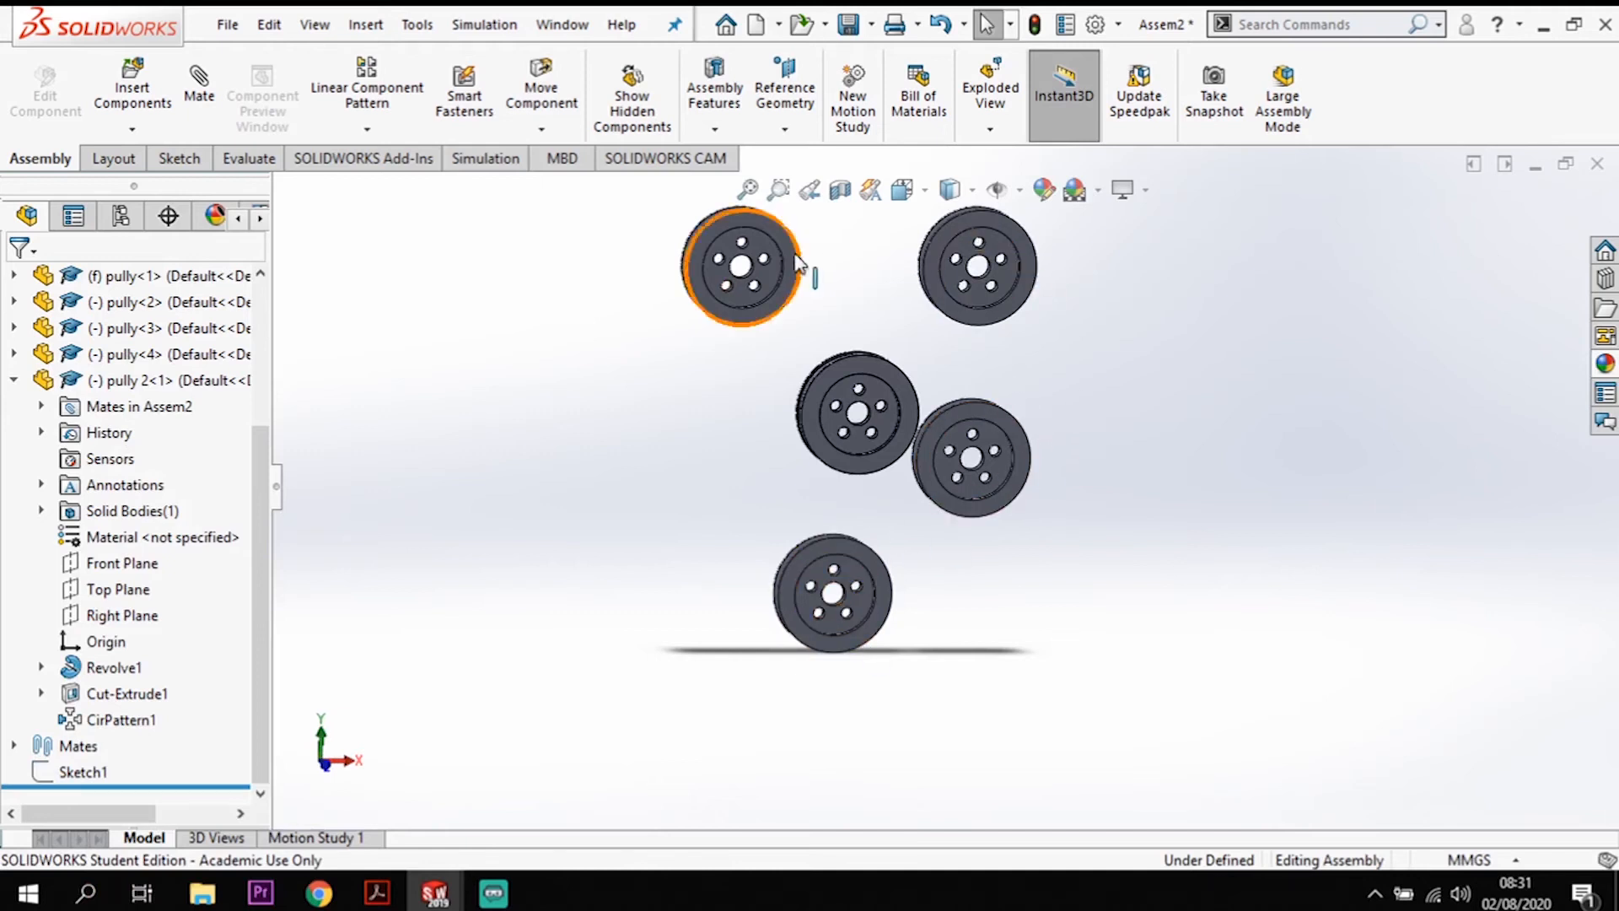
mouse_move(985, 606)
middle_mouse_down()
mouse_move(993, 589)
mouse_move(970, 581)
middle_mouse_up()
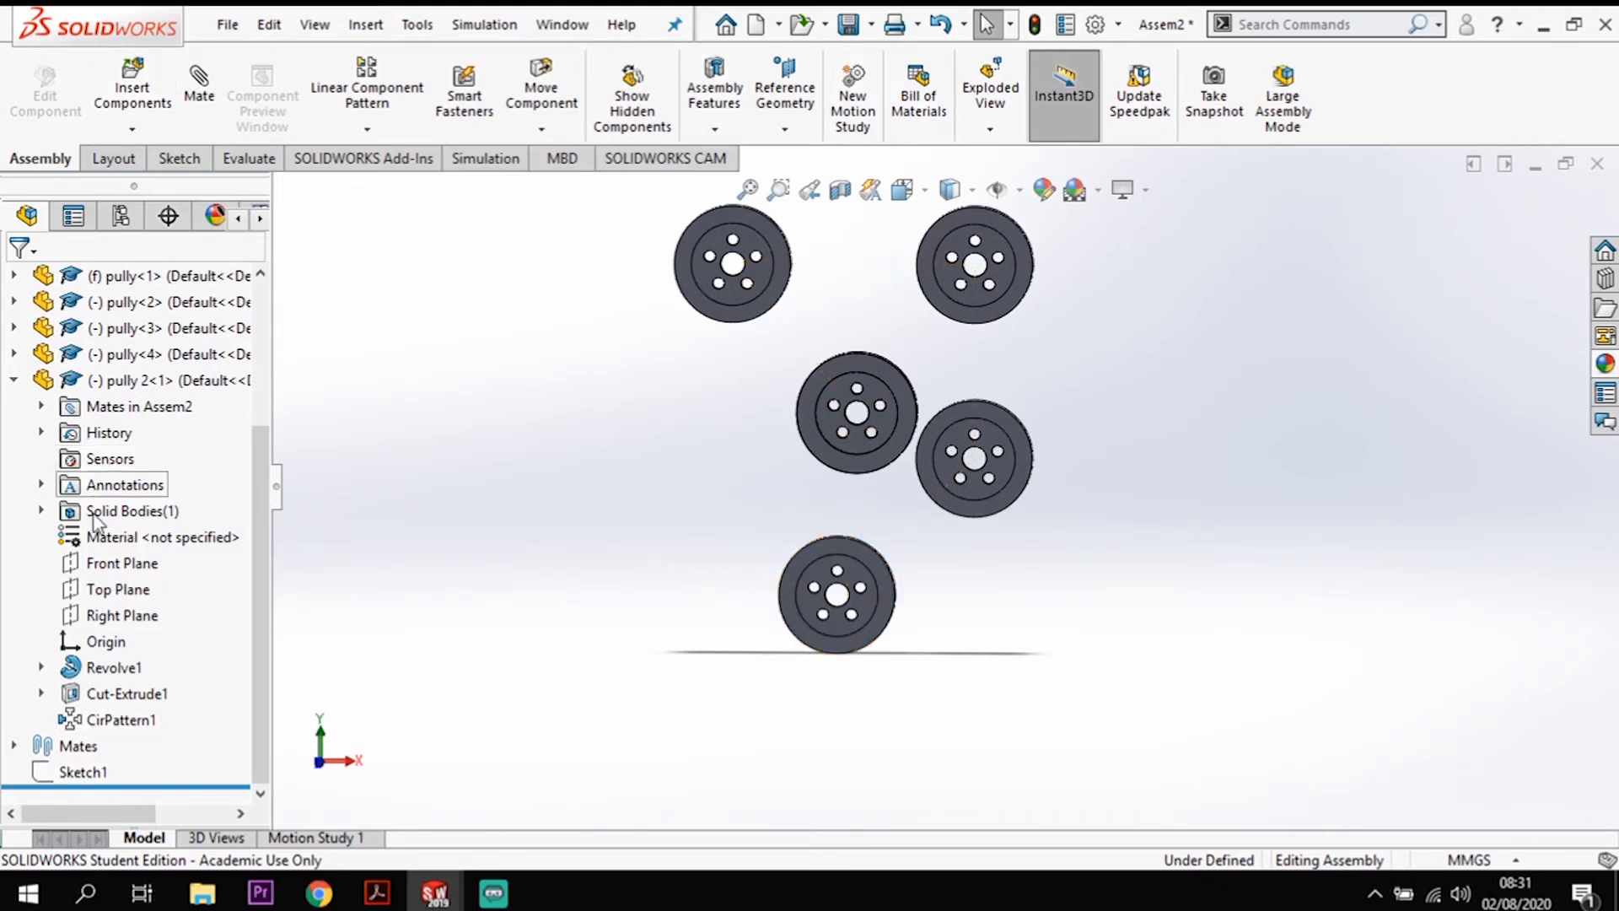
left_click(119, 563)
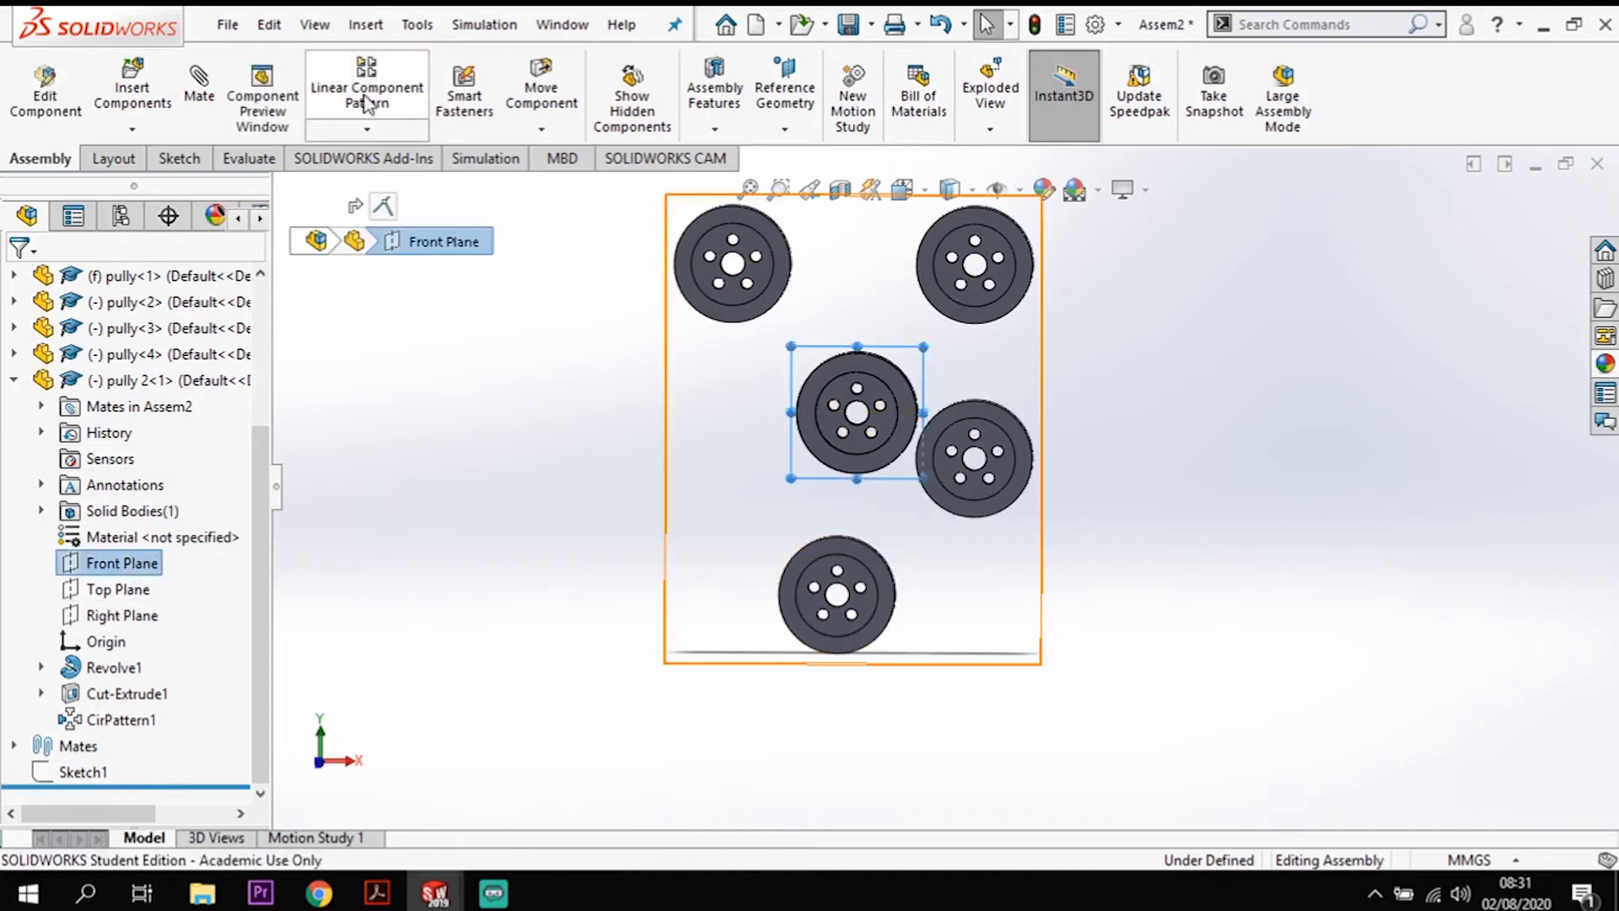
left_click(178, 158)
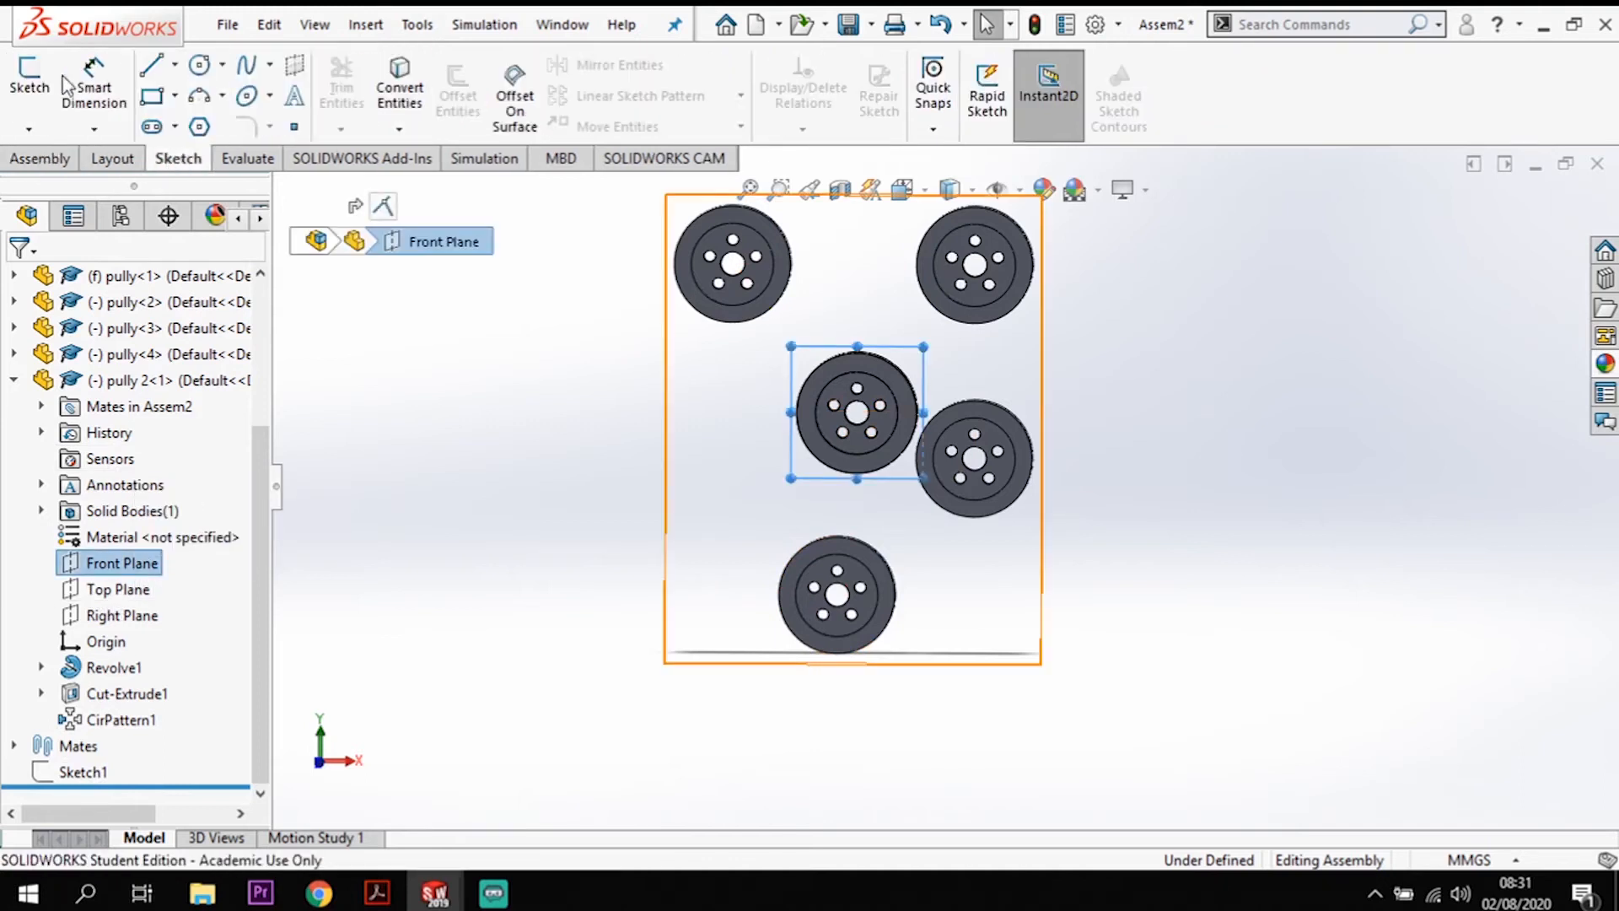
left_click(29, 85)
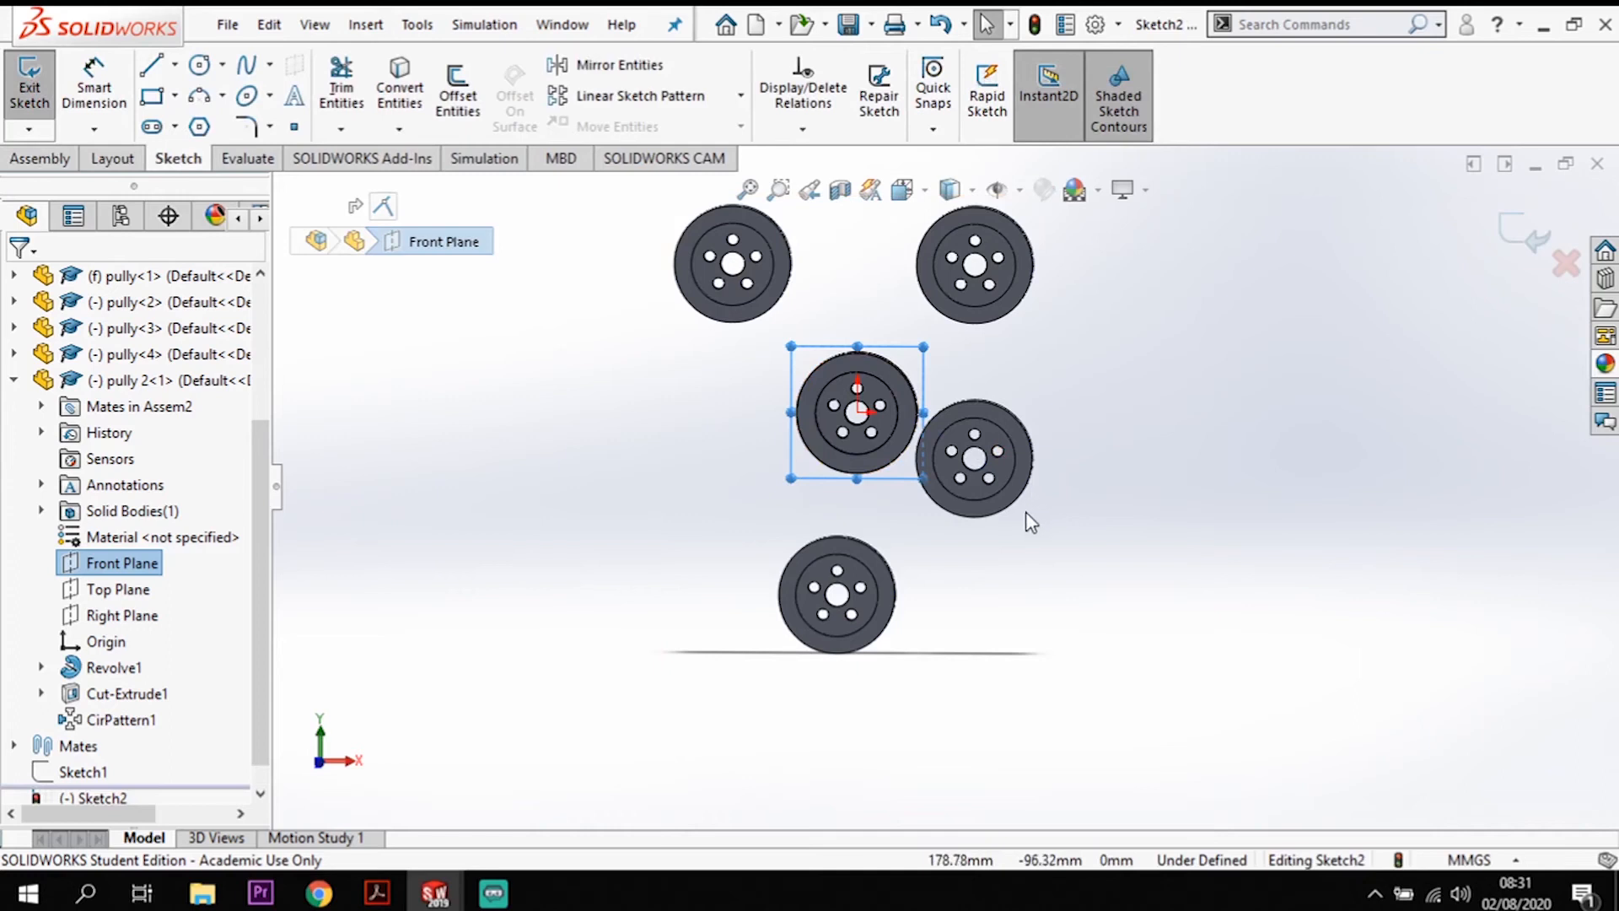
Step: Convert the outer circular edges of pully<1> through pully<4> and the inner groove edge of pully 2<1> into sketch circles
scroll(1028, 521, "down", 1)
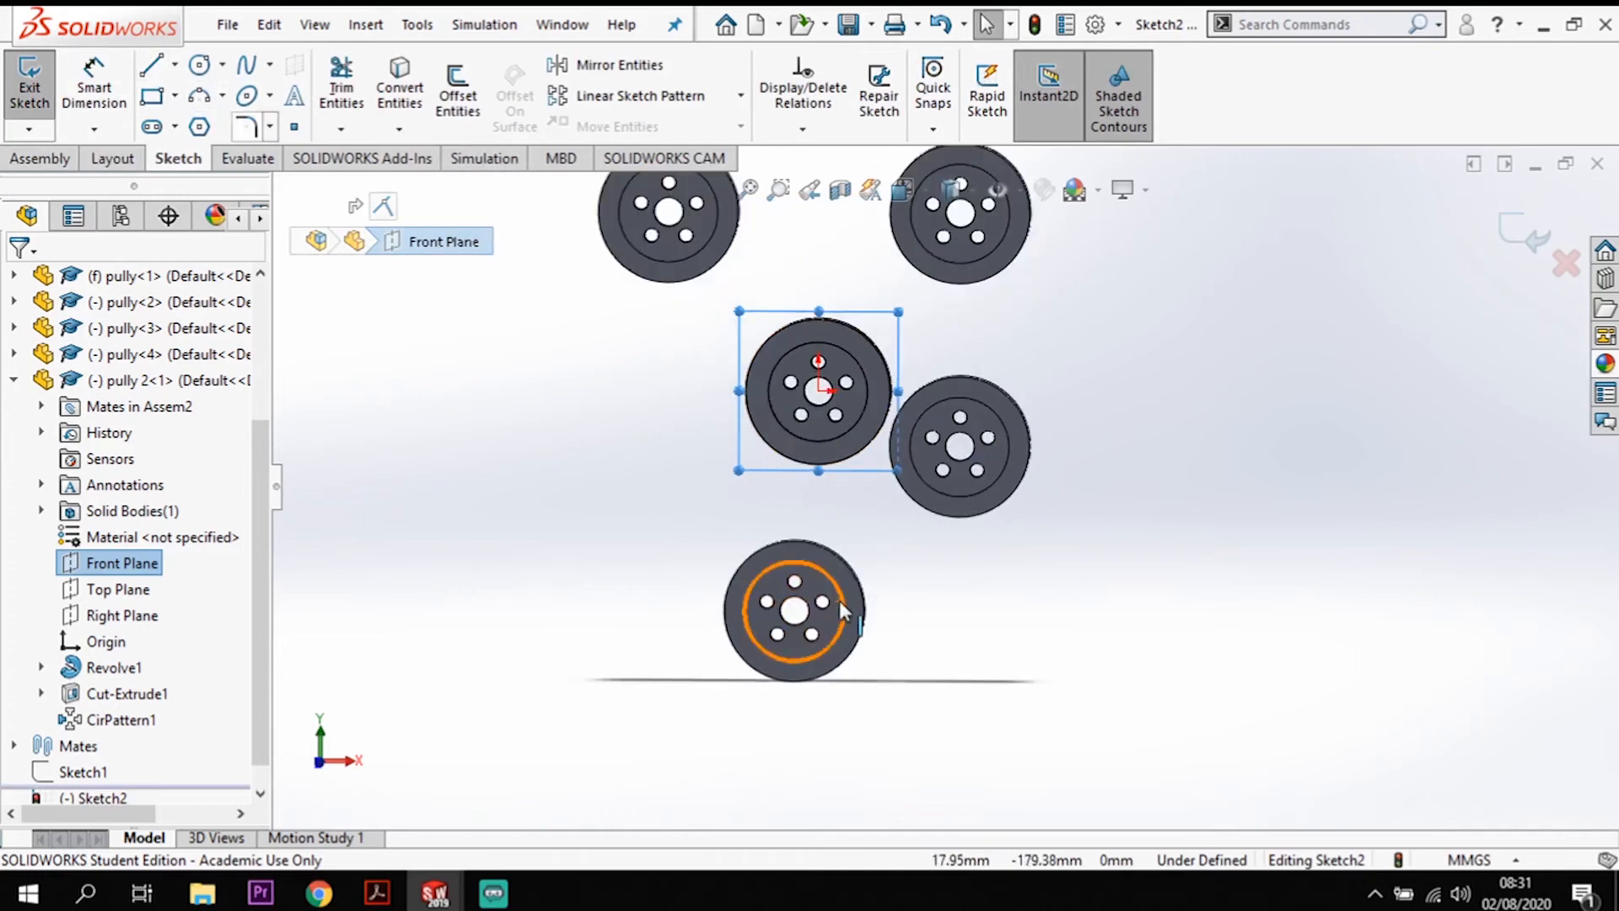
scroll(853, 673, "down", 5)
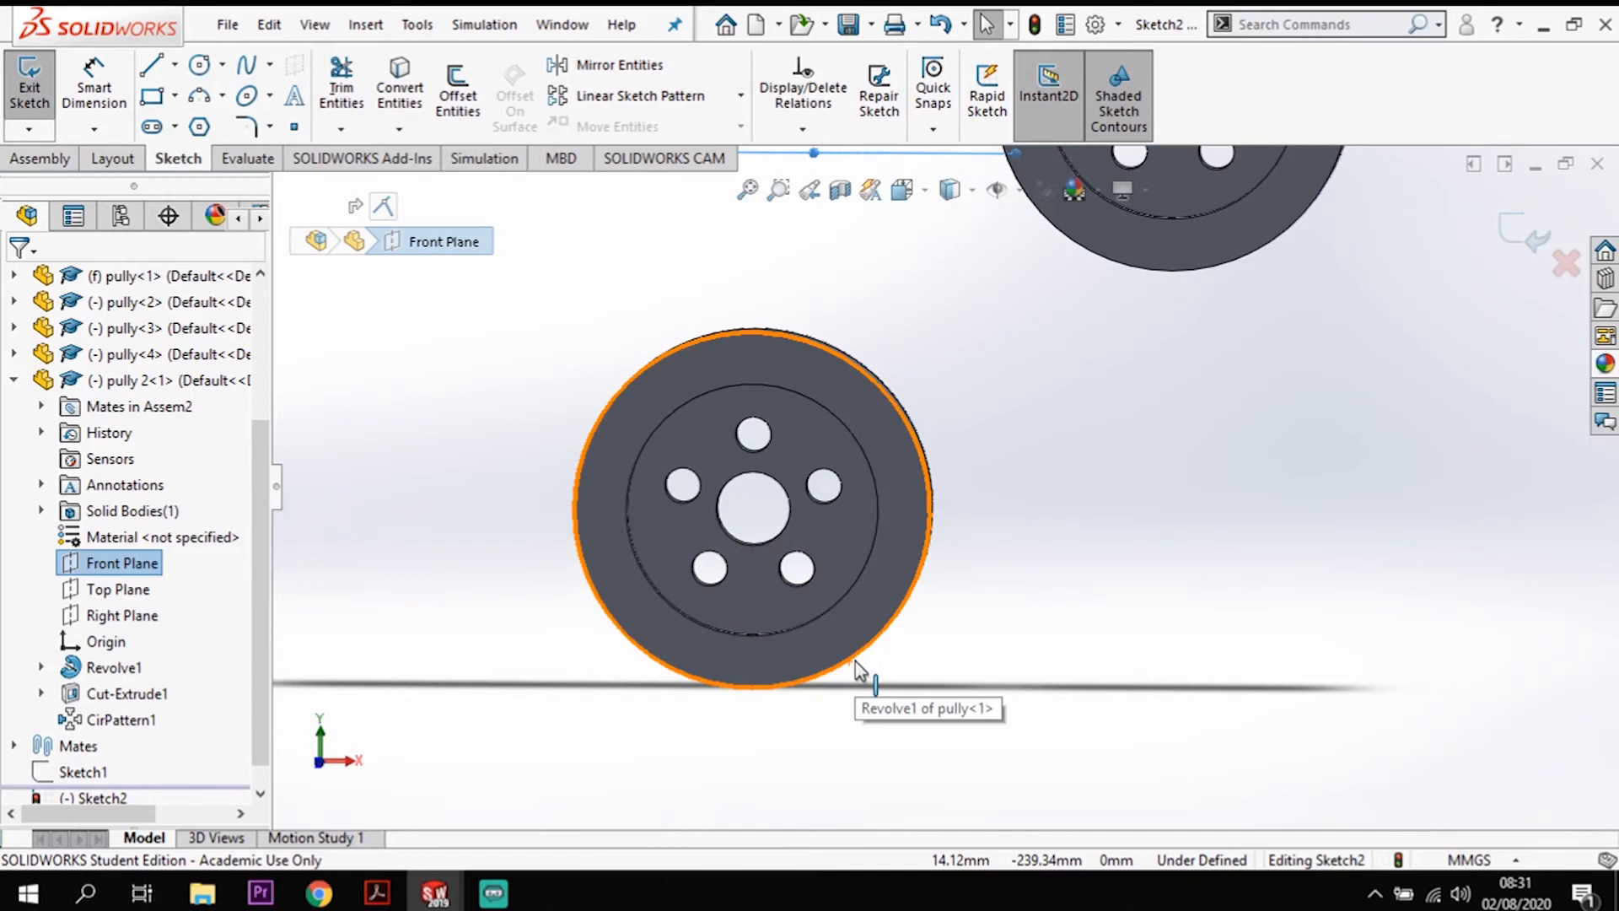
left_click(855, 661)
left_click(1215, 278, "ctrl")
scroll(1281, 364, "up", 2)
scroll(1265, 337, "up", 3)
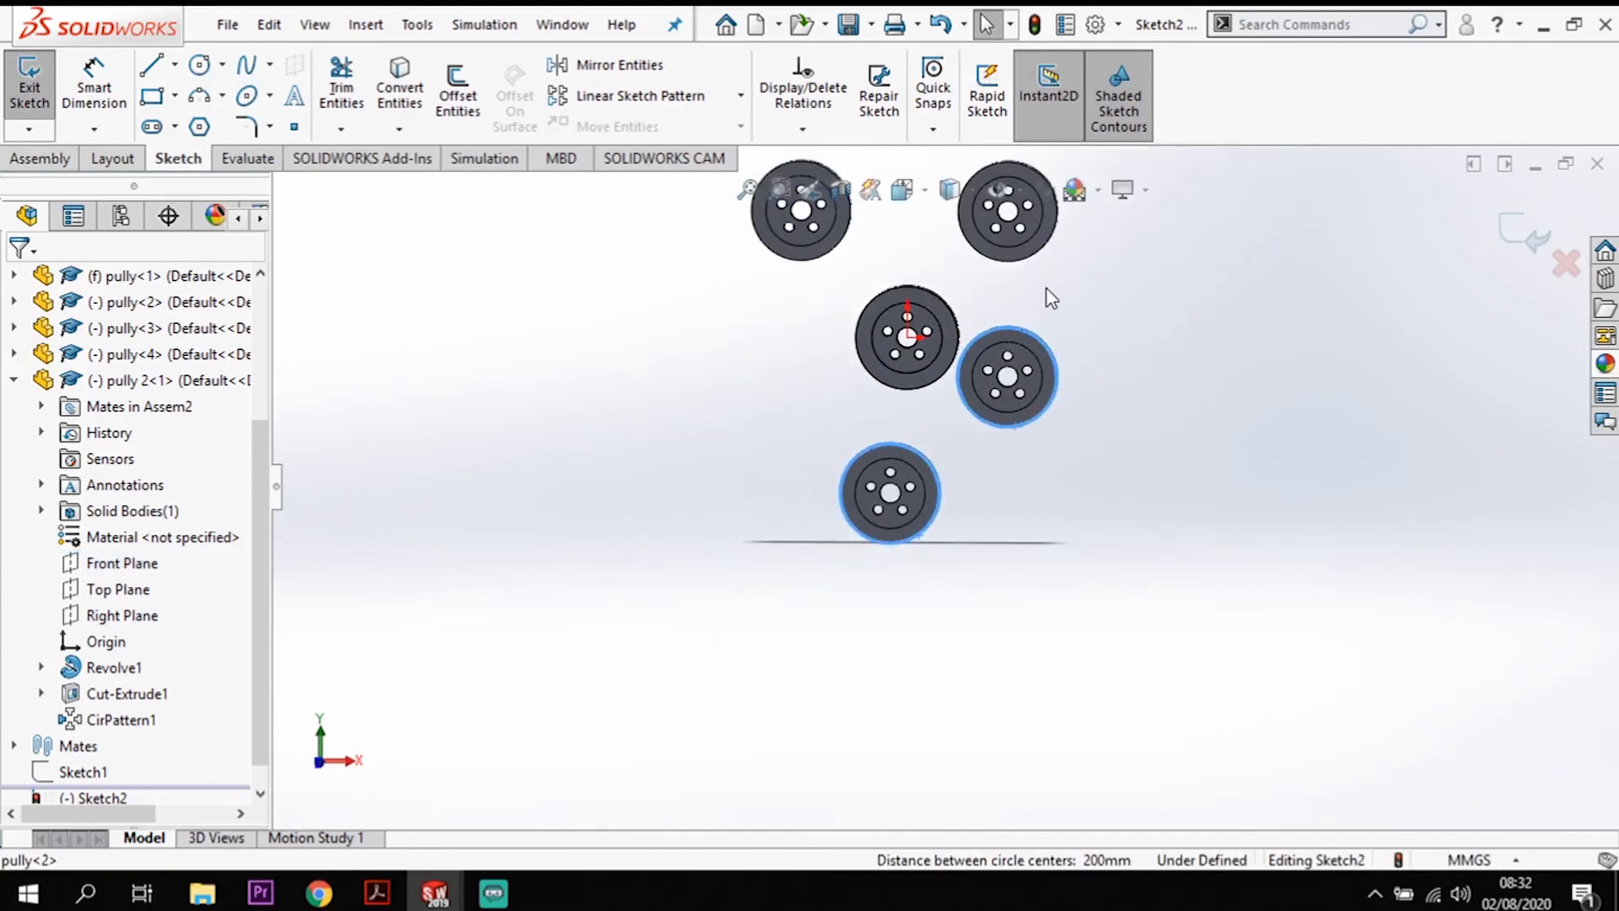
left_click(1023, 265, "ctrl")
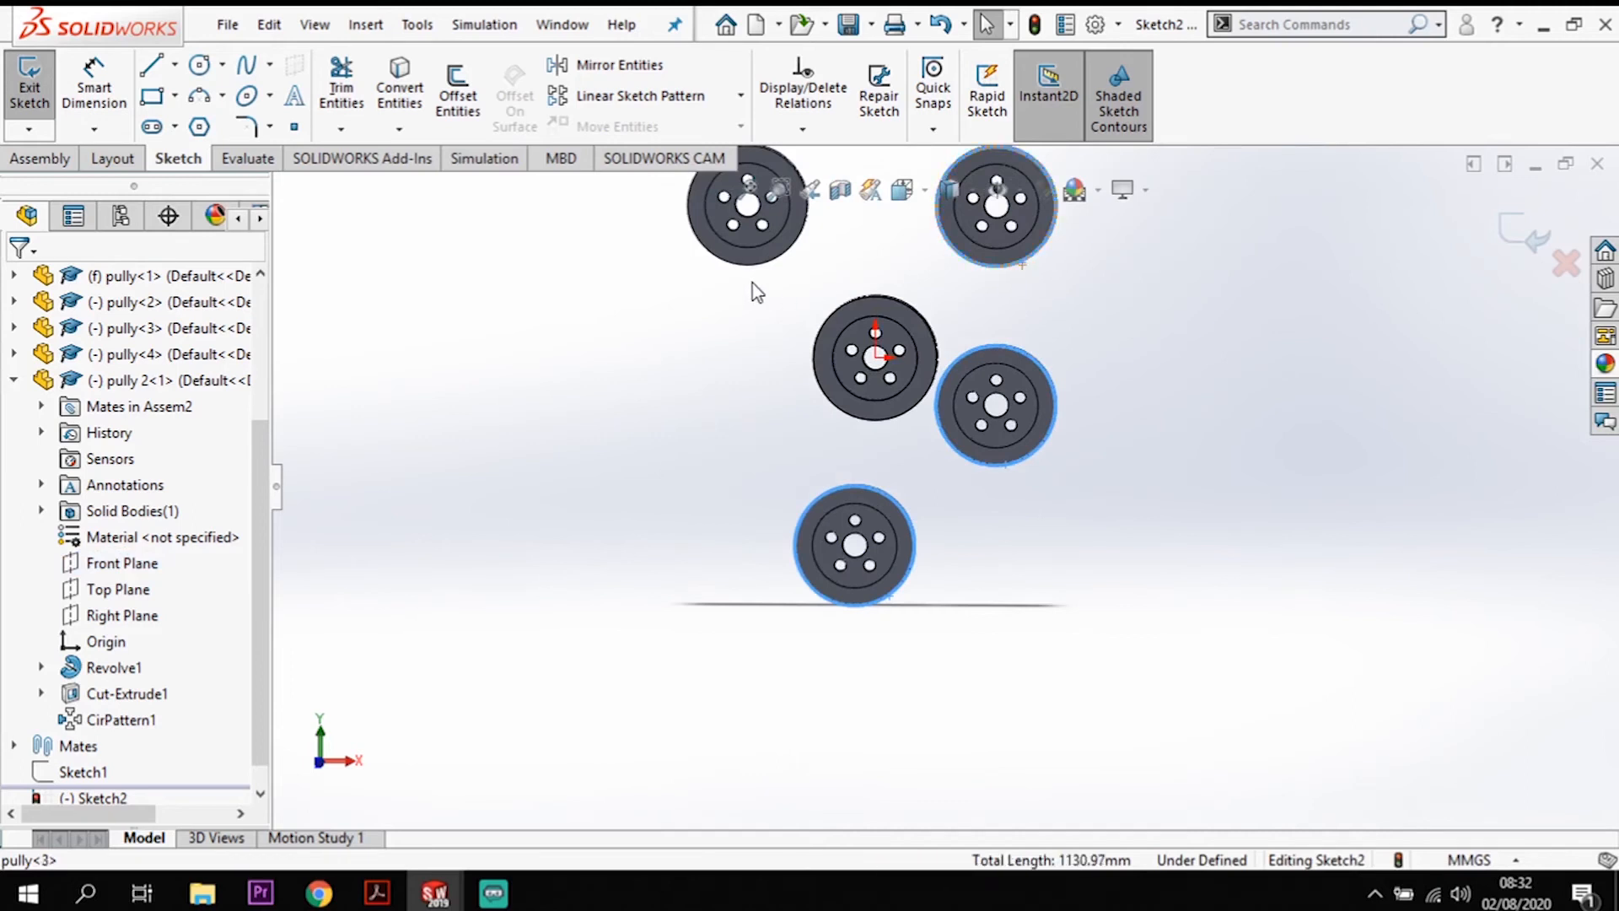
left_click(756, 269, "ctrl")
middle_click_drag(1011, 305, 943, 342)
scroll(884, 384, "down", 6)
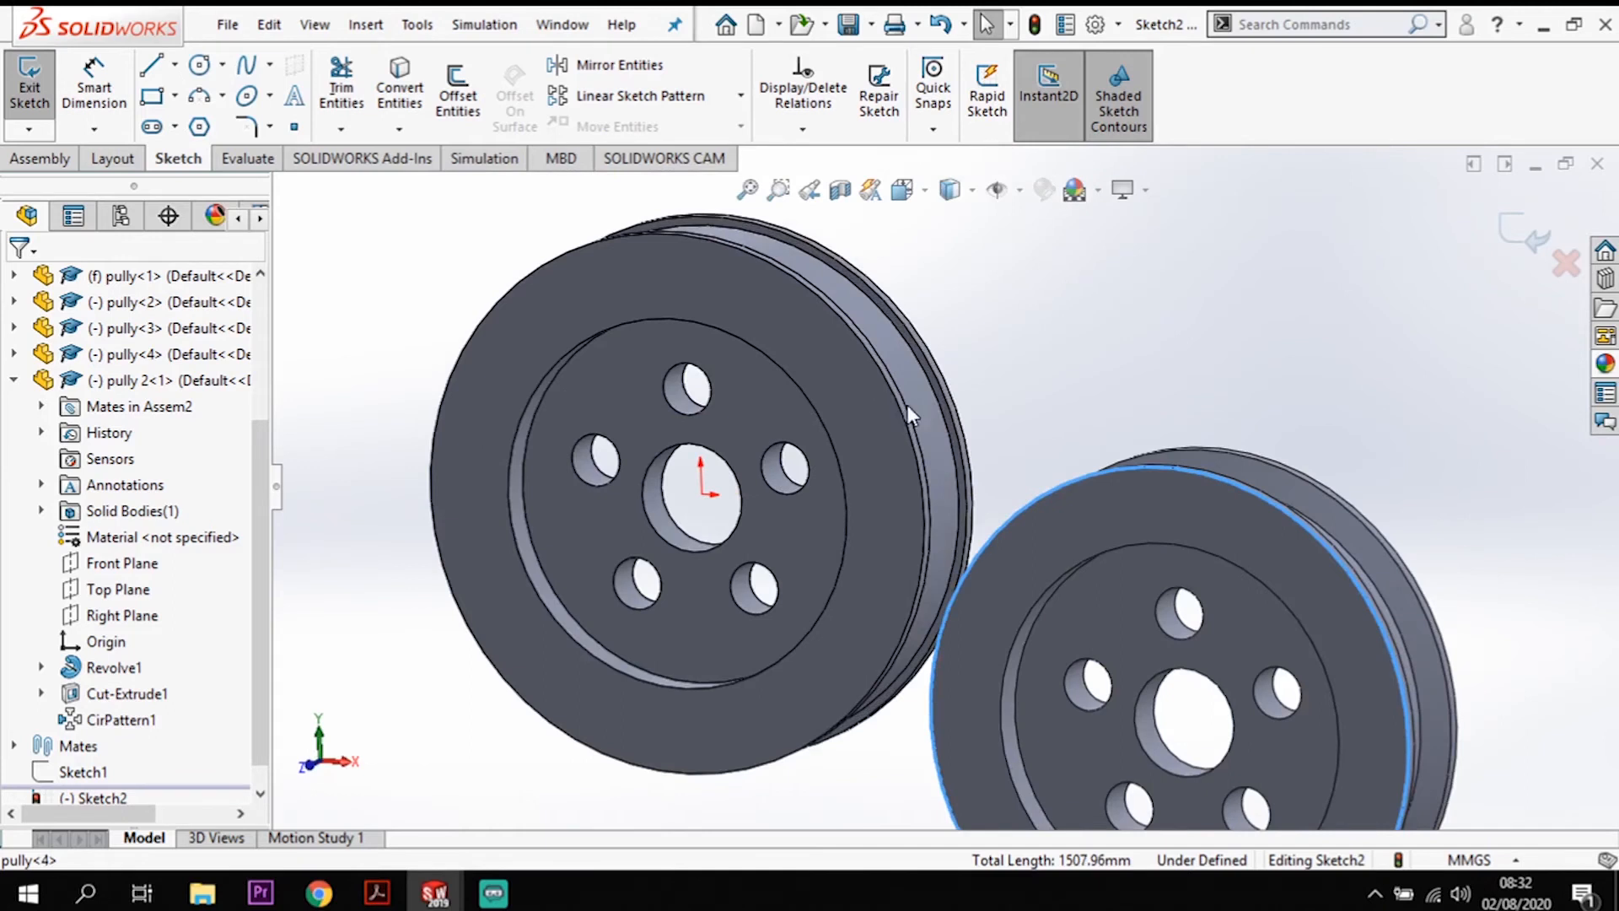
left_click(926, 375, "ctrl")
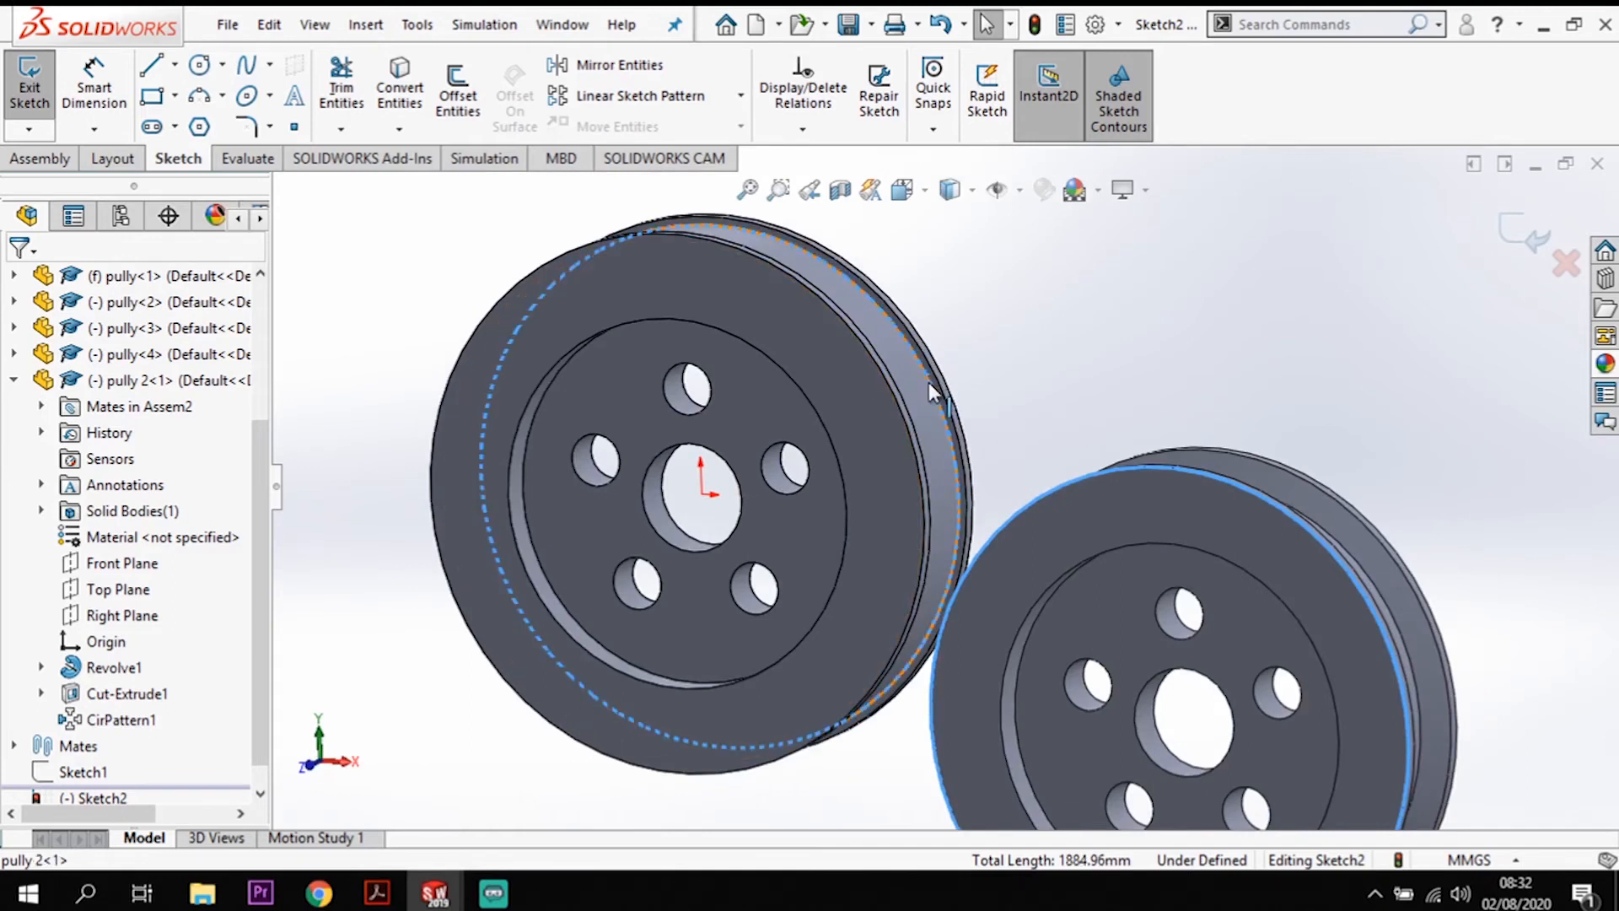
key("ctrl+1")
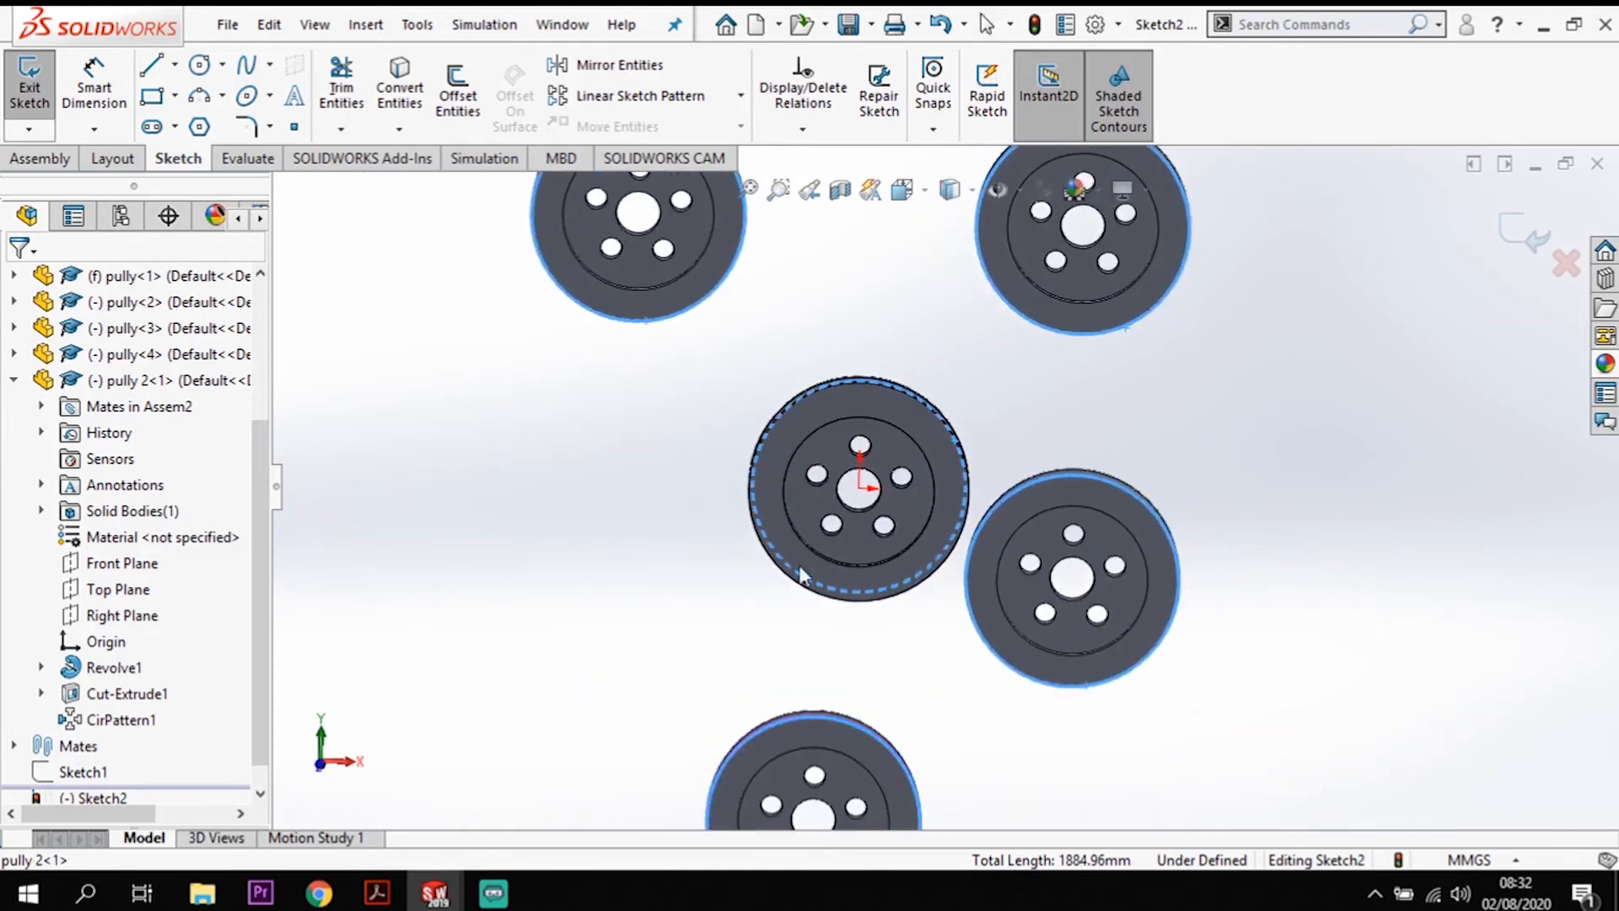
left_click(395, 93)
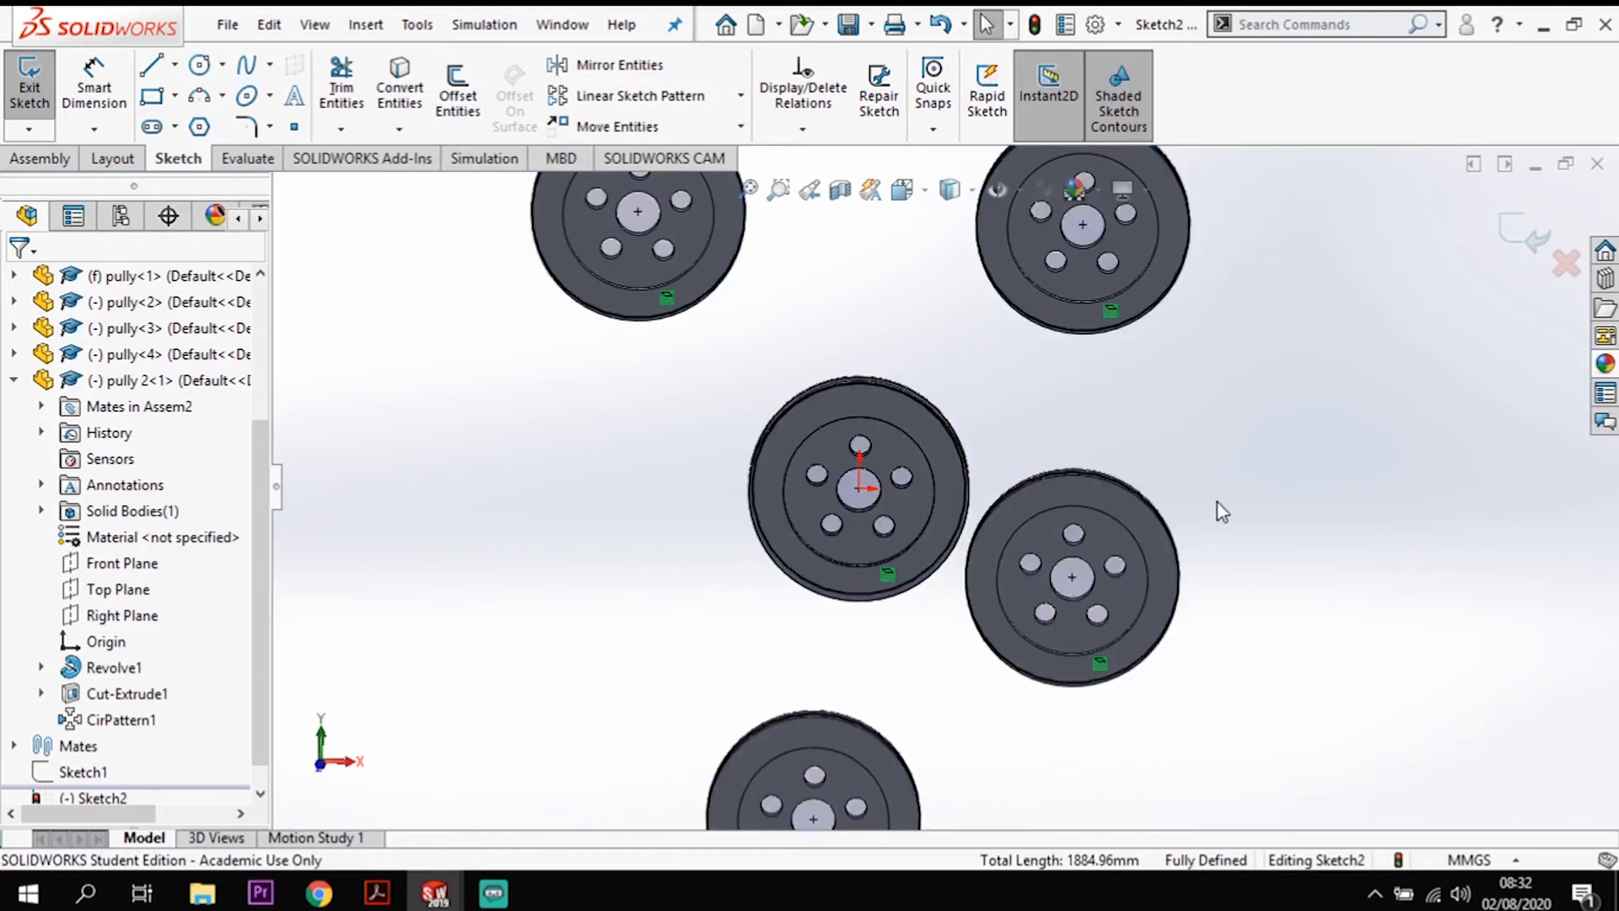
Step: Set the view to Front and examine the converted circles around the pulleys
key("space")
left_click(811, 539)
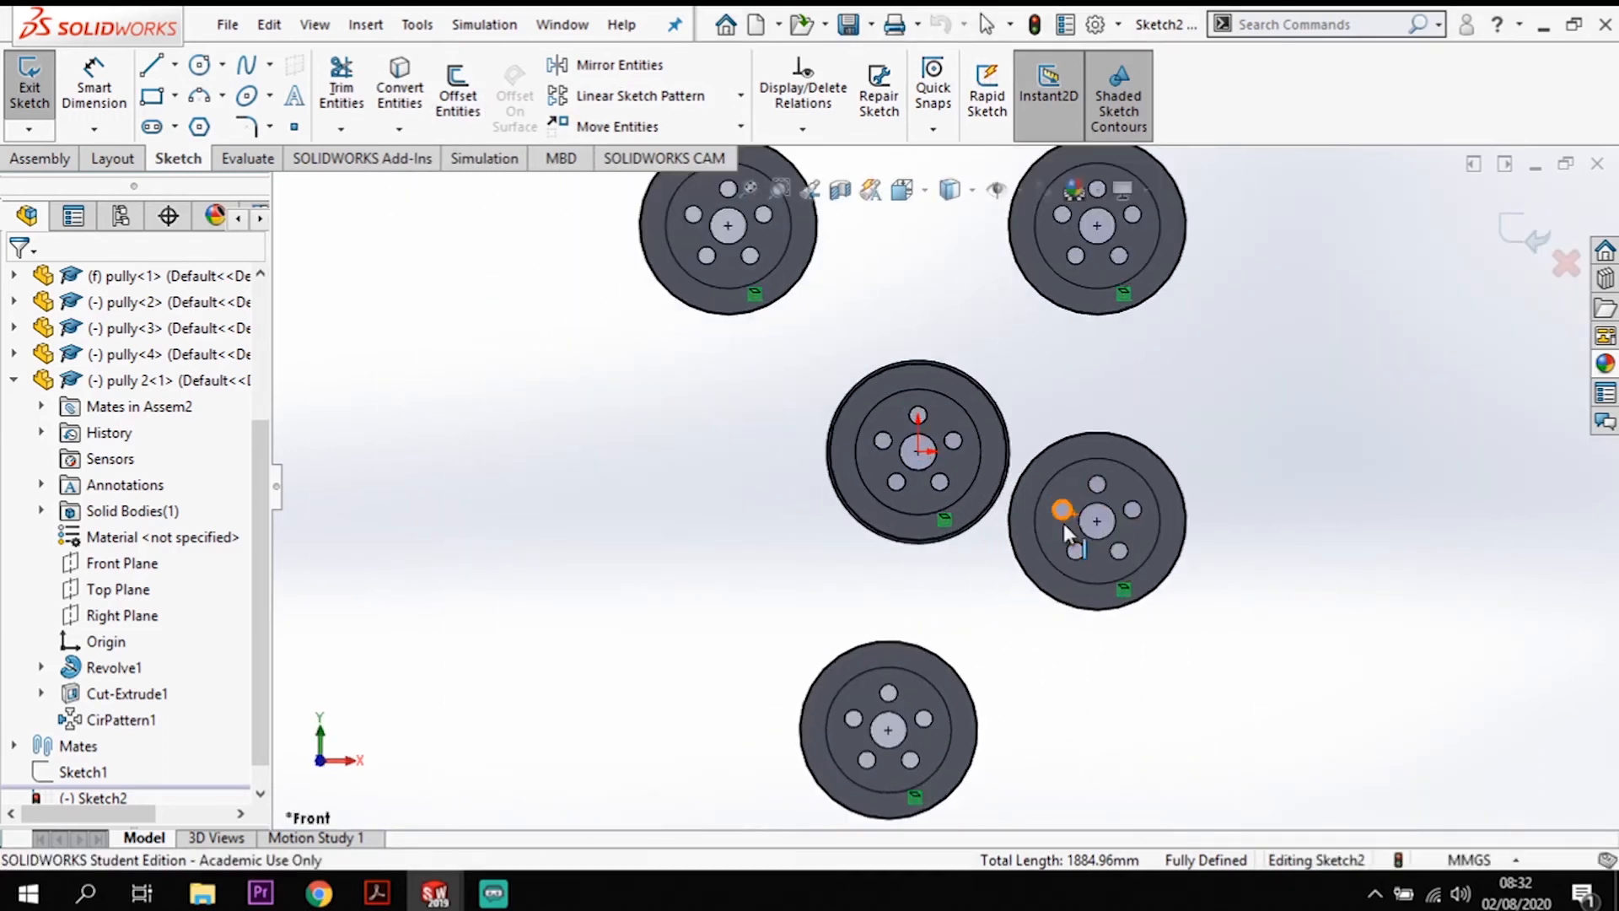
scroll(1062, 522, "up", 3)
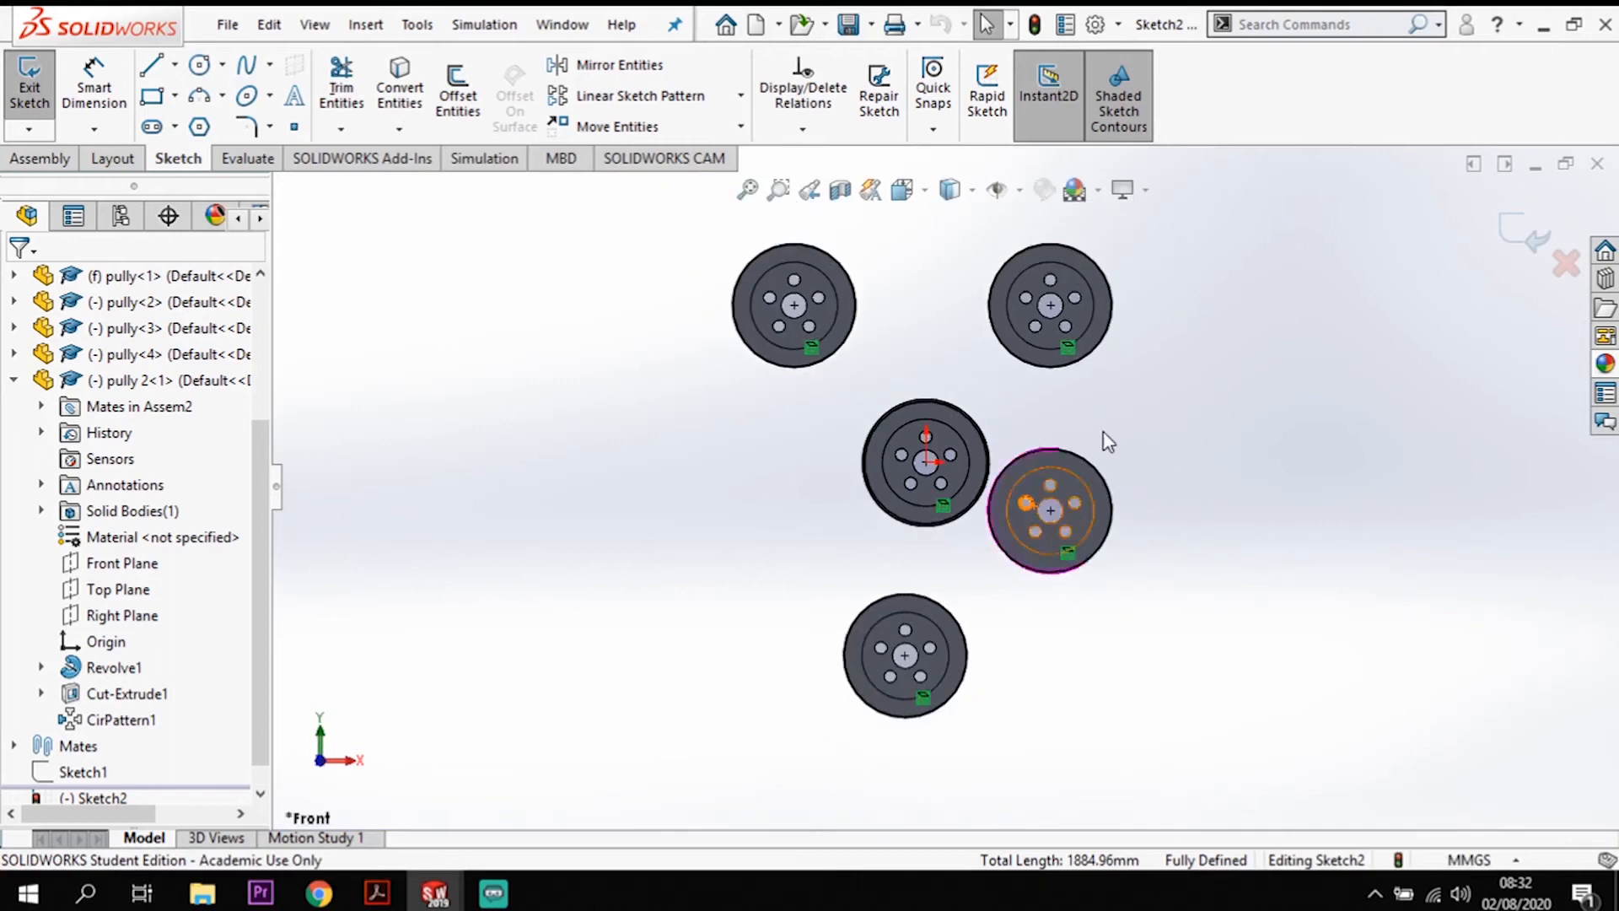
scroll(1128, 380, "down", 2)
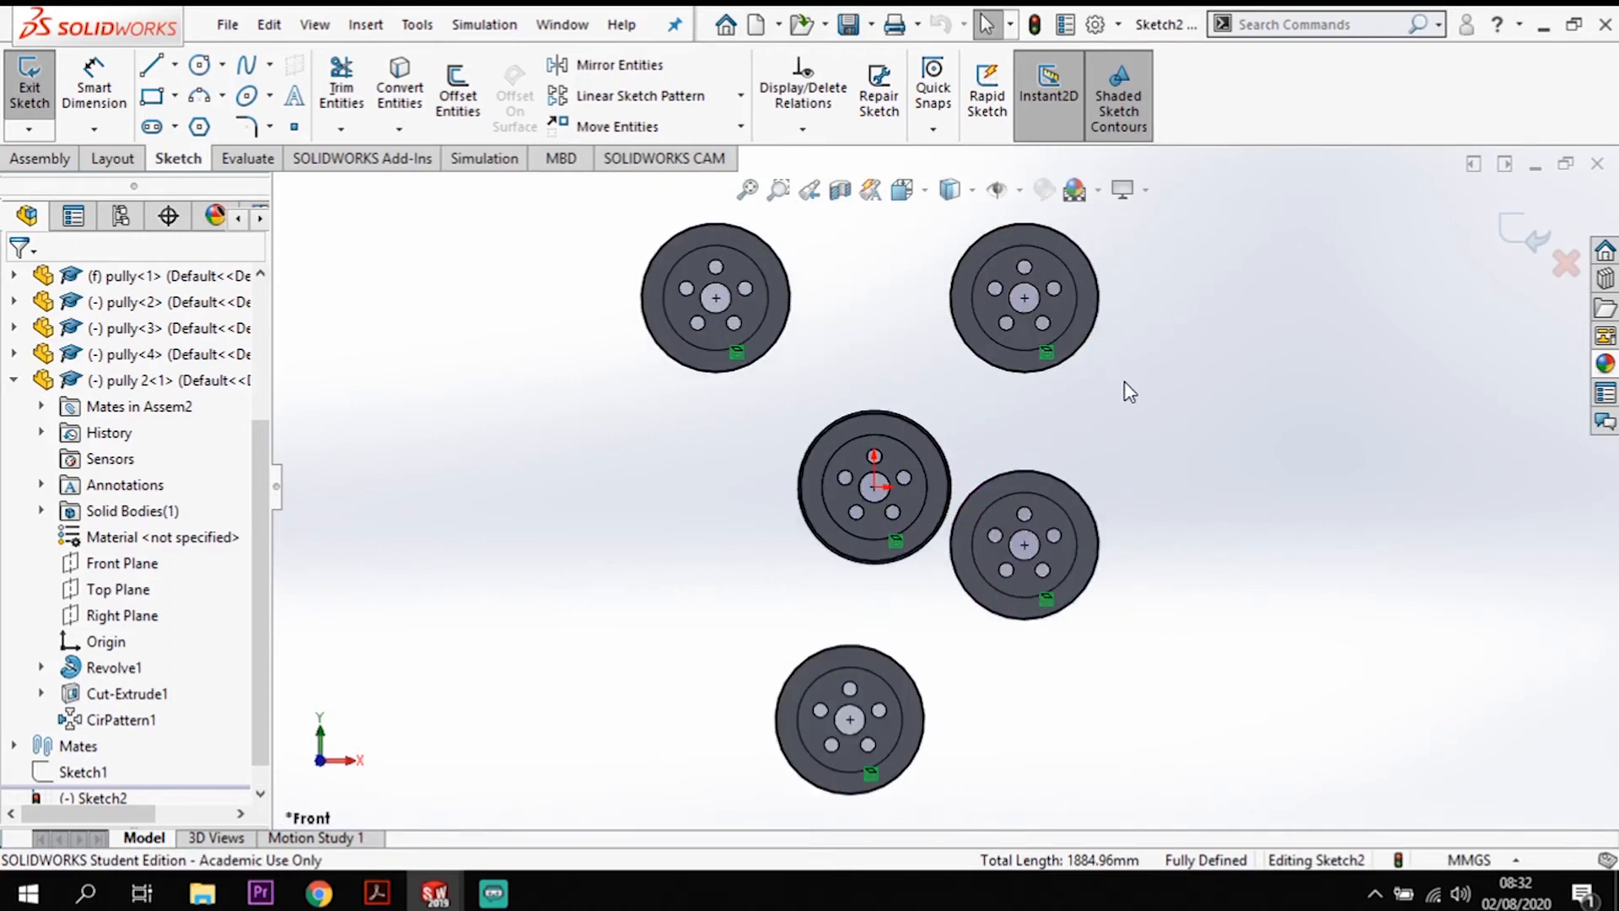
scroll(1071, 516, "down", 5)
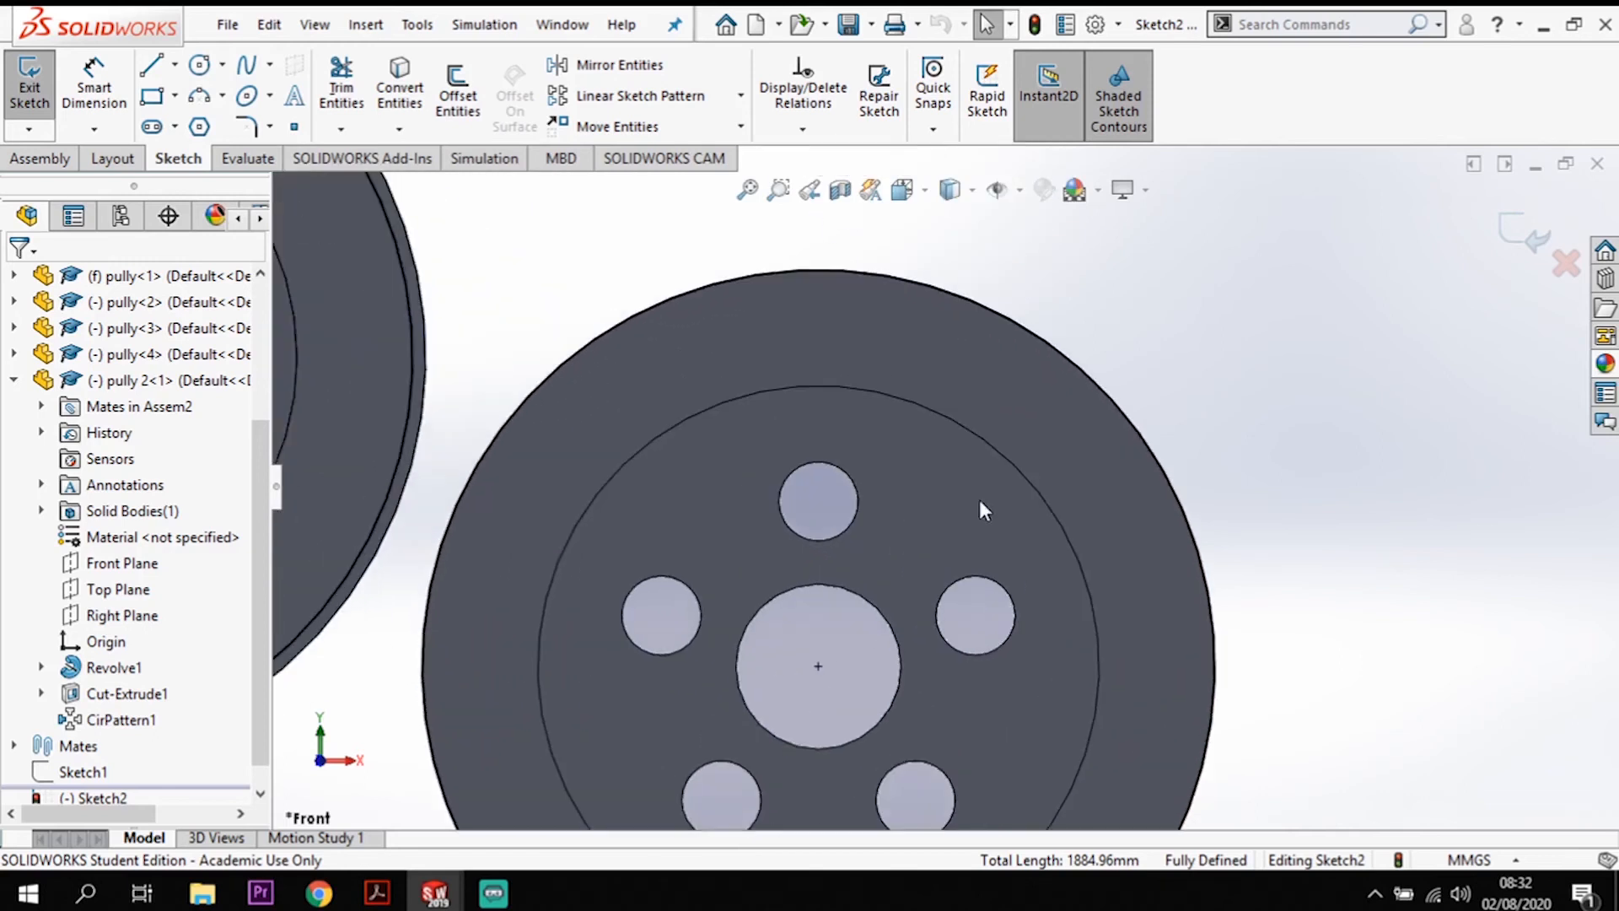
left_click(1111, 398)
left_click(1365, 710)
scroll(1355, 703, "up", 5)
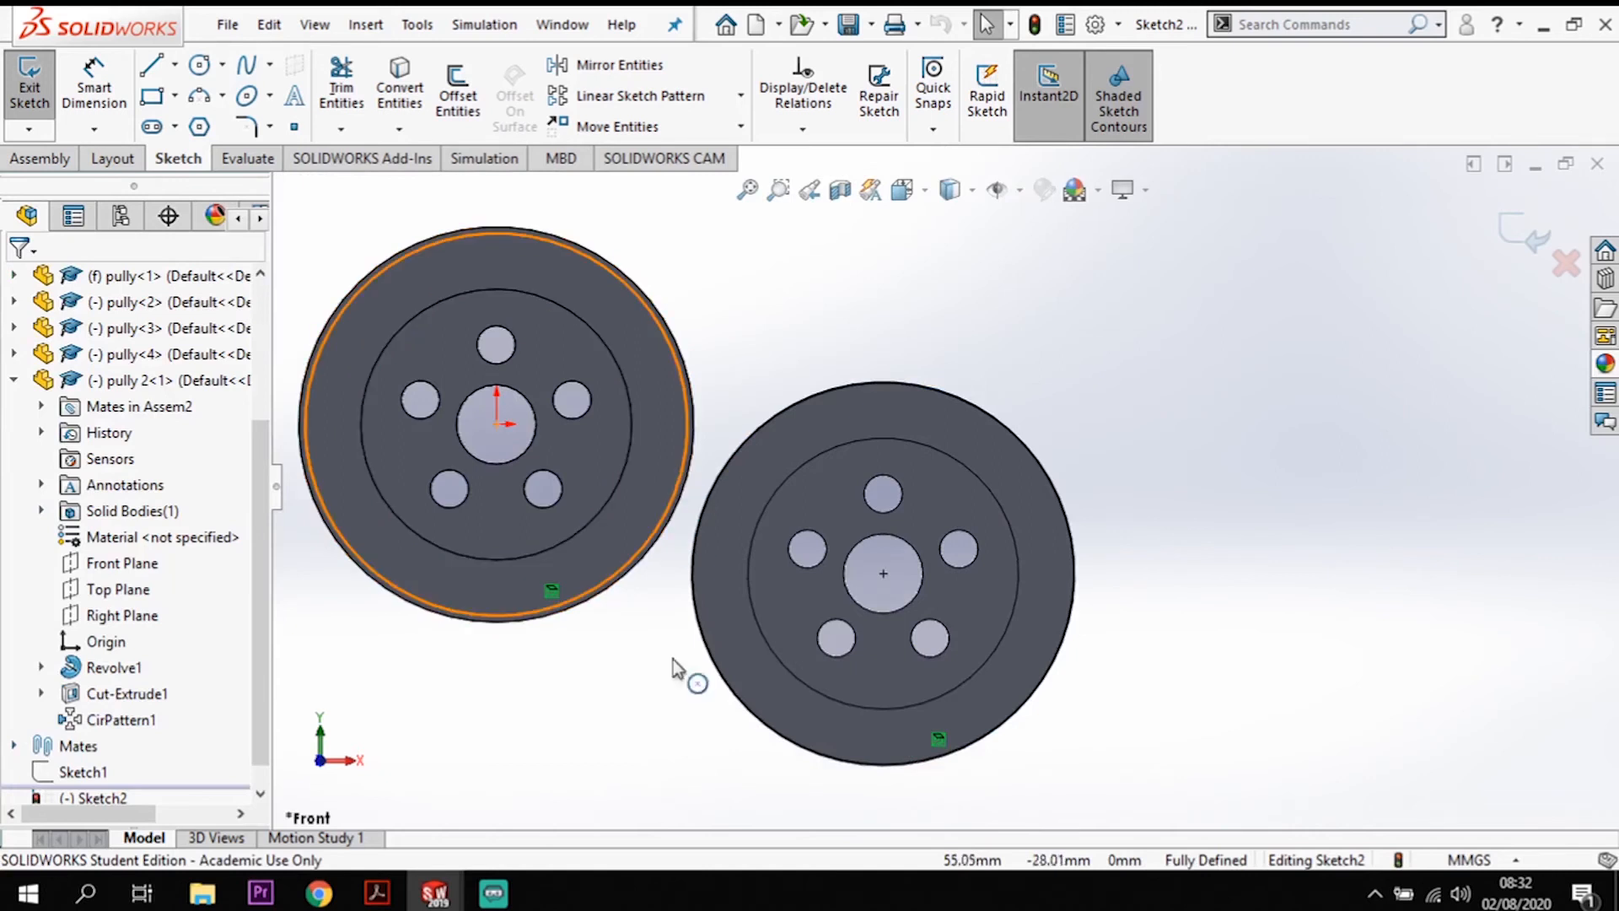
scroll(725, 740, "up", 3)
scroll(864, 733, "up", 1)
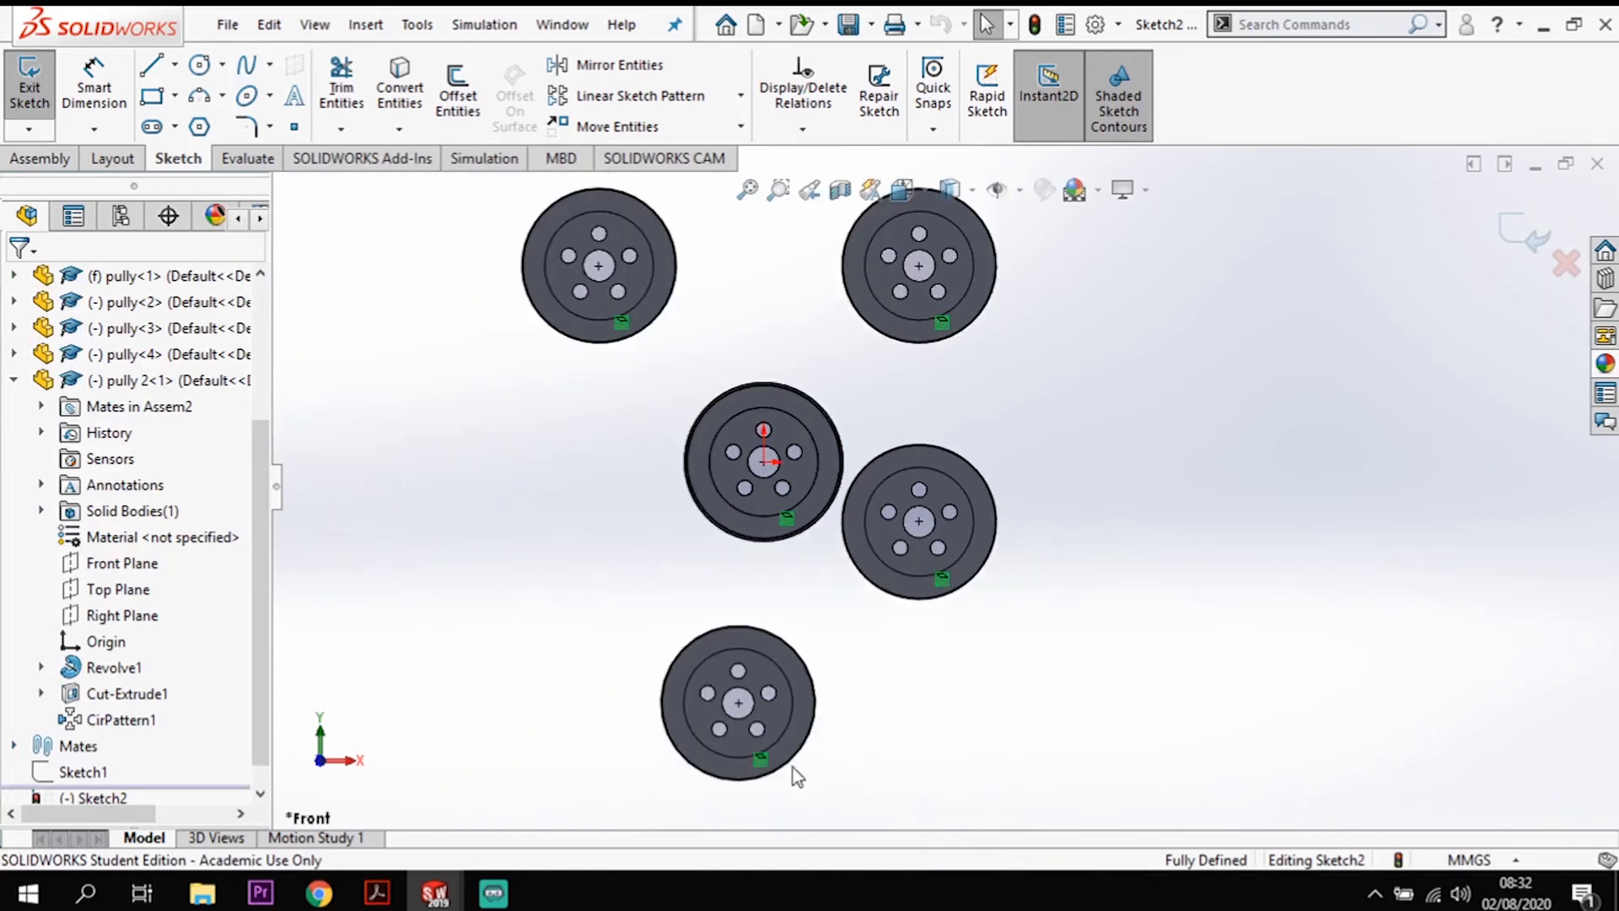
Step: Sketch a diagonal line about 200 mm long, tangent to the lower-right sides of the pully<1> and pully<2> circles
left_click(150, 69)
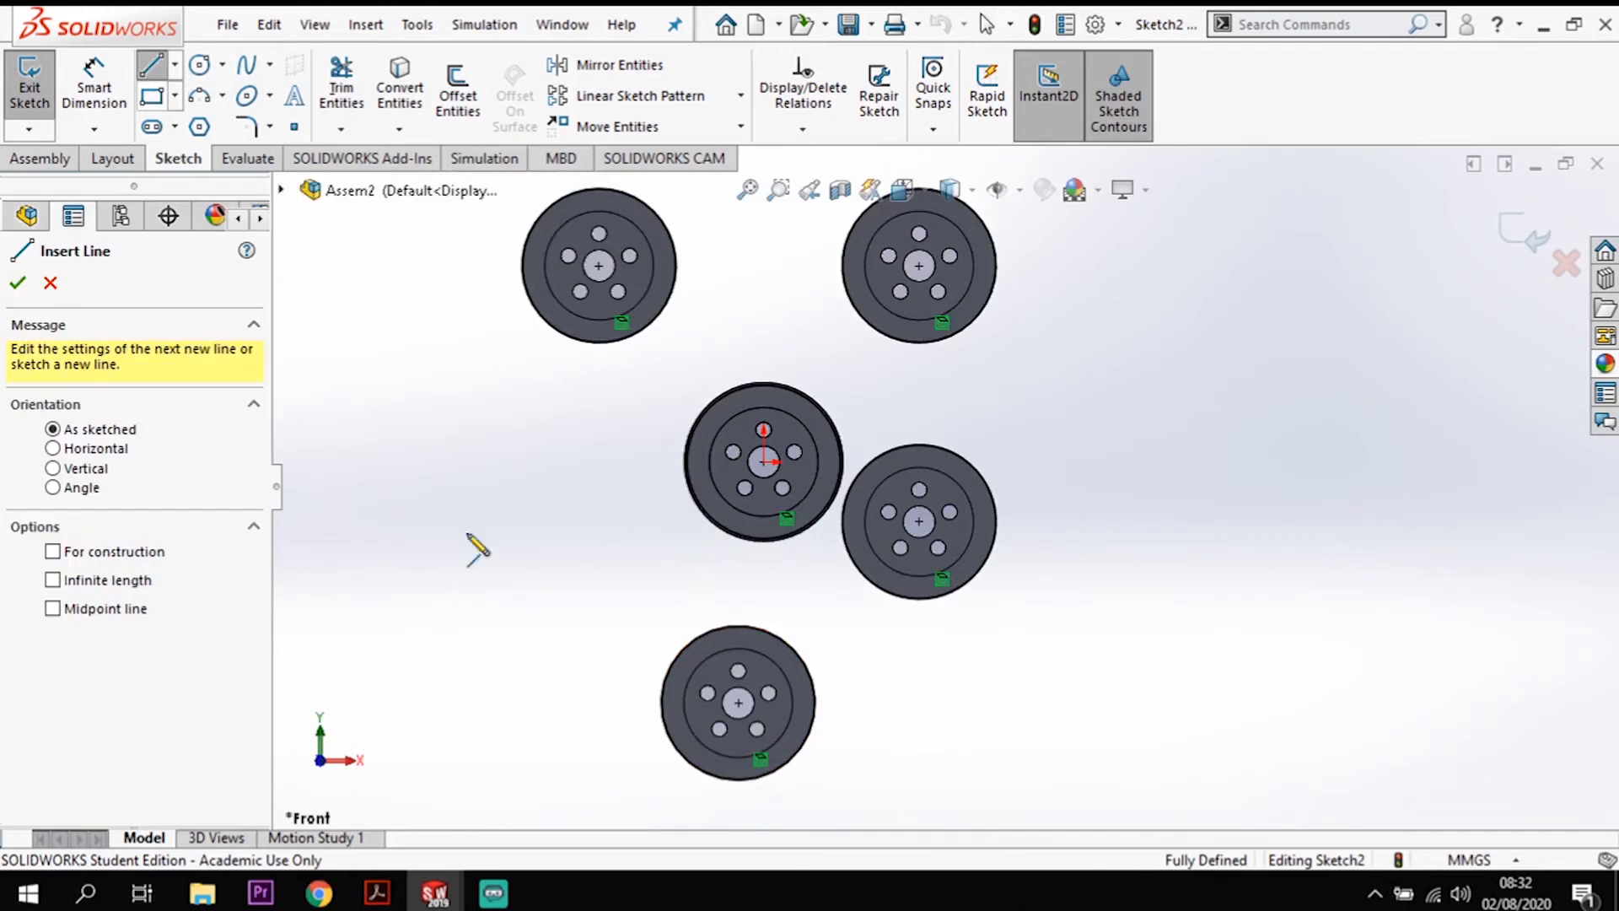
left_click(786, 763)
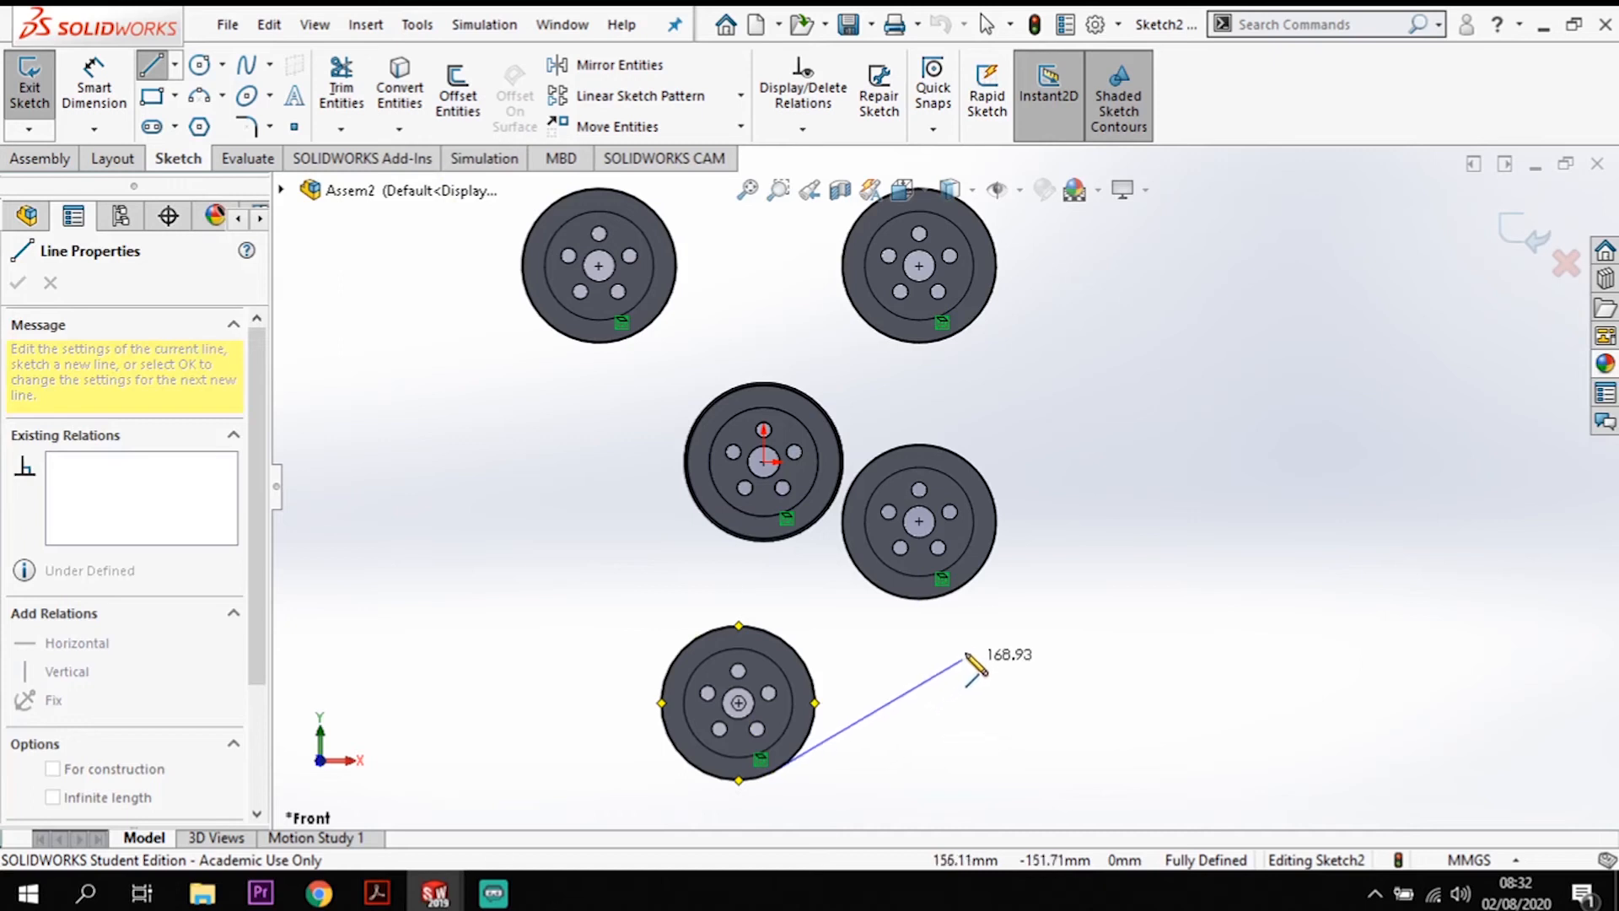
left_click(974, 576)
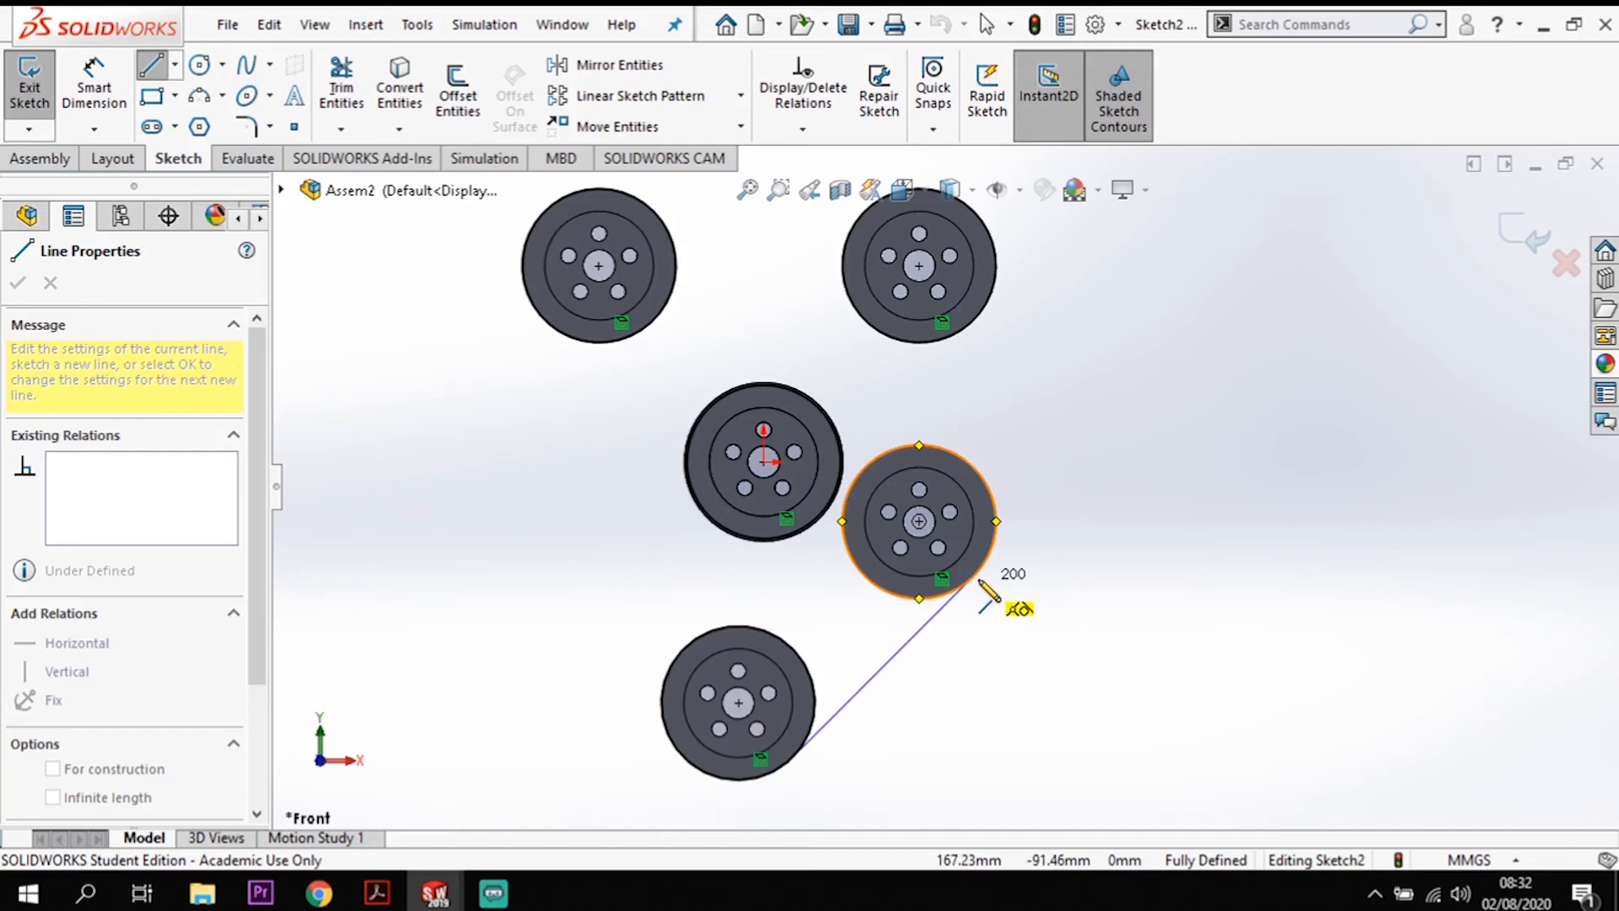
double_click(976, 584)
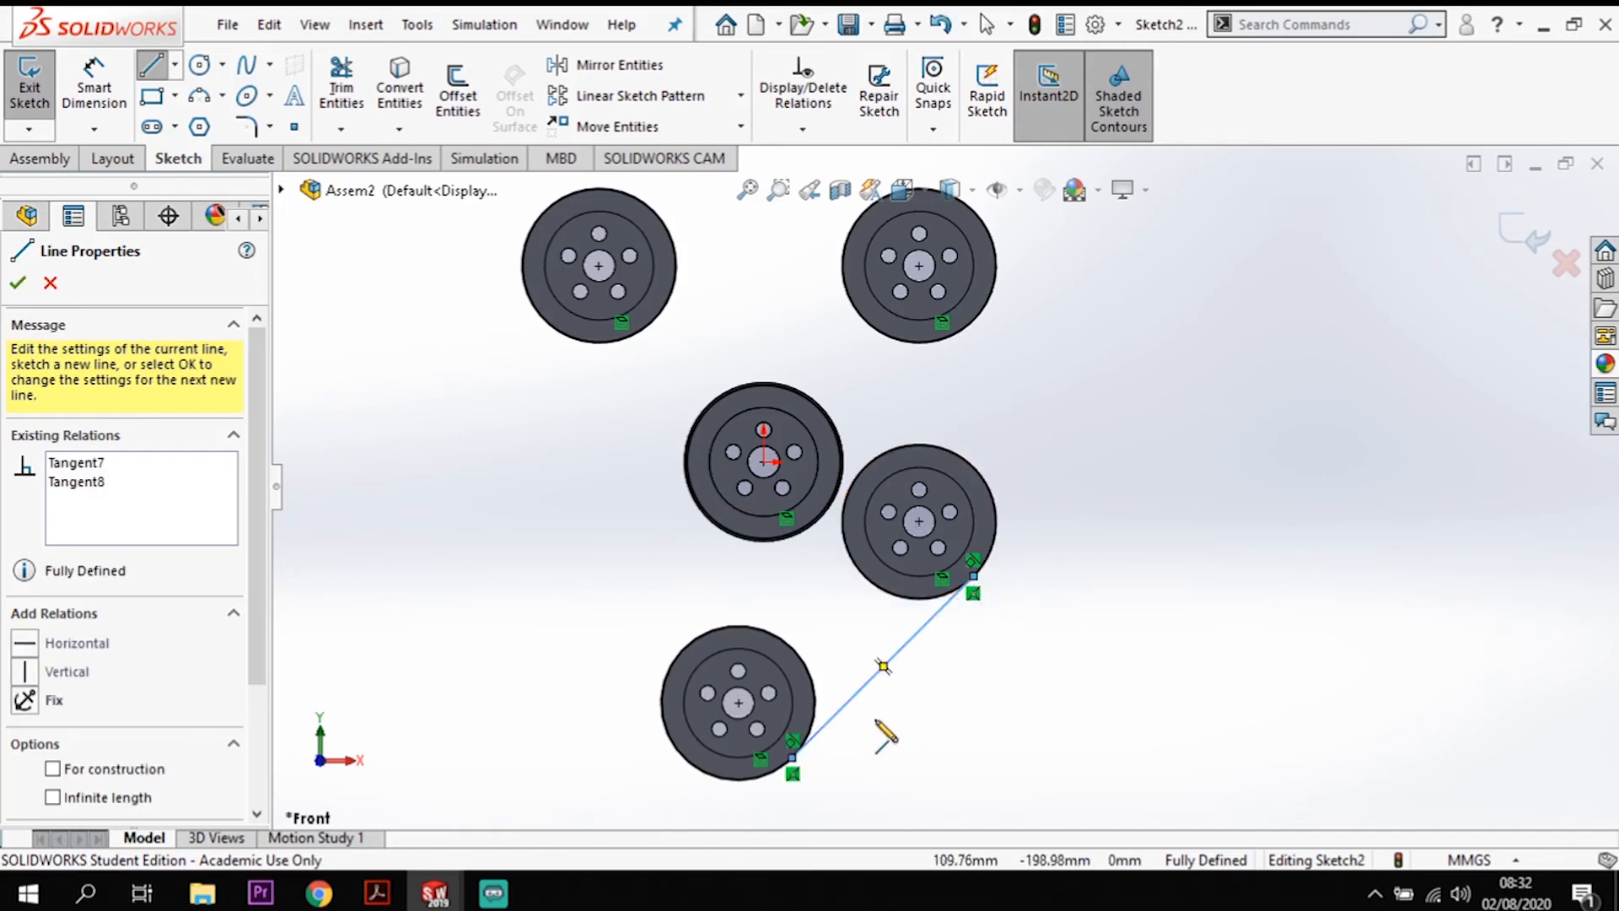
Step: Sketch a vertical tangent line from the right quadrant of the pully<2> circle up to the right quadrant of the pully<3> circle
left_click(996, 521)
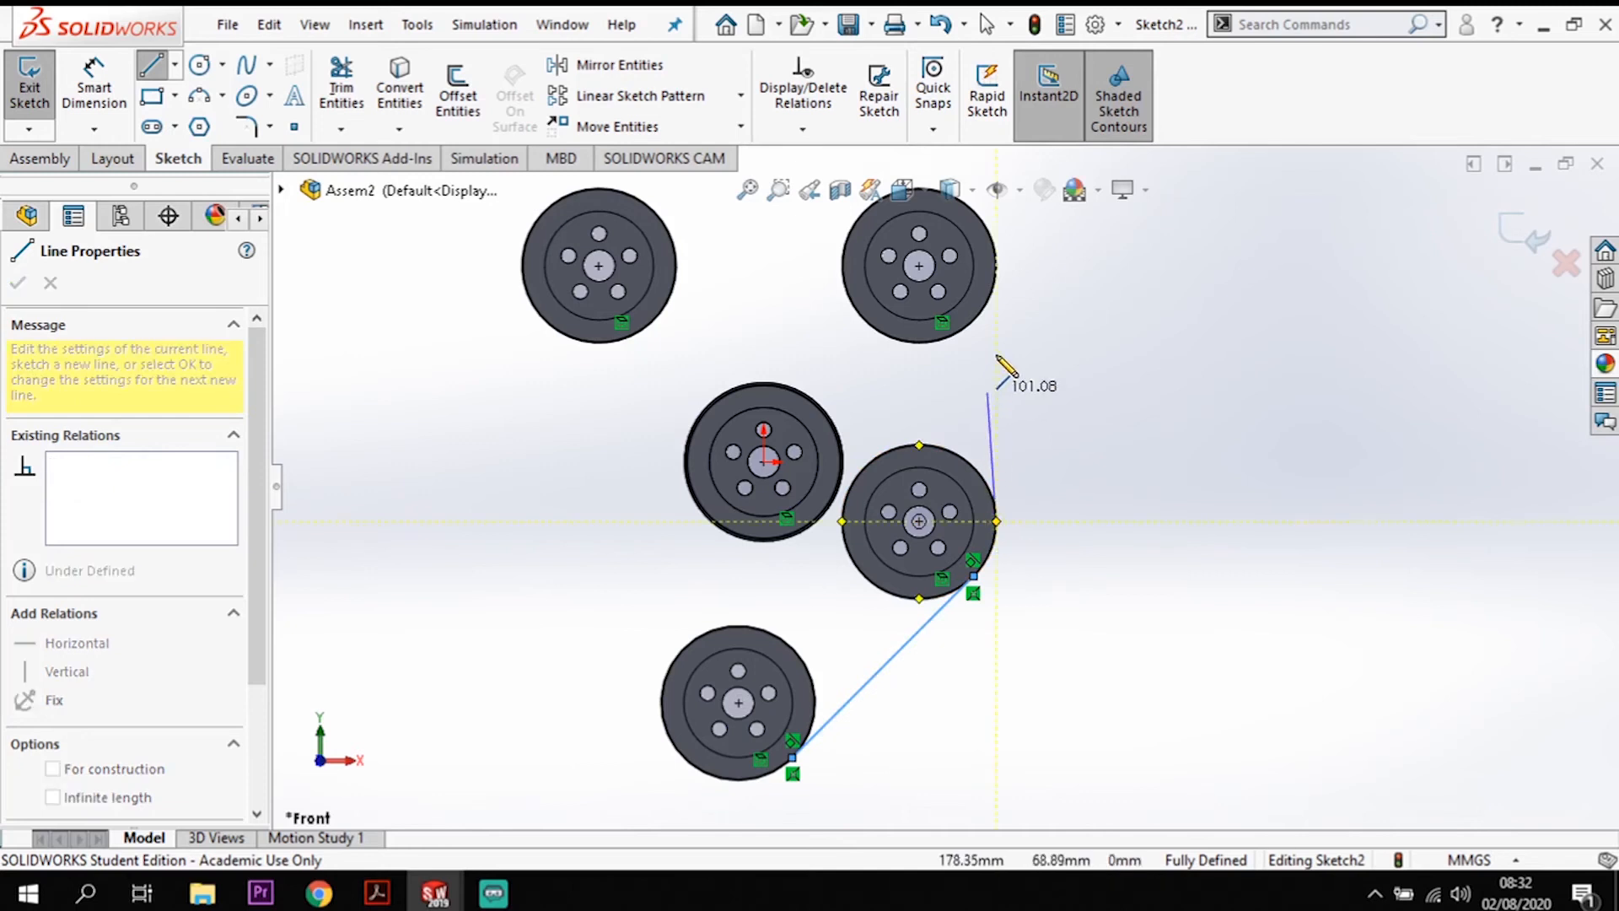
left_click(997, 267)
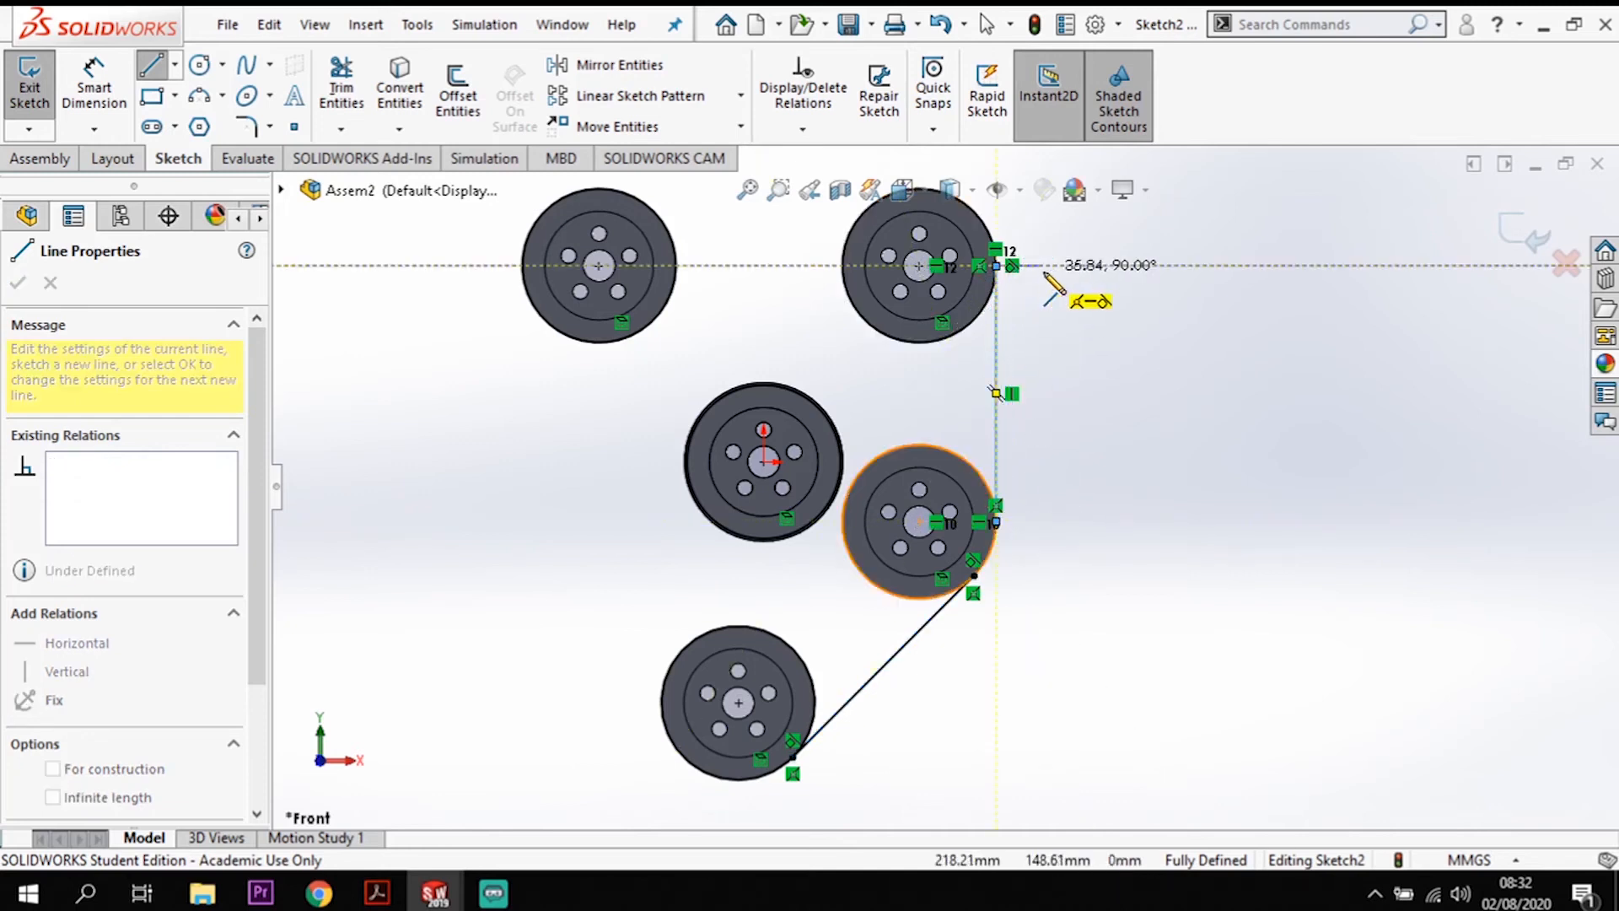
key("Escape")
scroll(1012, 329, "up", 2)
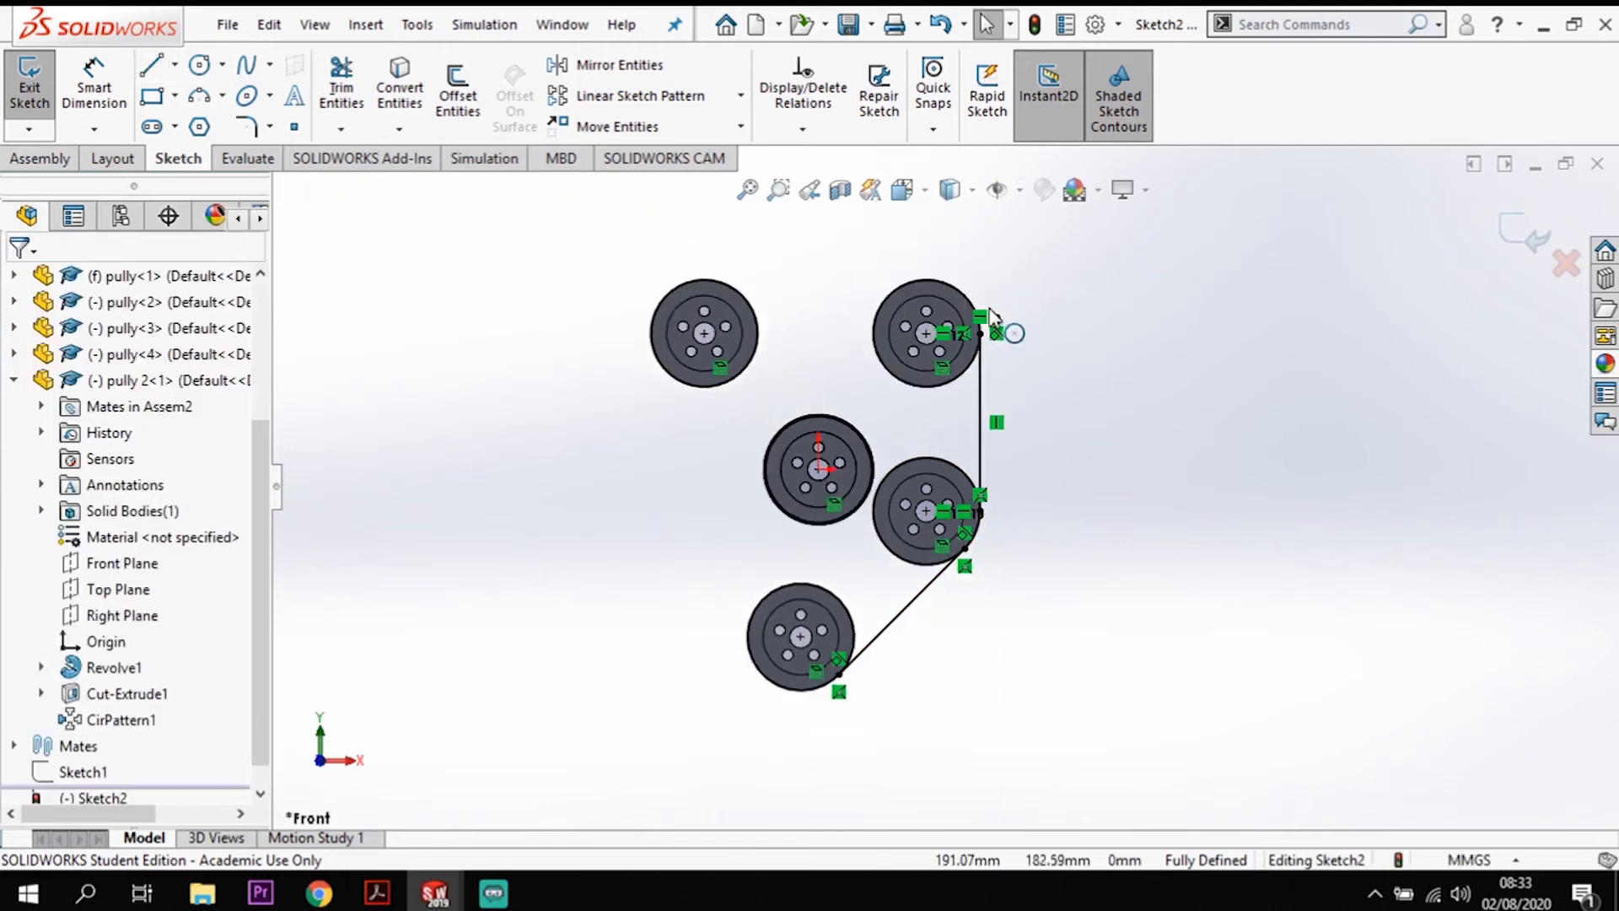
scroll(933, 325, "down", 2)
Step: Sketch a horizontal line from the top quadrant of the pully<3> circle to the top quadrant of the pully<4> circle
left_click(152, 64)
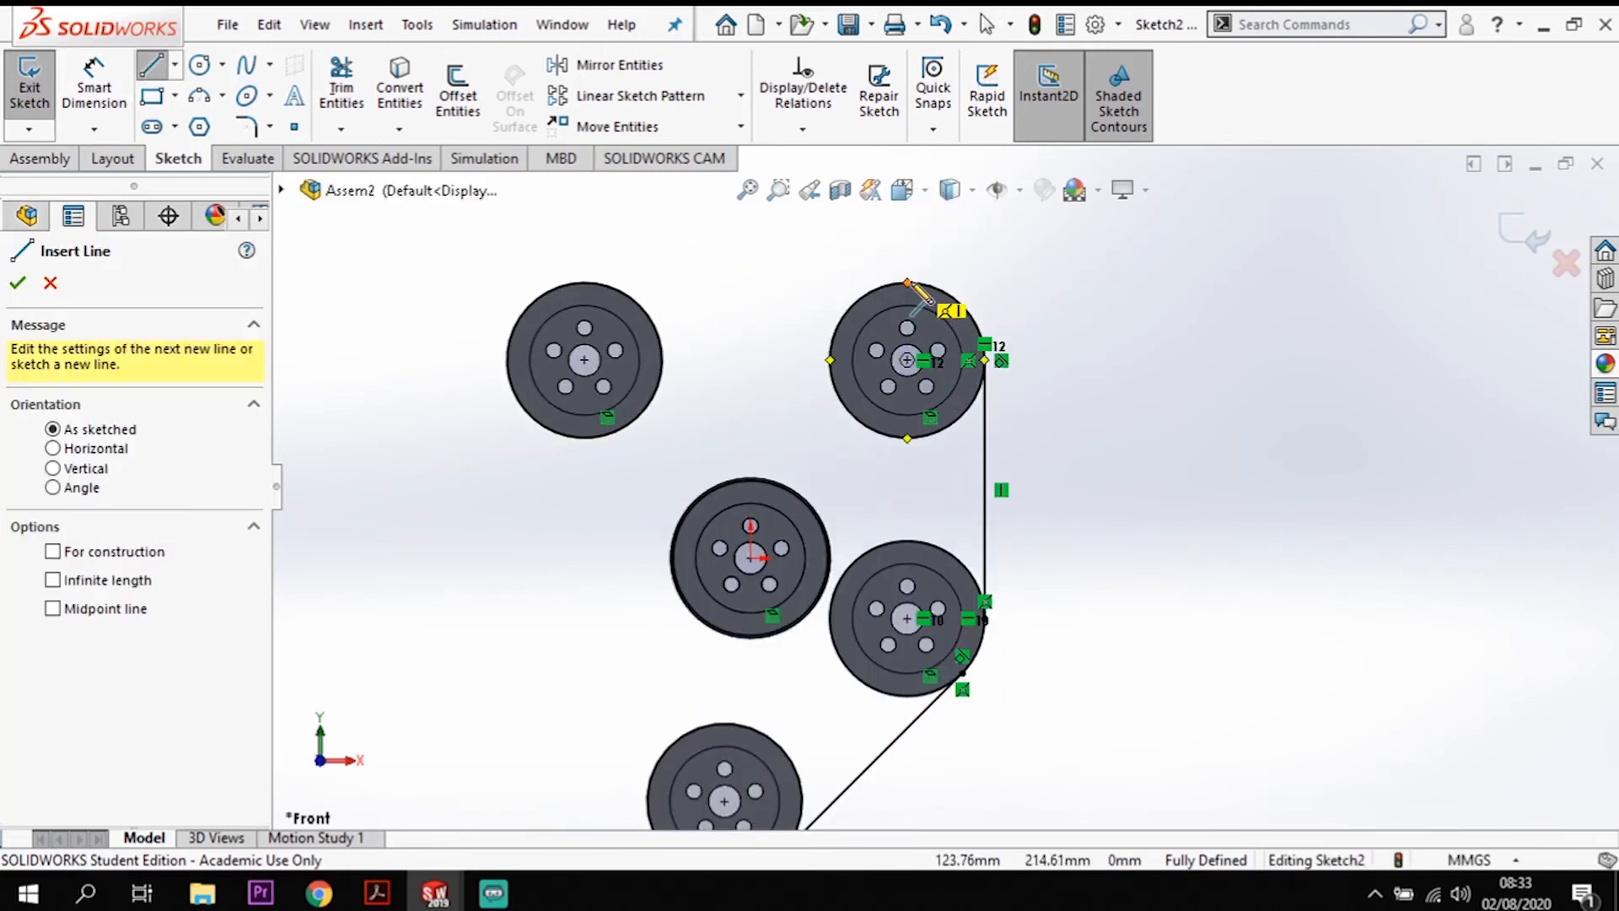
left_click(909, 284)
left_click(601, 284)
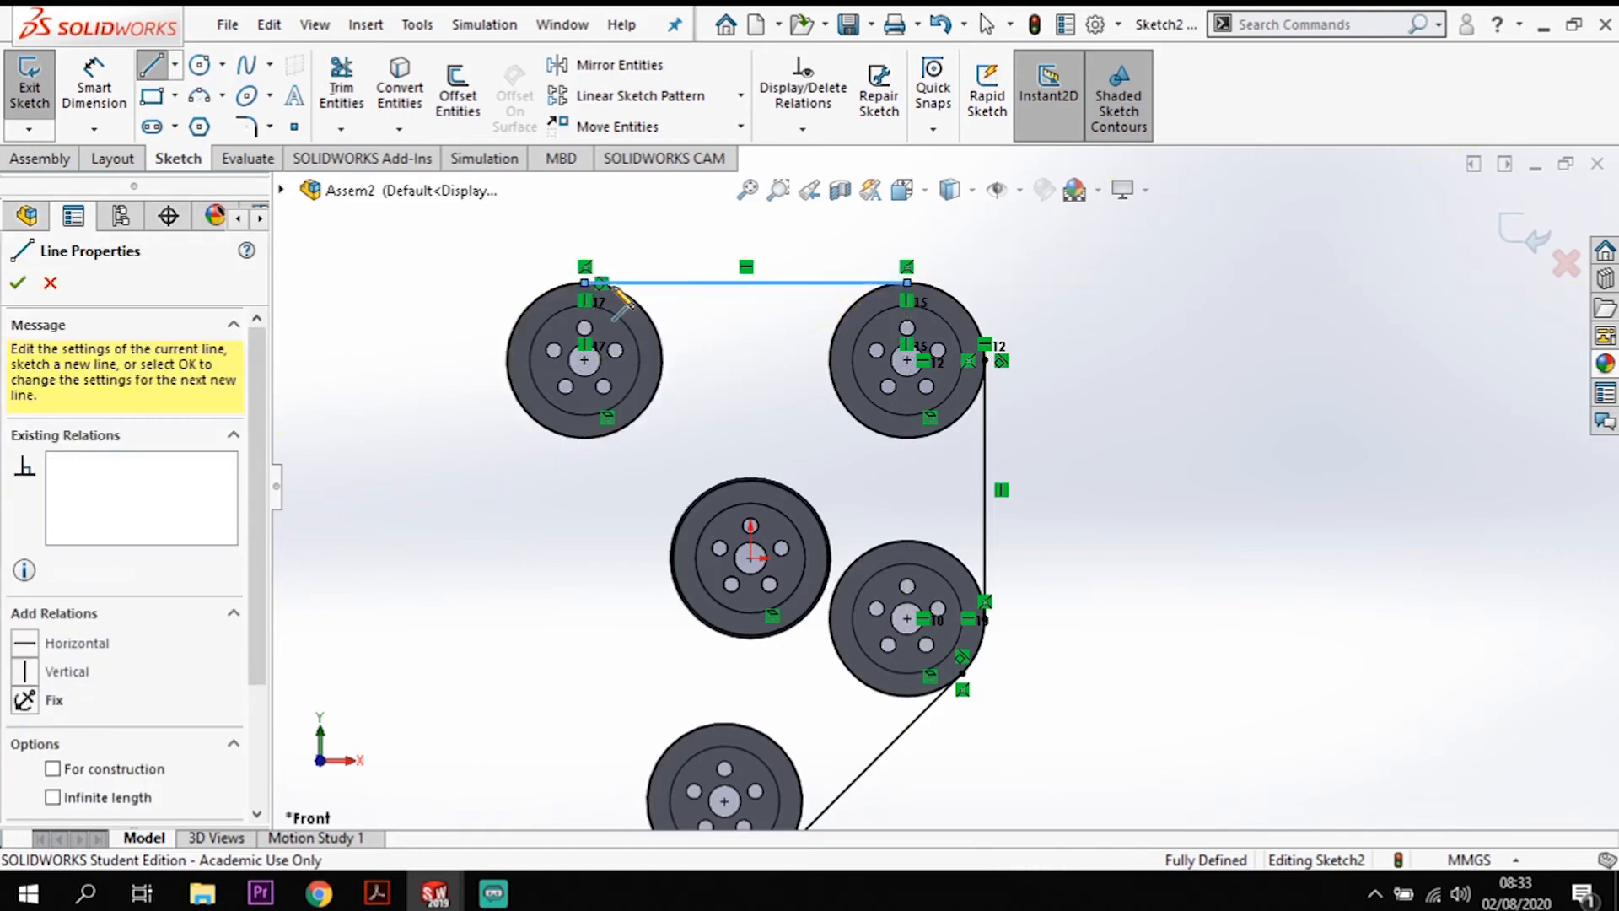
key("Escape")
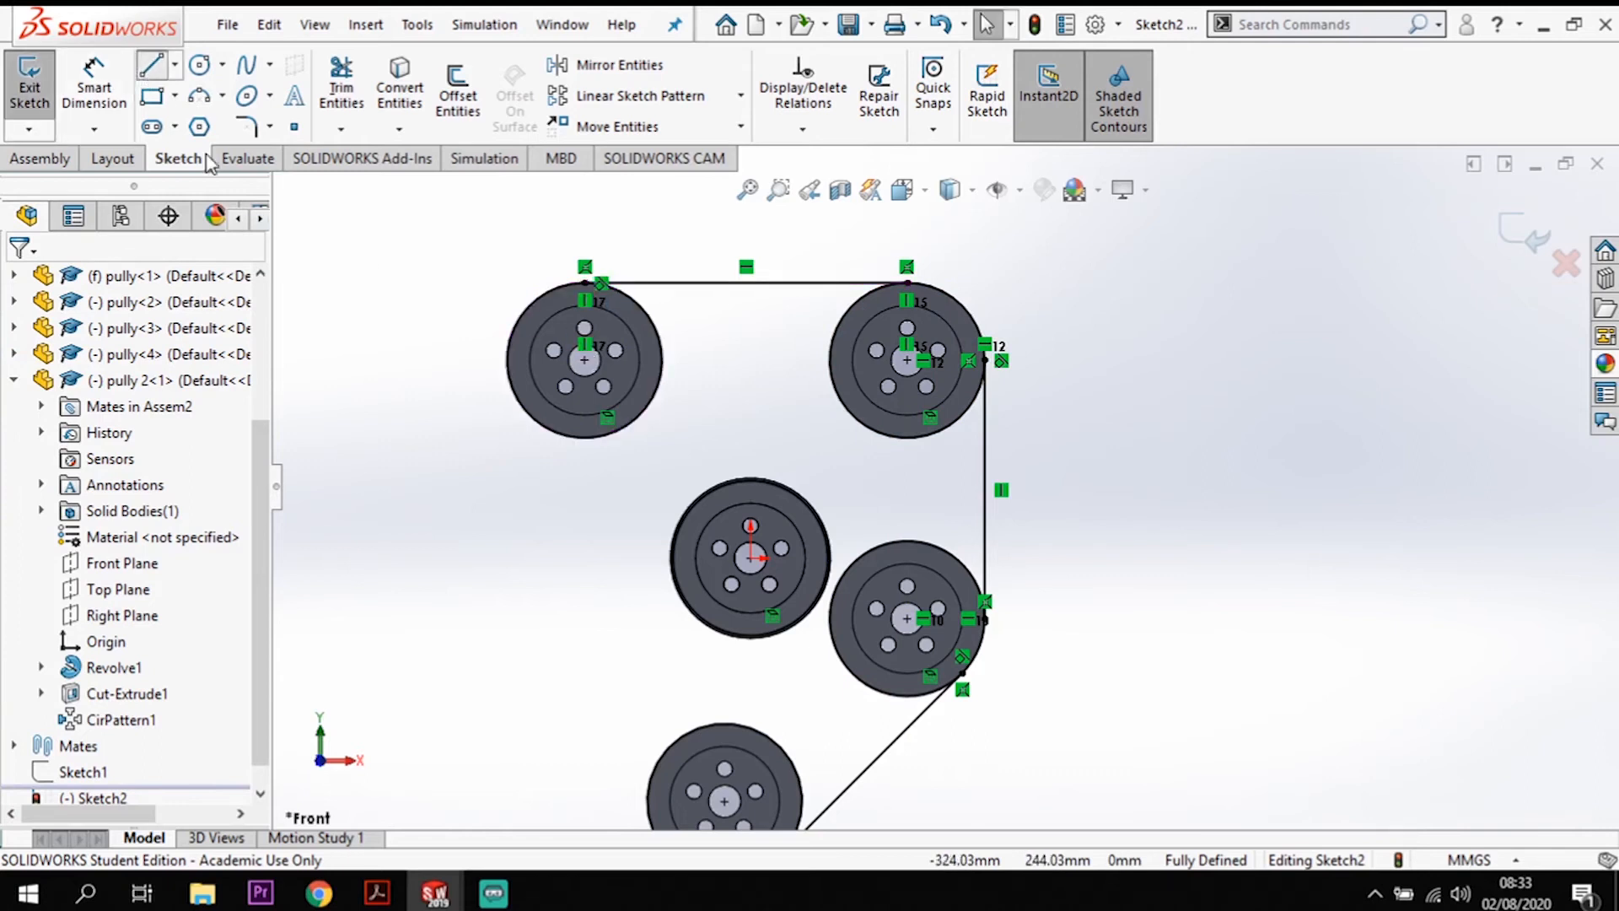
Step: Sketch a line tangent to the lower-left side of the pully<4> circle and the upper side of the pully 2<1> circle
key("l")
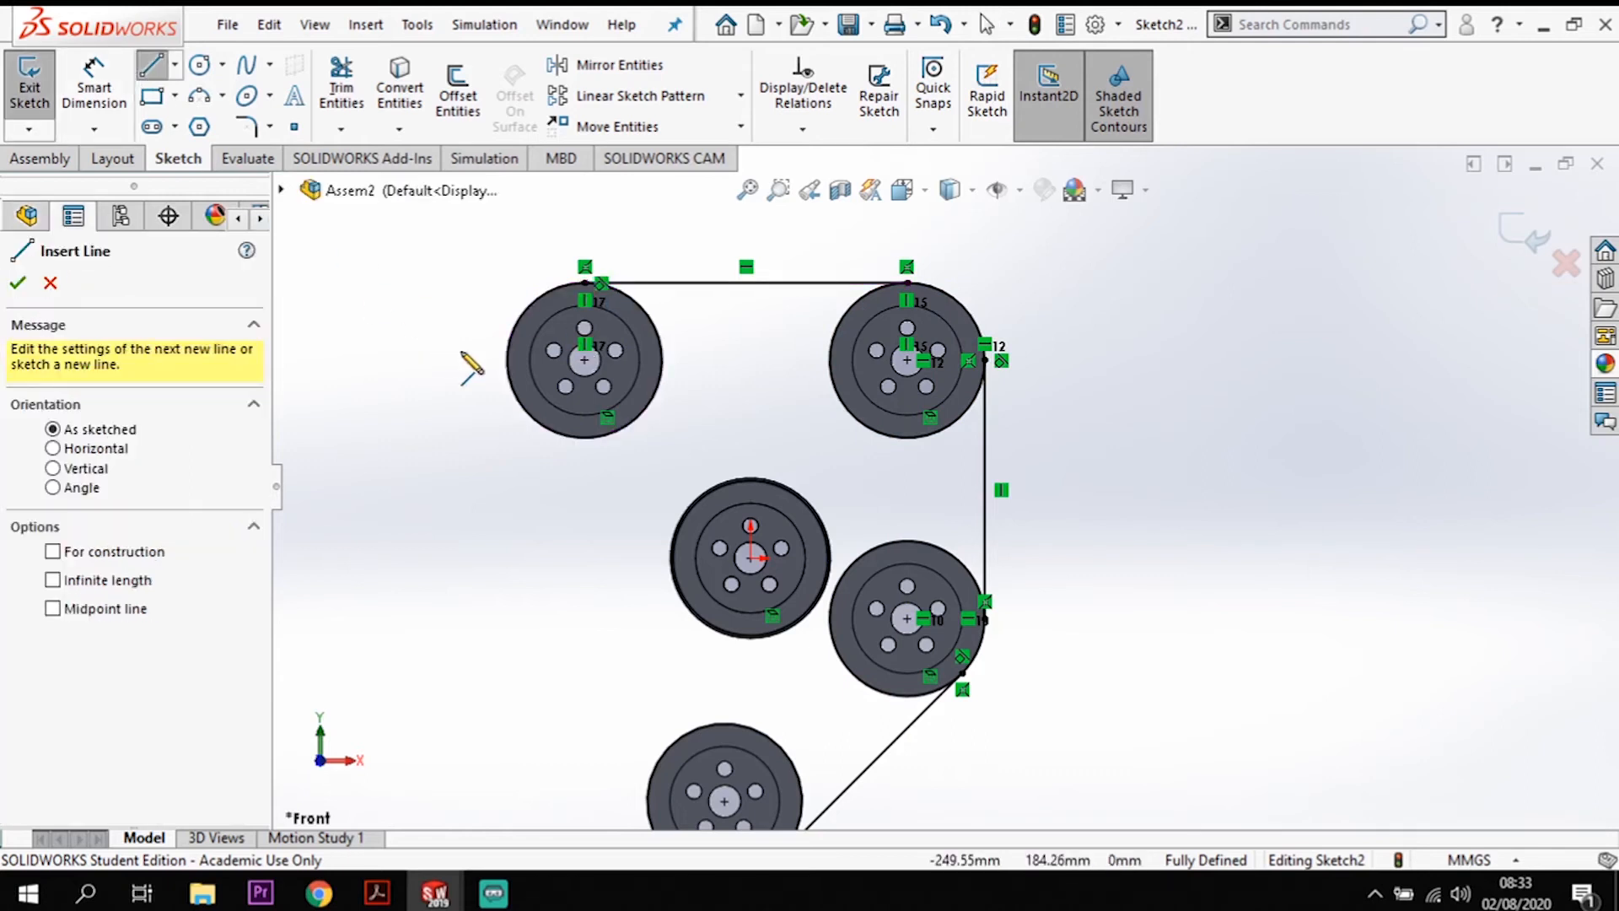
left_click(528, 413)
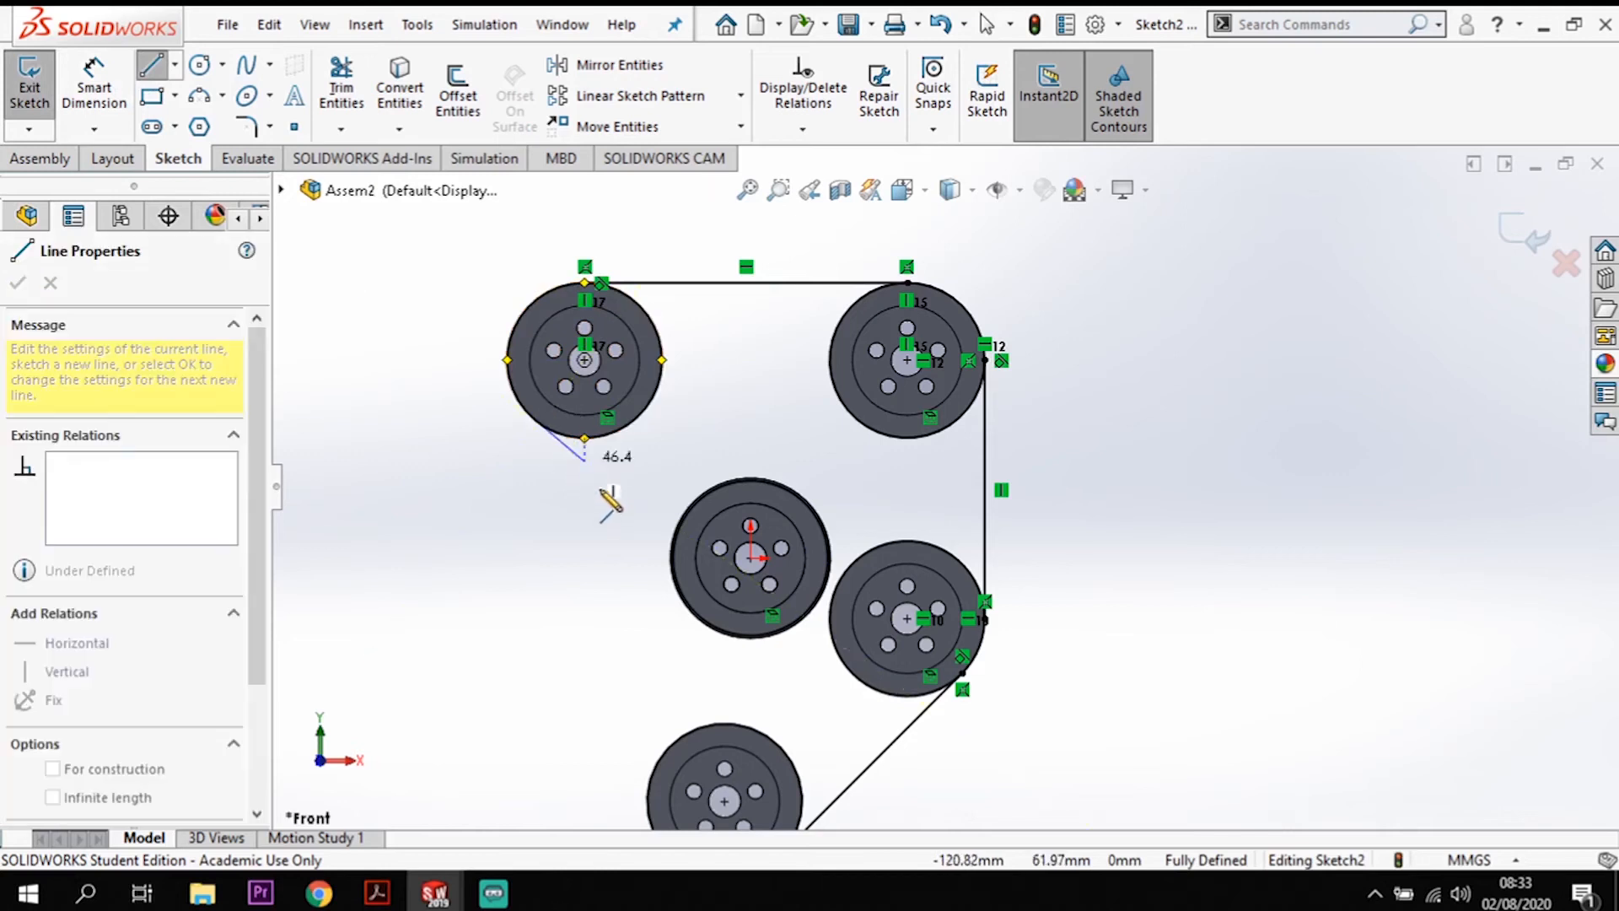
left_click(792, 501)
scroll(797, 489, "up", 5)
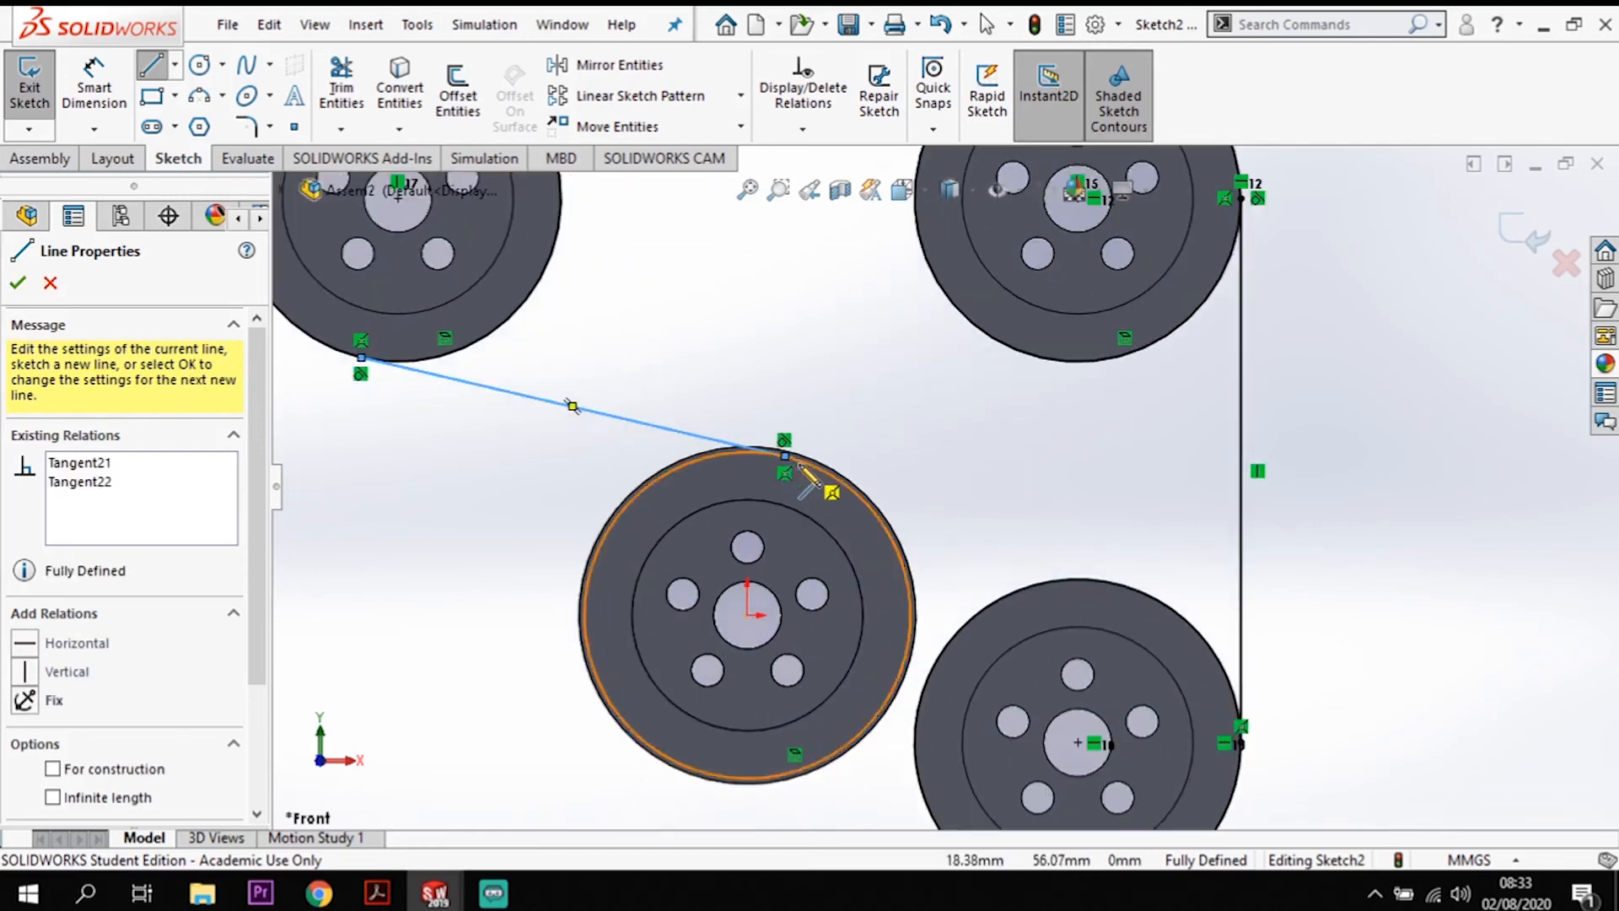
Step: Sketch a line tangent to the lower-right side of the pully 2<1> circle and the upper-left side of the pully<1> circle
scroll(809, 531, "down", 5)
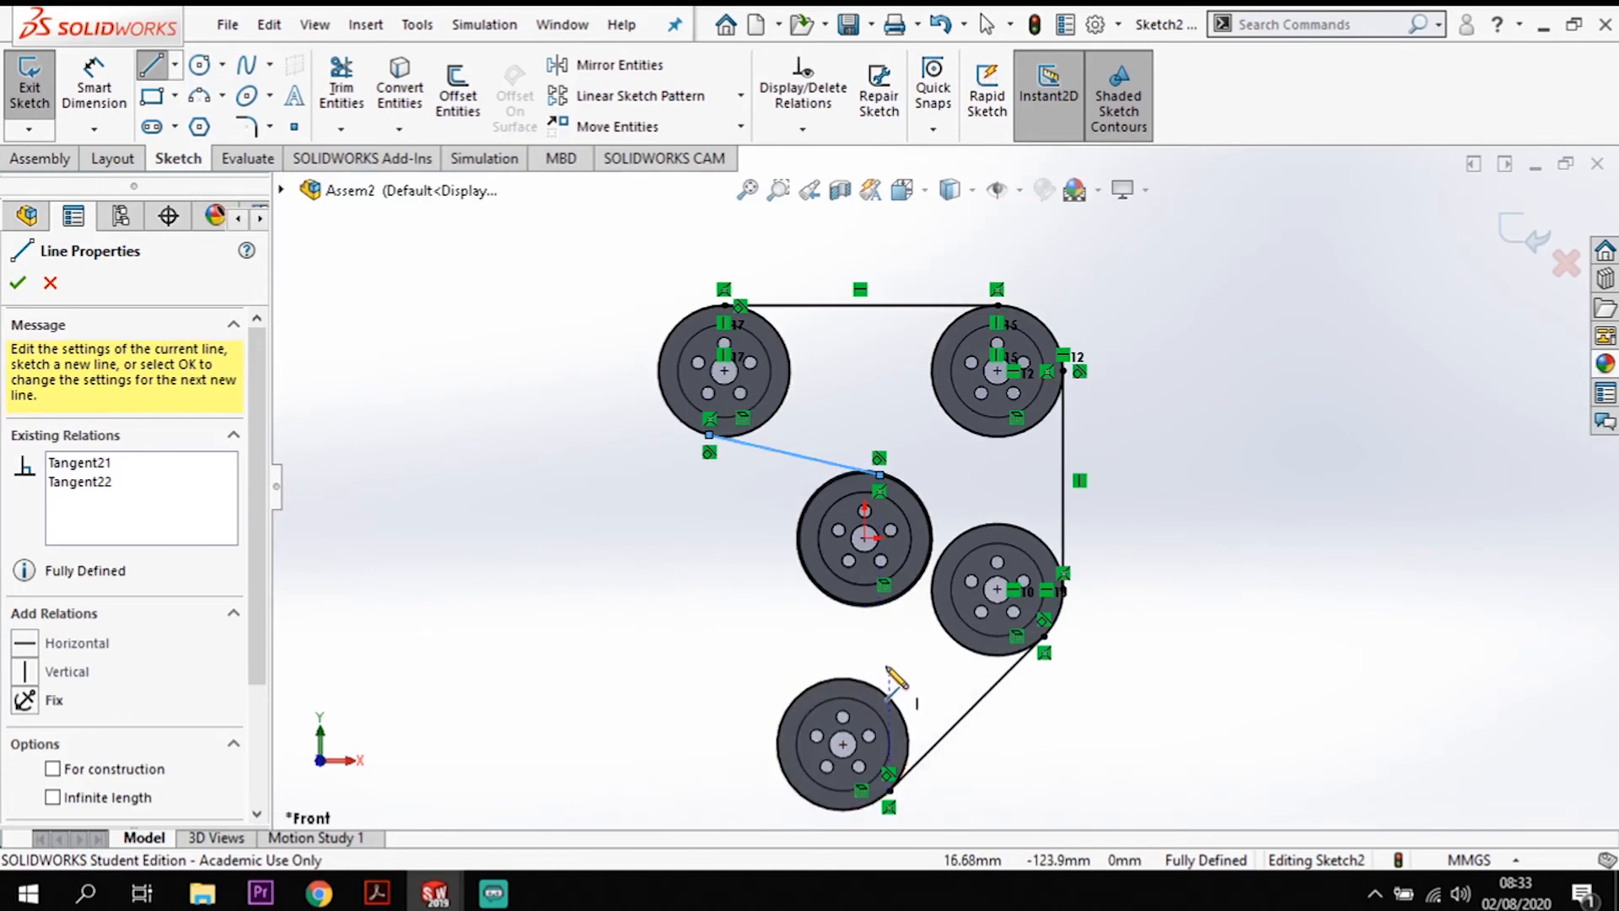
scroll(892, 681, "up", 2)
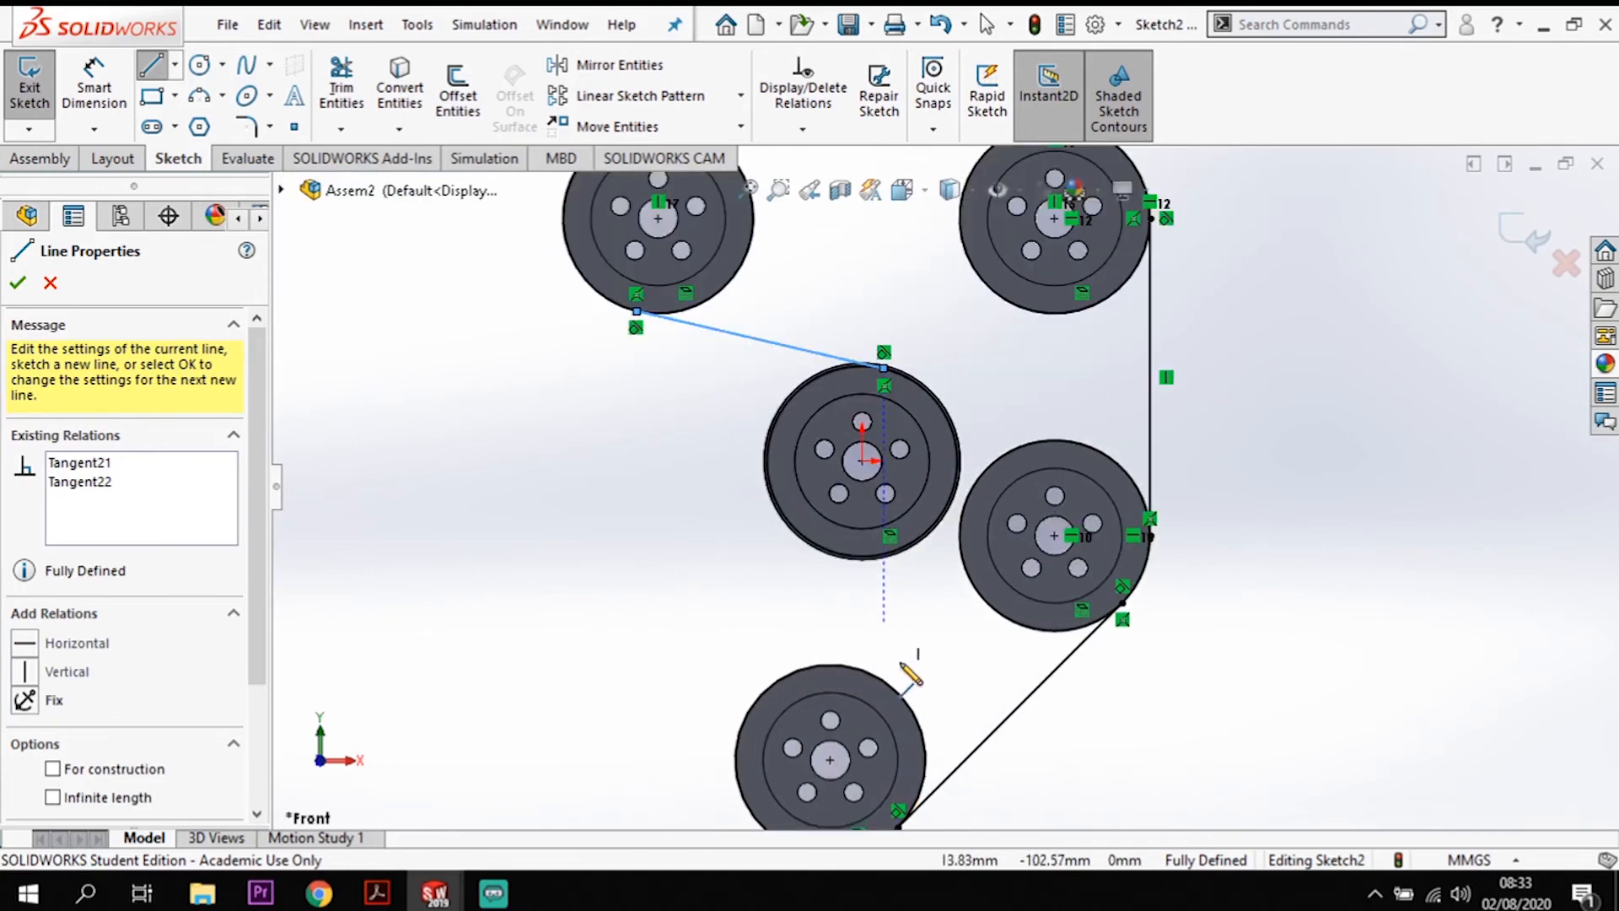
left_click(941, 528)
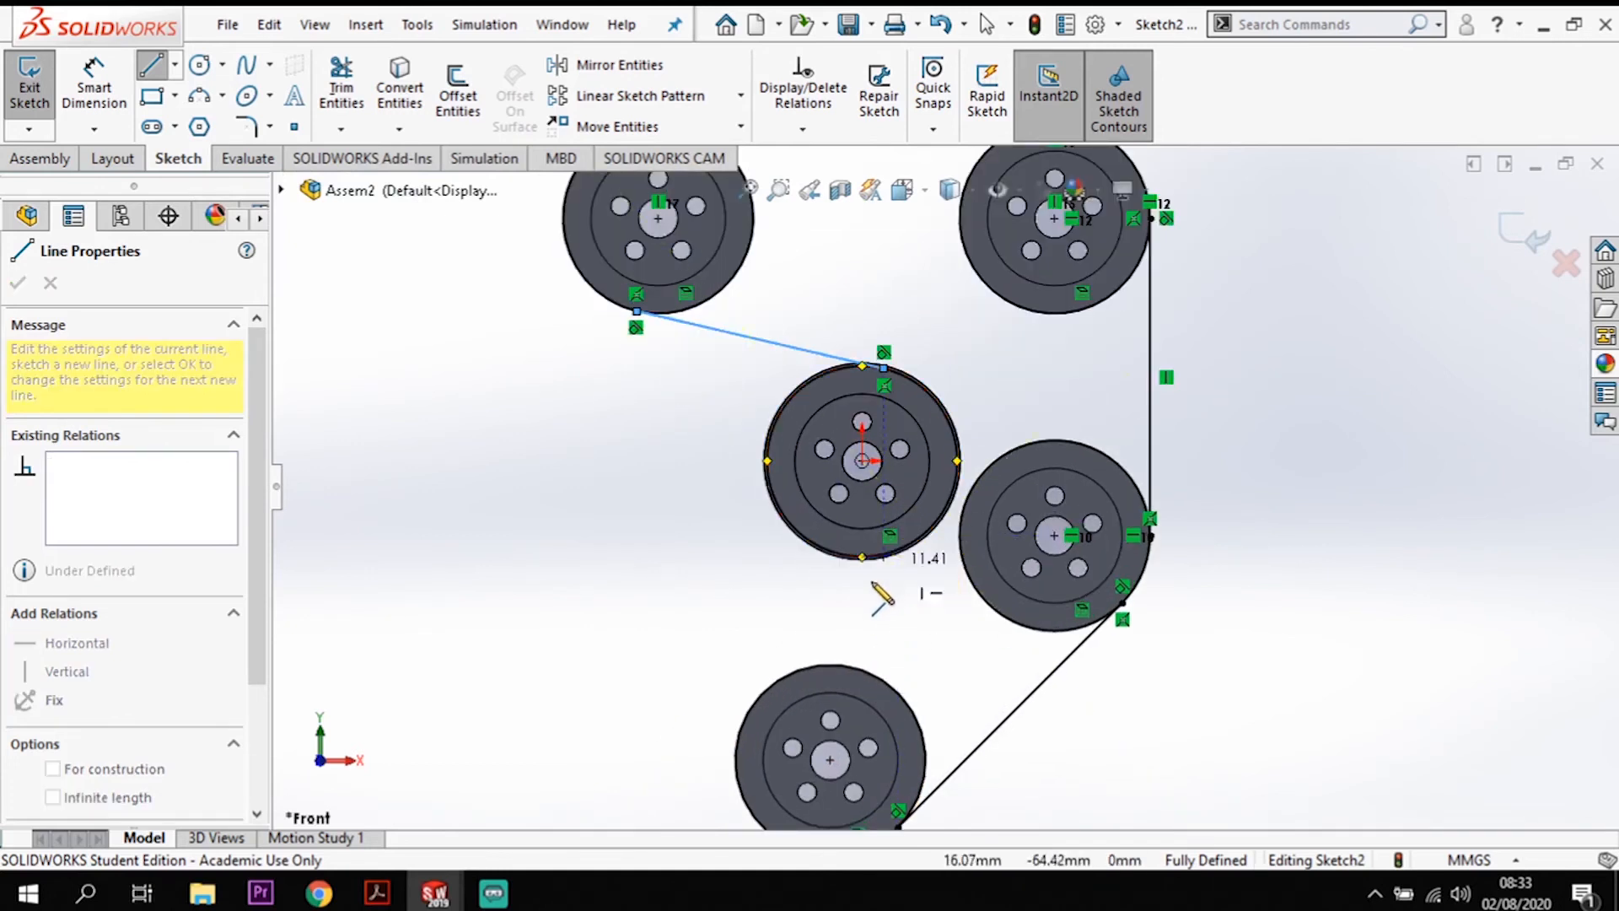
double_click(765, 691)
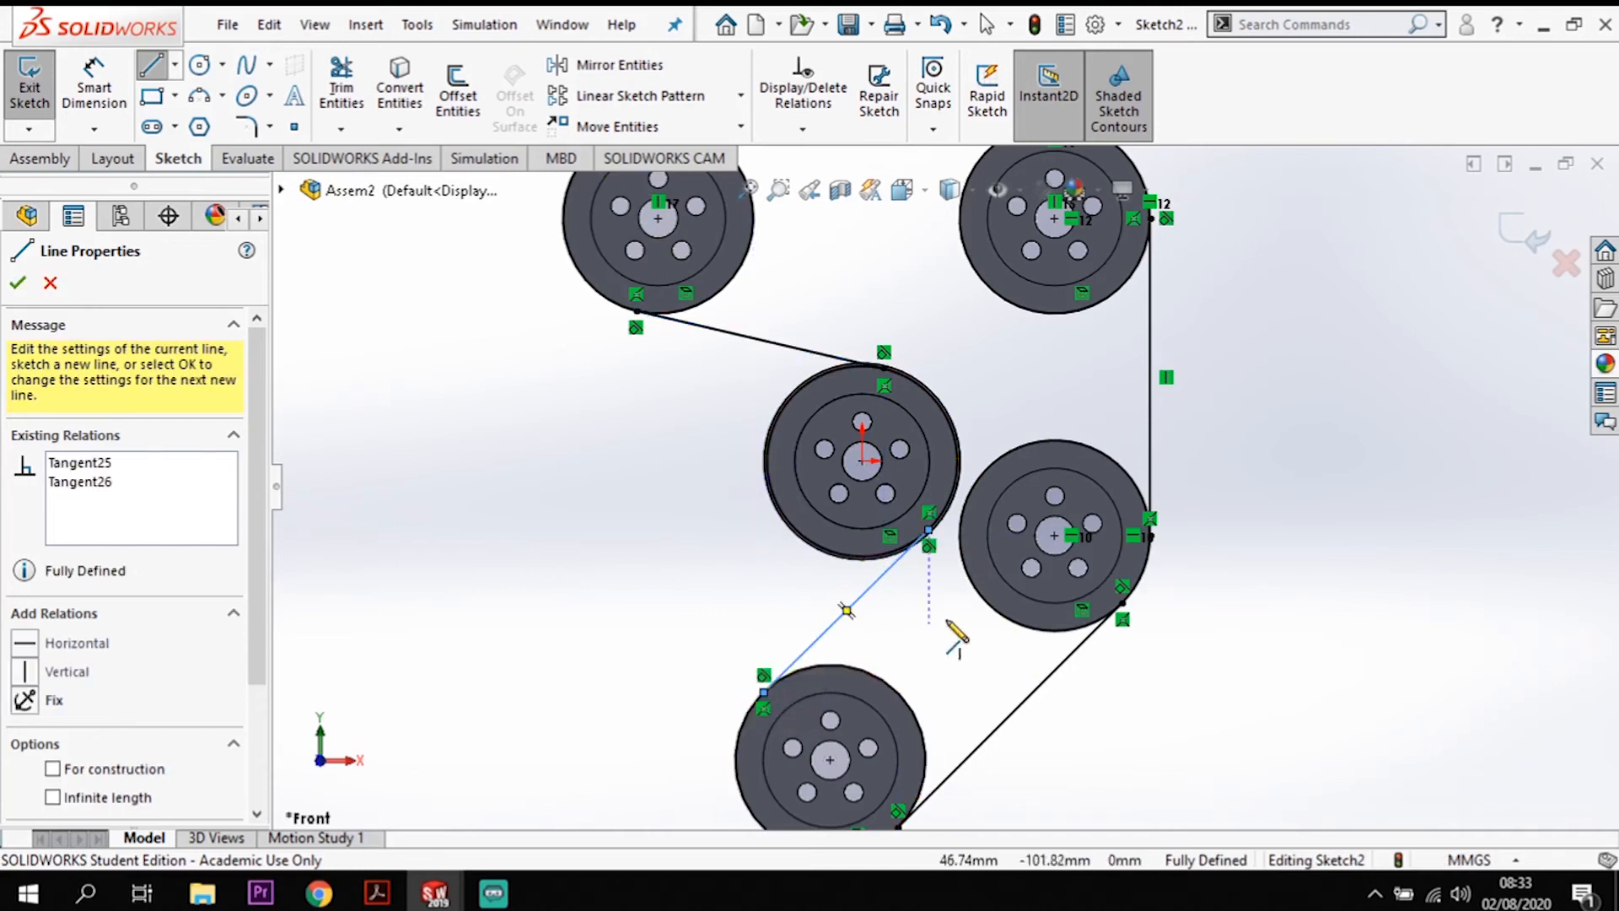
key("Escape")
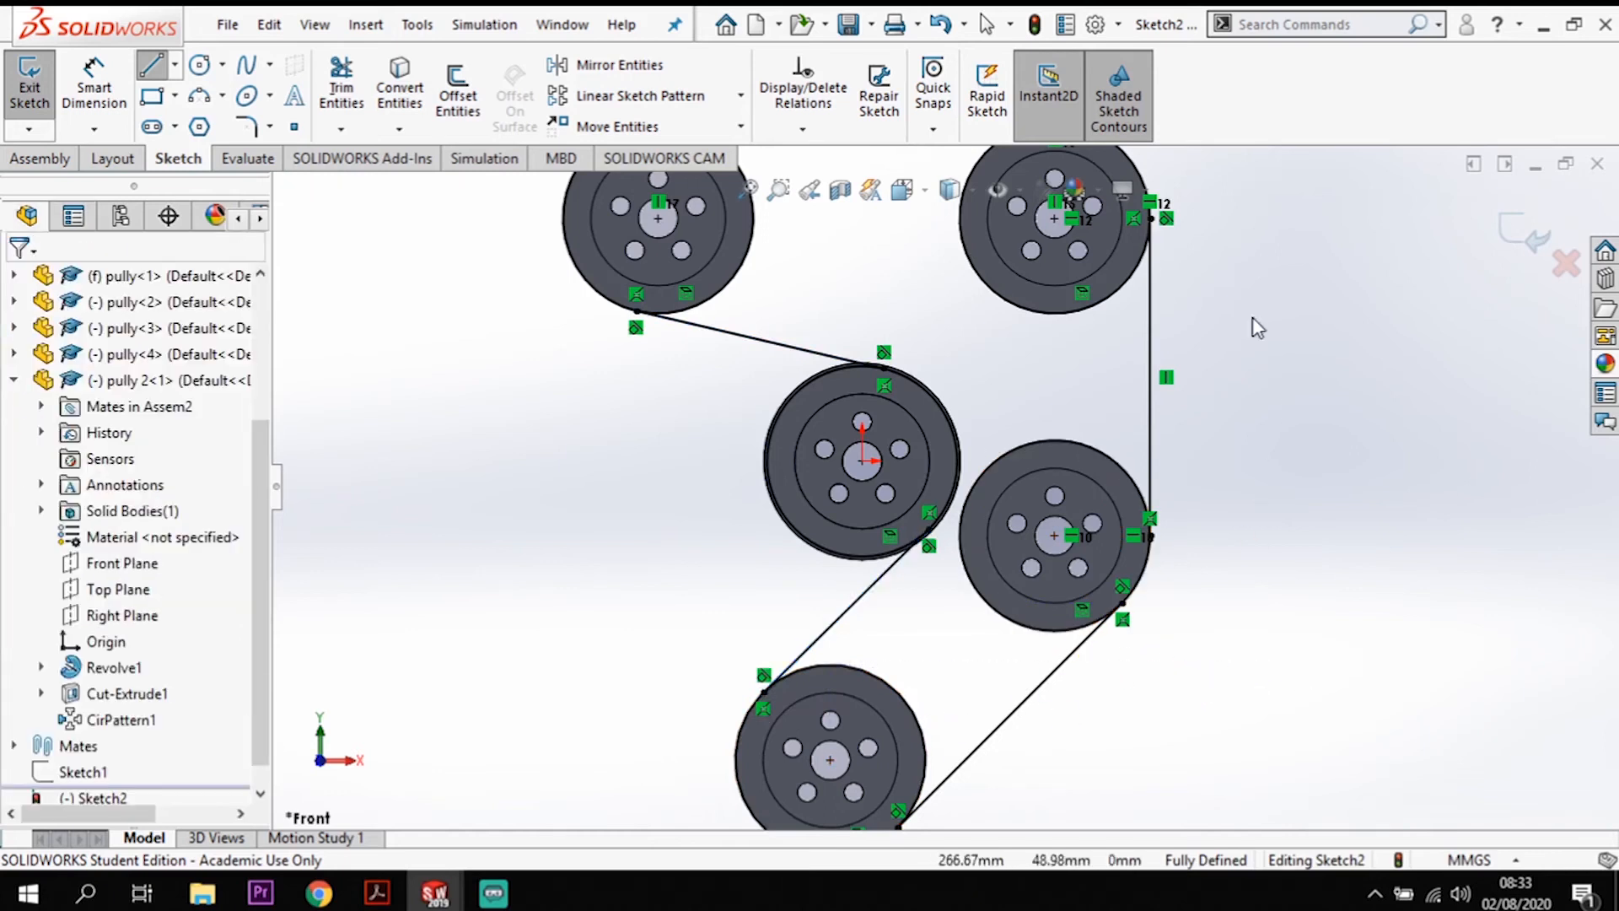
Step: Trim the unused arcs off the five pulley circles to leave a single closed belt loop, and close the sketch
scroll(1149, 485, "up", 3)
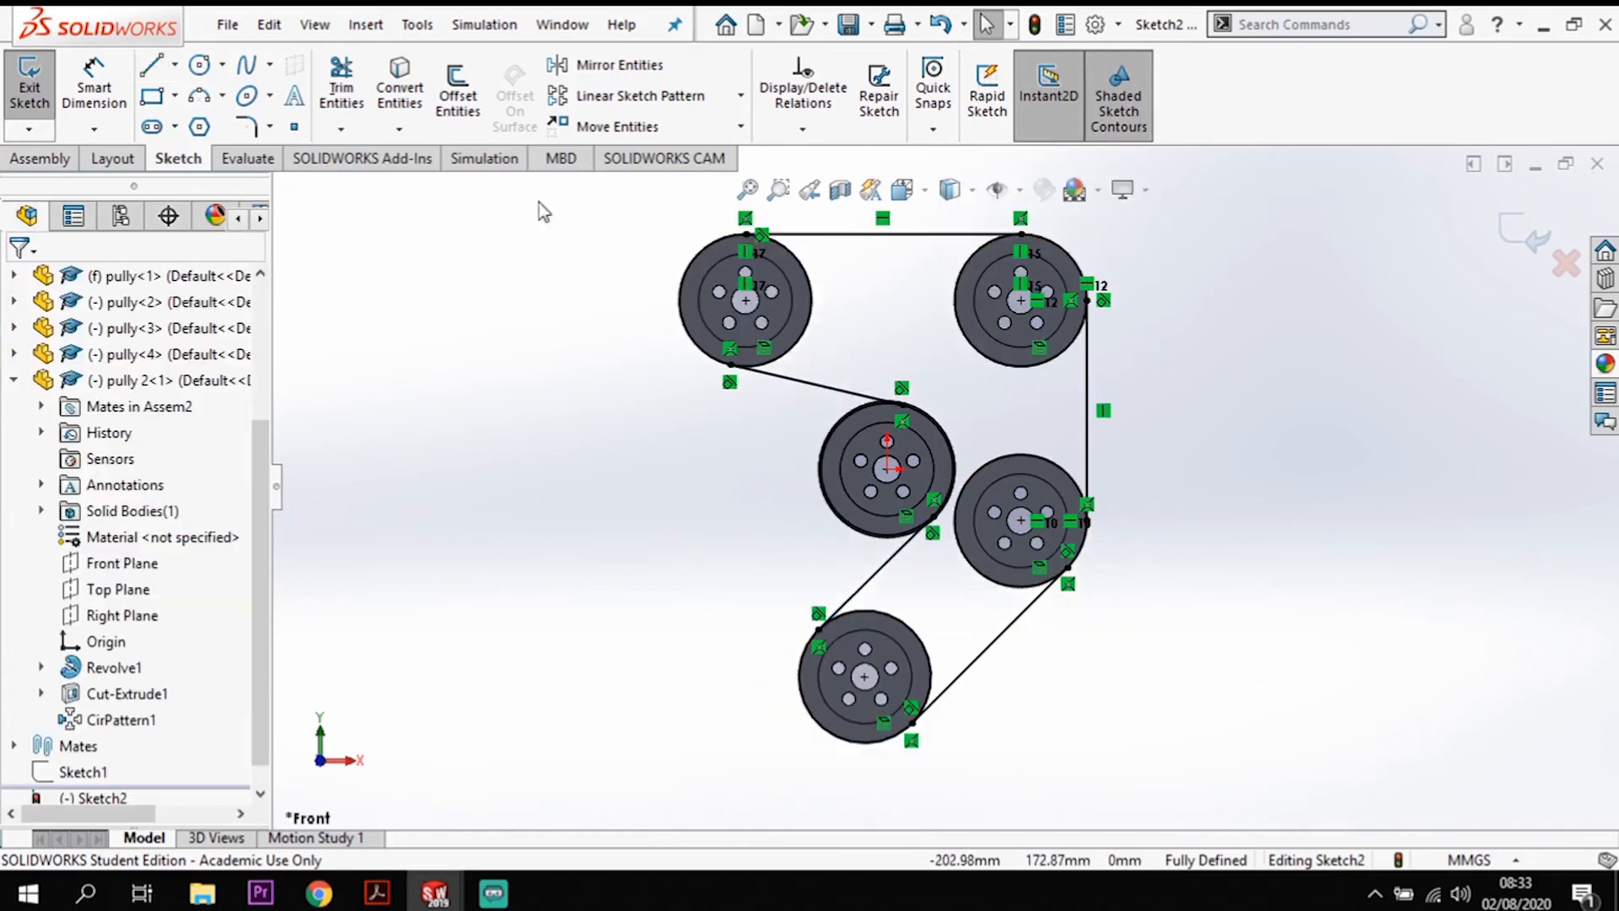
left_click(342, 84)
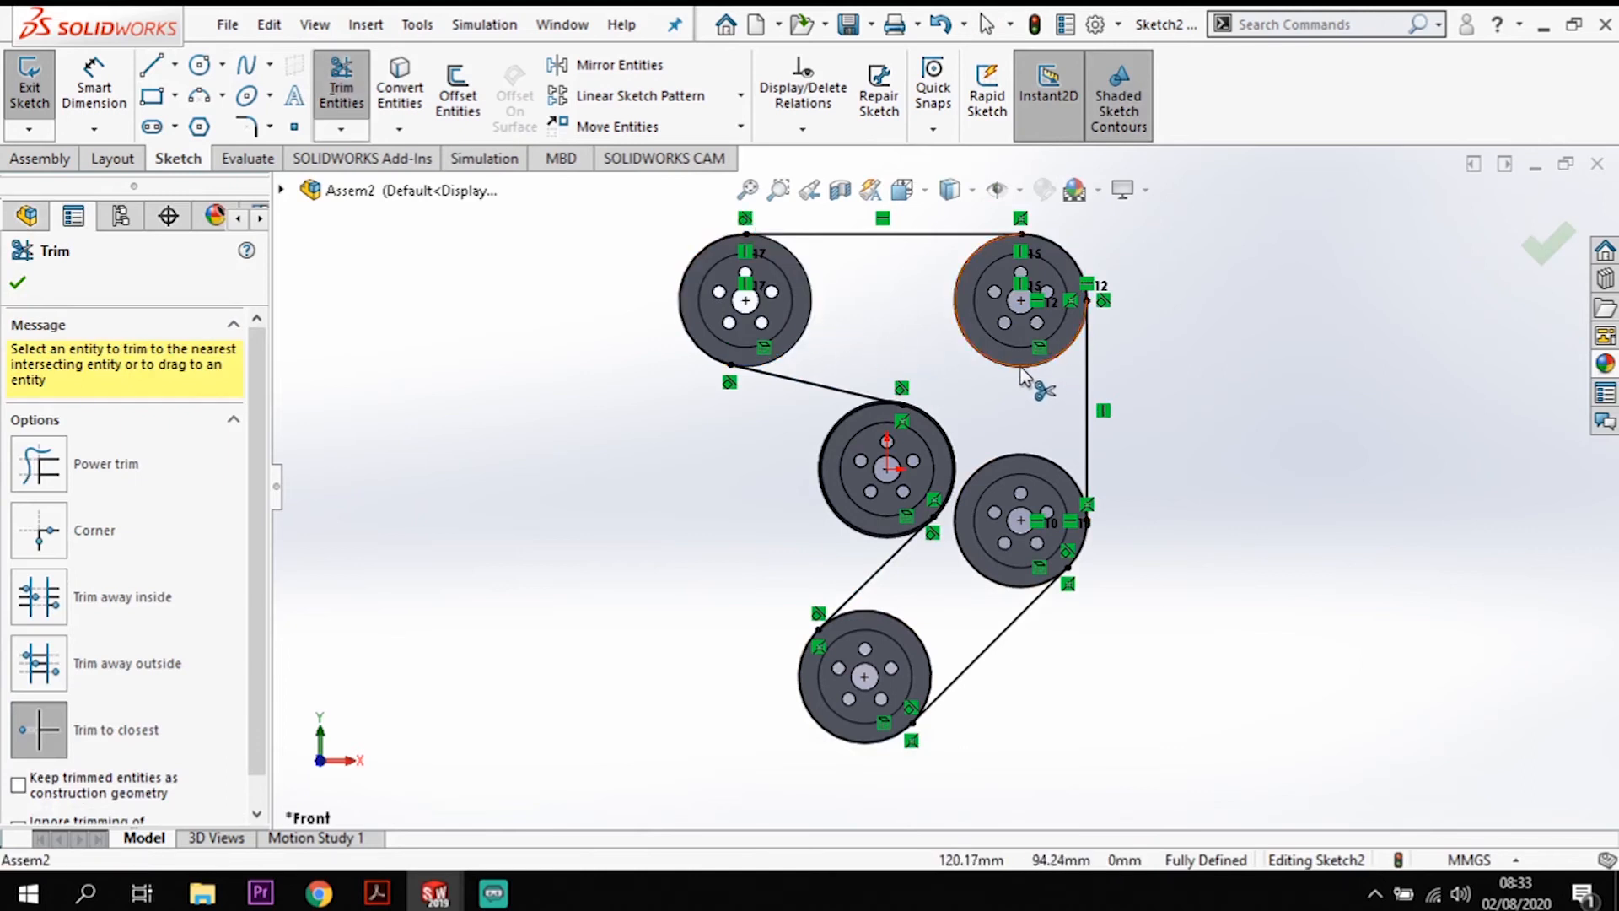
left_click(821, 472)
left_click(1023, 463)
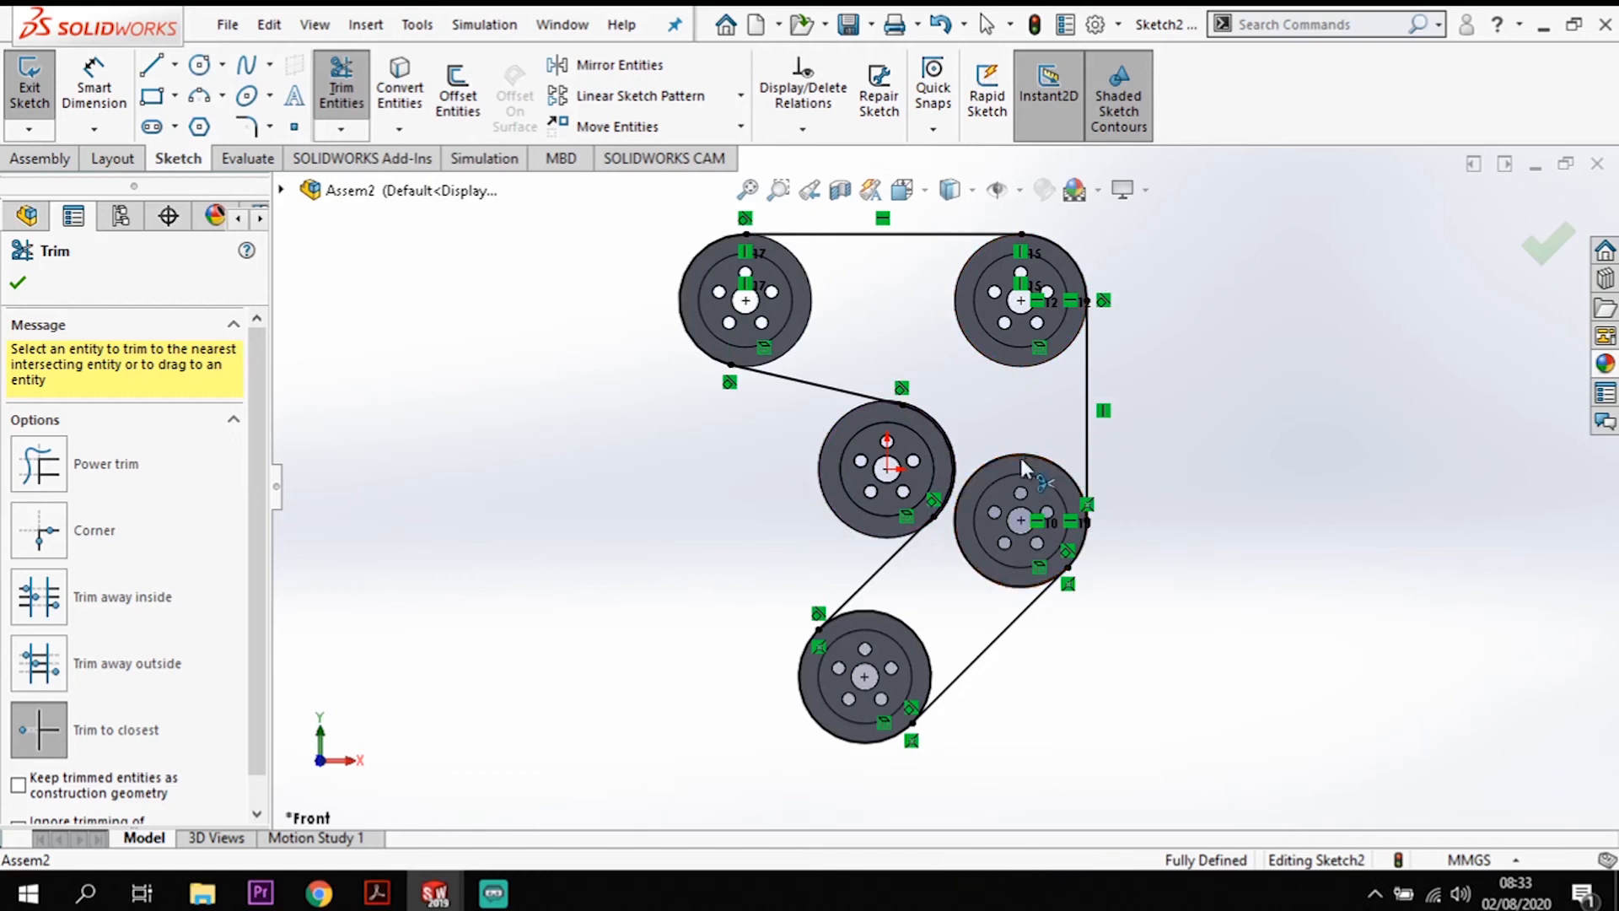
left_click(908, 640)
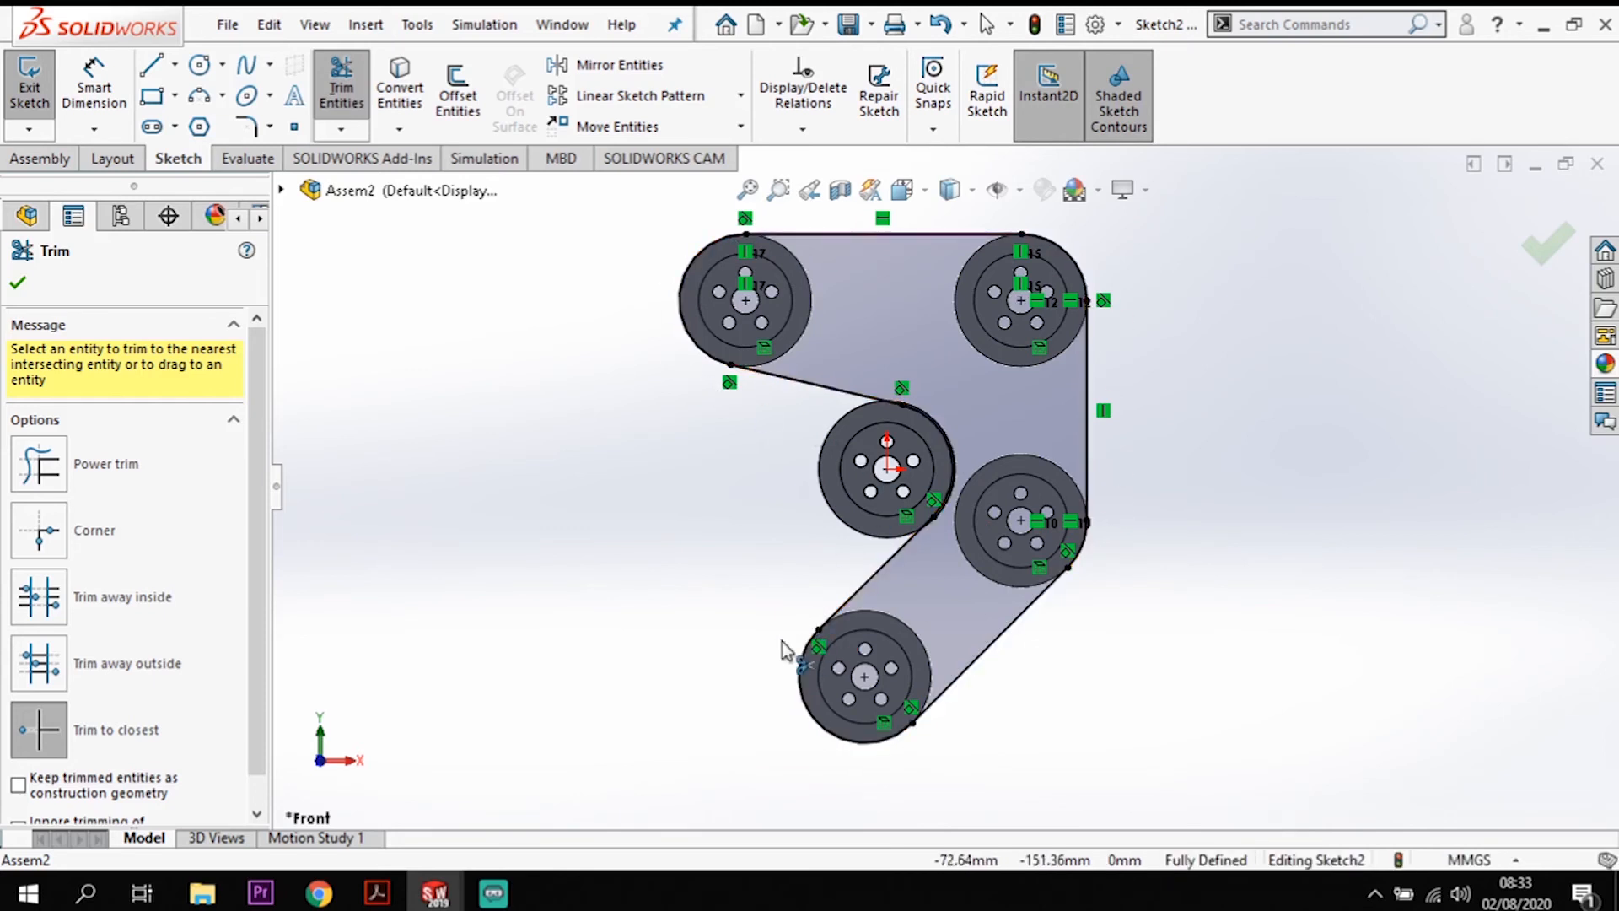
left_click(1547, 253)
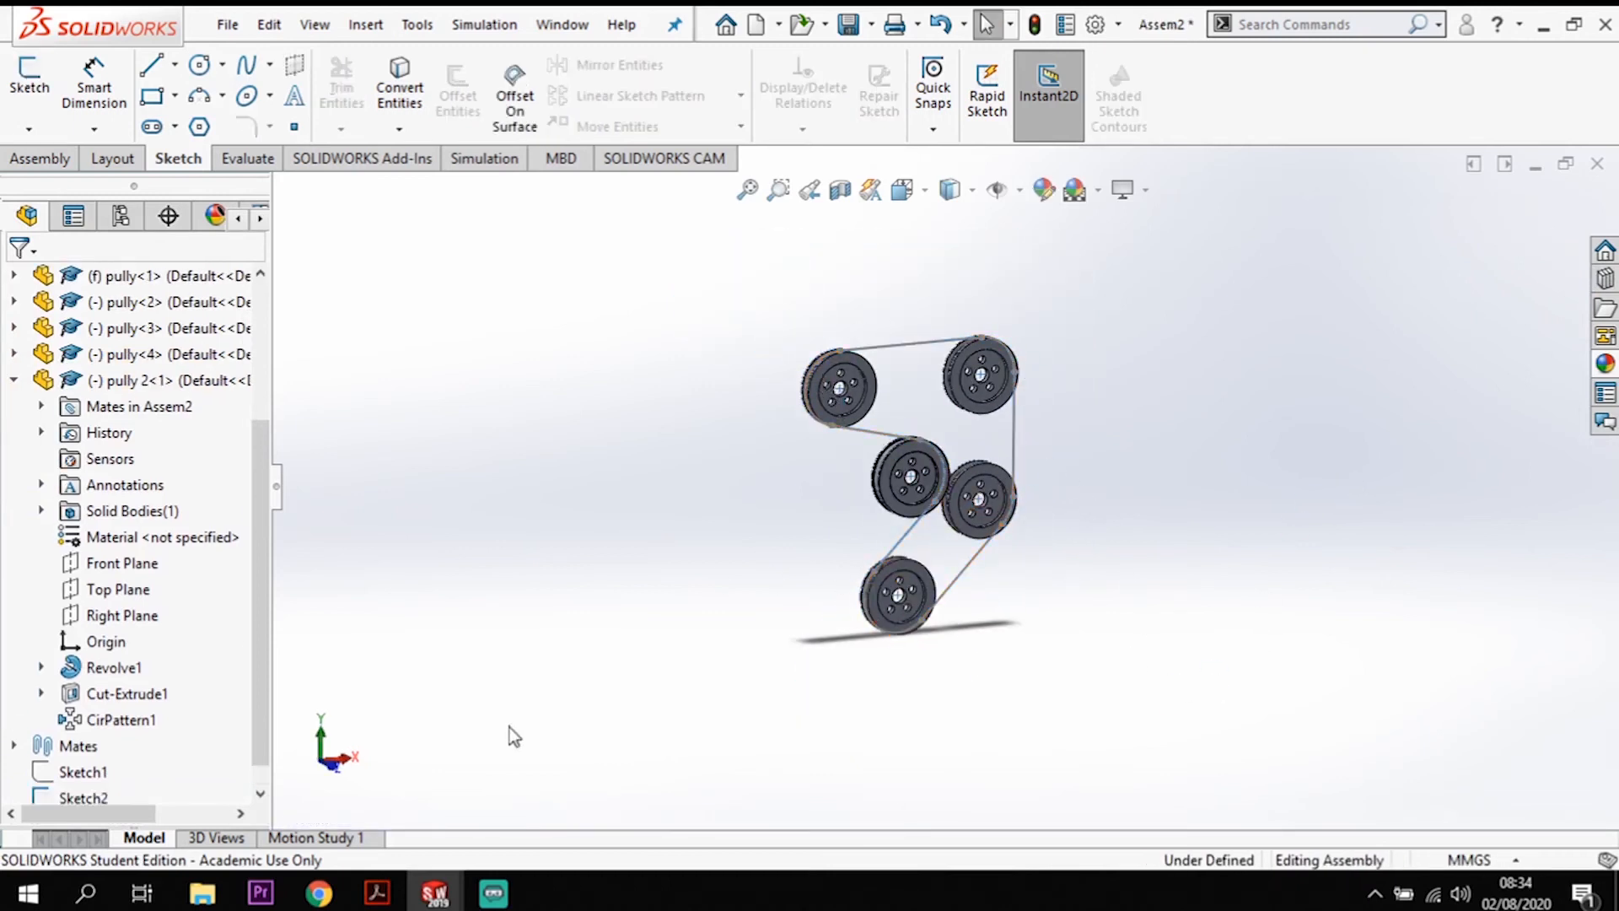
Step: Copy the belt path sketch Sketch2 from the assembly and create a new part document
scroll(260, 628, "down", 1)
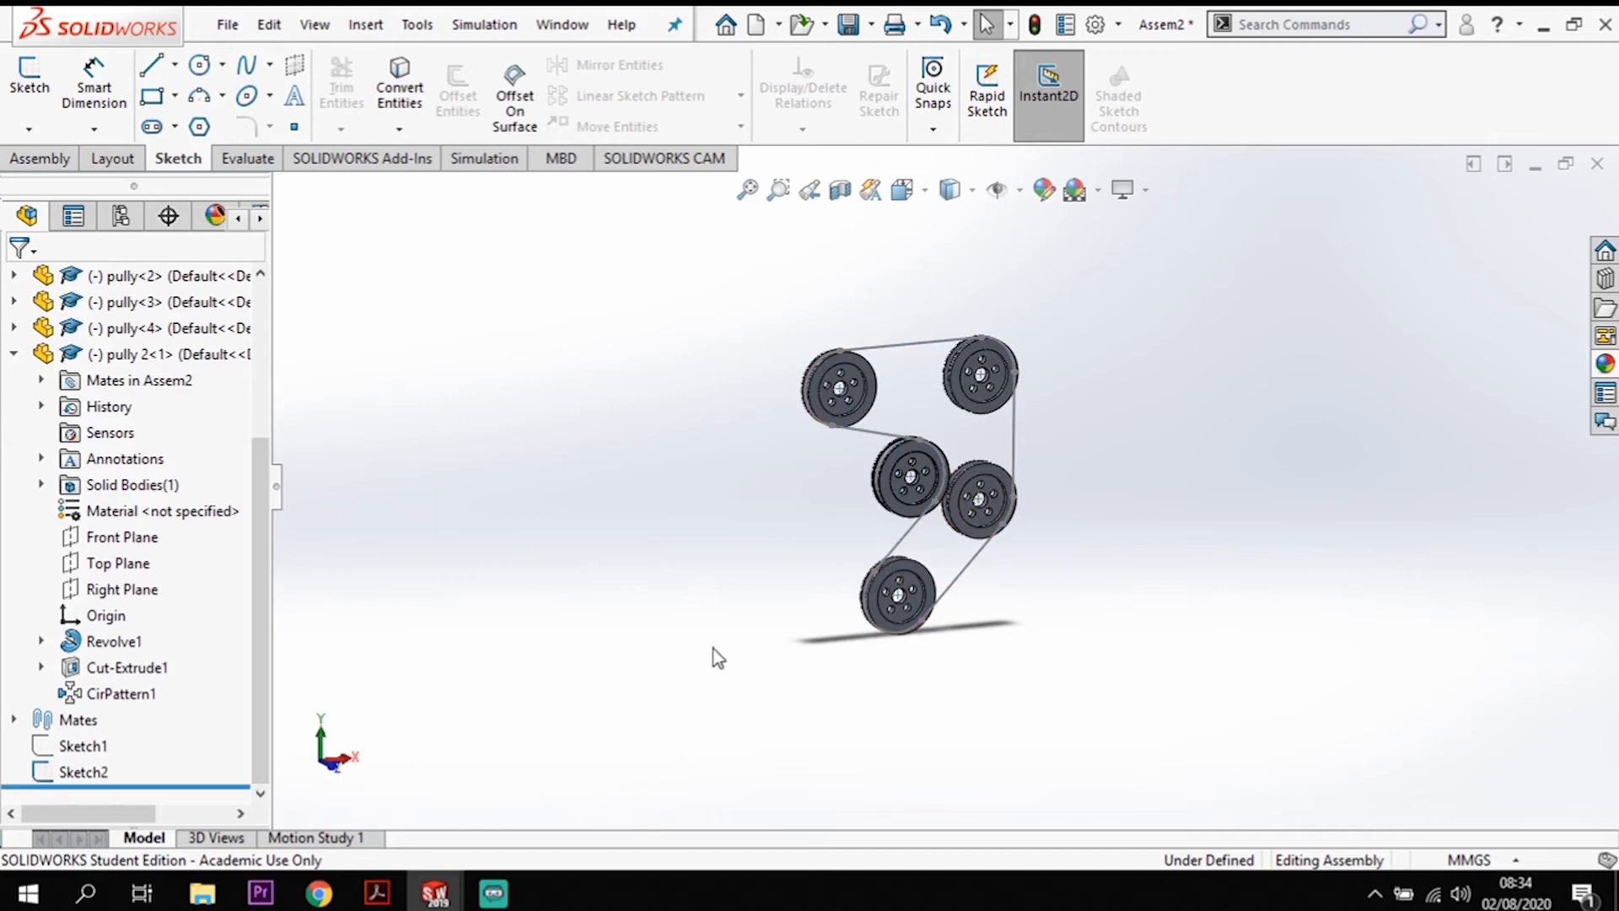
left_click(82, 772)
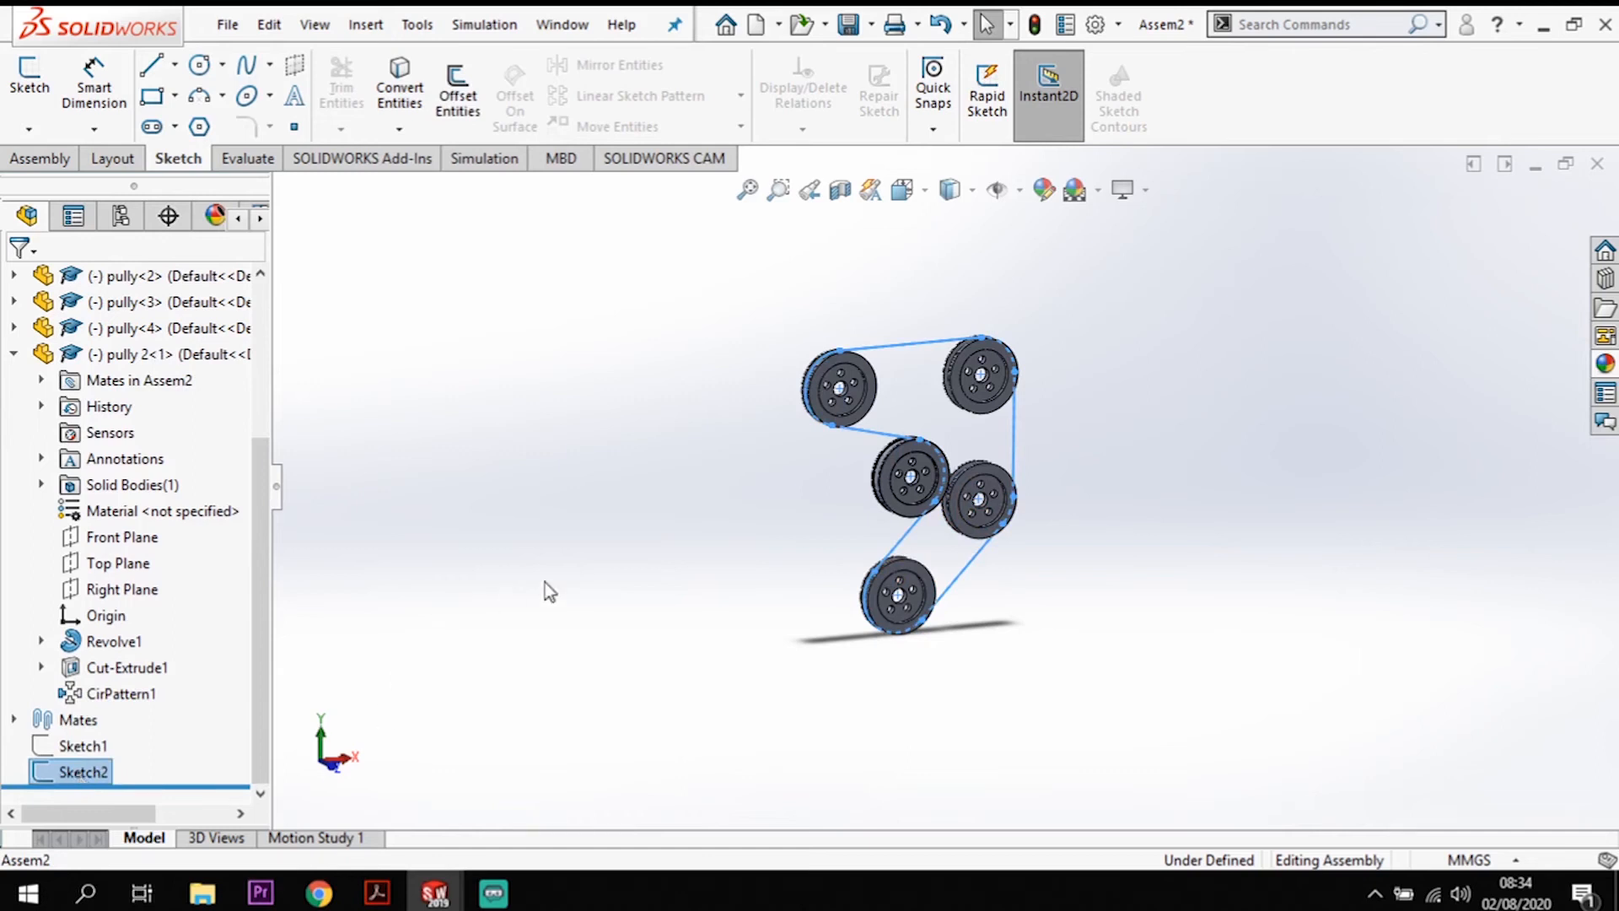
left_click(240, 23)
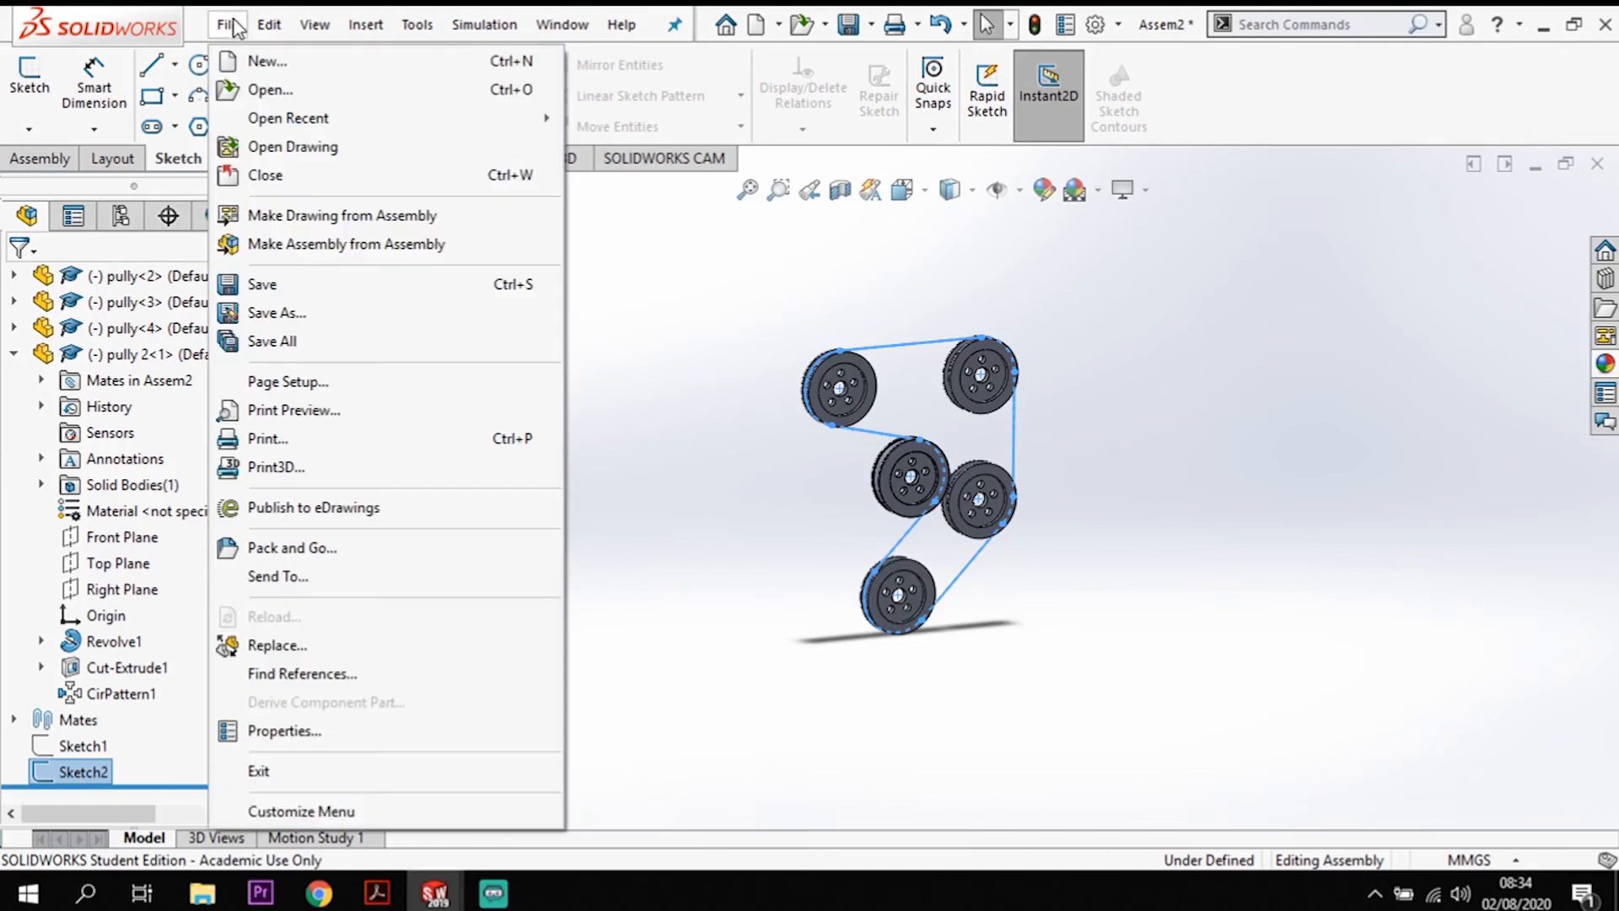
key("Escape")
key("ctrl+n")
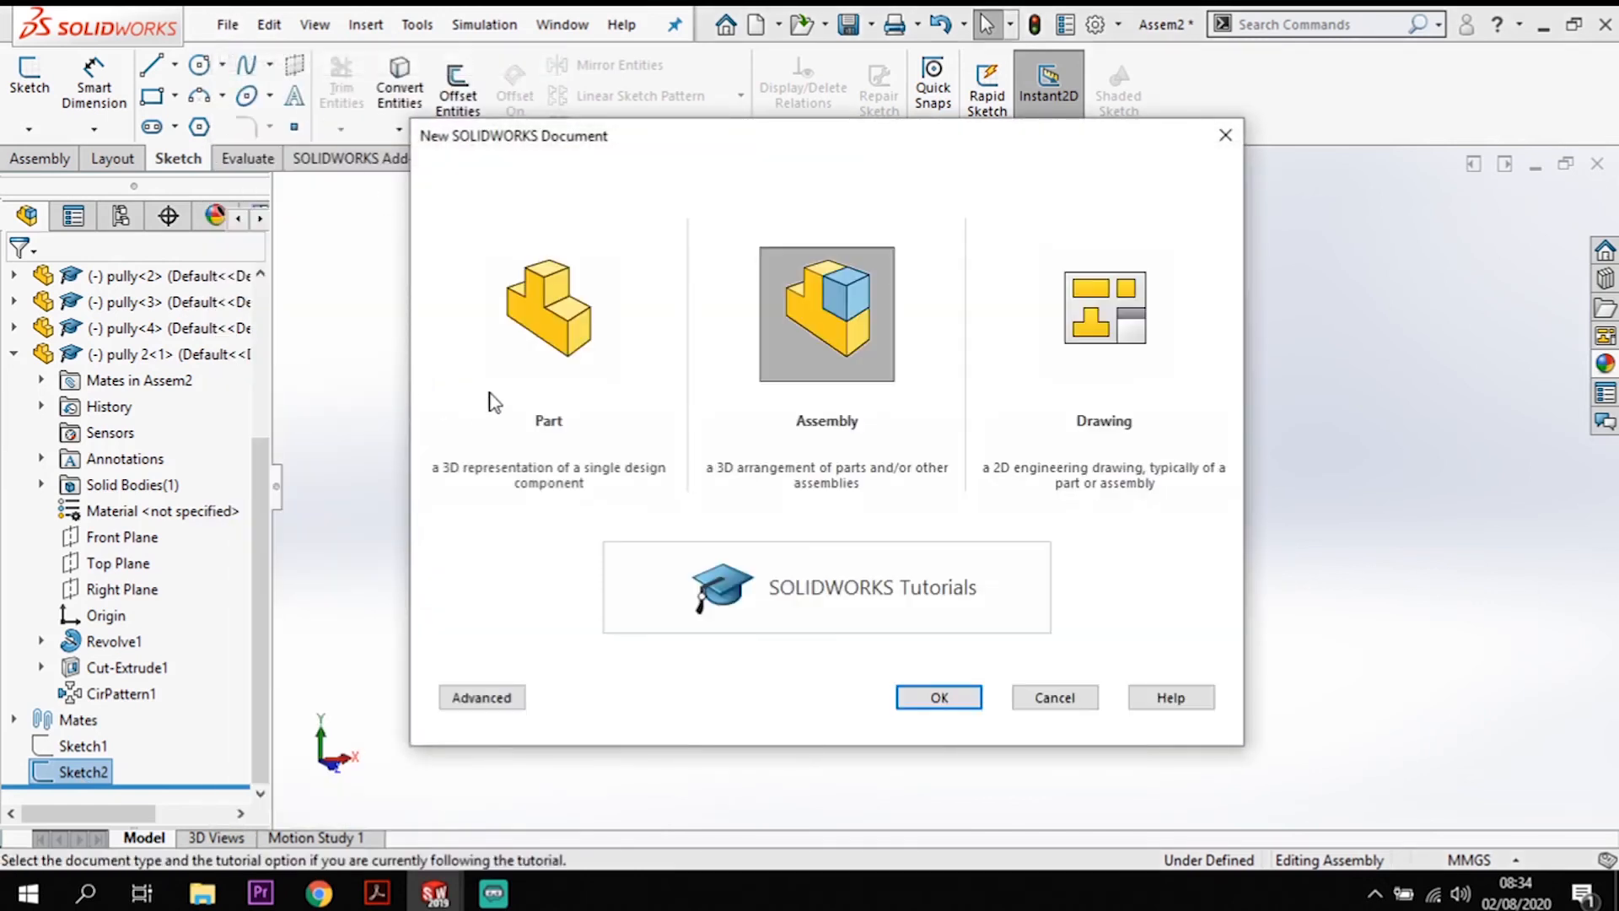
left_click(548, 341)
left_click(939, 697)
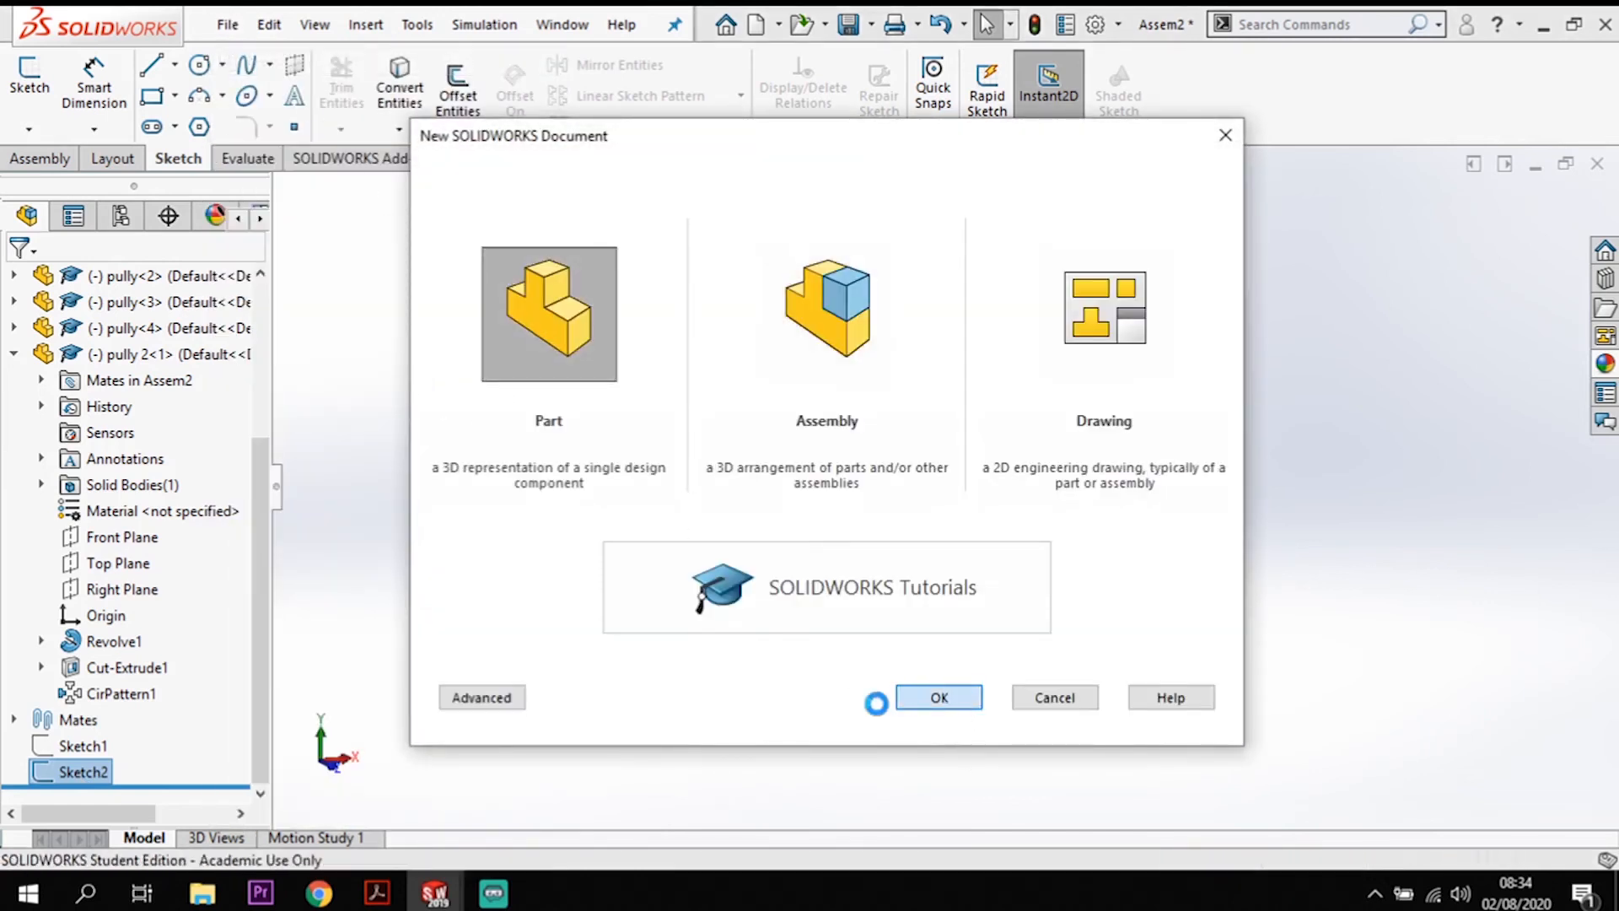
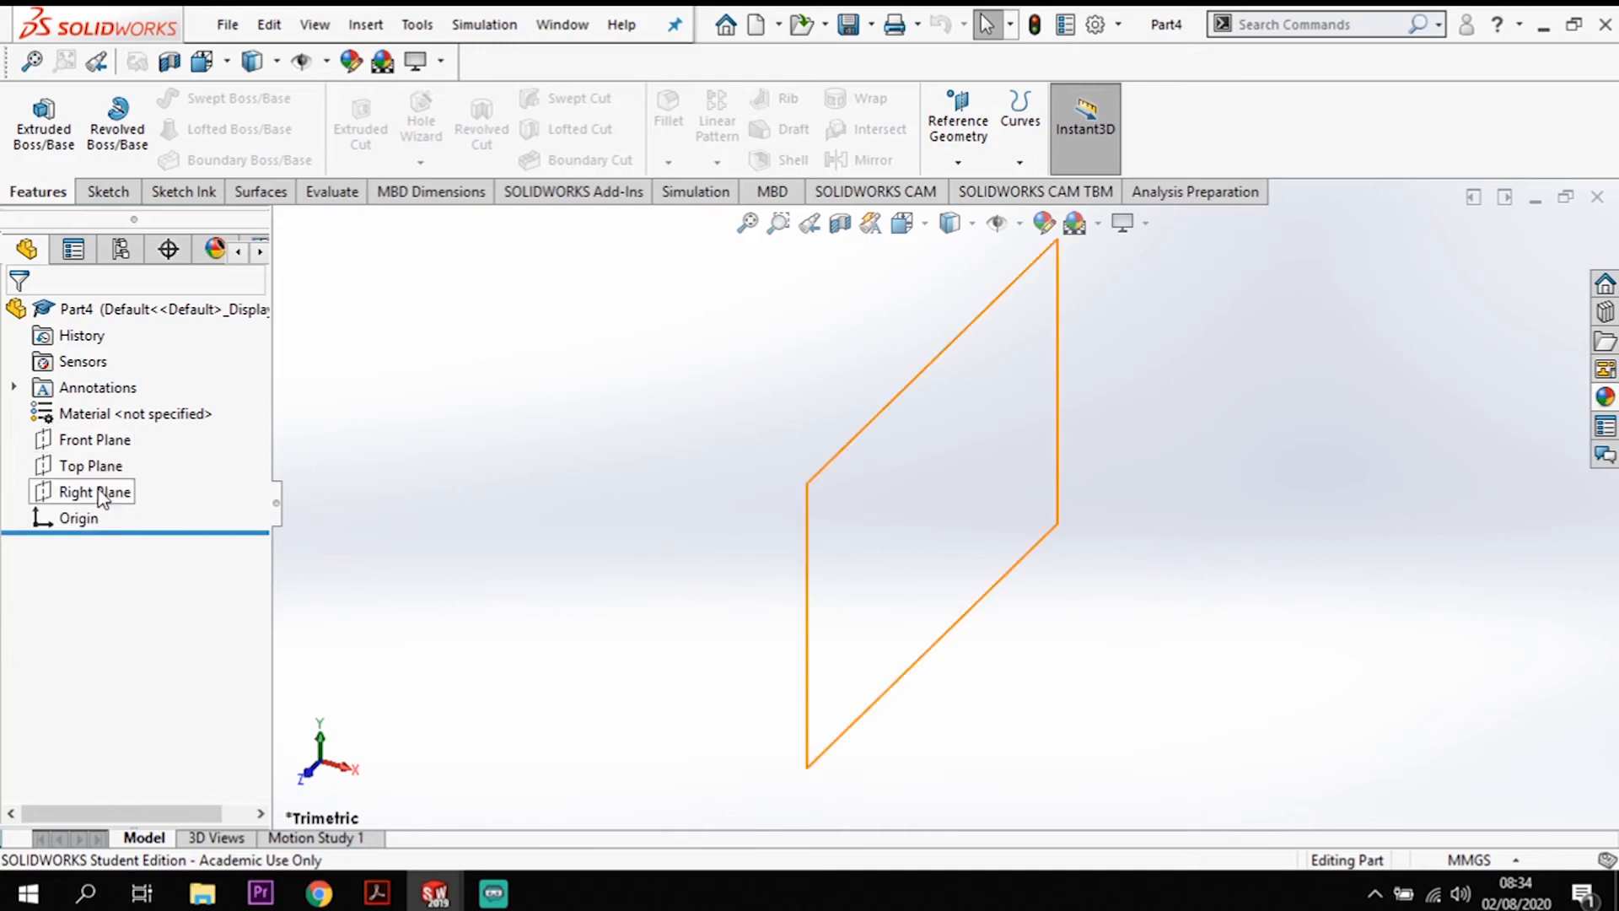
Step: Paste the copied belt path sketch onto the Front Plane of the new part
left_click(106, 440)
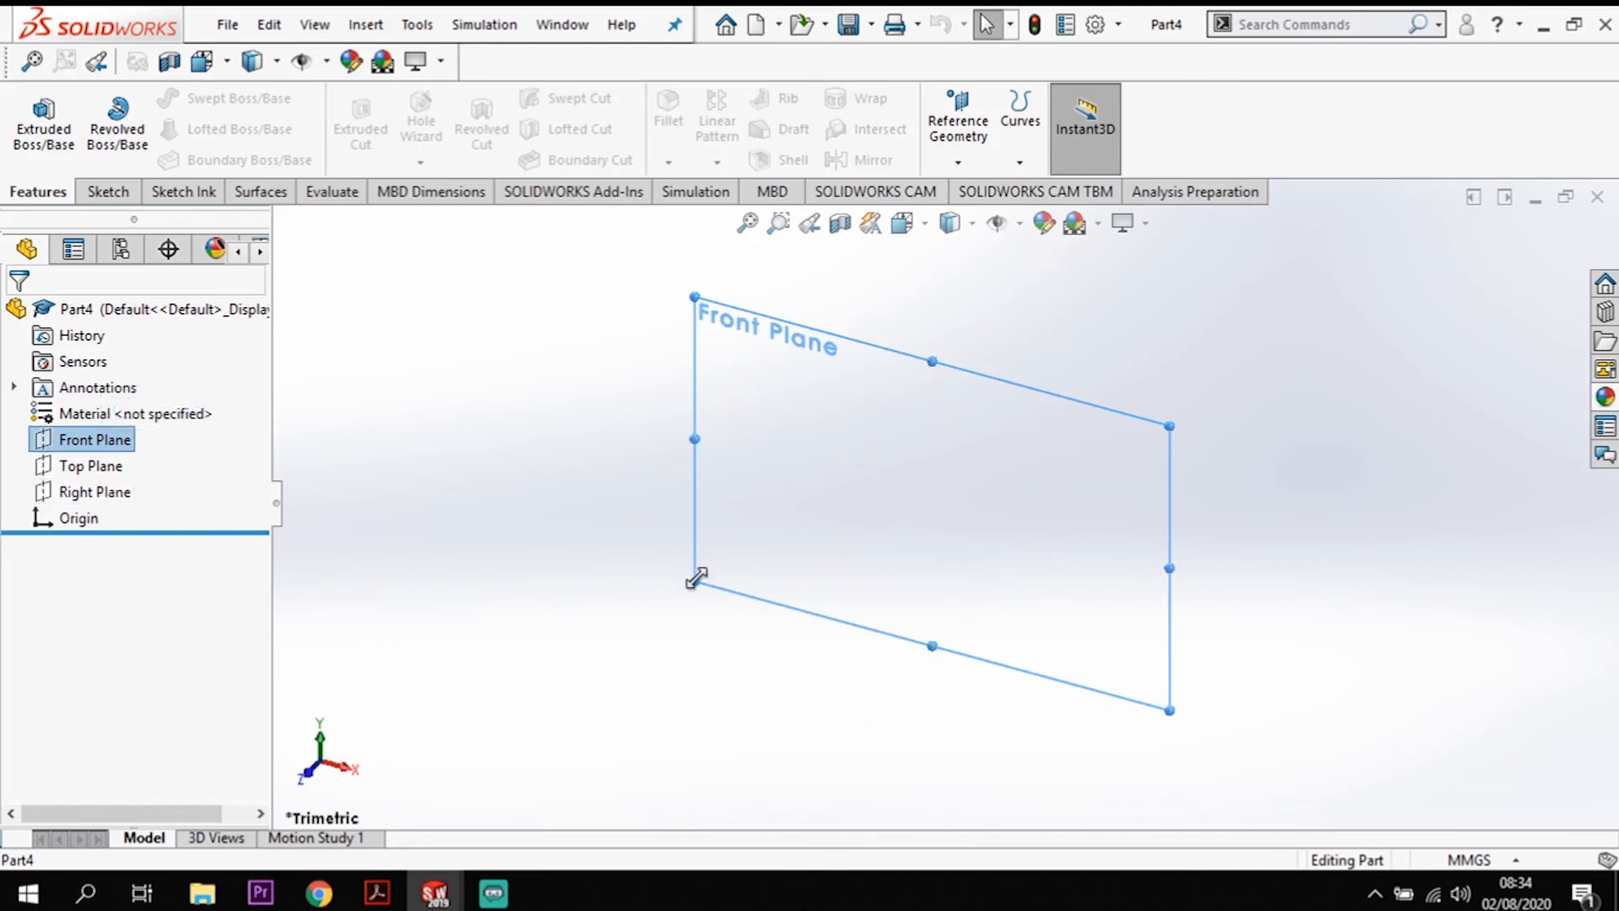
left_click(816, 413)
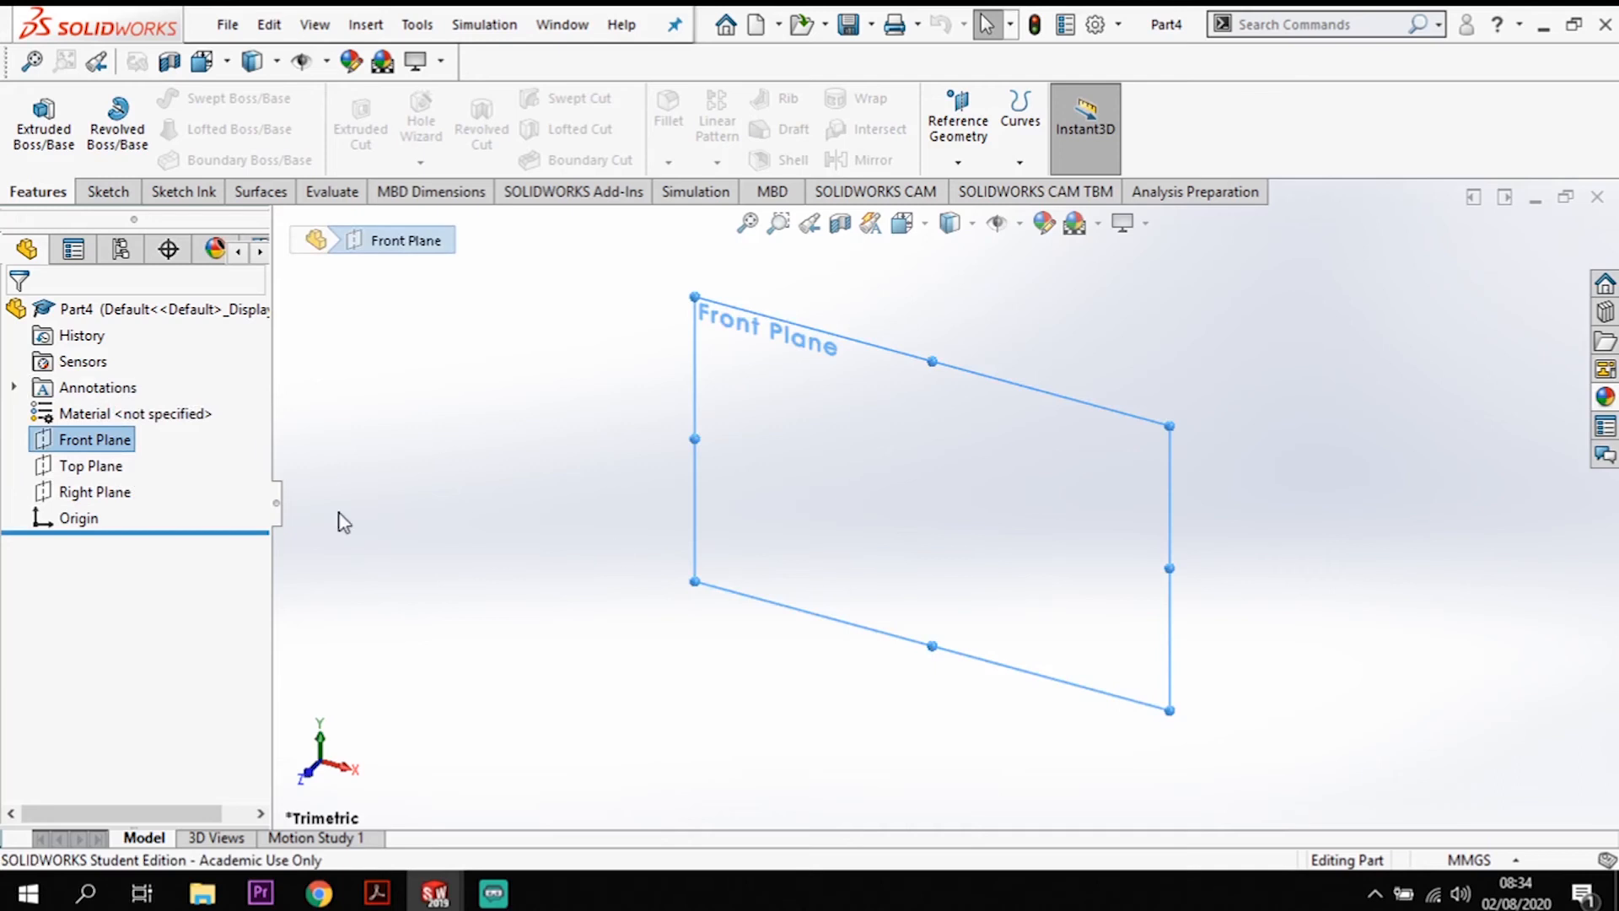
key("ctrl+v")
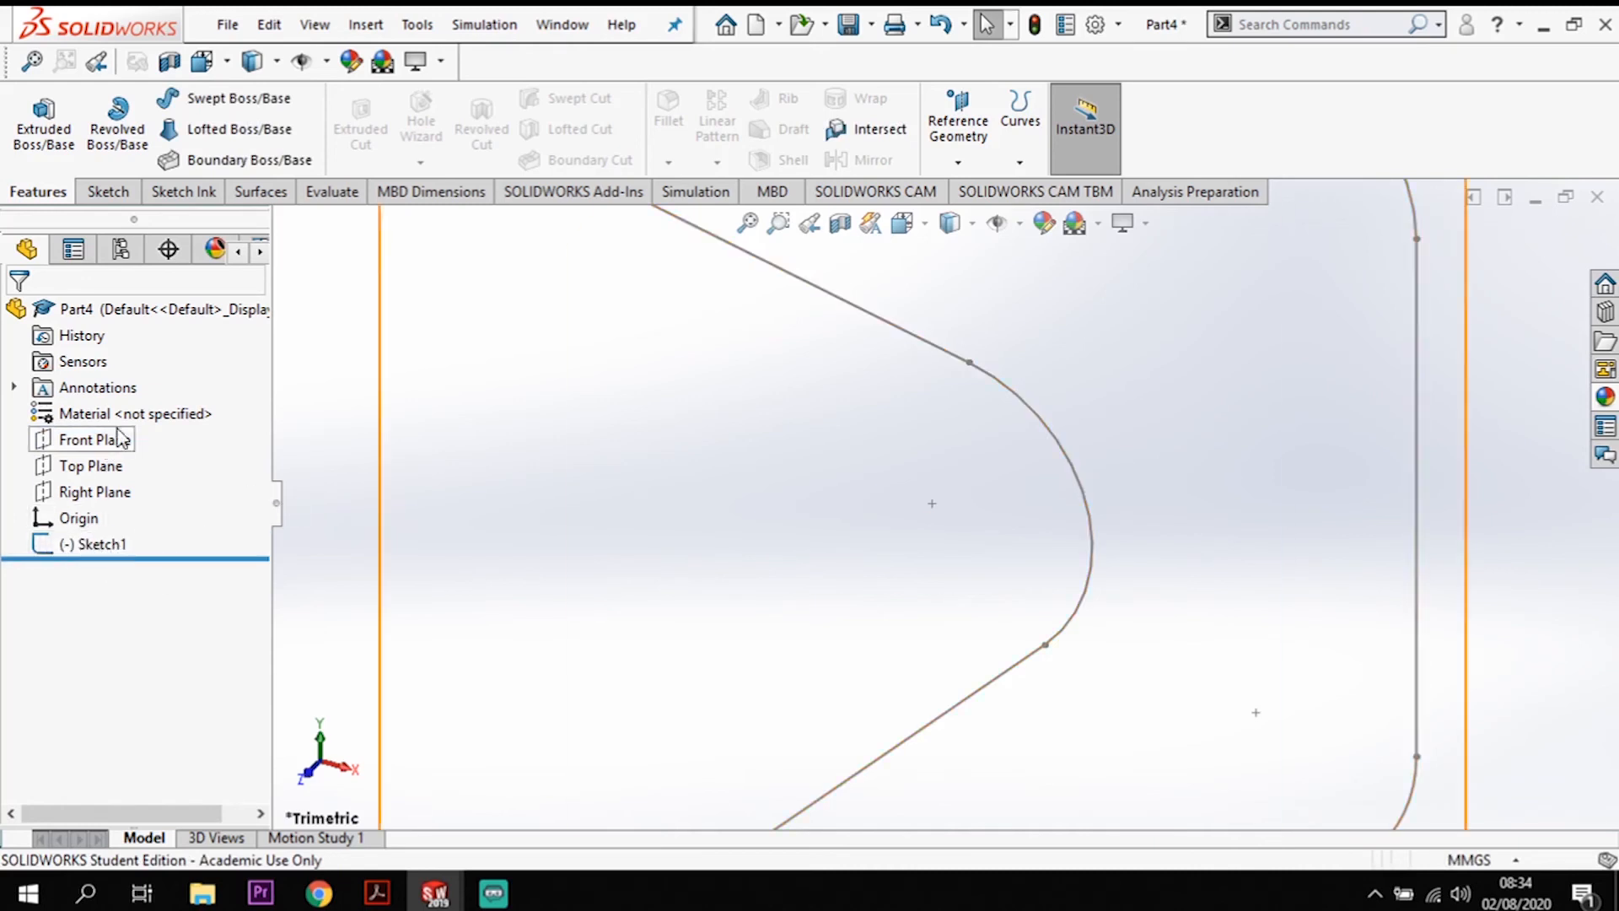
key("f")
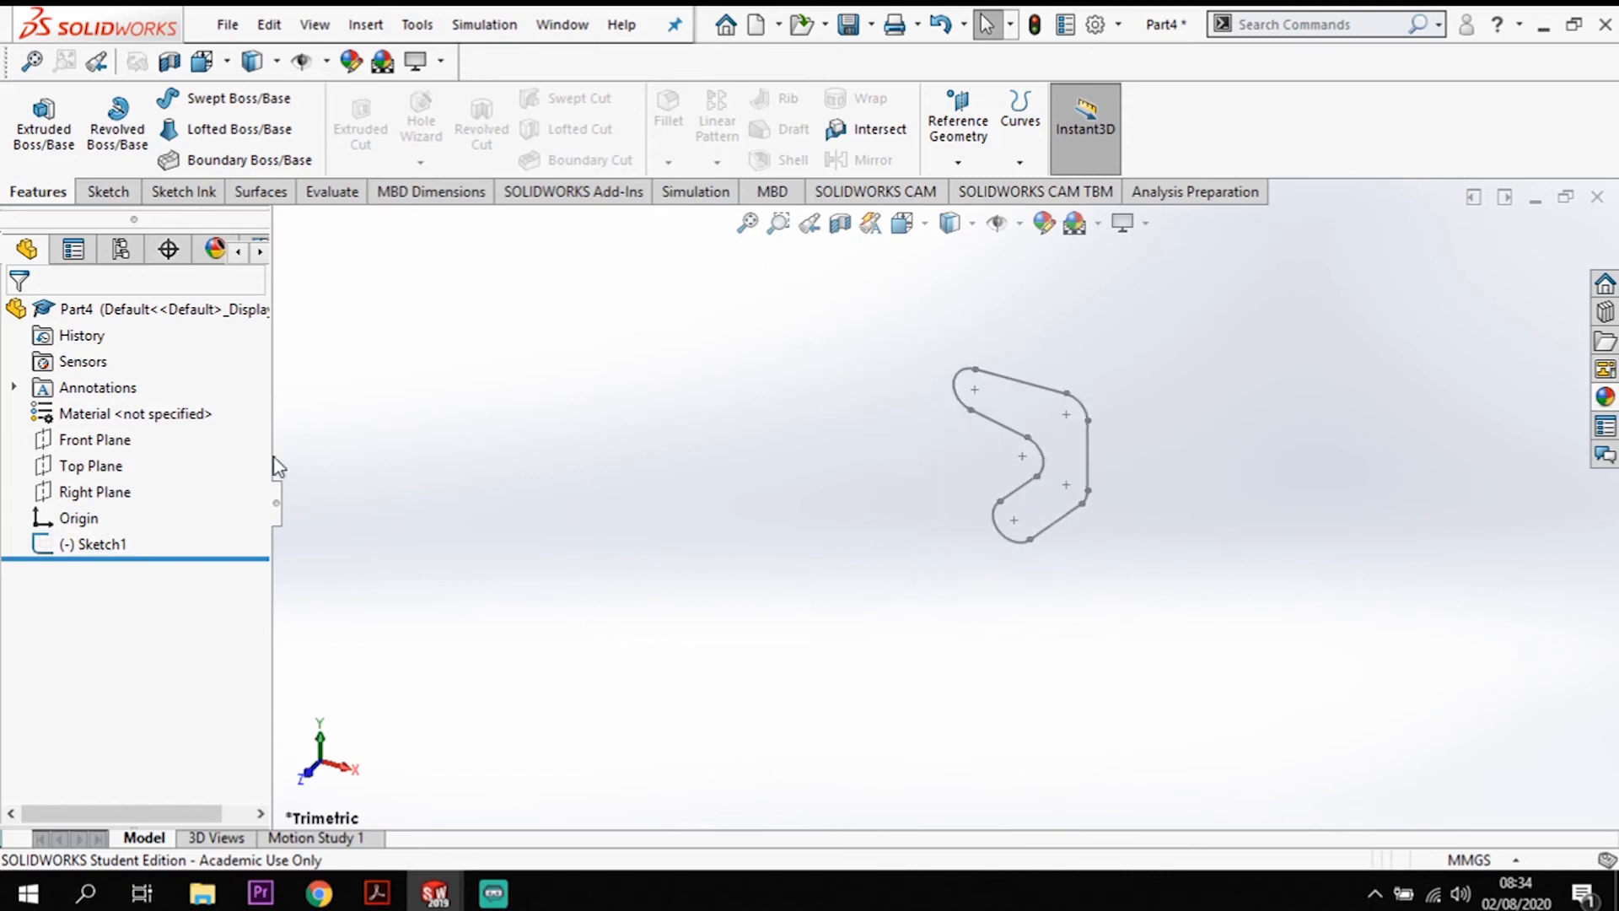
Step: Sketch a short horizontal line on the Right Plane, crossing near the uppermost straight segment of the belt path
left_click(100, 440)
scroll(1057, 452, "down", 6)
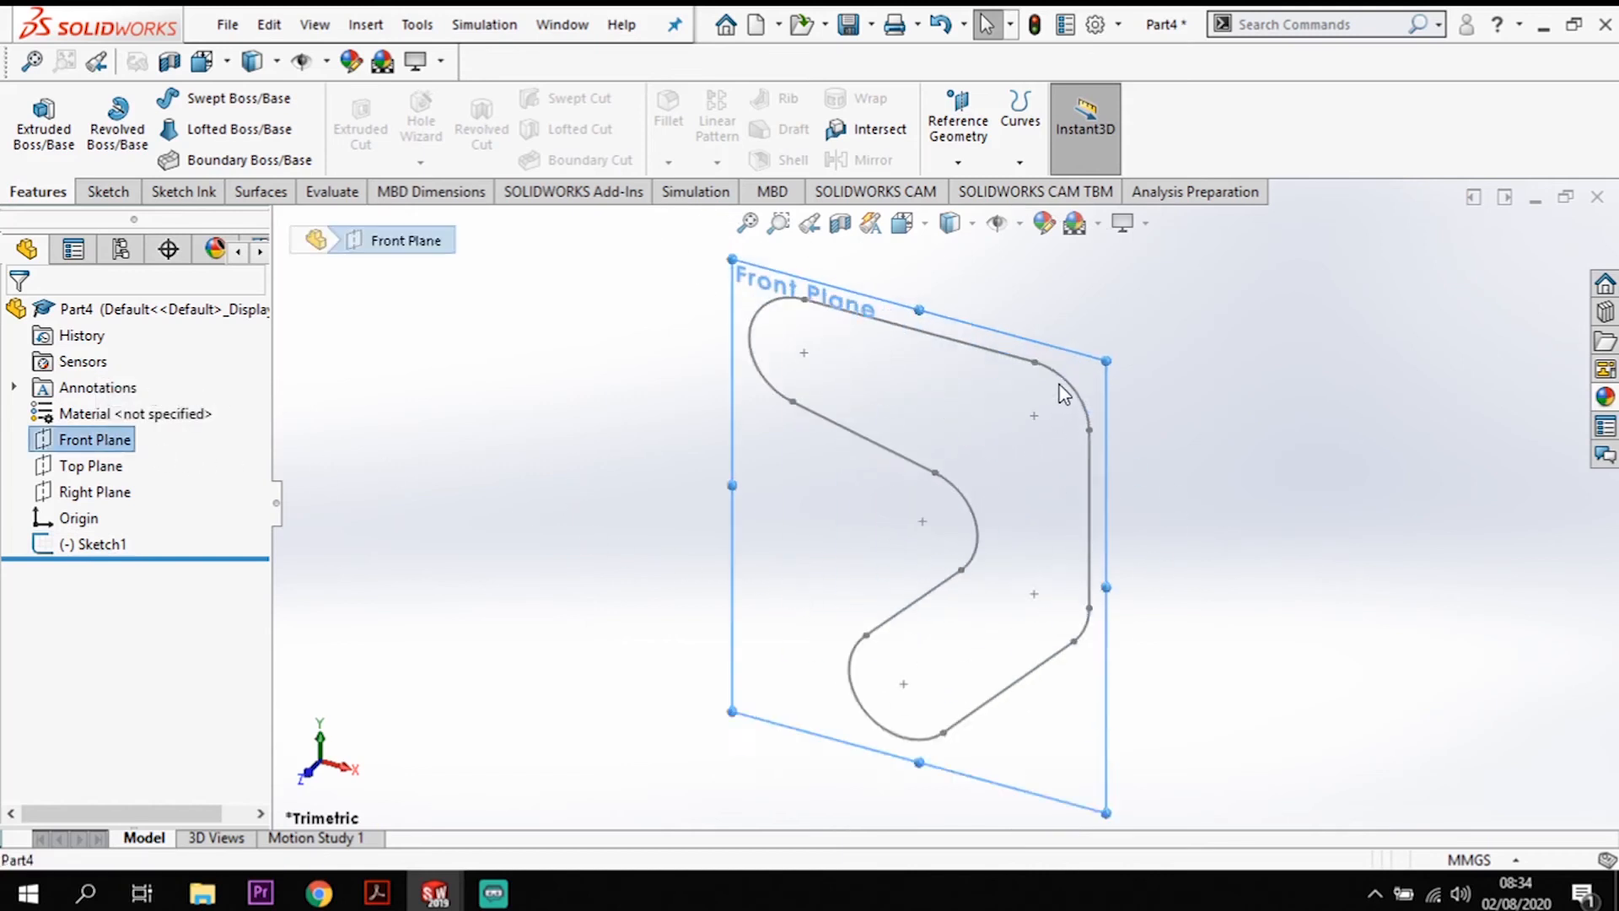
mouse_move(916, 694)
middle_mouse_down()
mouse_move(956, 727)
mouse_move(1030, 675)
mouse_move(983, 709)
mouse_move(1016, 632)
mouse_move(1066, 686)
mouse_move(1034, 686)
middle_mouse_up()
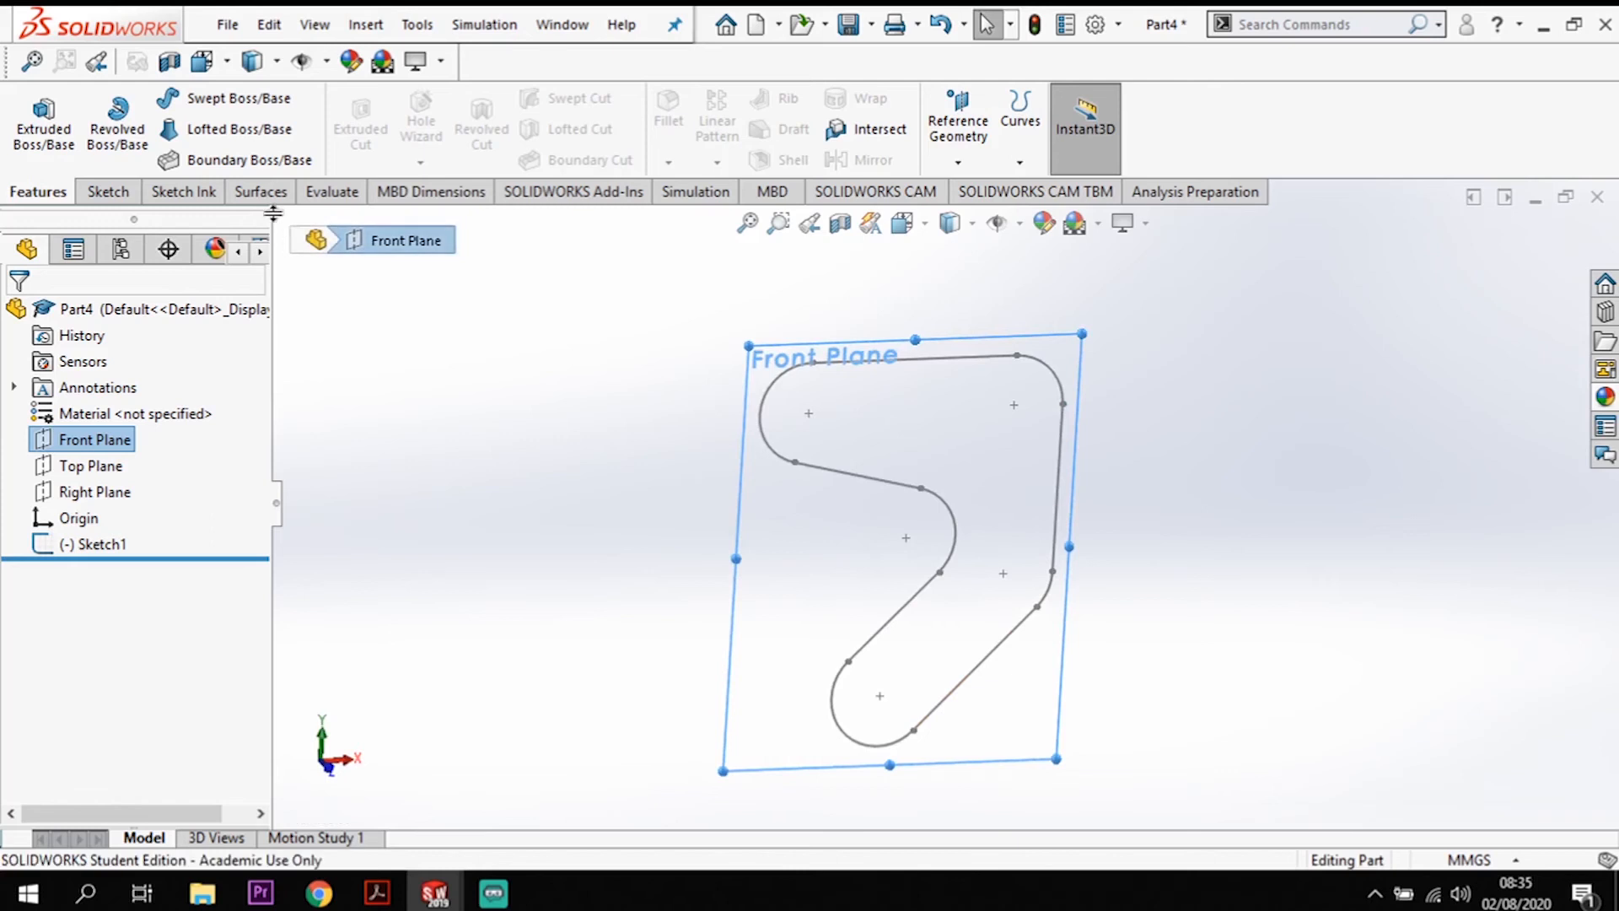
left_click(82, 492)
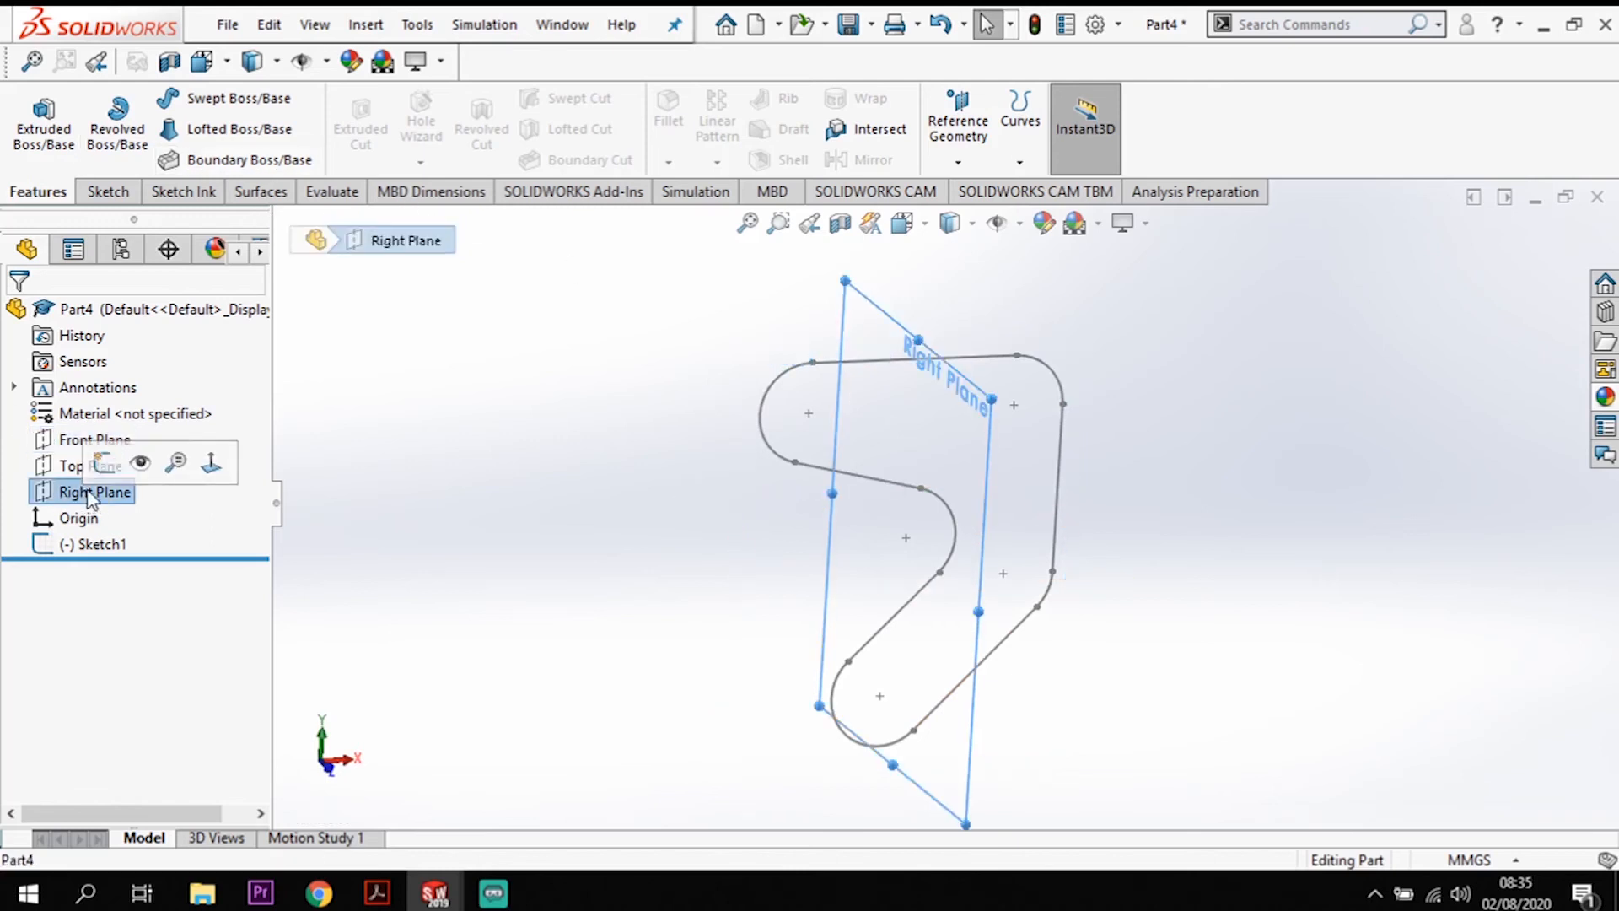
left_click(108, 196)
left_click(32, 118)
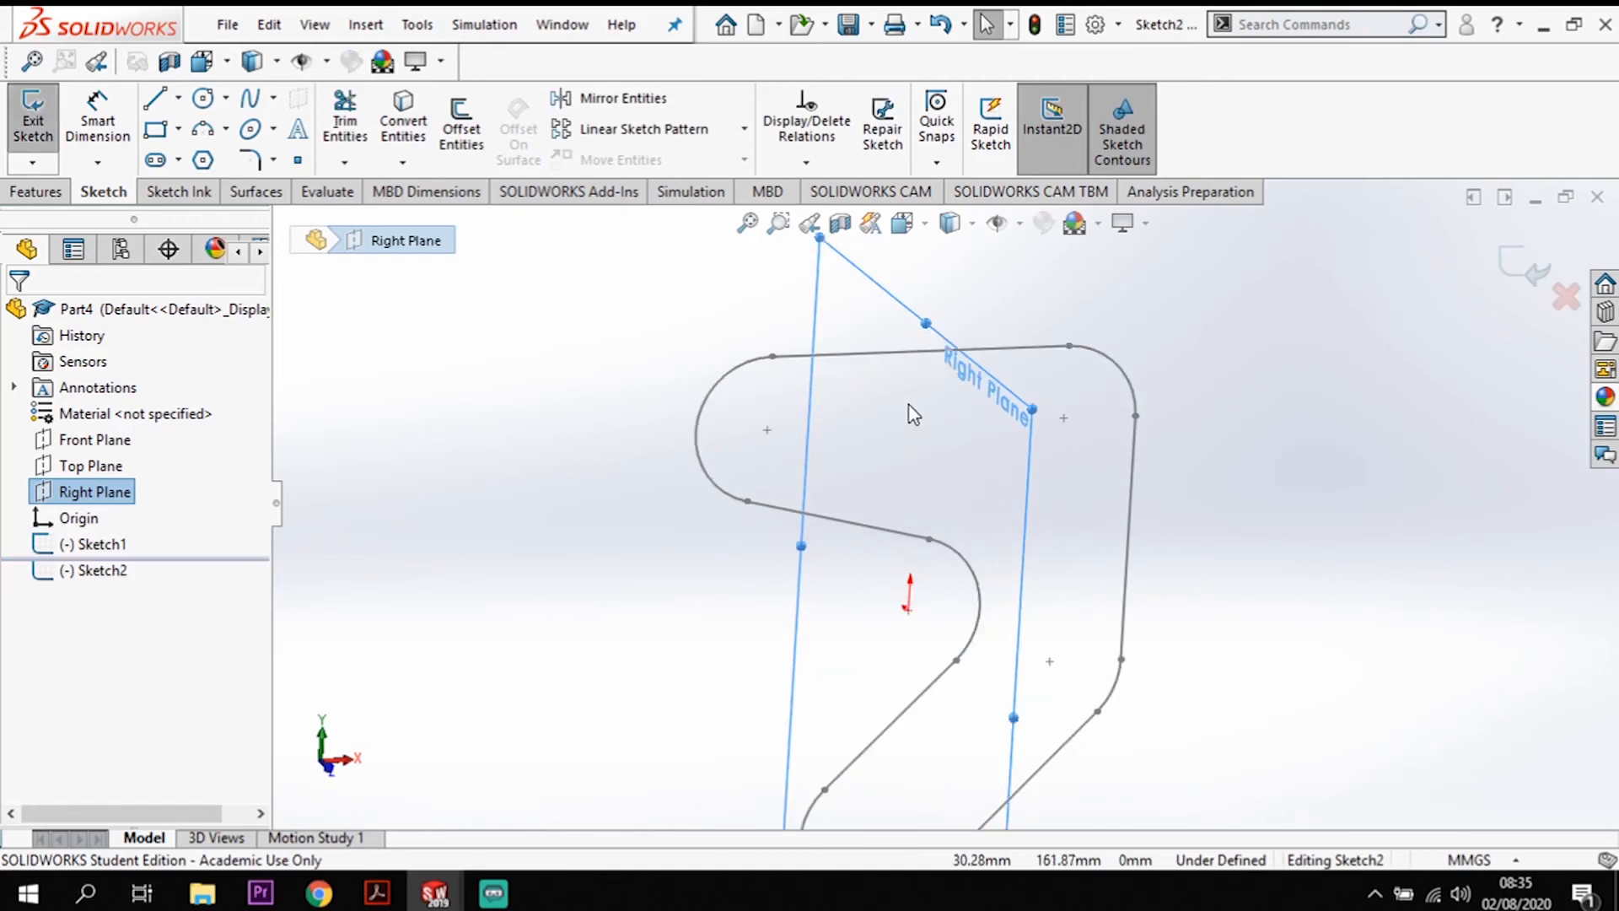
left_click(152, 99)
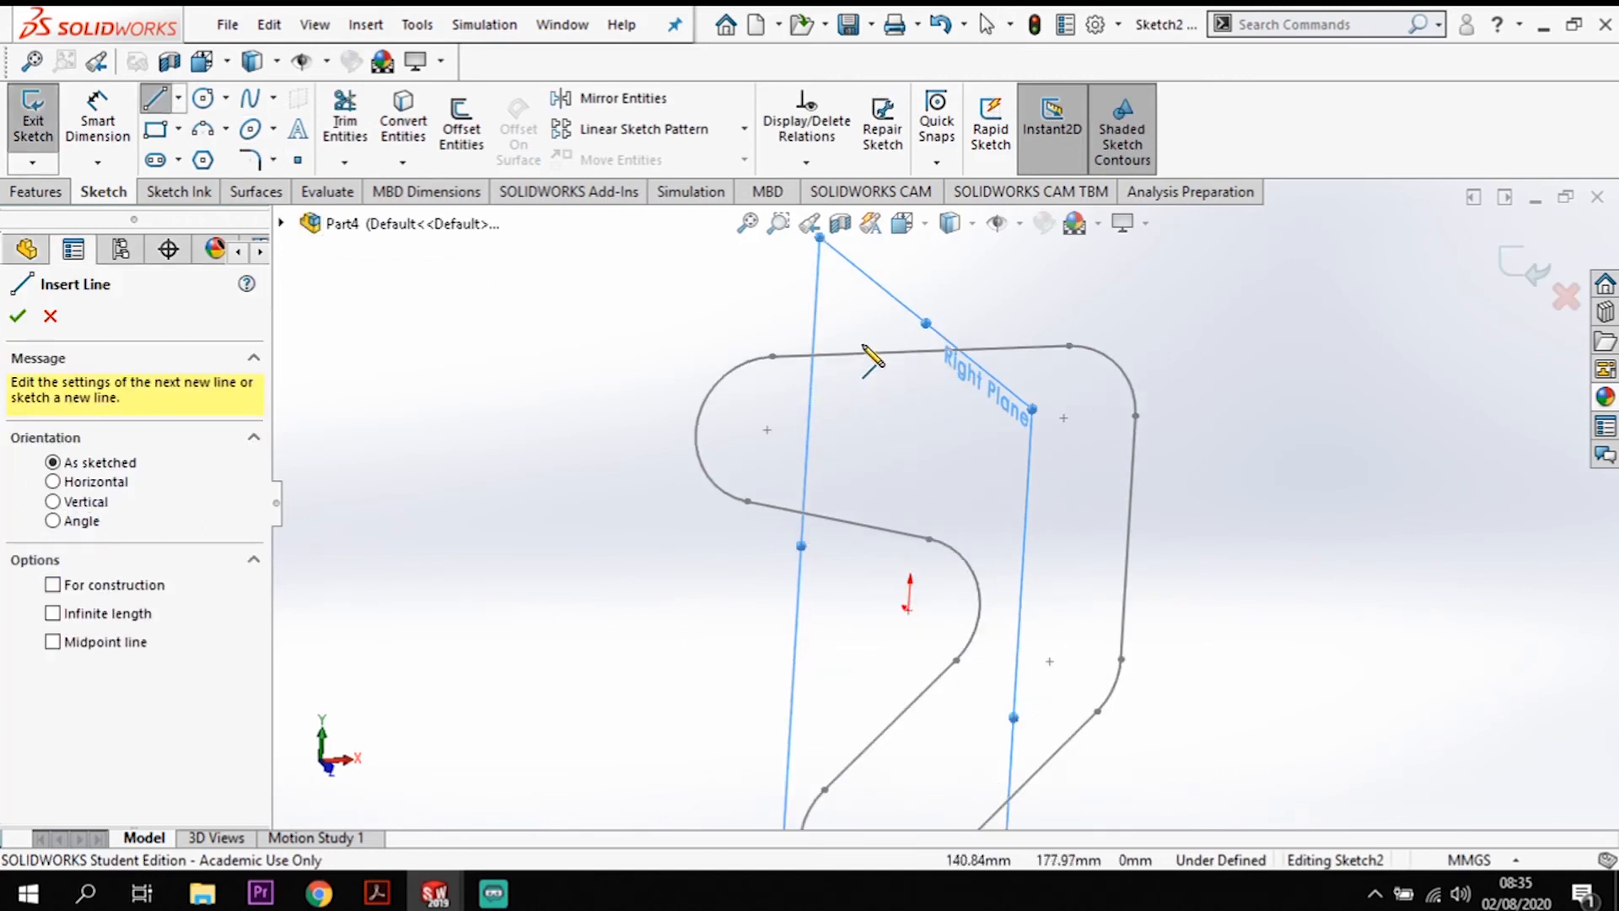
left_click(906, 409)
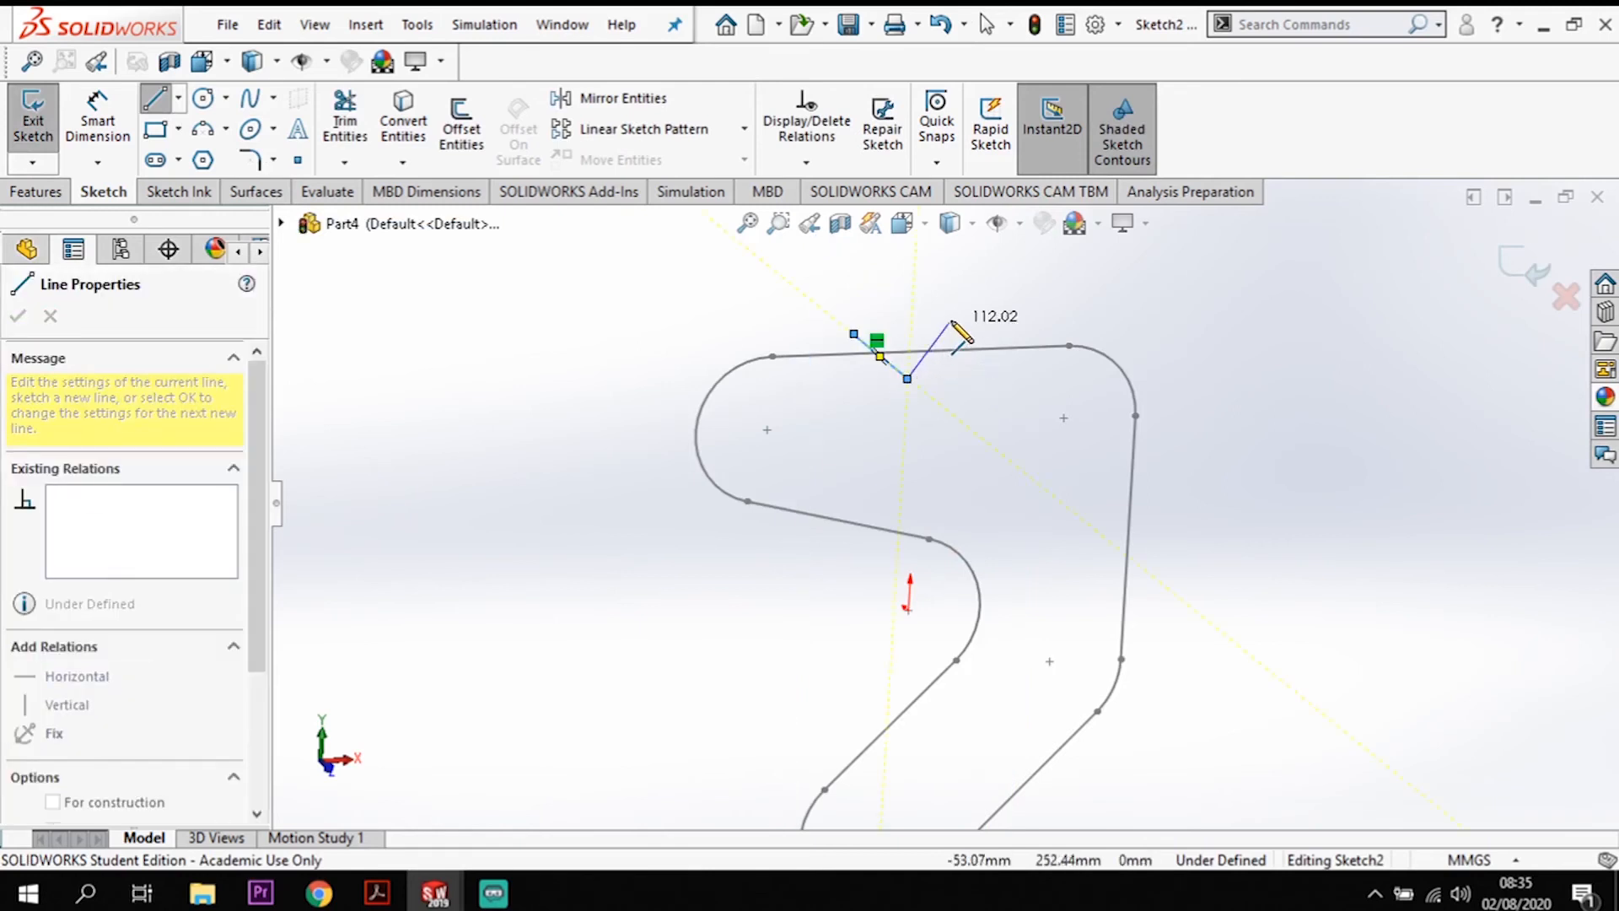
left_click(855, 334)
key("Escape")
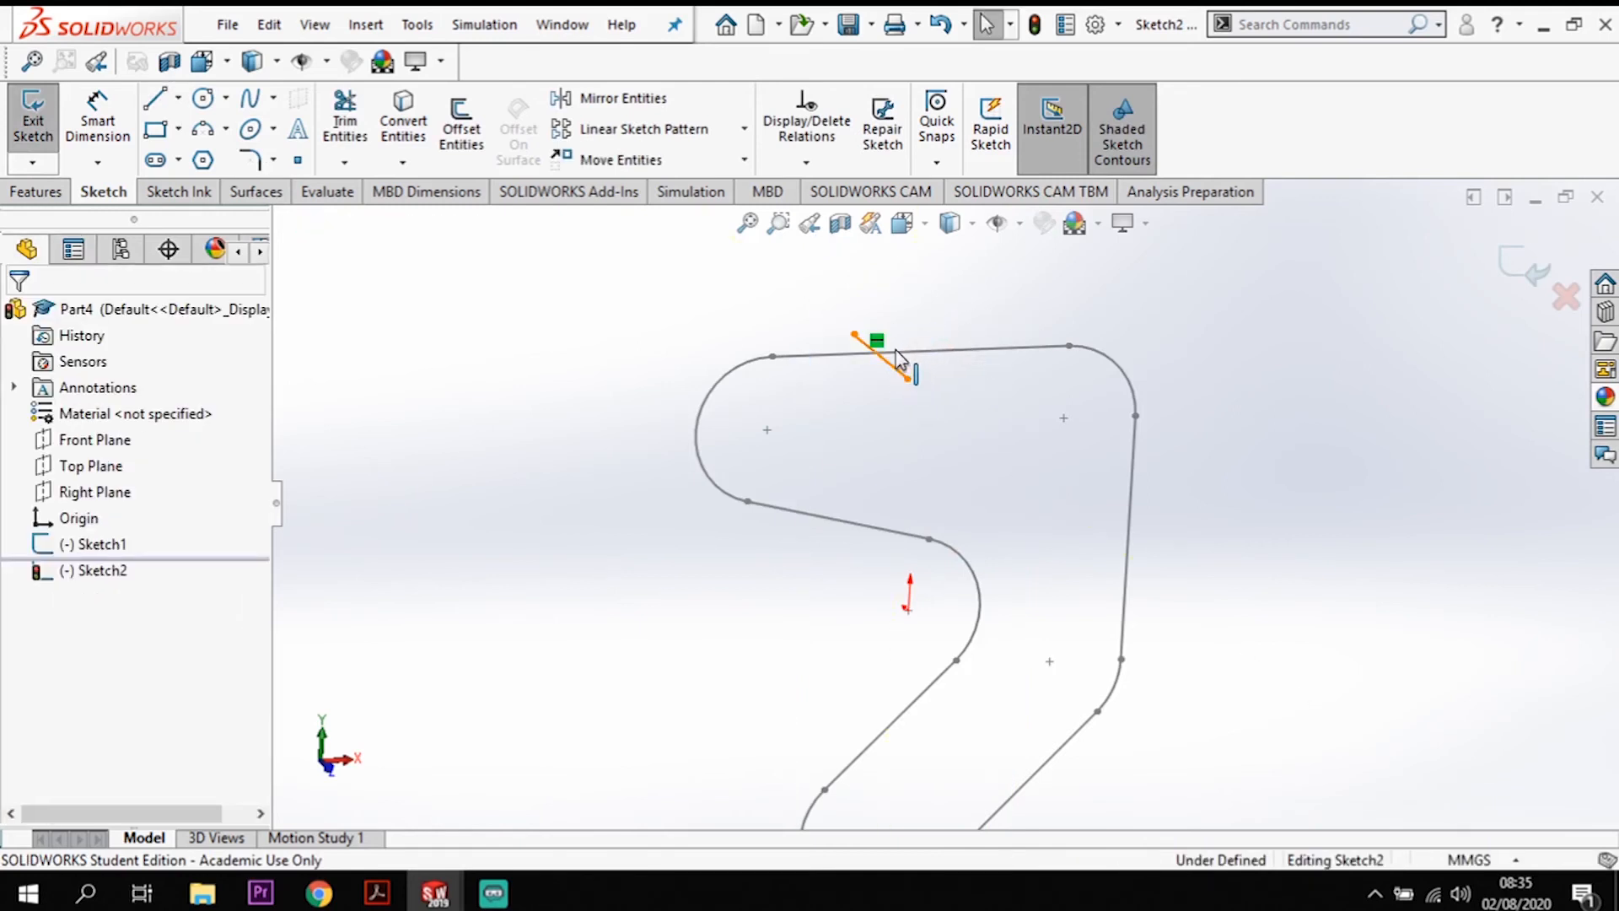
Step: Add a Pierce relation between the midpoint of the short line and the uppermost straight segment of the belt path
left_click(893, 352)
left_click(896, 365, "ctrl")
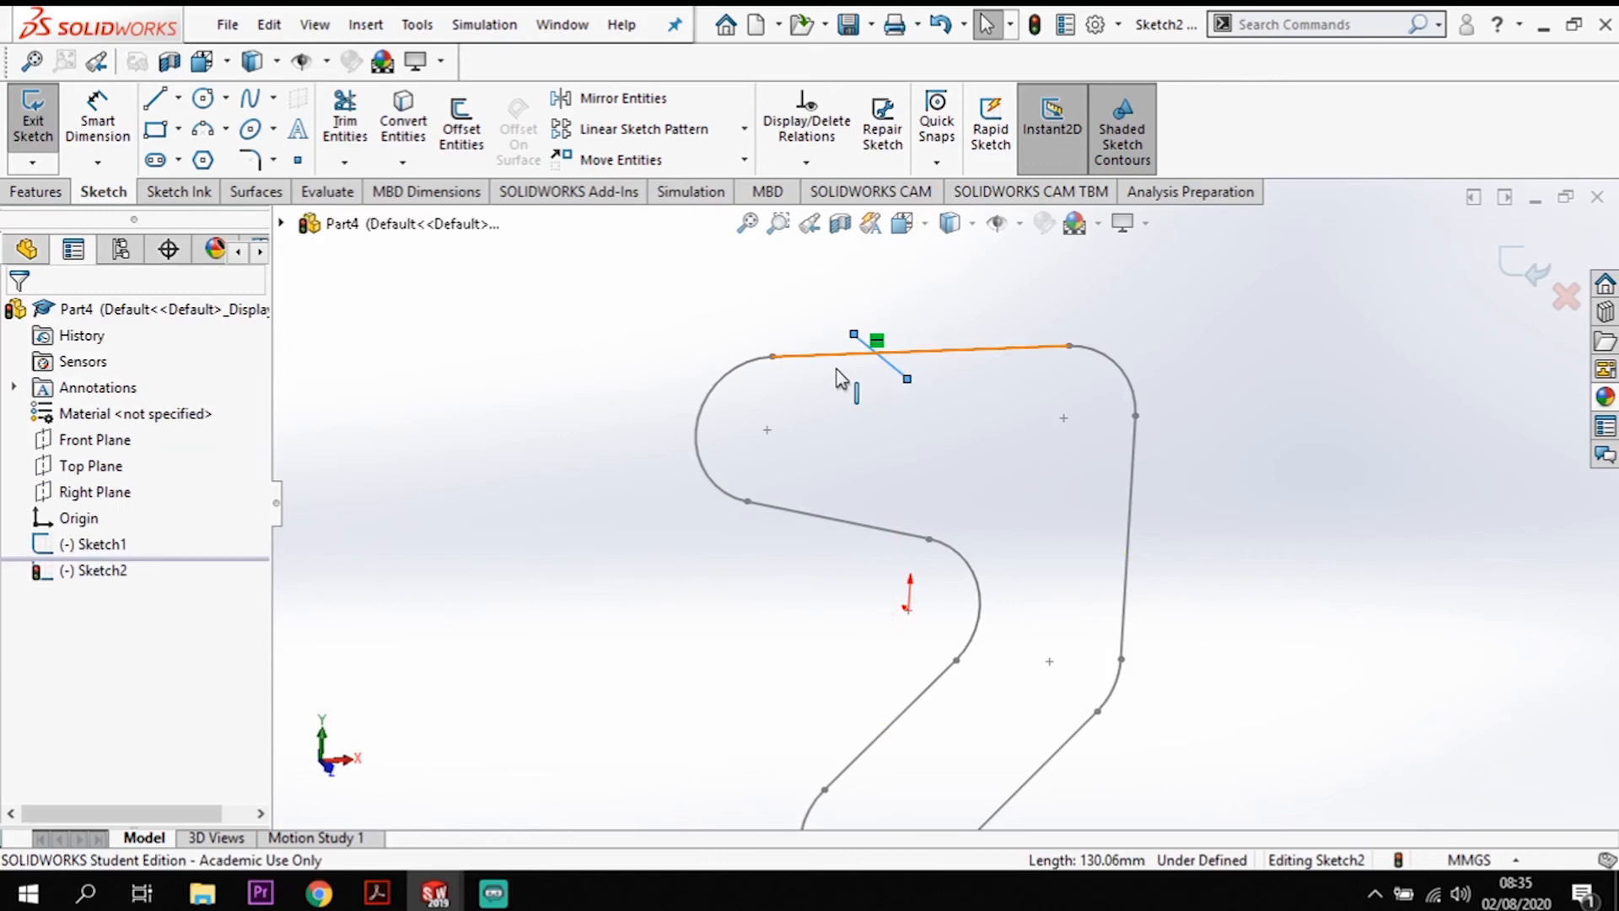
left_click(387, 477)
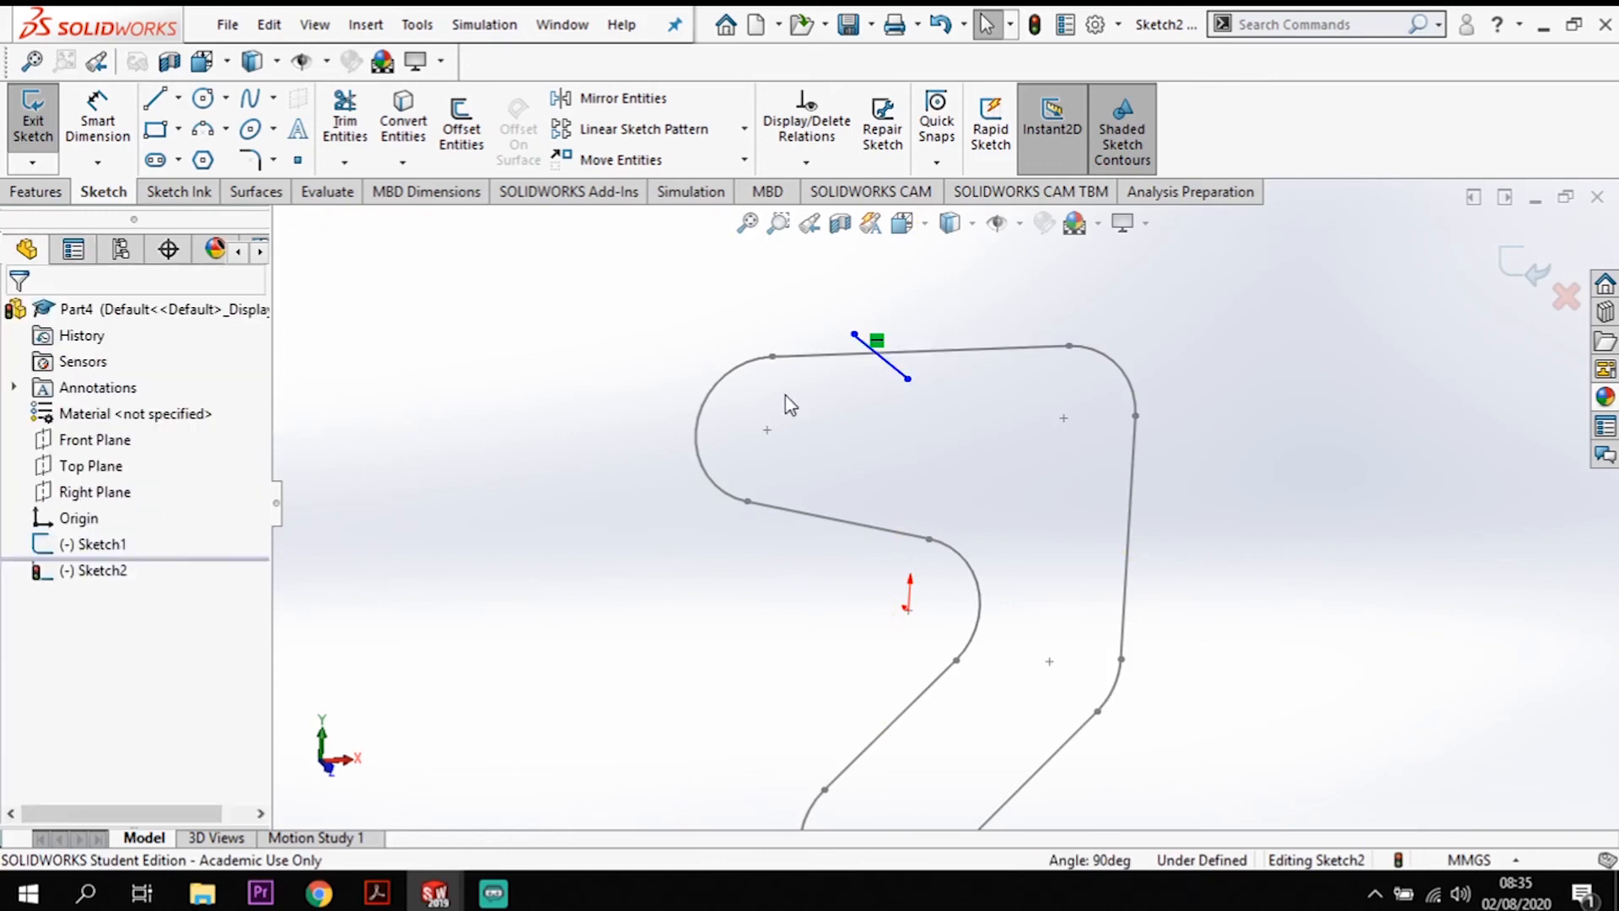
left_click(882, 367)
key("Escape")
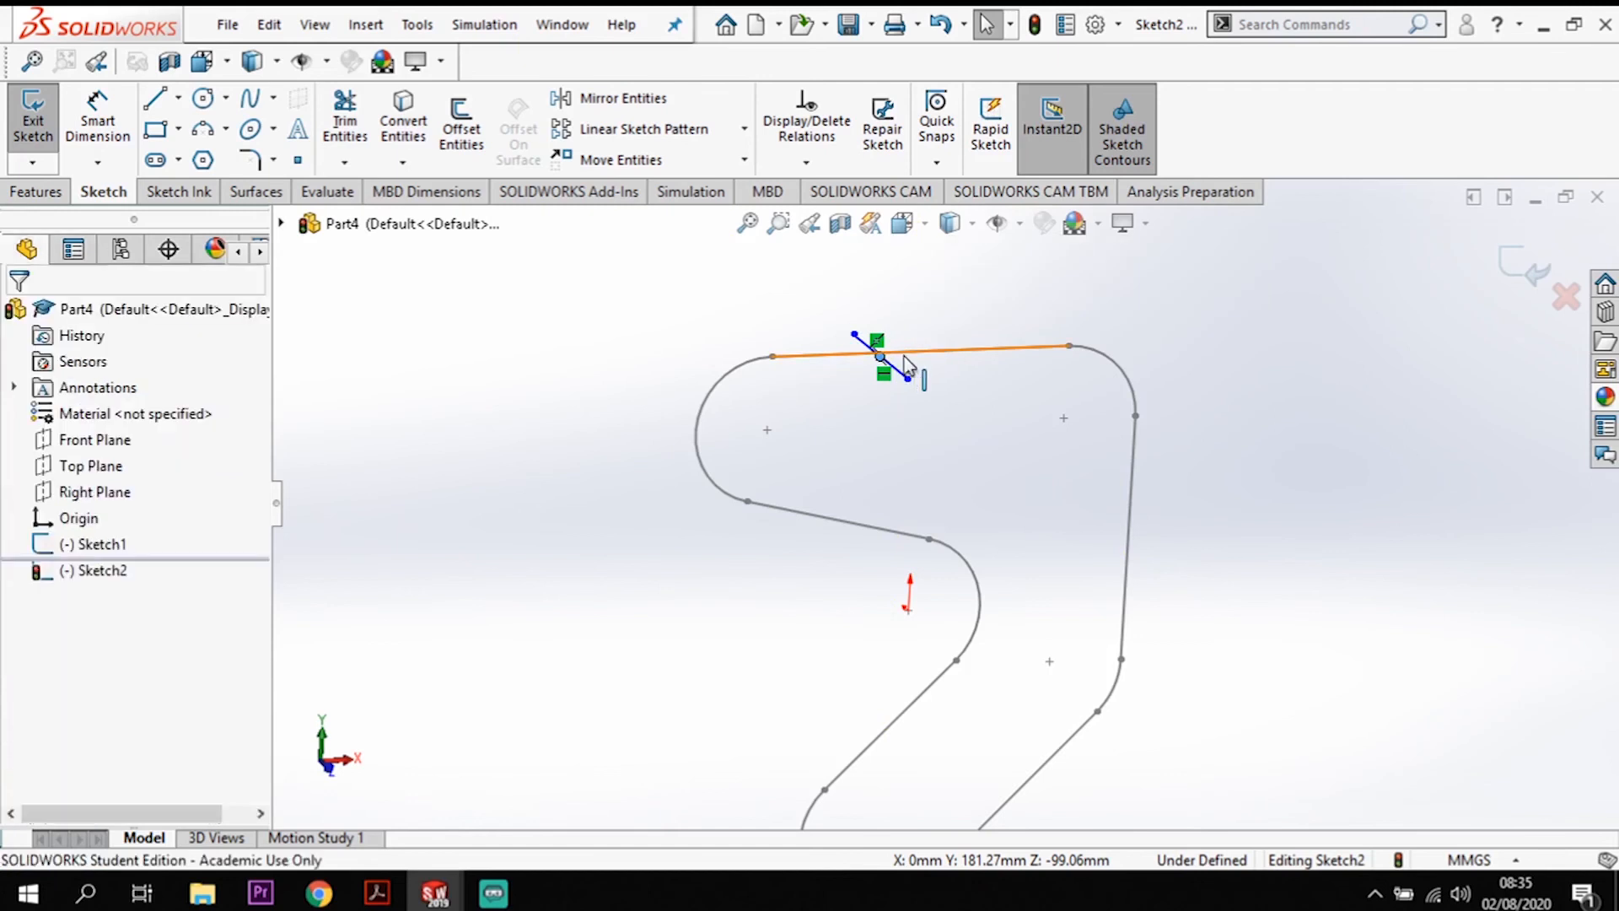
left_click(908, 364)
left_click(880, 356, "ctrl")
left_click(25, 699)
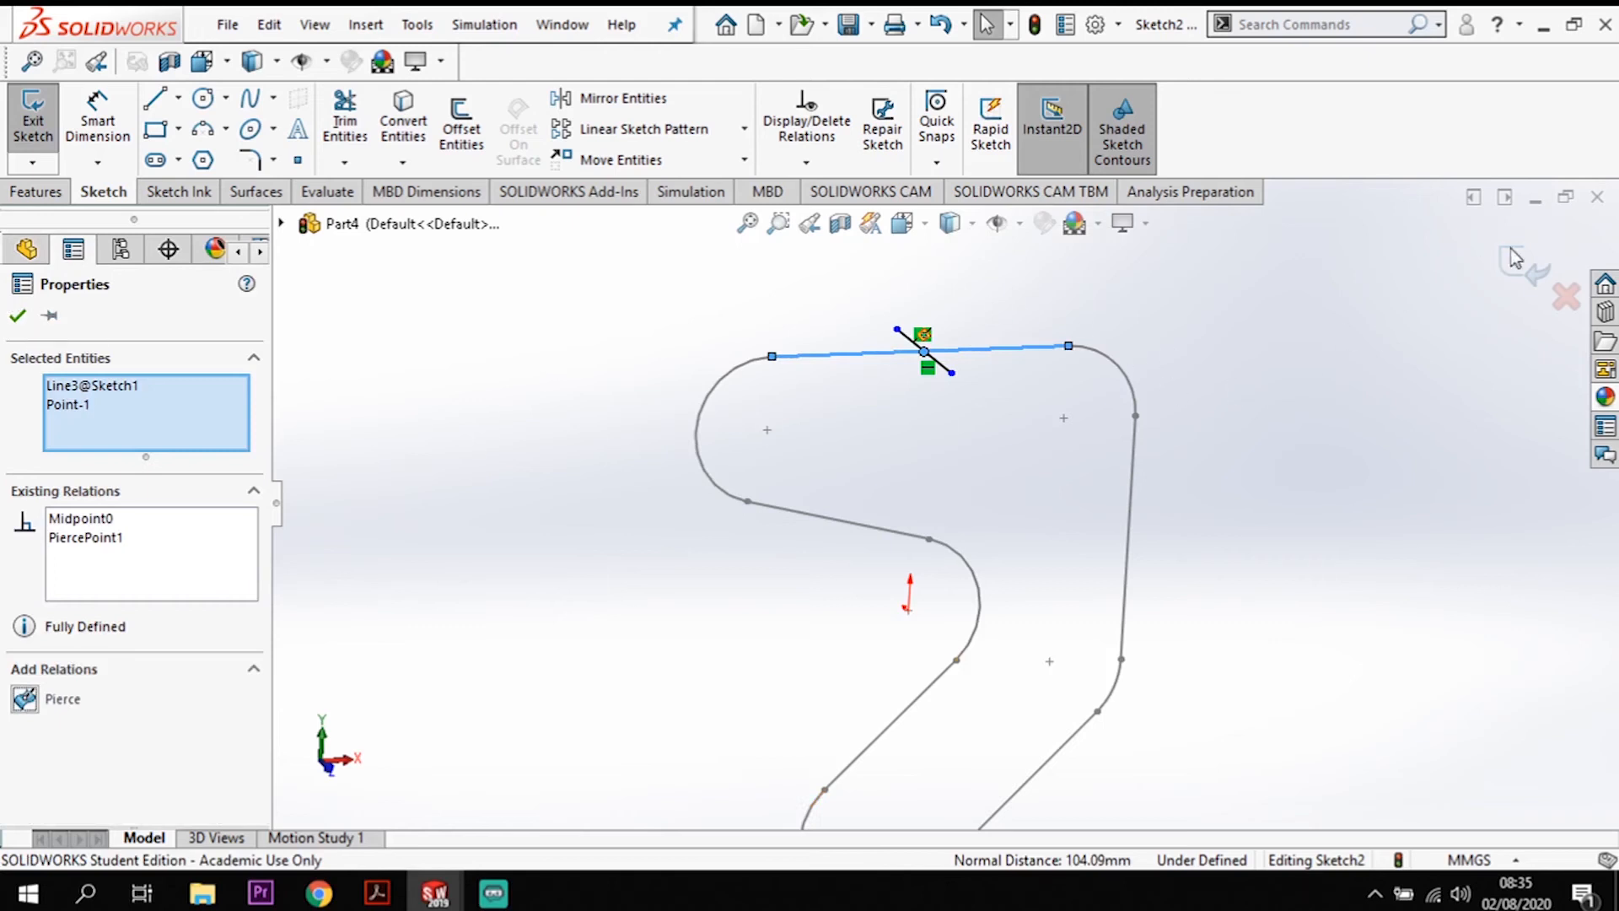
left_click(19, 319)
Step: Dimension the short horizontal line on the belt path and set its length to 19 mm
key("space")
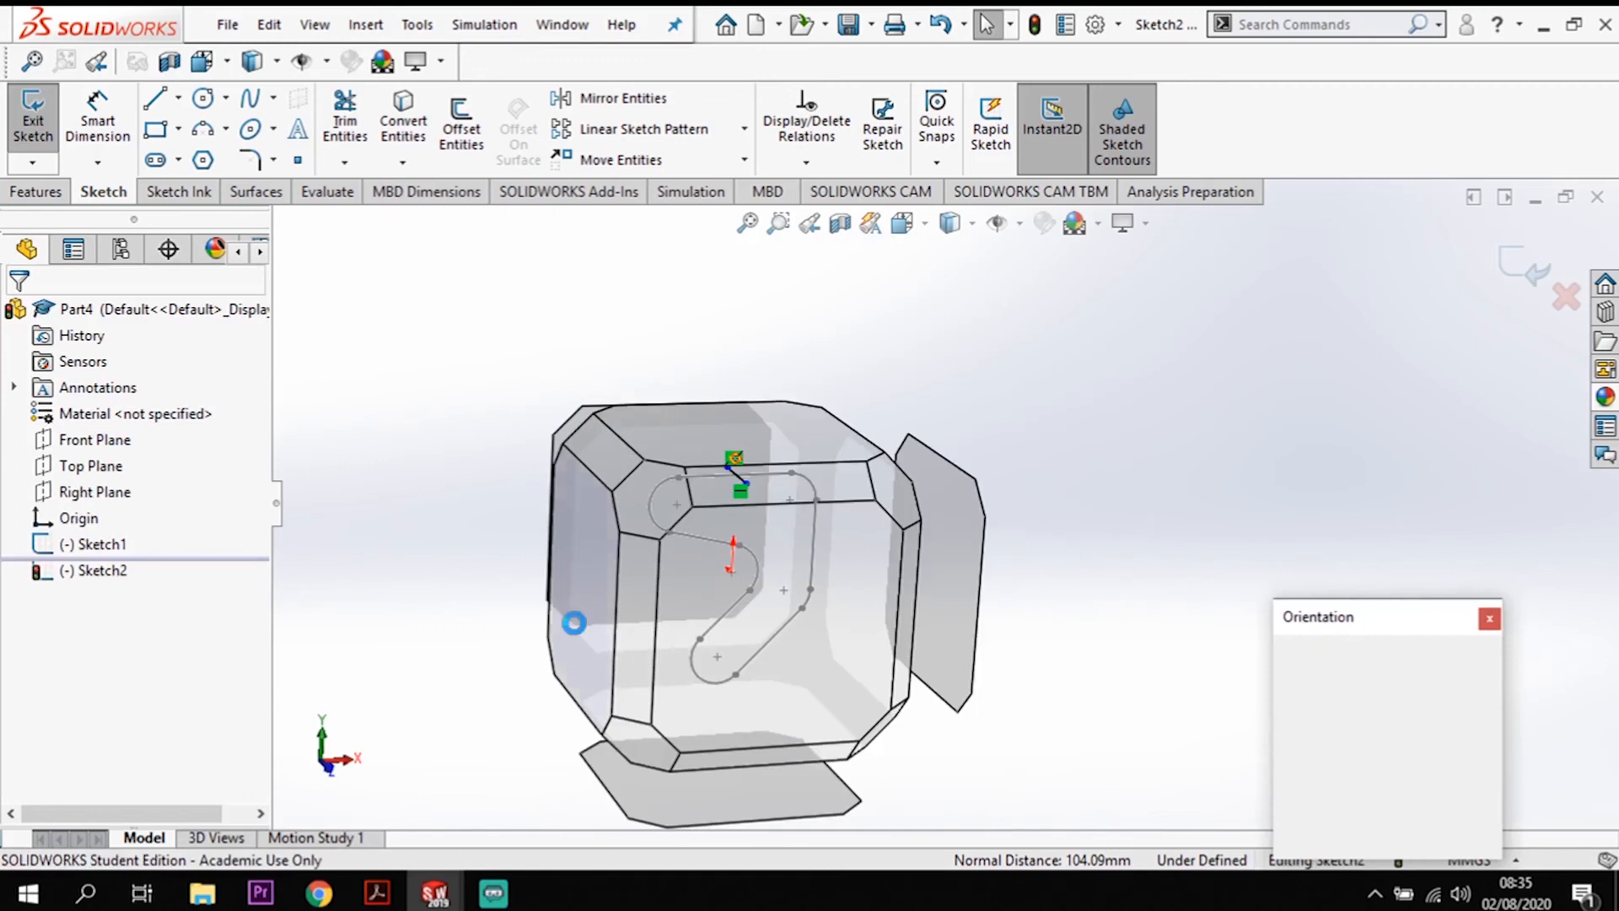
key("ctrl+3")
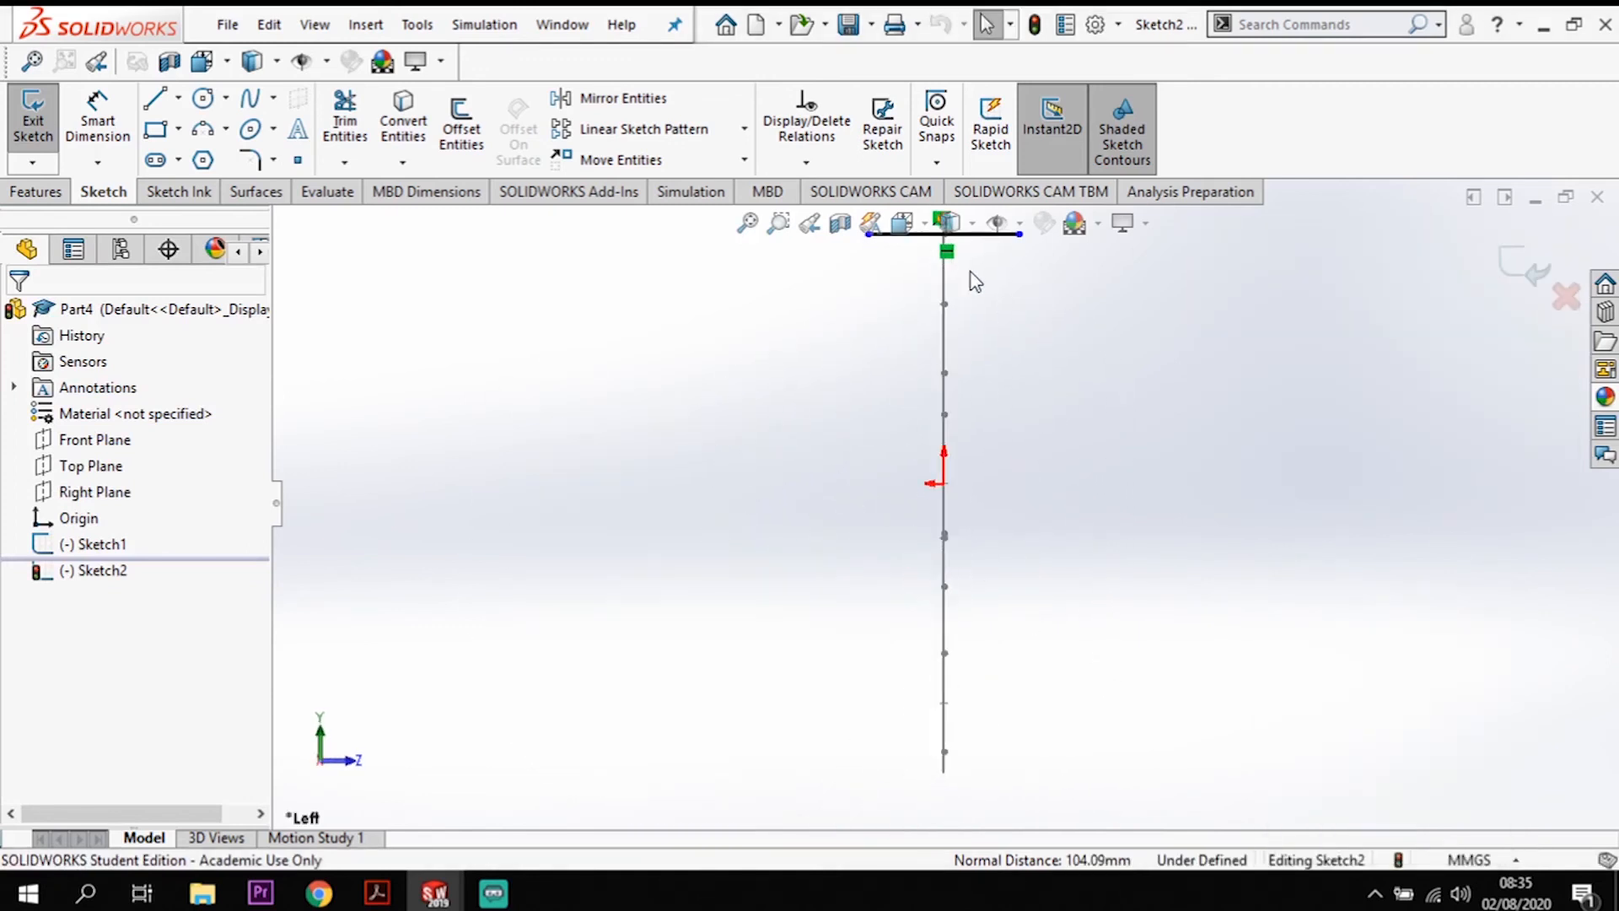
scroll(958, 357, "down", 5)
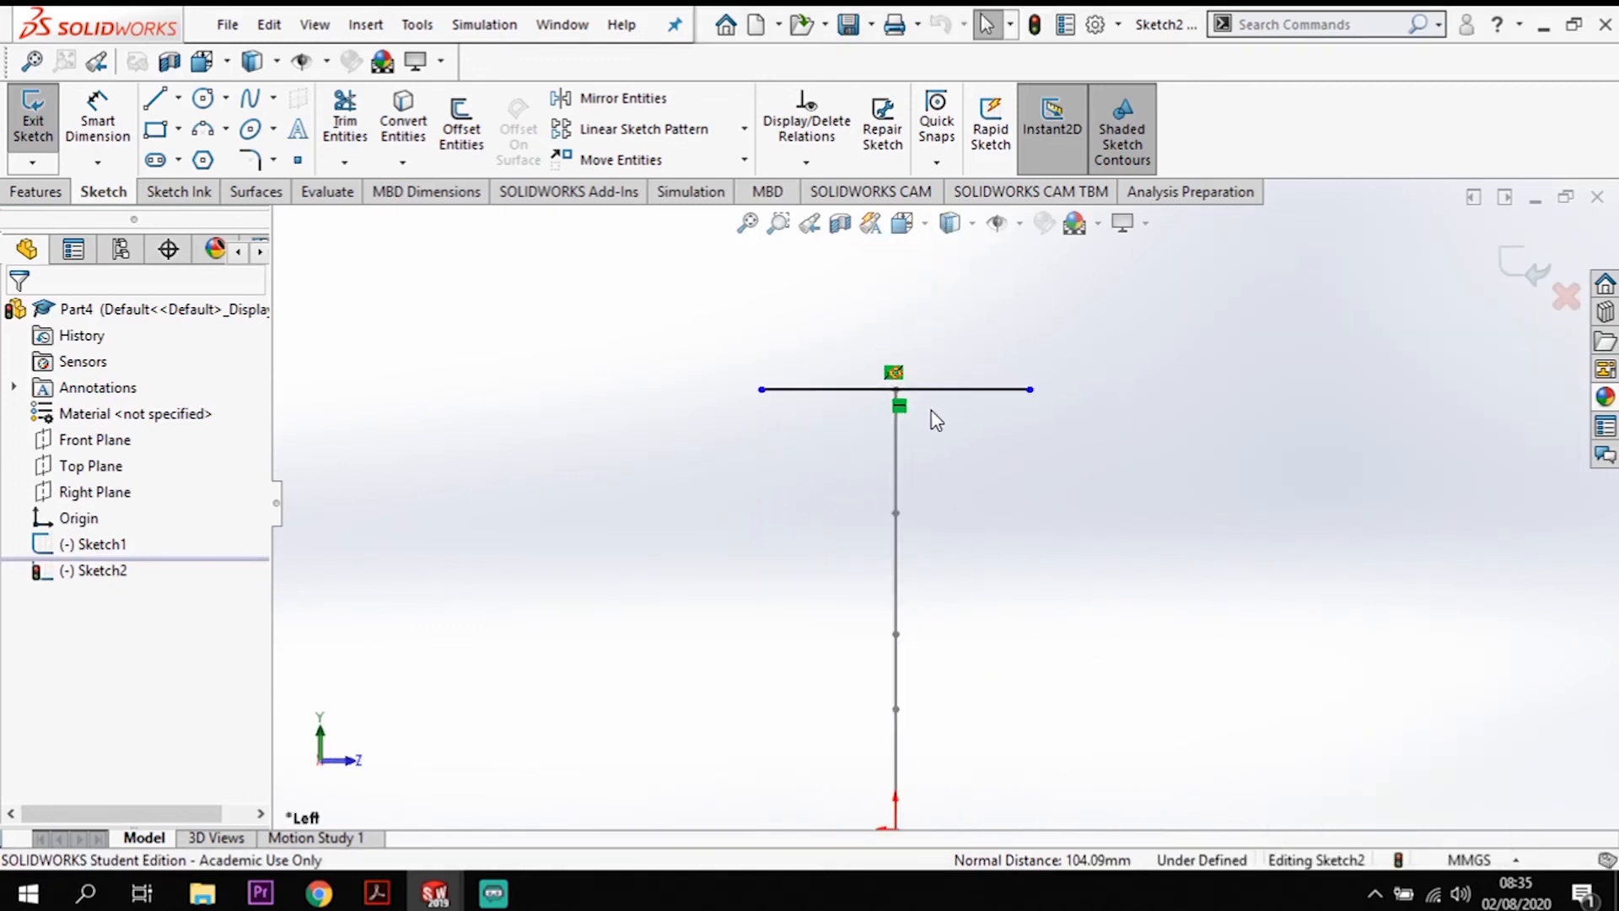
left_click(98, 118)
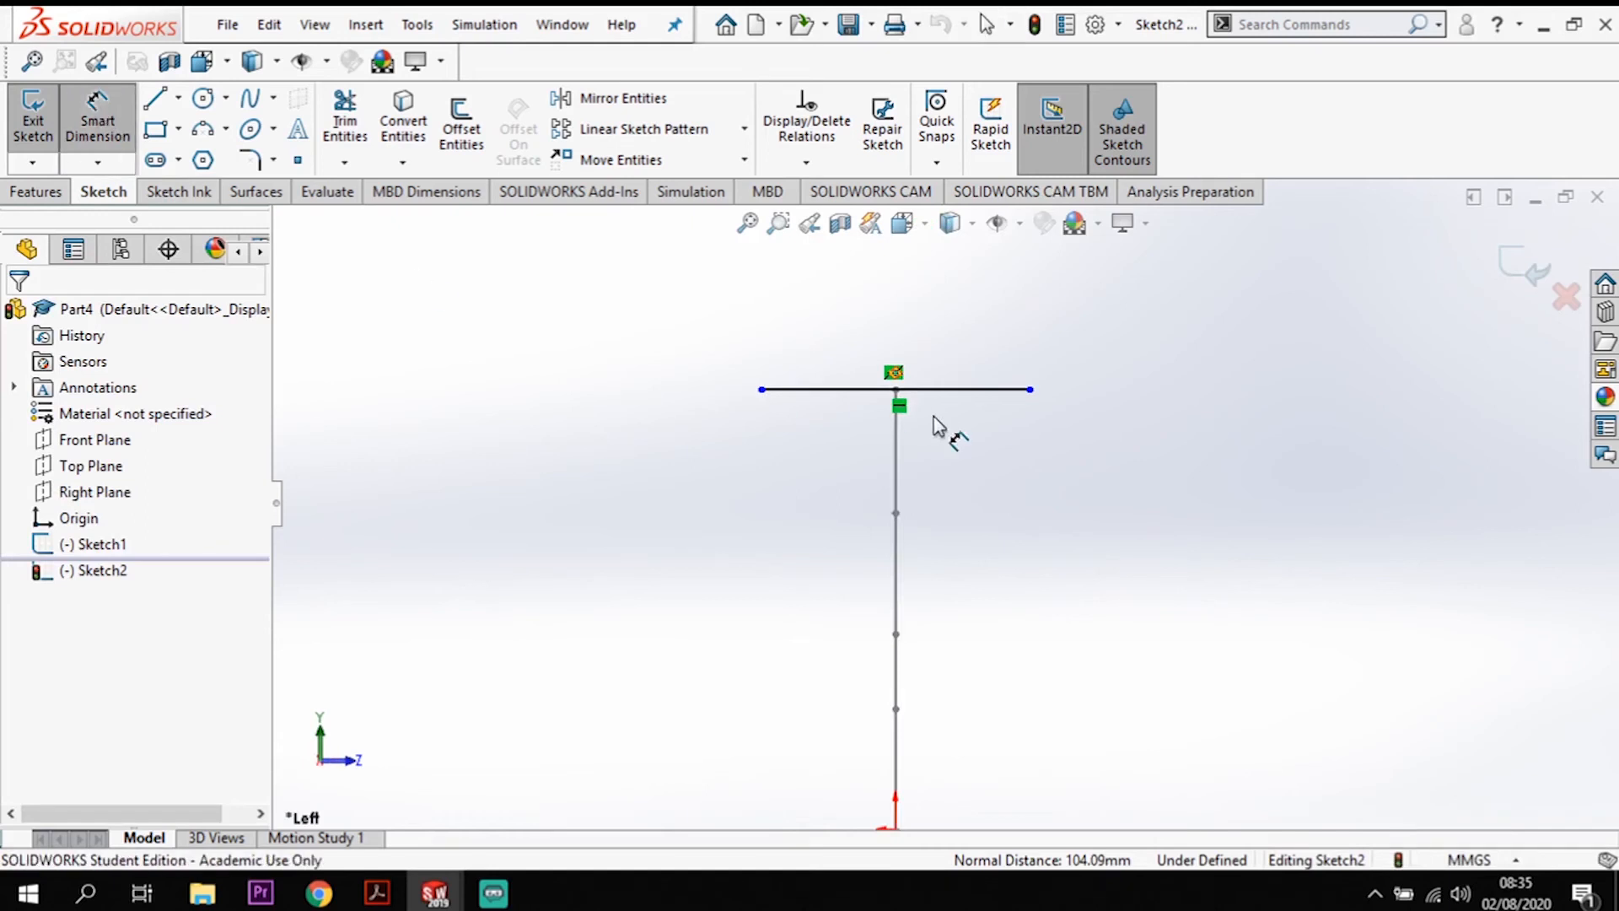
left_click(834, 392)
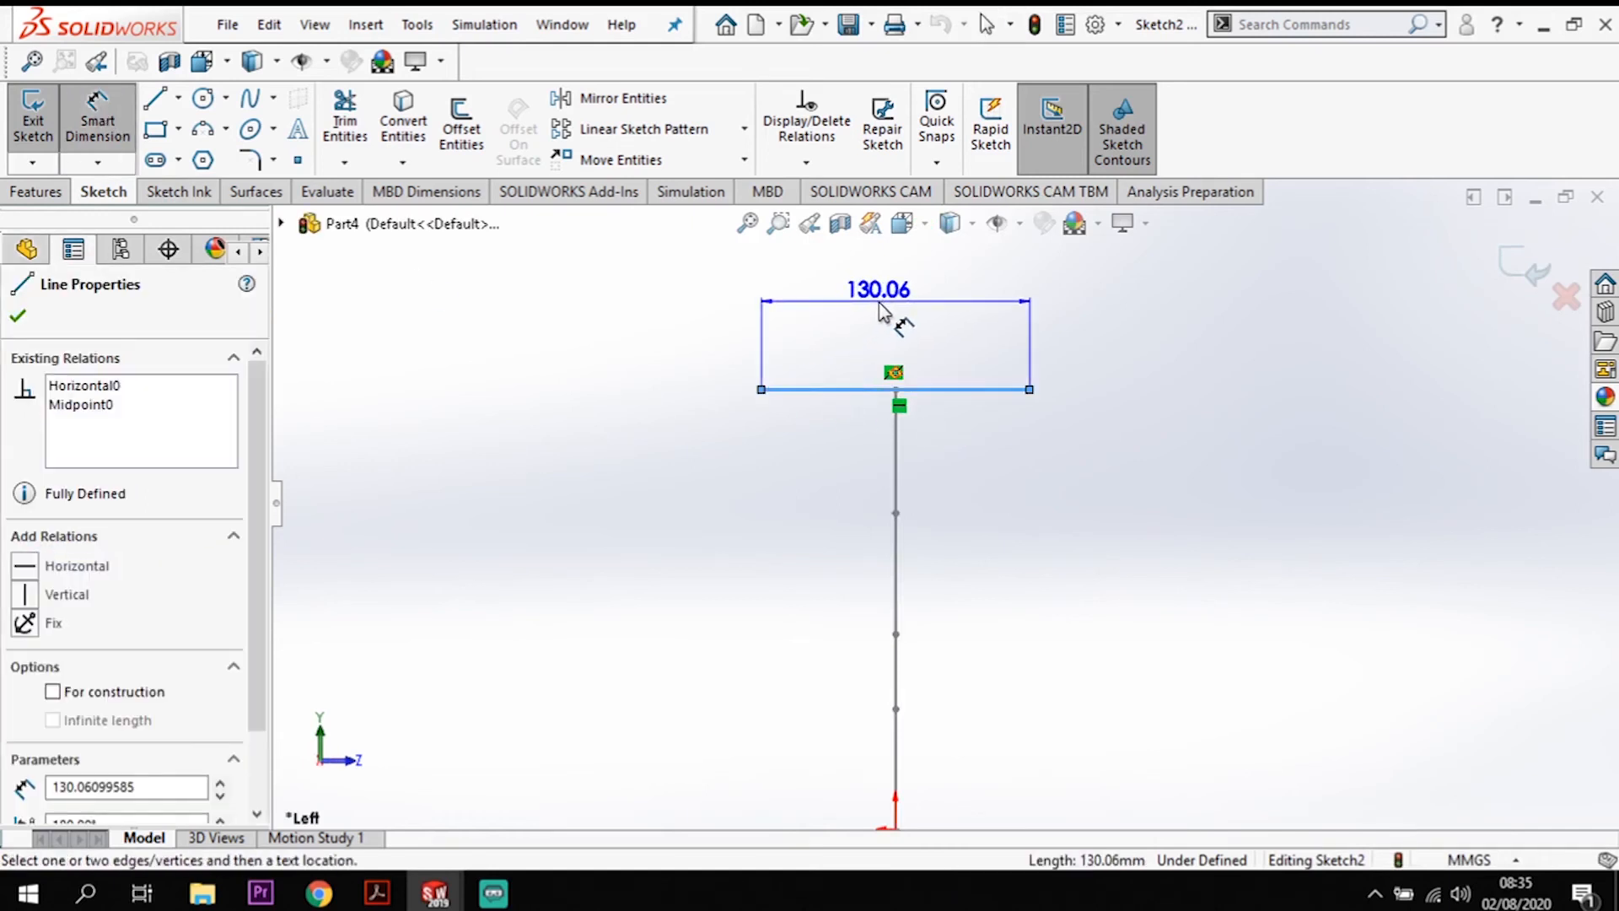
left_click(885, 312)
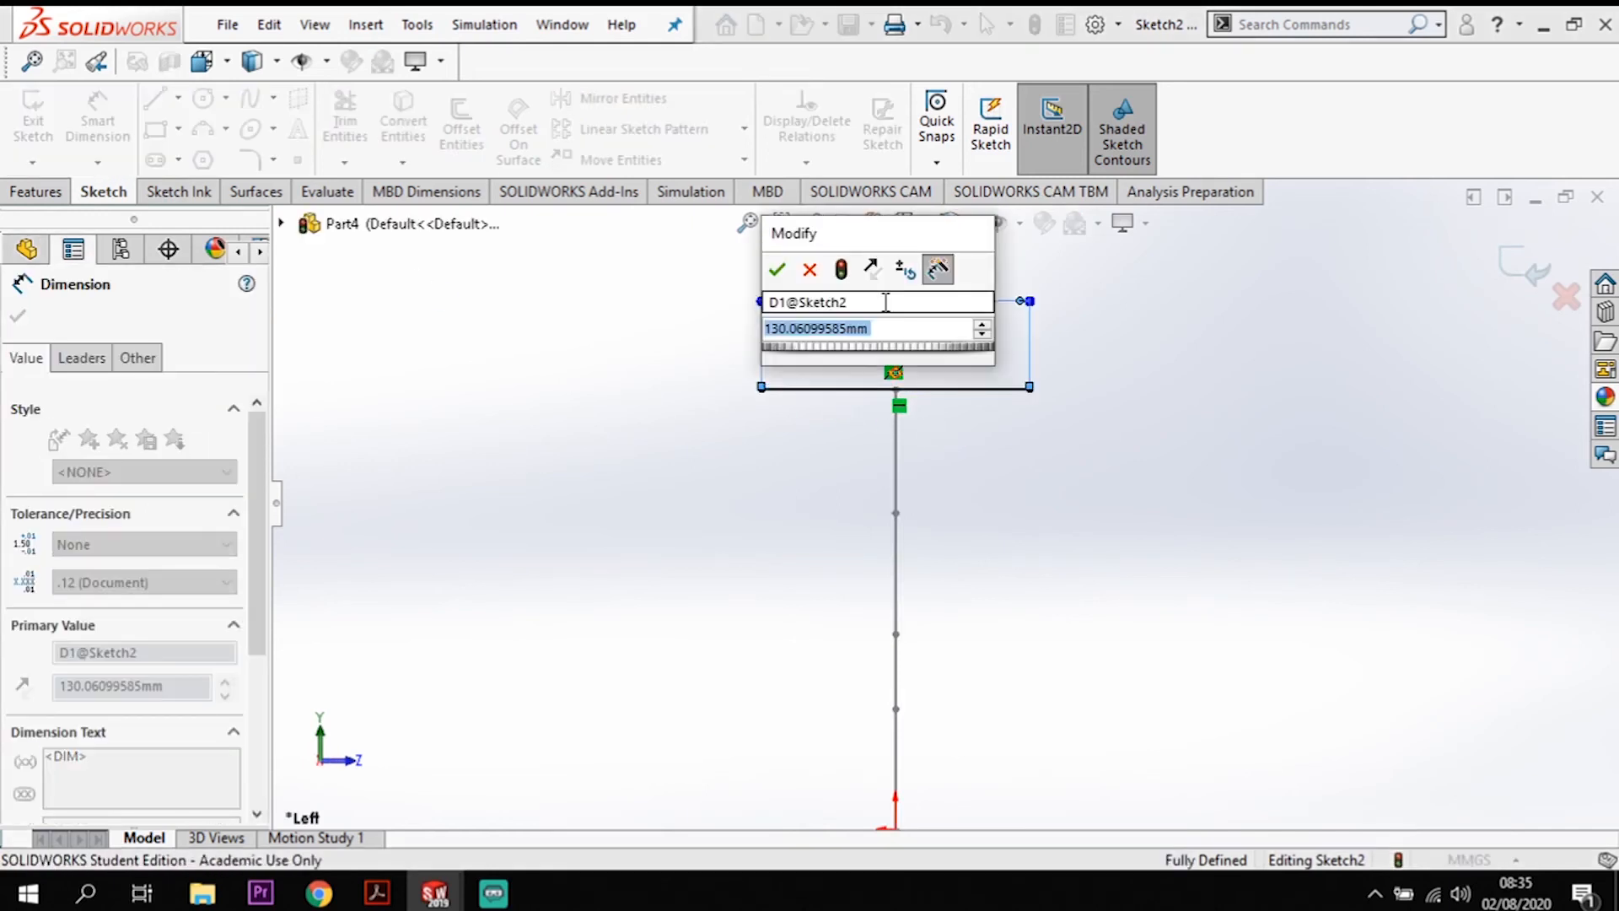
type("19")
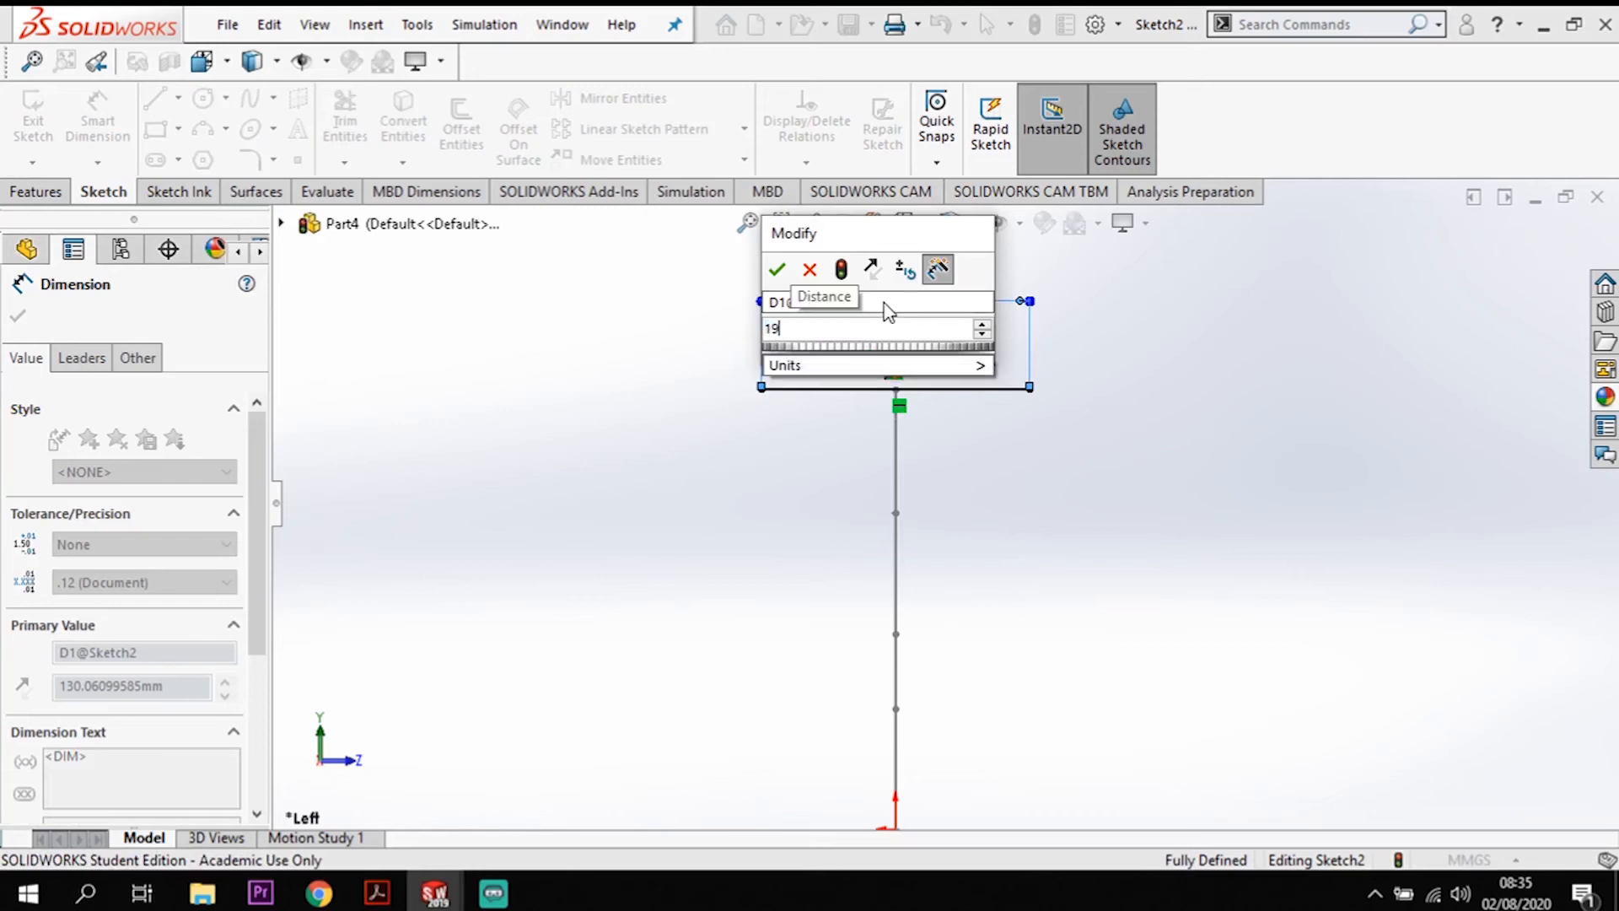
key("Return")
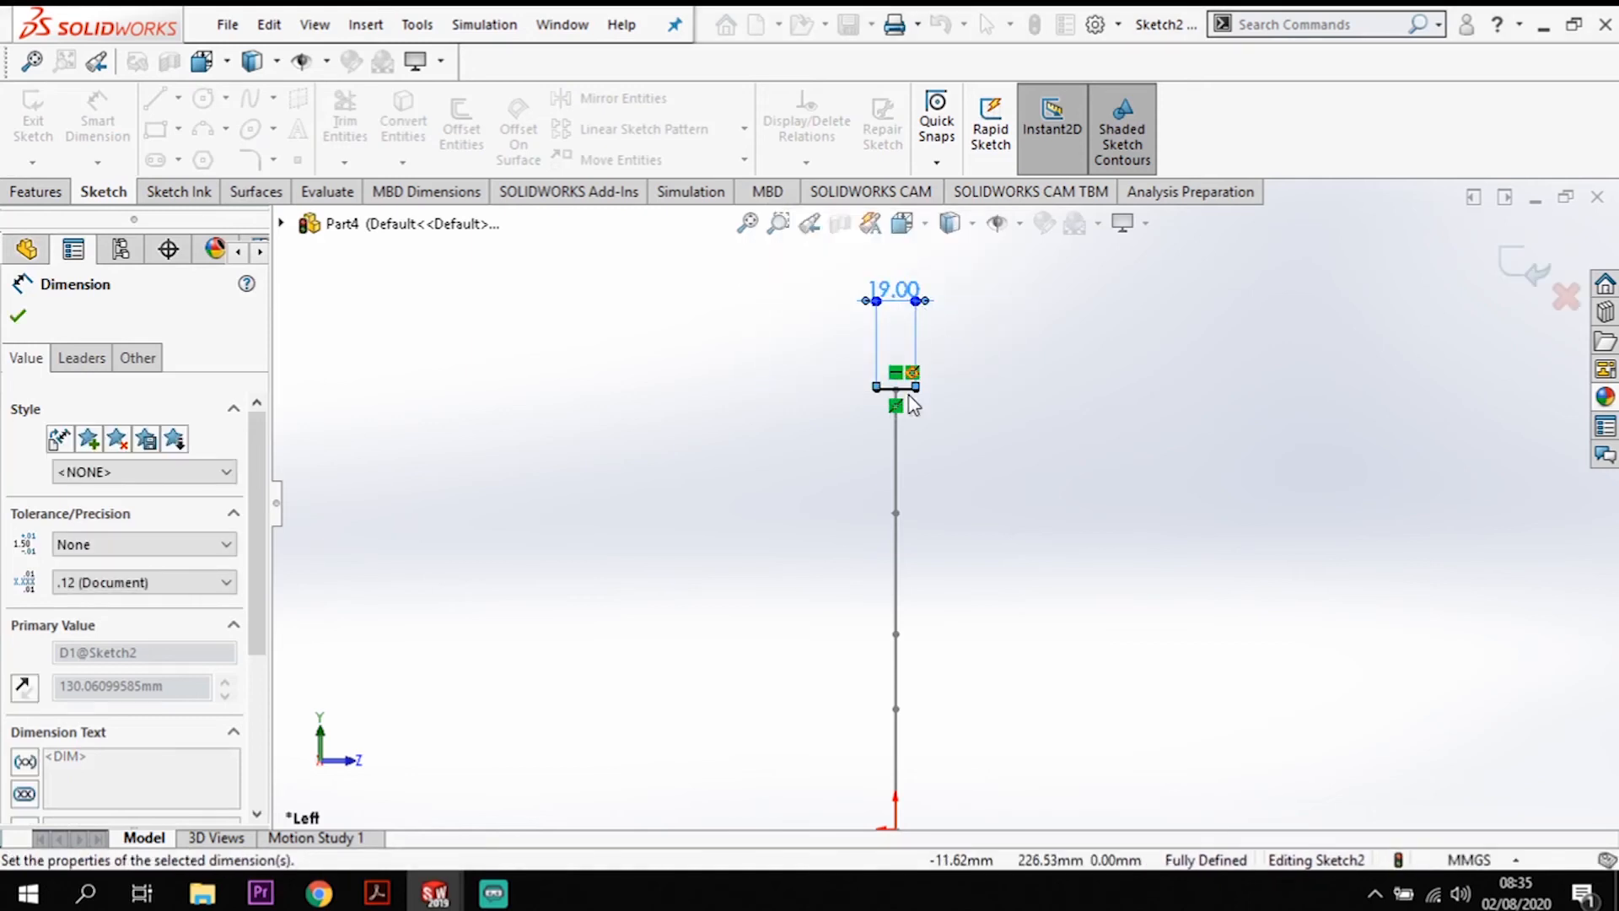
Step: Sketch three connected lines below the 19 mm line to close a trapezoid about 6 mm deep with a base about 13 mm wide
scroll(894, 415, "down", 5)
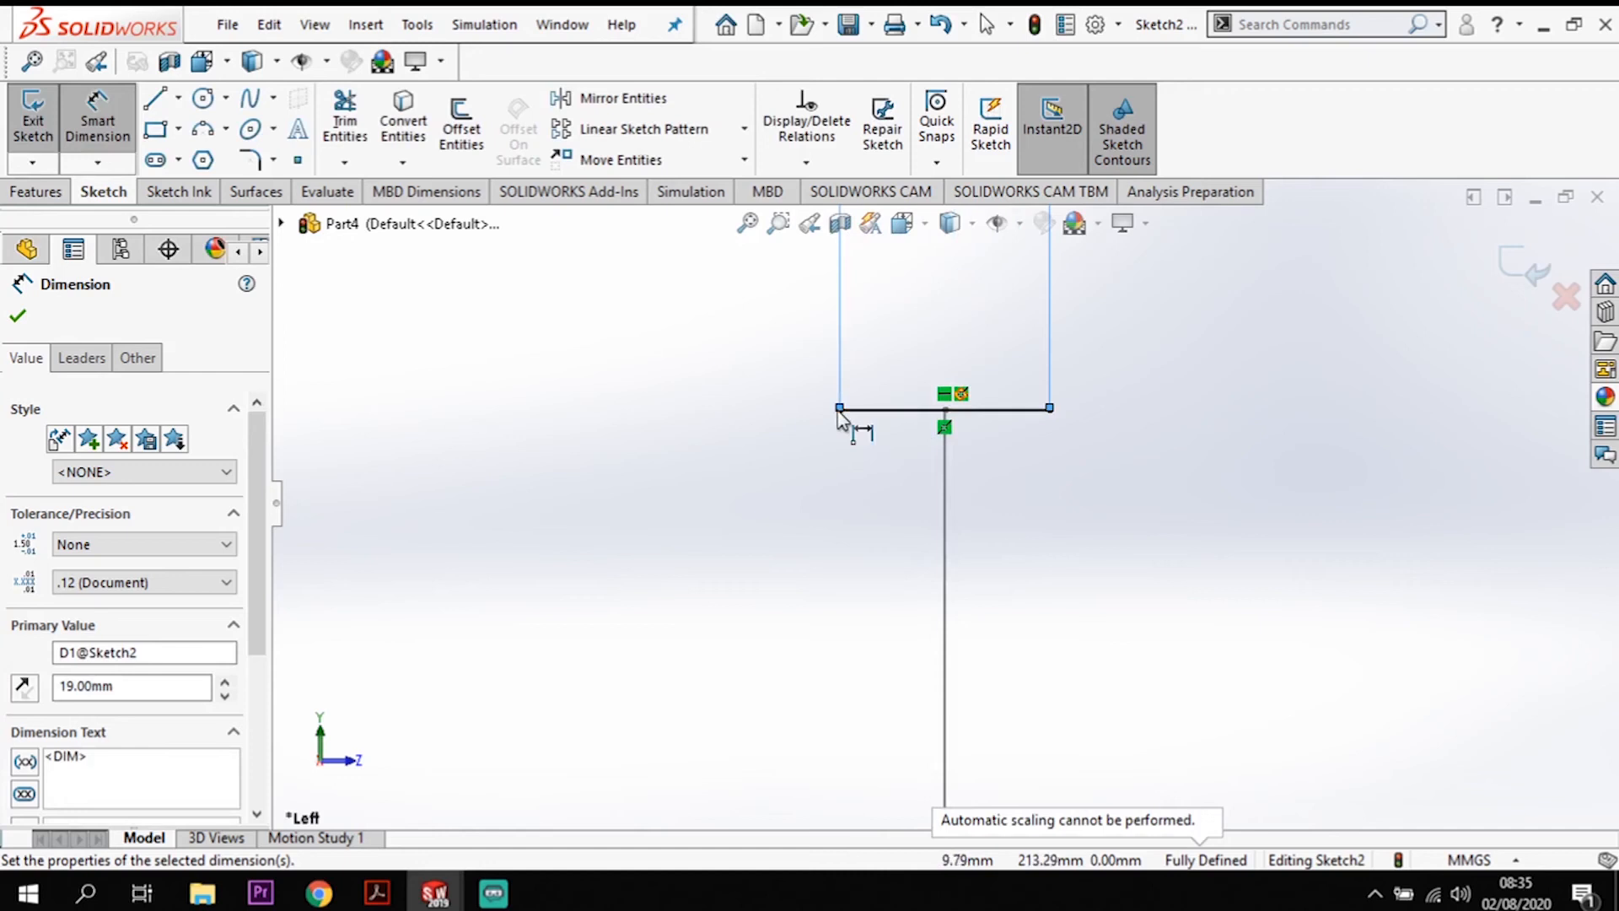
left_click(152, 101)
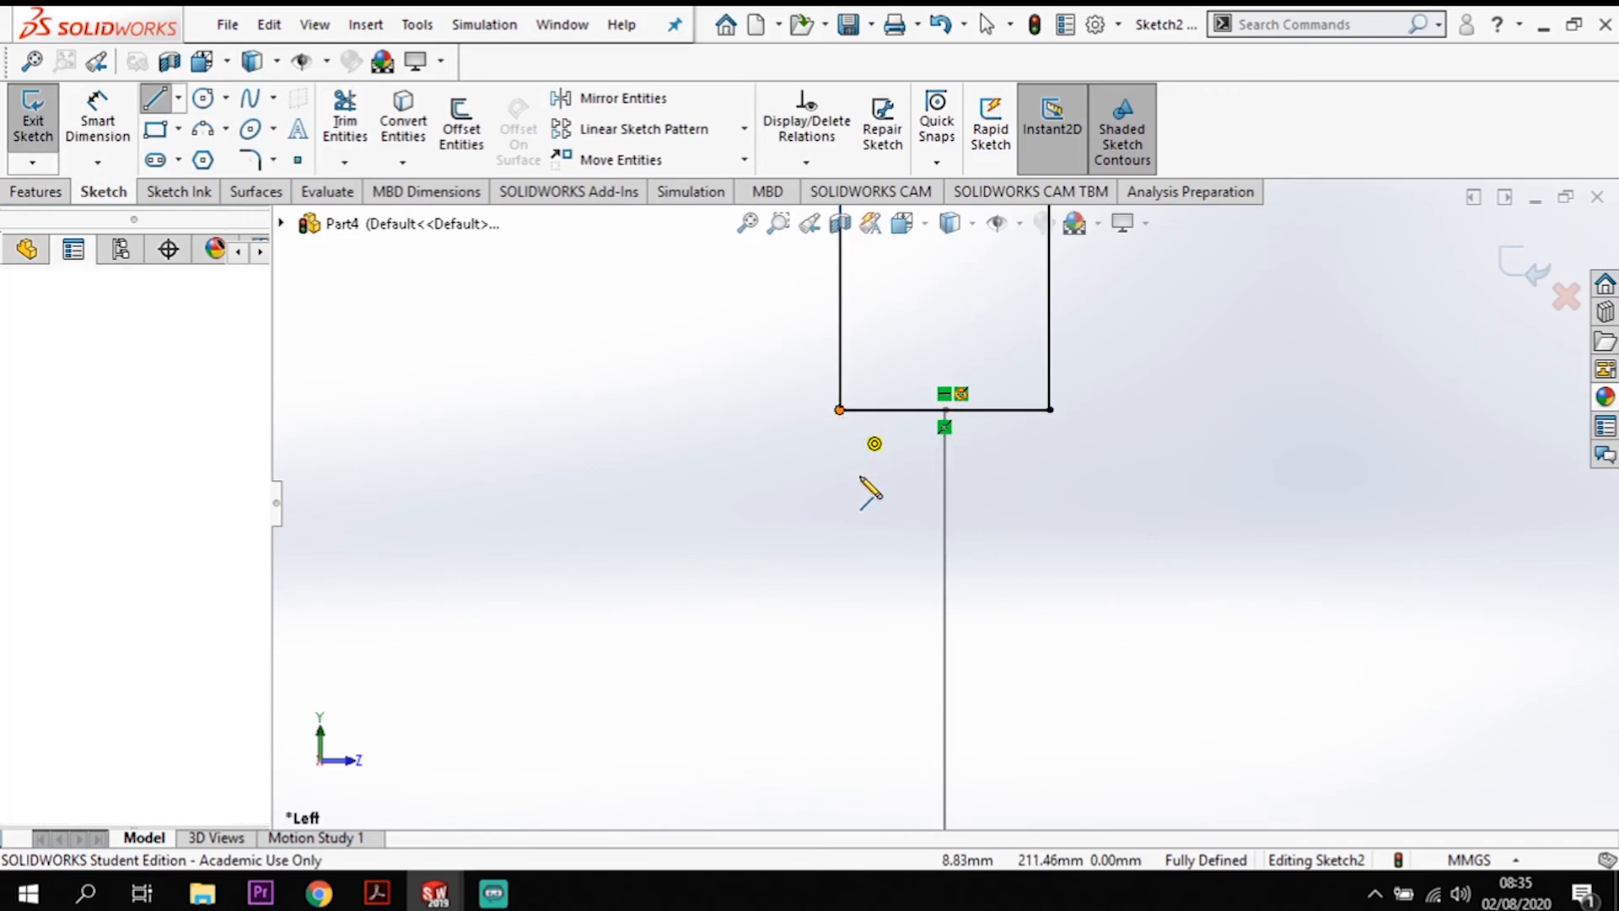
left_click(839, 410)
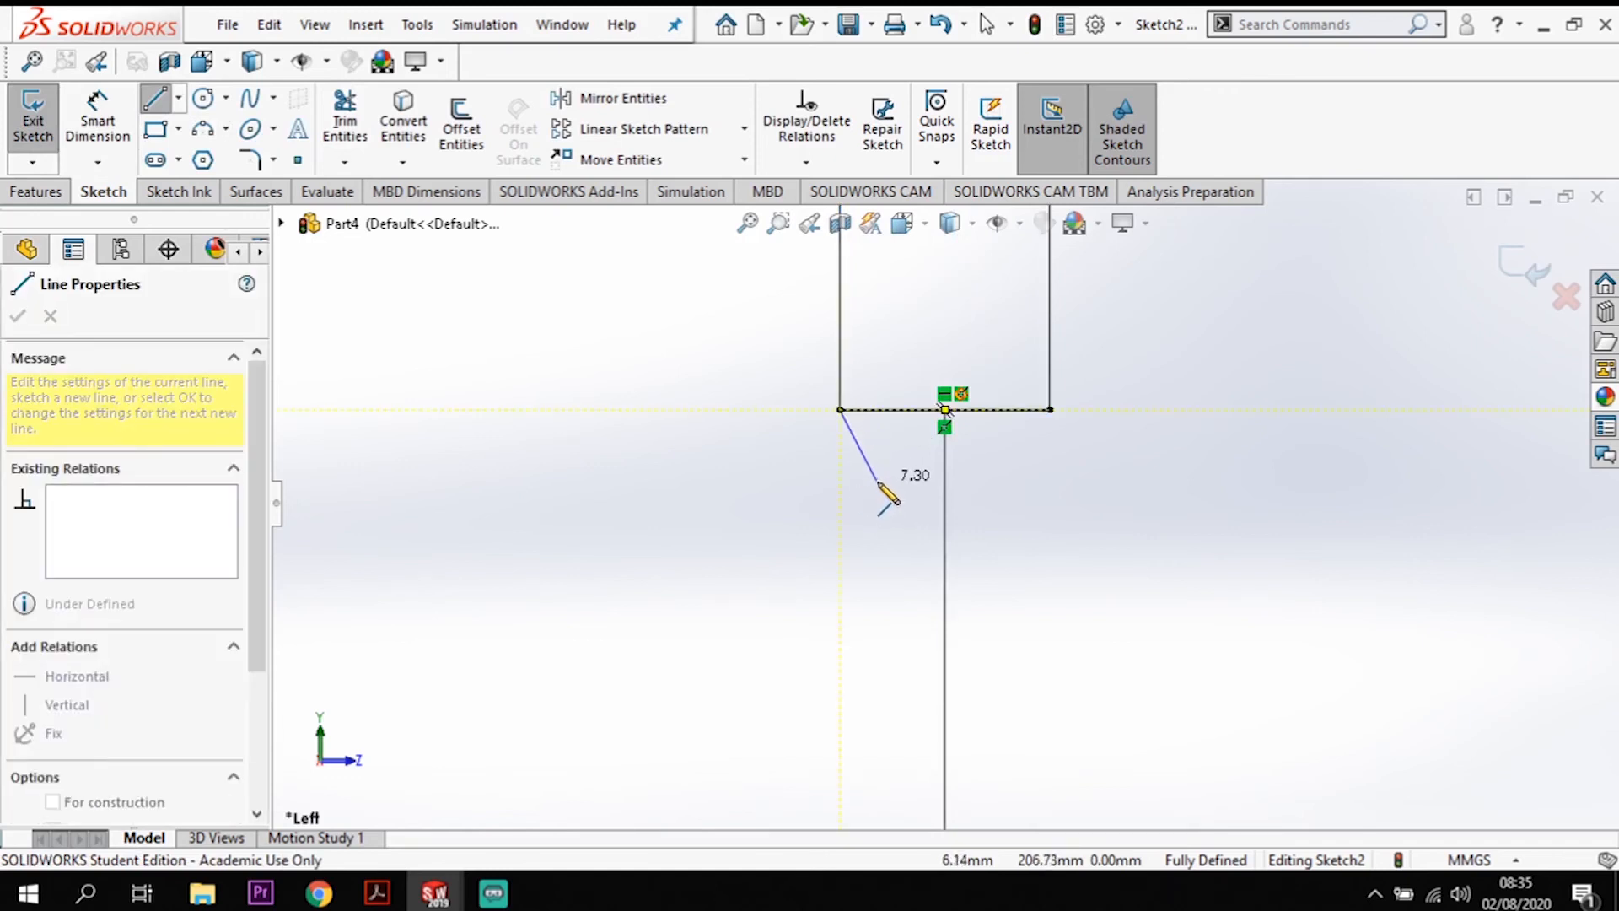
left_click(877, 476)
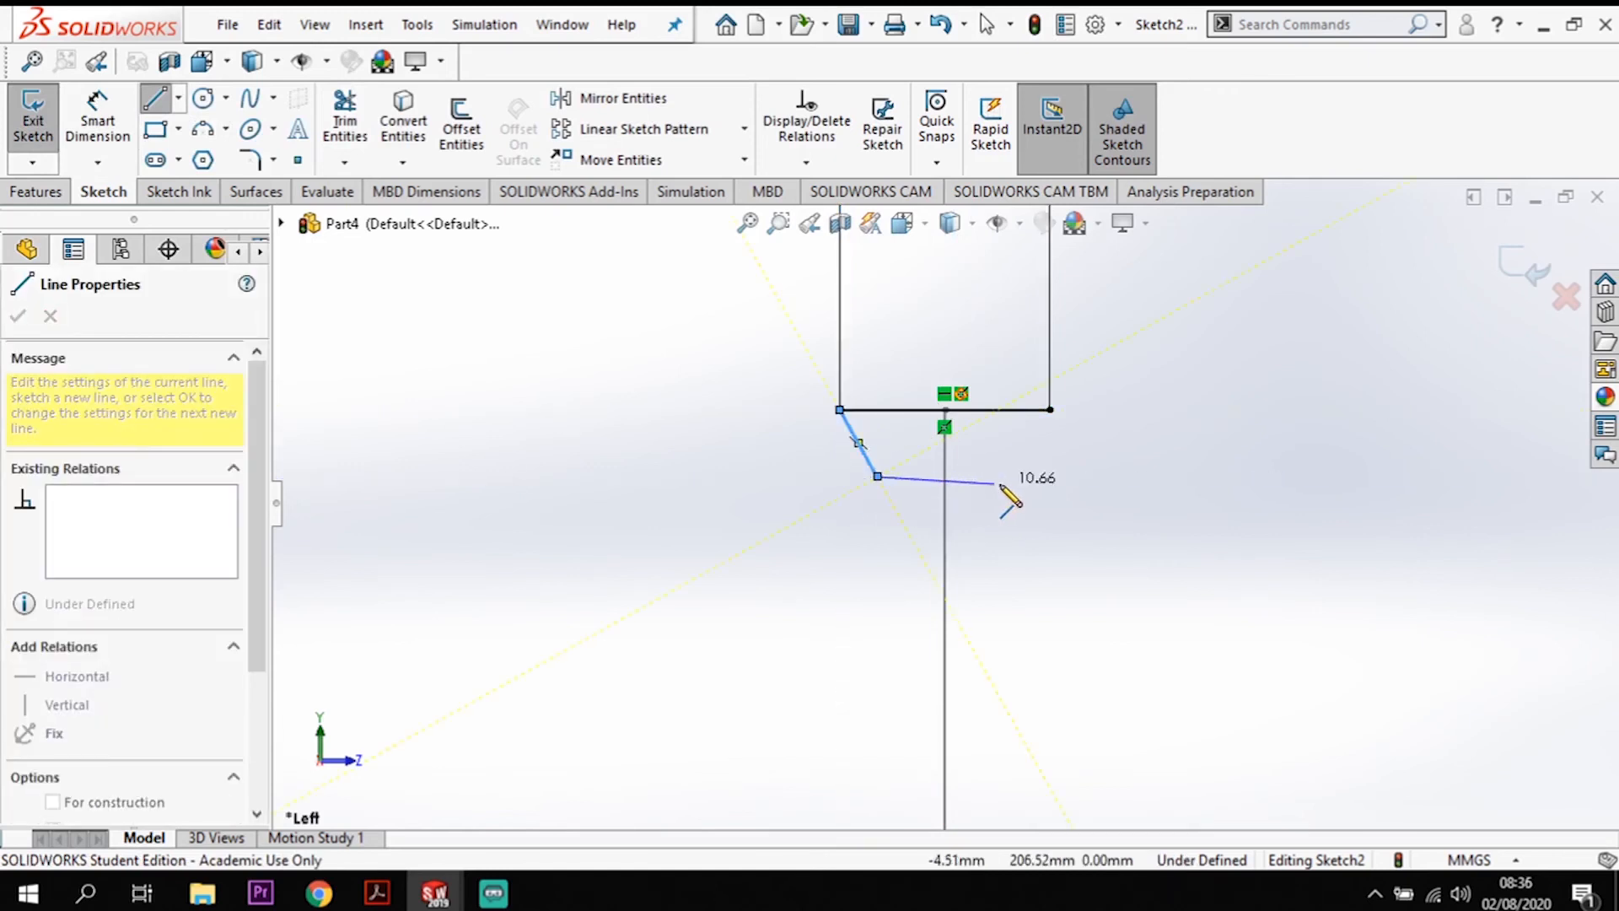
left_click(1024, 476)
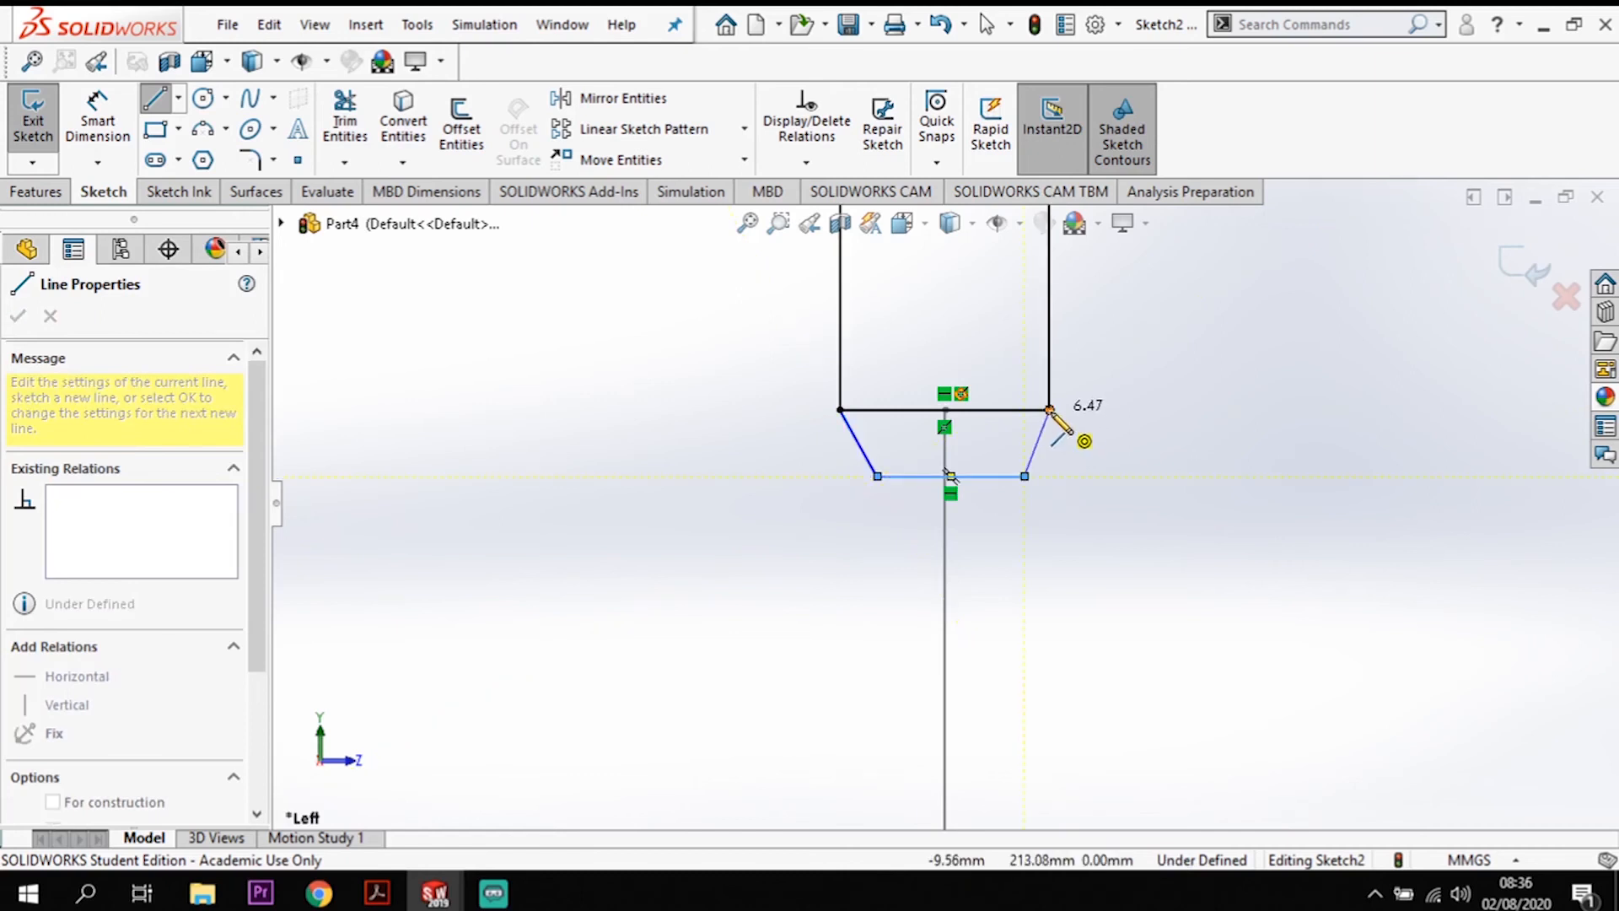
left_click(1049, 410)
key("Escape")
Step: Set the trapezoid's height between its two parallel horizontal lines to 6 mm
left_click(98, 114)
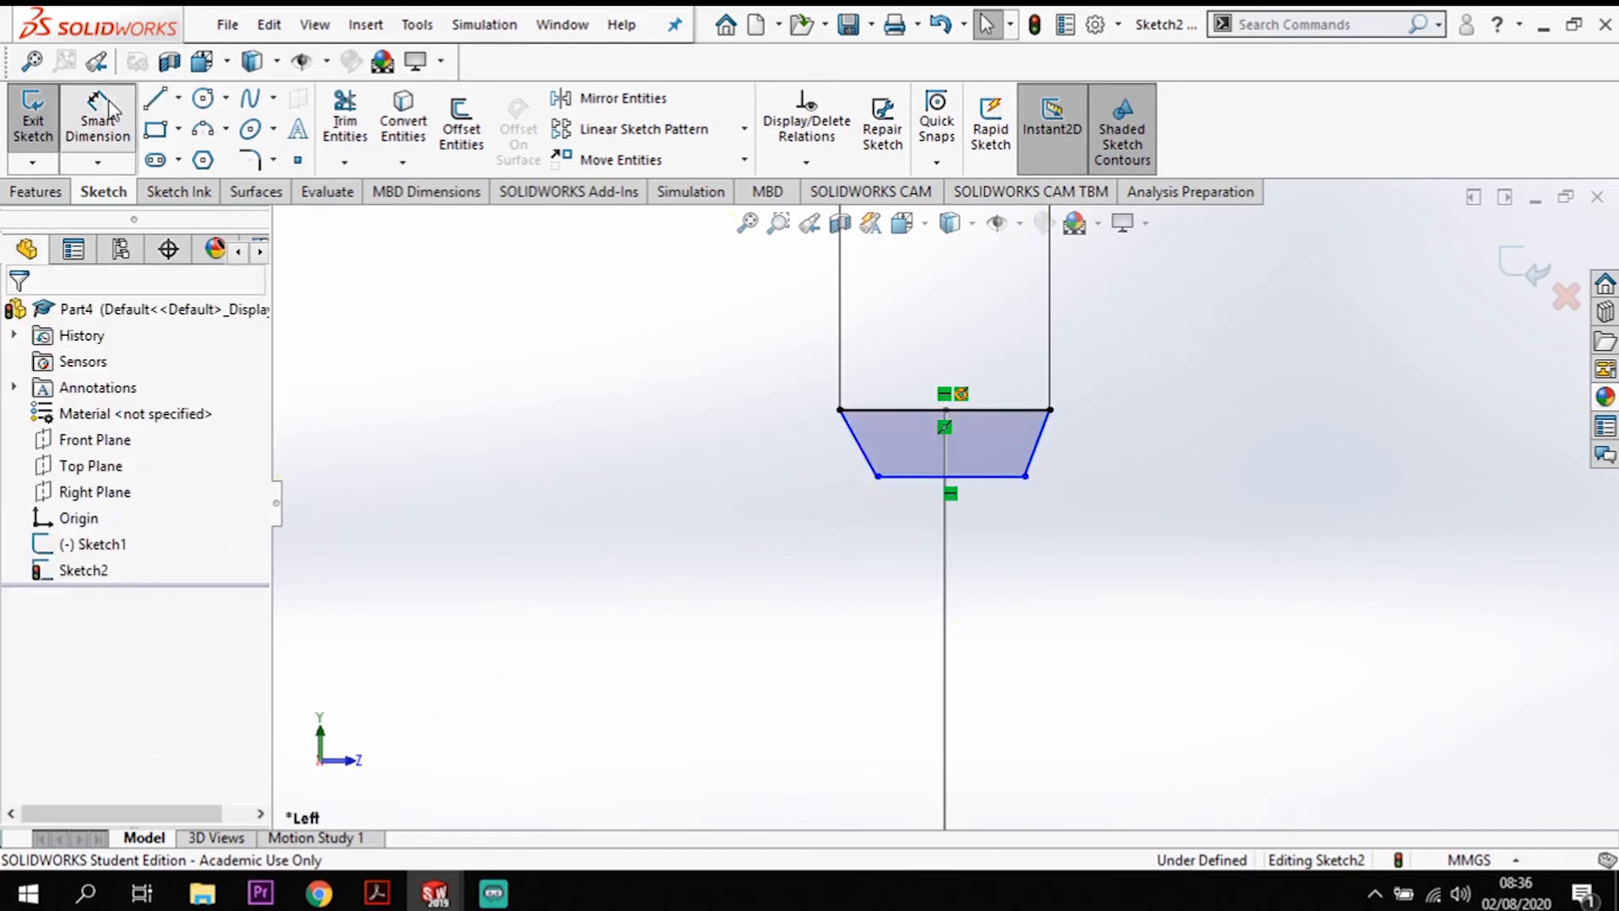
left_click(919, 476)
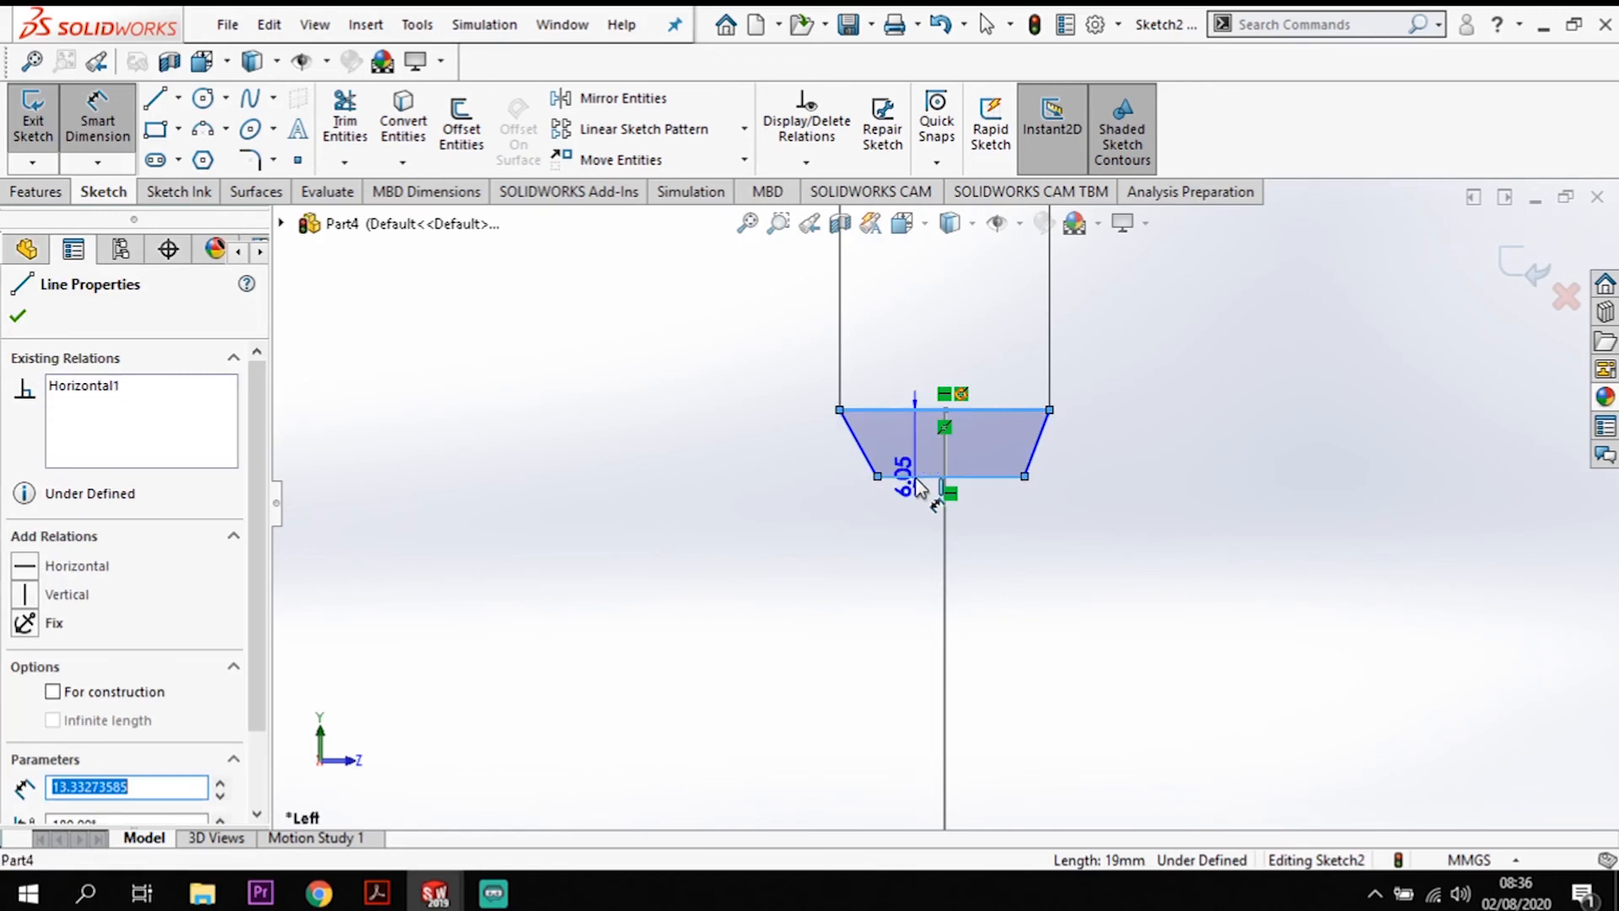
left_click(700, 446)
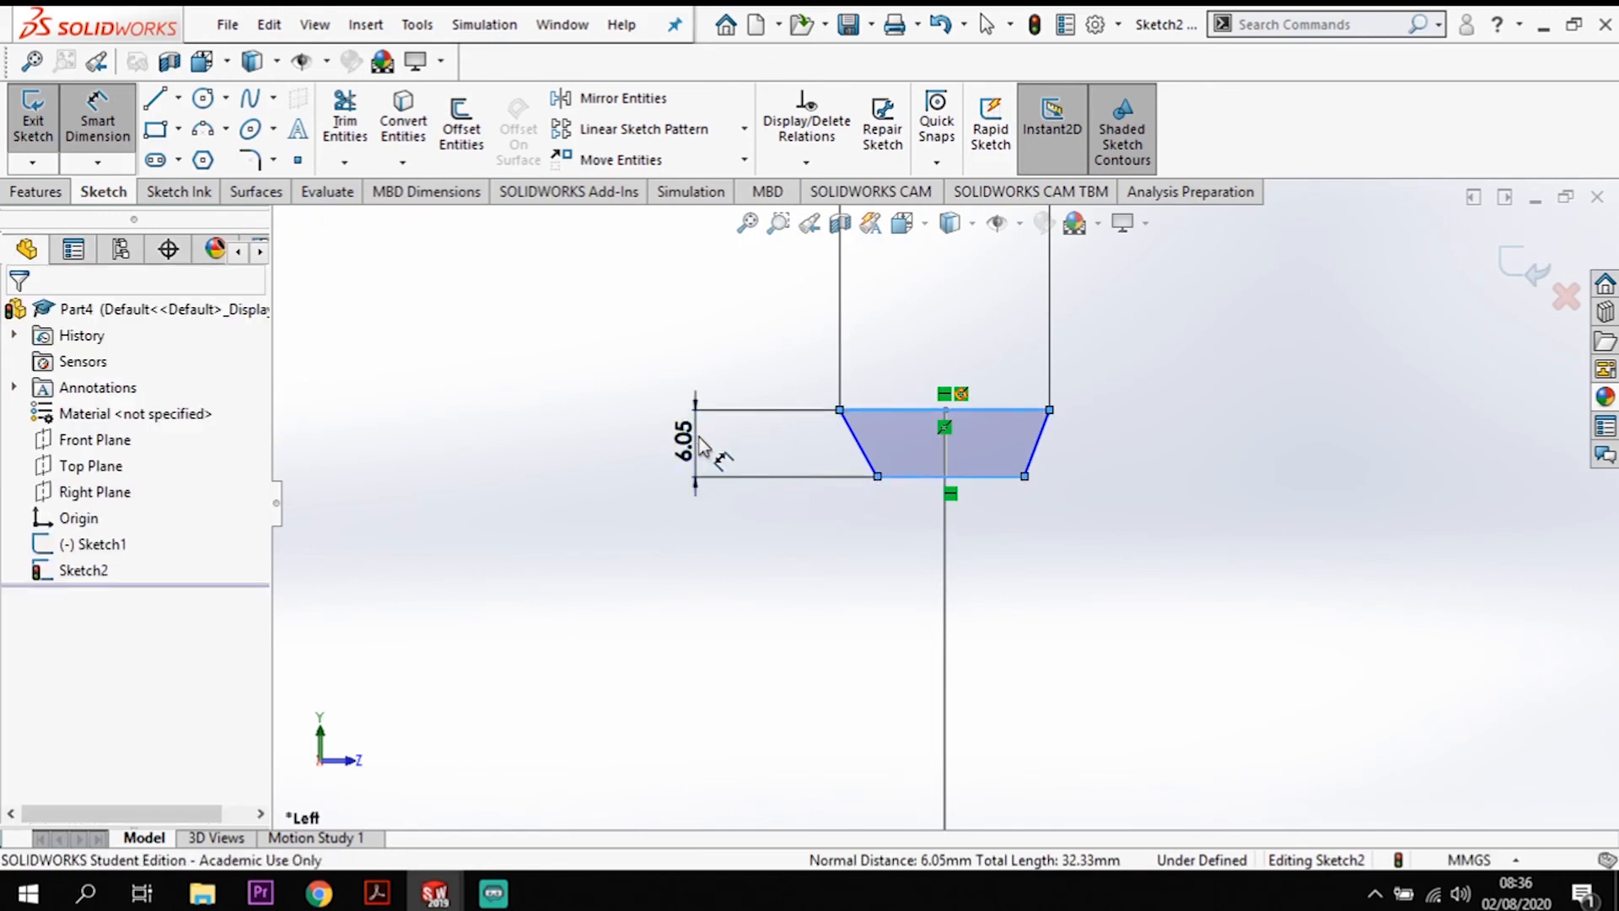
type("6.00mm")
key("Return")
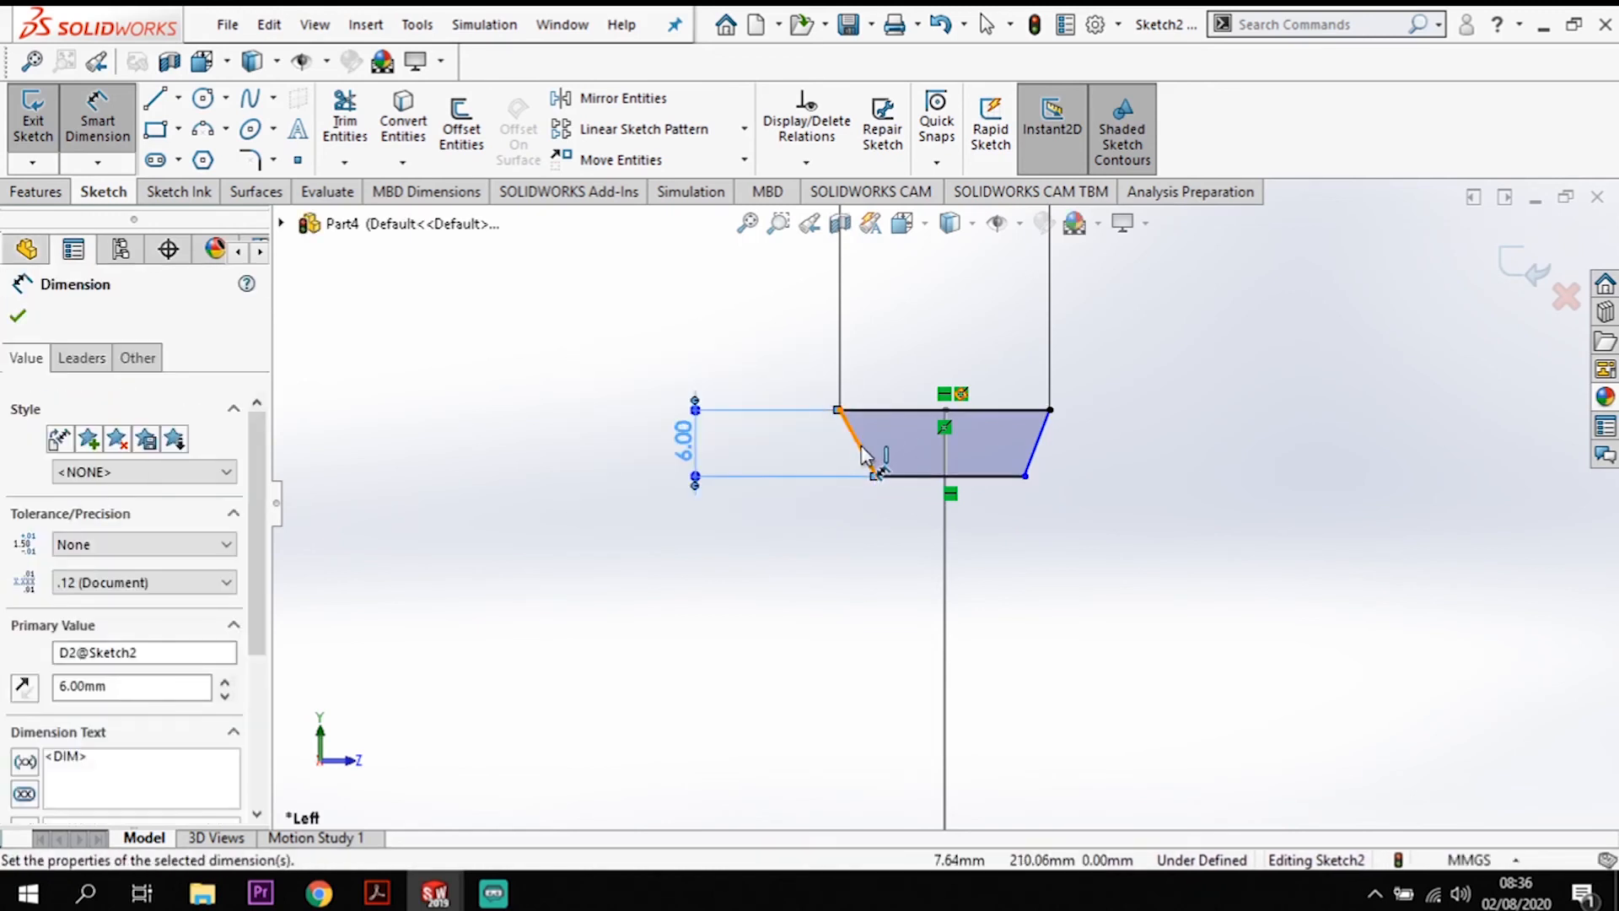
Step: Set the angle between the trapezoid's left slanted side and its upper line to 60 degrees
left_click(867, 440)
left_click(877, 411)
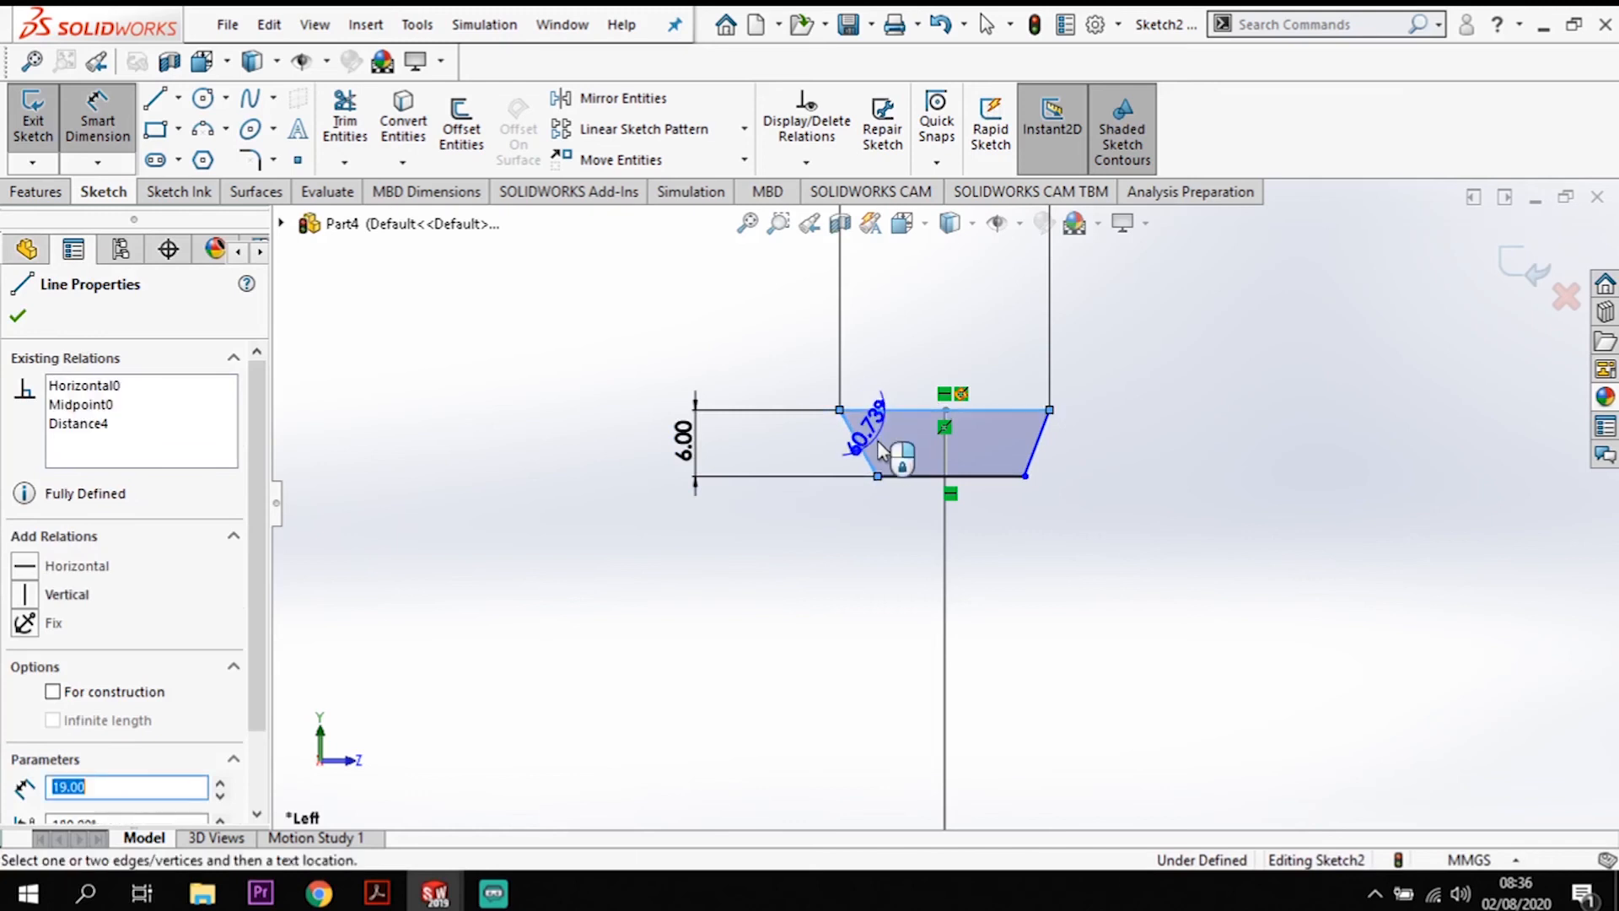
left_click(881, 445)
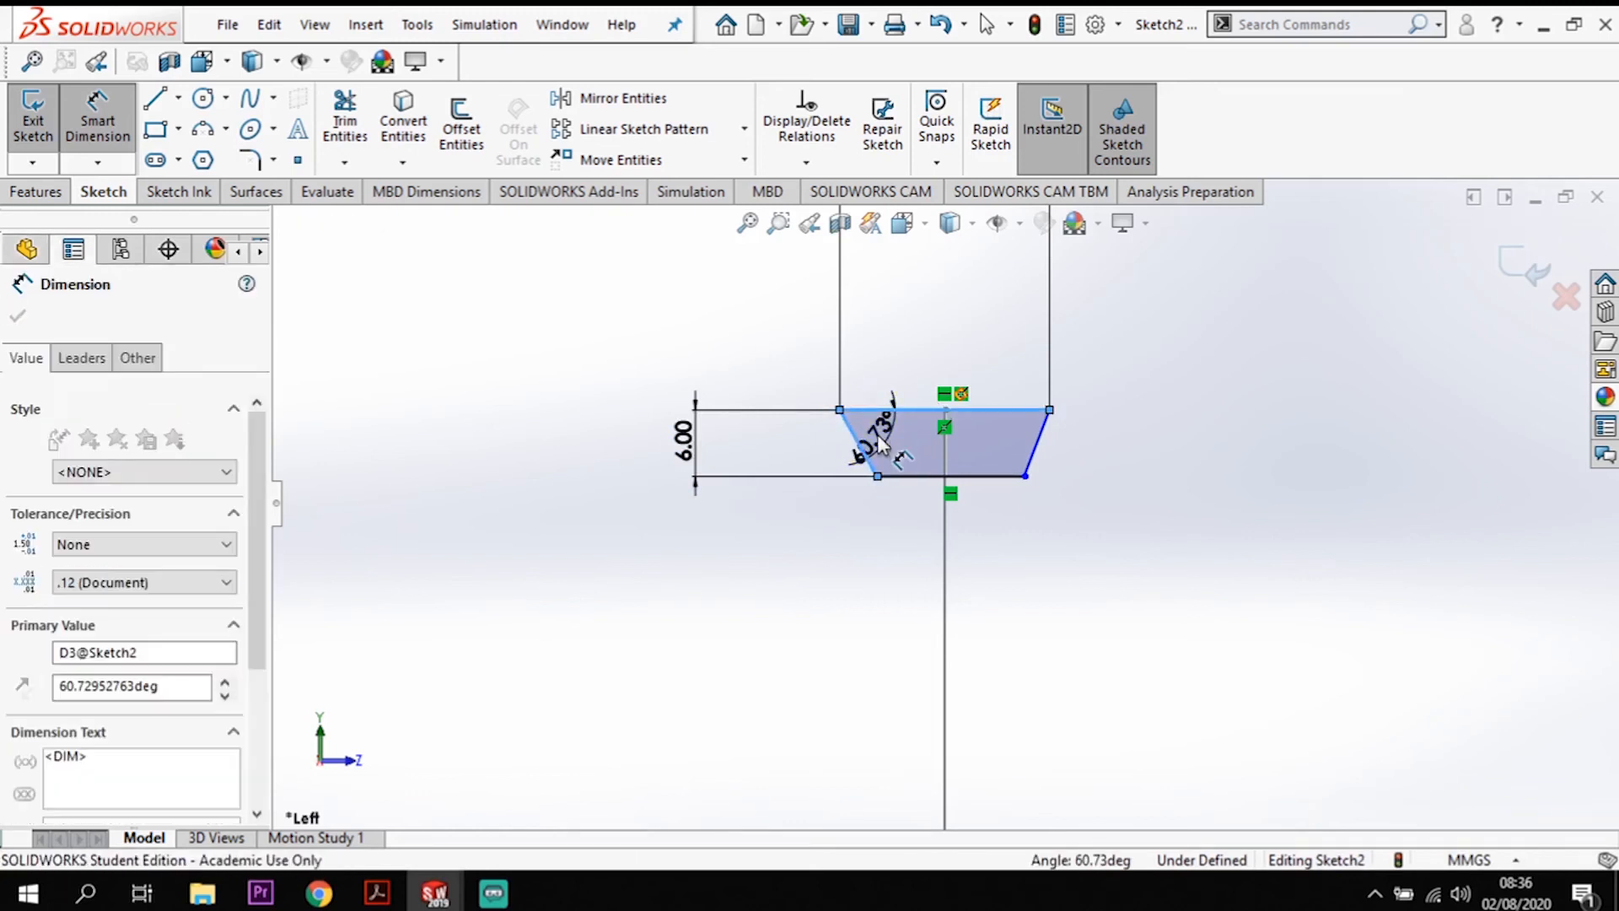
type("60")
key("Return")
key("Escape")
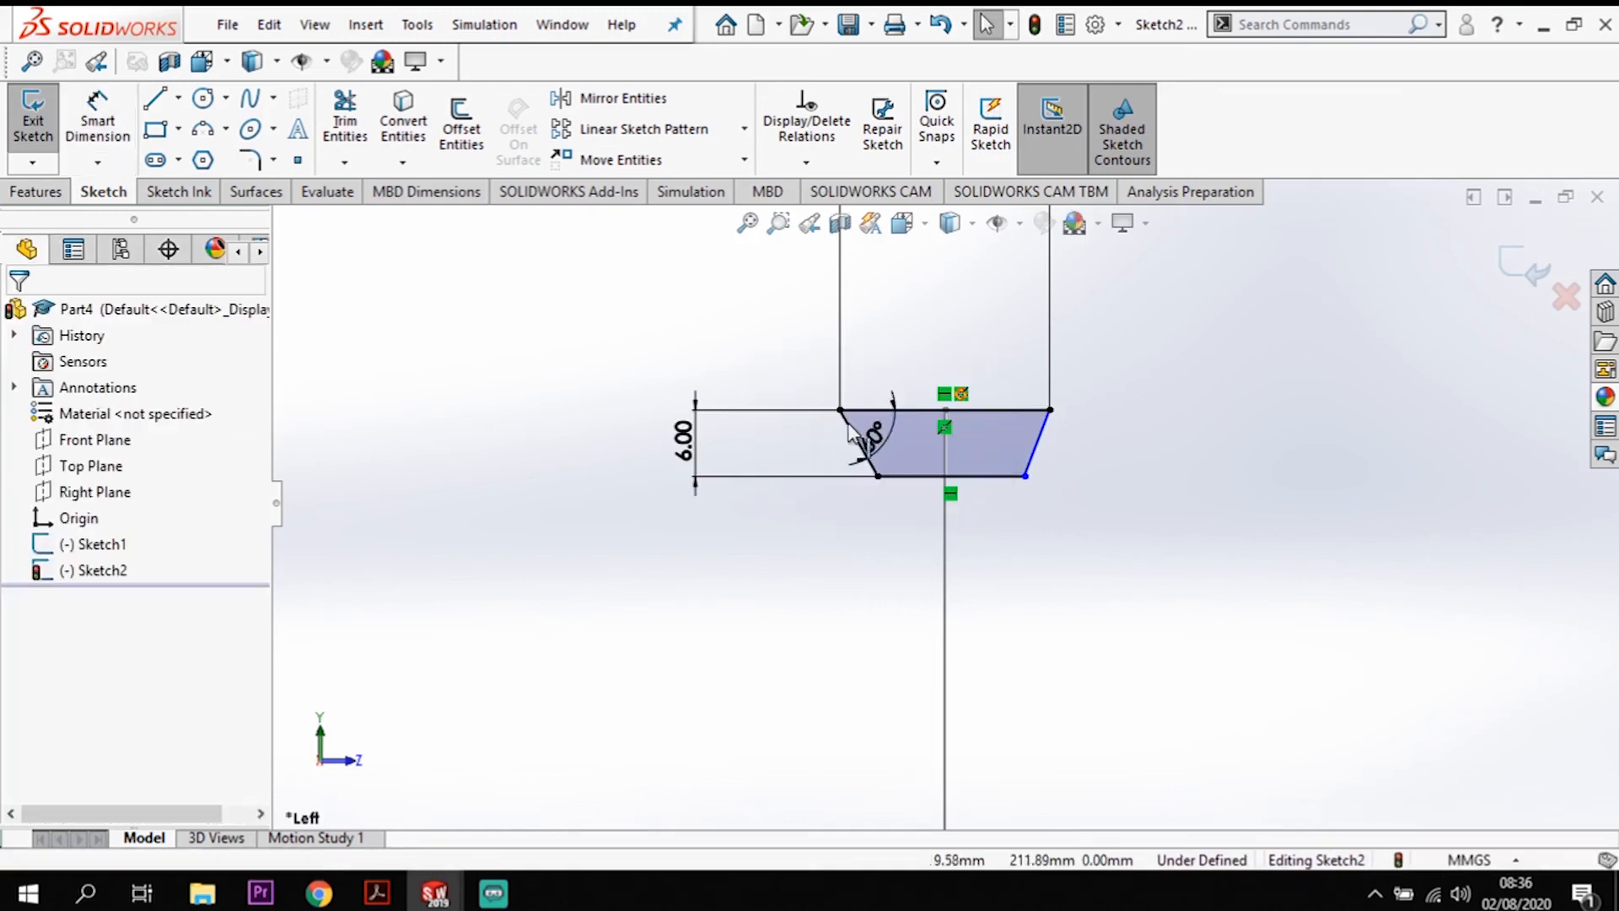
Step: Add an Equal relation between the two slanted sides of the trapezoid
left_click(860, 440)
left_click(1039, 445)
left_click(851, 431, "ctrl")
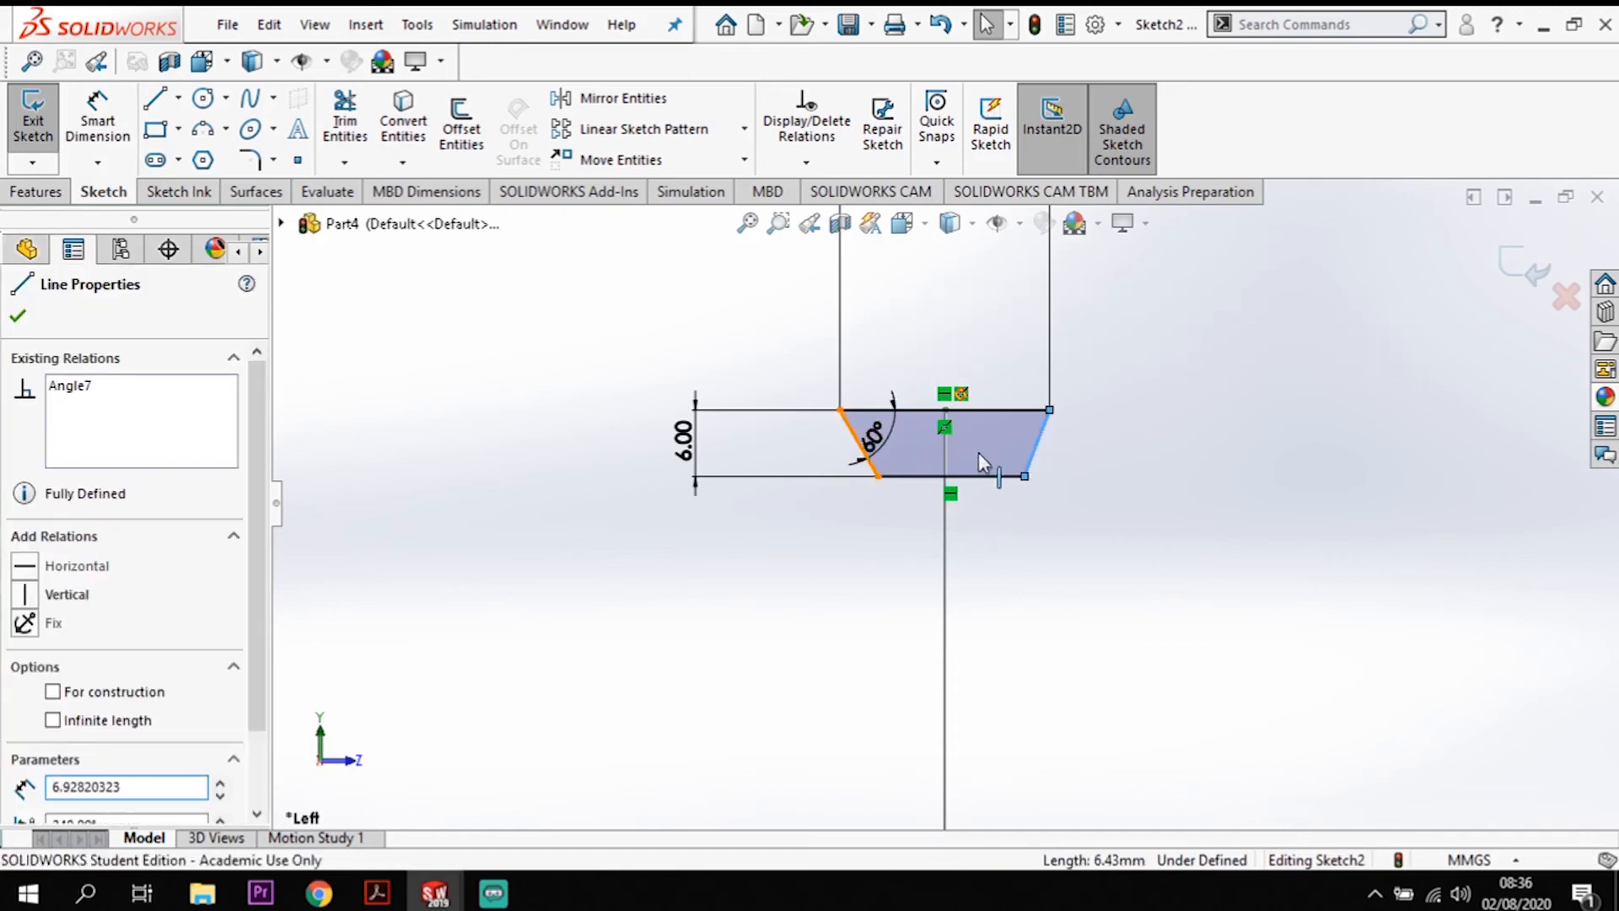
scroll(194, 703, "down", 3)
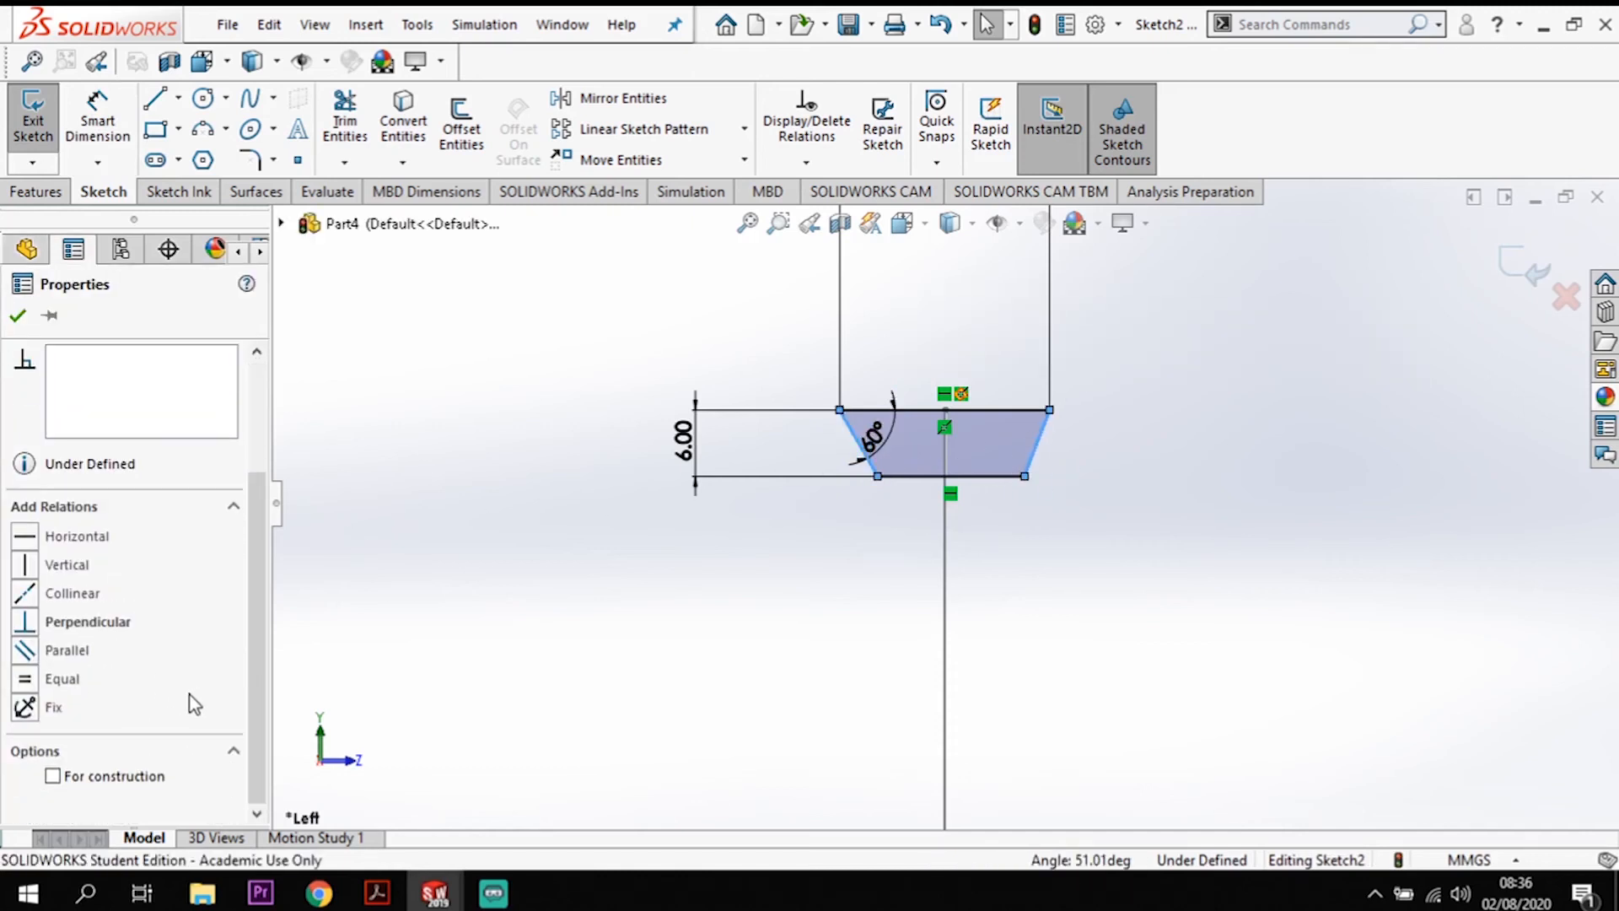
left_click(25, 679)
left_click(1141, 542)
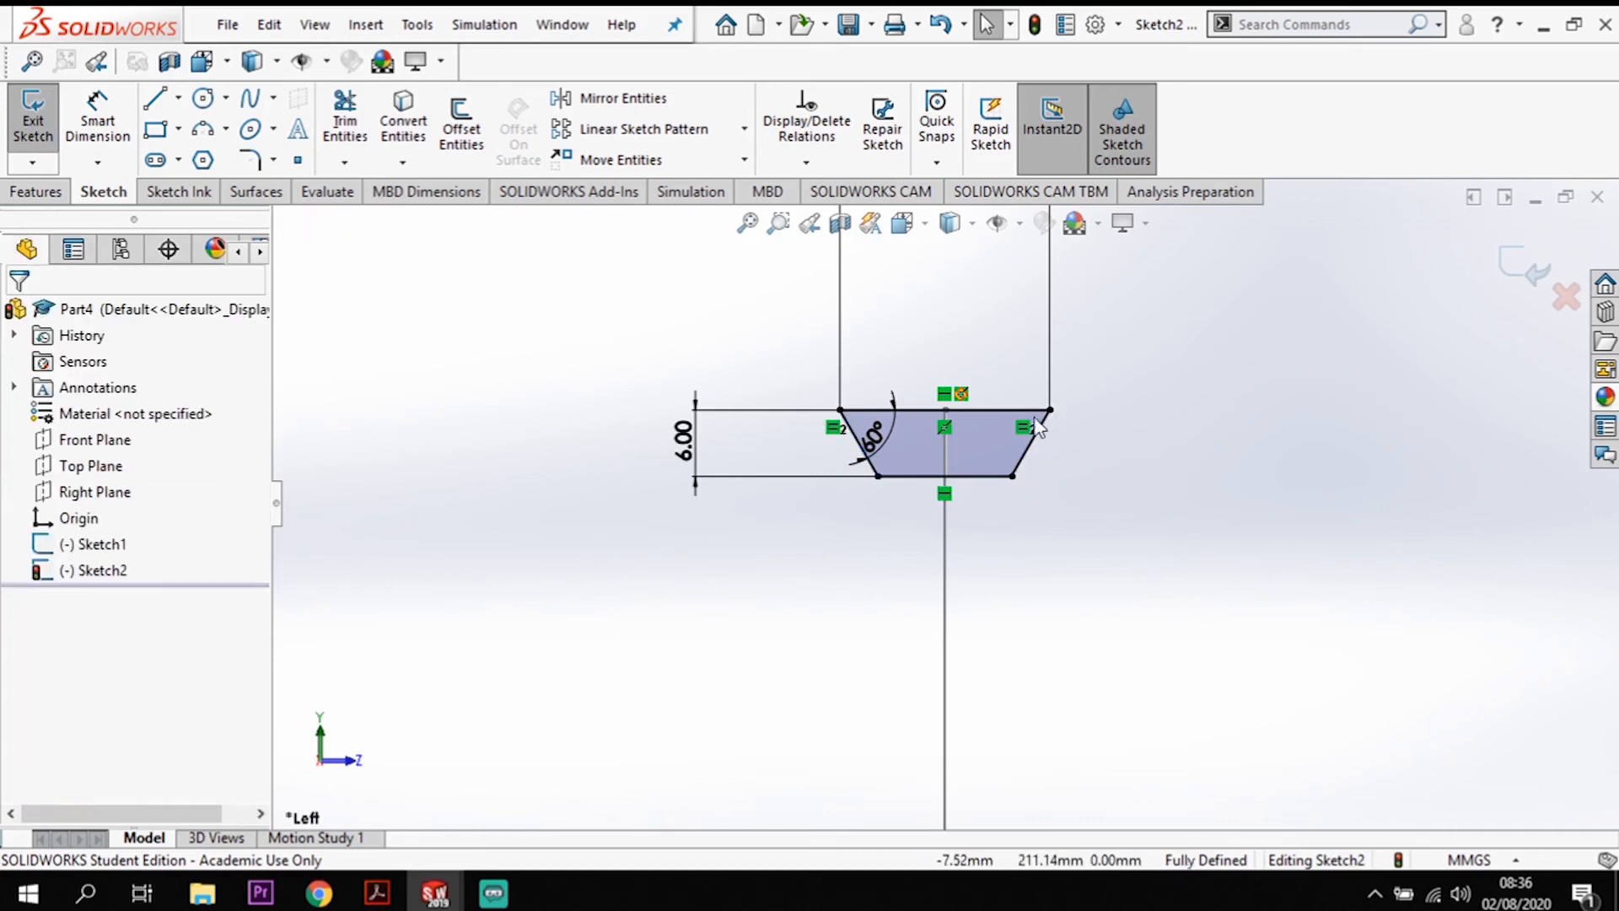
Step: Finish the trapezoid profile sketch and start a Swept Boss/Base with a sketch profile
scroll(964, 440, "up", 5)
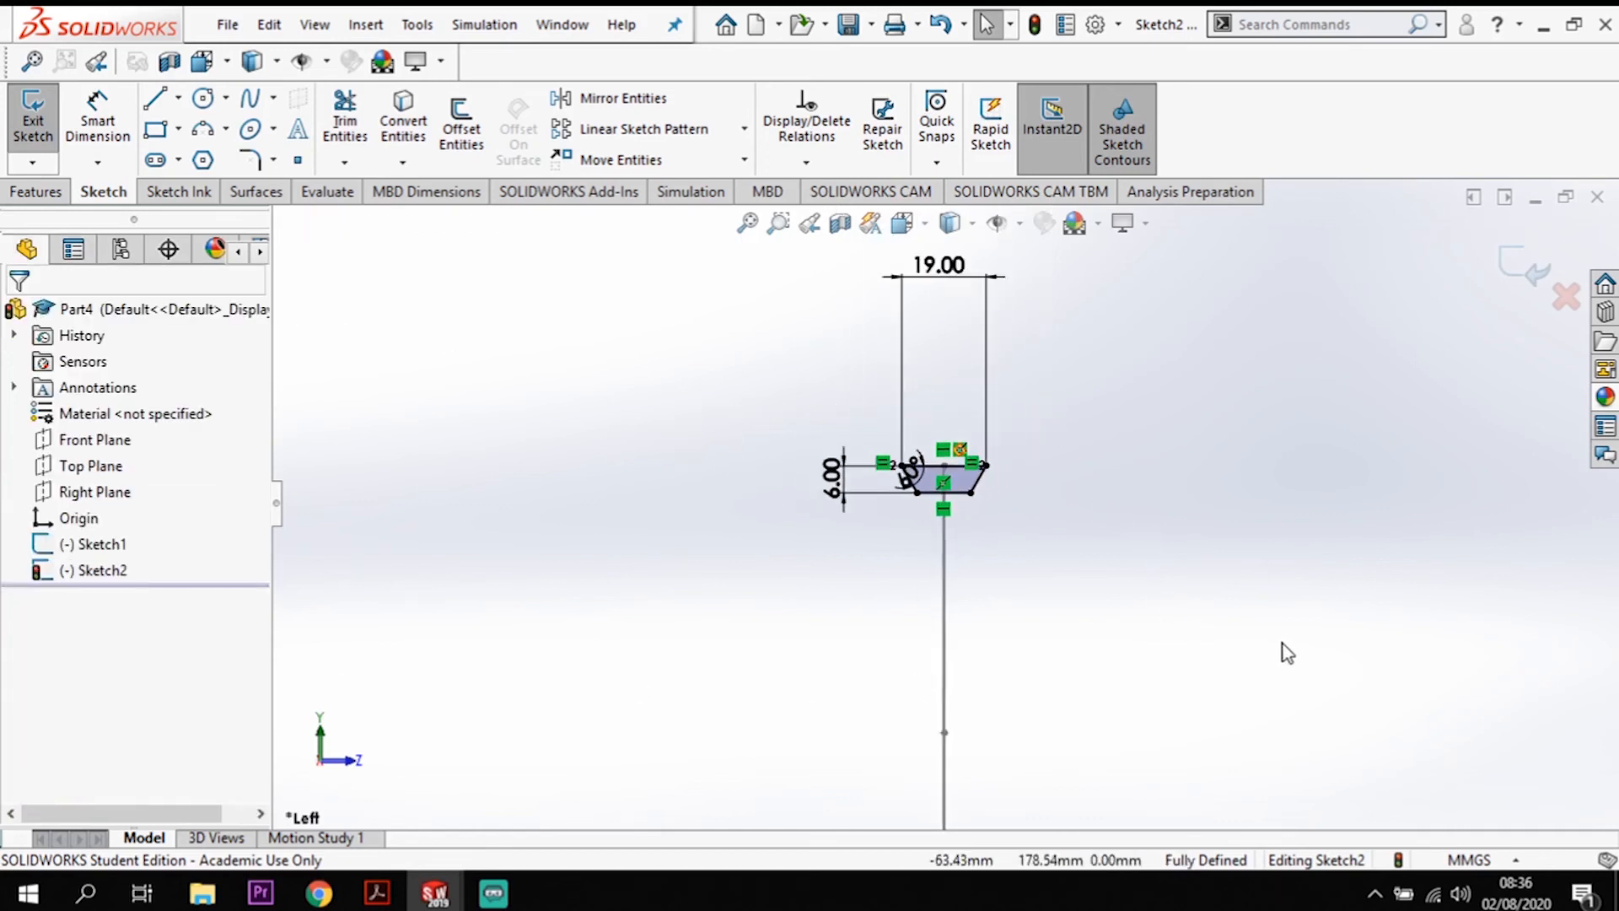
scroll(980, 519, "up", 5)
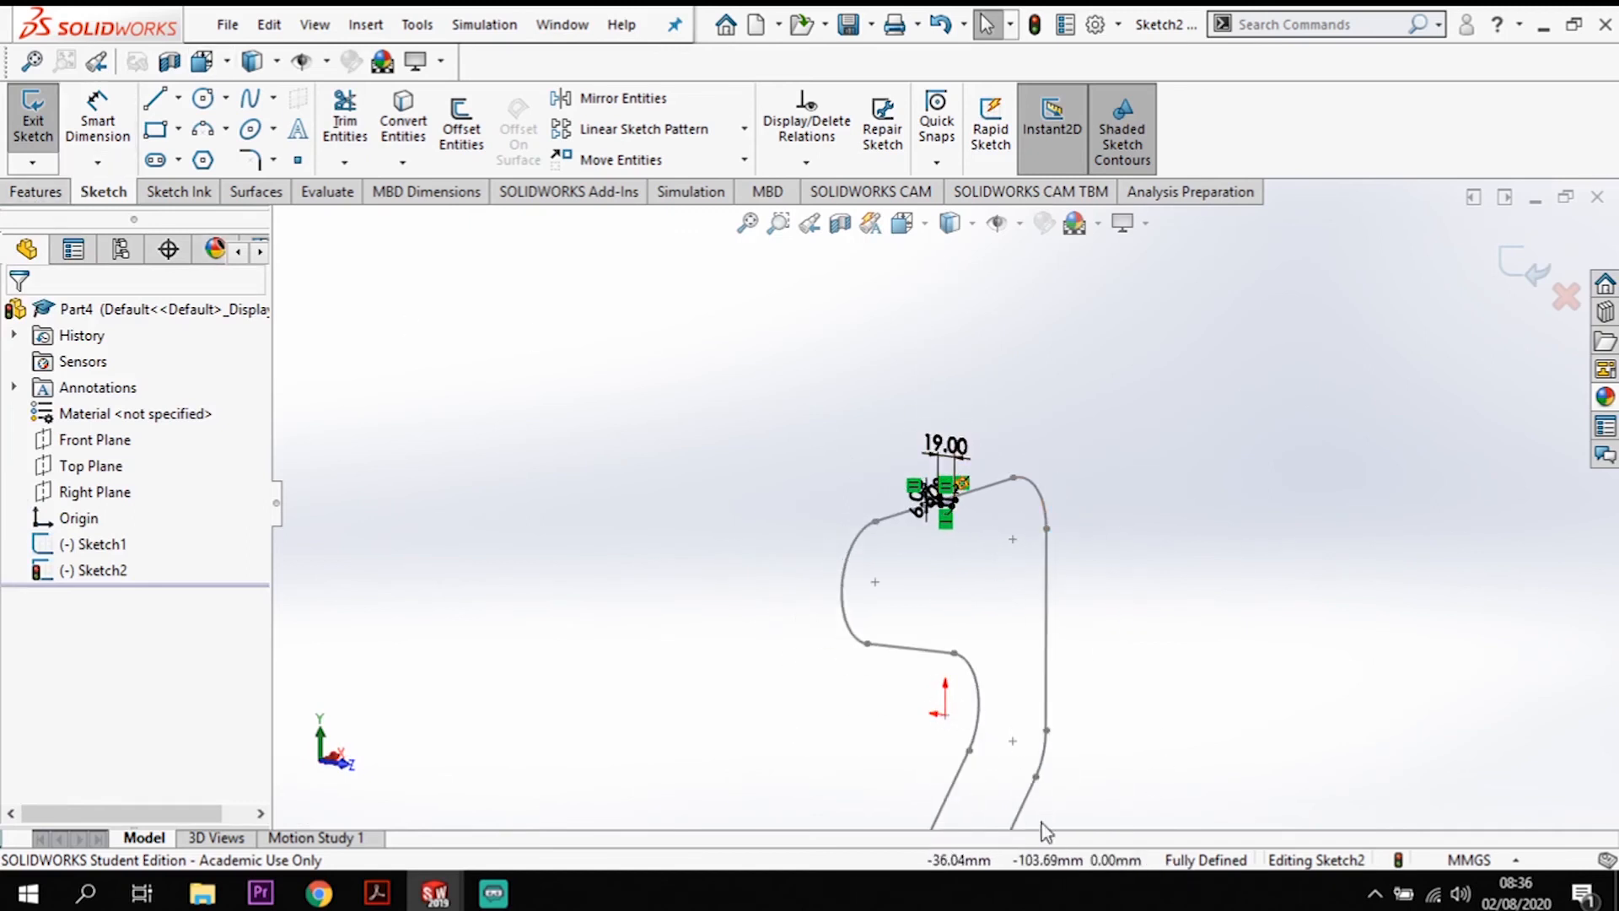
left_click(36, 192)
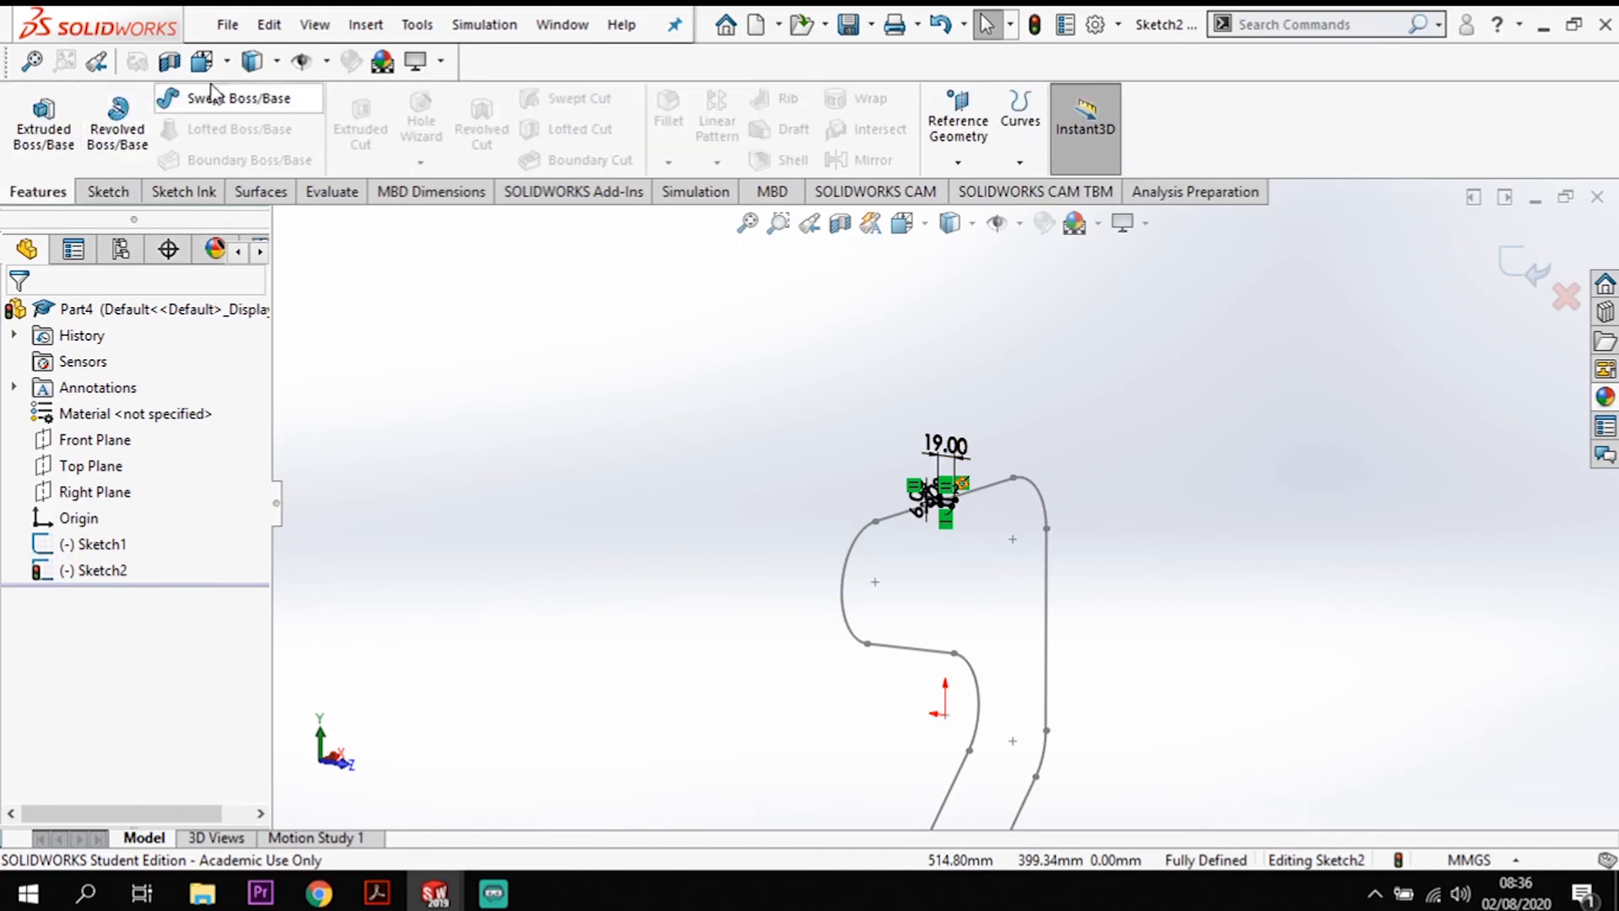
left_click(240, 99)
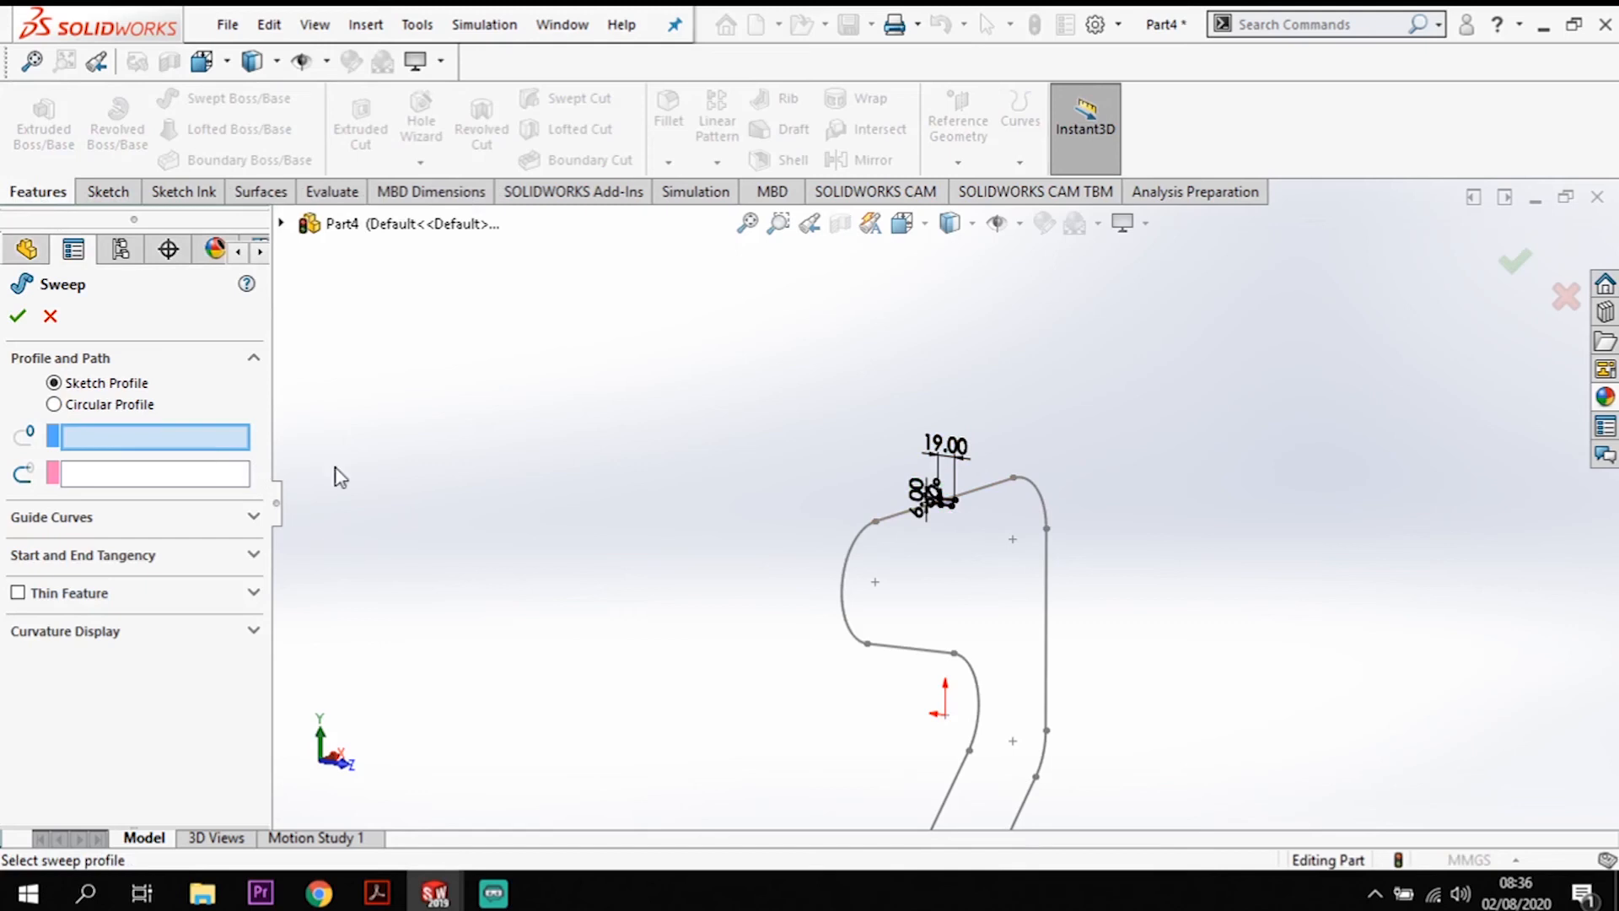
scroll(909, 511, "down", 2)
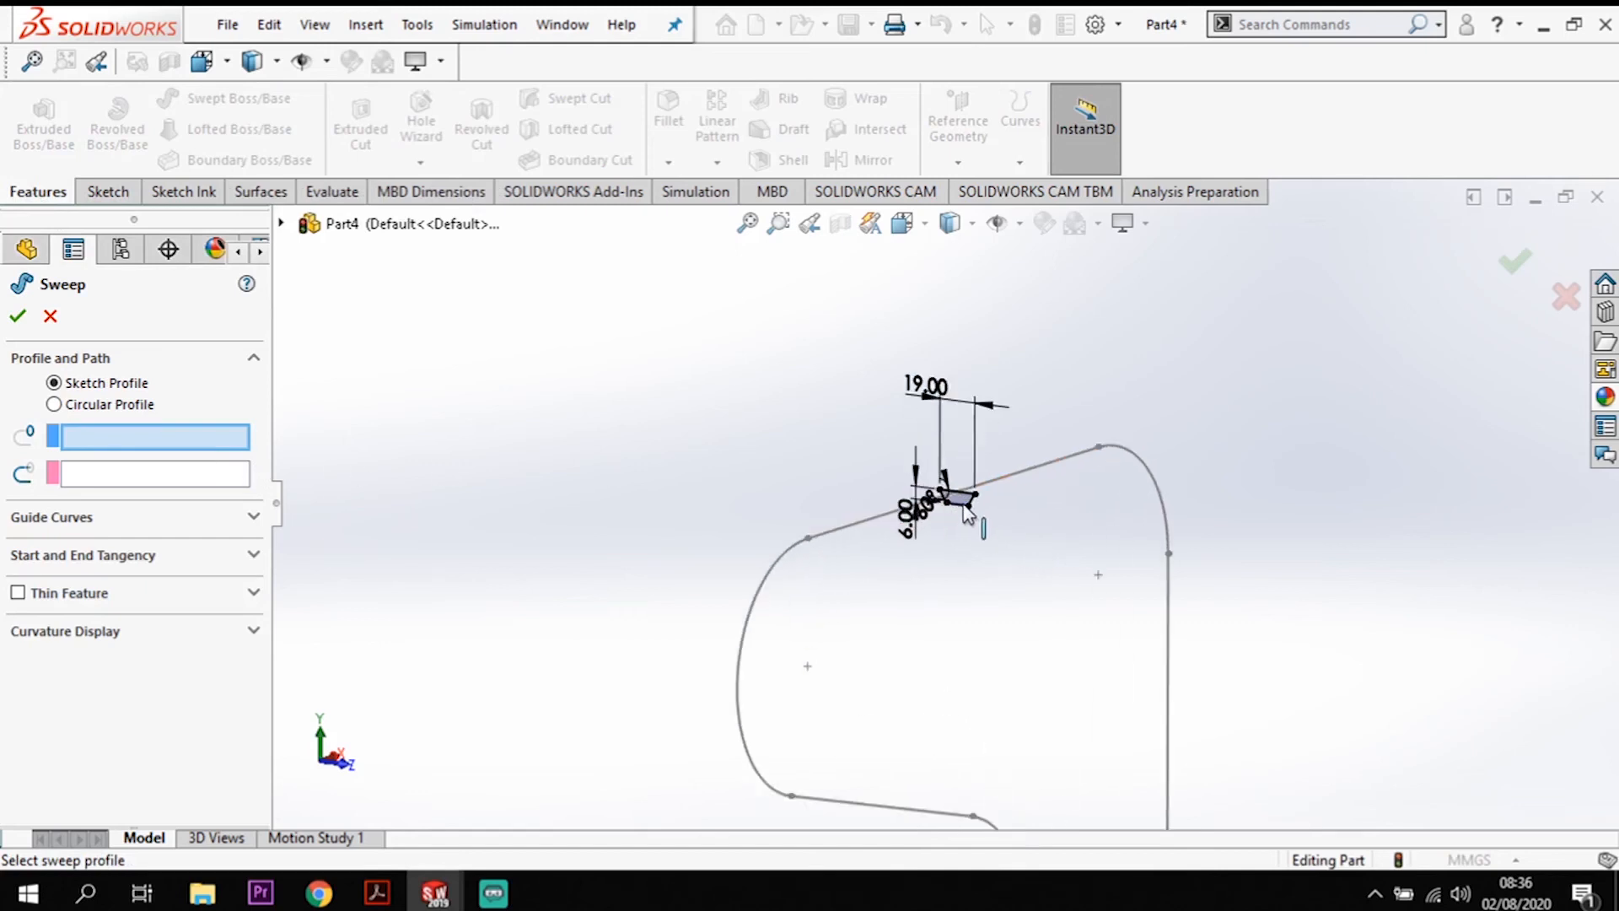
left_click(969, 504)
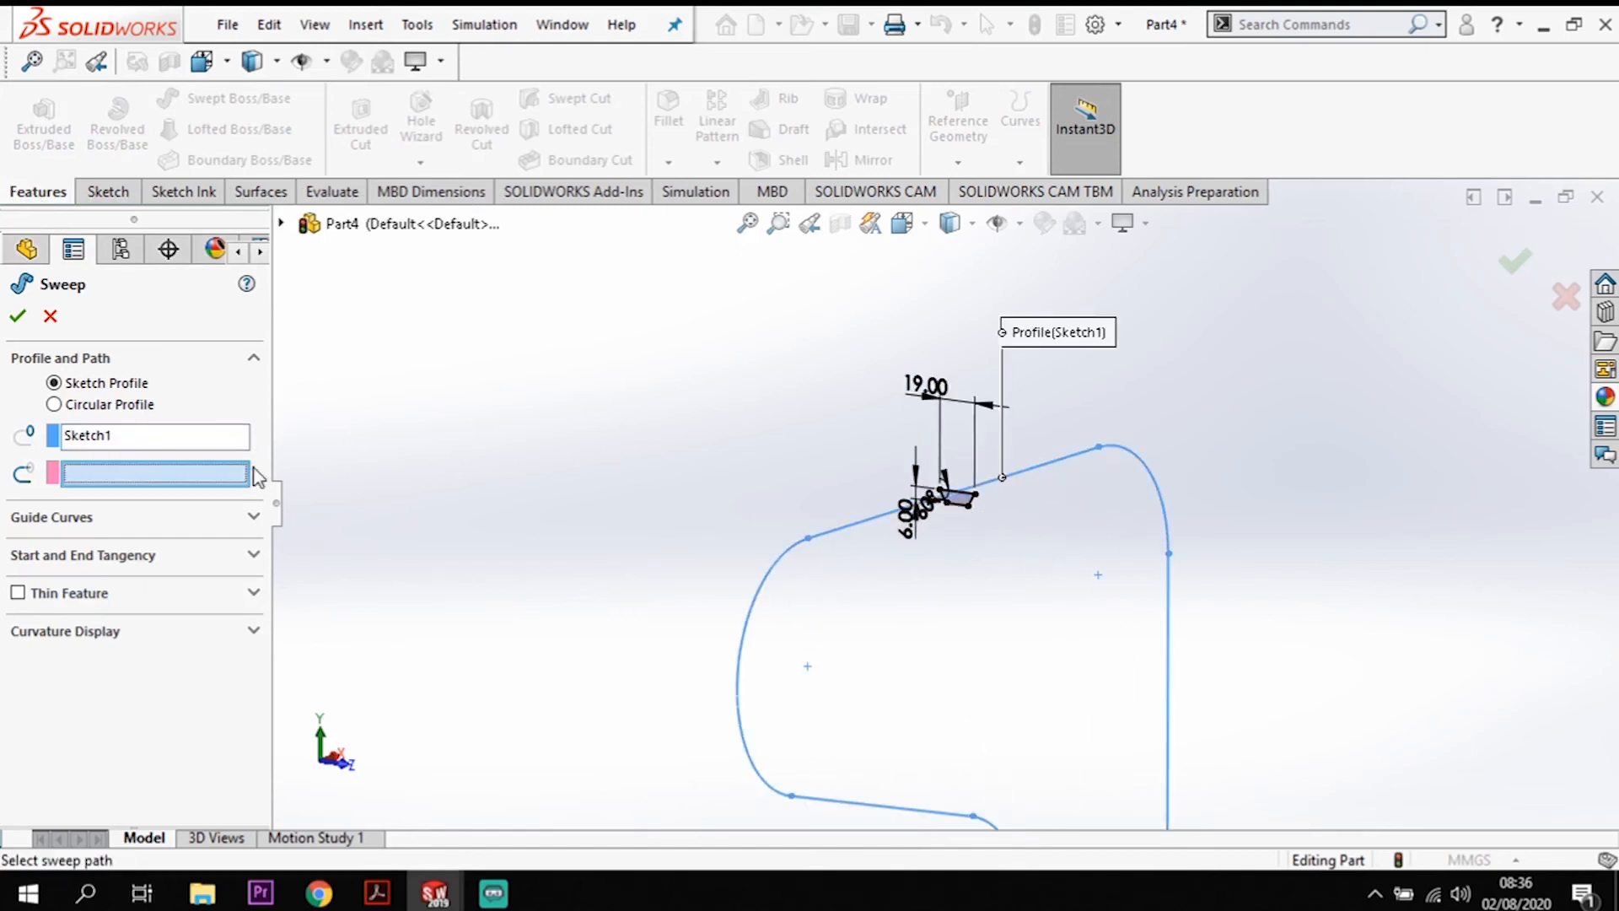
left_click(96, 439)
key("Delete")
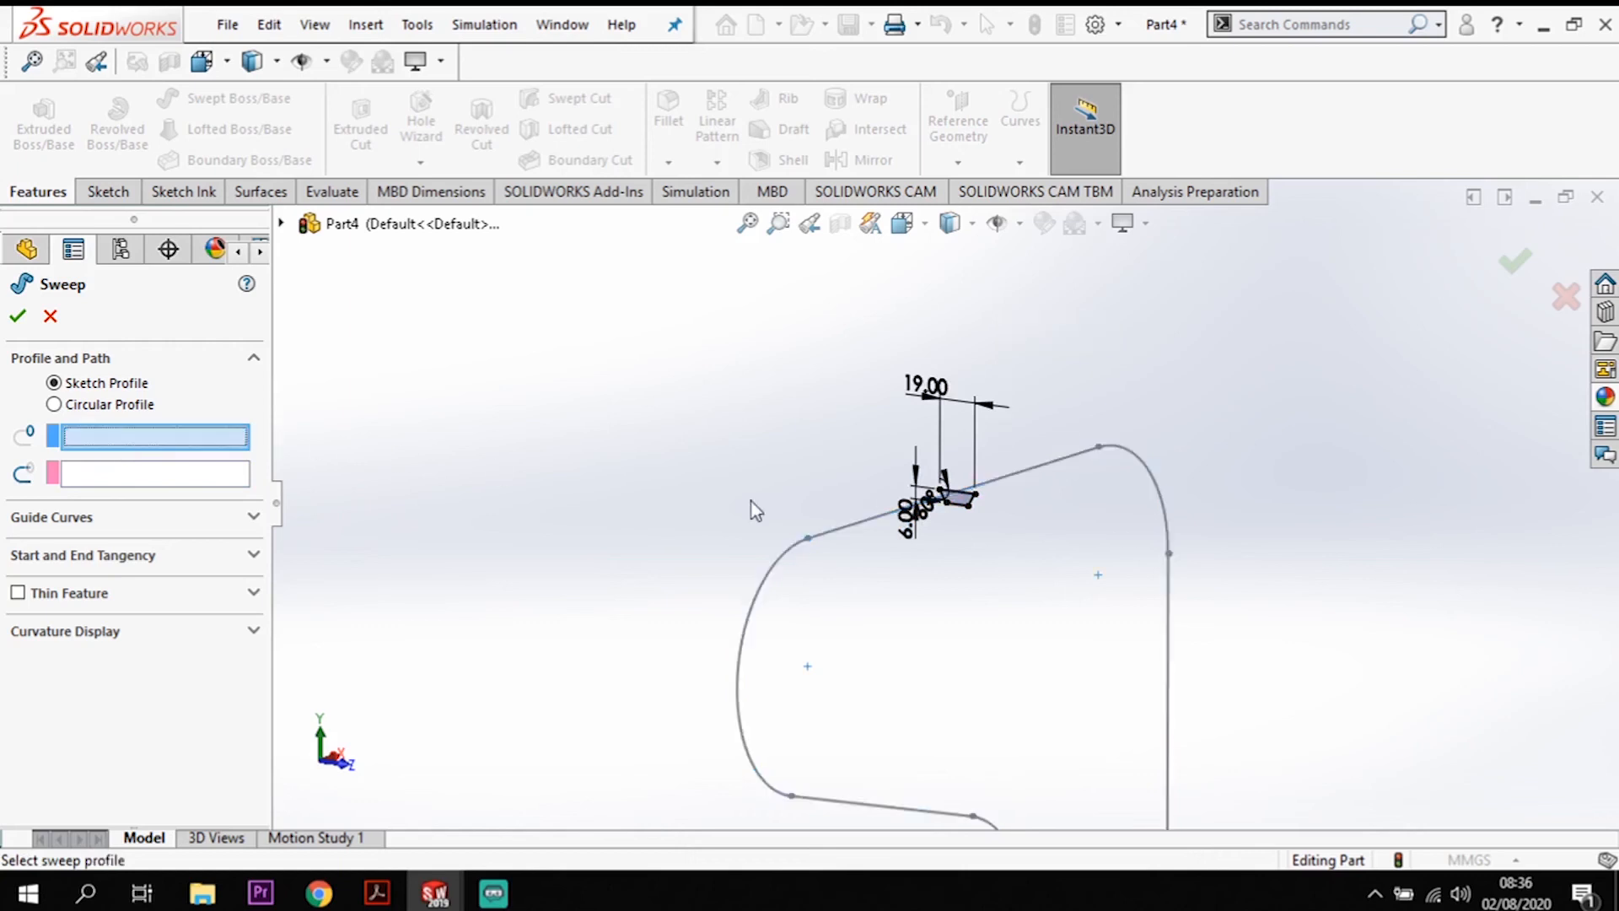
Step: Sweep the trapezoid profile Sketch2 along the closed belt path Sketch1 to create the belt body
scroll(967, 518, "down", 2)
left_click(973, 503)
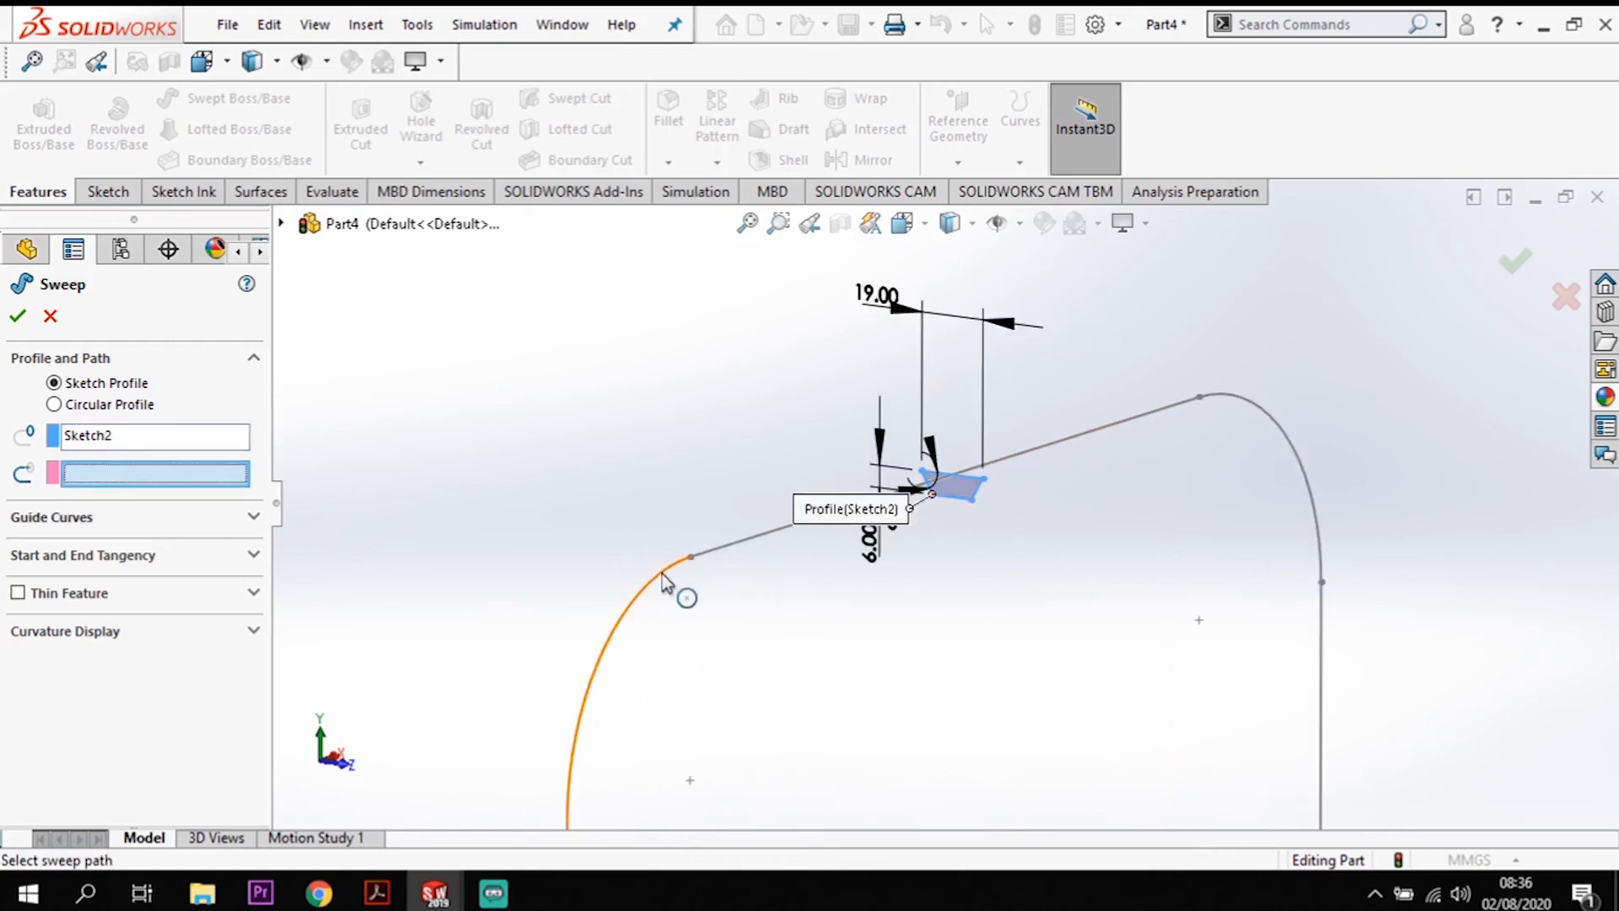
left_click(646, 595)
scroll(1104, 565, "up", 2)
scroll(1129, 641, "up", 3)
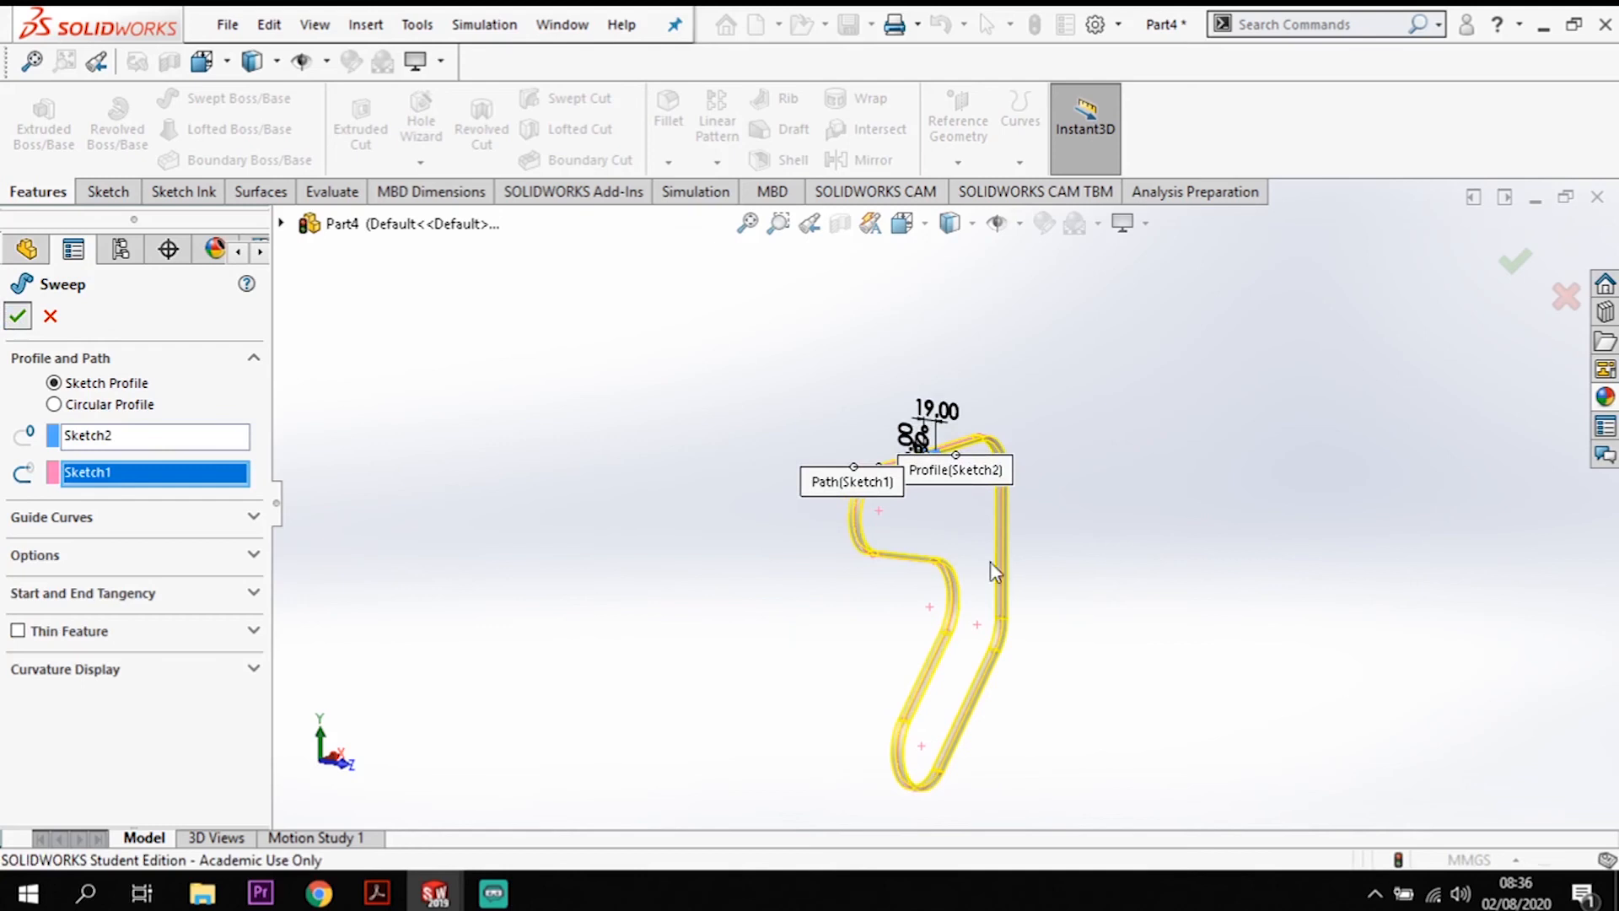
key("Return")
Step: Fillet the four long edges of the swept belt with a 1 mm radius, using tangent propagation
middle_click_drag(986, 440, 954, 813)
scroll(870, 532, "down", 5)
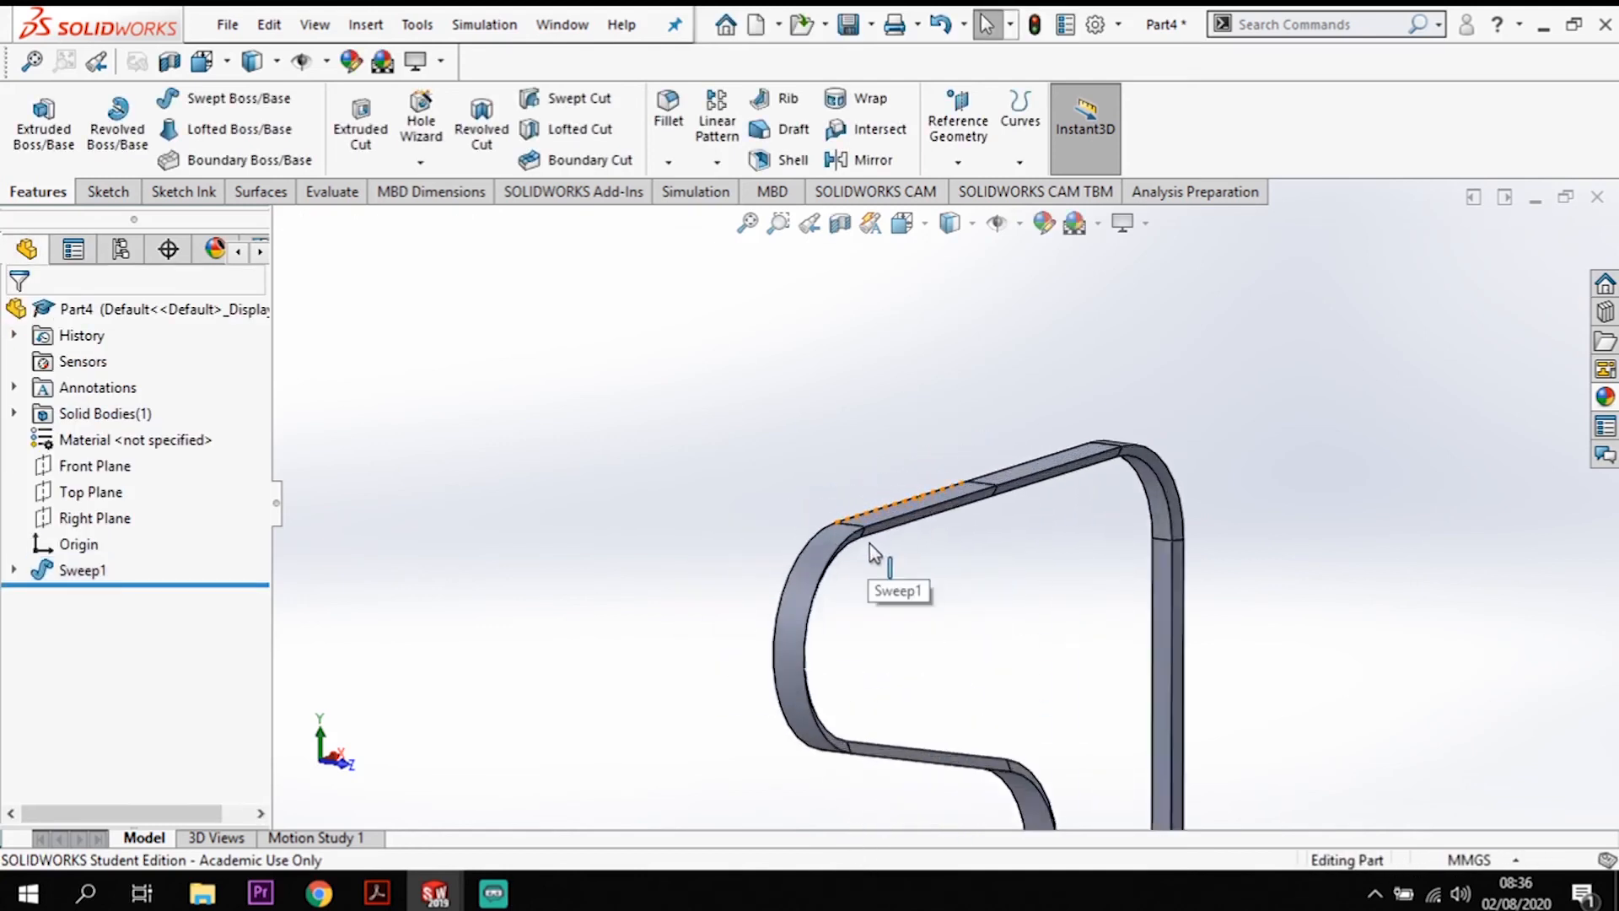
left_click(668, 110)
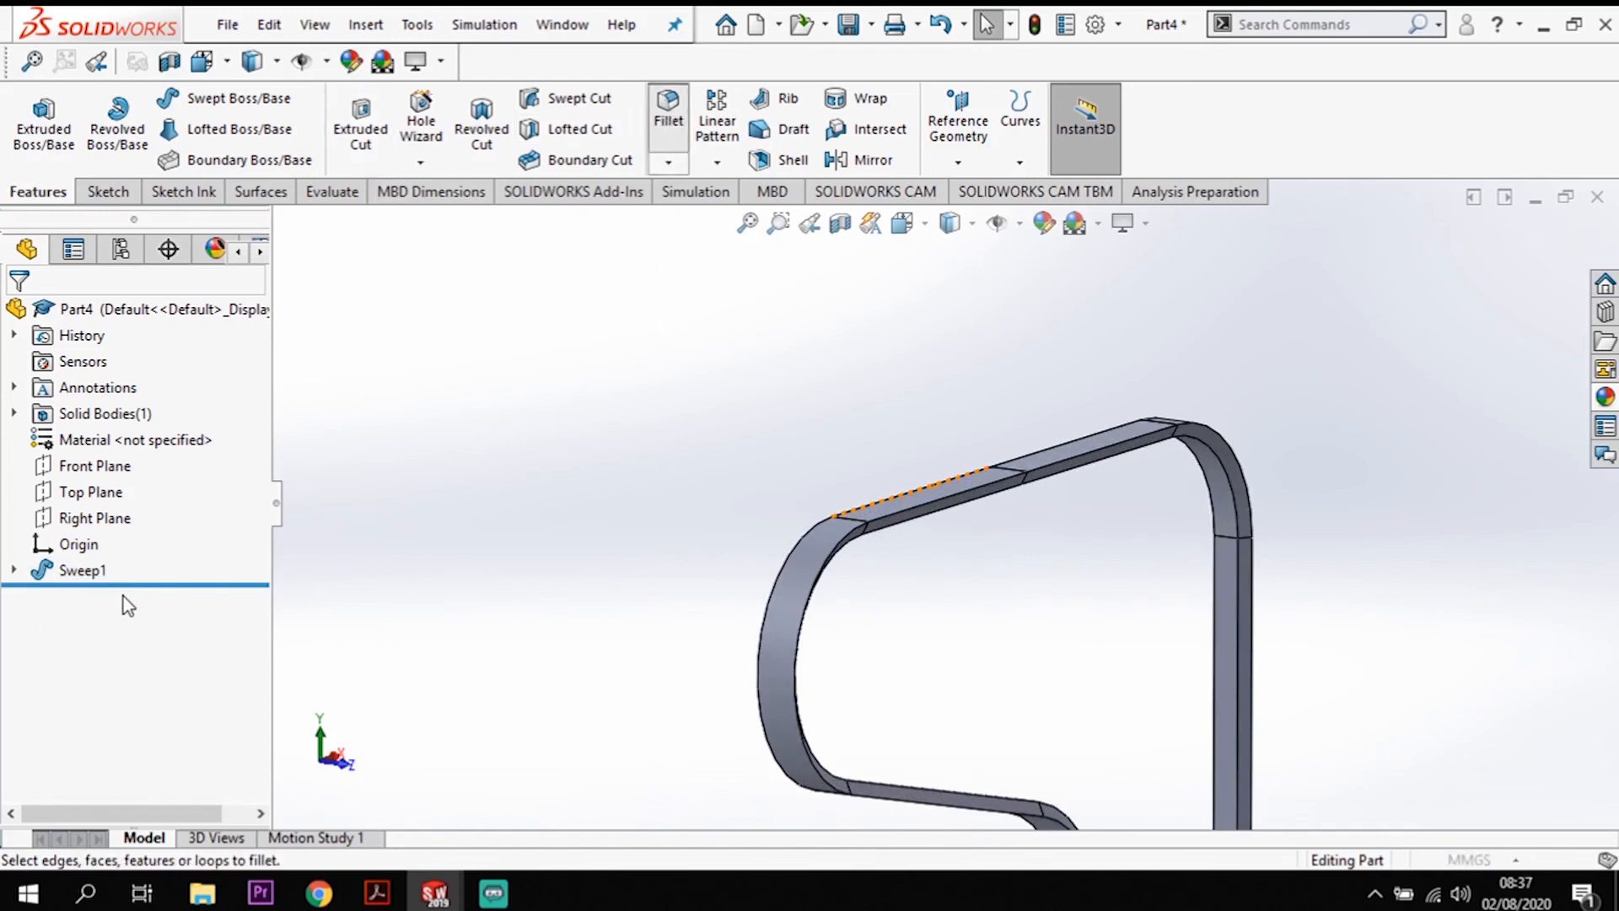
type("1")
left_click(952, 499)
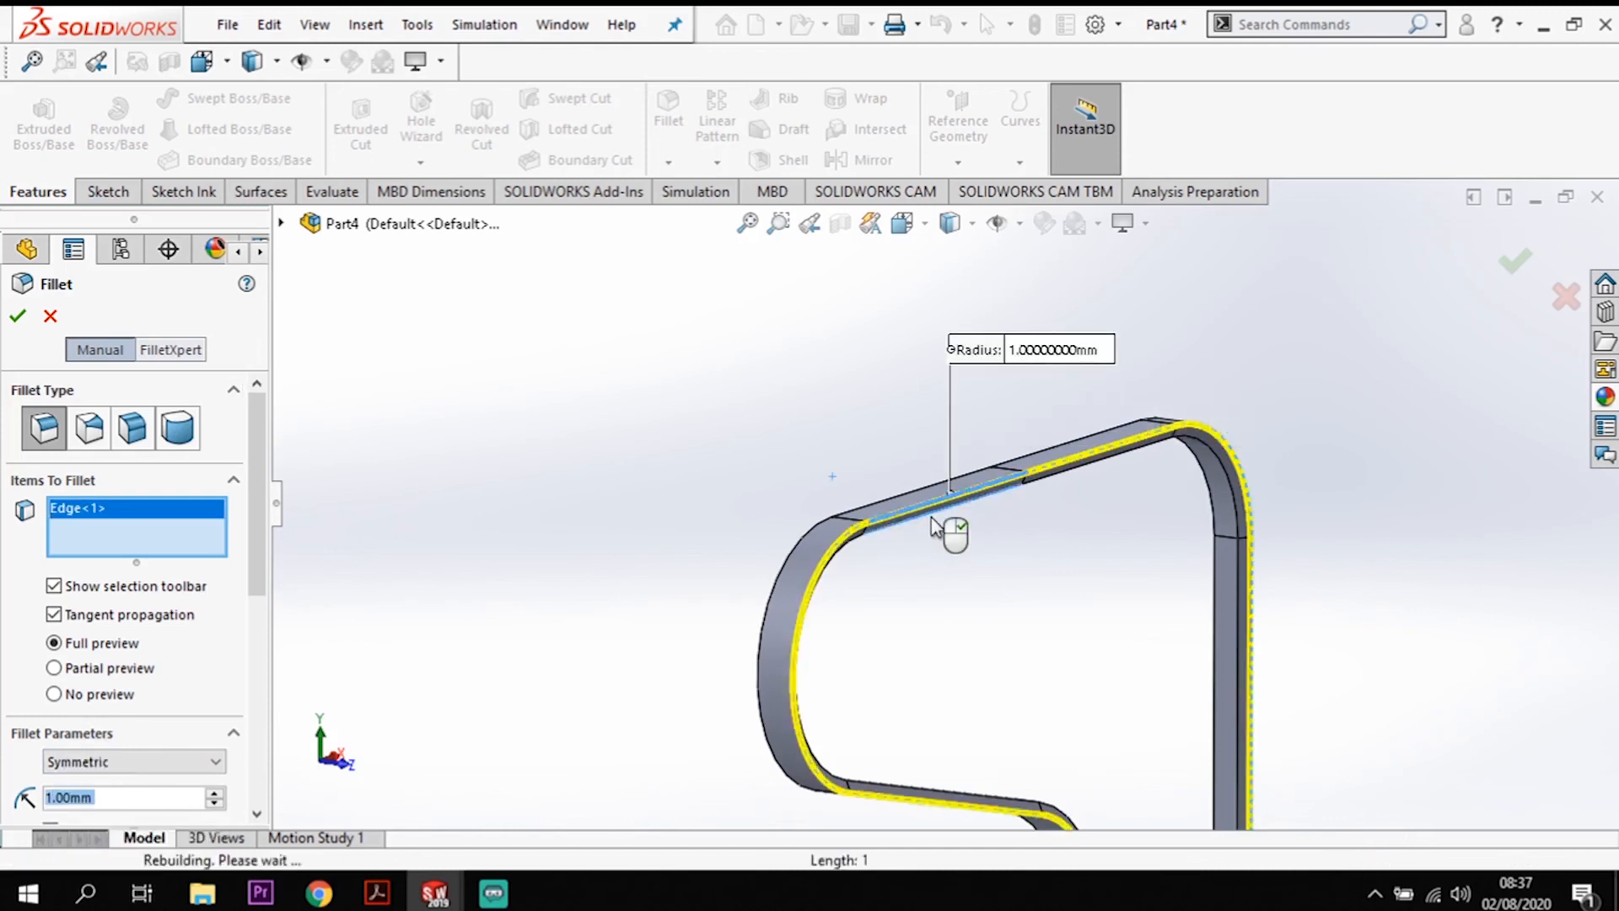
left_click(914, 496)
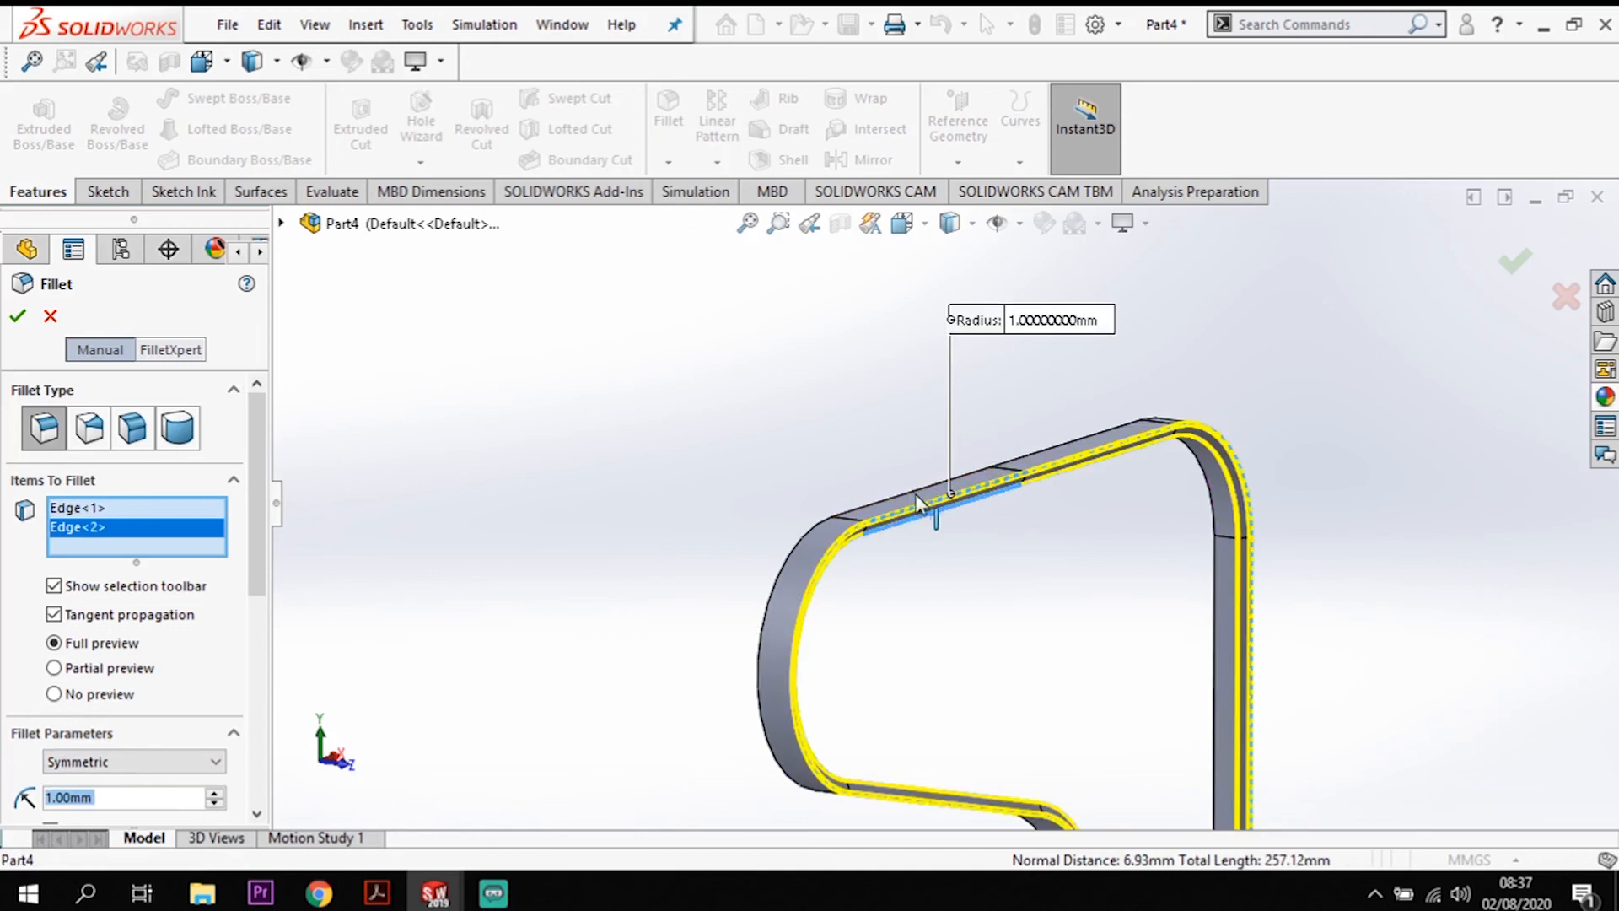
left_click(1230, 659)
scroll(1232, 645, "down", 8)
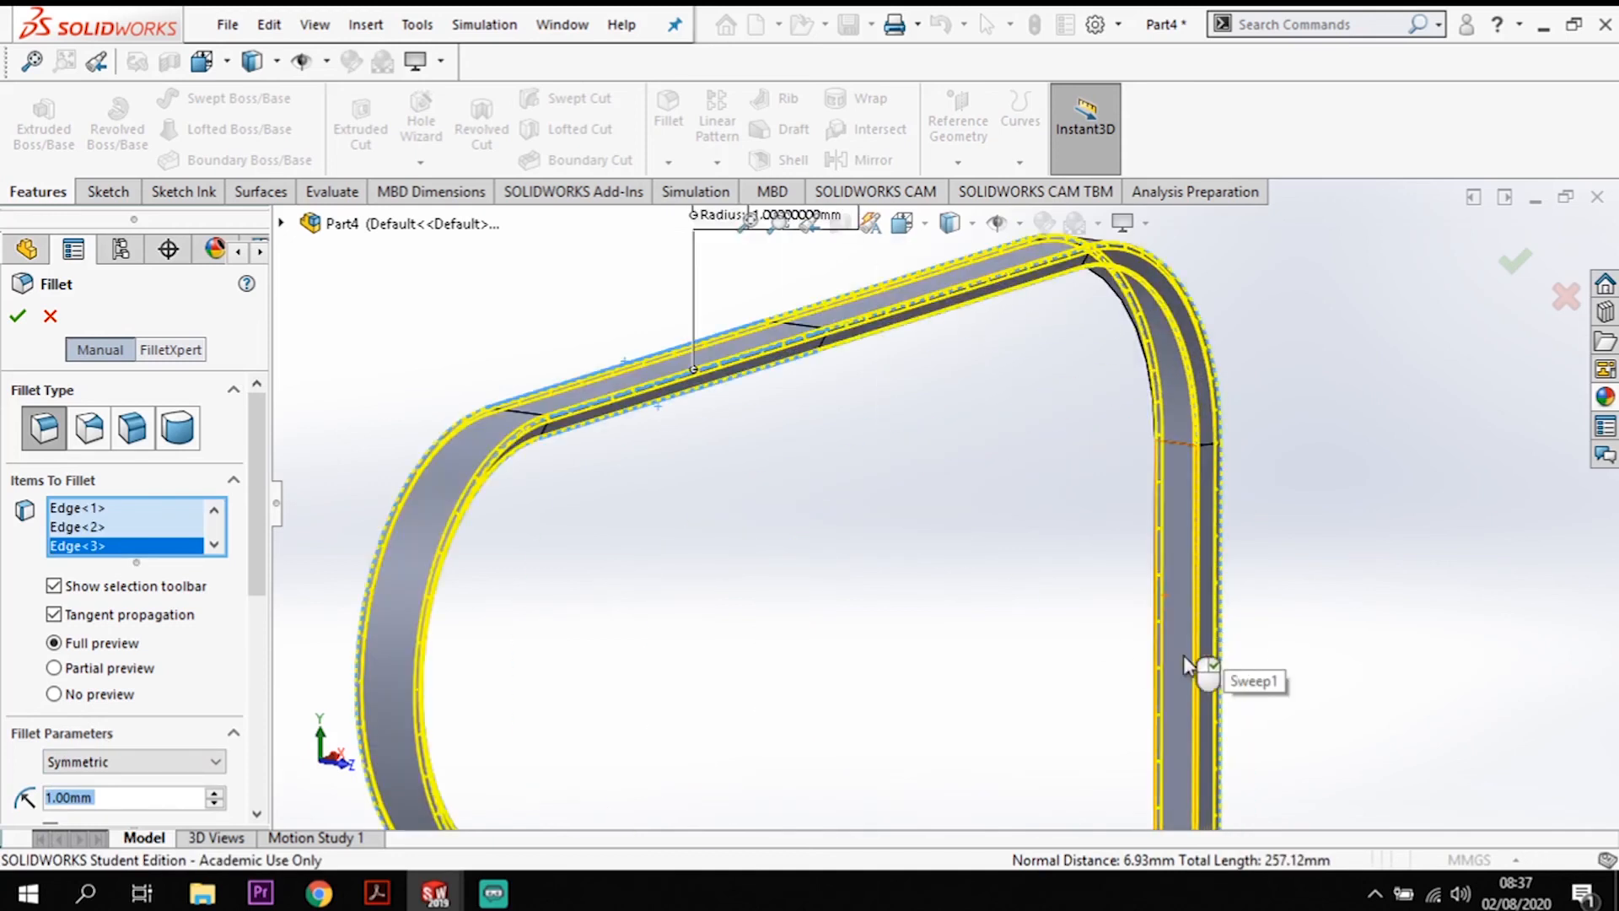
middle_click_drag(1155, 658, 1083, 589)
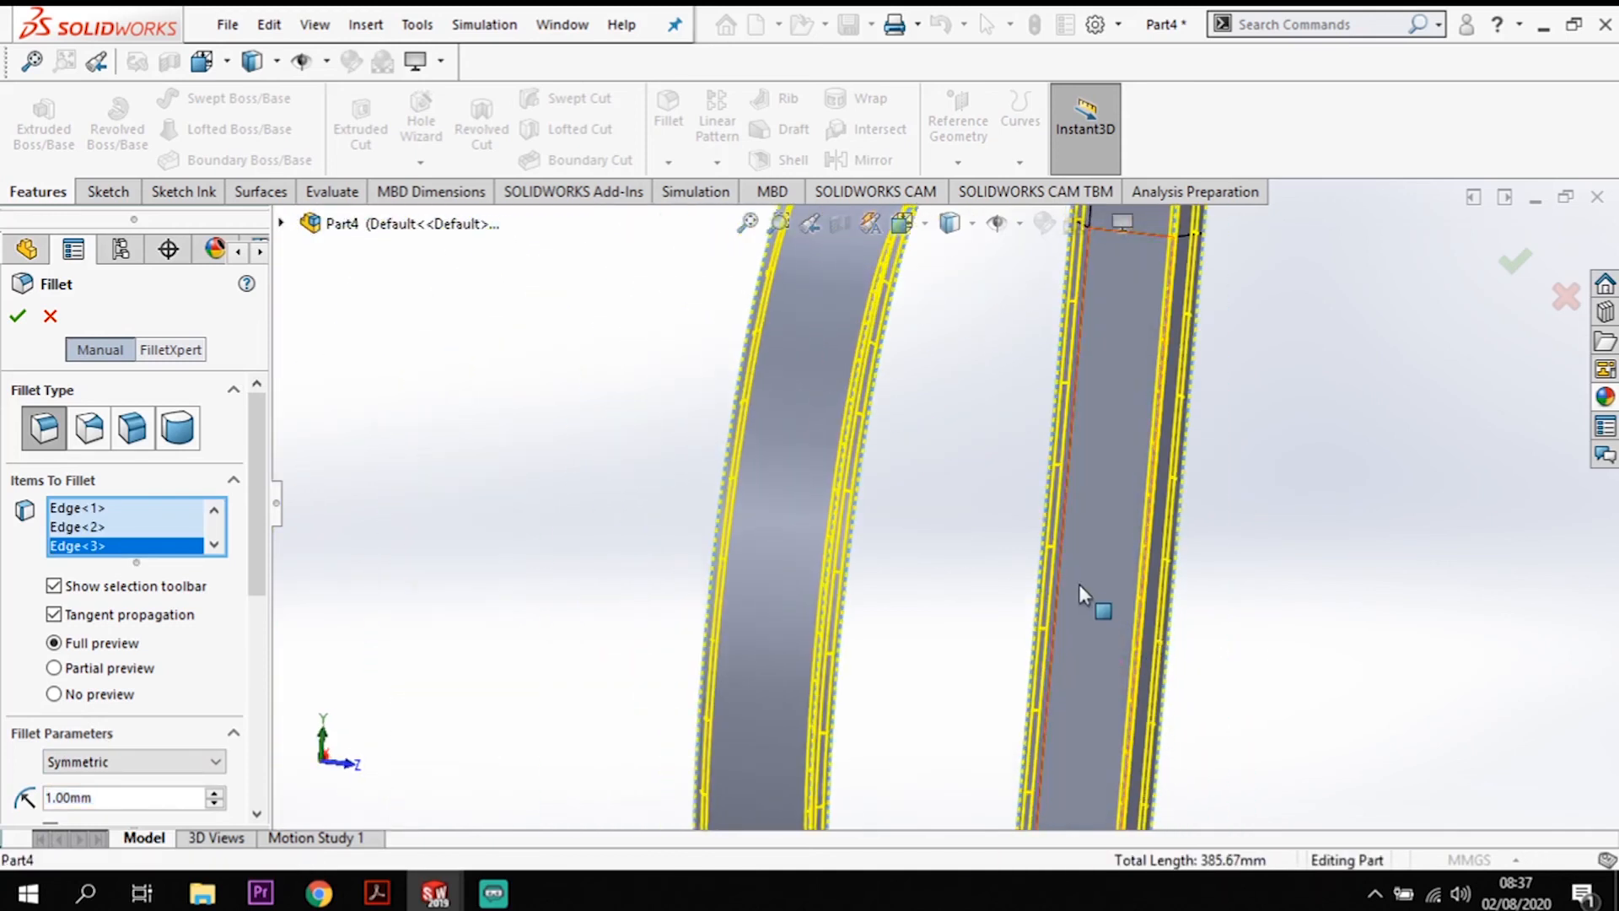
left_click(1061, 563)
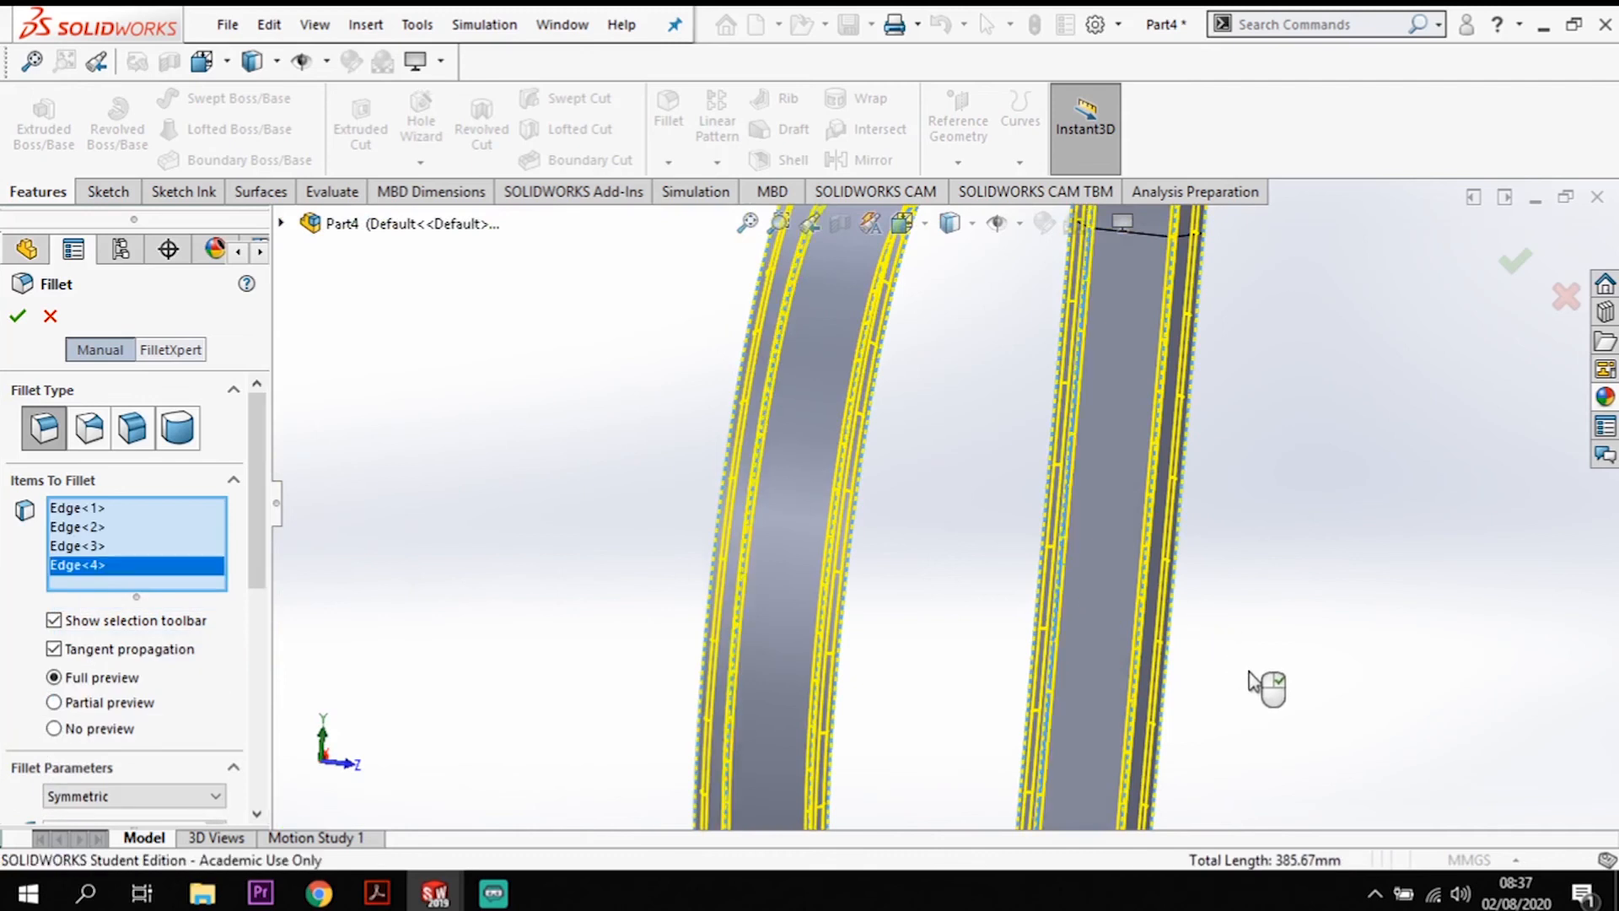
scroll(1263, 686, "up", 6)
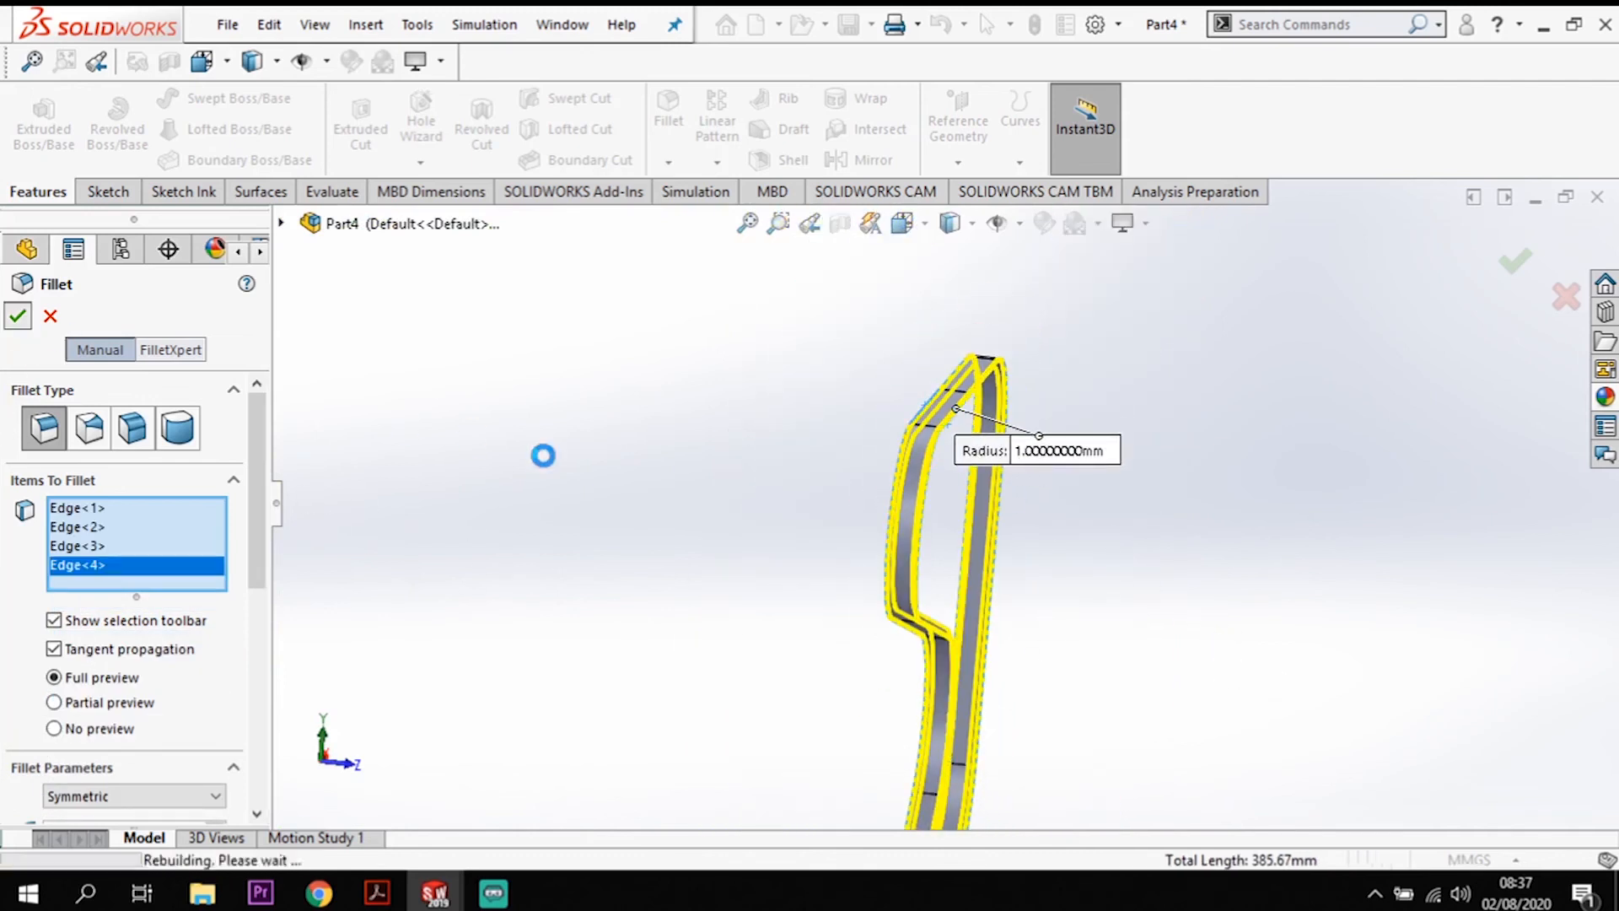
key("Return")
Step: Apply the matte rubber appearance to the entire belt body
middle_click_drag(1290, 553, 920, 521)
scroll(891, 413, "down", 3)
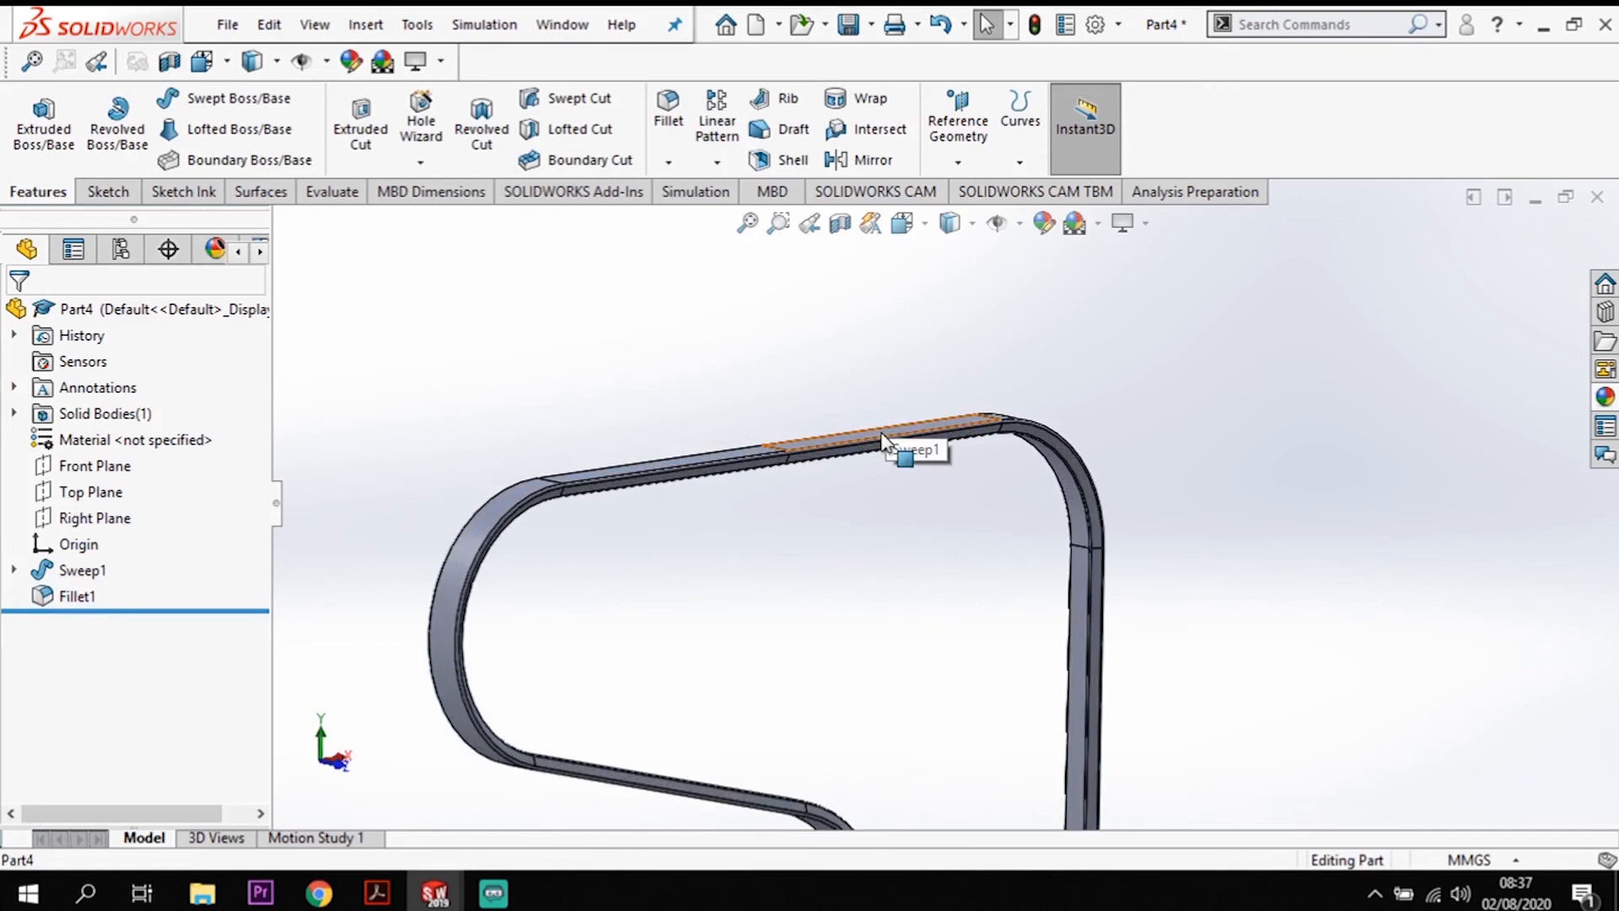
right_click(885, 434)
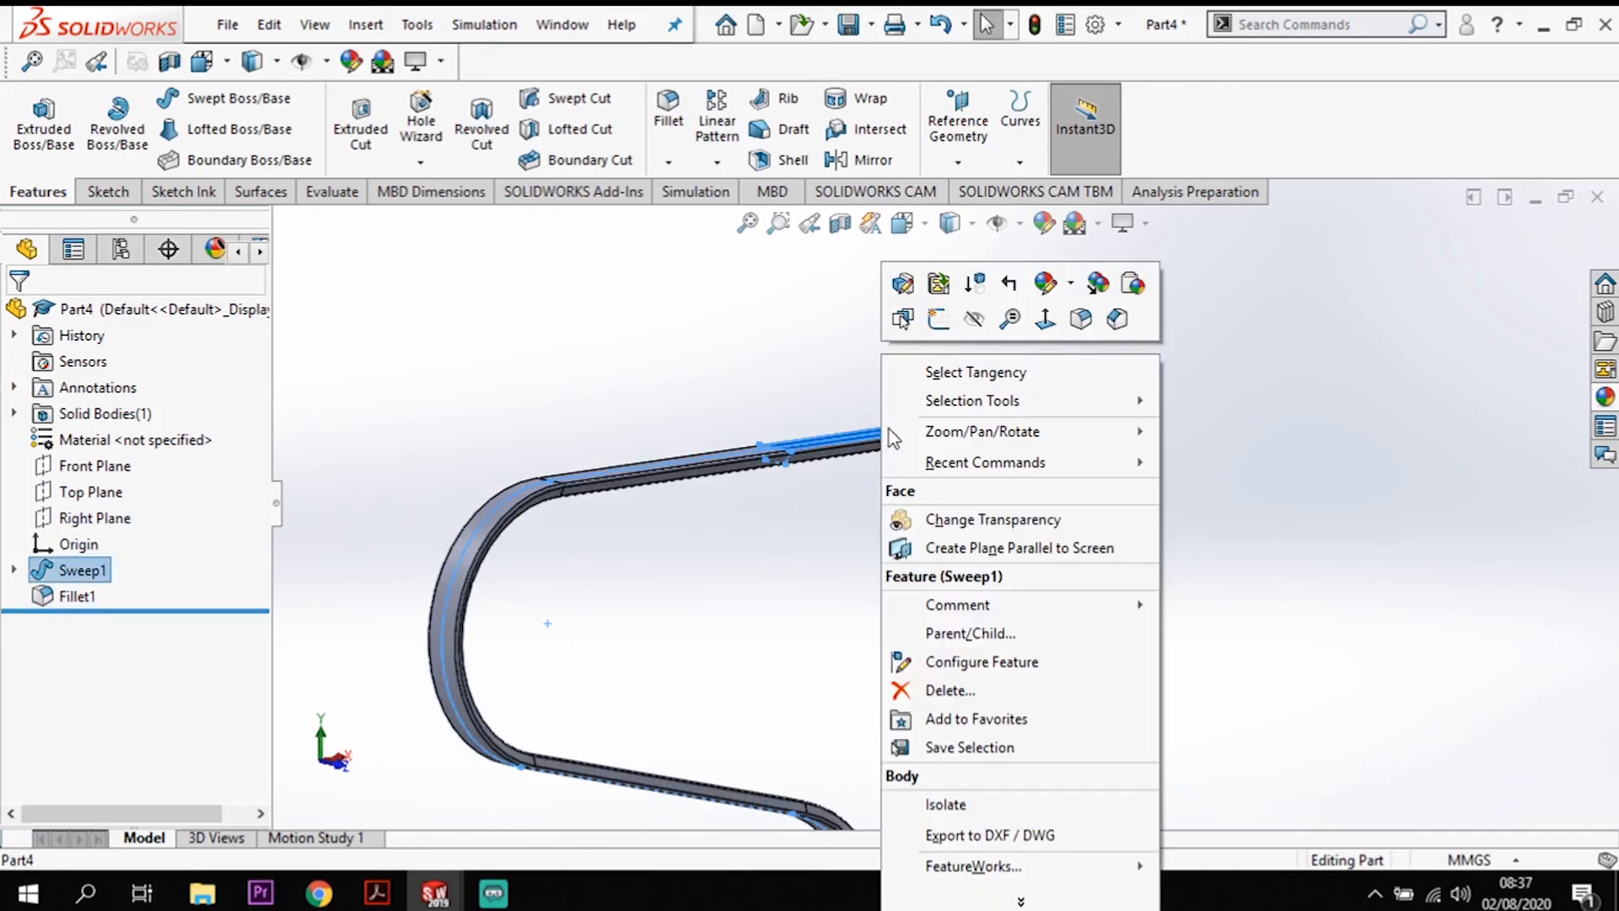
left_click(1071, 290)
left_click(1083, 388)
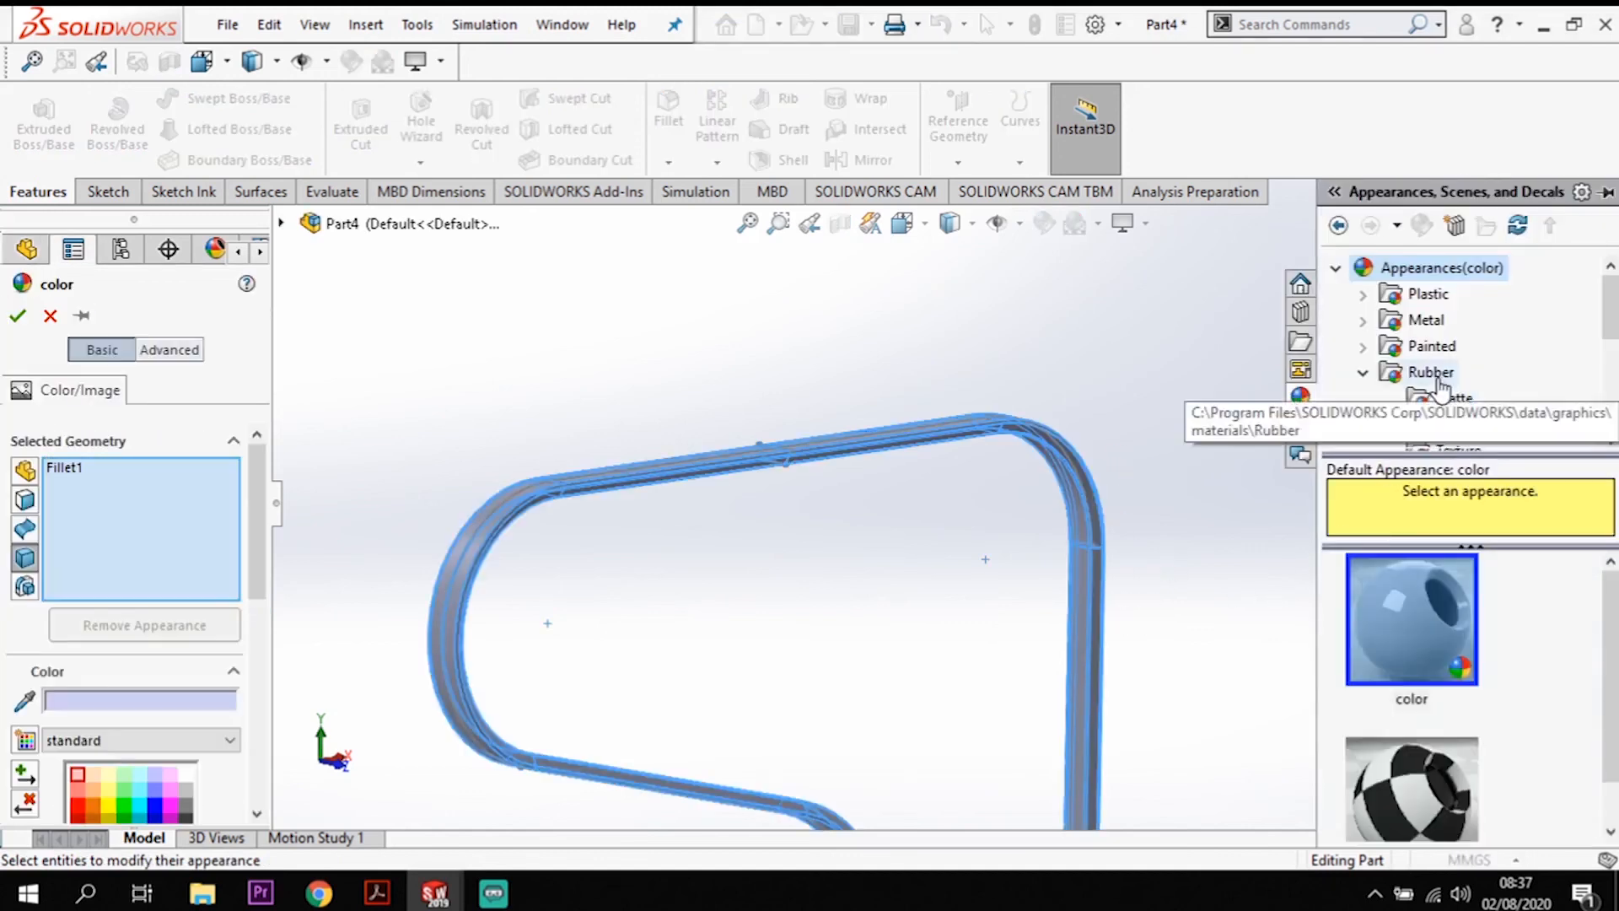
left_click(1433, 376)
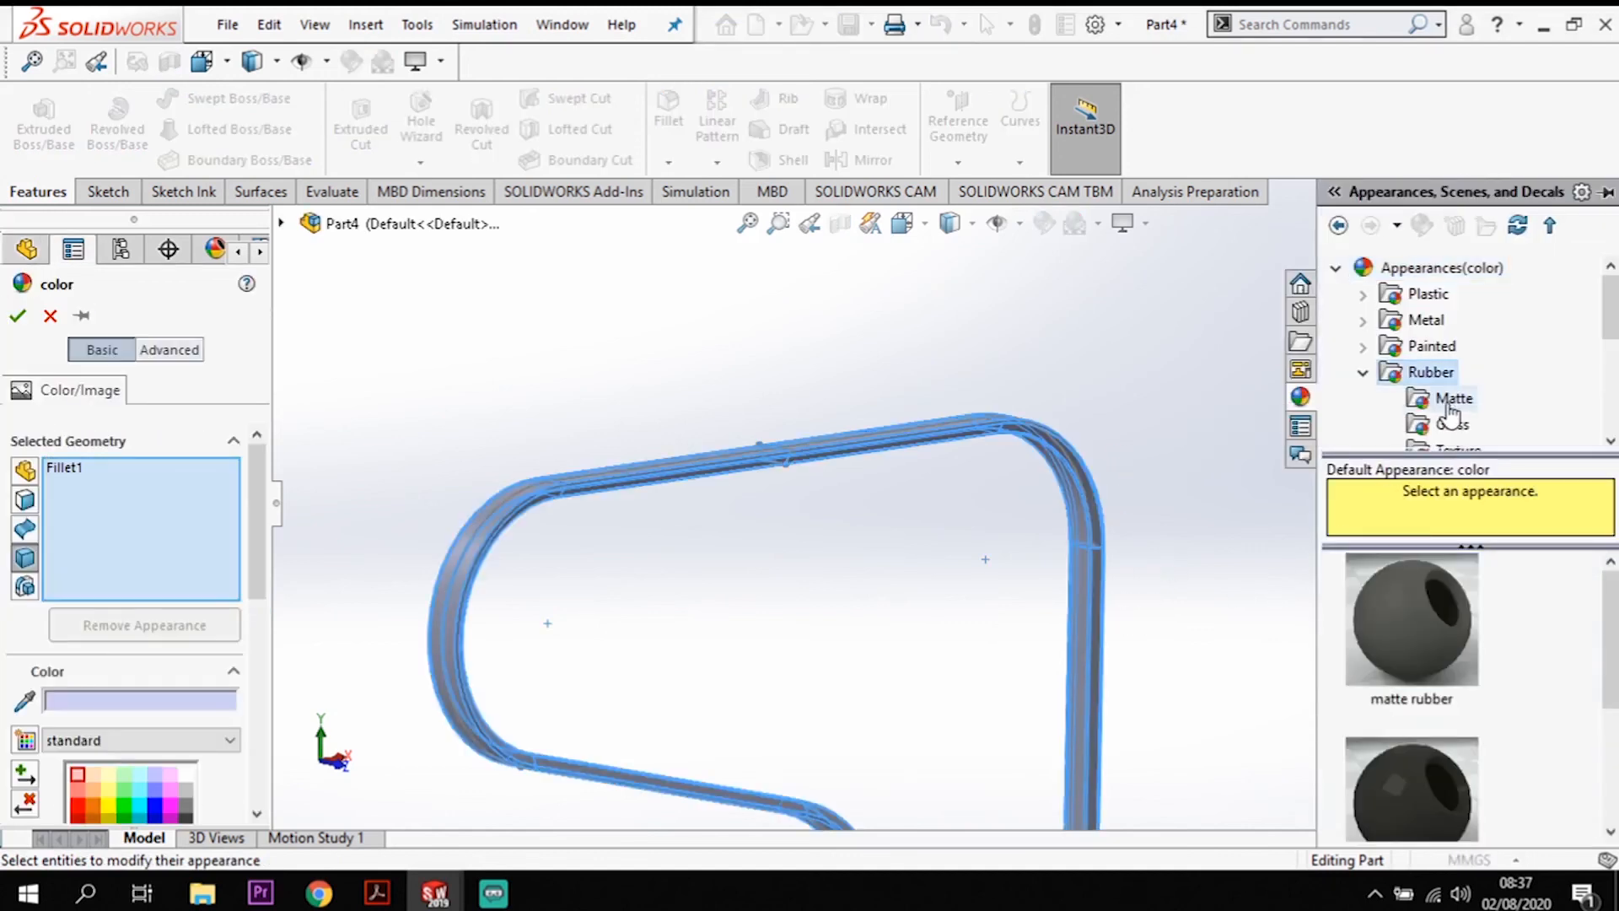
left_click(1428, 618)
left_click(17, 315)
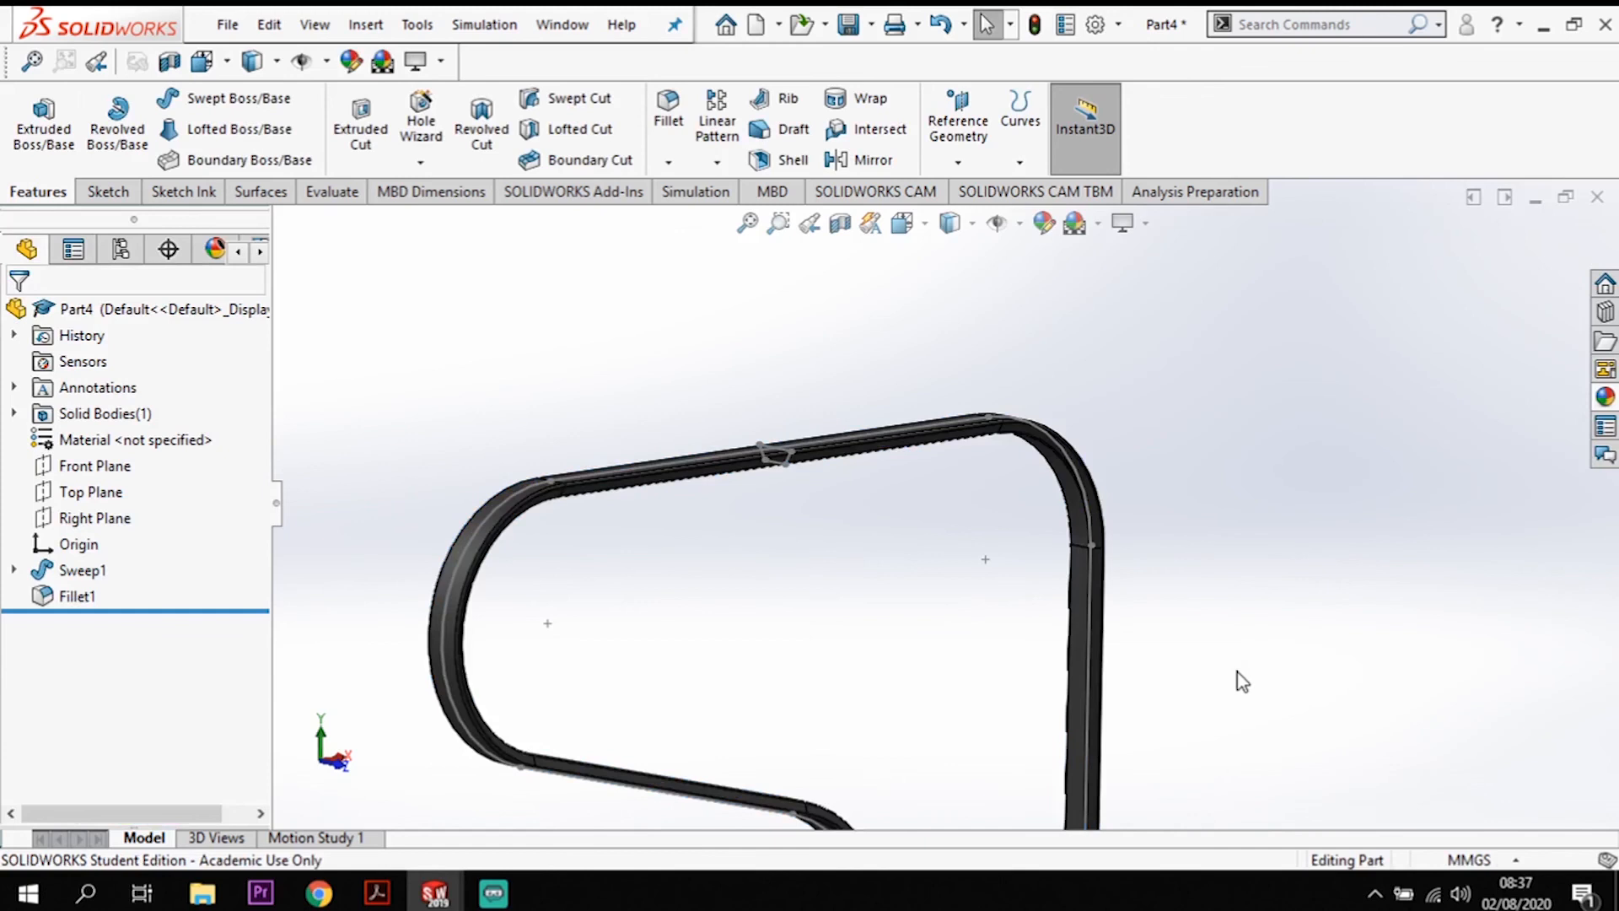
Step: Expand the Sweep1 feature in the design tree to list its two sketches
scroll(1237, 671, "up", 3)
middle_click_drag(1239, 675, 889, 651)
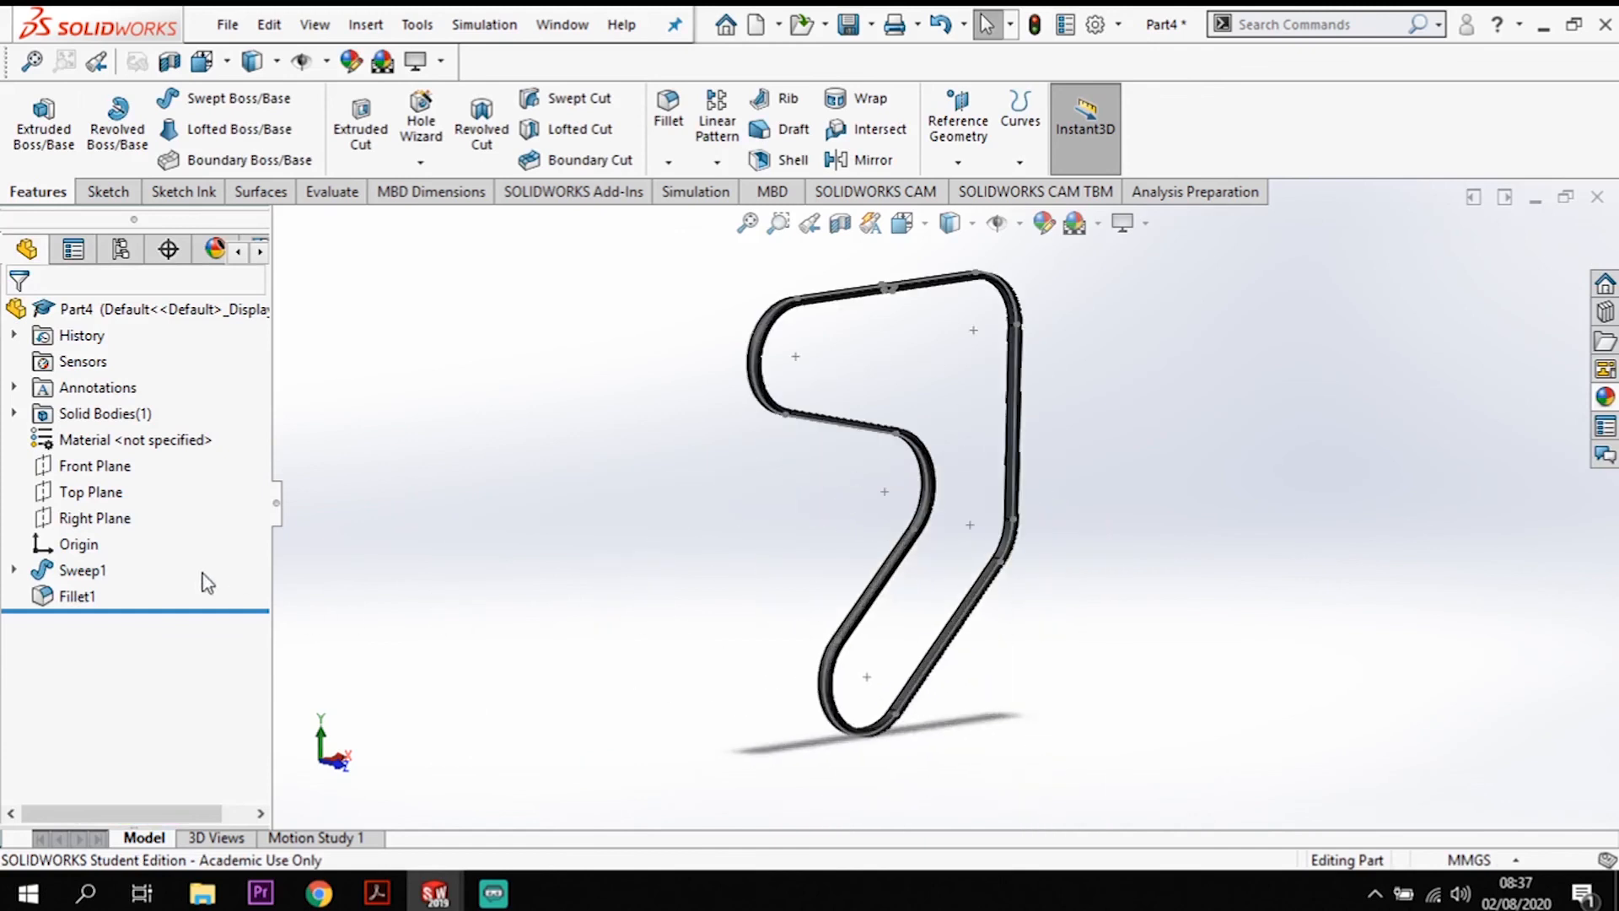
left_click(14, 570)
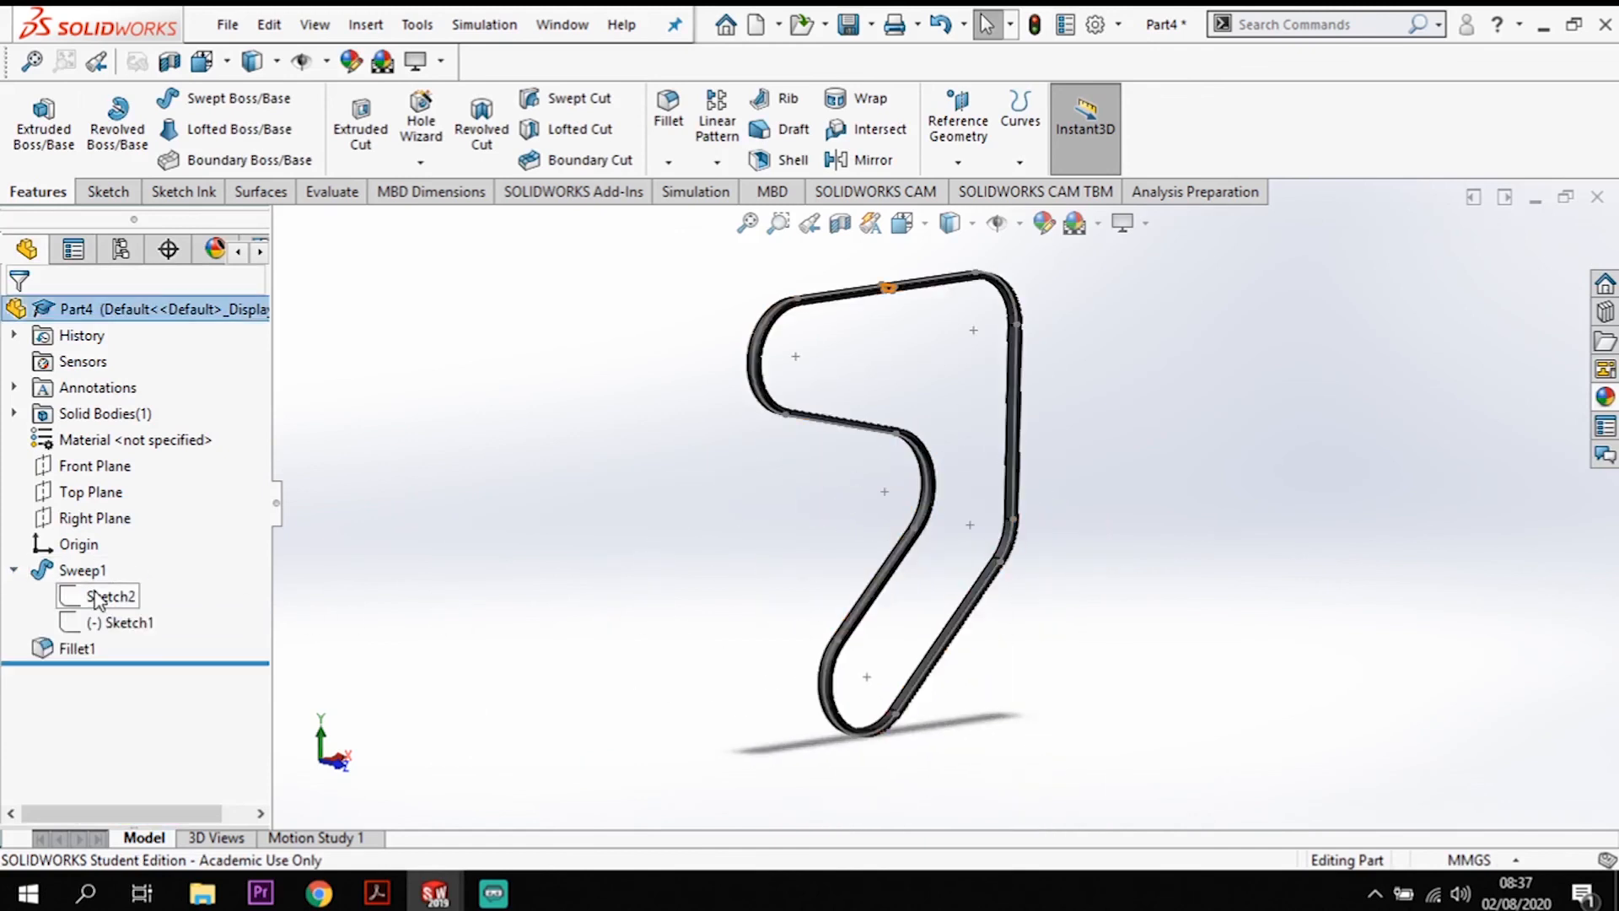
right_click(97, 597)
left_click(119, 462)
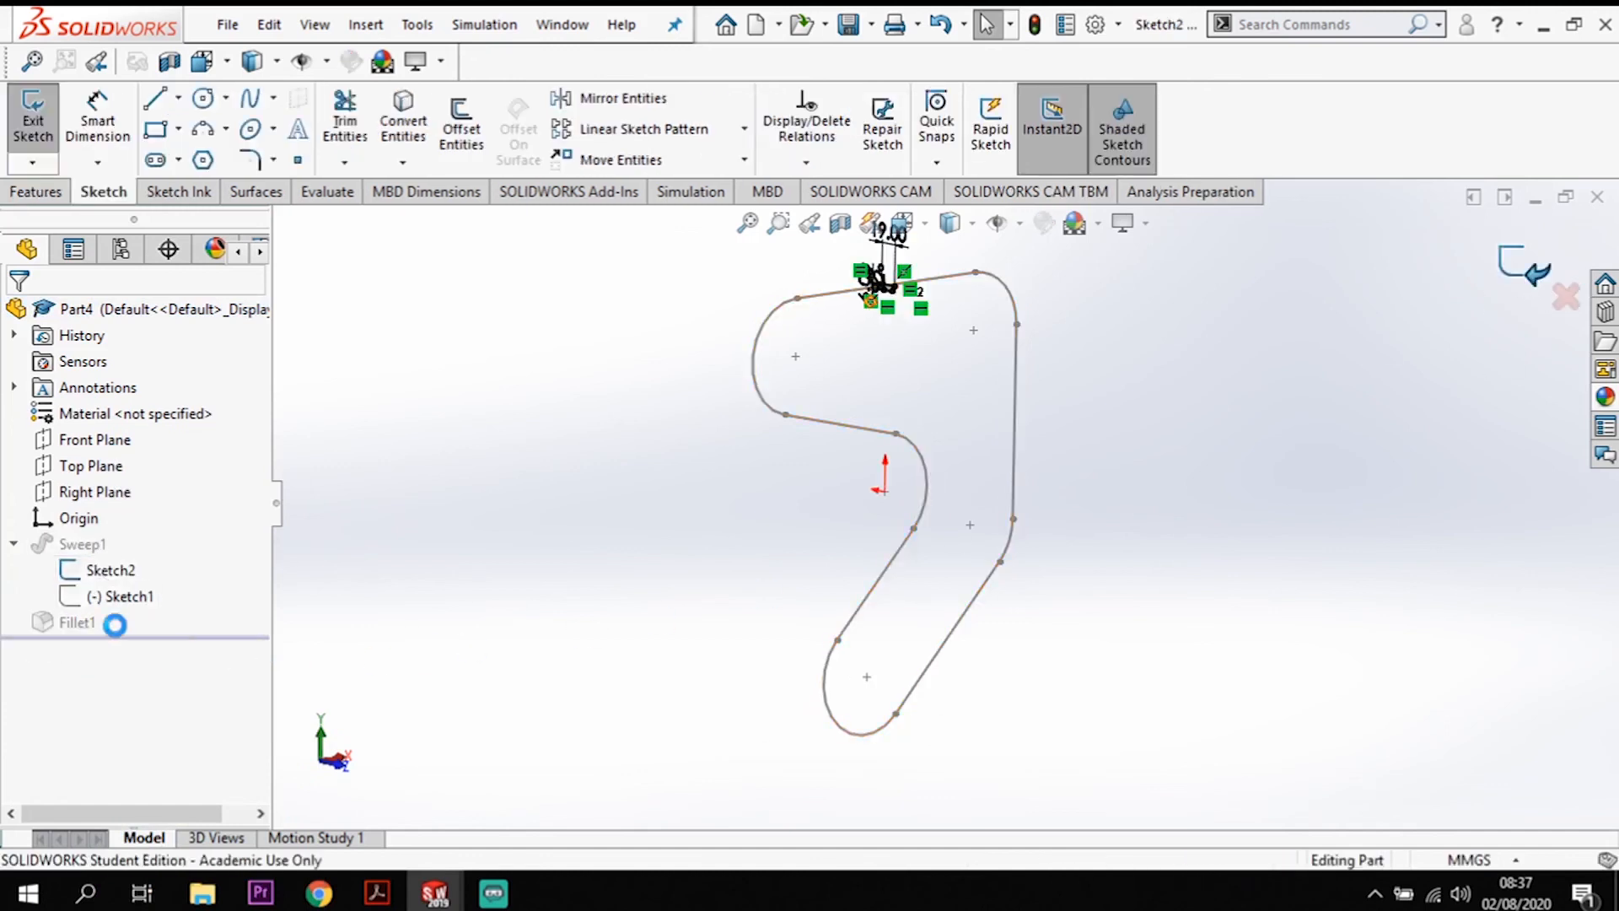
right_click(102, 601)
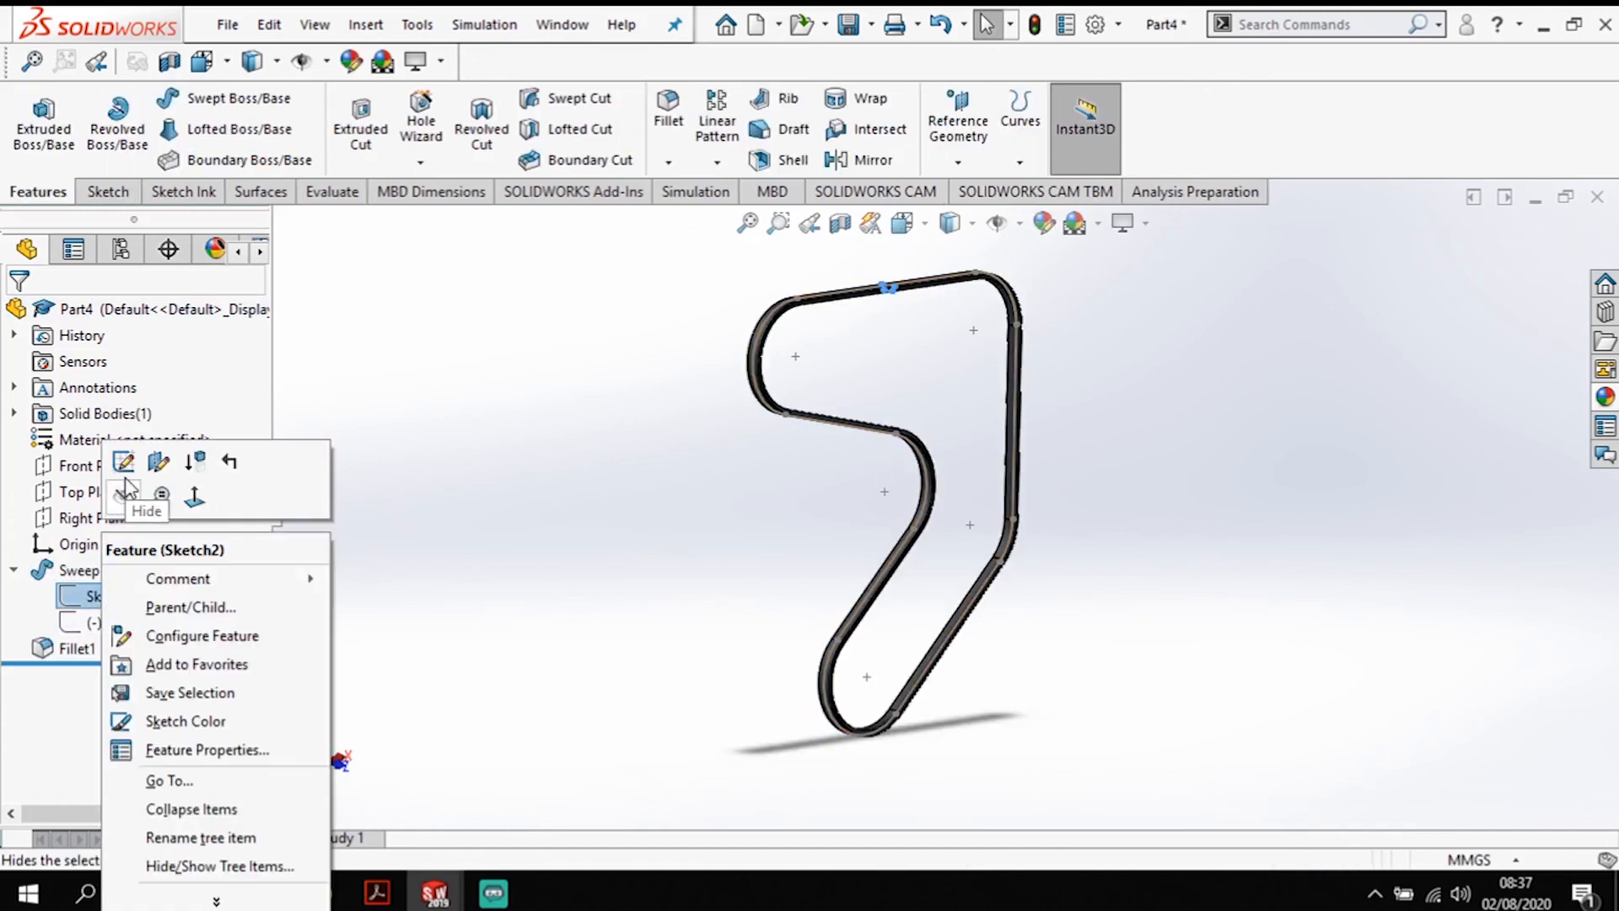
left_click(123, 461)
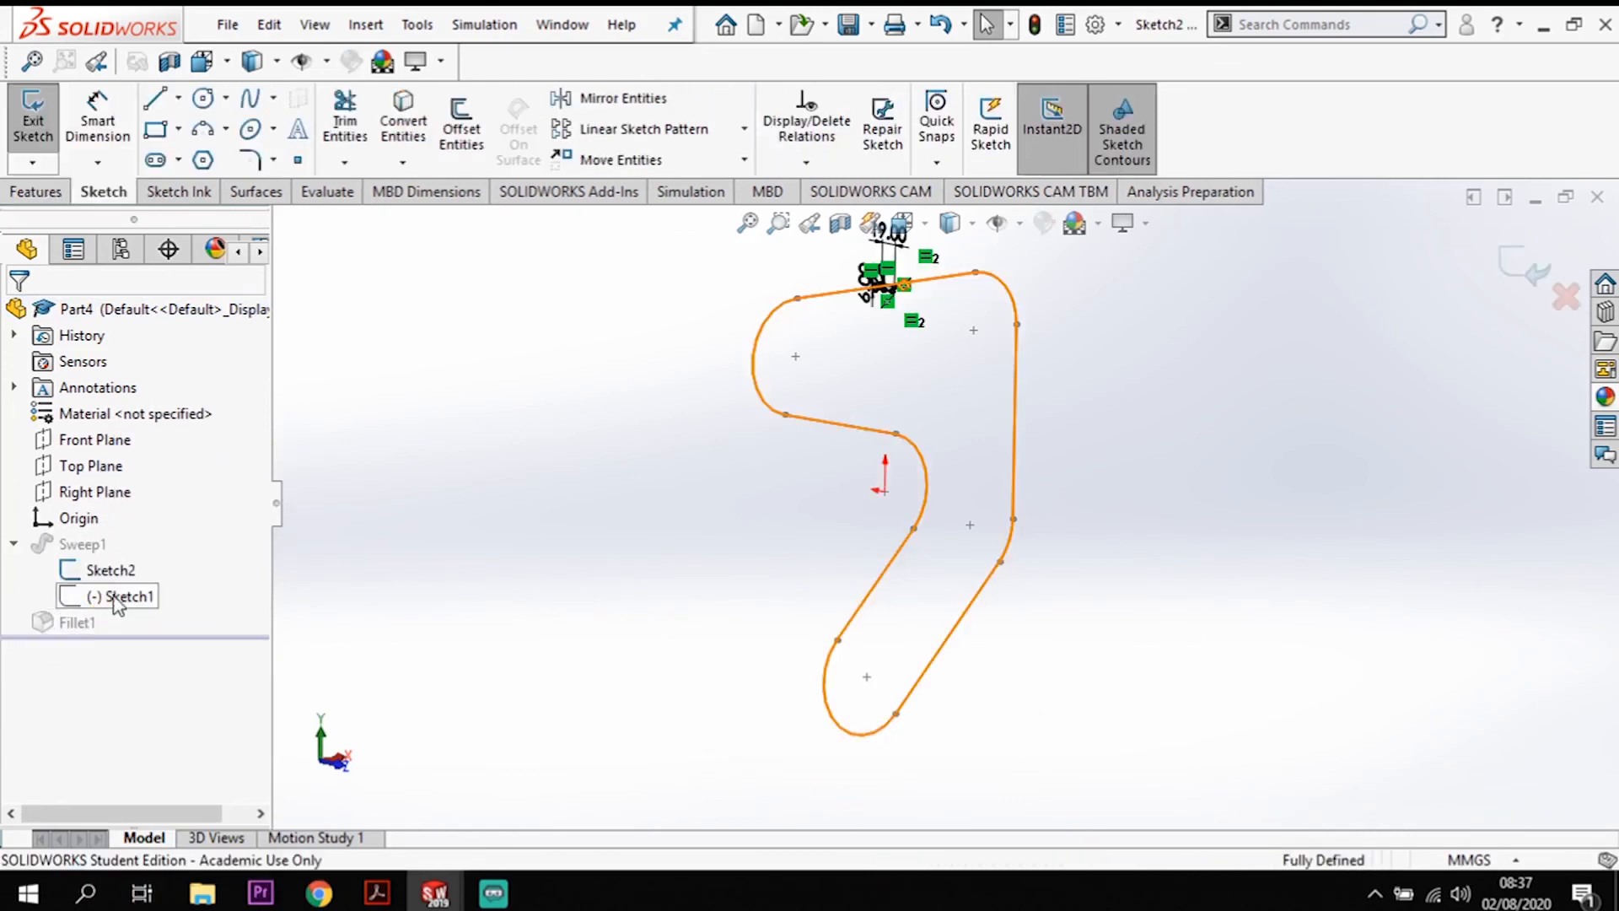
left_click(1522, 268)
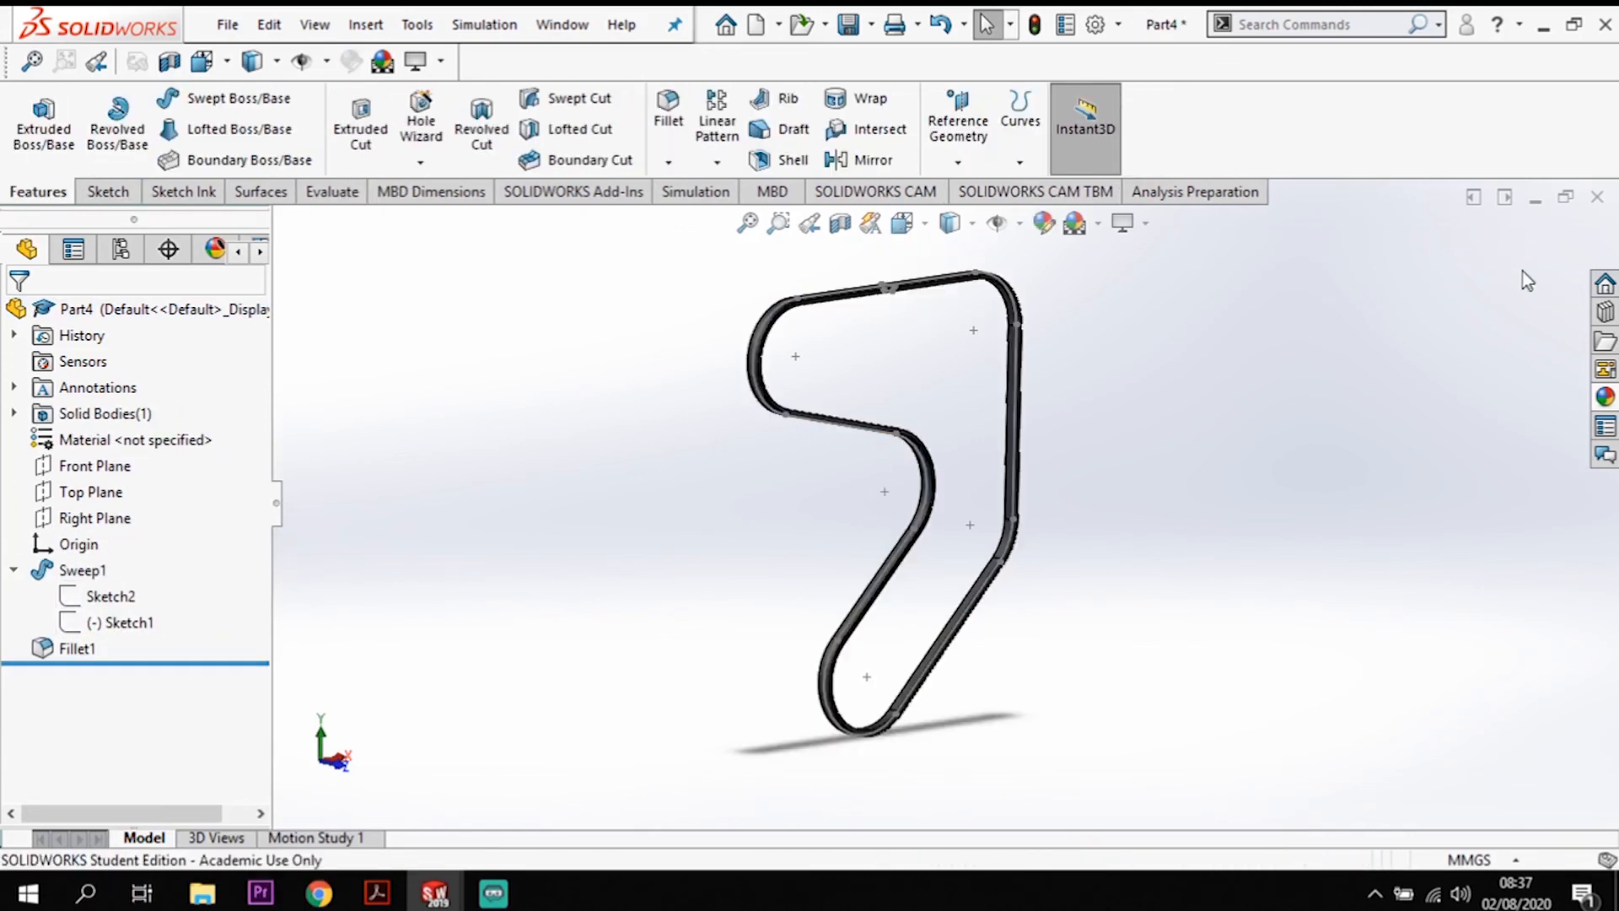
Step: Hide the profile Sketch2 and the path Sketch1 under Sweep1 in the belt part
right_click(108, 599)
left_click(125, 498)
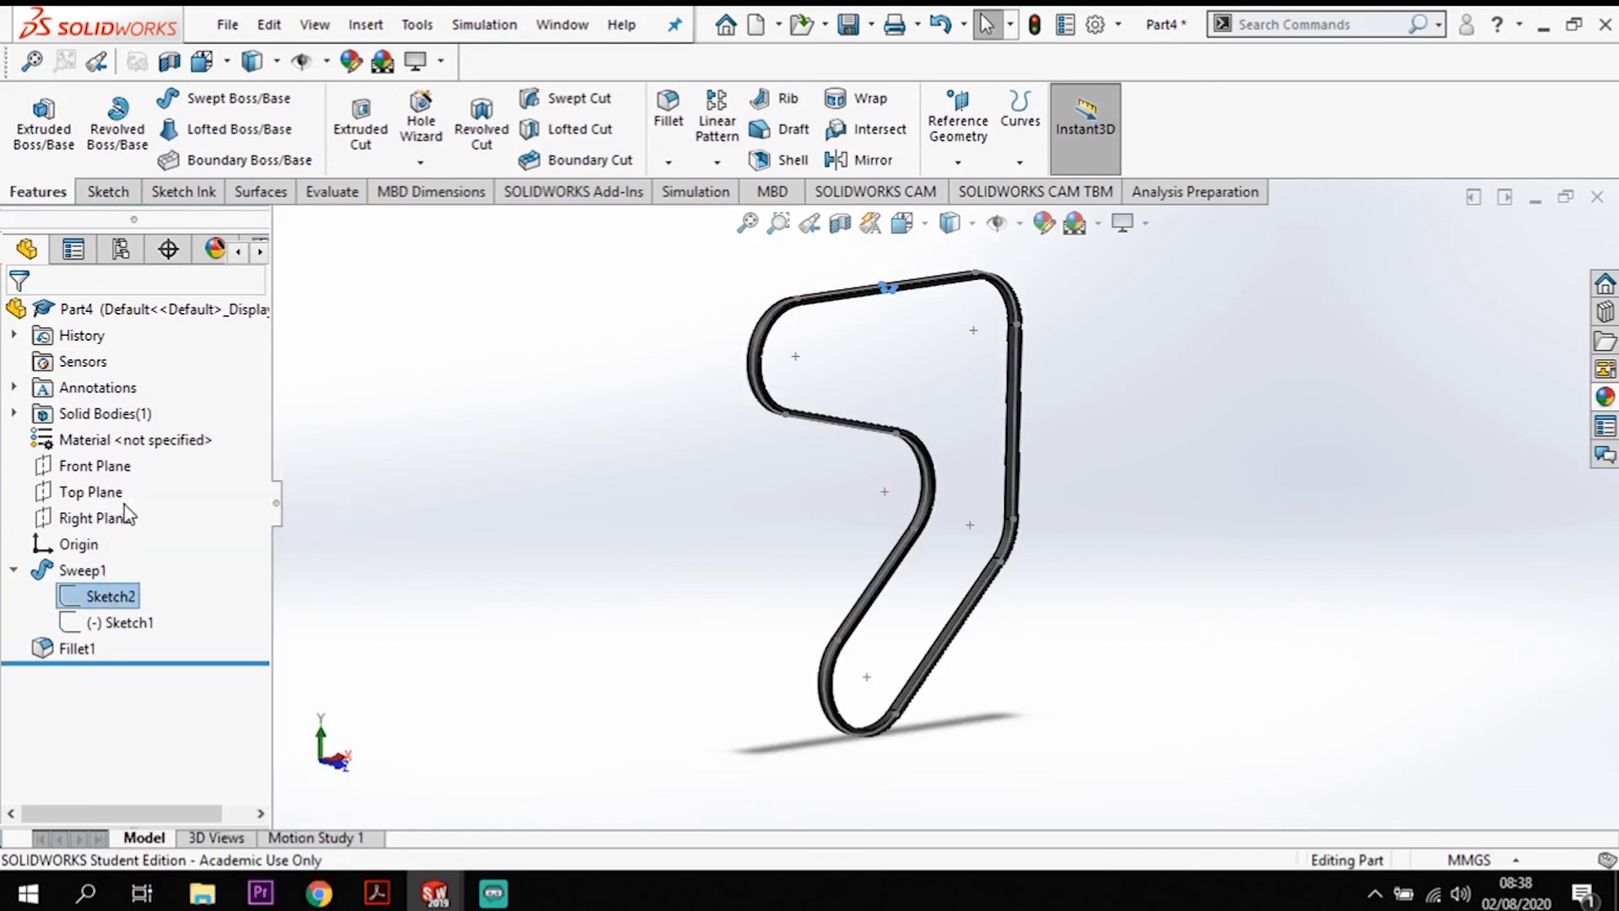
right_click(116, 632)
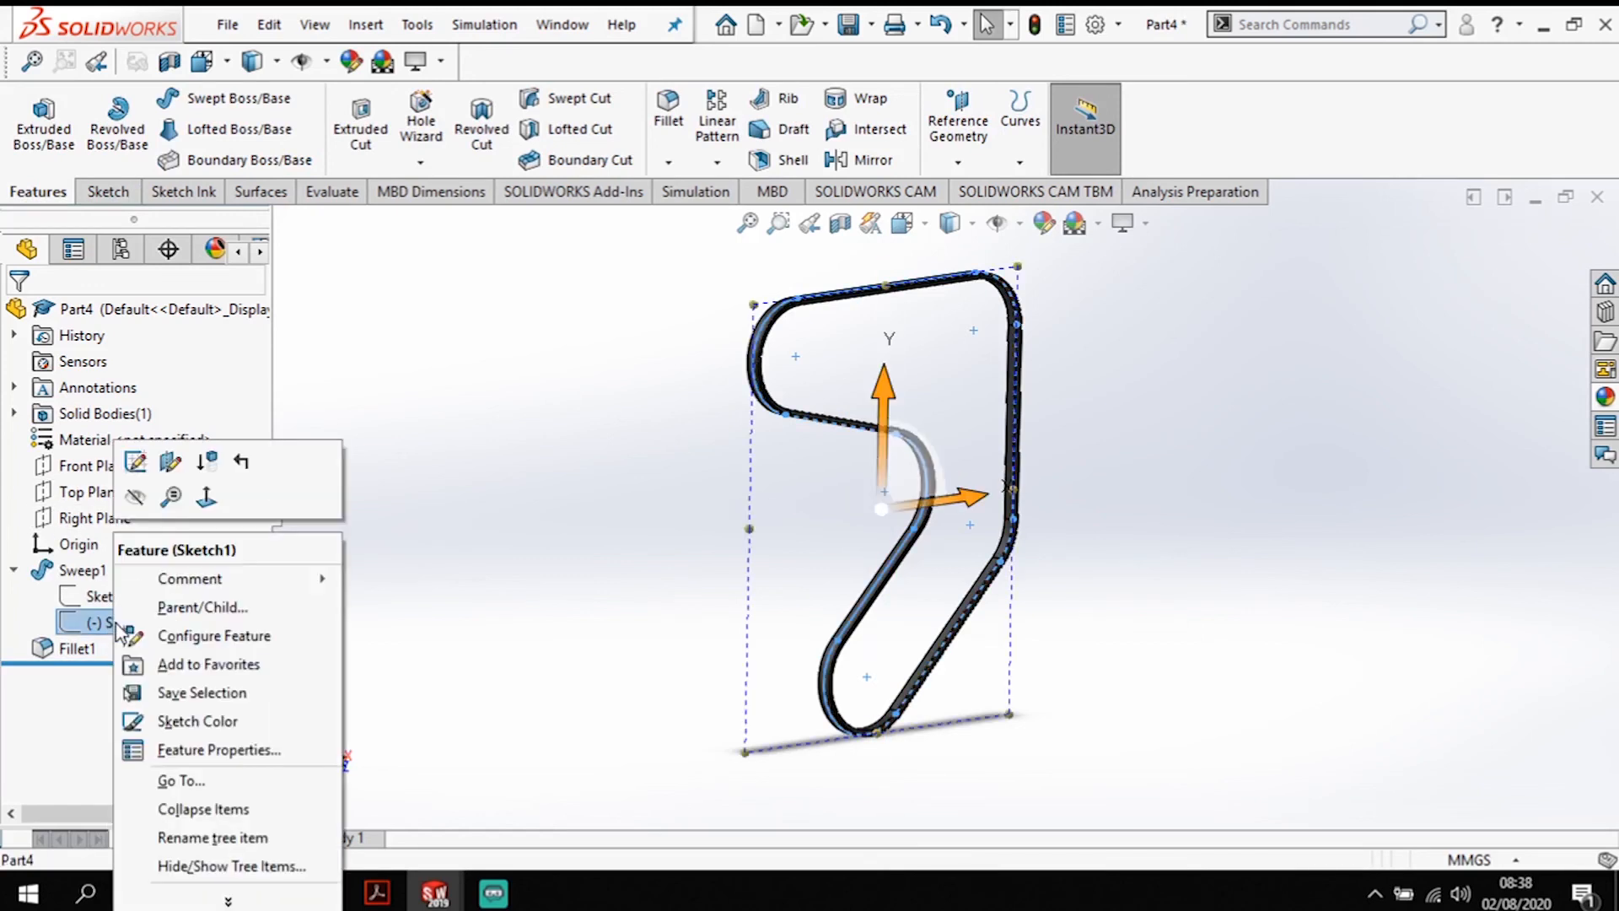
left_click(148, 502)
left_click(1190, 579)
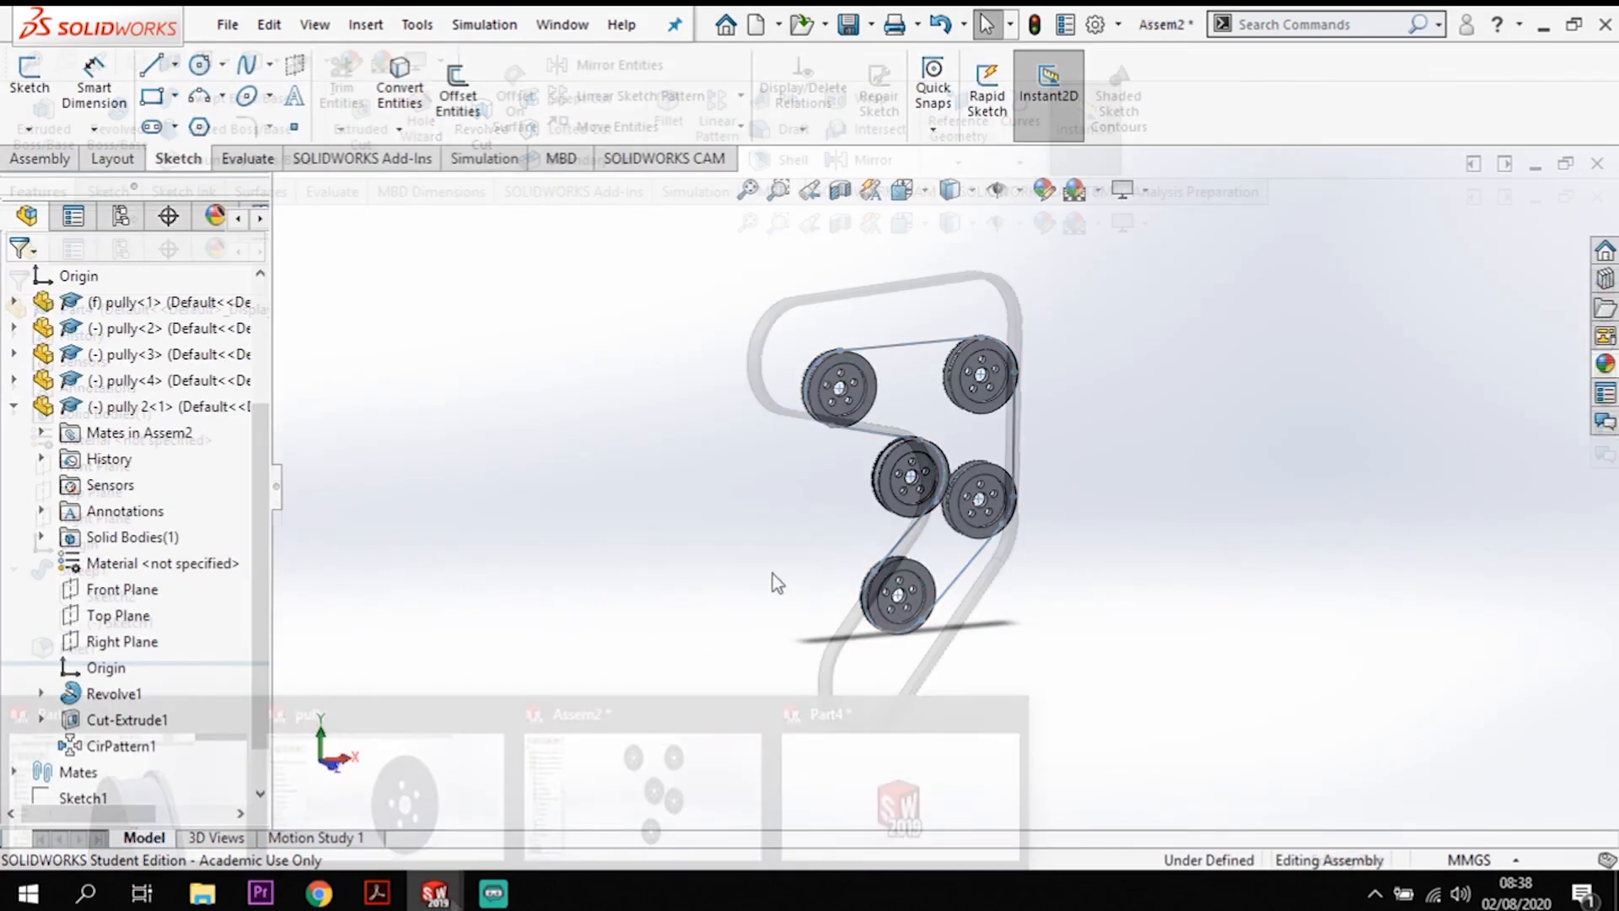
Step: Hide the belt path Sketch2 in the Assem2 pulley assembly
scroll(1059, 503, "down", 3)
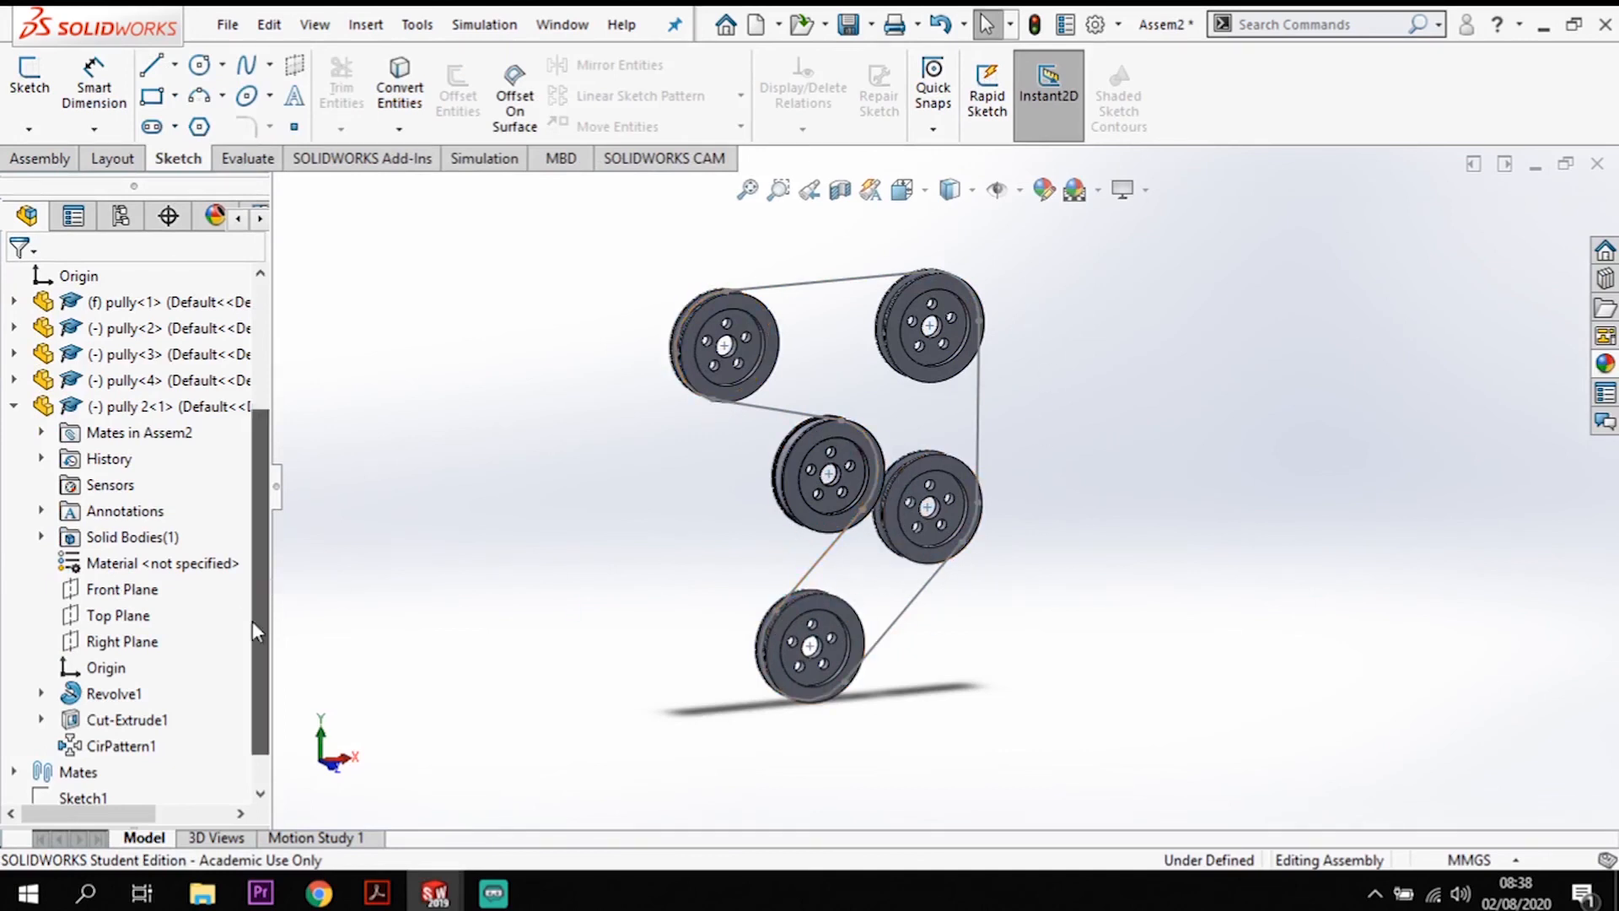
scroll(245, 591, "down", 1)
right_click(78, 780)
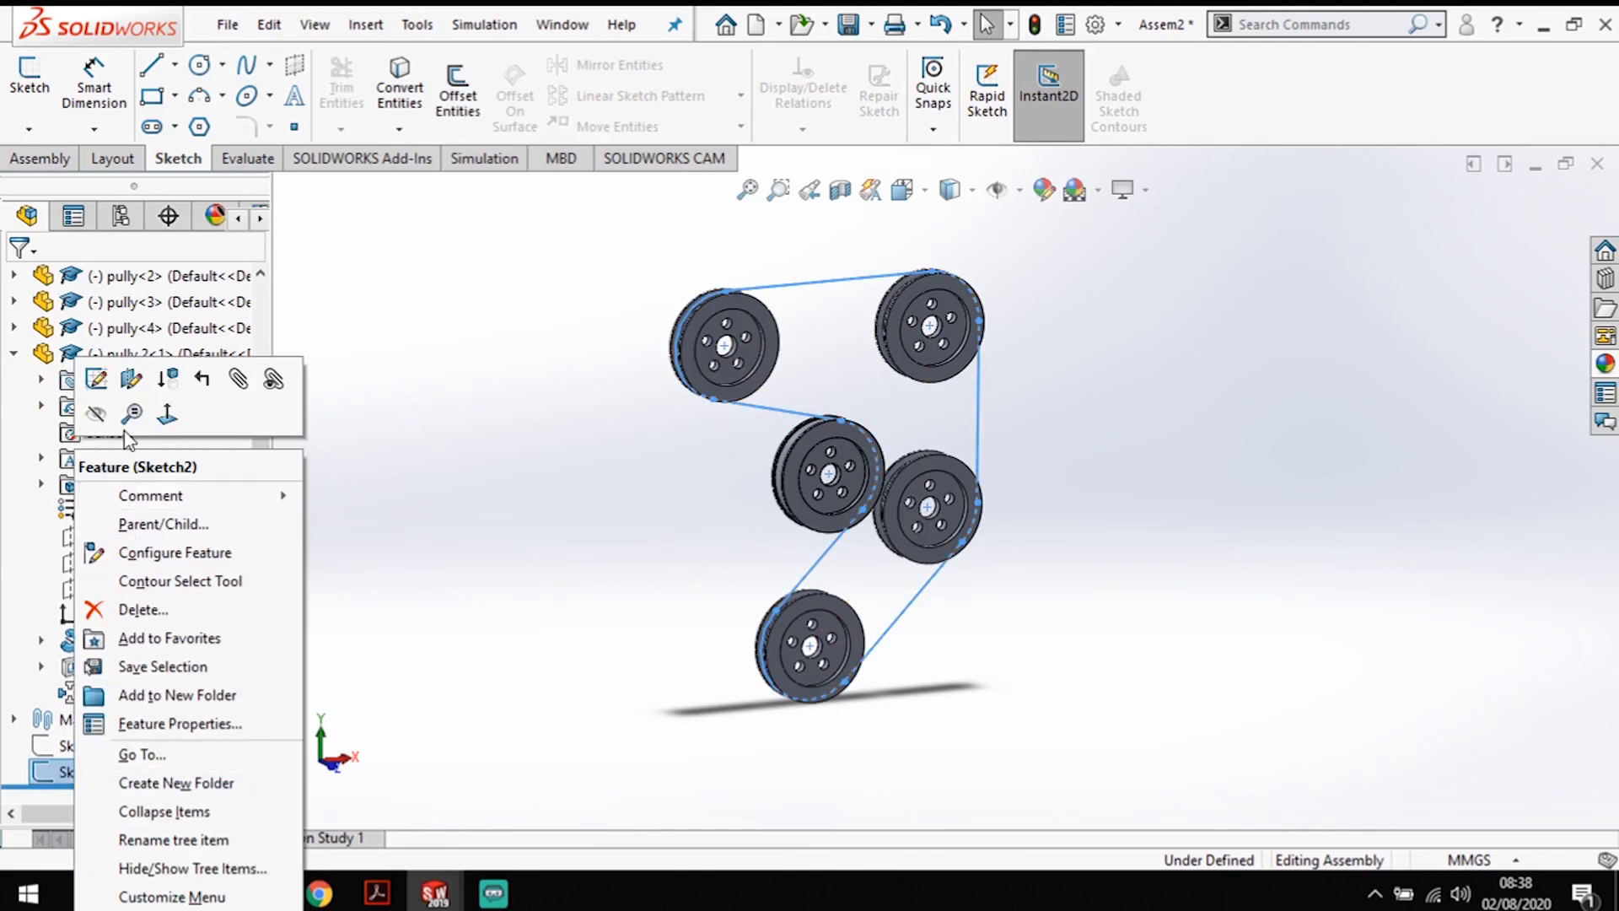
left_click(607, 565)
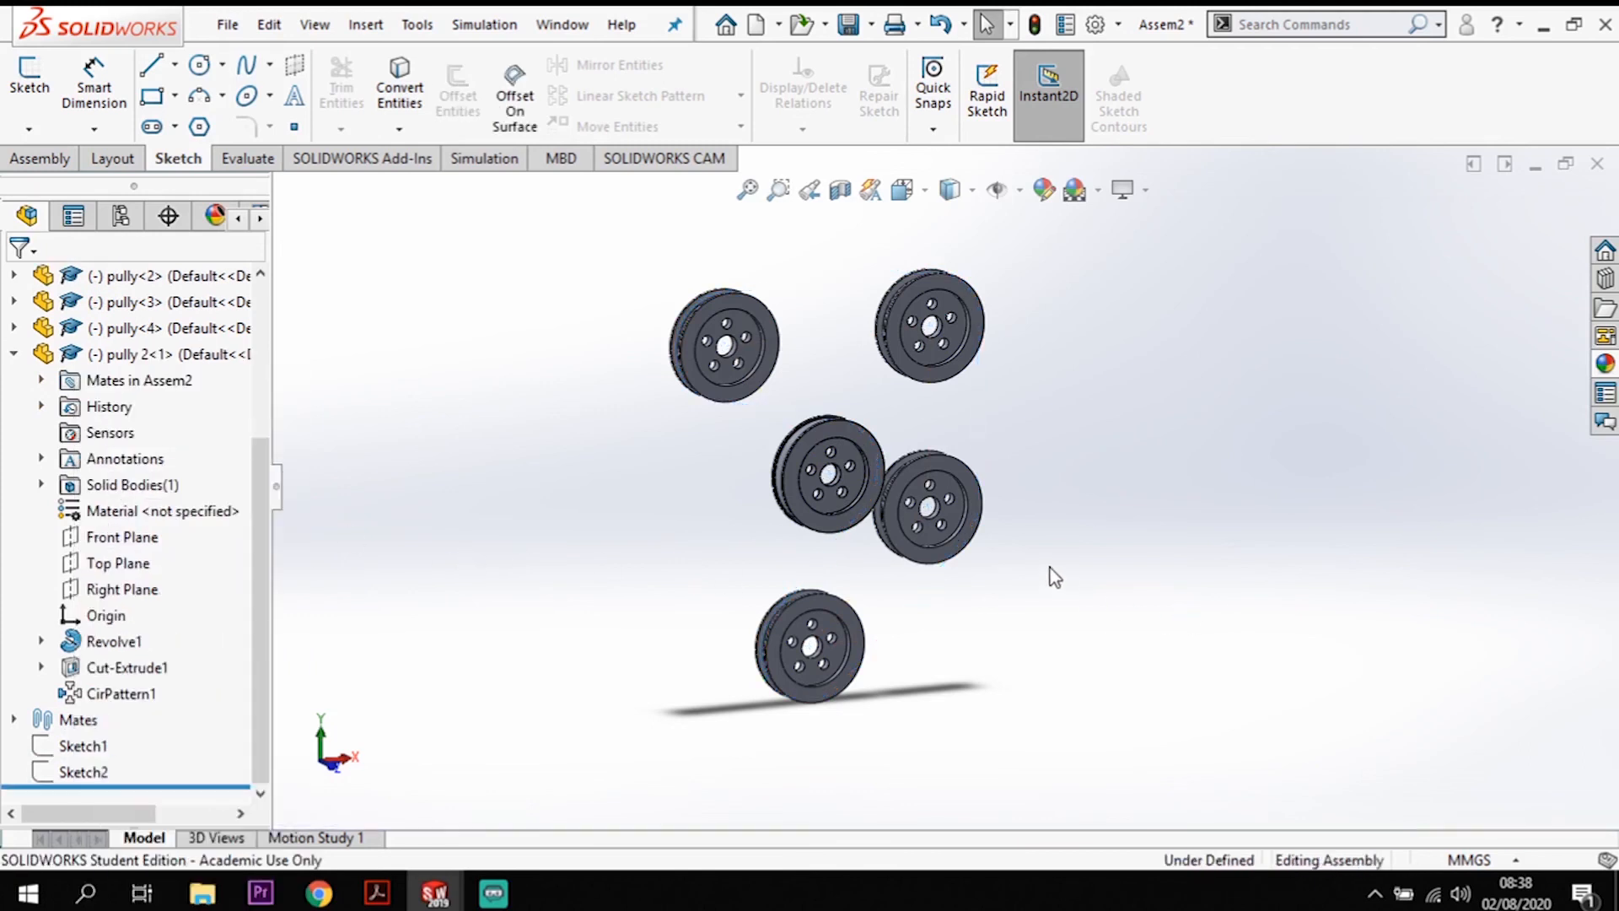
Step: Insert the Belt part from the Desktop folder into the assembly and place it beside the pulleys
mouse_move(1052, 572)
middle_mouse_down()
mouse_move(1009, 456)
mouse_move(622, 536)
middle_mouse_up()
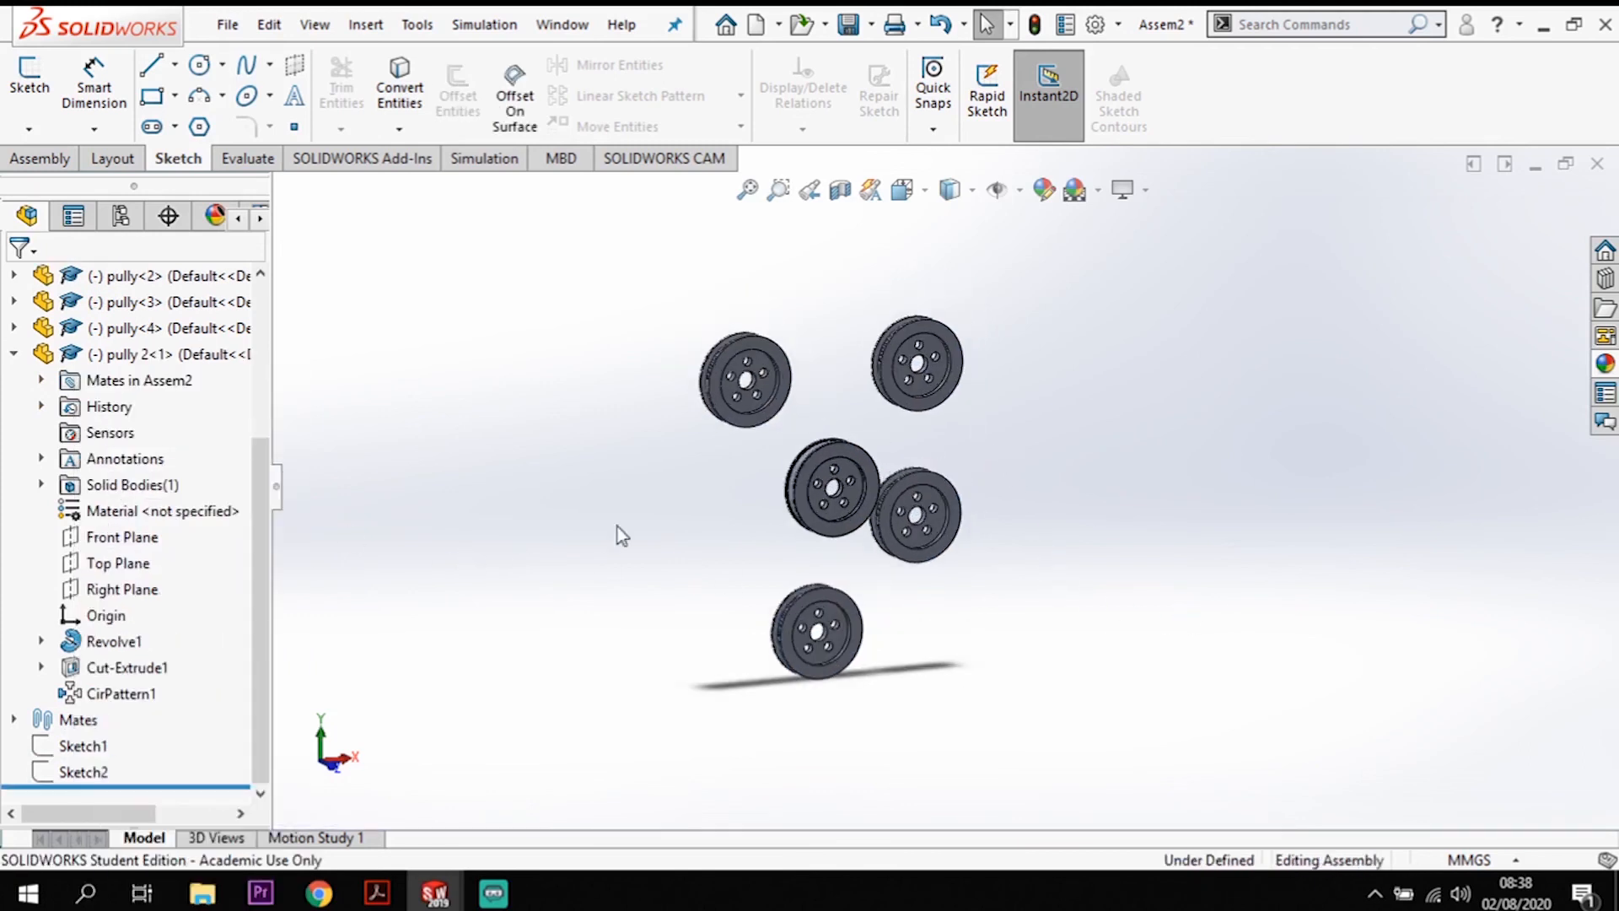
left_click(38, 158)
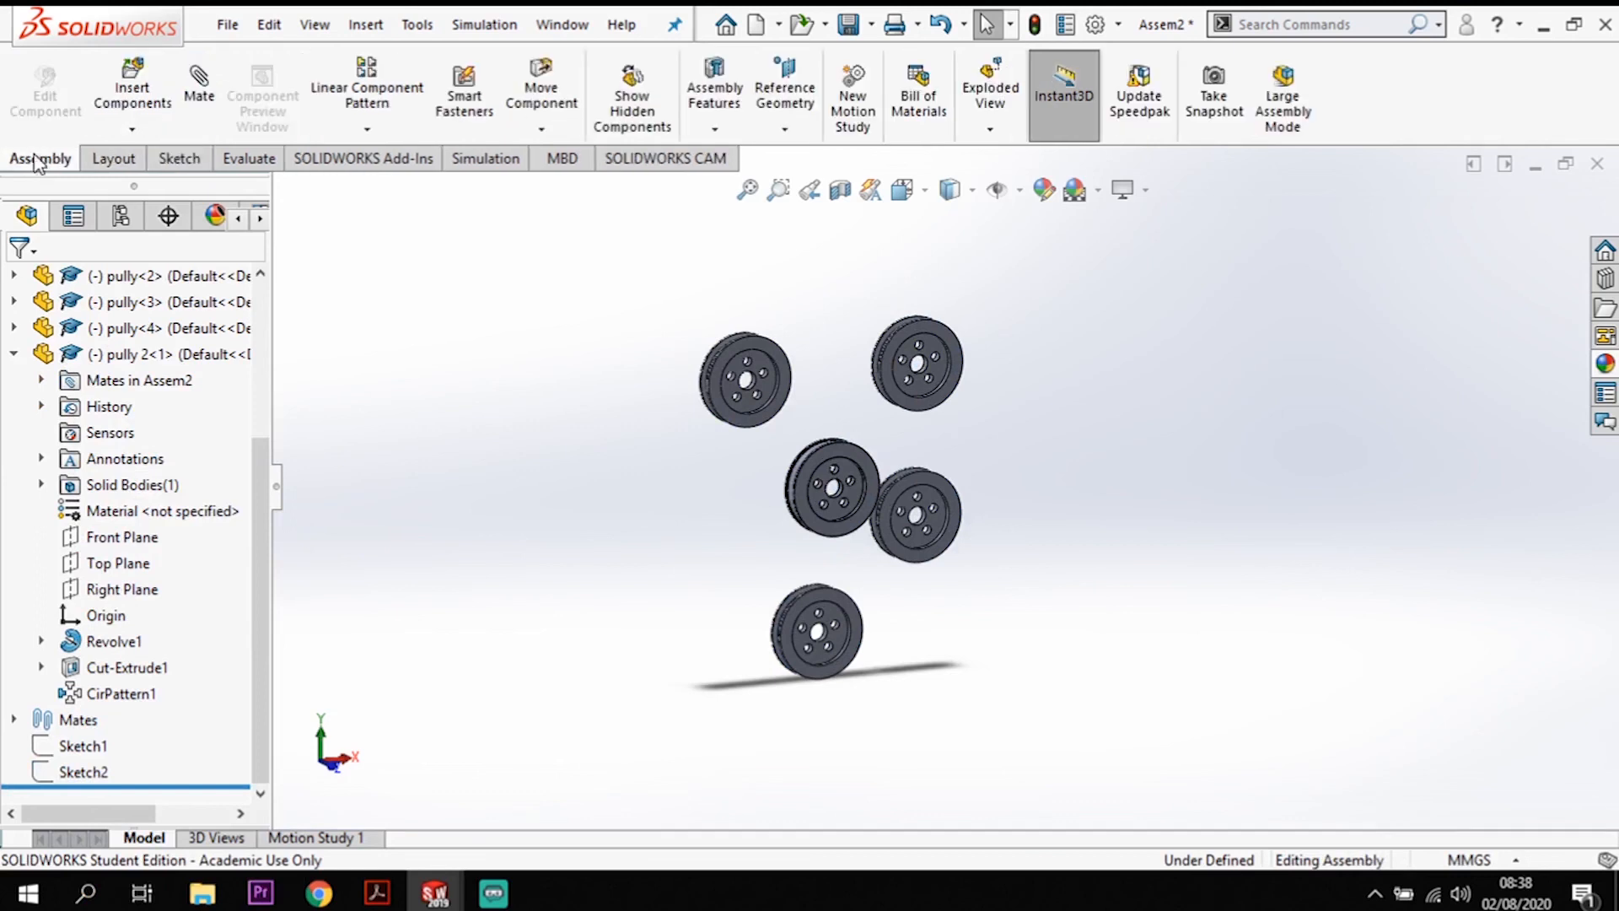
left_click(135, 80)
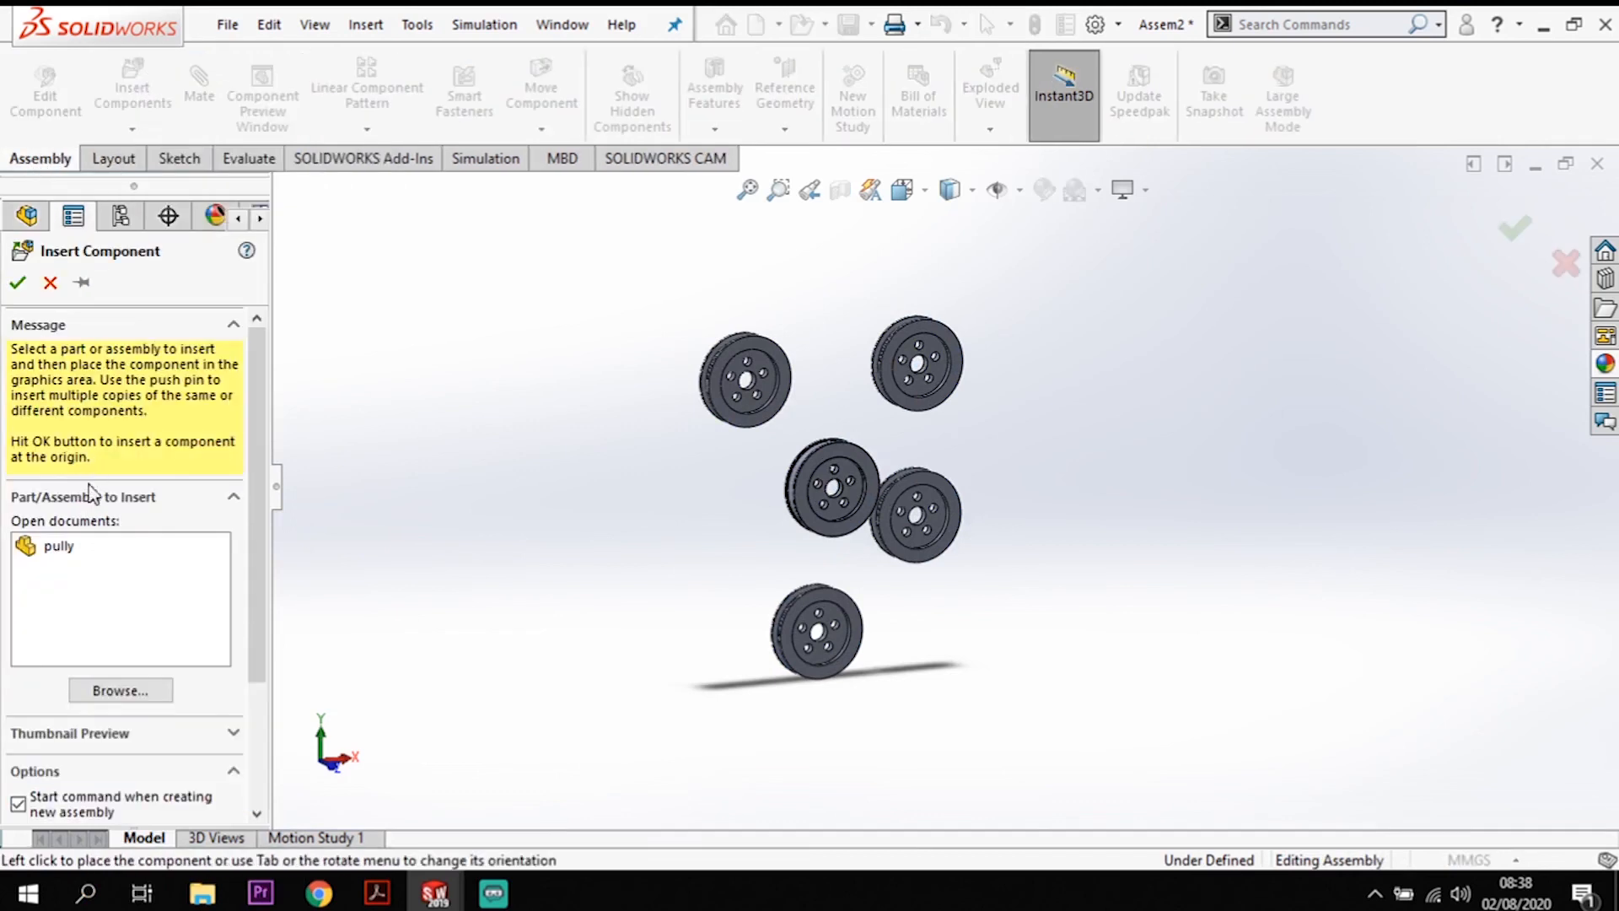
left_click(125, 688)
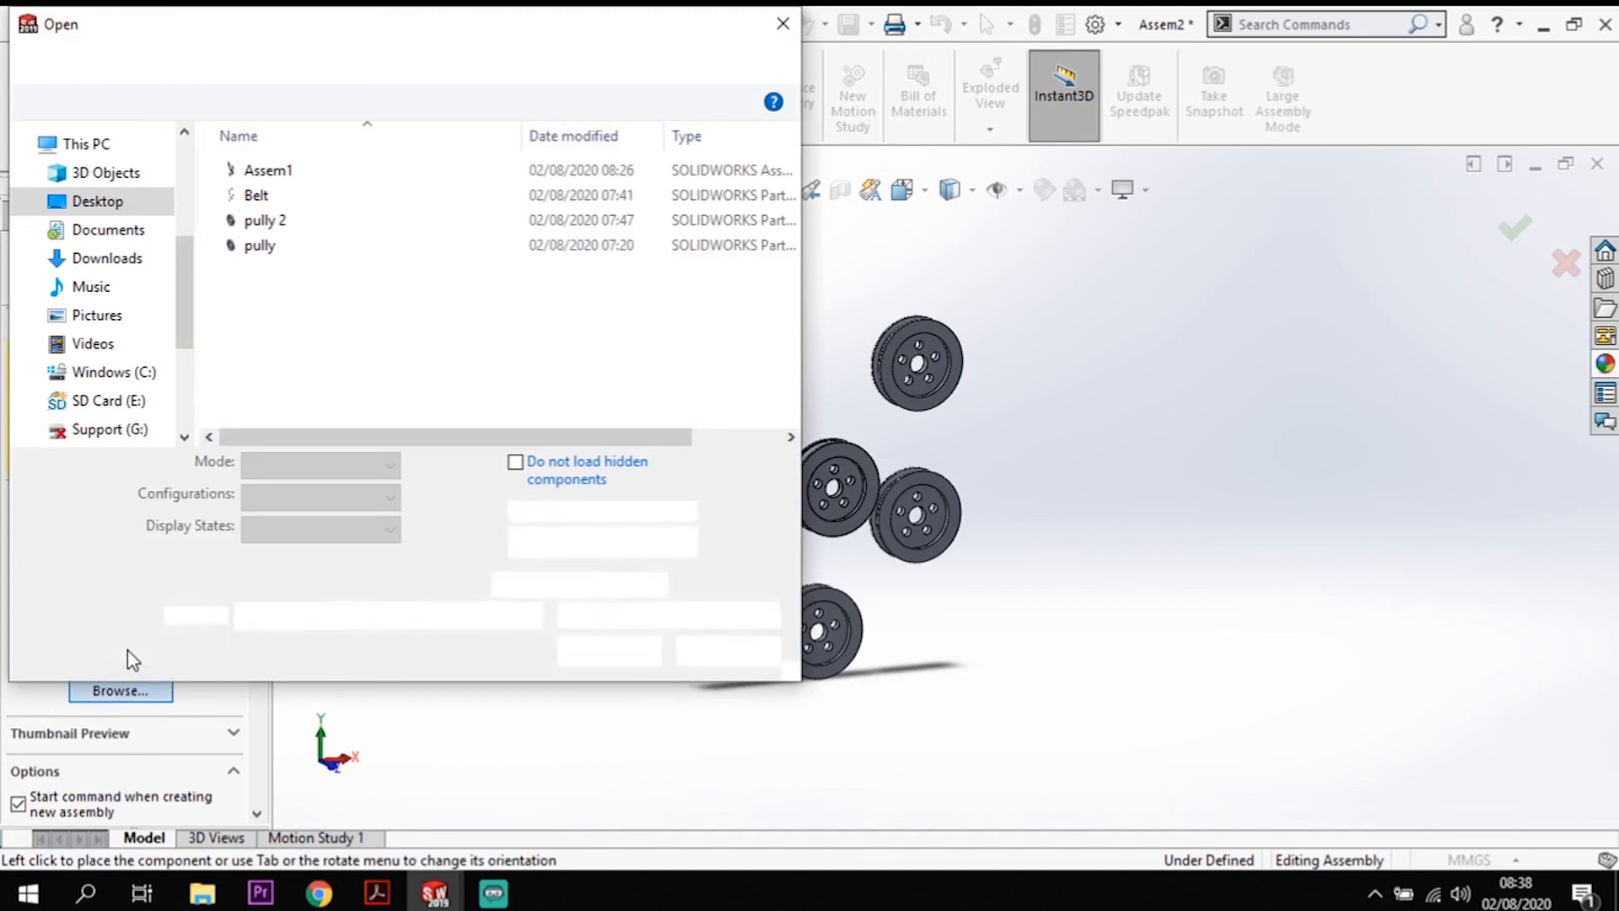
left_click(257, 199)
left_click(581, 613)
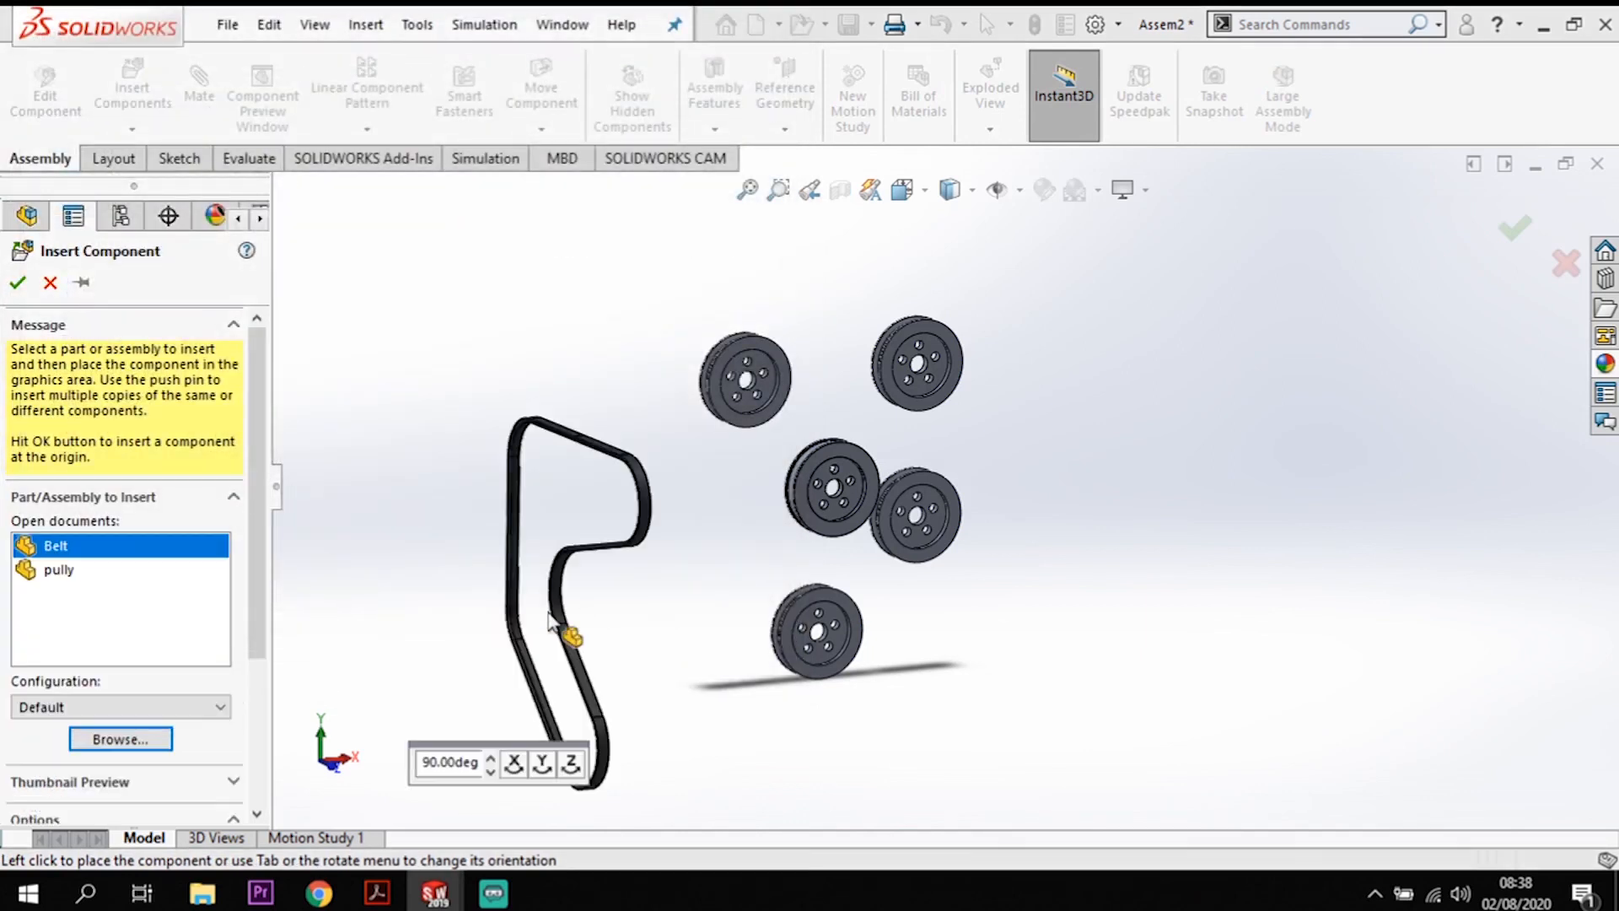
middle_click_drag(864, 588, 896, 604)
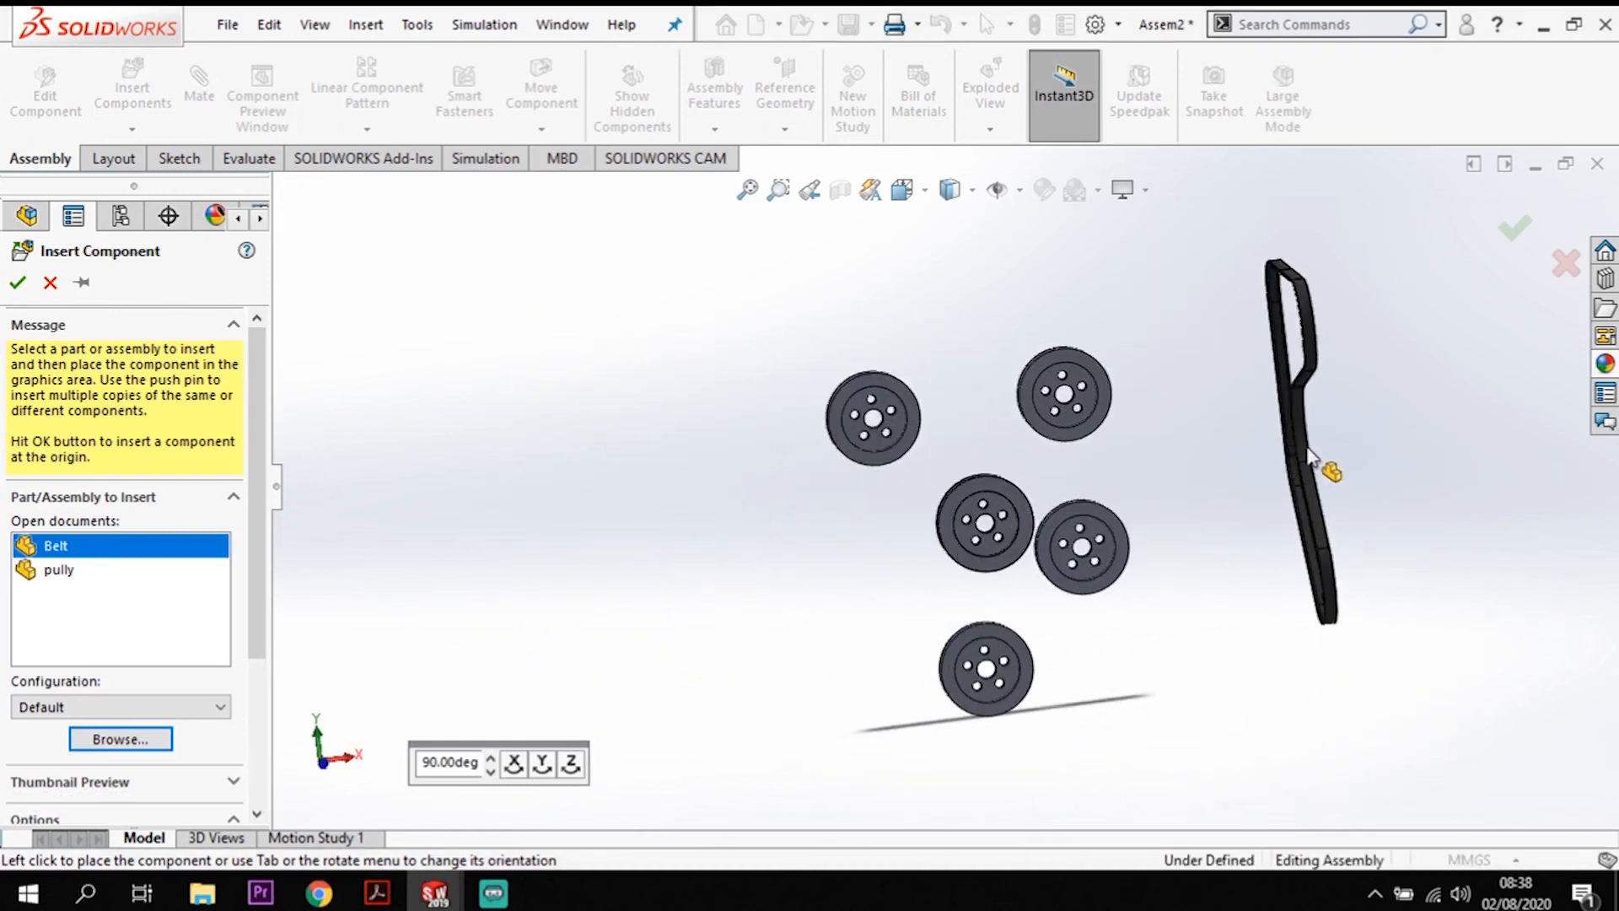
left_click(1129, 584)
Step: Mate the inner curved face at the belt's upper-left bend concentric with the groove of the upper-left pulley (pully<4>)
middle_click_drag(1200, 661, 1290, 668)
left_click(199, 89)
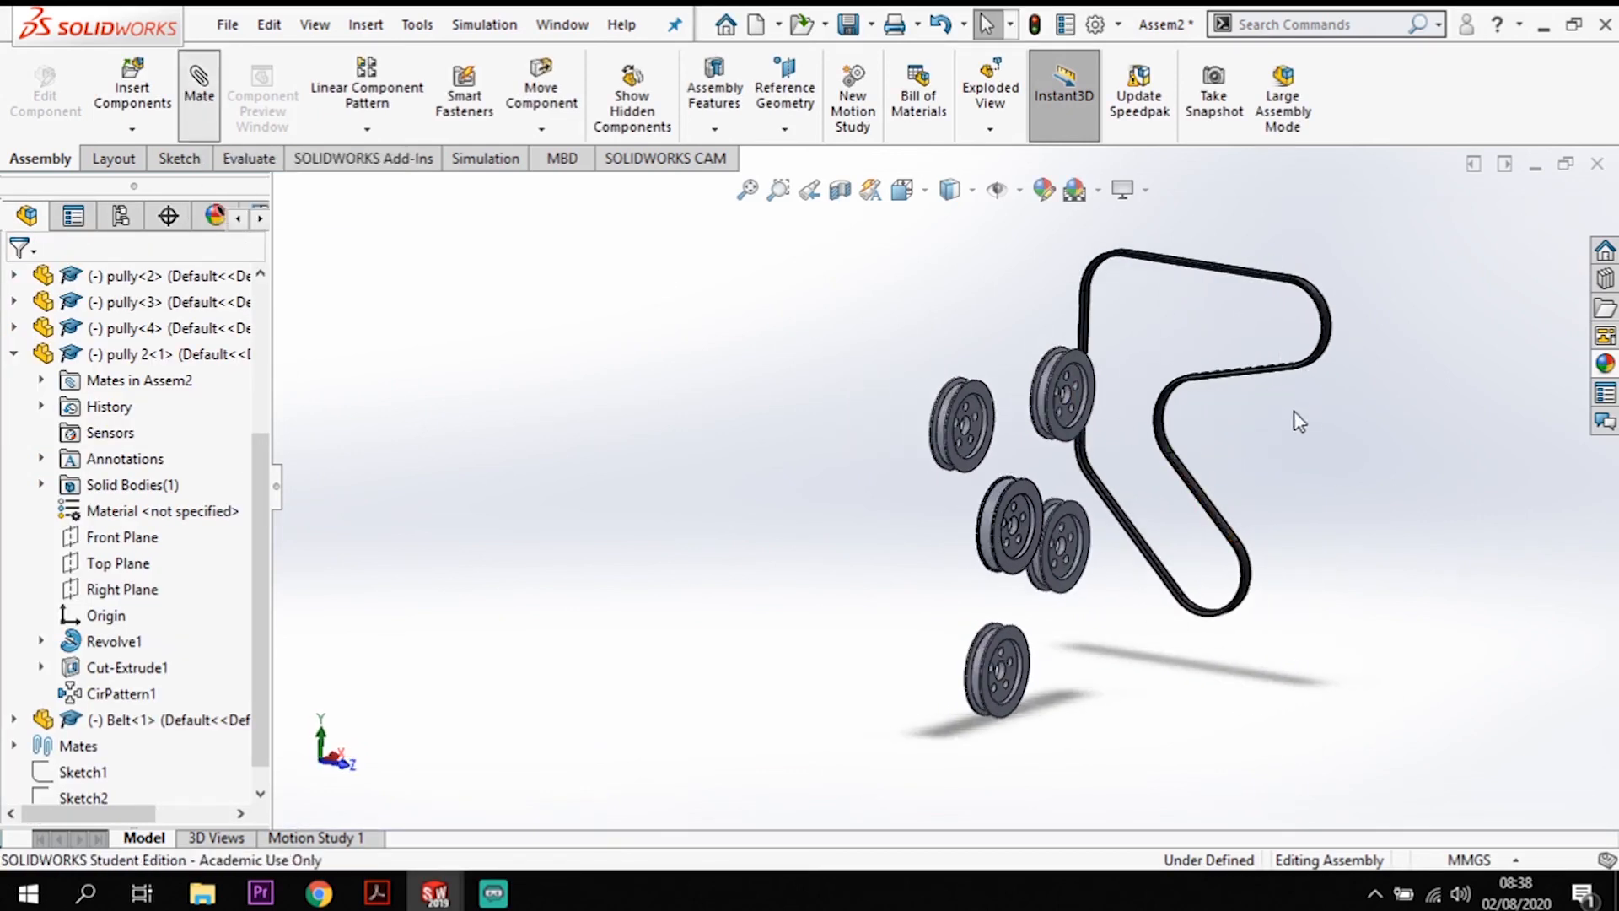
middle_click_drag(1273, 419, 1060, 340)
scroll(1060, 340, "down", 3)
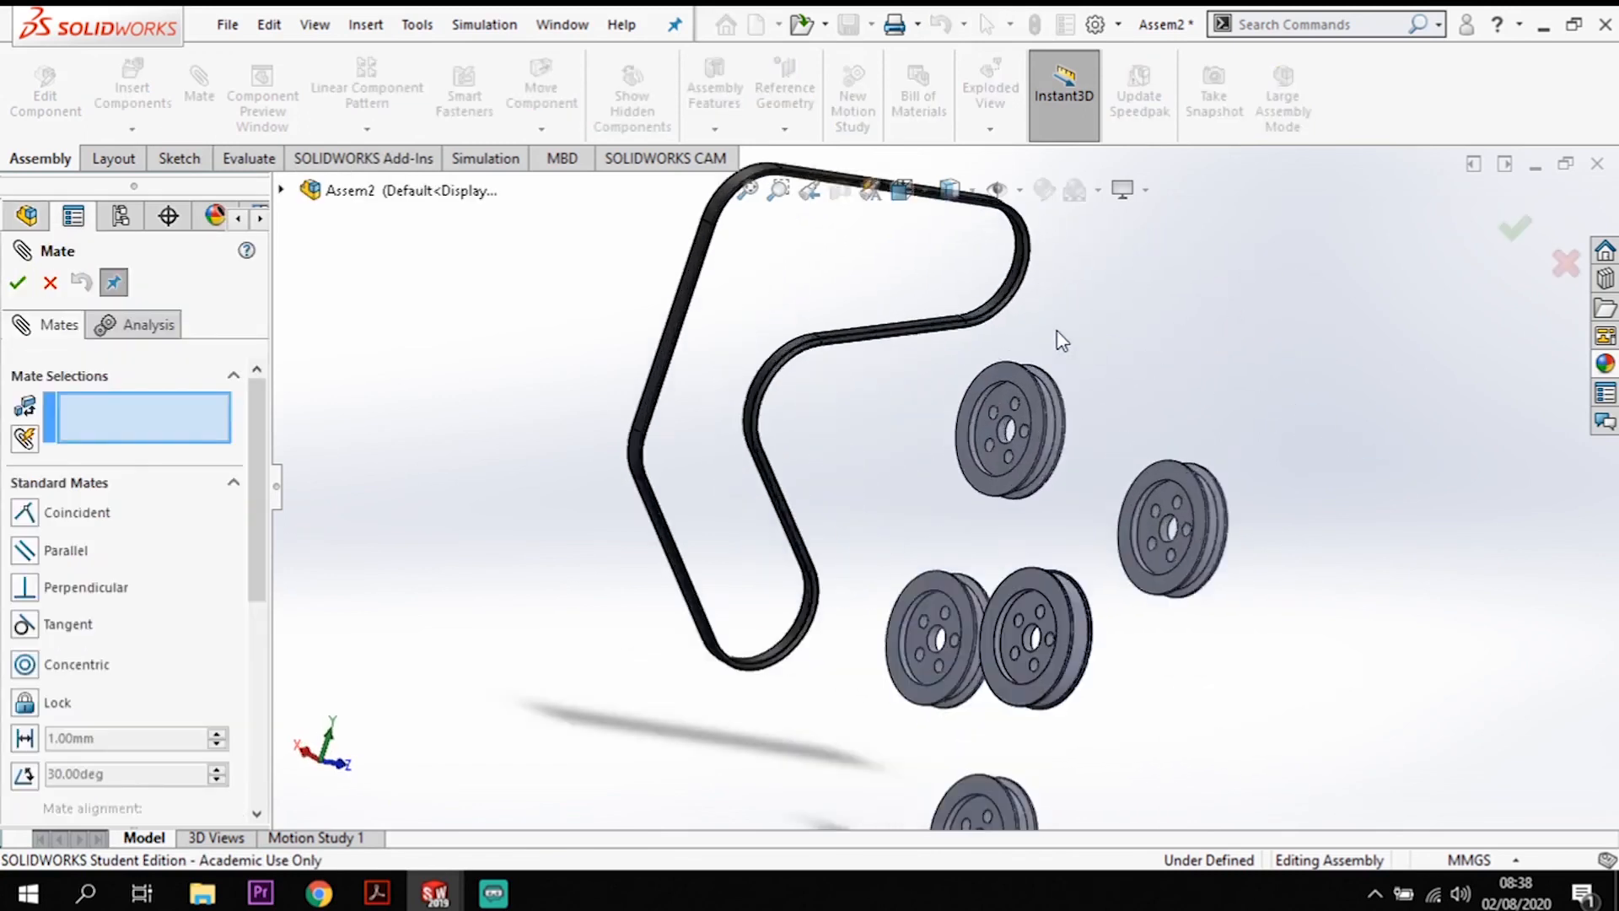
scroll(1060, 339, "down", 5)
left_click(927, 323)
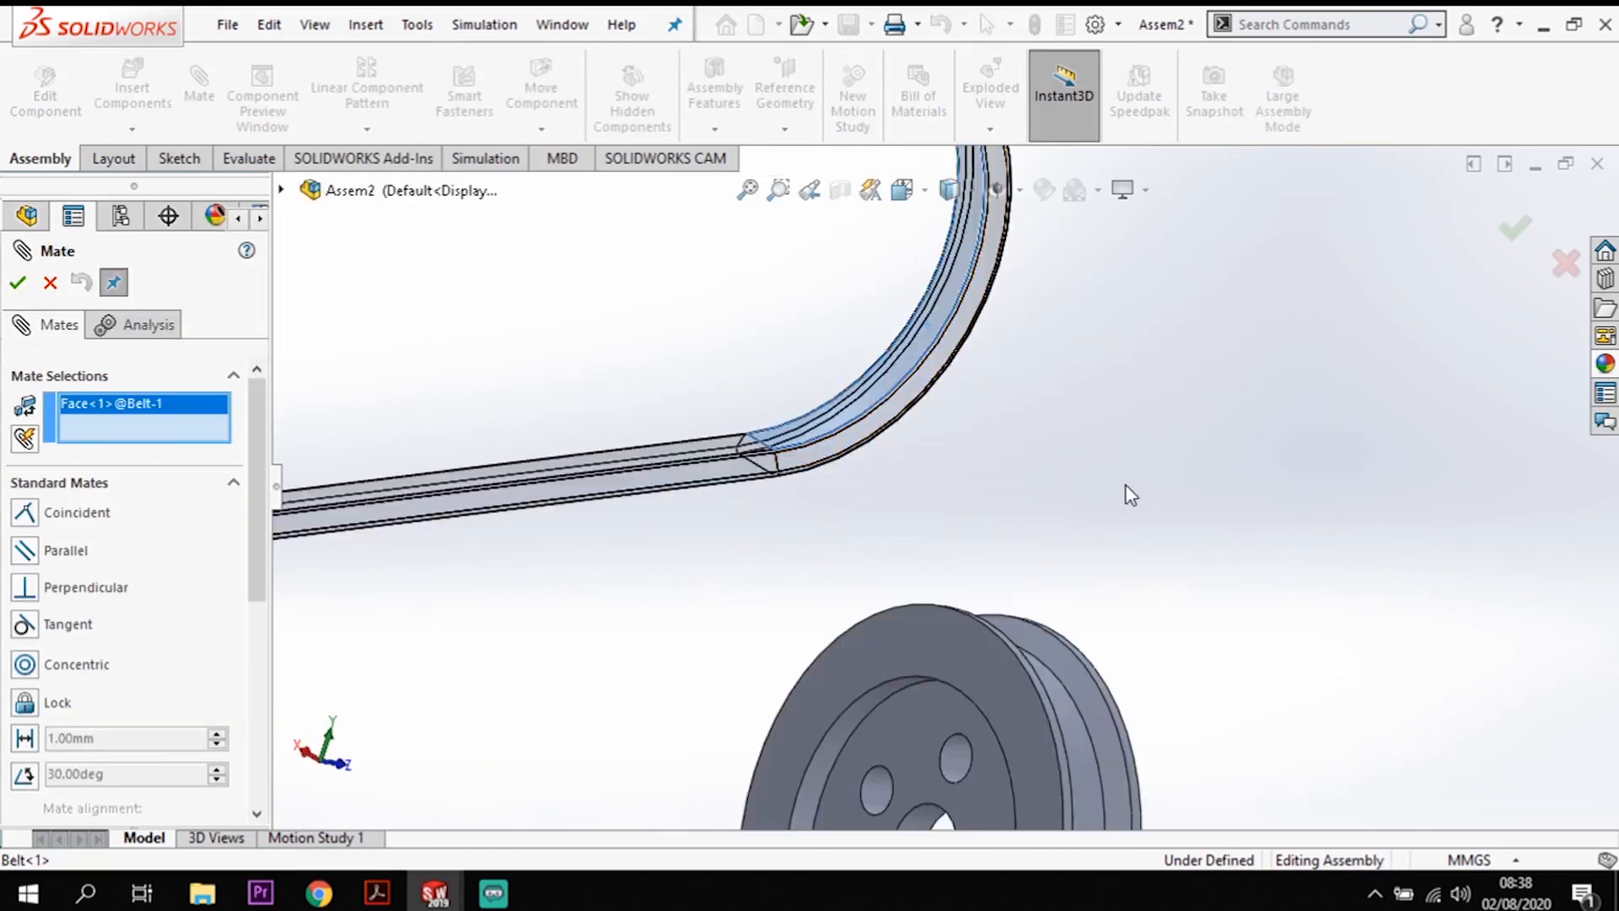
key("f")
middle_click_drag(1269, 645, 1102, 648)
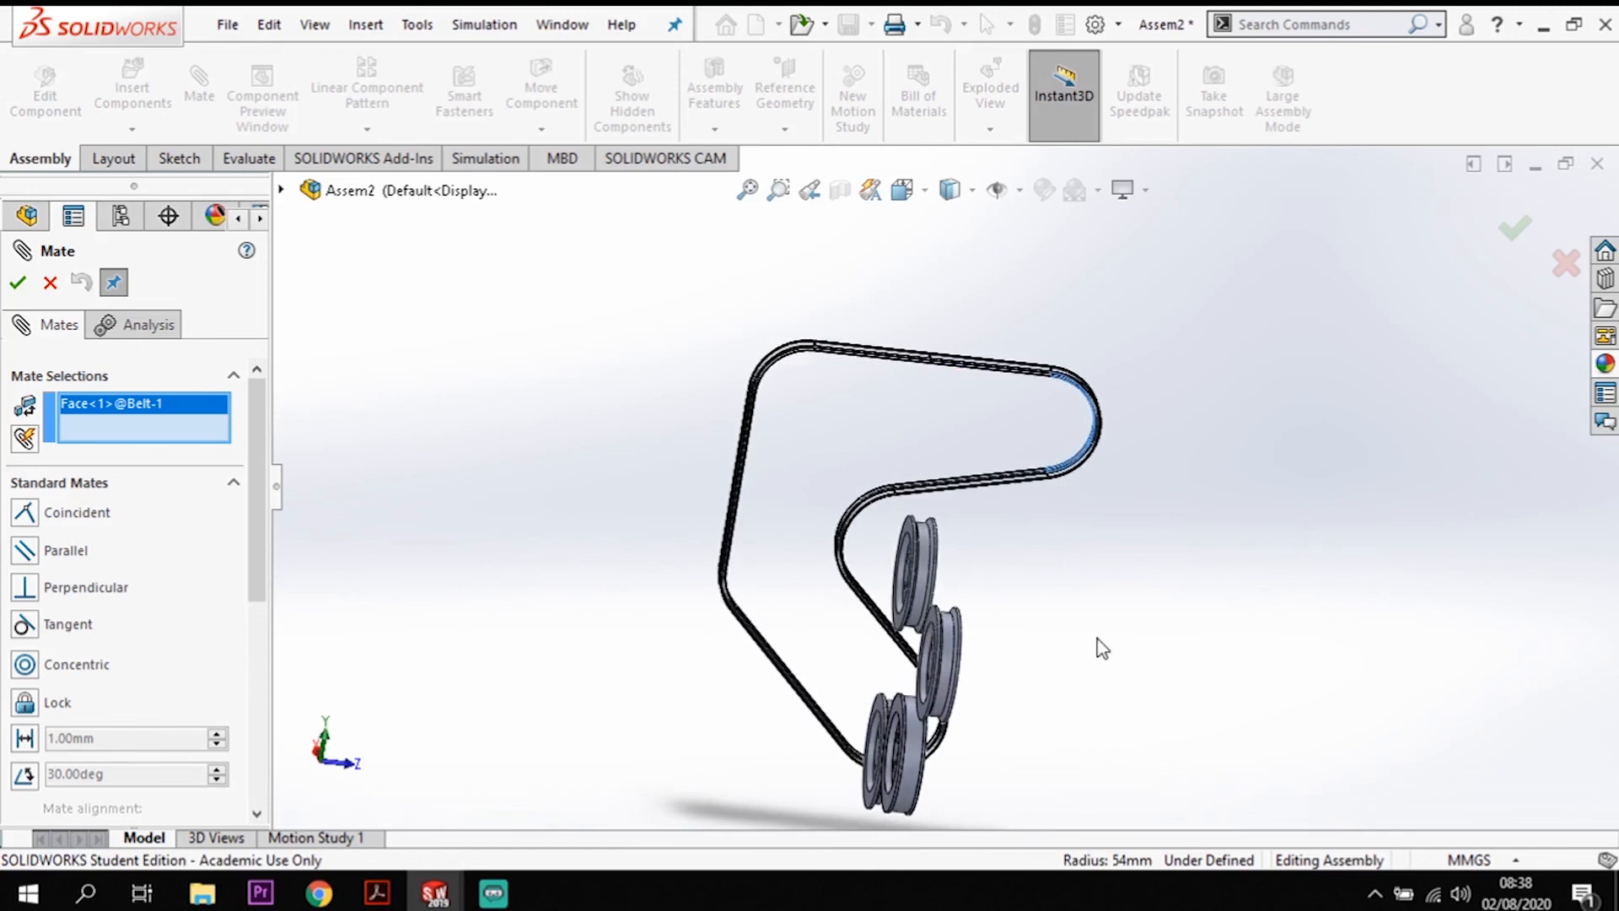
left_click(948, 667)
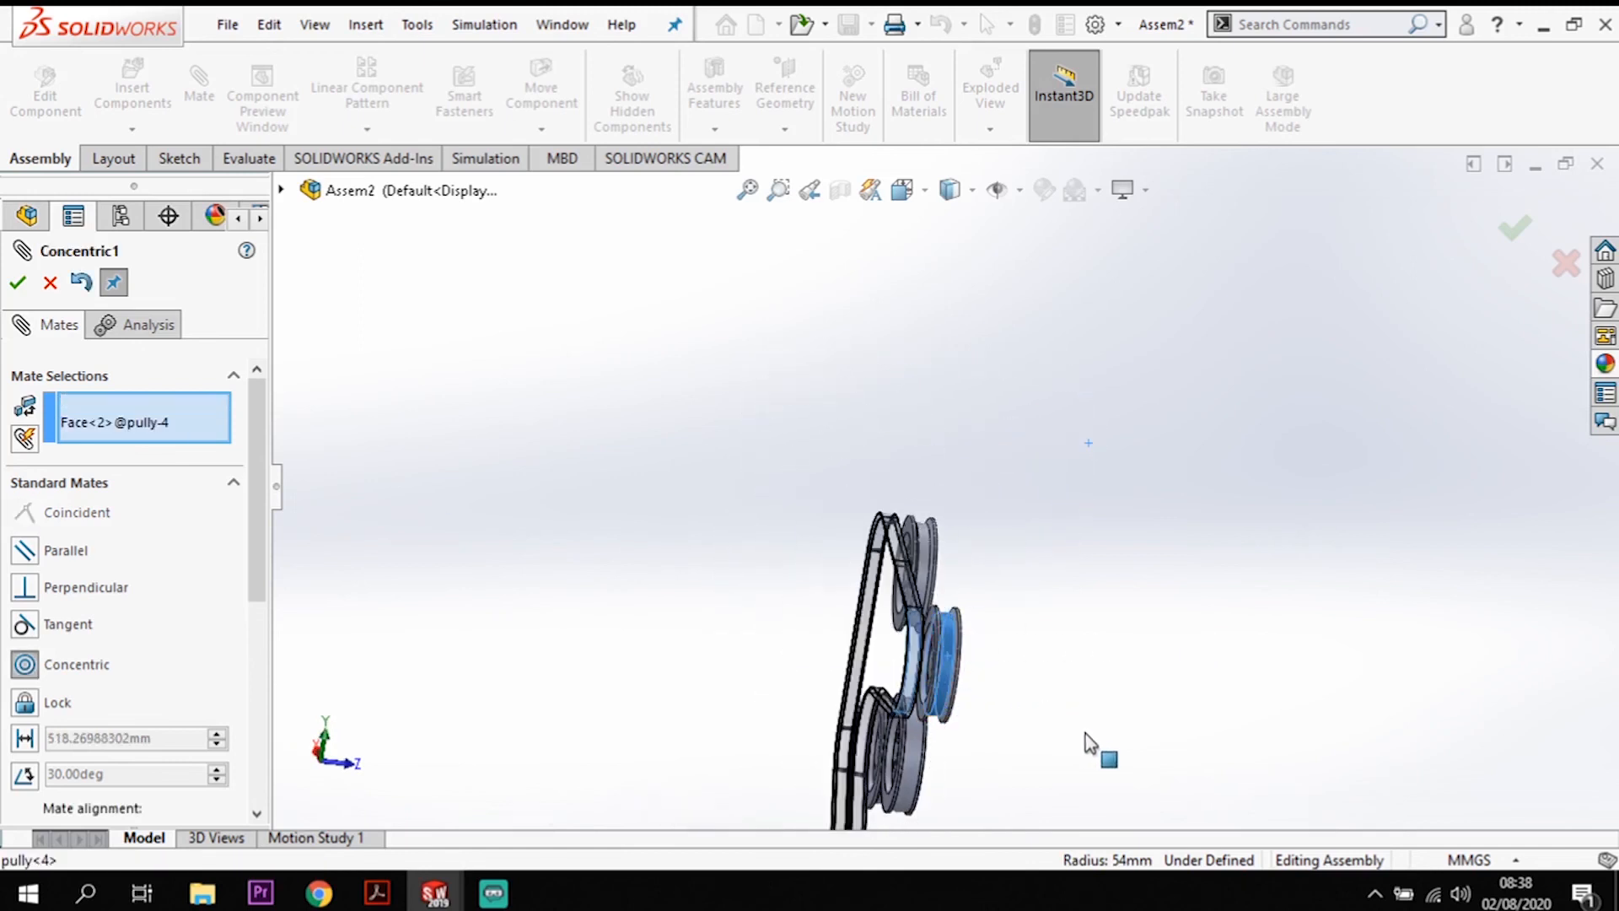
middle_click_drag(994, 621, 899, 590)
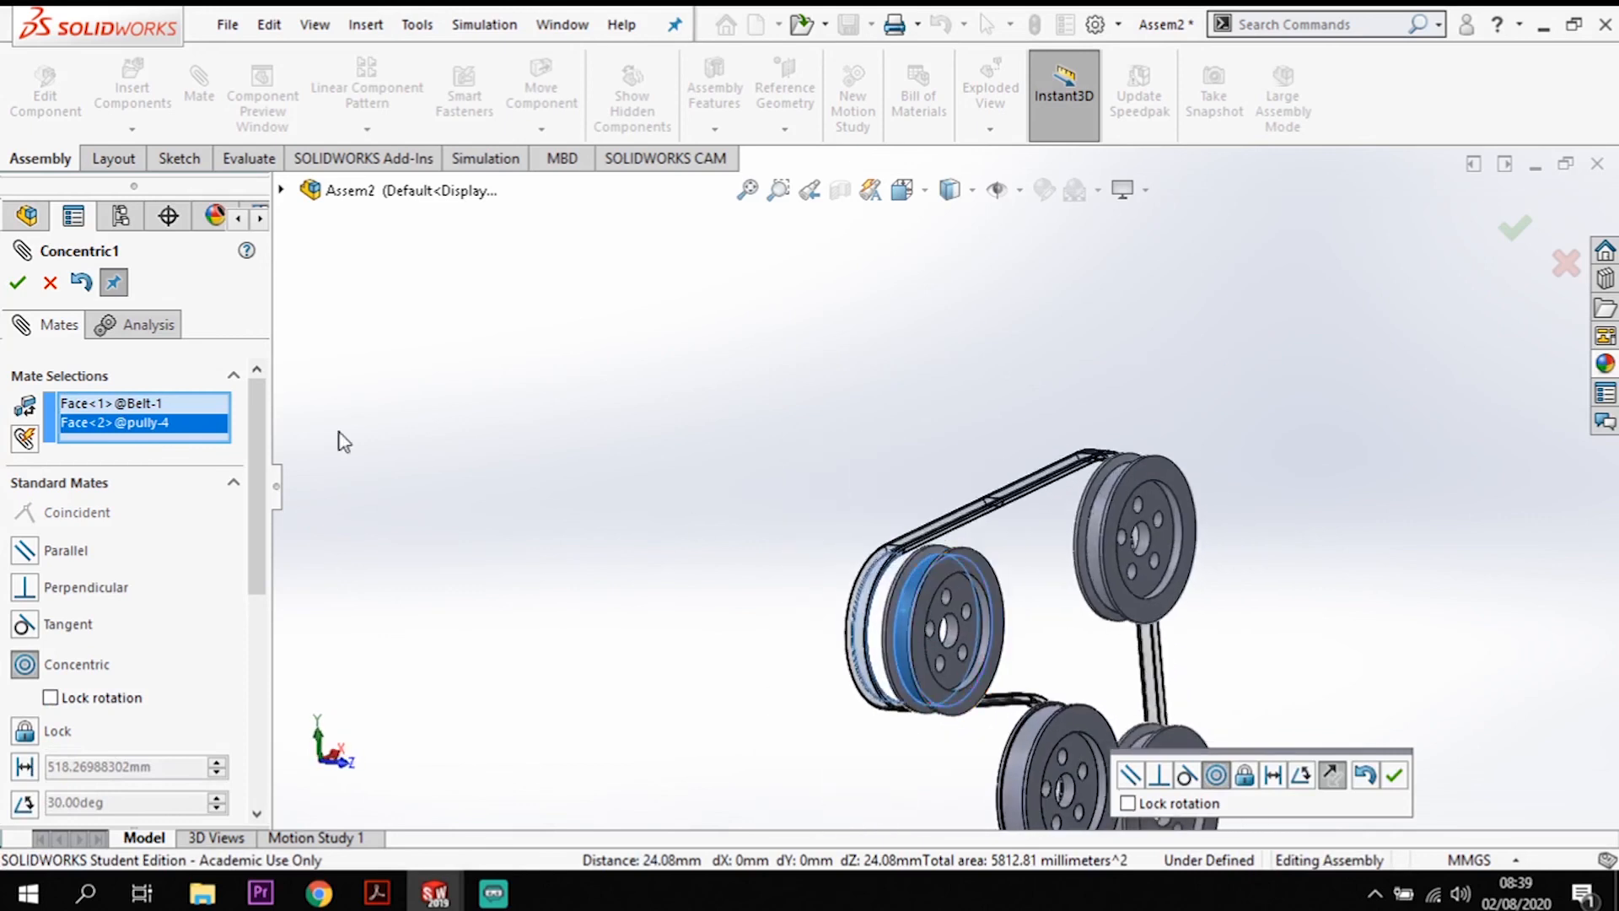
left_click(18, 282)
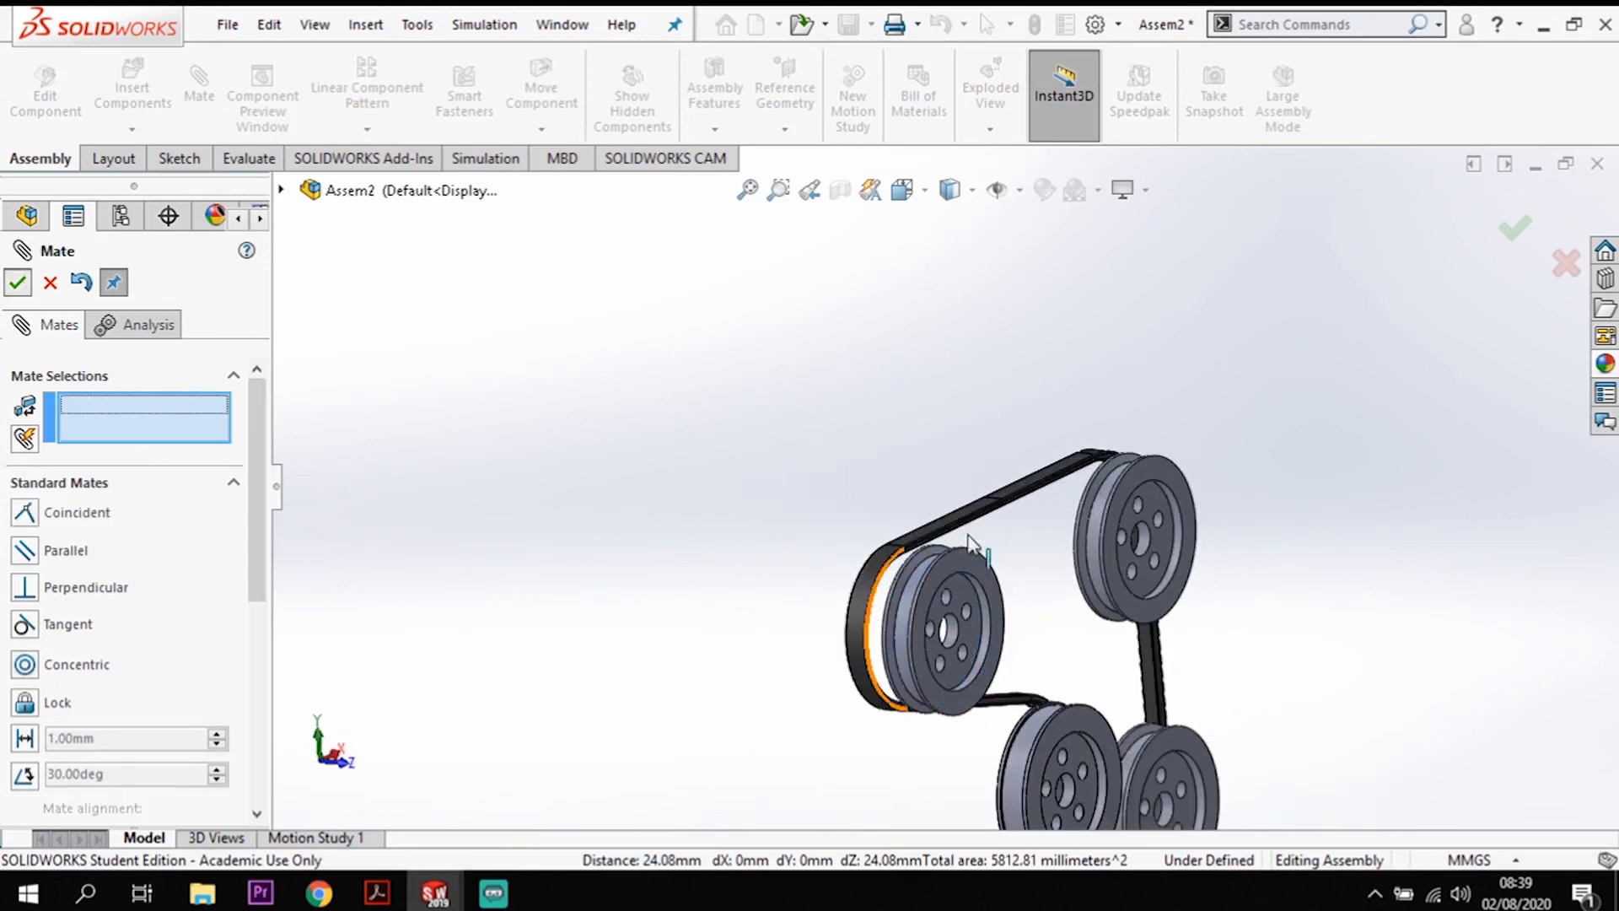
Step: Add a coincident mate between the belt's slanted side face at that bend and the slanted groove wall of pully<4>
scroll(879, 442, "down", 5)
left_click(851, 352)
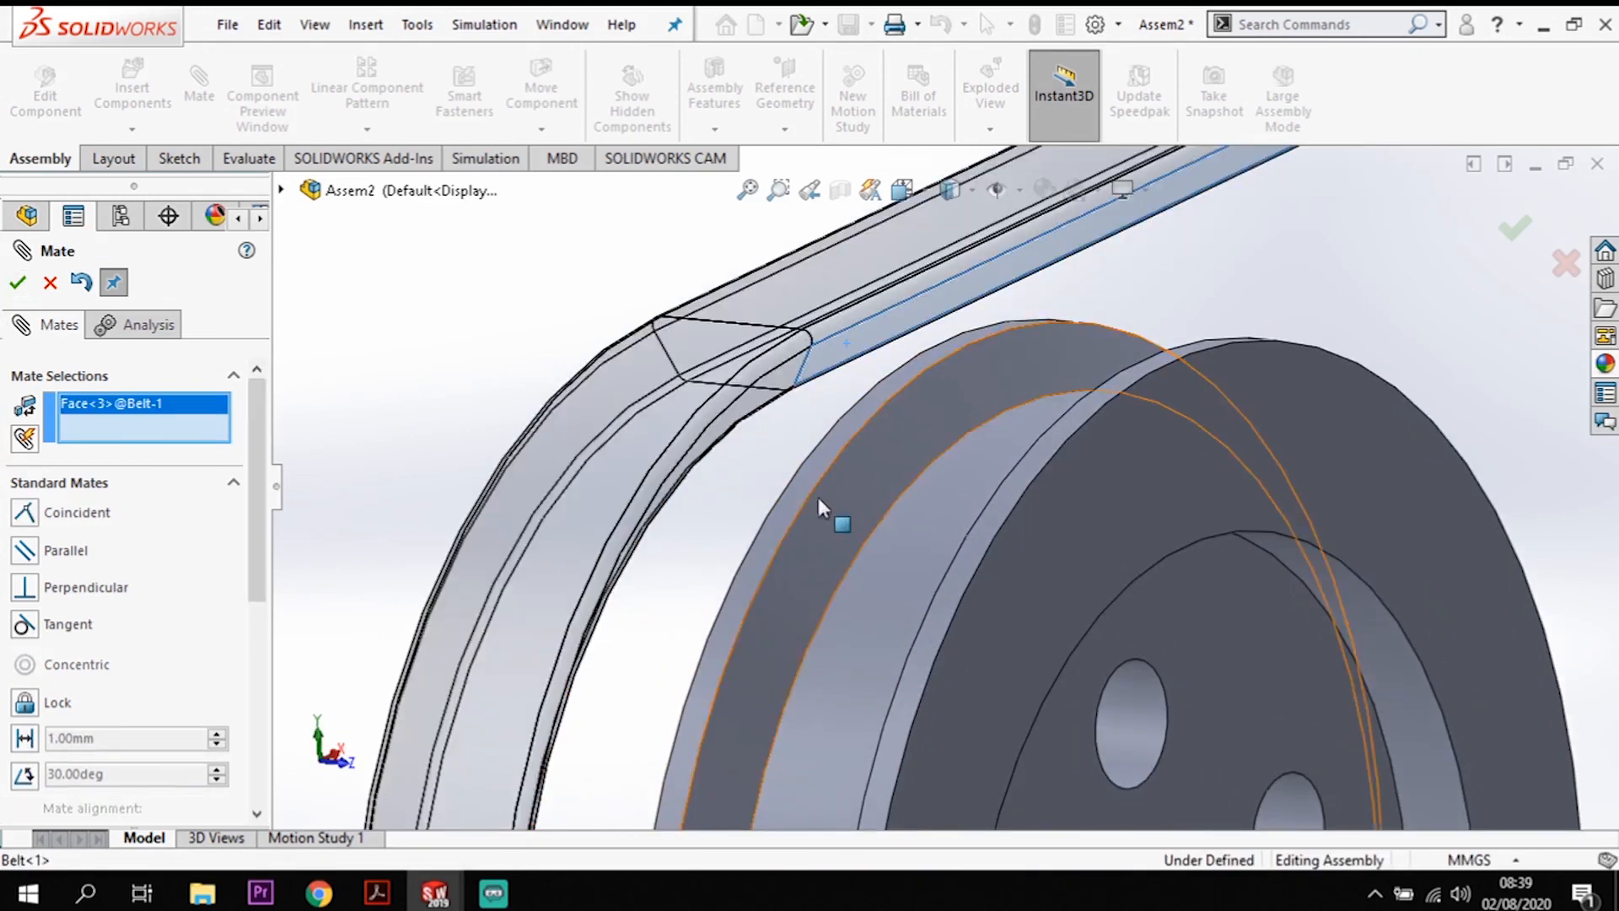
middle_click_drag(822, 422, 715, 352)
middle_click_drag(722, 407, 750, 357)
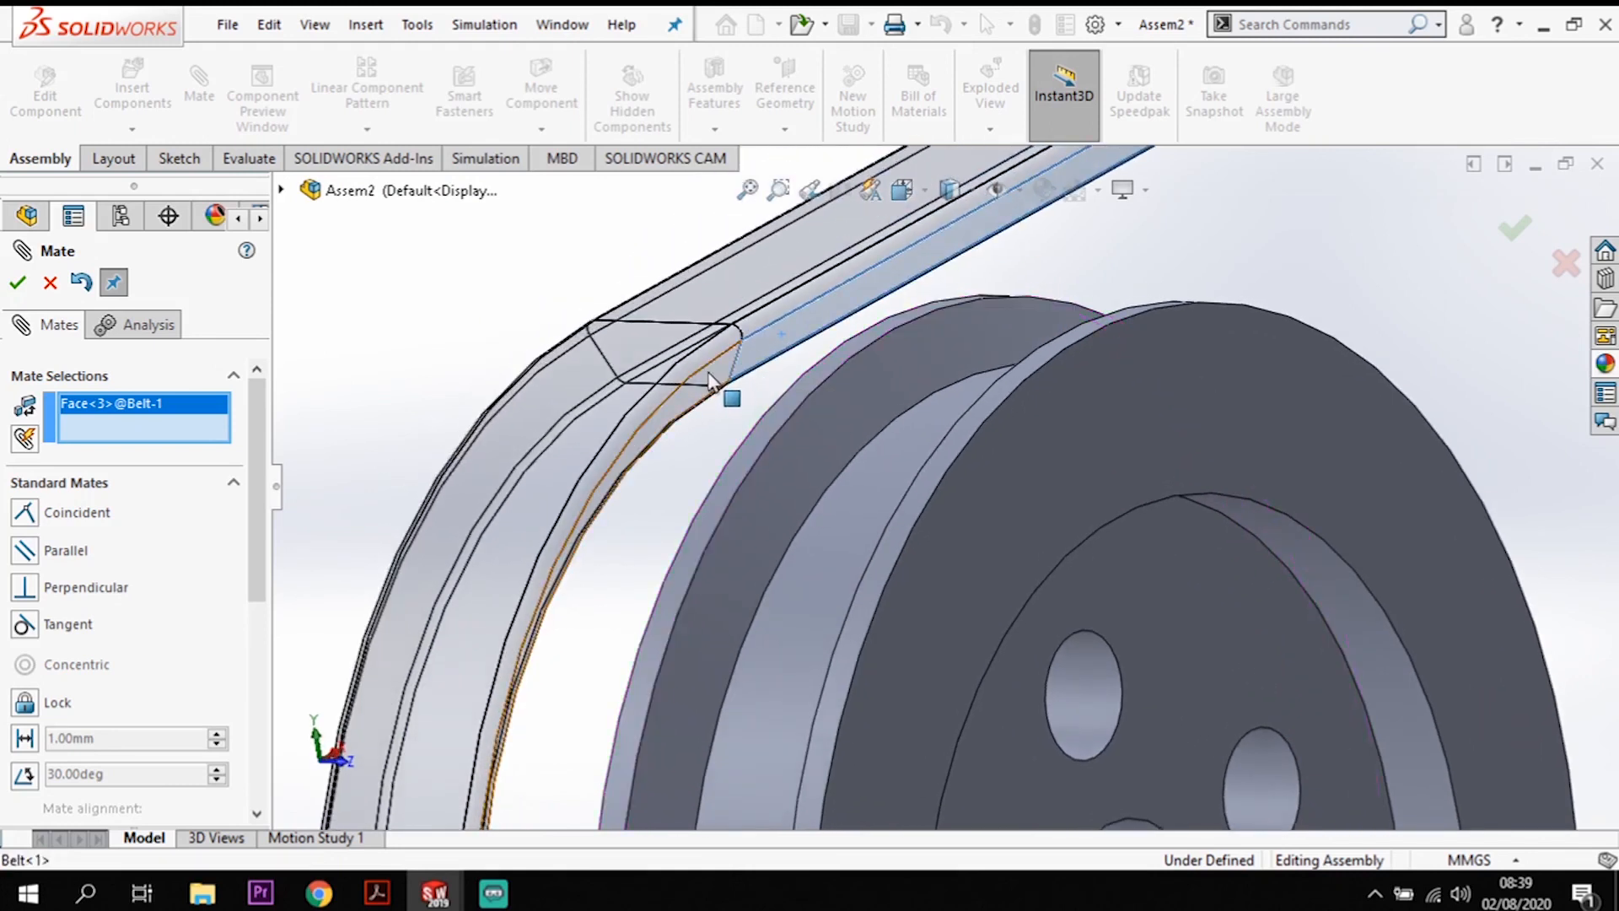
left_click(723, 376)
left_click(721, 380)
left_click(722, 381)
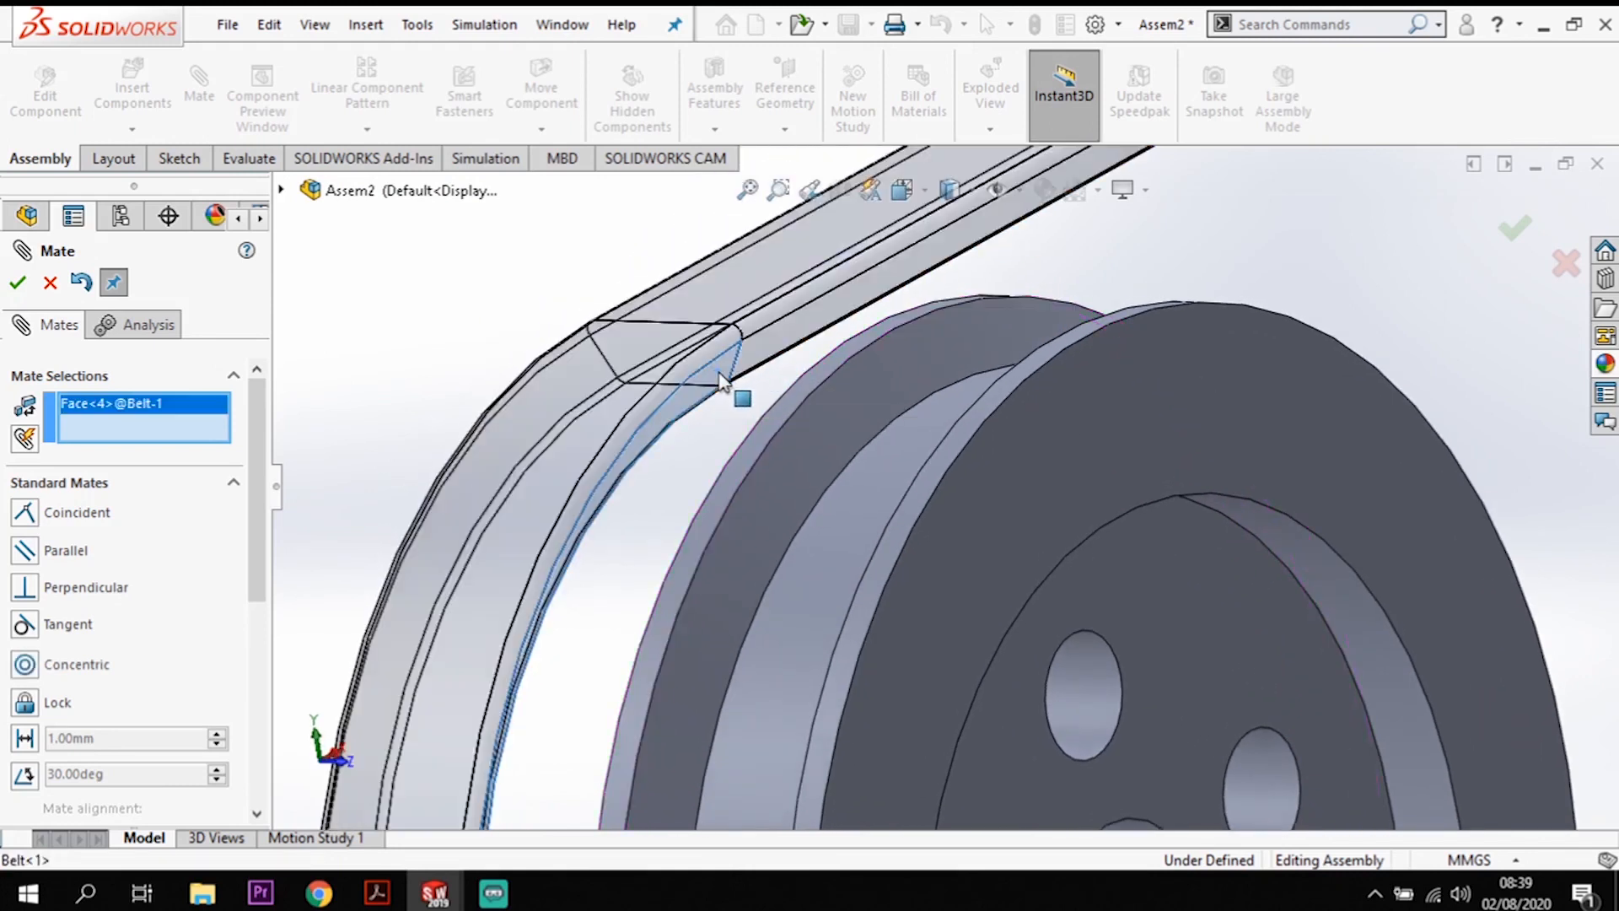
middle_click_drag(724, 383, 897, 533)
left_click(897, 539)
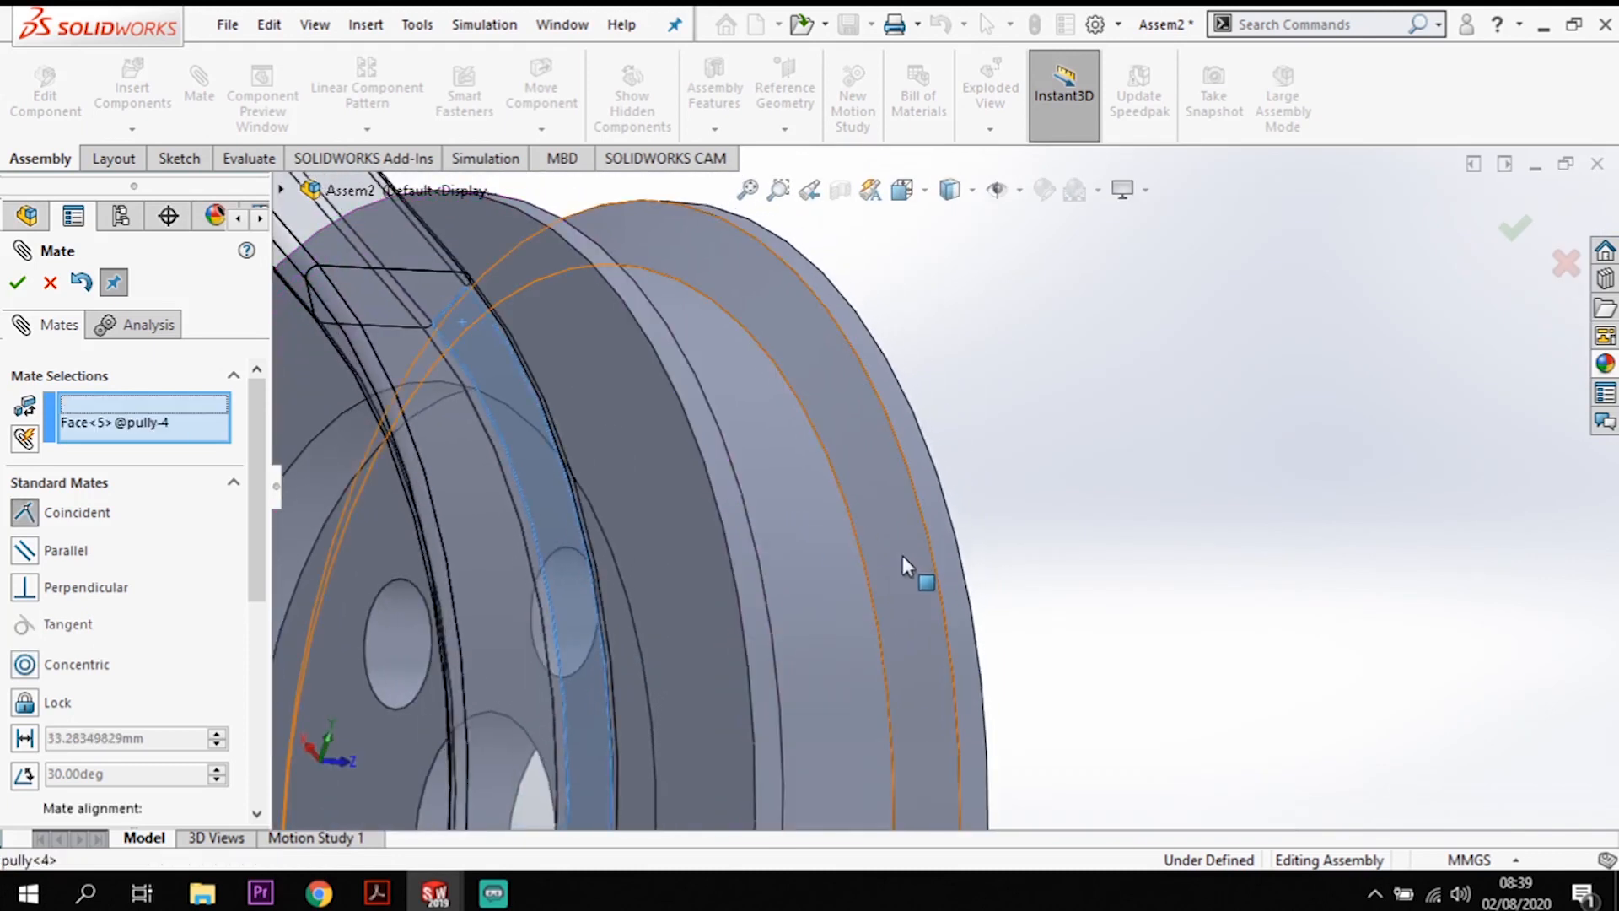
middle_click_drag(1115, 647, 1035, 615)
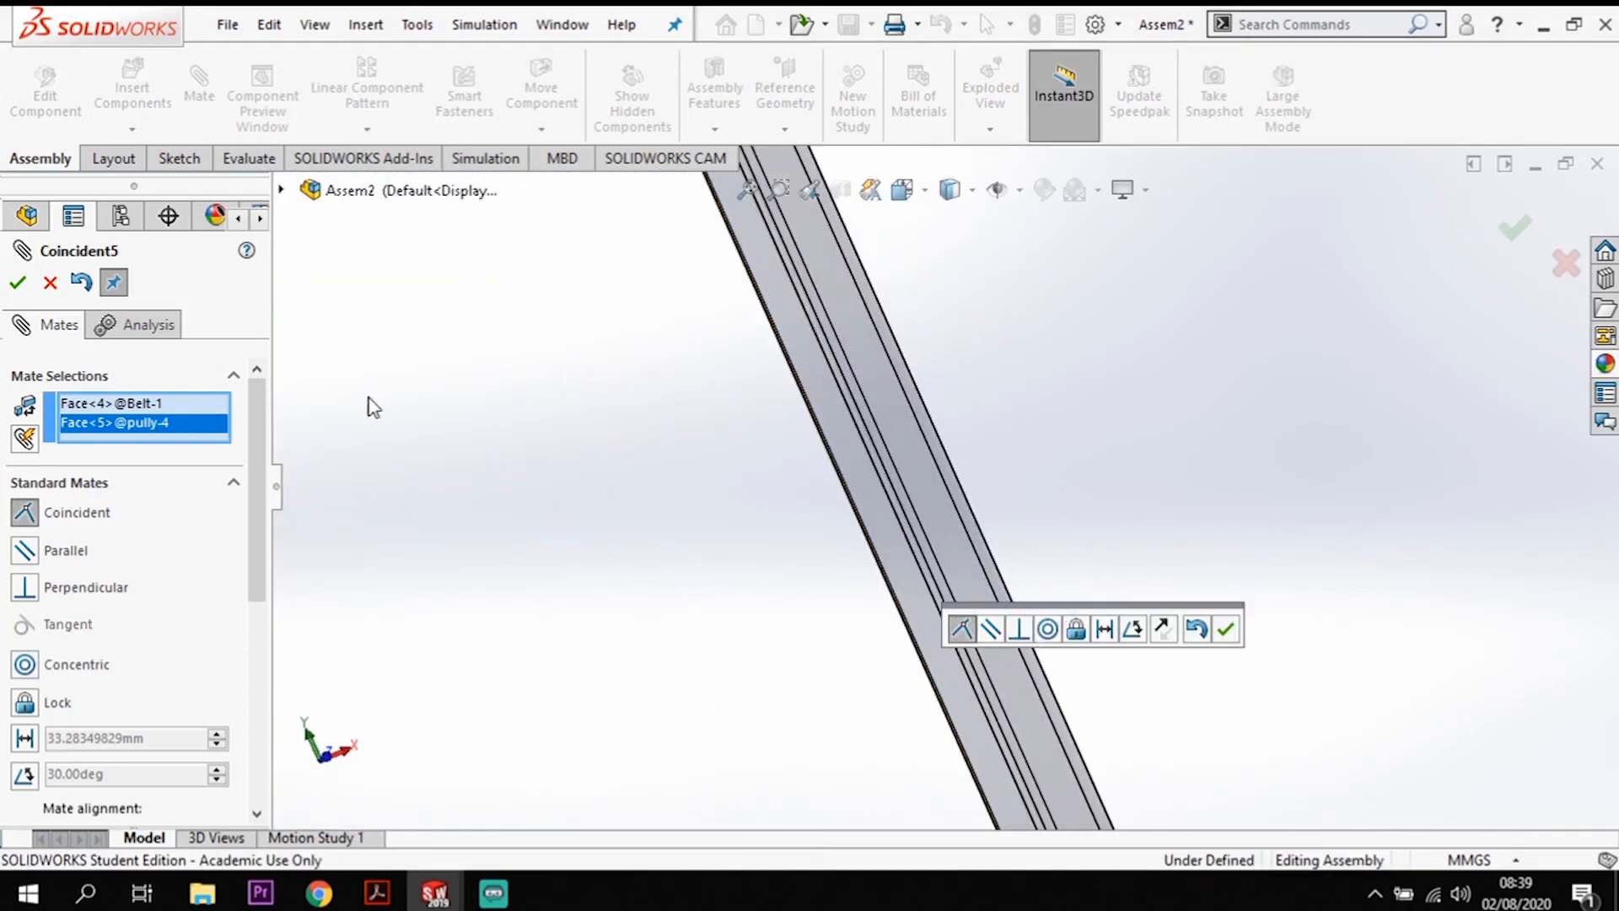
left_click(26, 284)
left_click(747, 190)
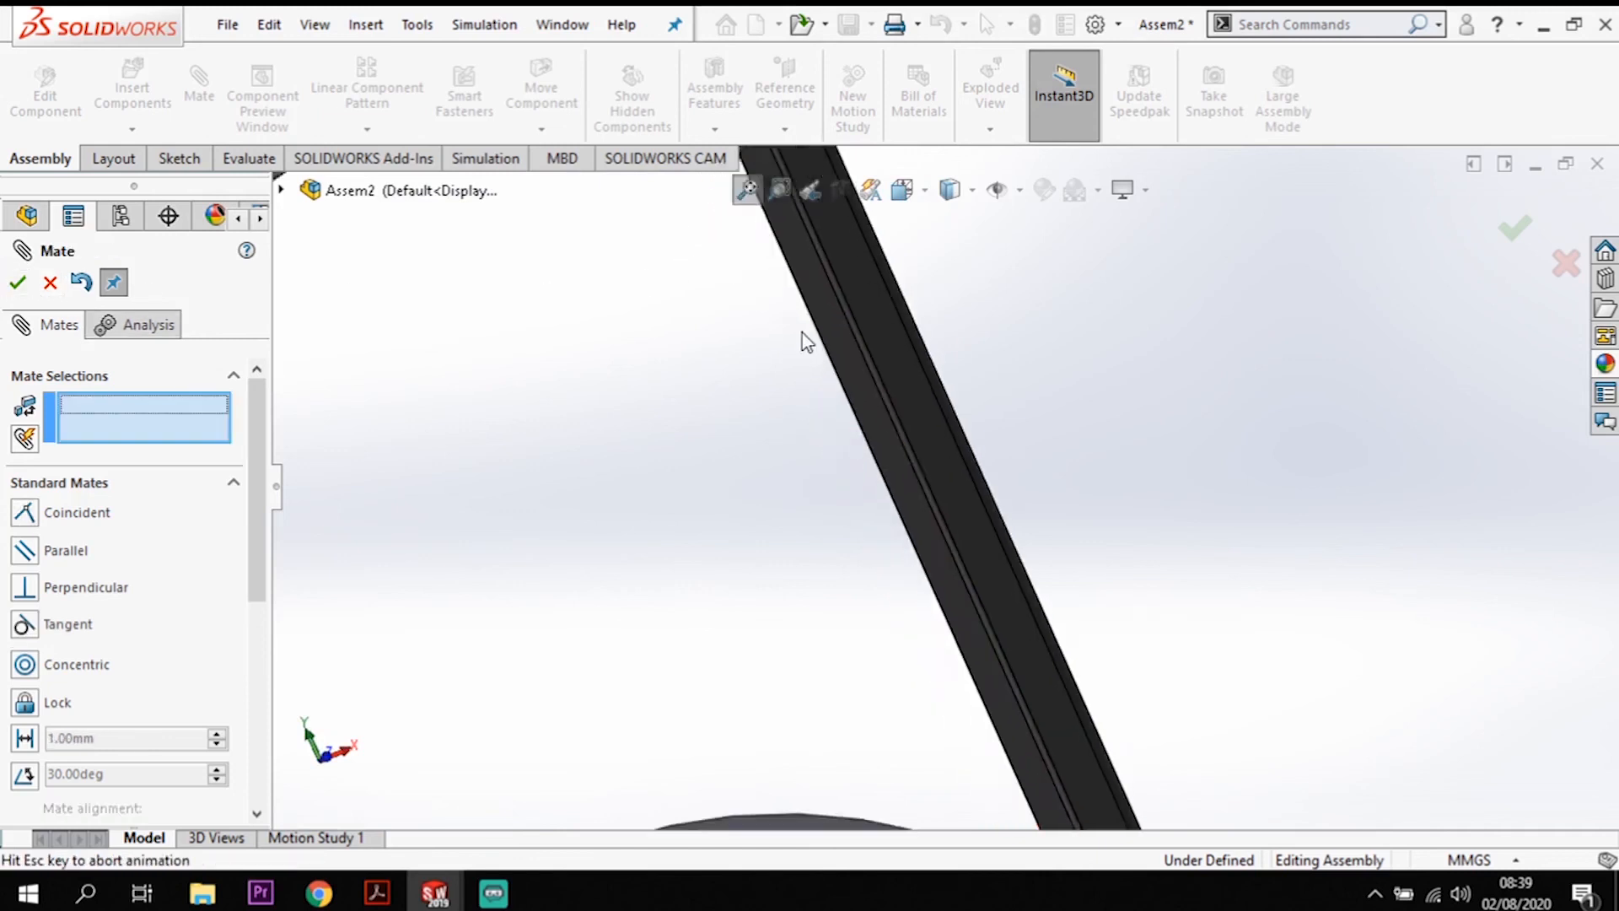
Step: Swing the belt around its mated upper pulley, away from the lowest pulley, to test its remaining movement
scroll(818, 473, "down", 4)
mouse_move(822, 503)
middle_mouse_down()
mouse_move(881, 532)
mouse_move(864, 449)
mouse_move(737, 433)
mouse_move(787, 571)
mouse_move(795, 514)
middle_mouse_up()
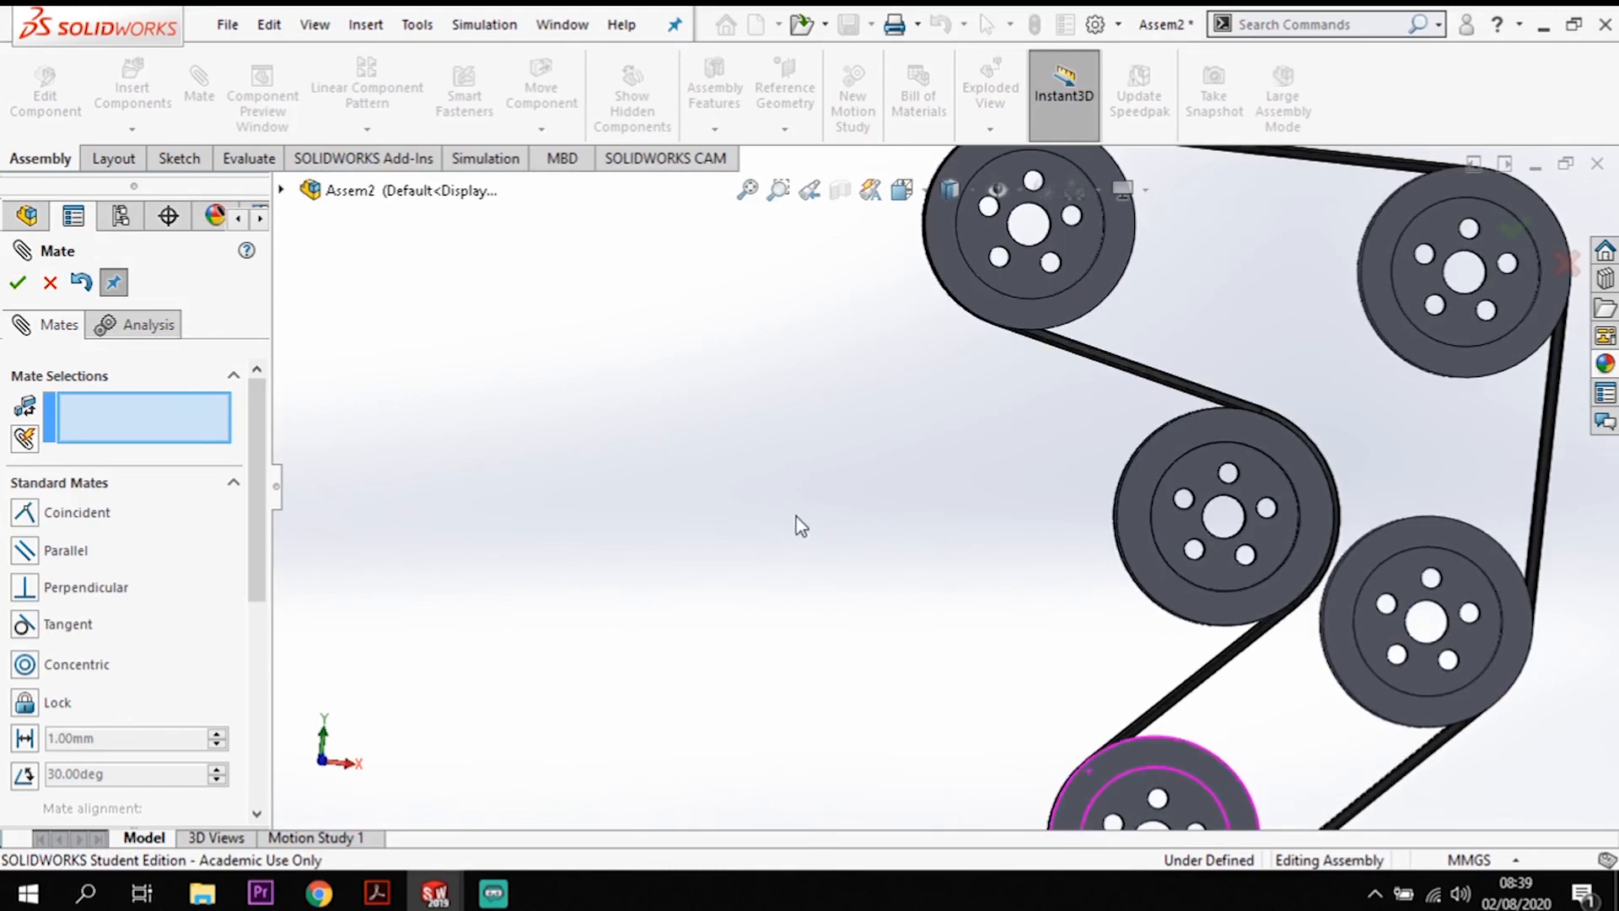
scroll(795, 519, "up", 3)
scroll(759, 567, "down", 2)
scroll(908, 632, "down", 1)
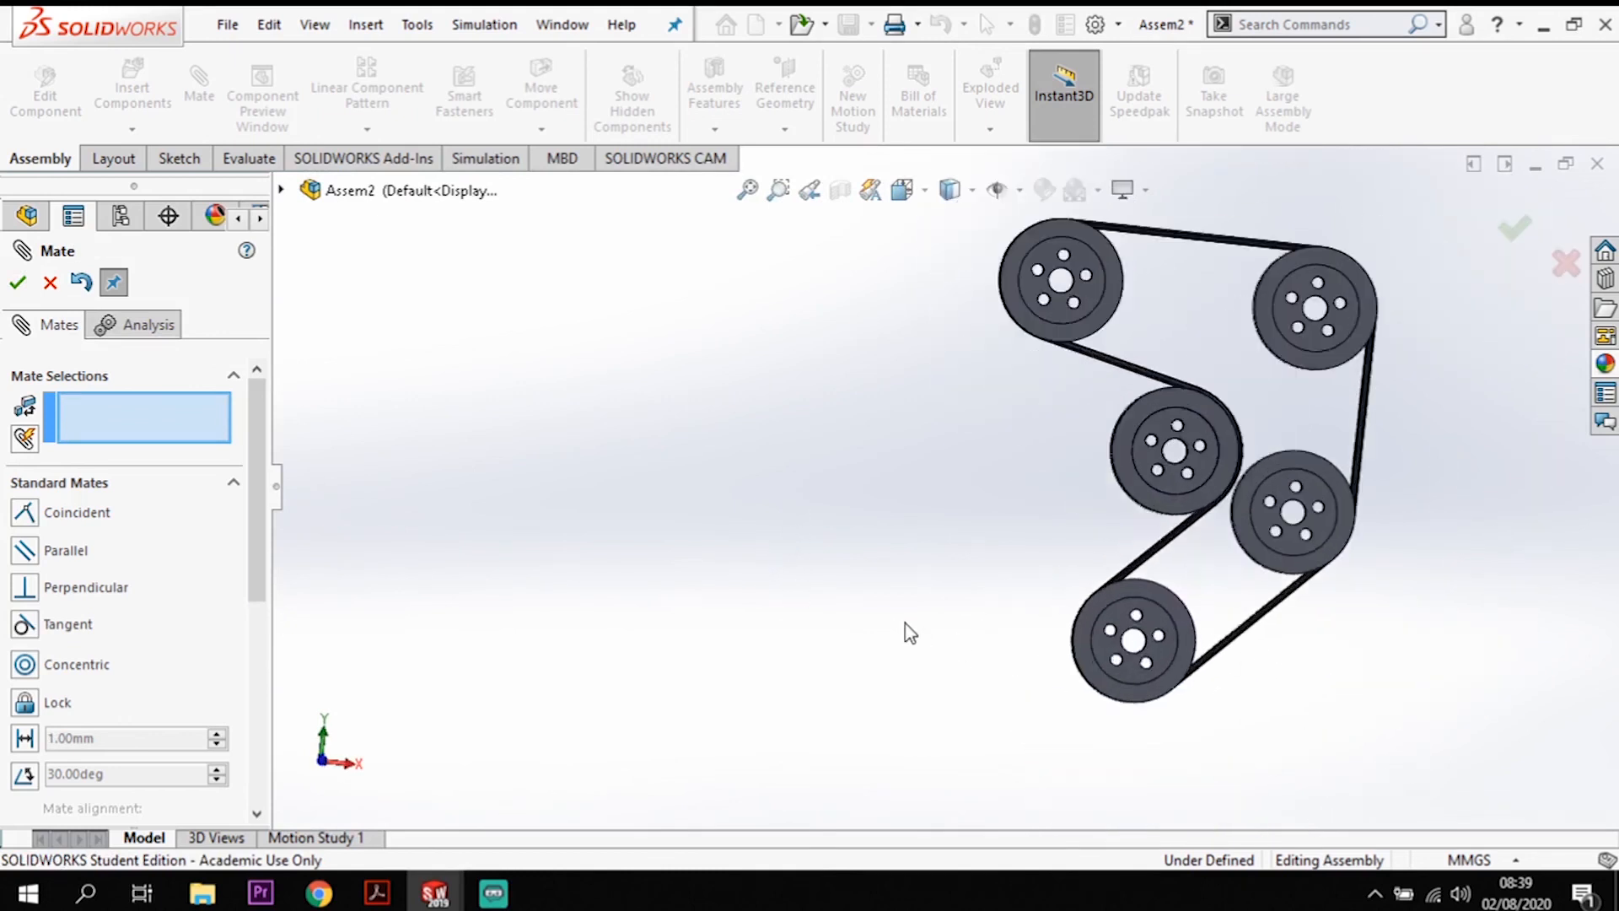
scroll(1004, 669, "down", 3)
middle_click_drag(1012, 669, 1474, 698)
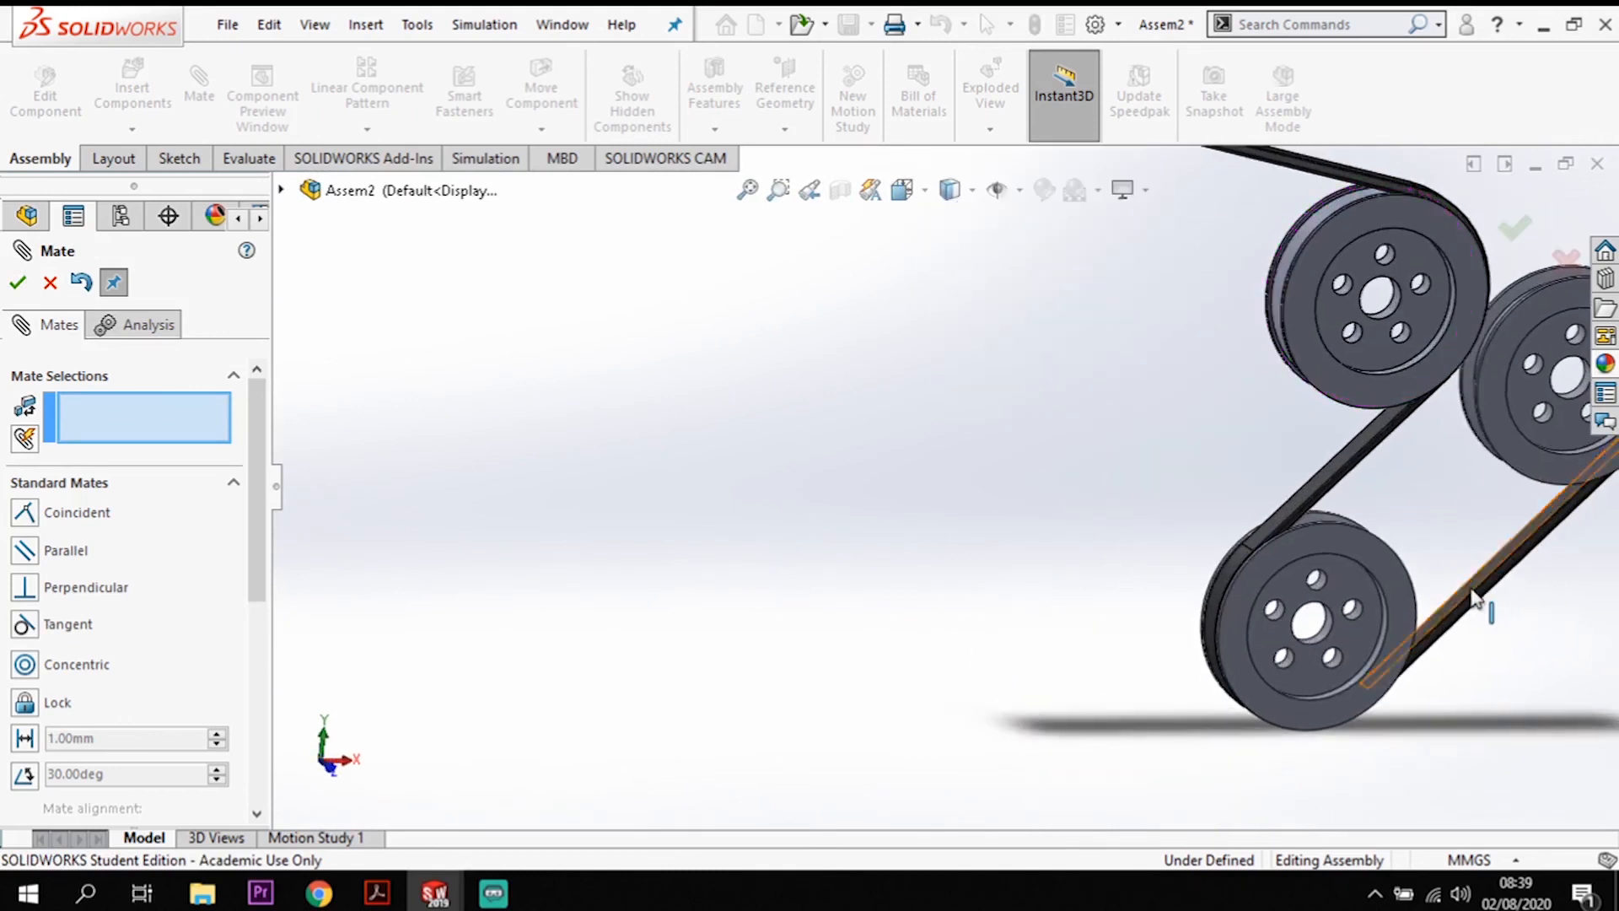
left_click_drag(1479, 609, 1566, 550)
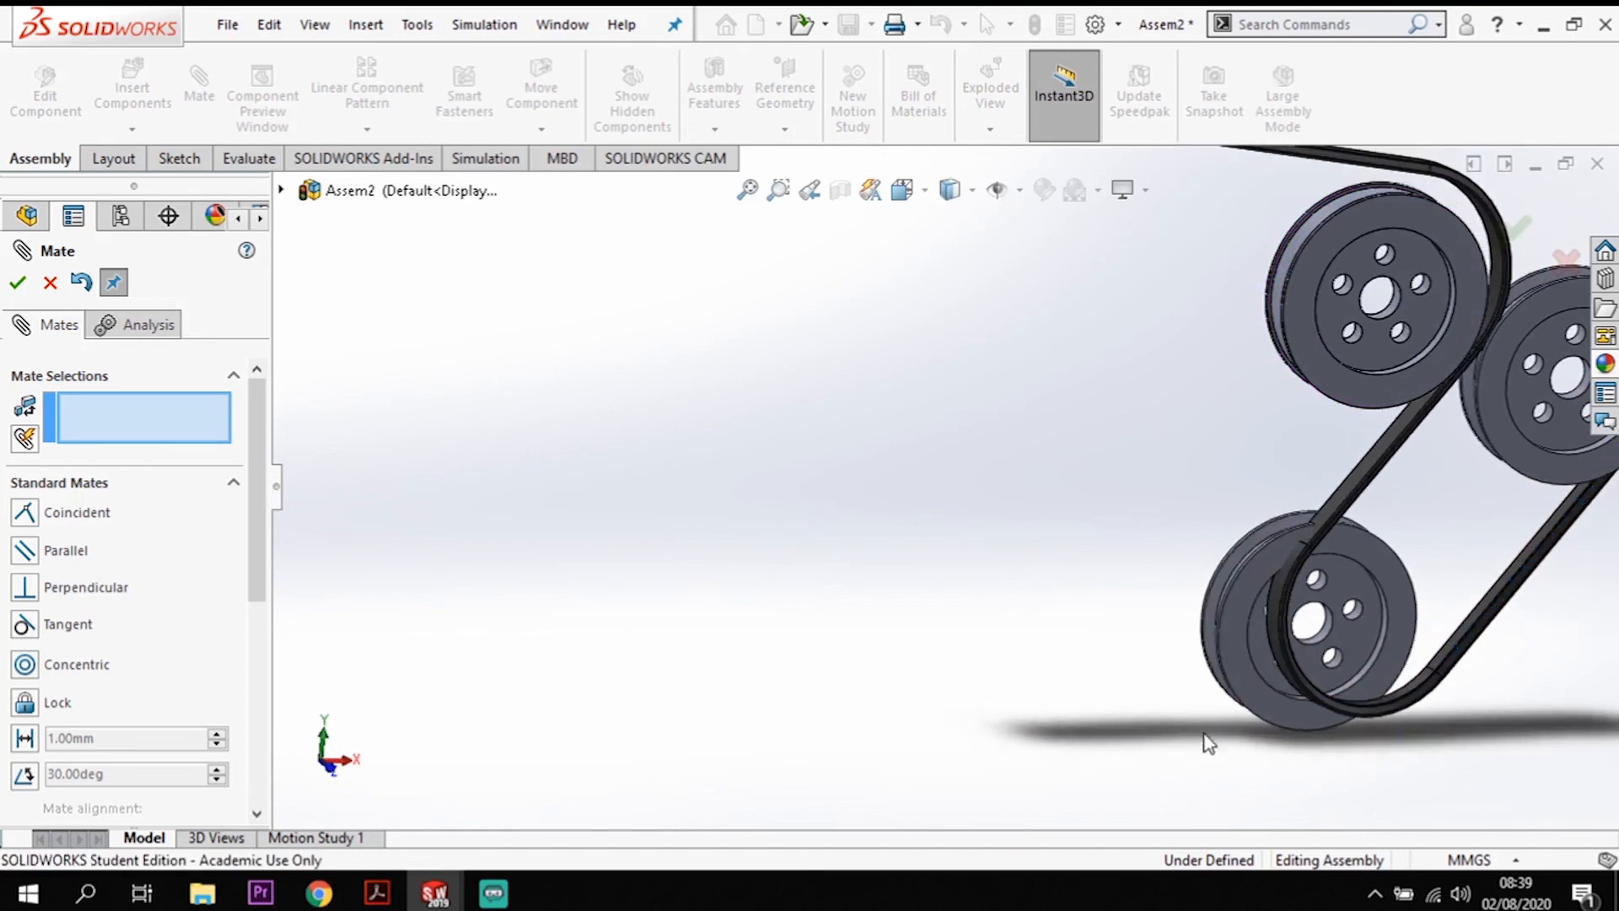
Step: Mate the curved face at the belt's lowest bend concentric with the groove of the lowest pulley (pully<1>)
middle_click_drag(550, 430, 771, 688)
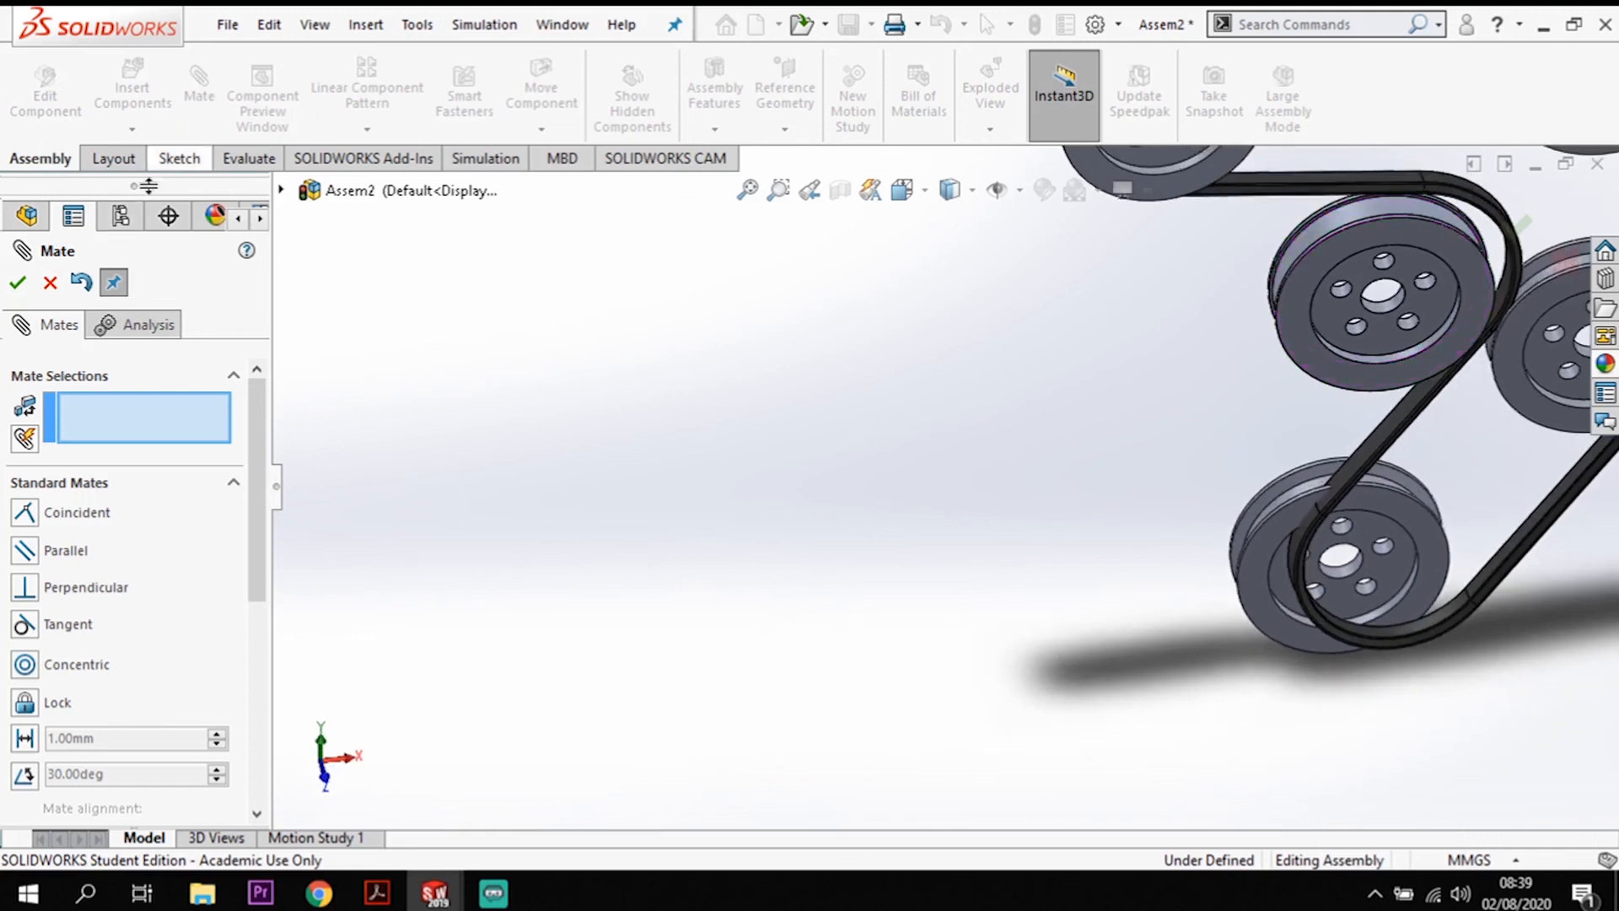
left_click(1439, 610)
middle_click_drag(1369, 672, 1287, 592)
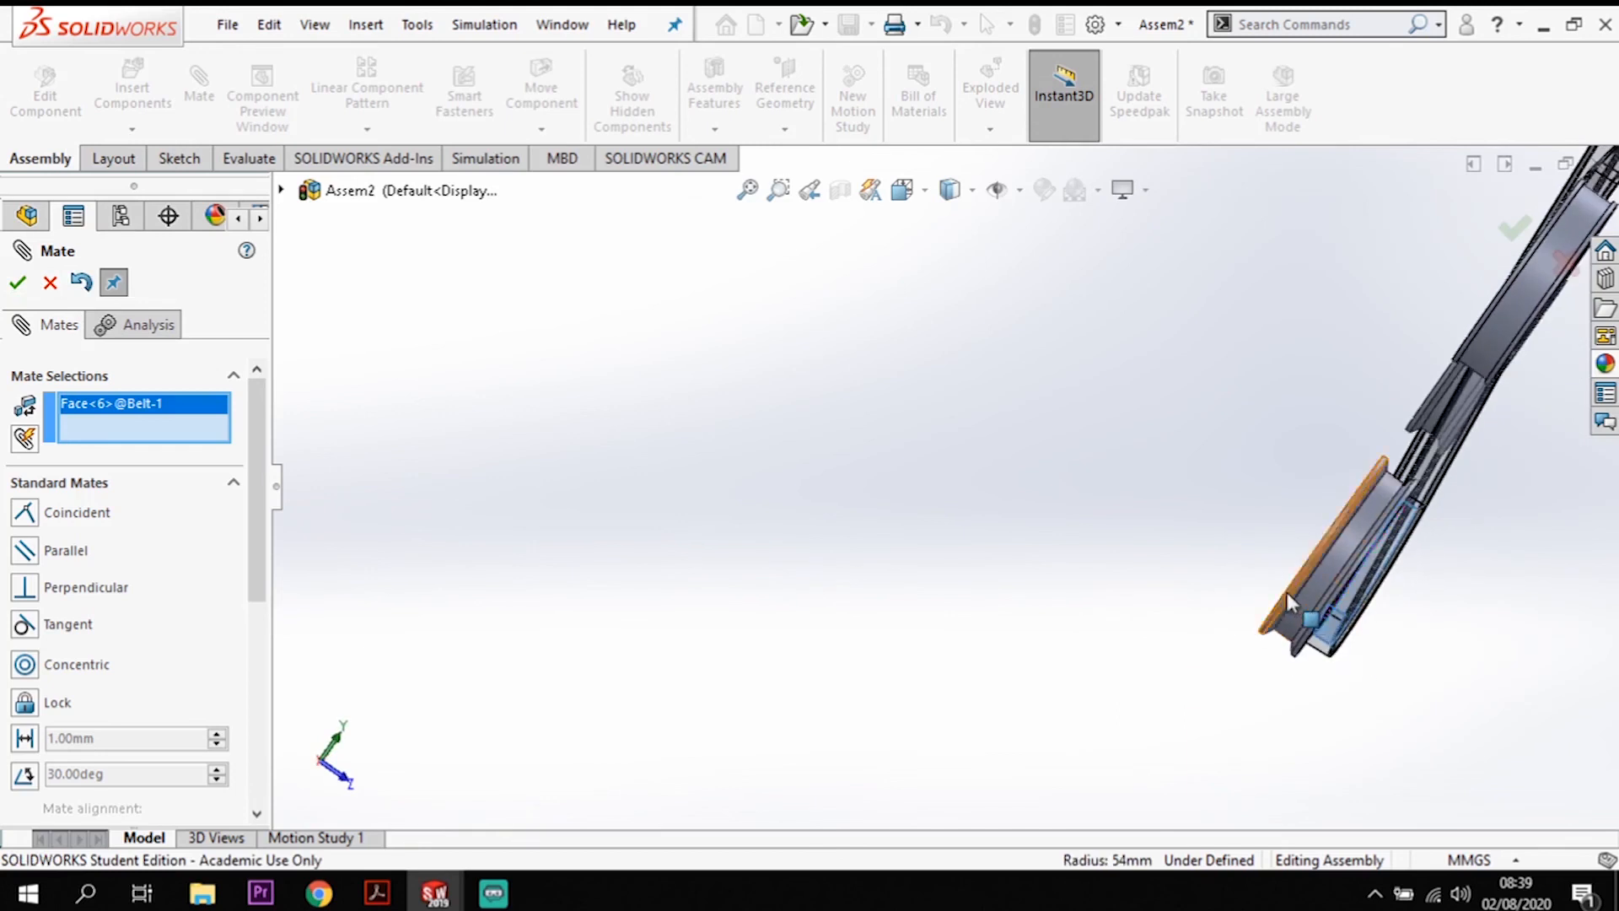
left_click(1295, 615)
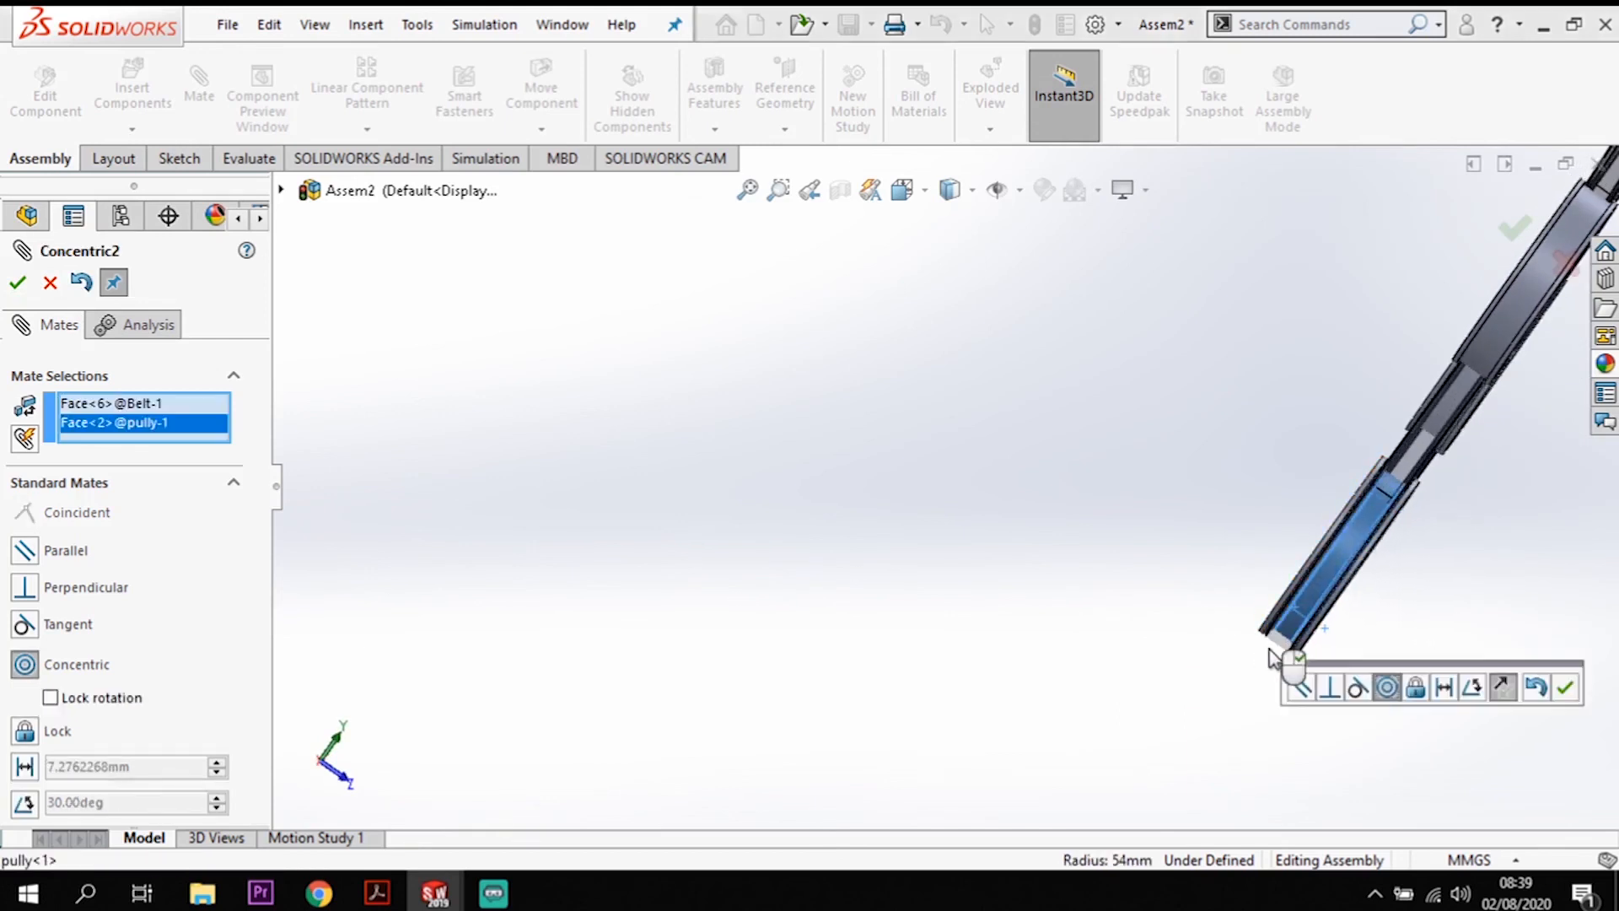
left_click(18, 284)
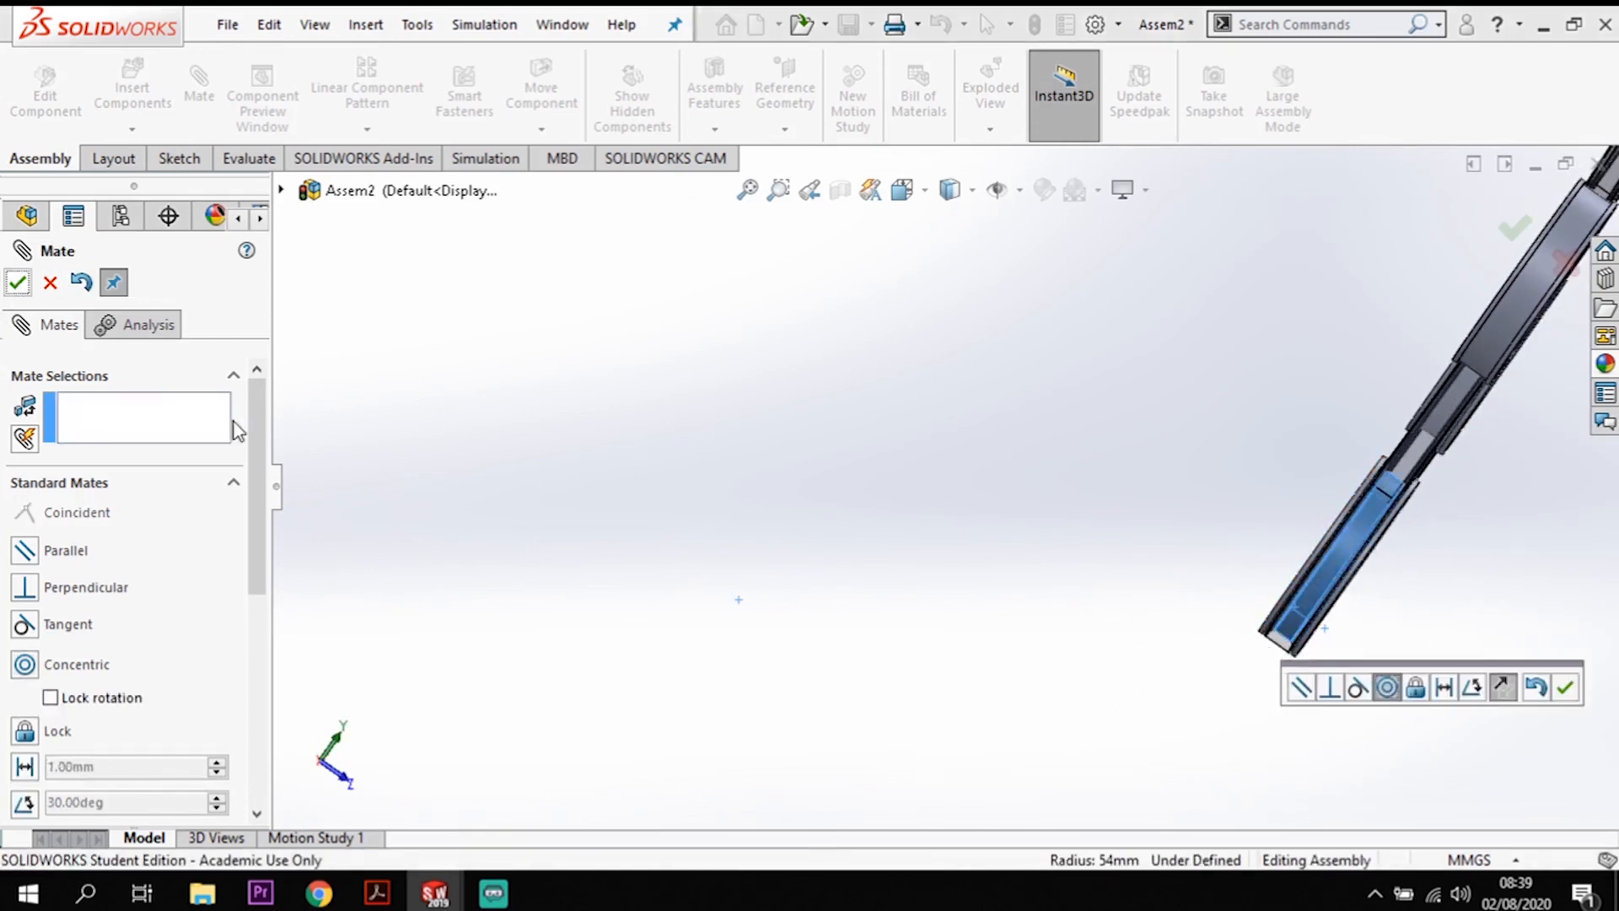
Step: Inspect the belt's fit around all five pulleys and finish mating
middle_click_drag(1428, 669, 1362, 318)
scroll(1349, 371, "down", 5)
middle_click_drag(1579, 697, 1541, 753)
scroll(1447, 727, "up", 5)
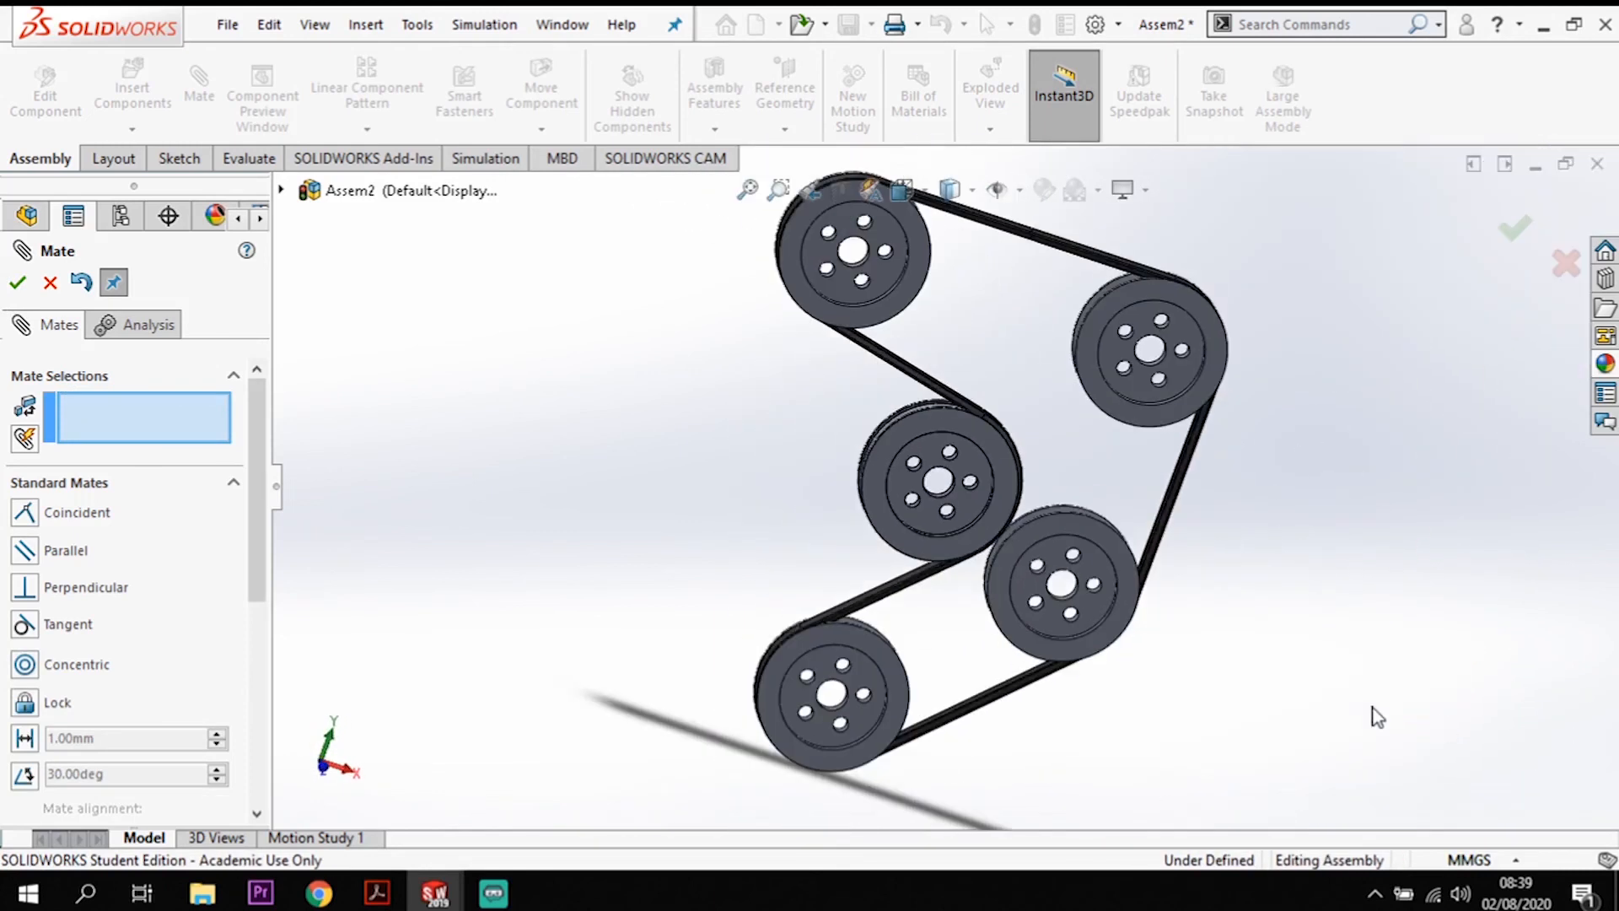
middle_click_drag(1001, 769, 1051, 826)
scroll(1045, 438, "down", 3)
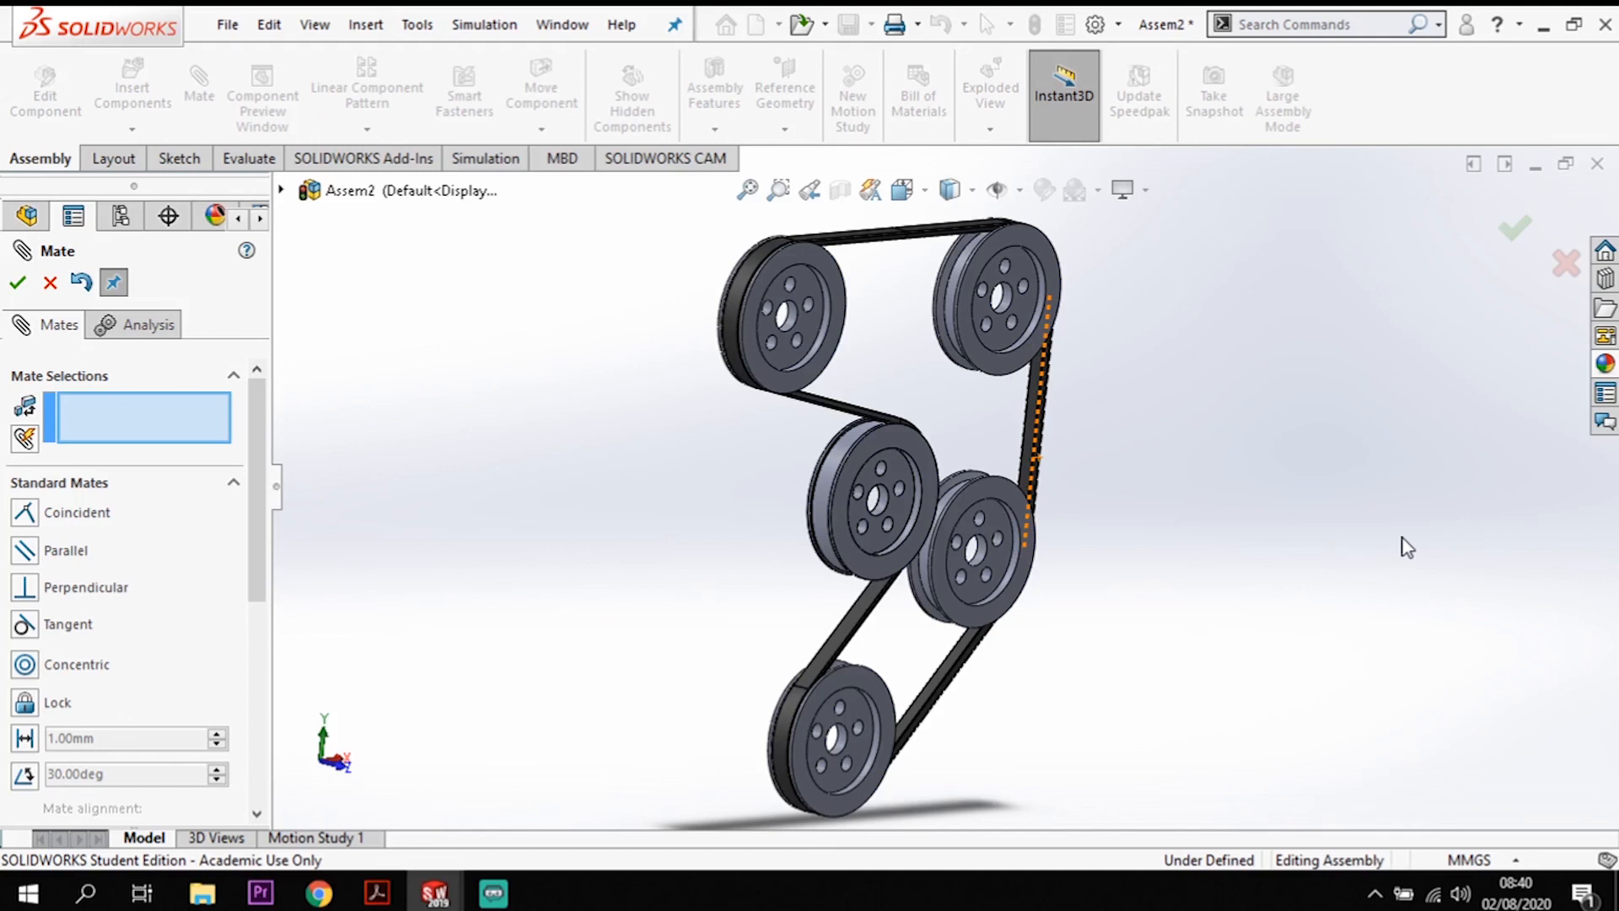
left_click(51, 282)
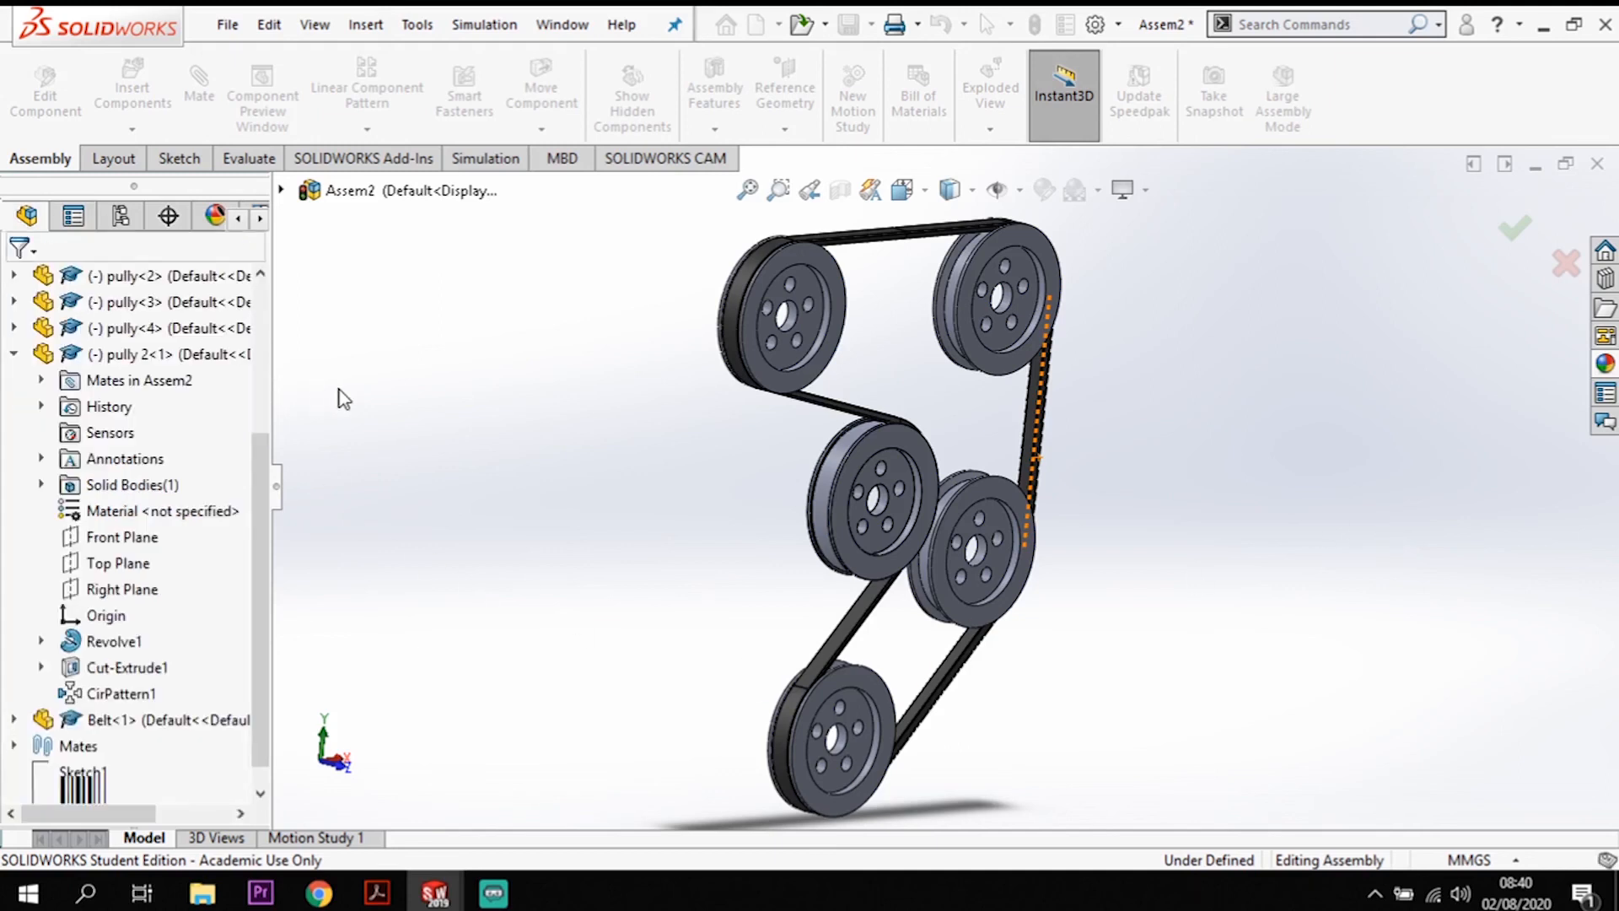